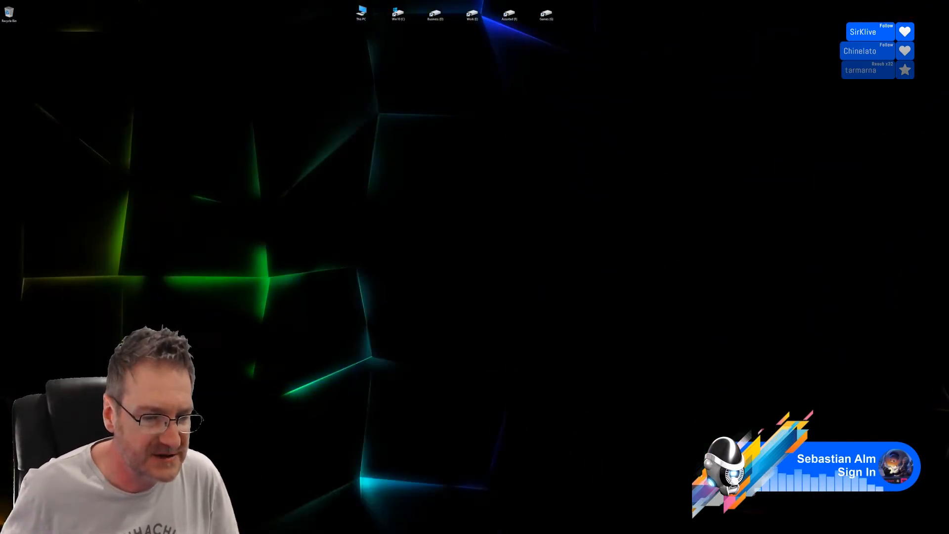
Switch to the Unreal Editor and preview the bedroom in Lit view mode, returning the viewport to Unlit
key(alt+Tab)
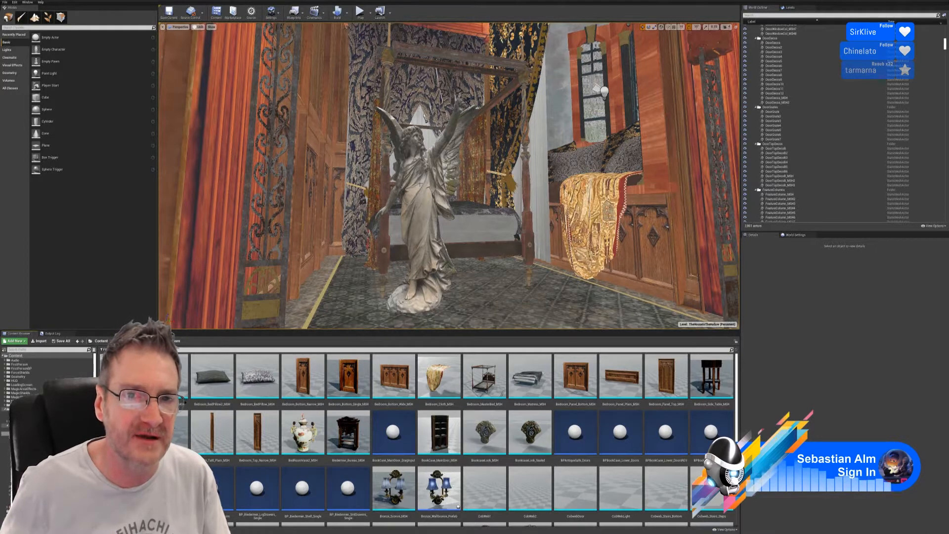
right_drag(449, 175, 474, 170)
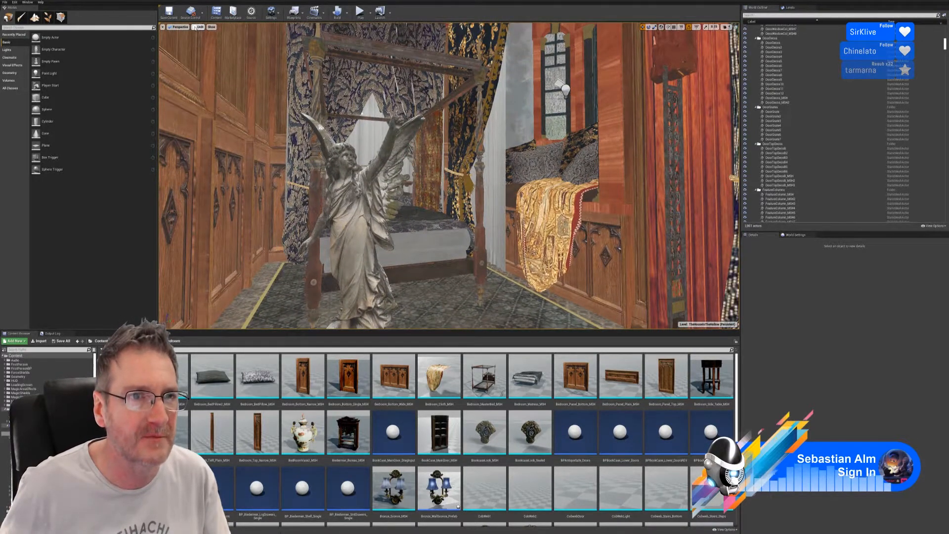
click(196, 27)
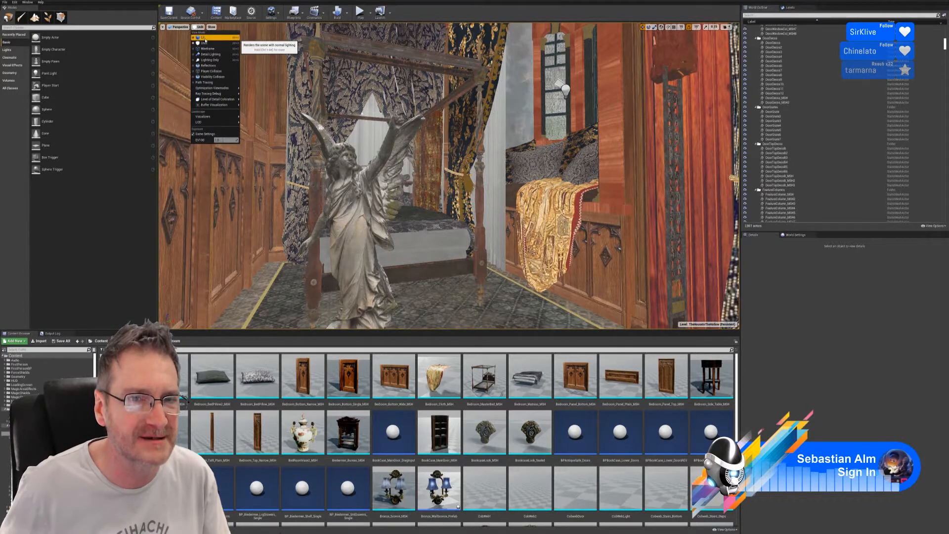
click(204, 38)
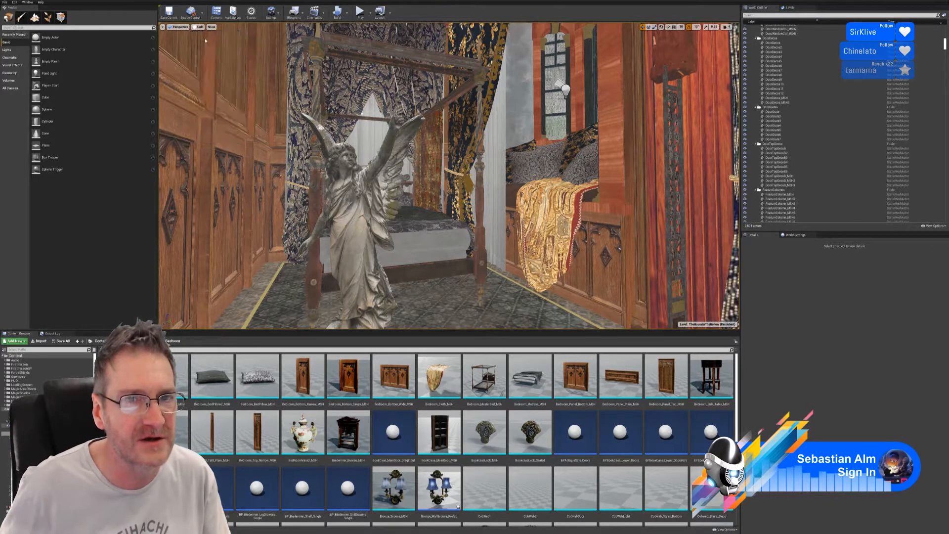
key(w)
mouse_move(459, 187)
right_down()
mouse_move(464, 196)
mouse_move(421, 190)
mouse_move(492, 181)
mouse_move(477, 183)
right_up()
key(s)
key(s)
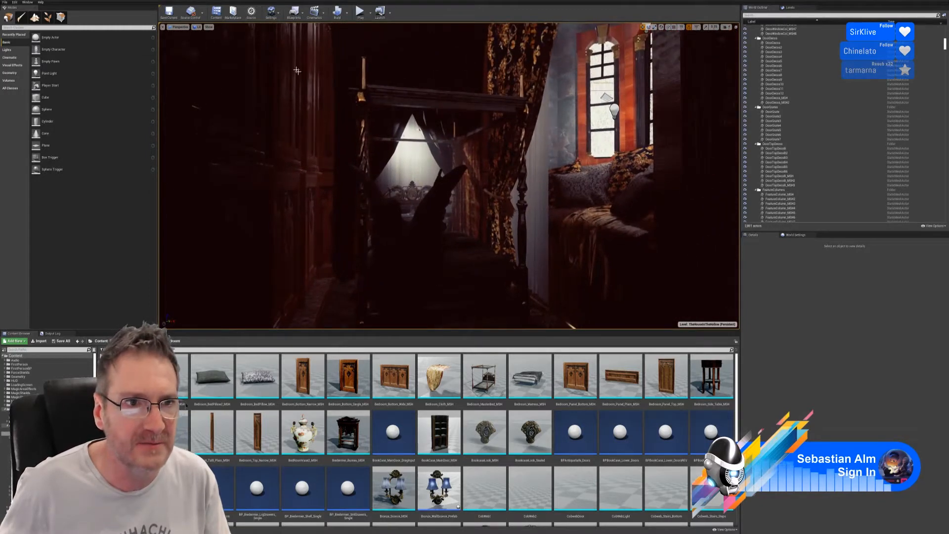
click(197, 27)
click(207, 44)
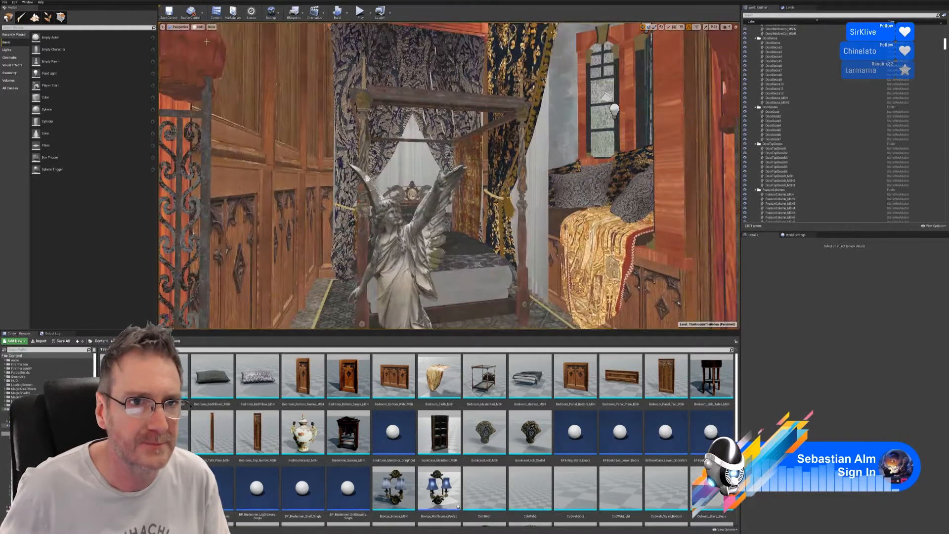
Examine the bedroom layout around the angel statue, the ceiling, the wall panelling and the four-poster bed
mouse_move(449, 176)
right_down()
mouse_move(460, 200)
mouse_move(461, 180)
right_up()
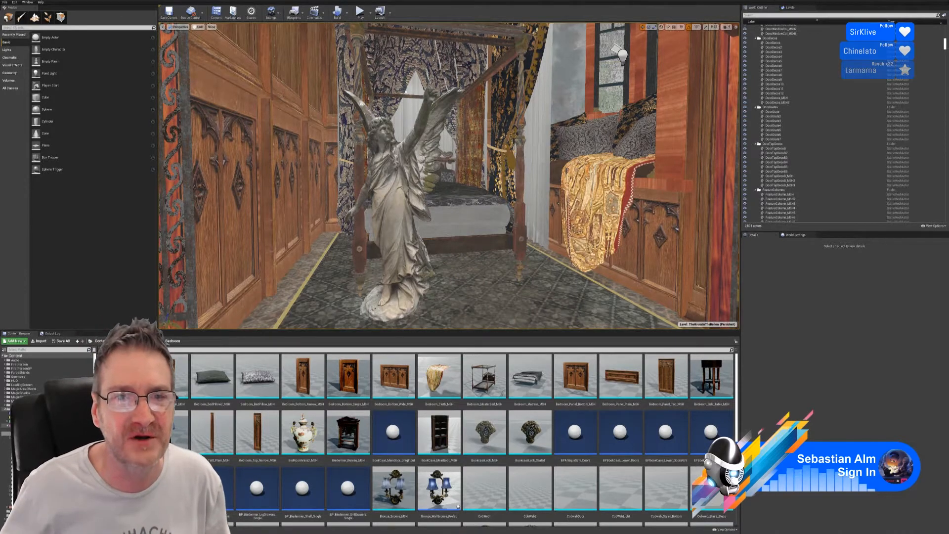
mouse_move(367, 186)
right_down()
mouse_move(341, 188)
mouse_move(367, 187)
right_up()
key(w)
right_drag(412, 164, 411, 113)
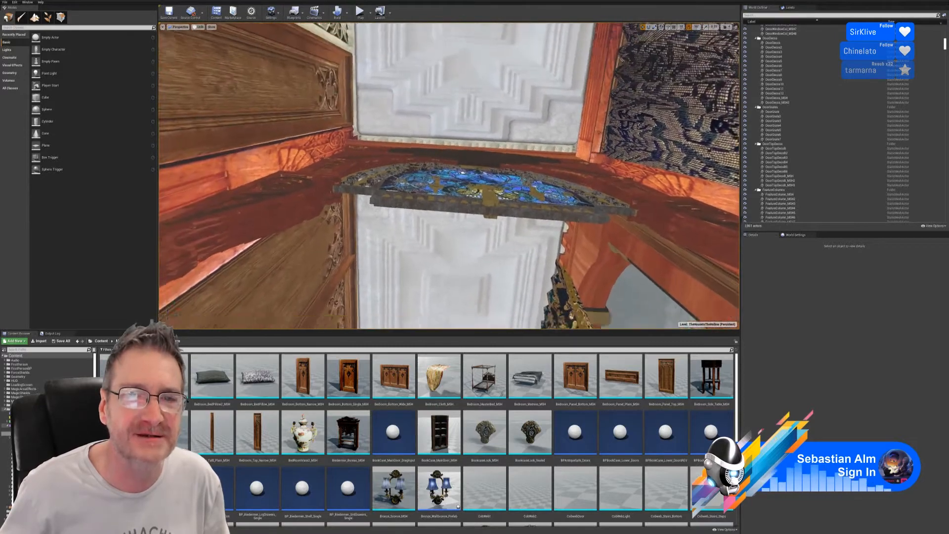
right_drag(430, 173, 383, 178)
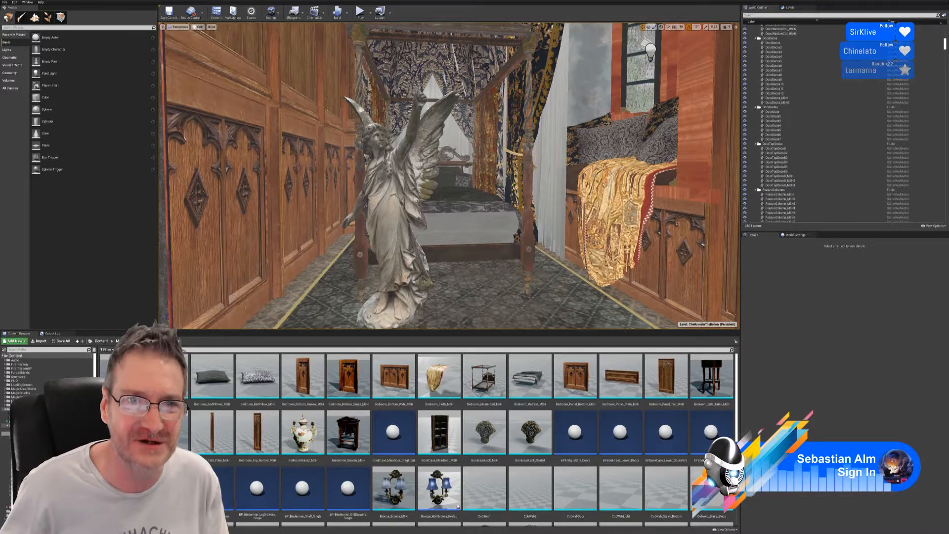
mouse_move(449, 175)
right_down()
mouse_move(477, 173)
mouse_move(425, 173)
mouse_move(438, 170)
mouse_move(439, 118)
mouse_move(444, 178)
right_up()
key(w)
key(s)
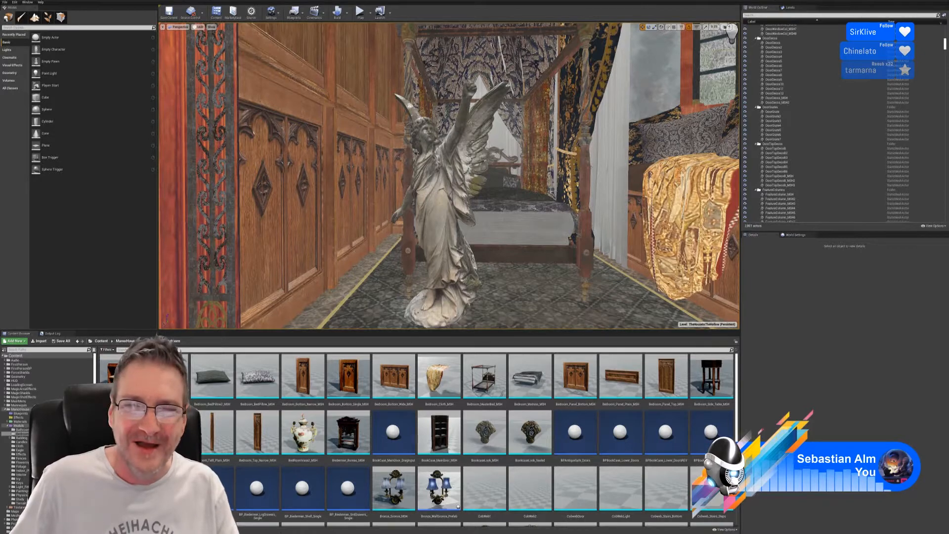
mouse_move(449, 176)
right_down()
mouse_move(477, 210)
mouse_move(474, 198)
mouse_move(433, 173)
mouse_move(436, 182)
right_up()
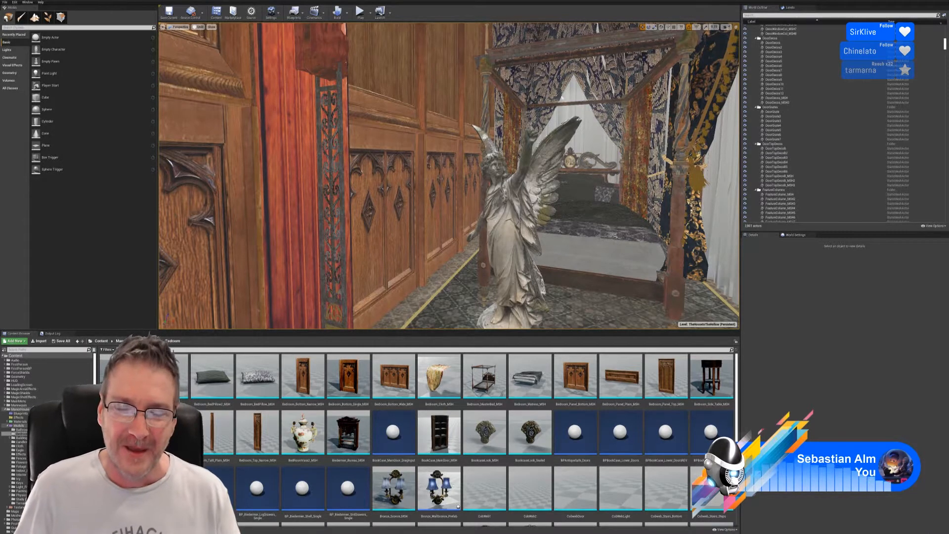
right_drag(449, 175, 521, 179)
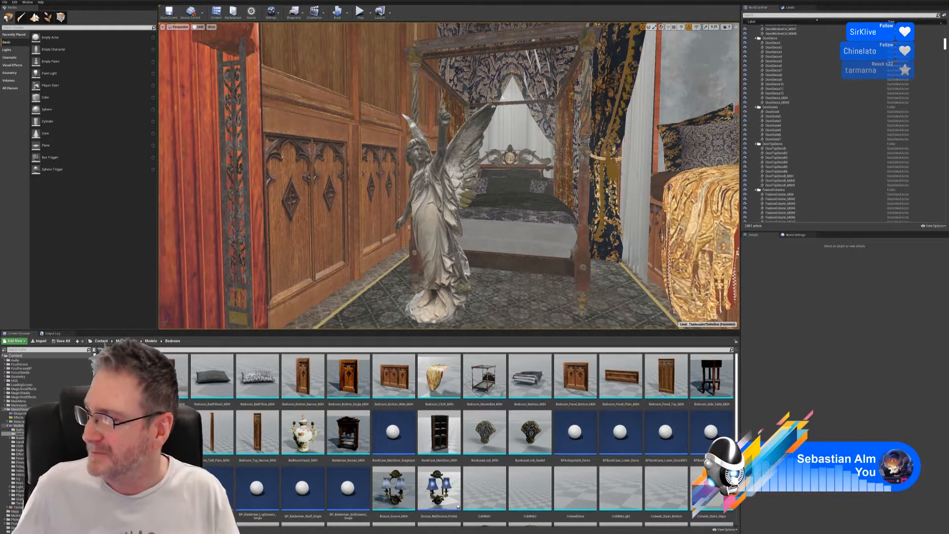
right_drag(449, 176, 406, 203)
key(s)
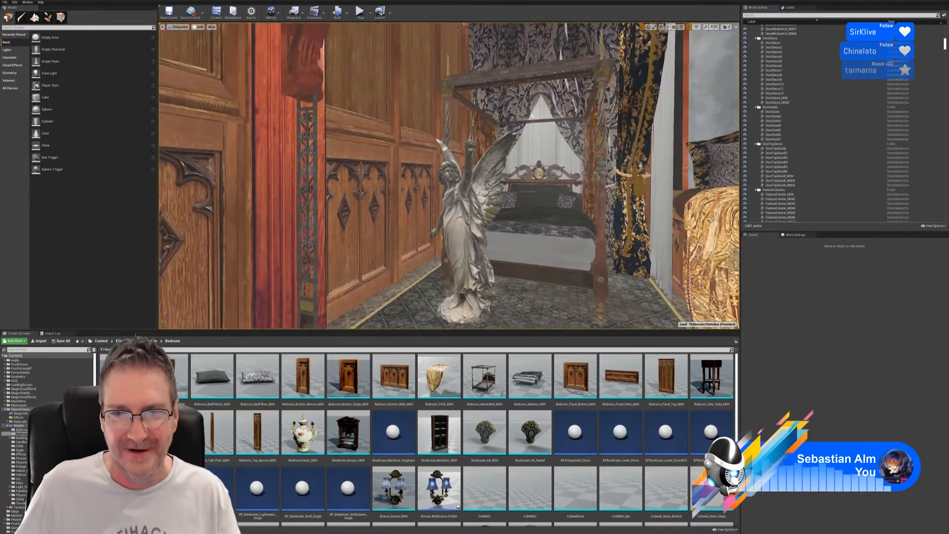
Place the Bedroom_Side_Table_MSH mesh on the floor beside the angel statue and rotate it around its vertical axis
right_drag(513, 222, 533, 257)
key(s)
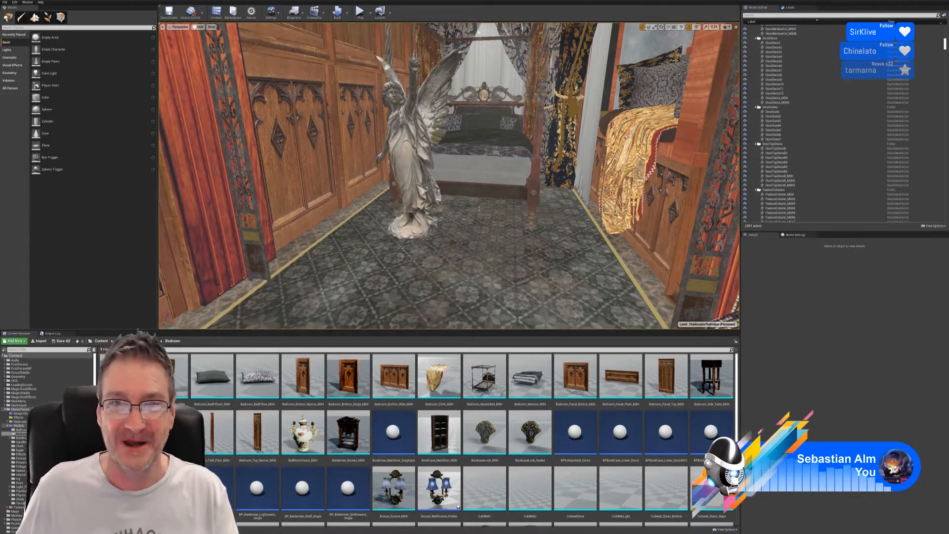
right_drag(513, 222, 494, 225)
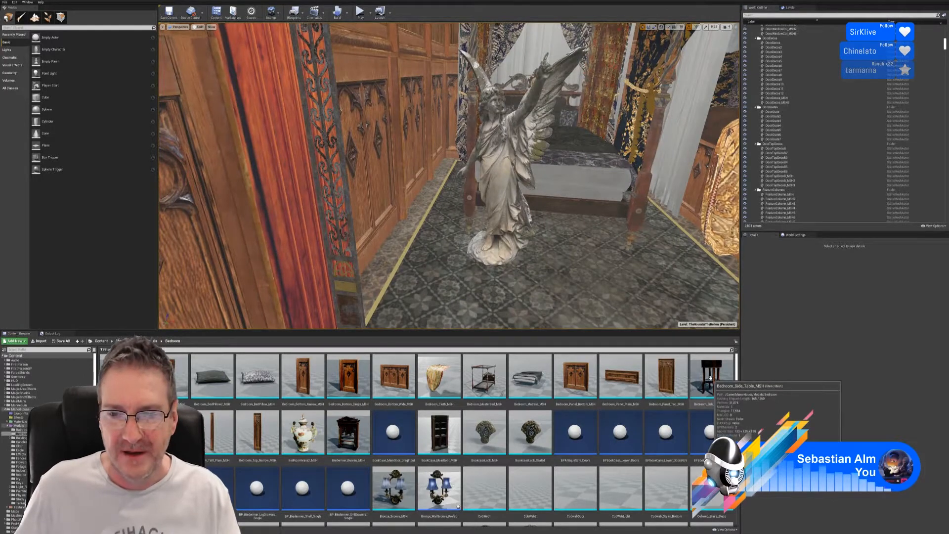
drag(712, 378, 572, 222)
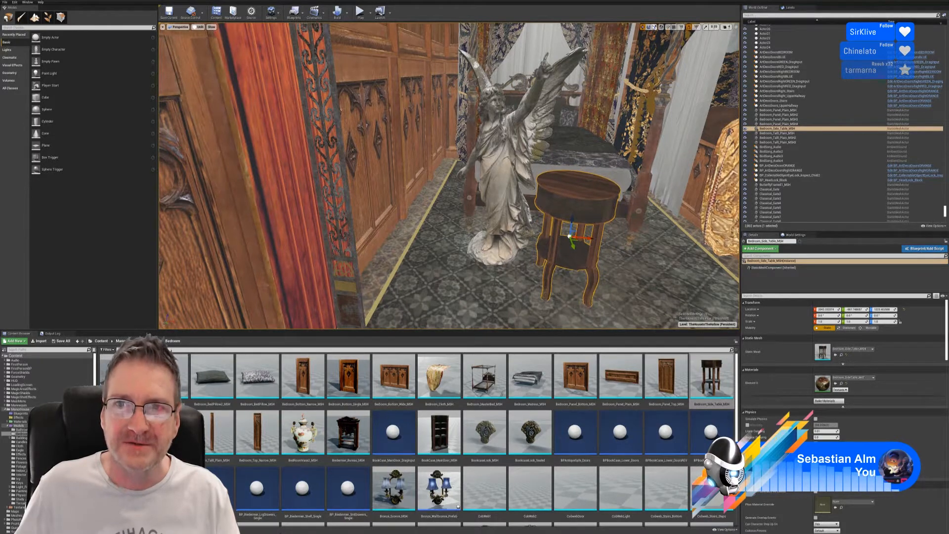
click(649, 26)
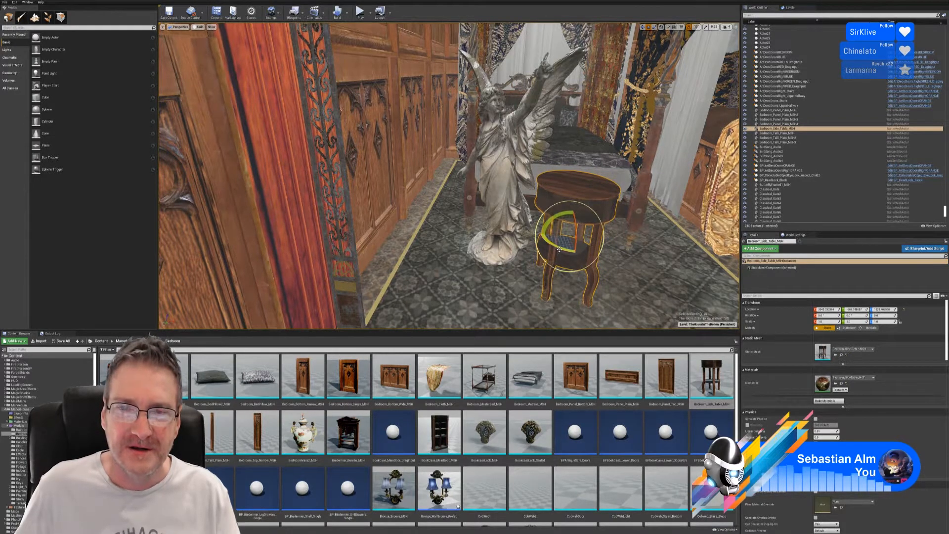
drag(564, 250, 603, 242)
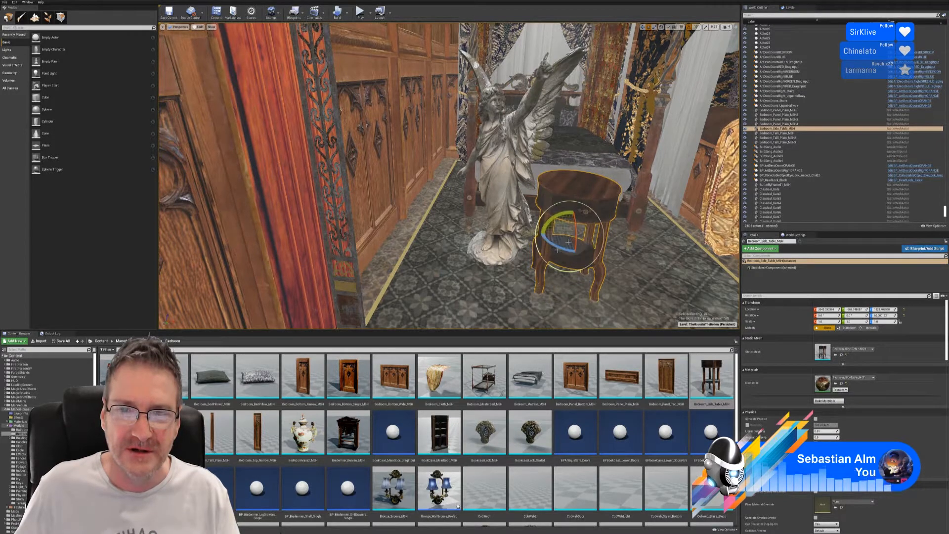
Move the side table into the gap between the wood-panelled wall and the head of the four-poster bed
click(643, 27)
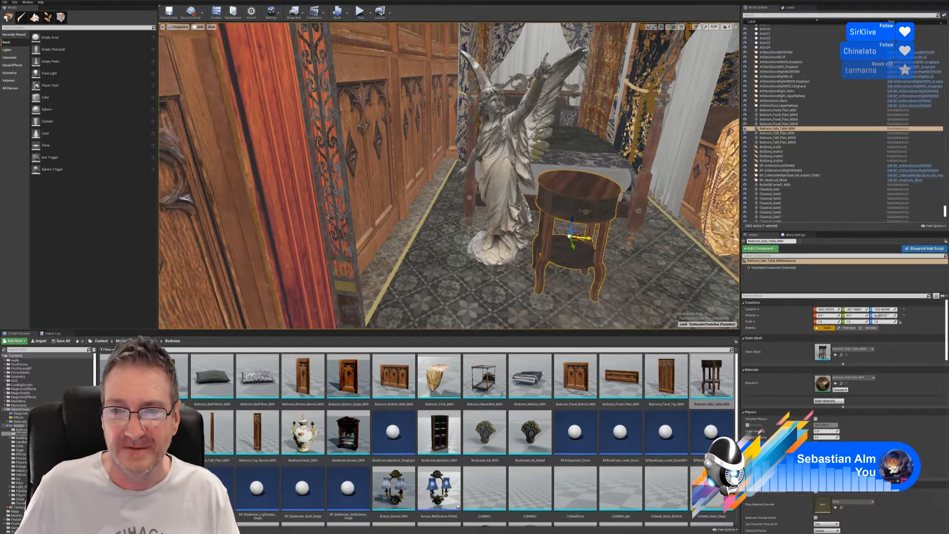
drag(594, 238, 451, 165)
mouse_move(451, 166)
right_down()
mouse_move(452, 198)
mouse_move(435, 178)
mouse_move(442, 167)
right_up()
key(w)
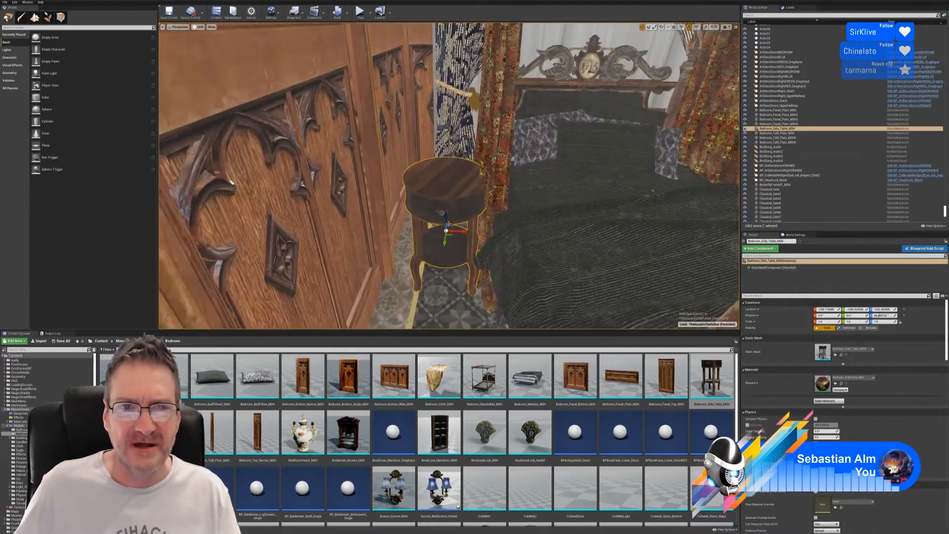
mouse_move(459, 231)
mouse_down()
mouse_move(435, 234)
mouse_move(442, 224)
mouse_up()
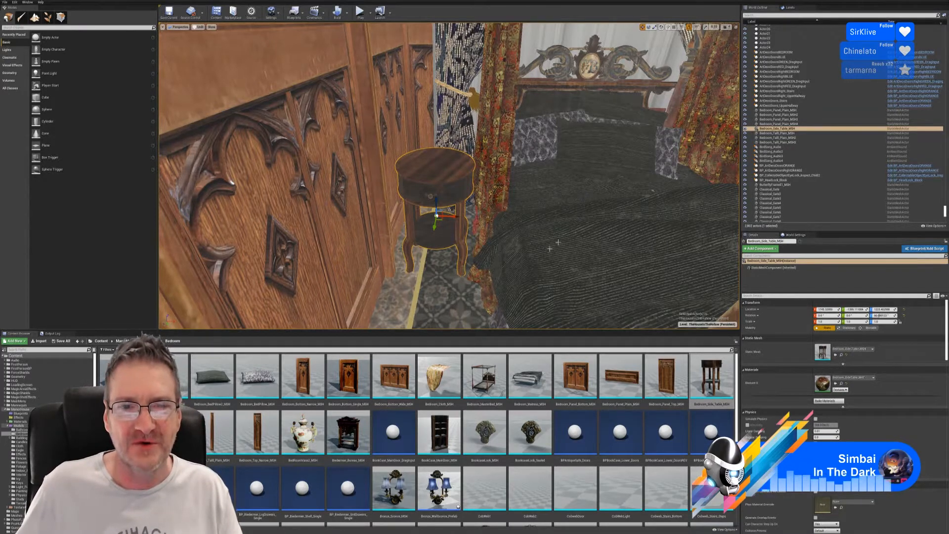
mouse_move(563, 232)
right_down()
mouse_move(543, 257)
mouse_move(562, 232)
right_up()
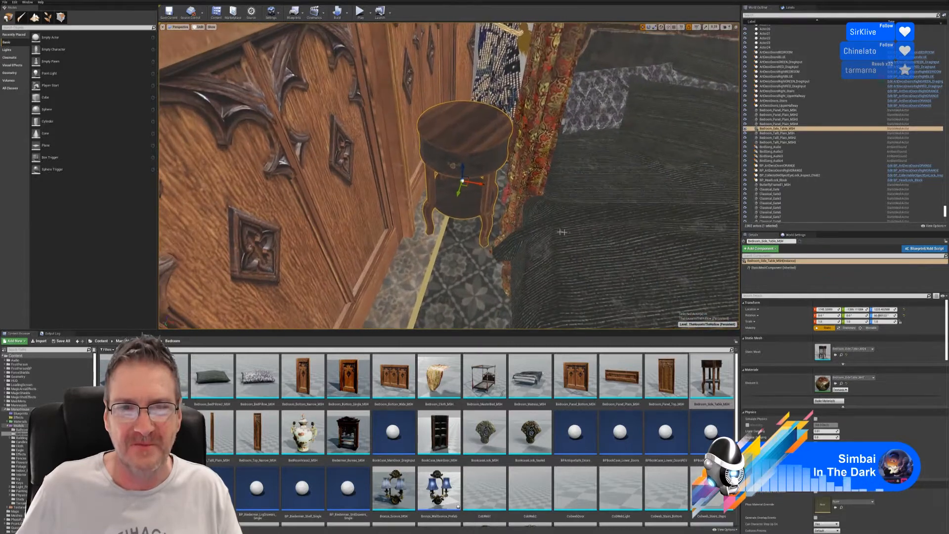
drag(459, 192, 477, 151)
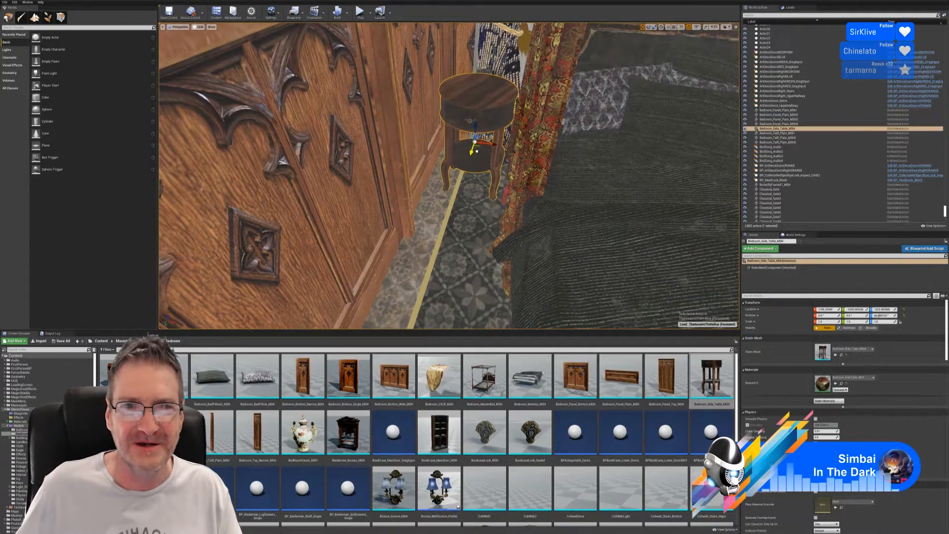
mouse_move(477, 151)
right_down()
mouse_move(529, 154)
mouse_move(494, 159)
mouse_move(495, 146)
right_up()
right_drag(520, 239, 536, 218)
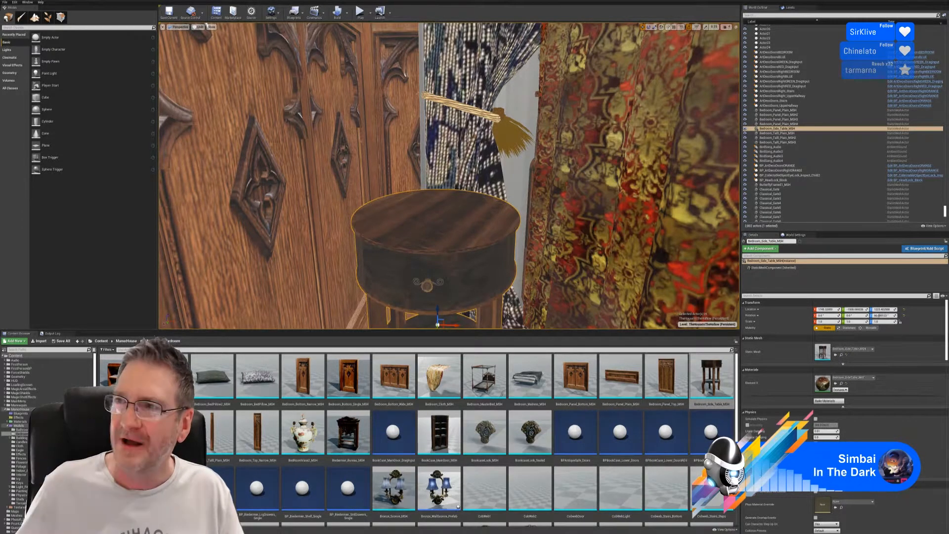
Switch to the web browser and look through the PhilDoes3D home page from top to bottom
shift+drag(502, 2, 502, 36)
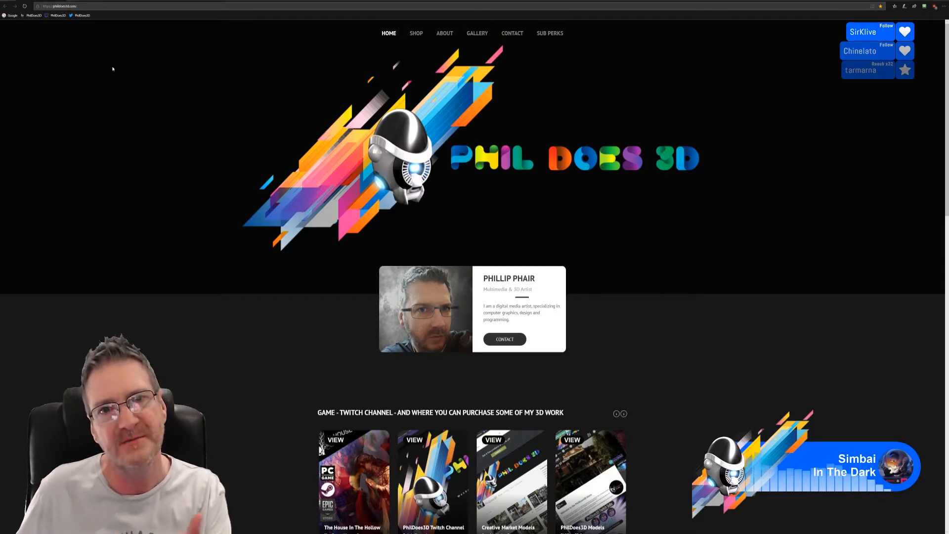
scroll(547, 184, down, 6)
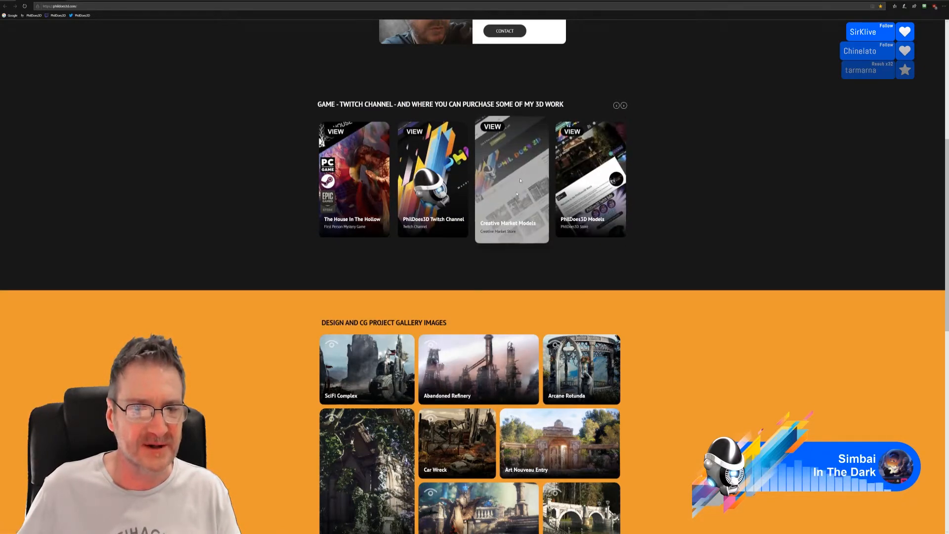
scroll(679, 308, down, 1)
scroll(679, 309, down, 3)
scroll(644, 346, down, 6)
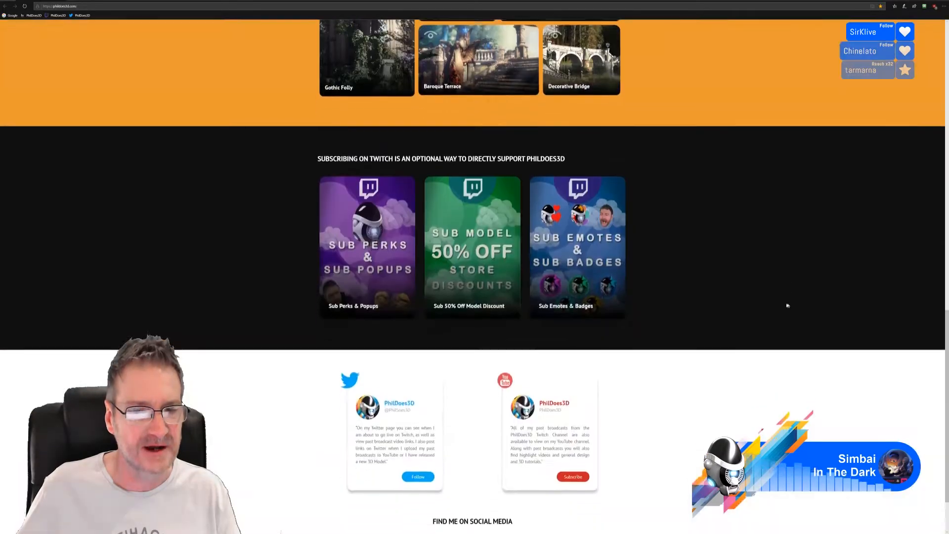
scroll(546, 455, down, 2)
scroll(639, 413, up, 14)
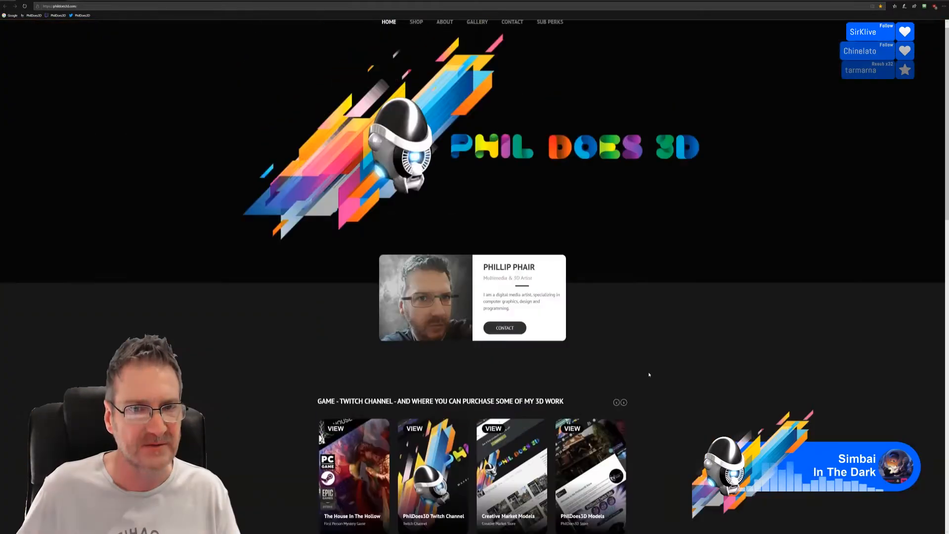
scroll(679, 384, down, 16)
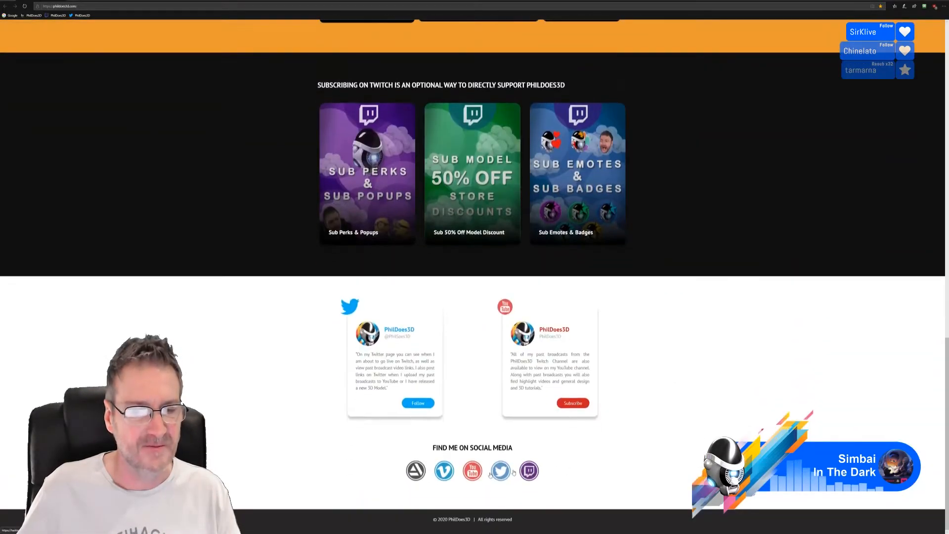
scroll(757, 362, up, 16)
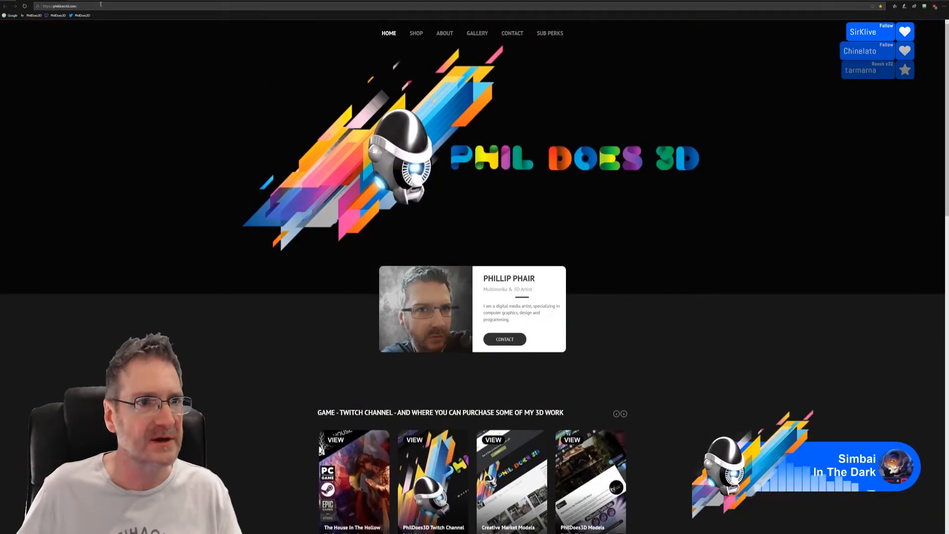
Open the copied image link in the browser, view the picture and close the browser to return to the Unreal Editor
click(101, 4)
key(ctrl+v)
key(Return)
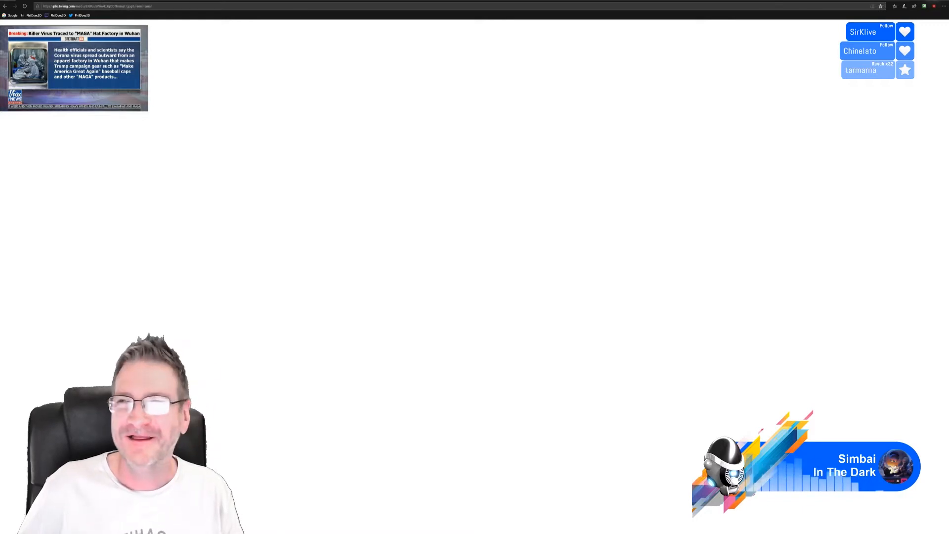
click(939, 2)
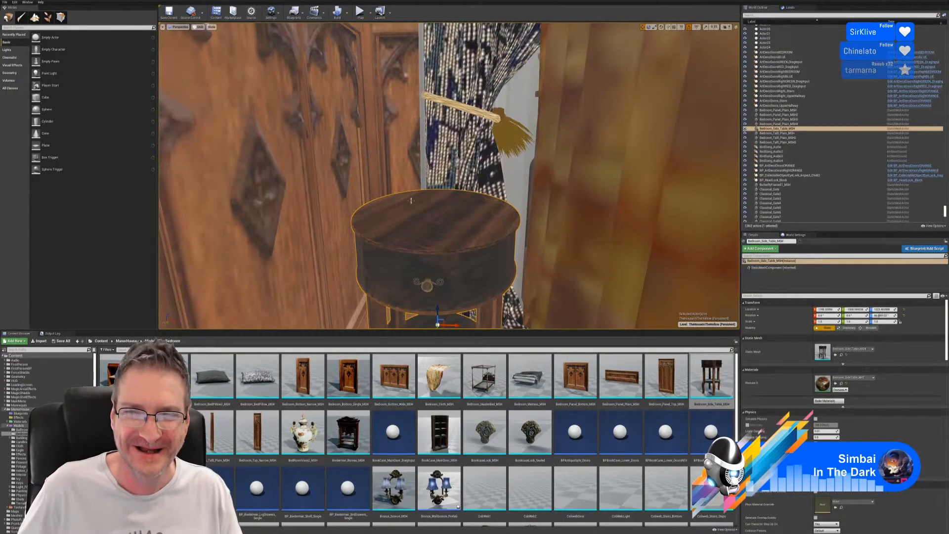
Raise the side table beside the bed slightly to adjust how its legs sit on the floor
mouse_move(412, 201)
right_down()
mouse_move(423, 208)
mouse_move(412, 212)
right_up()
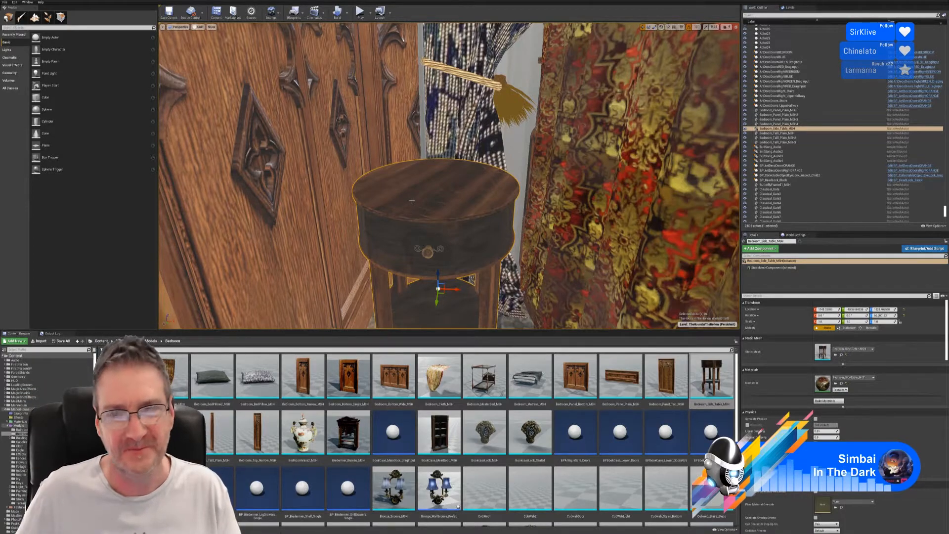
right_drag(542, 148, 595, 172)
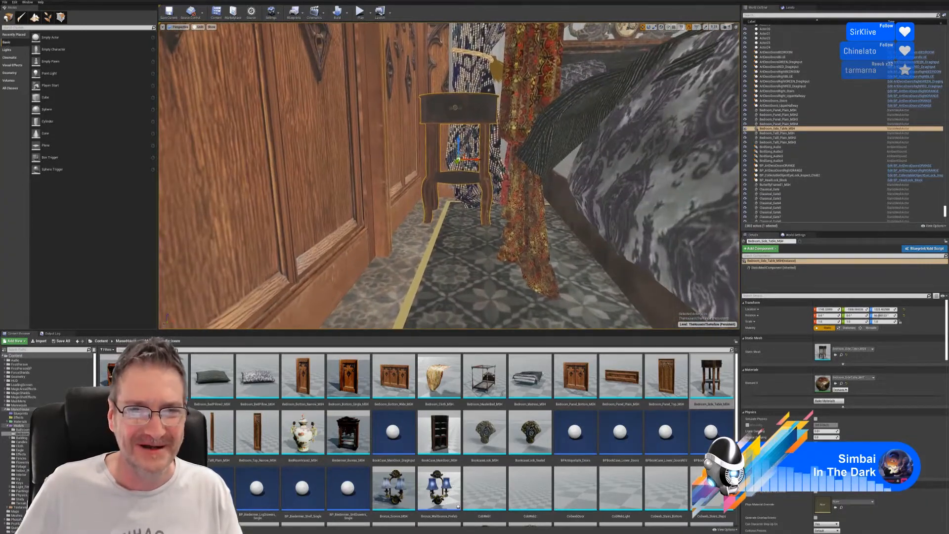
drag(459, 142, 464, 141)
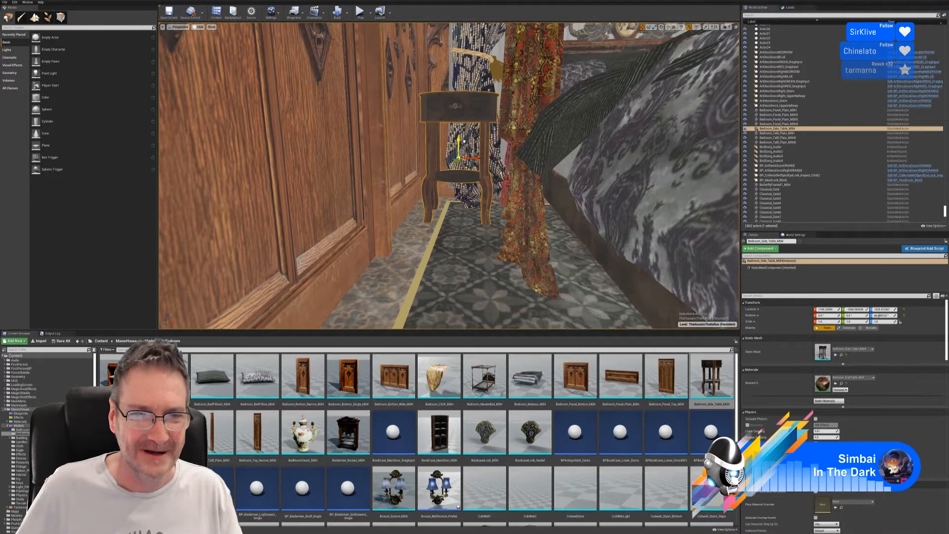
Deselect the side table and inspect its placement from the foot of the bed, up close and behind the bed curtains
key(s)
right_drag(465, 141, 471, 259)
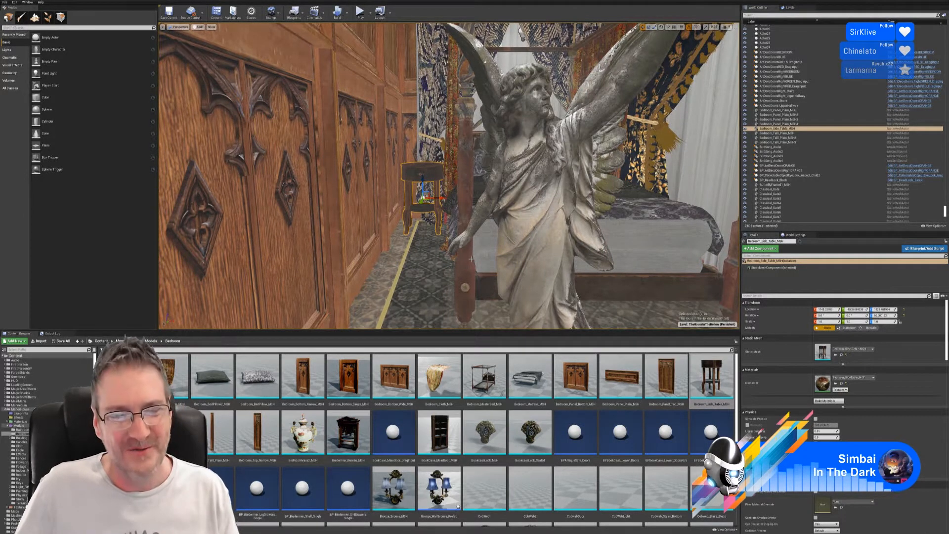
key(Escape)
right_drag(449, 176, 460, 195)
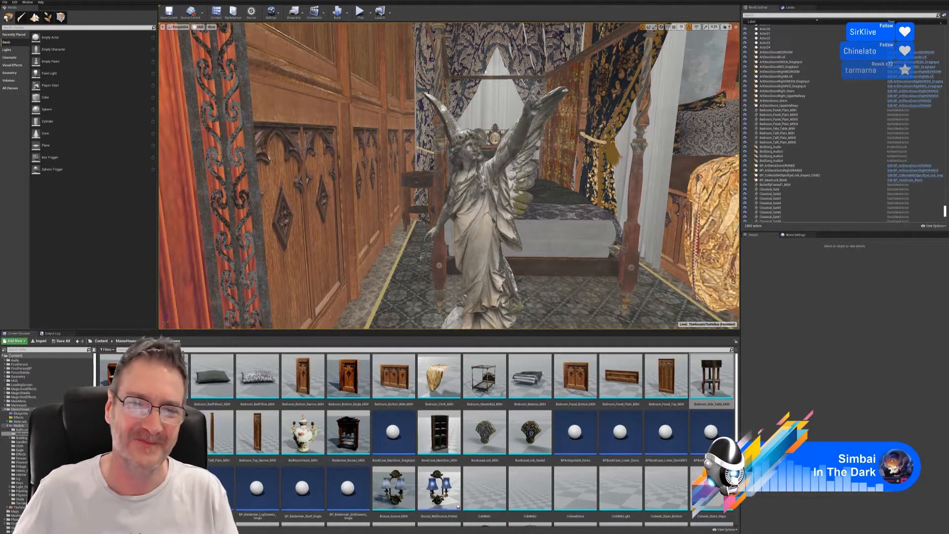
key(s)
right_drag(449, 175, 406, 187)
key(w)
key(s)
key(w)
key(w)
key(s)
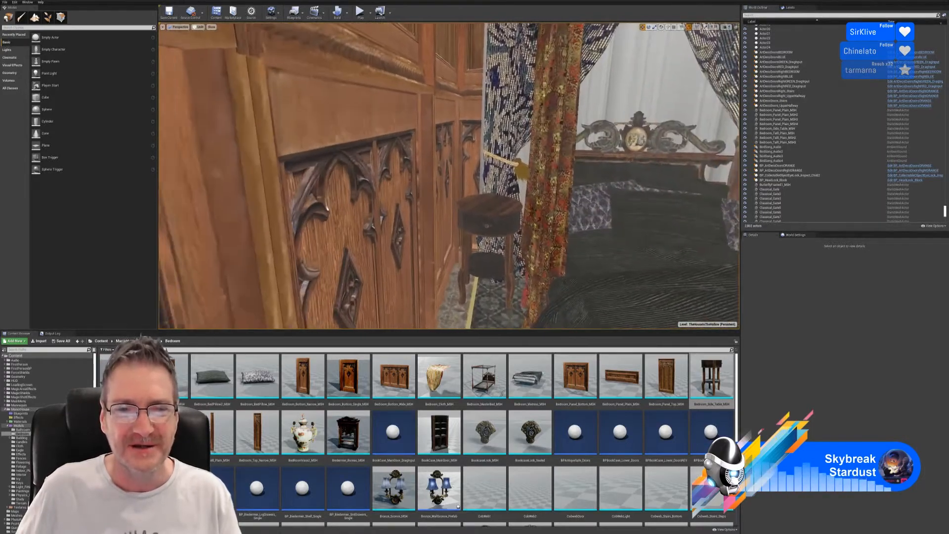
right_drag(449, 176, 454, 169)
key(w)
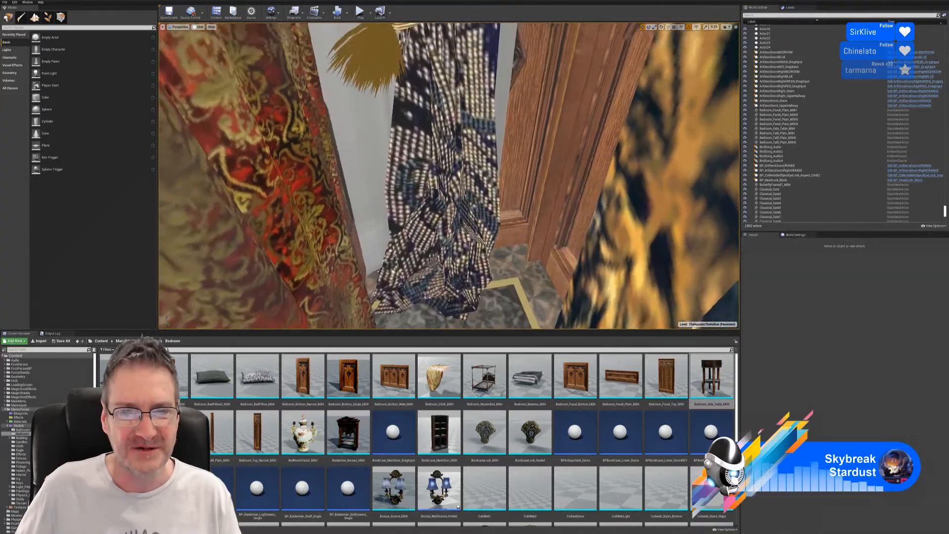
mouse_move(449, 175)
right_down()
mouse_move(441, 269)
mouse_move(444, 180)
mouse_move(419, 173)
mouse_move(434, 180)
right_up()
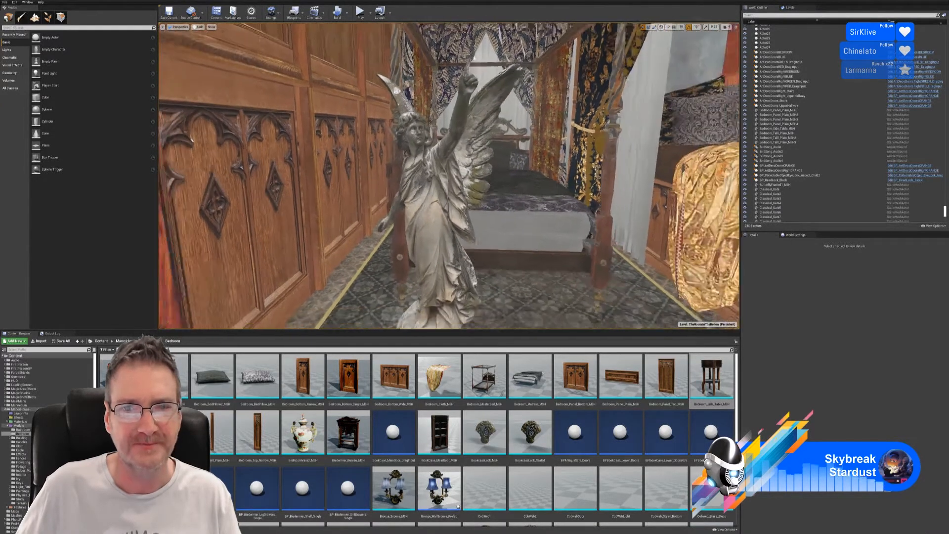
Place the Magus_Table_MSH mesh on the bedroom floor beside the angel statue and raise it to expose its legs
right_drag(434, 180, 437, 181)
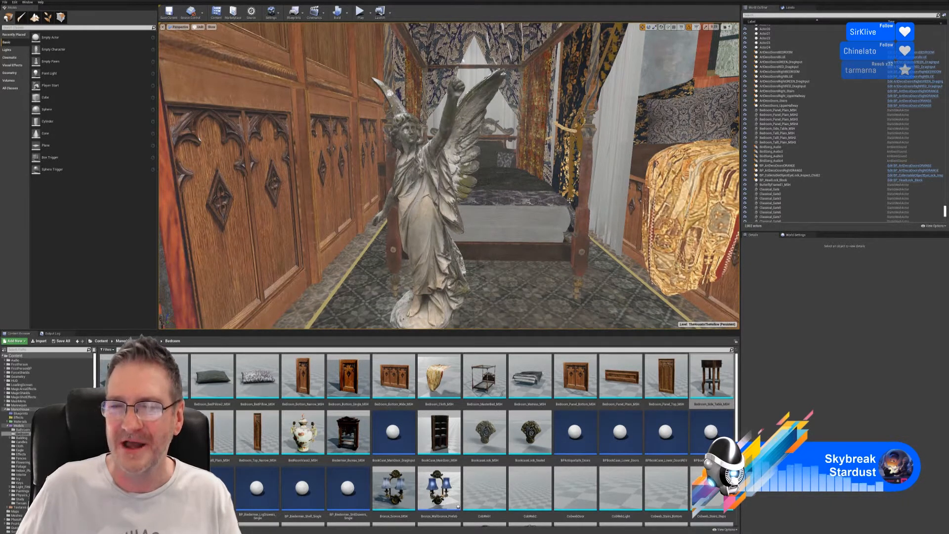
right_drag(437, 180, 425, 142)
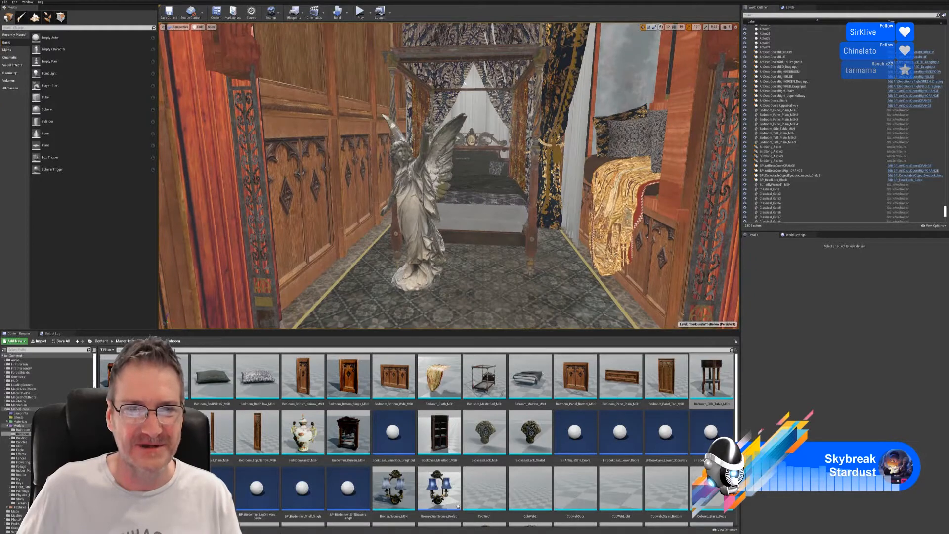
mouse_move(426, 142)
right_down()
mouse_move(418, 49)
mouse_move(419, 151)
right_up()
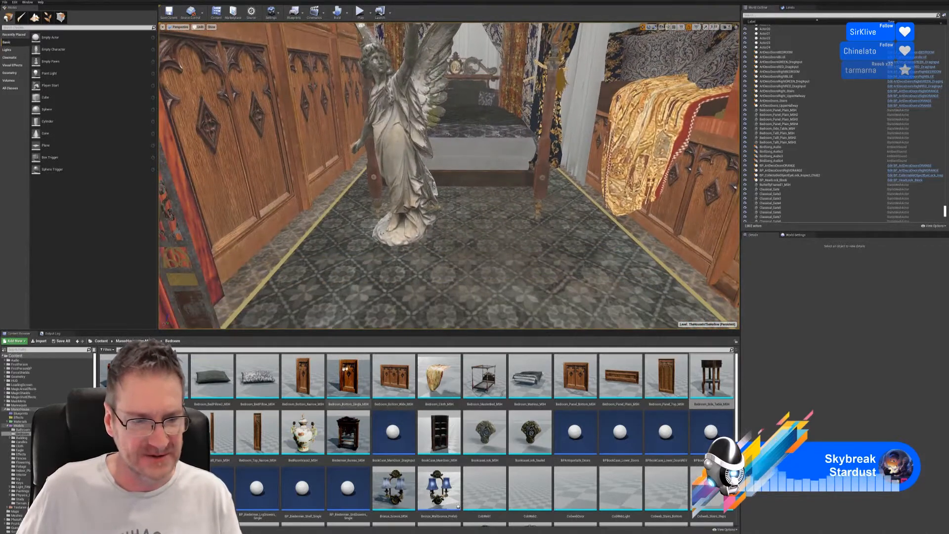
scroll(590, 397, down, 1)
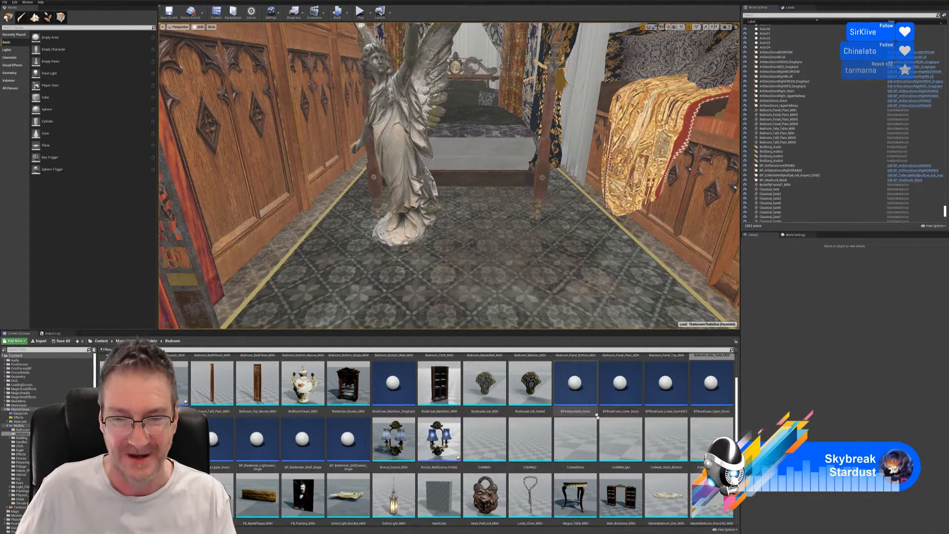
drag(574, 488, 505, 260)
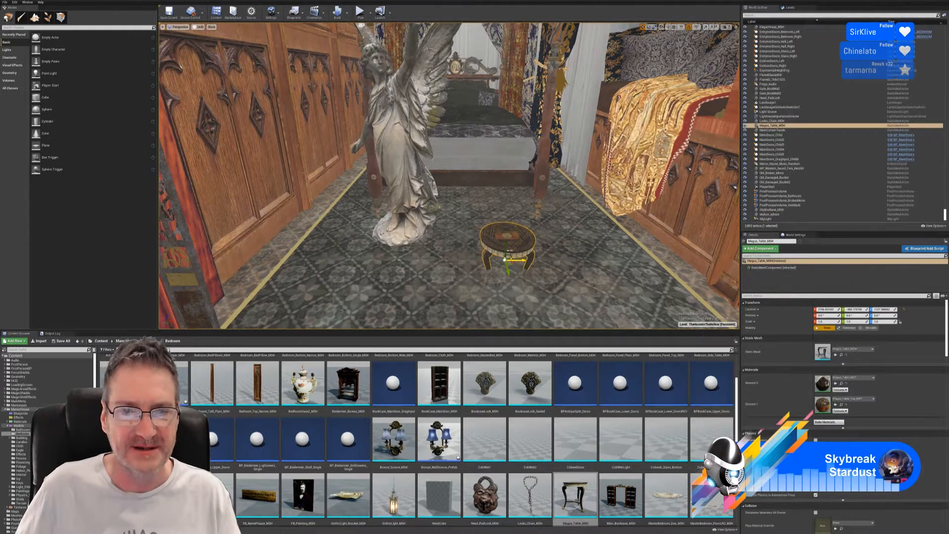
drag(506, 244, 513, 219)
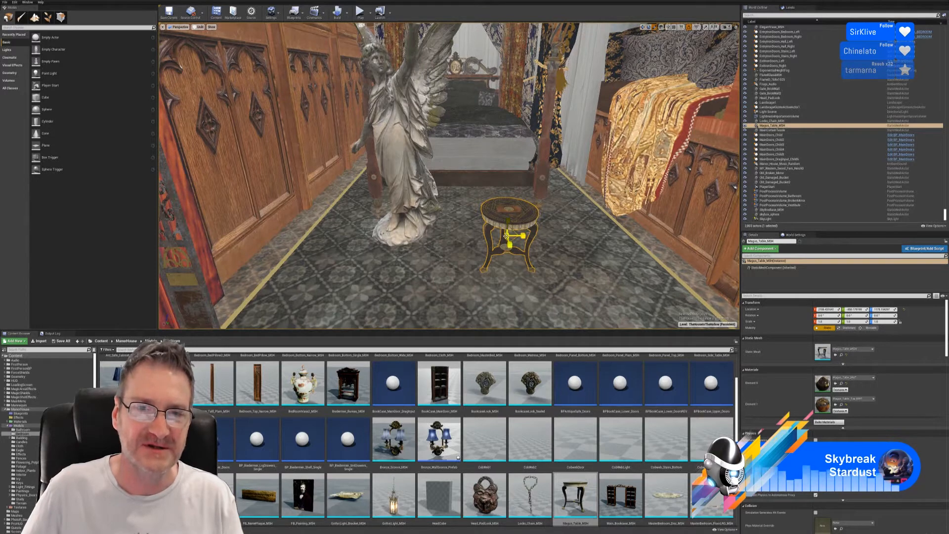
Scale the round Magus table up uniformly and adjust its height so its feet rest on the tiled floor
drag(507, 236, 512, 228)
click(643, 27)
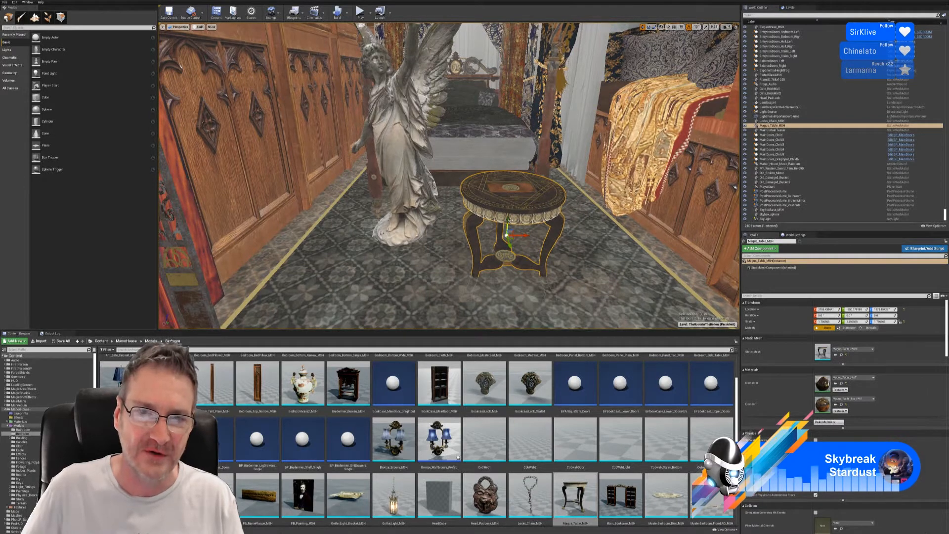
drag(509, 221, 509, 201)
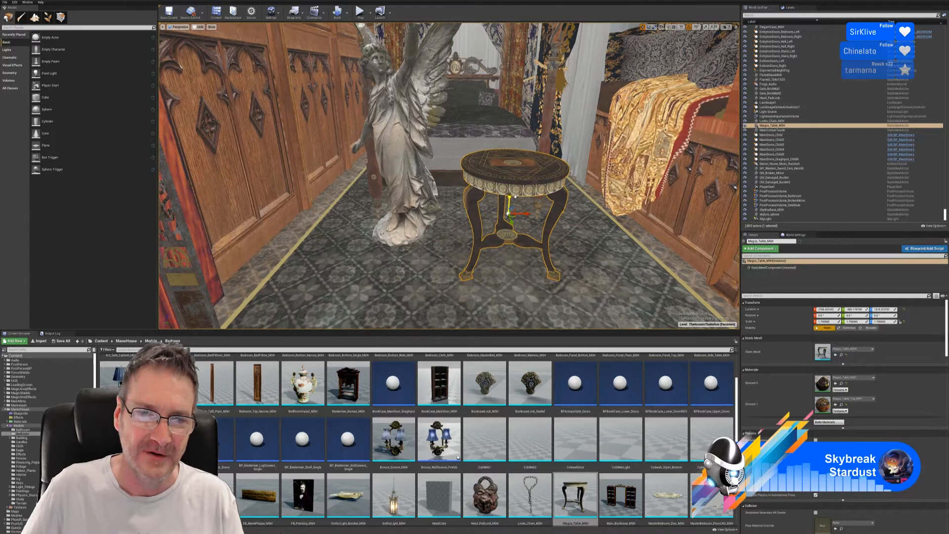
drag(515, 197, 514, 199)
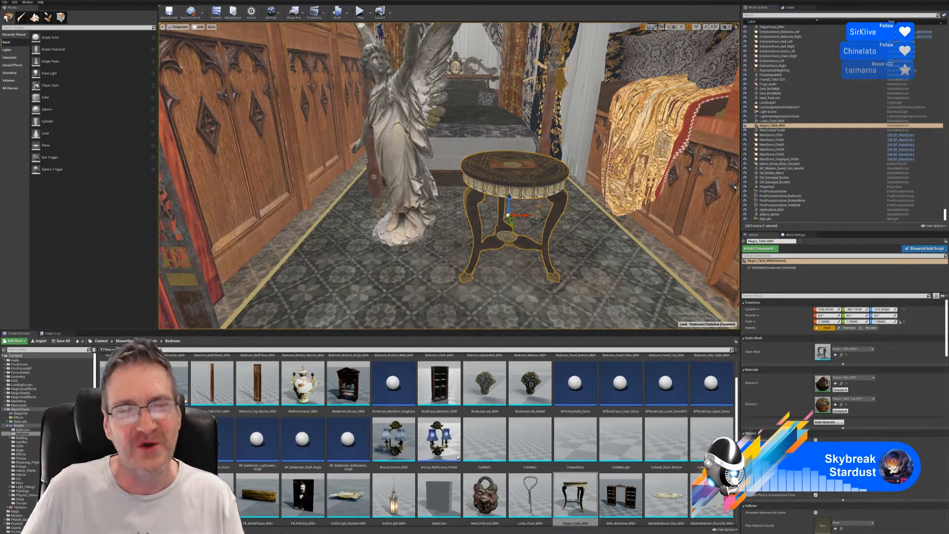
Move the Magus table across the floor closer to the foot of the four-poster bed, beside the angel statue
right_drag(613, 227, 667, 265)
right_drag(466, 293, 466, 296)
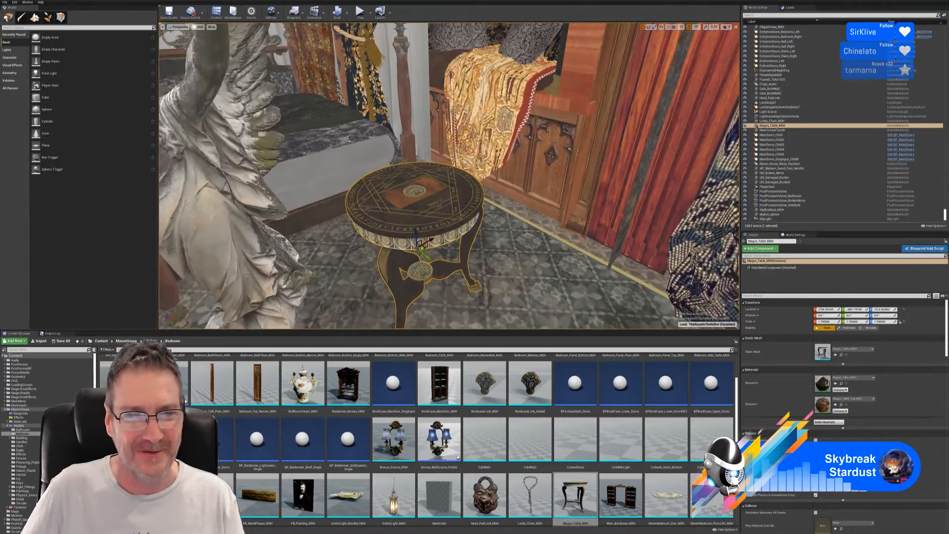
drag(425, 256, 387, 226)
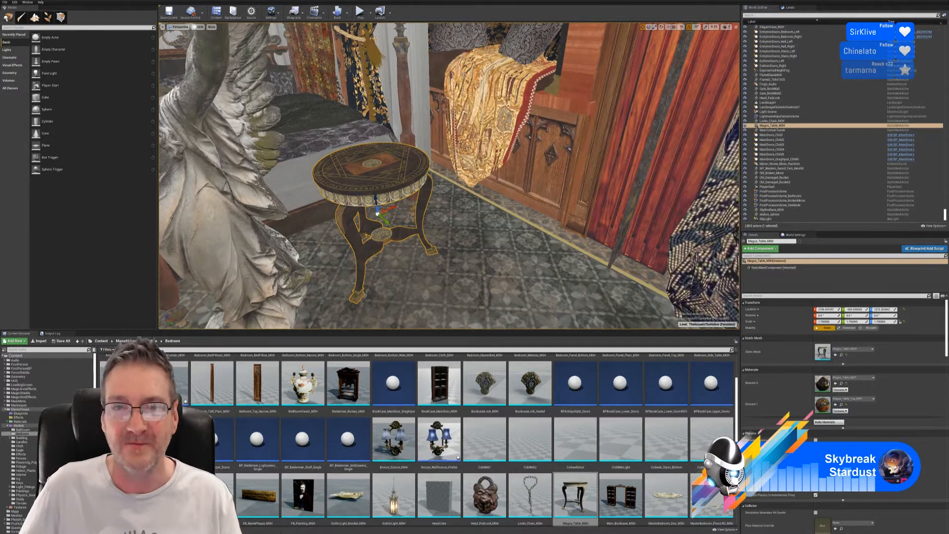
mouse_move(509, 225)
right_down()
mouse_move(462, 241)
mouse_move(484, 235)
mouse_move(480, 242)
mouse_move(420, 228)
mouse_move(398, 247)
mouse_move(509, 250)
mouse_move(465, 250)
mouse_move(487, 257)
mouse_move(445, 242)
mouse_move(524, 231)
right_up()
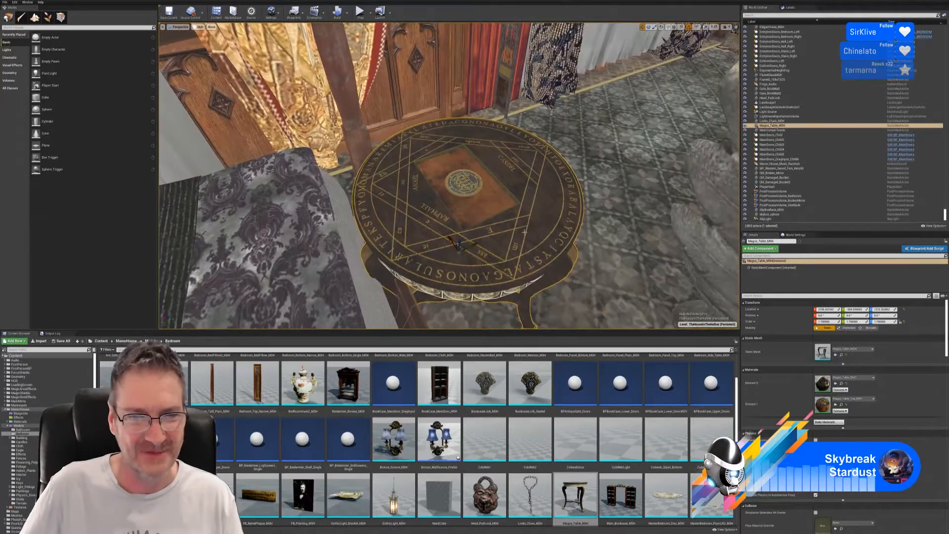
drag(474, 246, 490, 232)
Examine the Magus table from several sides and from above, checking its engraved top and its fit in the room
right_drag(405, 212, 367, 179)
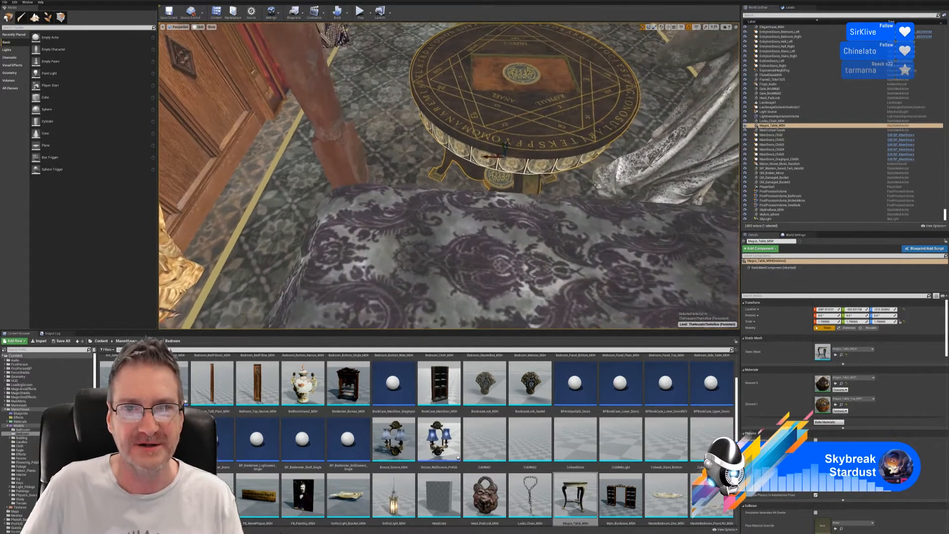
right_drag(449, 175, 427, 153)
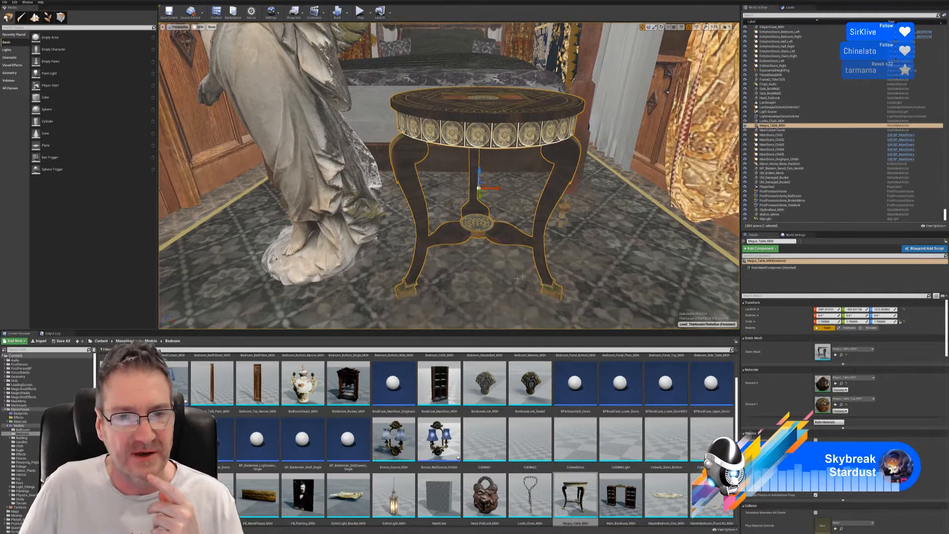
right_drag(518, 278, 502, 254)
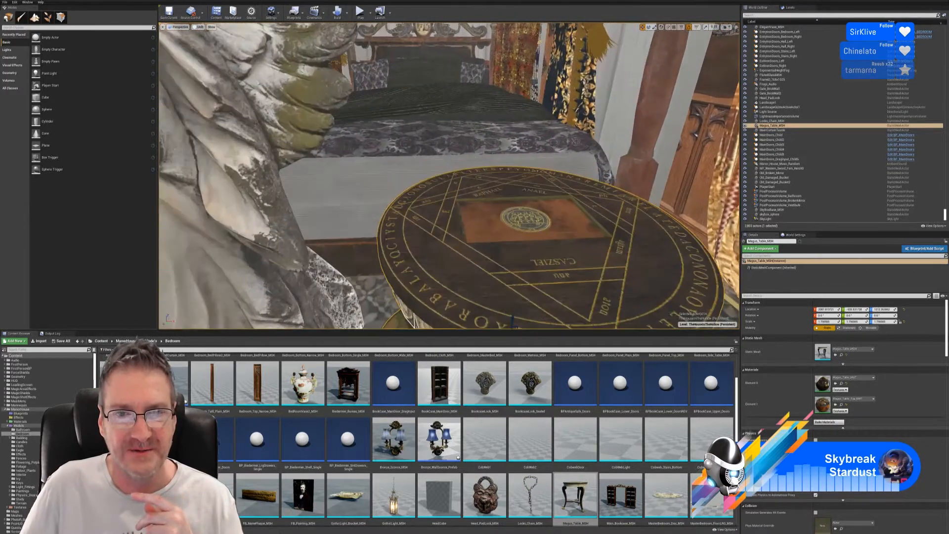
key(f)
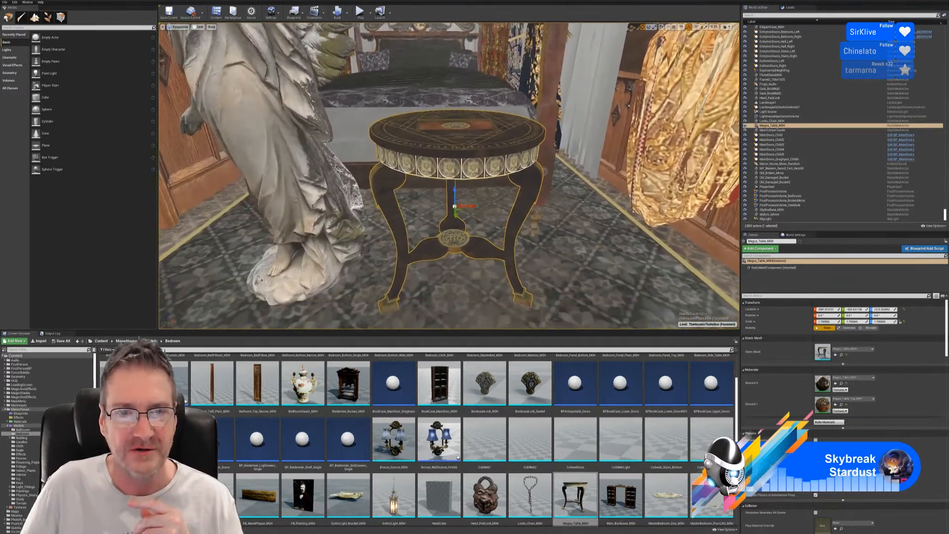
right_drag(502, 222, 489, 272)
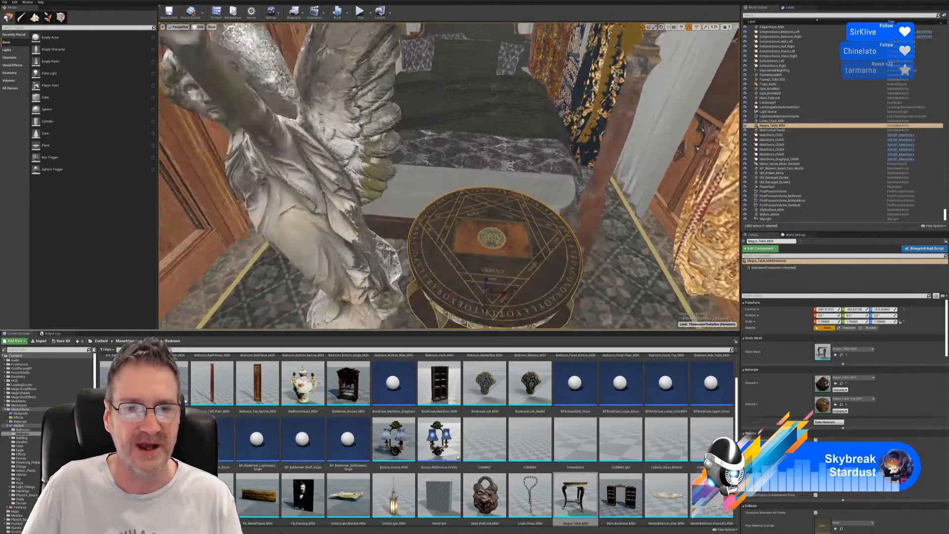
right_drag(487, 222, 492, 181)
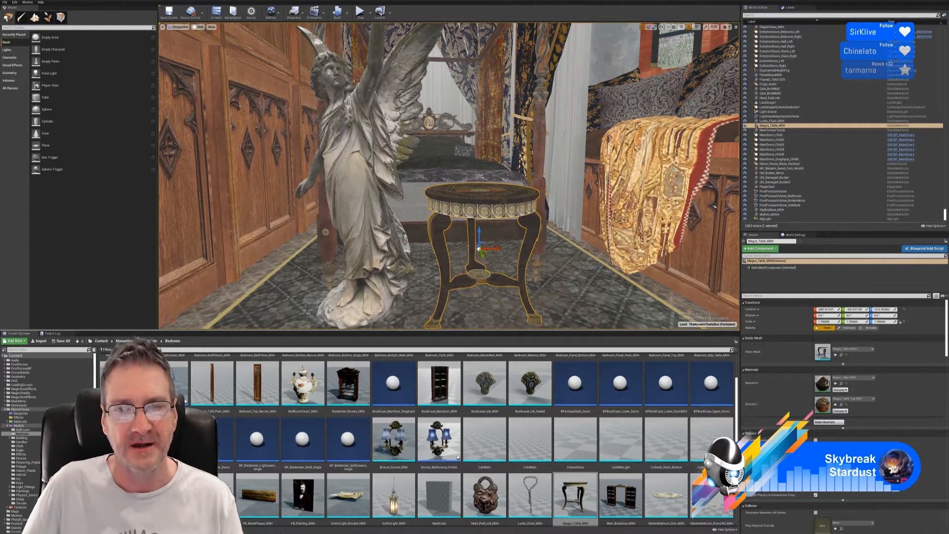
right_drag(487, 181, 477, 209)
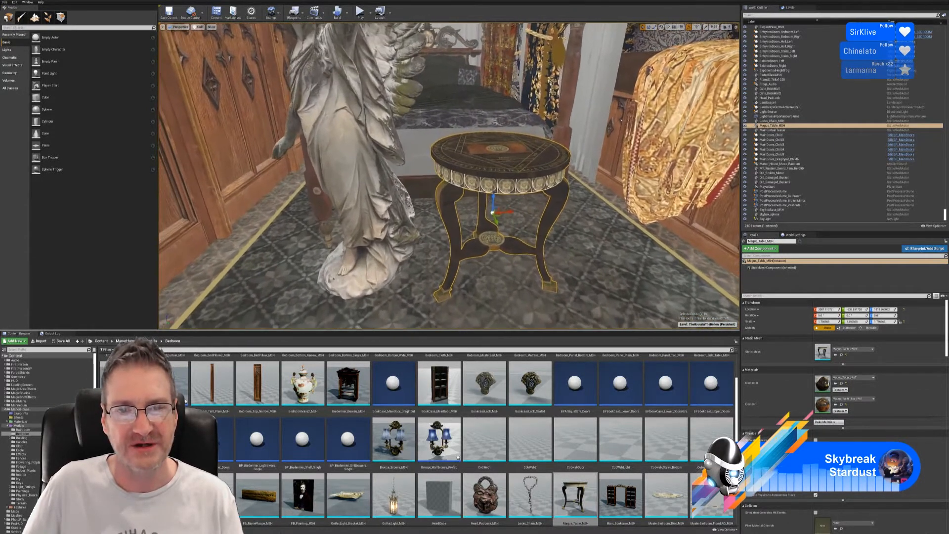
right_drag(583, 278, 568, 307)
right_drag(502, 145, 471, 89)
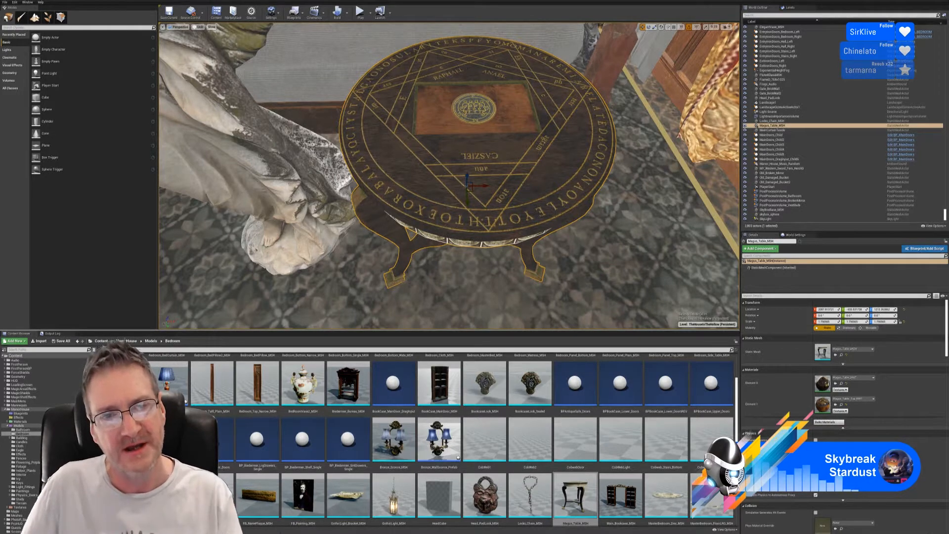
right_drag(348, 108, 311, 99)
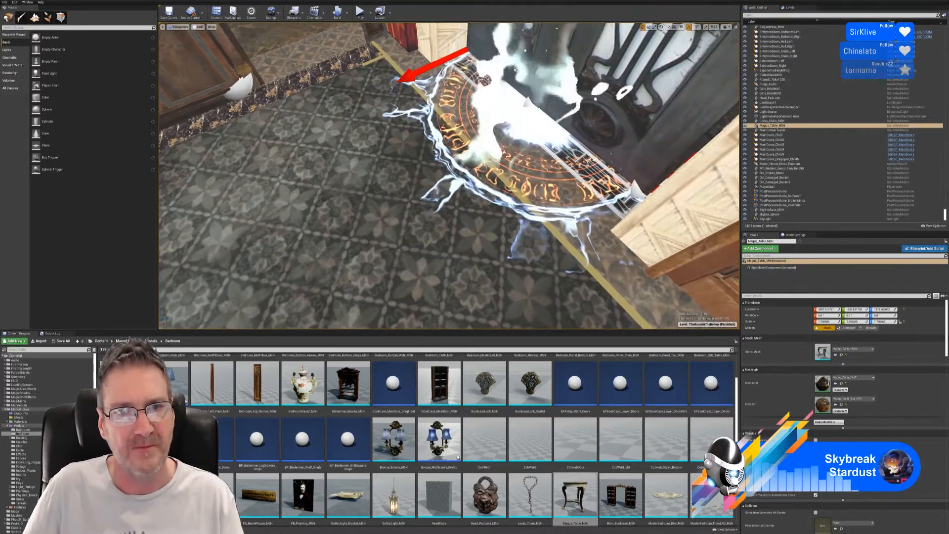
right_drag(578, 266, 696, 285)
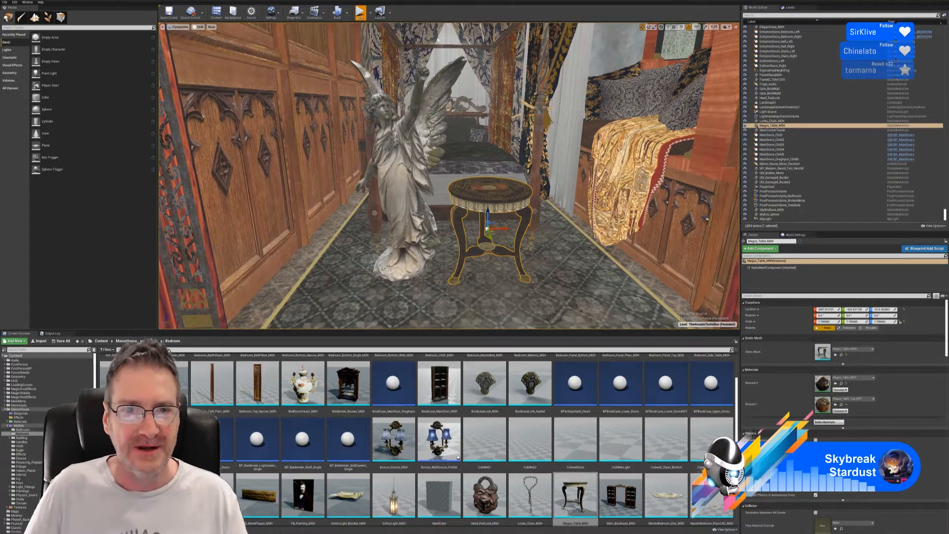
Play the level in the viewport and walk around the Magus table to check its size and top in game lighting
click(360, 12)
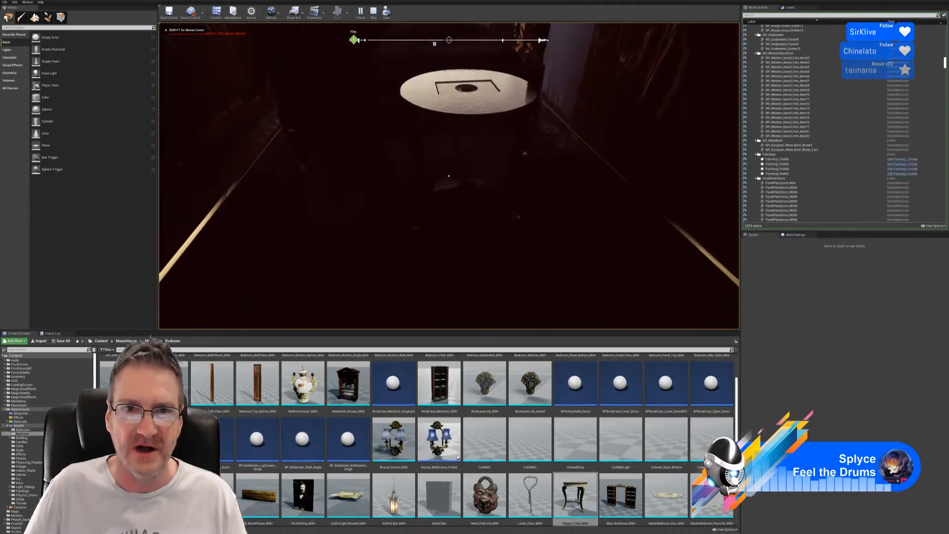
key(w)
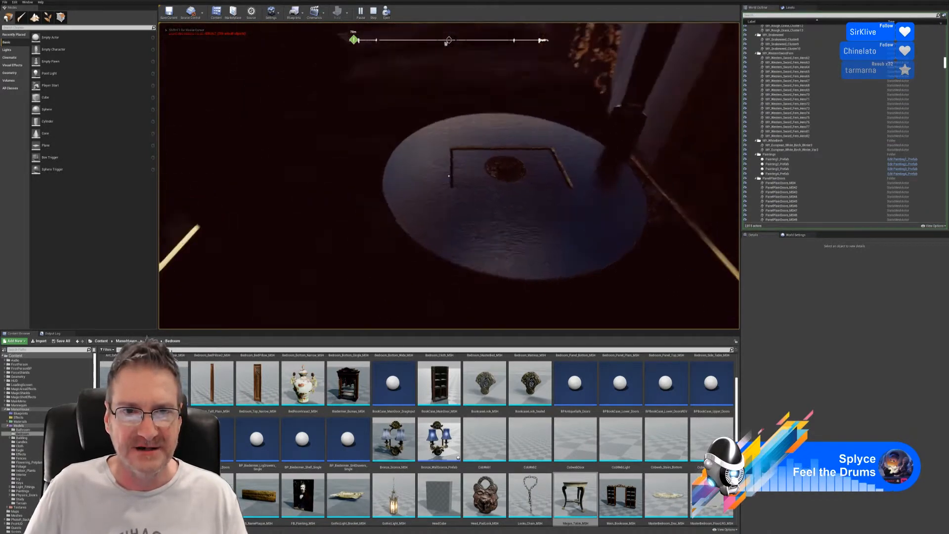
key(s)
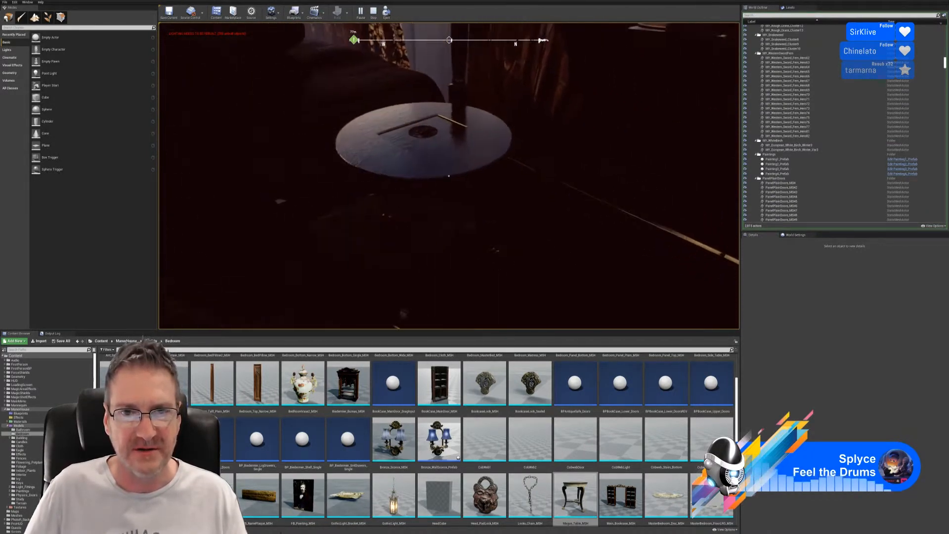
key(w)
key(d)
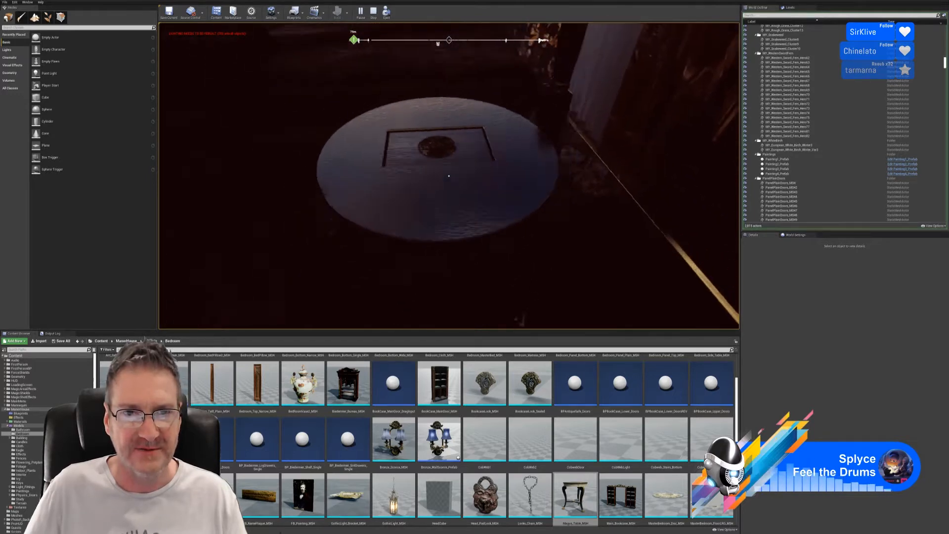
key(d)
key(a)
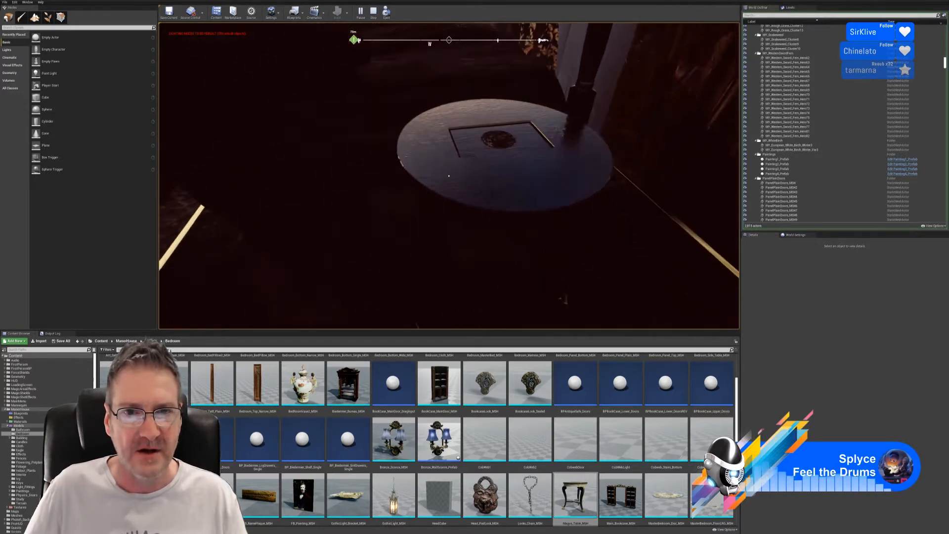
key(s)
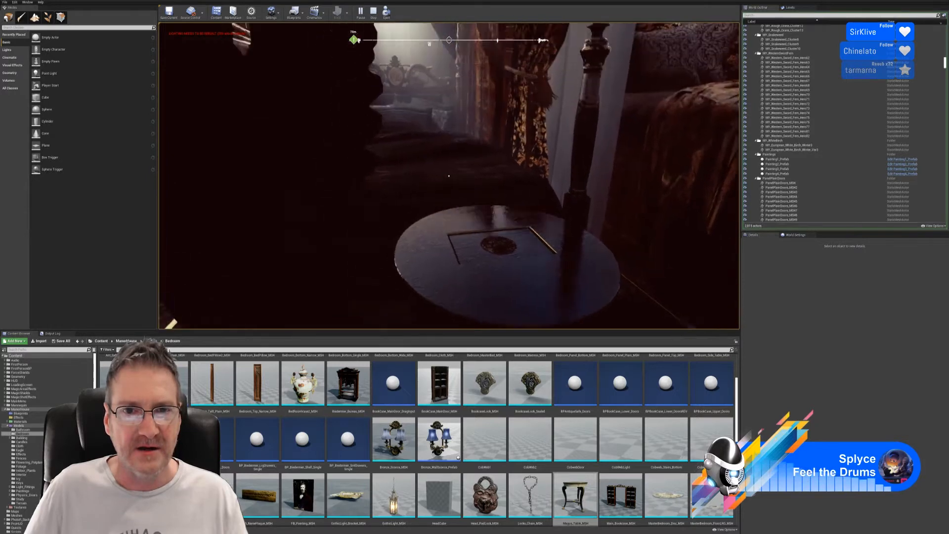
key(w)
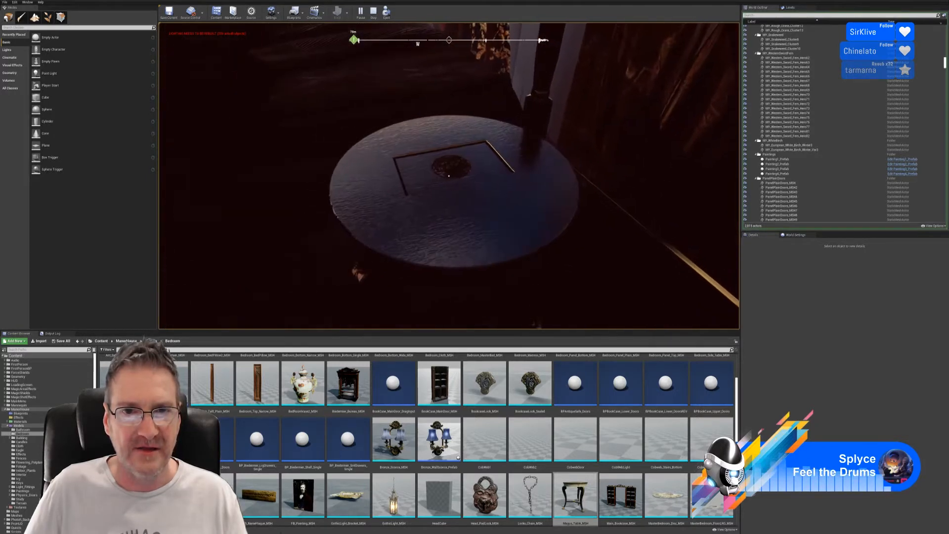
key(d)
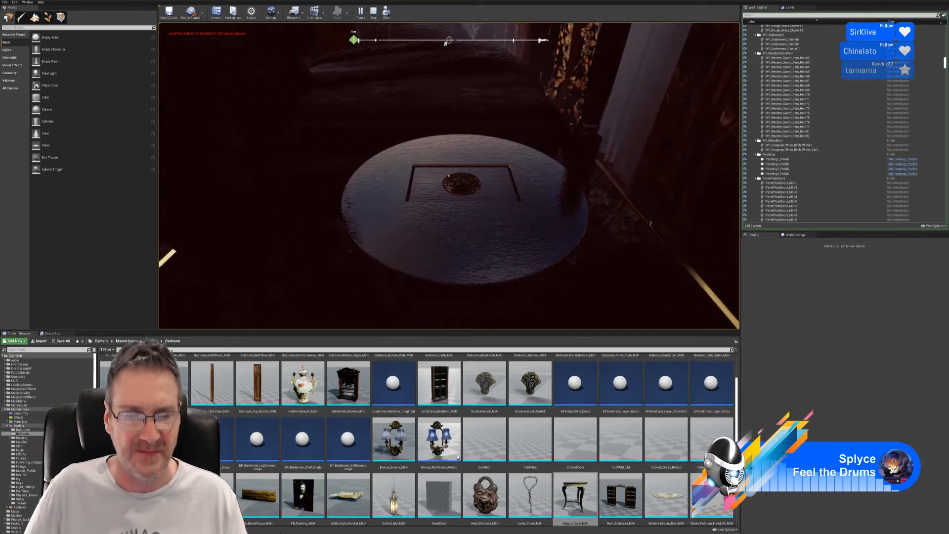
key(Escape)
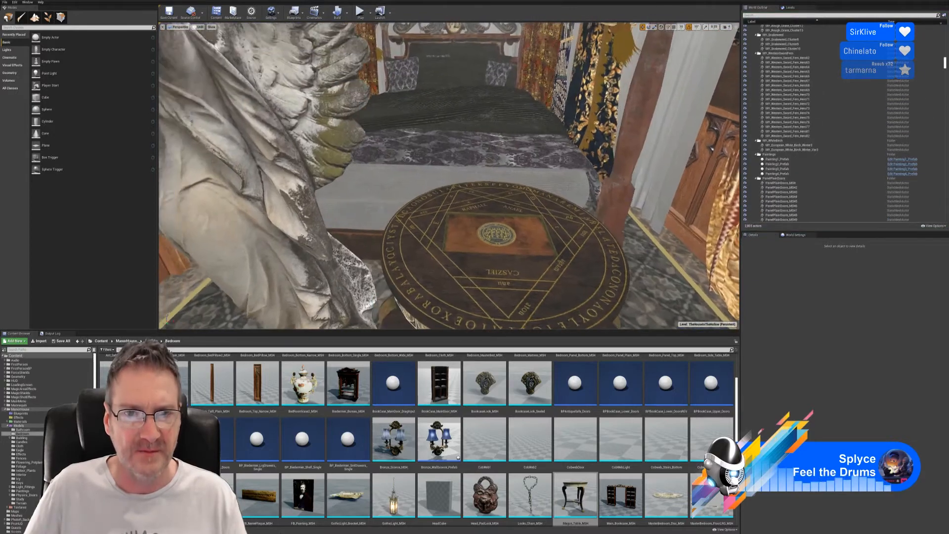
Scale the Magus table up uniformly and raise it so its feet clear the tiled floor
right_drag(497, 229, 465, 198)
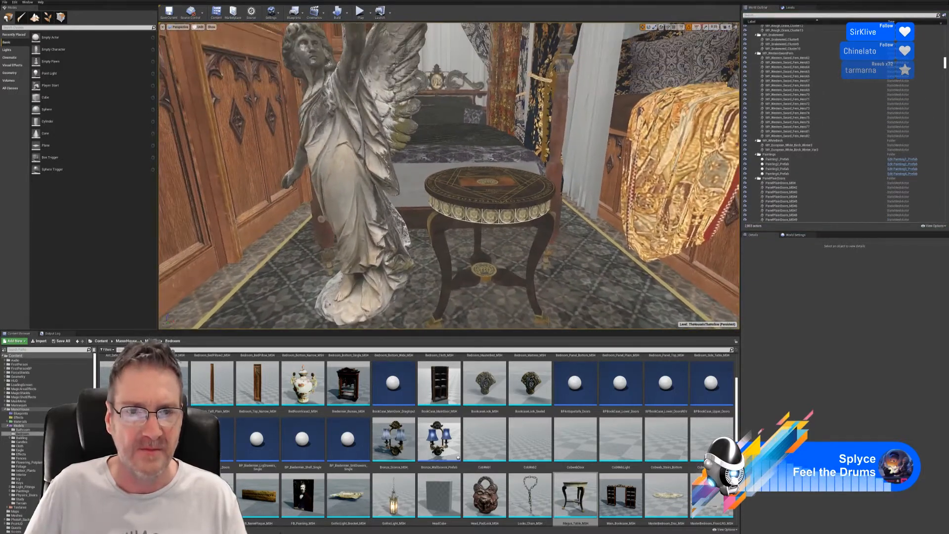
click(496, 209)
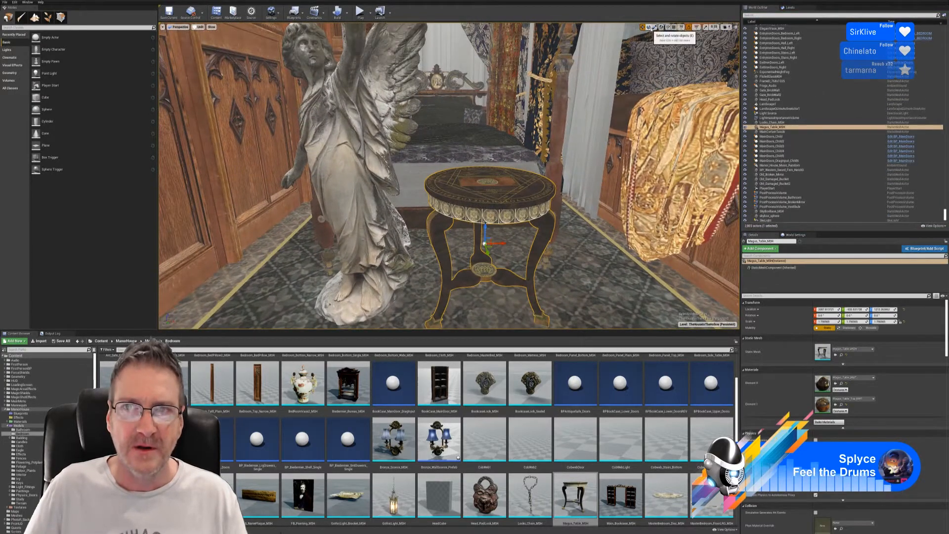
key(r)
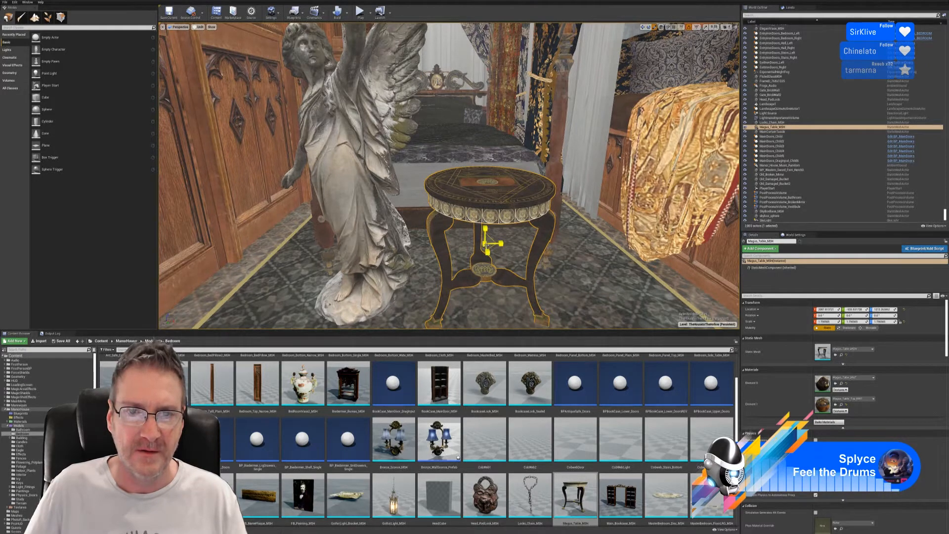
drag(485, 243, 485, 244)
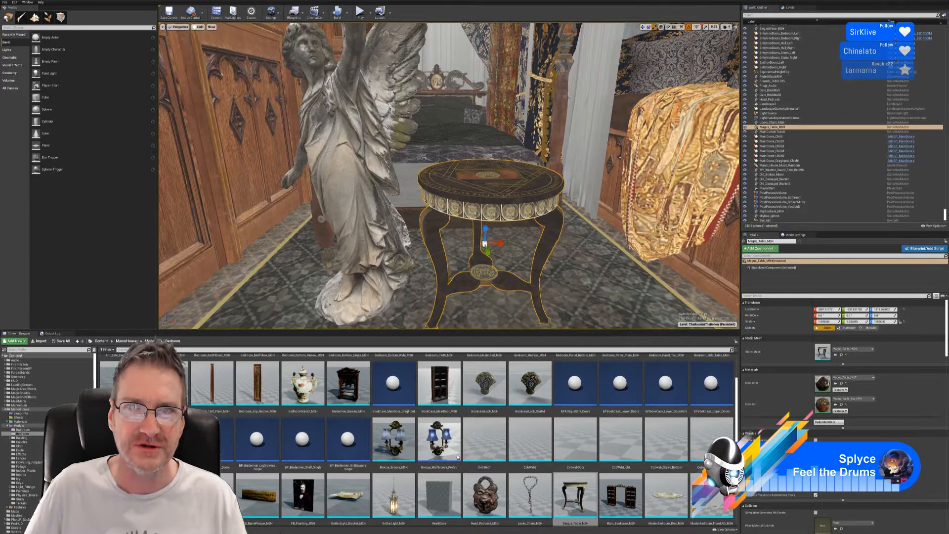
click(643, 27)
right_drag(528, 219, 521, 226)
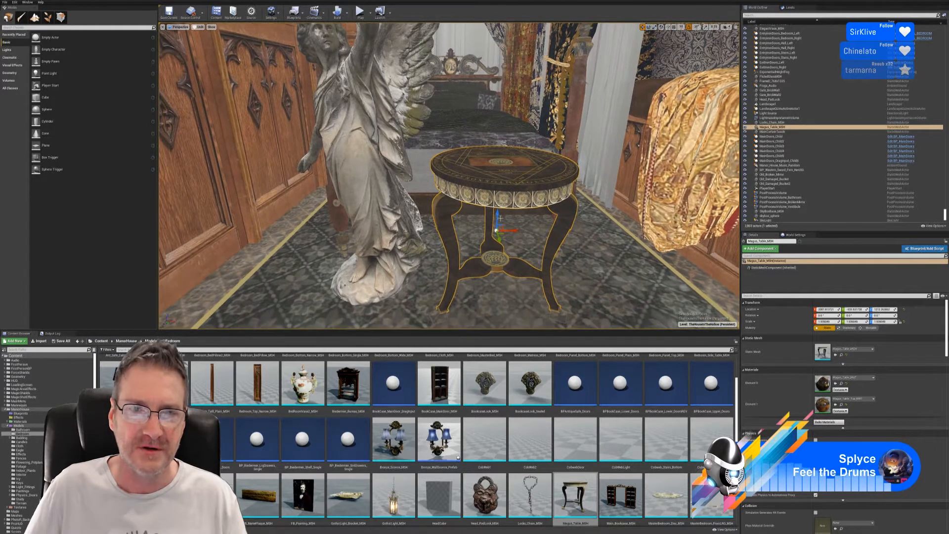
drag(500, 218, 509, 211)
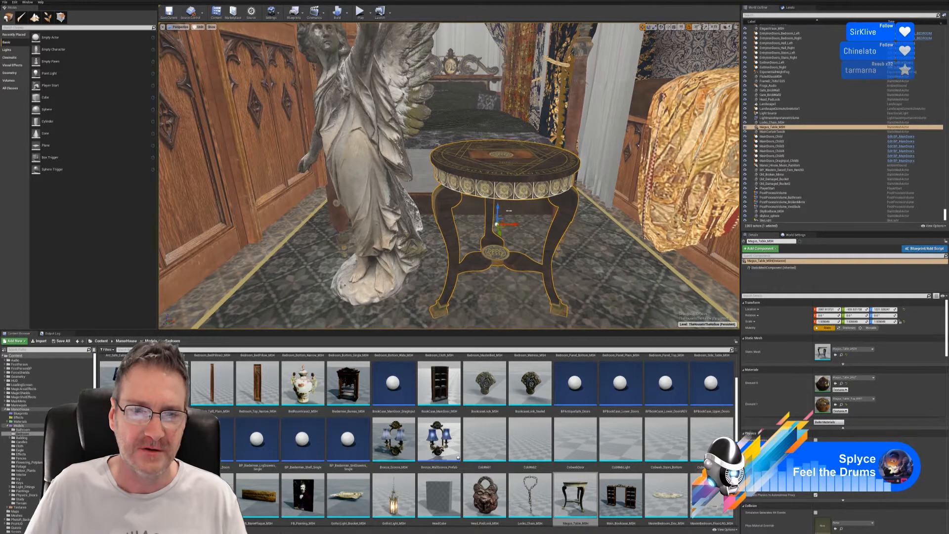
Scale the Magus table down slightly and lower it so its feet rest on the tiled floor
right_drag(509, 212, 510, 184)
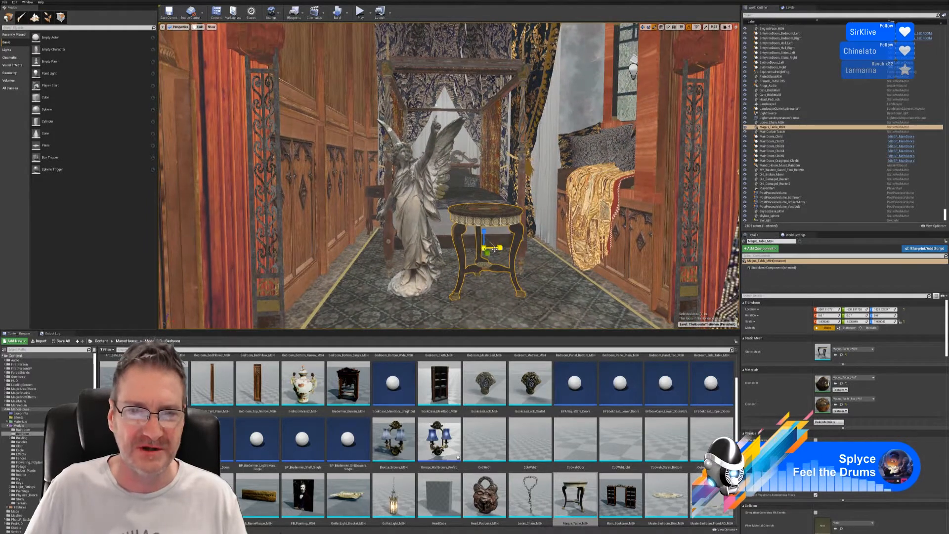
drag(483, 251, 484, 249)
click(643, 28)
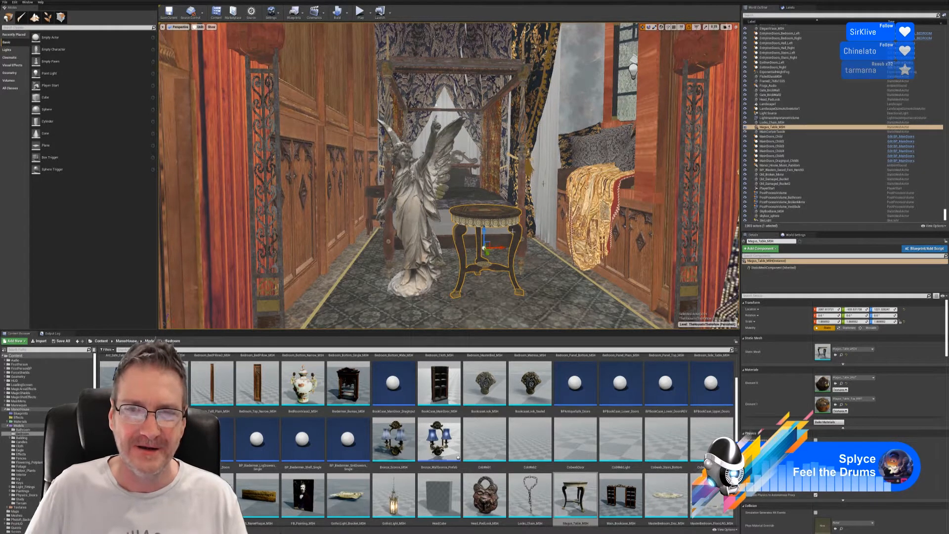
scroll(483, 300, up, 1)
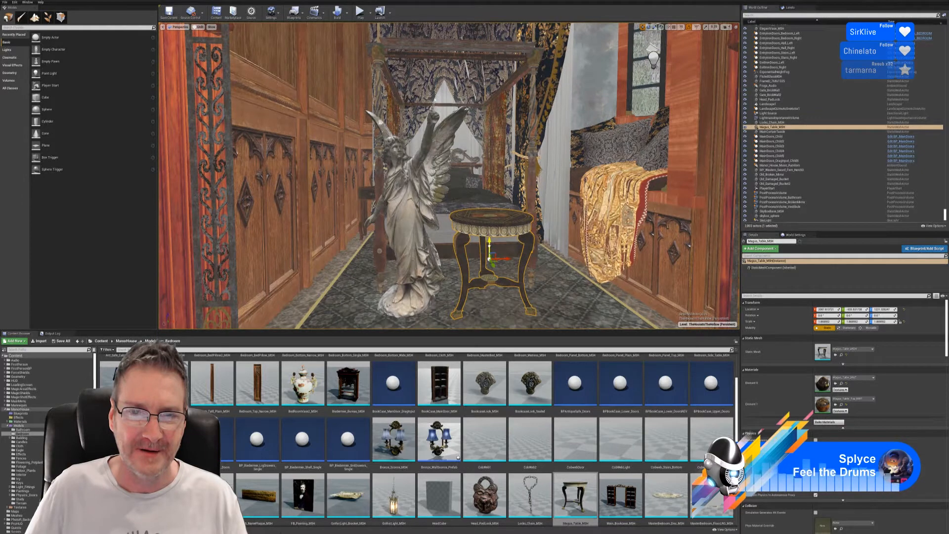
drag(490, 242, 489, 245)
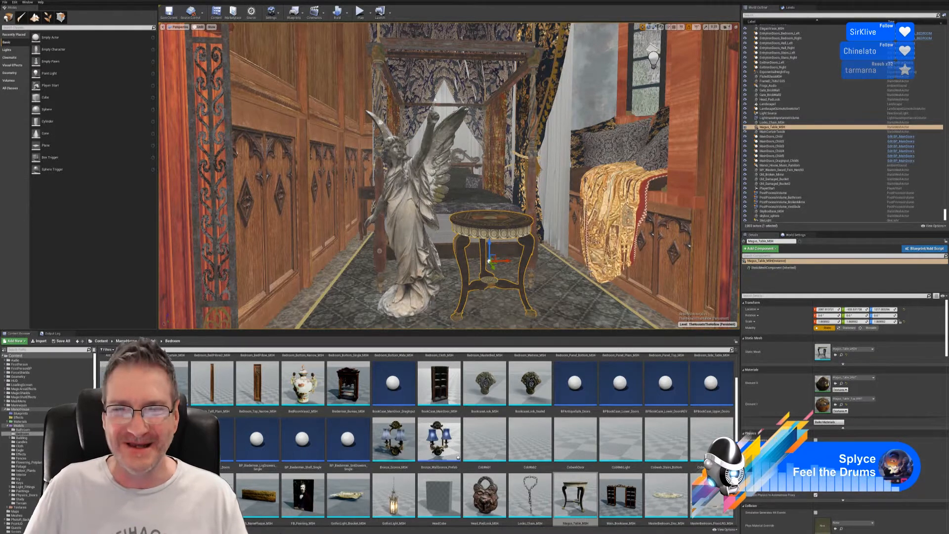
Deselect the table and examine its proportions against the angel statue and the four-poster bed from the bedroom entrance
key(w)
mouse_move(449, 176)
right_down()
mouse_move(420, 177)
mouse_move(453, 181)
right_up()
key(s)
right_drag(566, 263, 541, 273)
key(Escape)
key(w)
key(s)
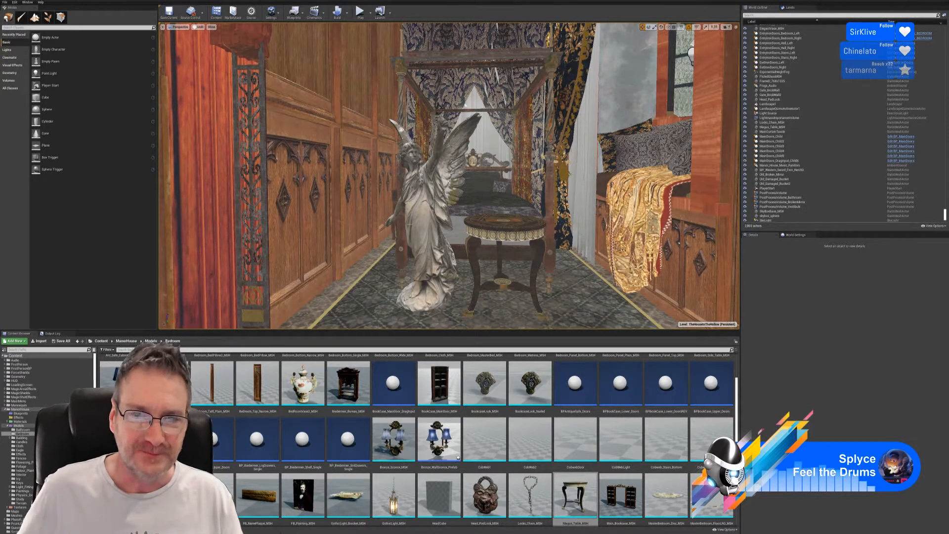
drag(448, 176, 469, 218)
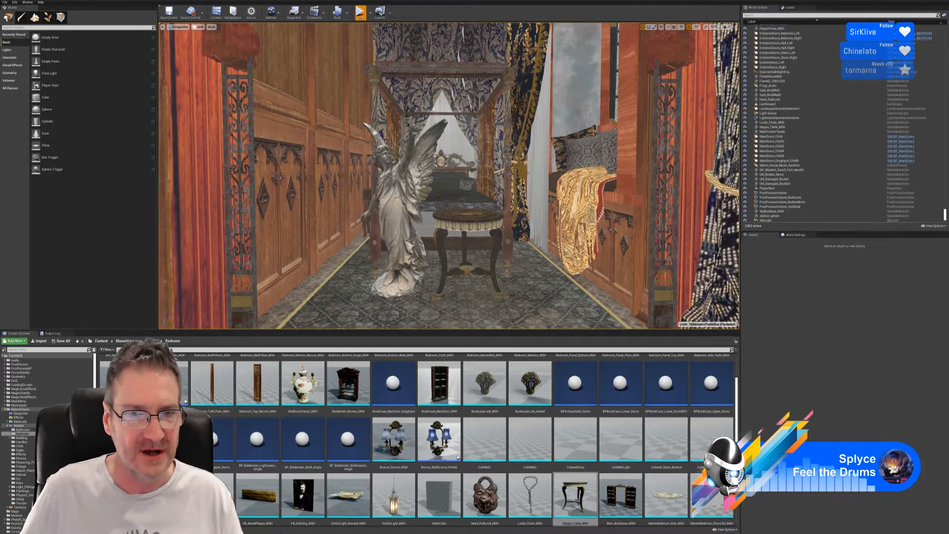
Play the level again and walk up to the resized Magus table to check it at player height
click(361, 13)
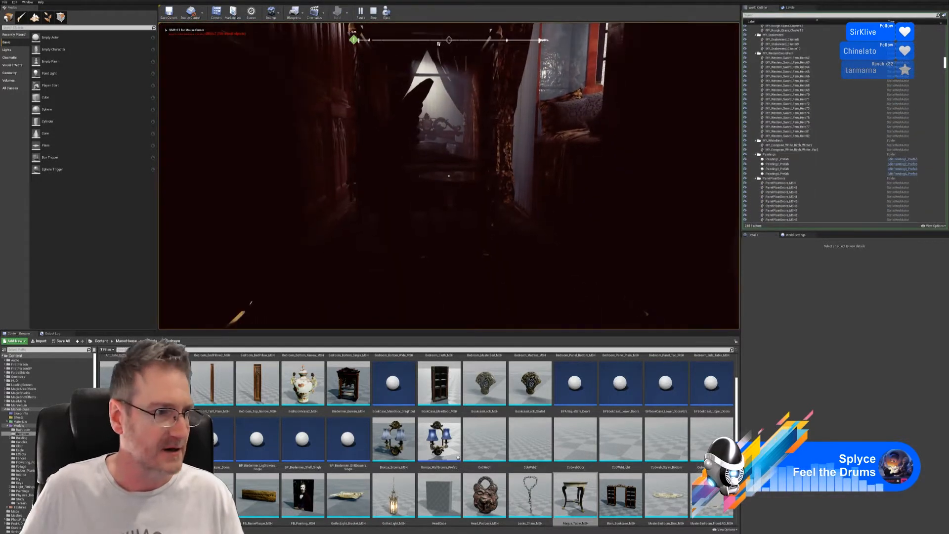
key(w)
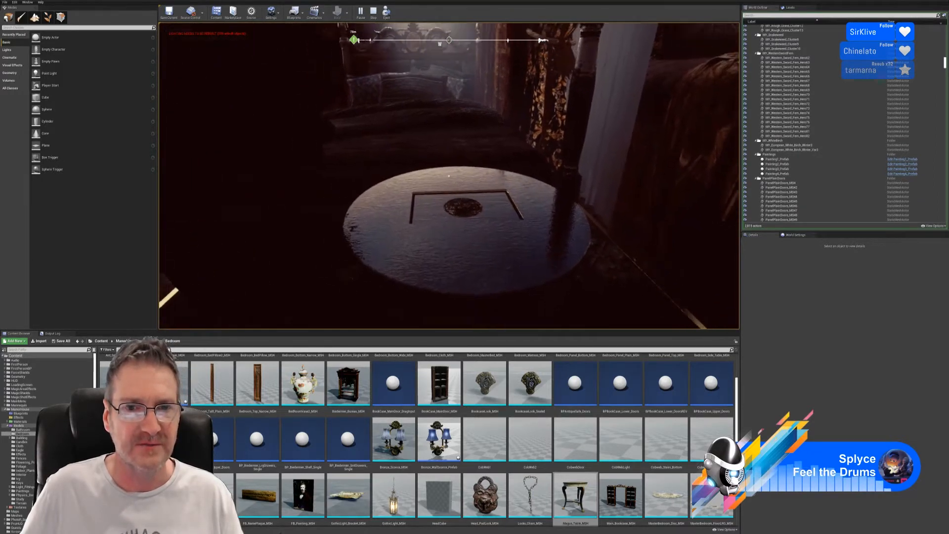
key(w)
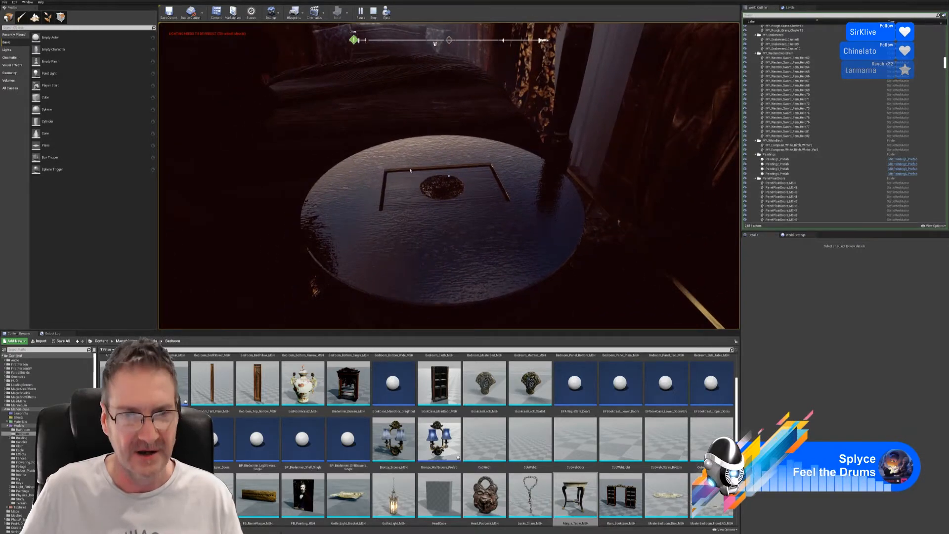
key(Escape)
drag(428, 199, 429, 247)
right_drag(428, 223, 402, 176)
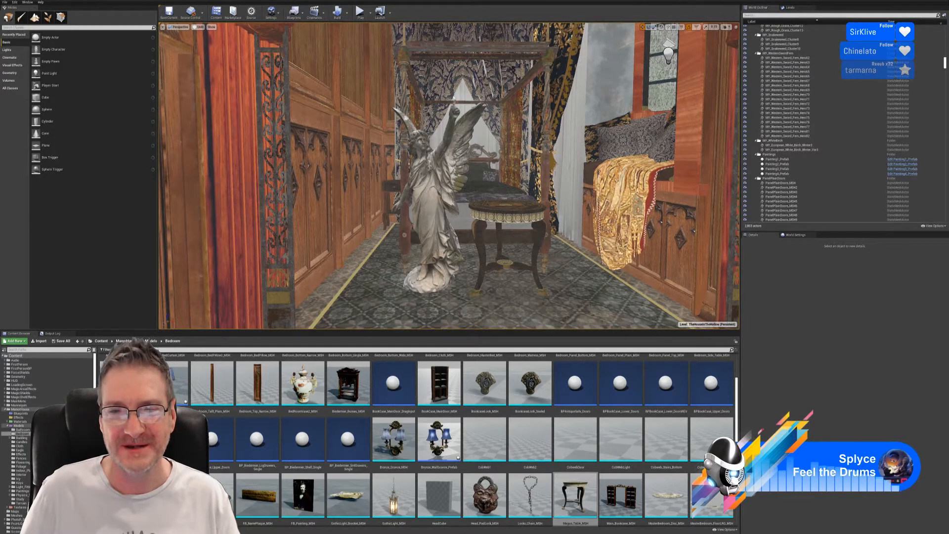
right_drag(449, 176, 442, 201)
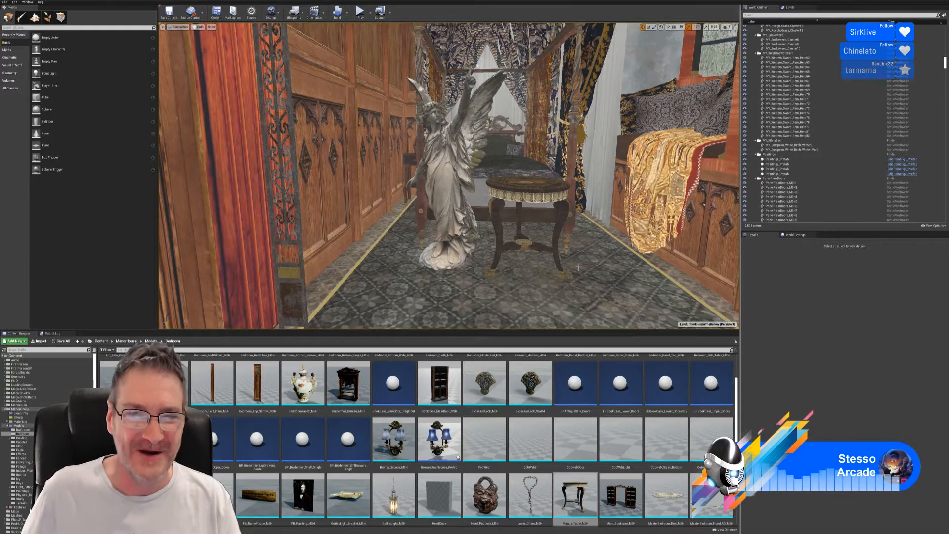
mouse_move(577, 263)
mouse_down()
mouse_move(567, 281)
mouse_move(568, 262)
mouse_up()
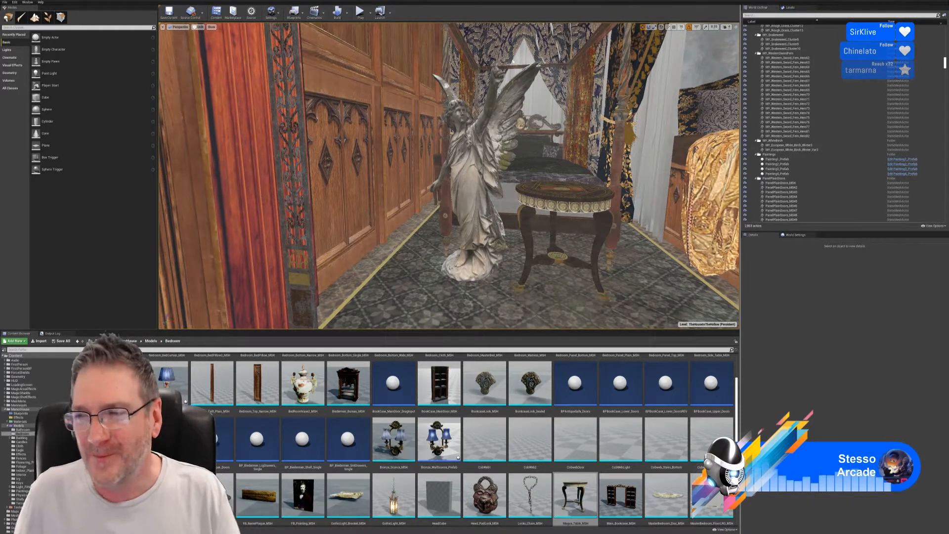
right_drag(568, 262, 563, 258)
right_drag(477, 281, 491, 295)
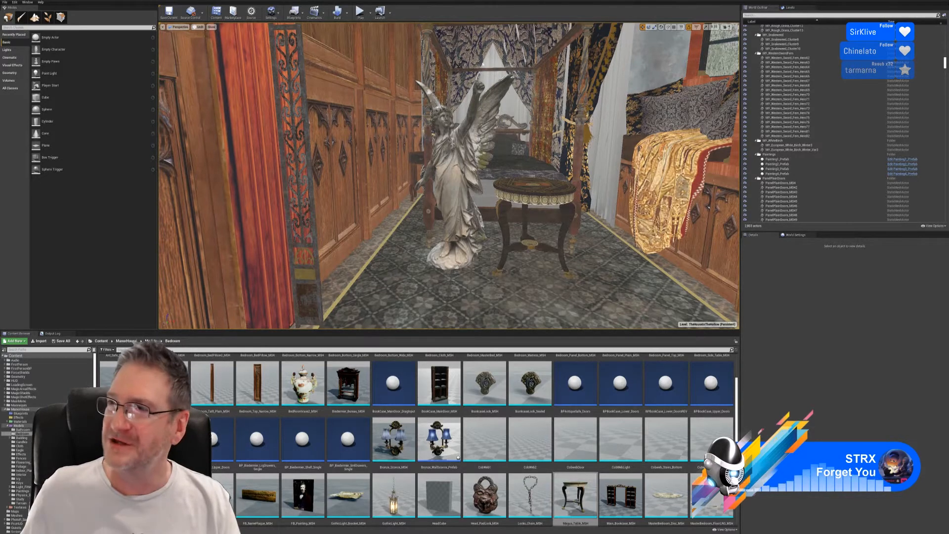
Switch to the browser window to show the phildoes3d.com home page
drag(948, 2, 524, 1)
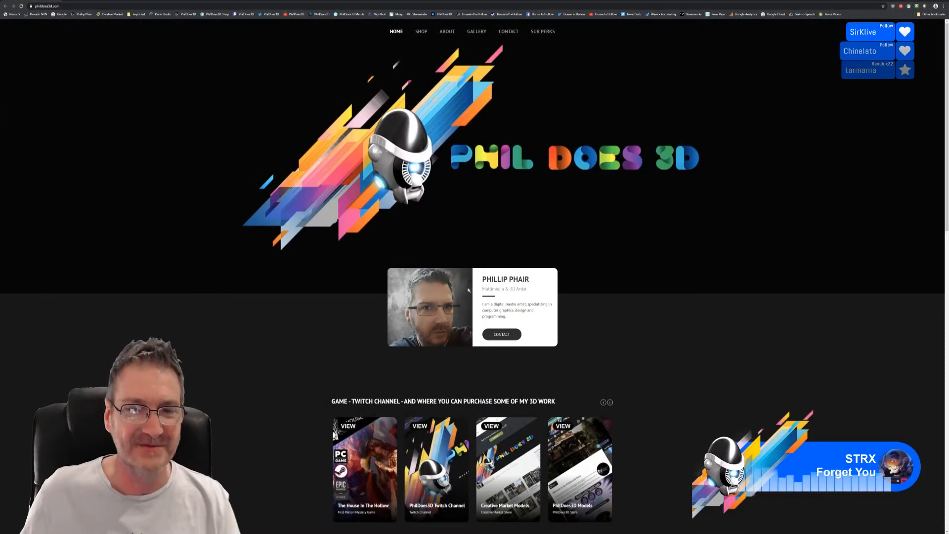
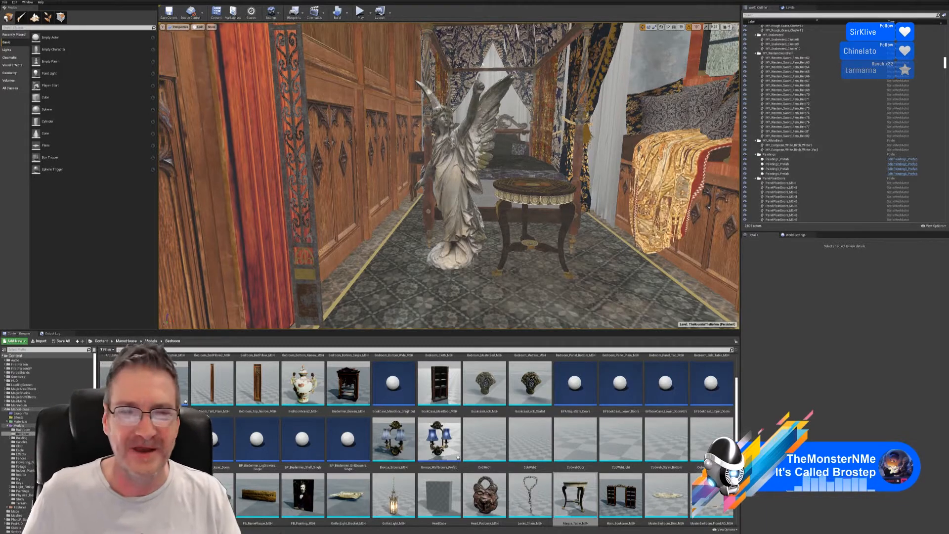
Examine the Magus table's engraved top and legs up close and from a distance, beside the angel statue and bed
right_drag(406, 251, 425, 270)
key(w)
key(w)
key(s)
key(w)
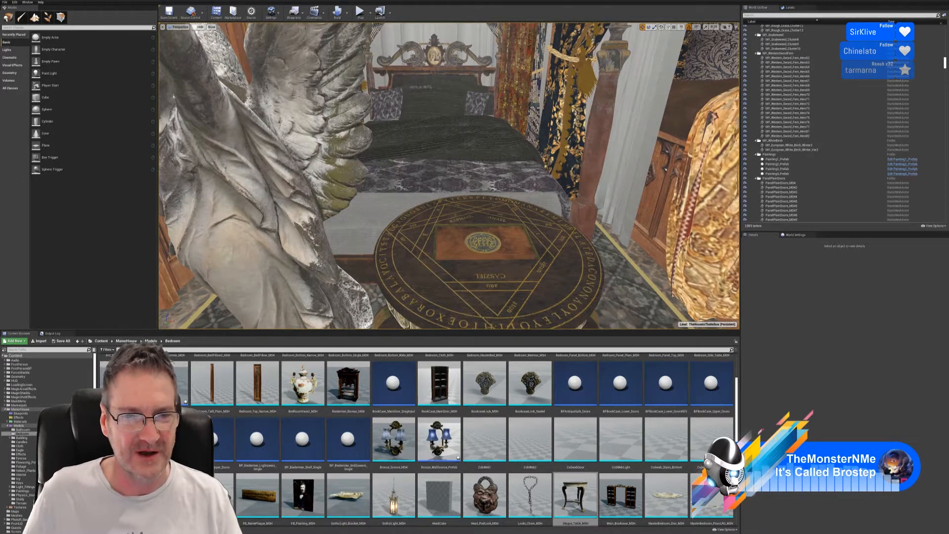
right_drag(498, 276, 486, 276)
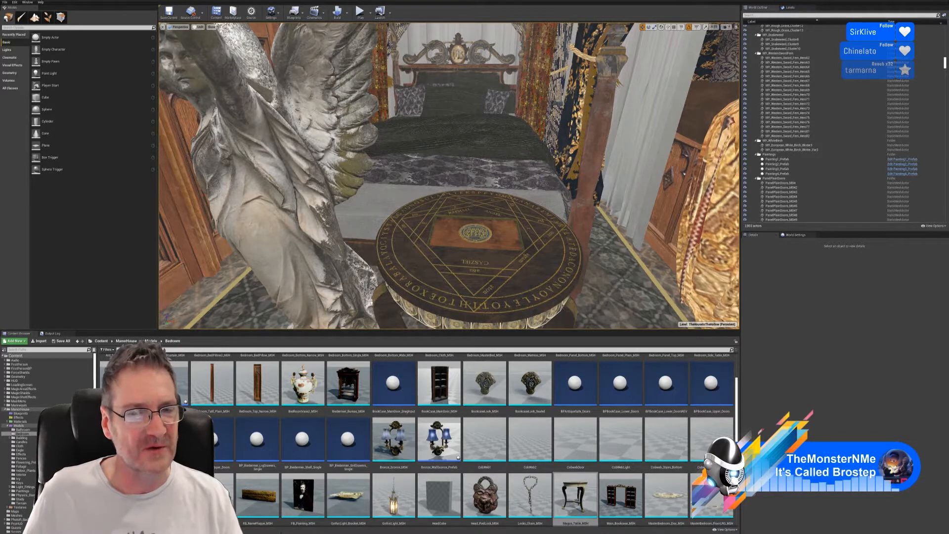
drag(473, 208, 462, 275)
right_drag(474, 208, 478, 54)
key(s)
right_drag(474, 168, 474, 253)
key(w)
key(e)
right_drag(474, 198, 465, 217)
key(w)
key(s)
key(w)
key(s)
Place the FB_Painting_MSH portrait from the Bedroom models on the floor in front of the angel statue
scroll(531, 443, up, 2)
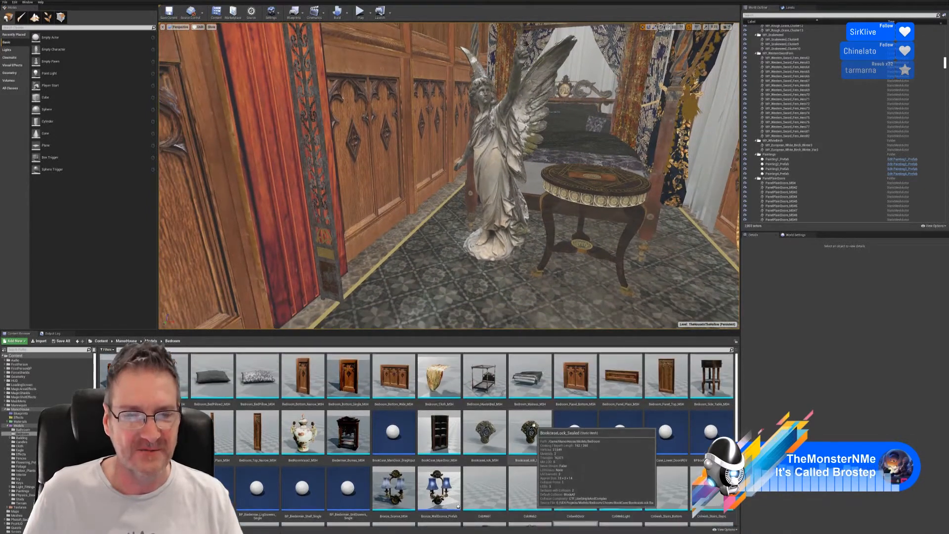
scroll(613, 400, down, 5)
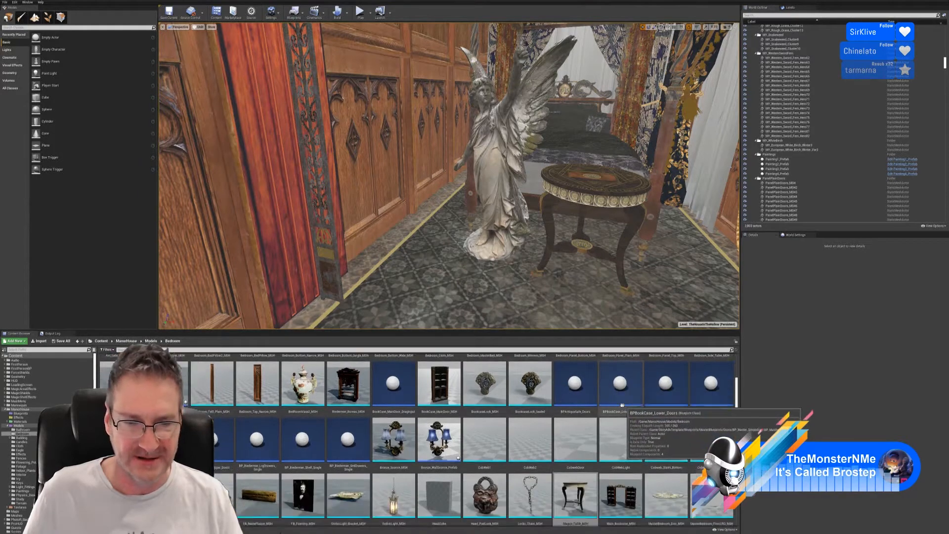
scroll(623, 421, up, 4)
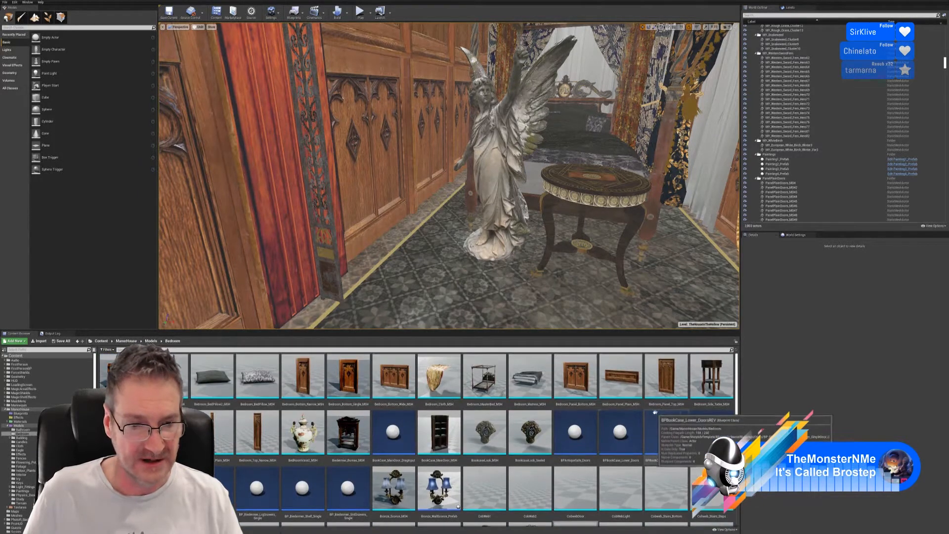
scroll(663, 425, down, 2)
scroll(670, 435, down, 2)
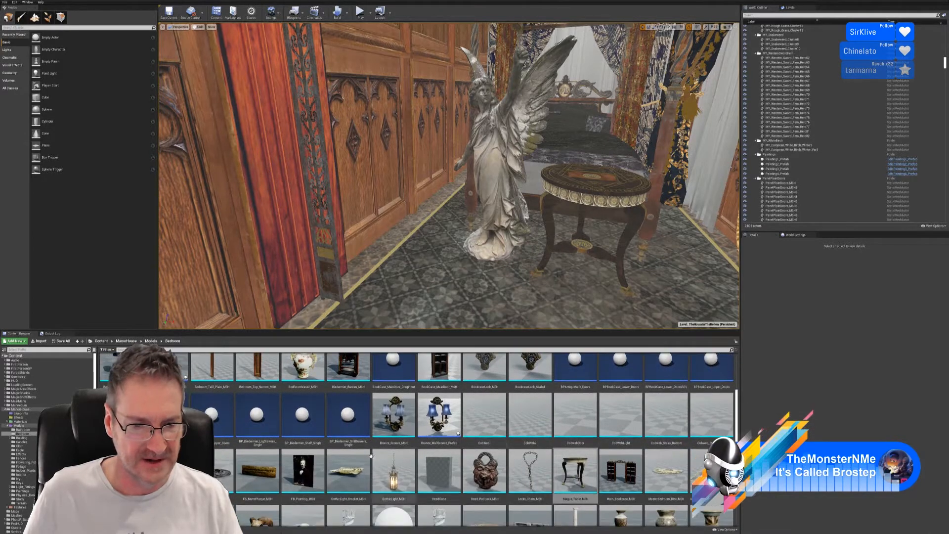
click(302, 472)
mouse_move(303, 472)
mouse_down()
mouse_move(440, 301)
mouse_move(460, 296)
mouse_move(460, 252)
mouse_up()
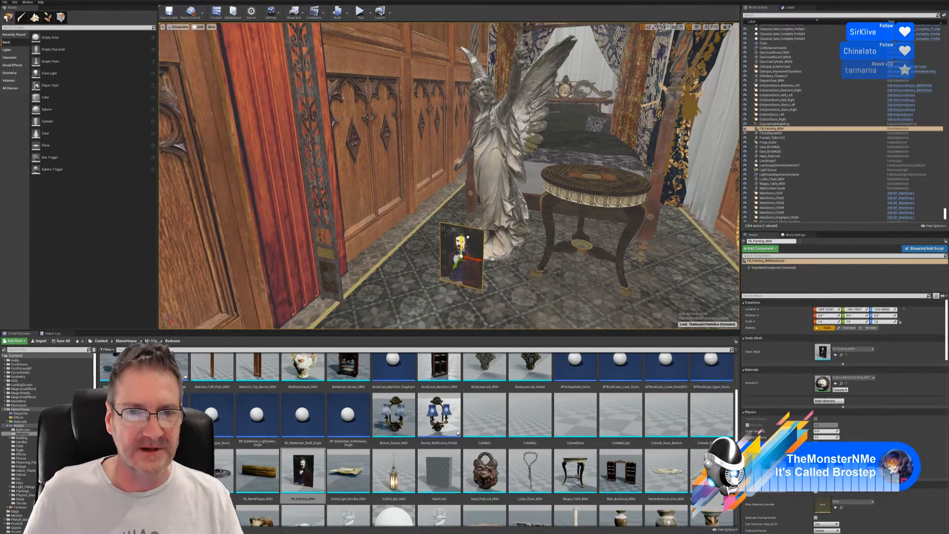
Scale the portrait up uniformly to about three times its original size and raise it off the floor
click(654, 27)
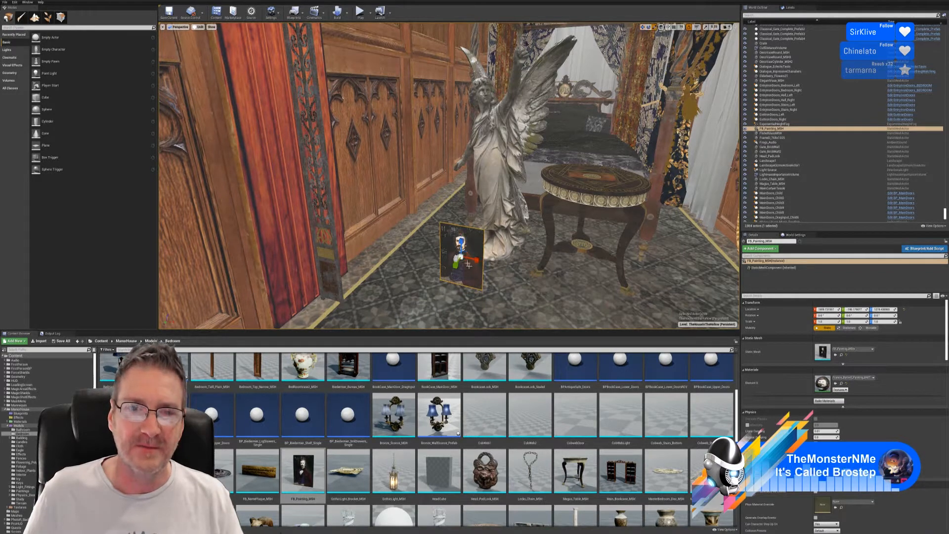
drag(460, 257, 480, 229)
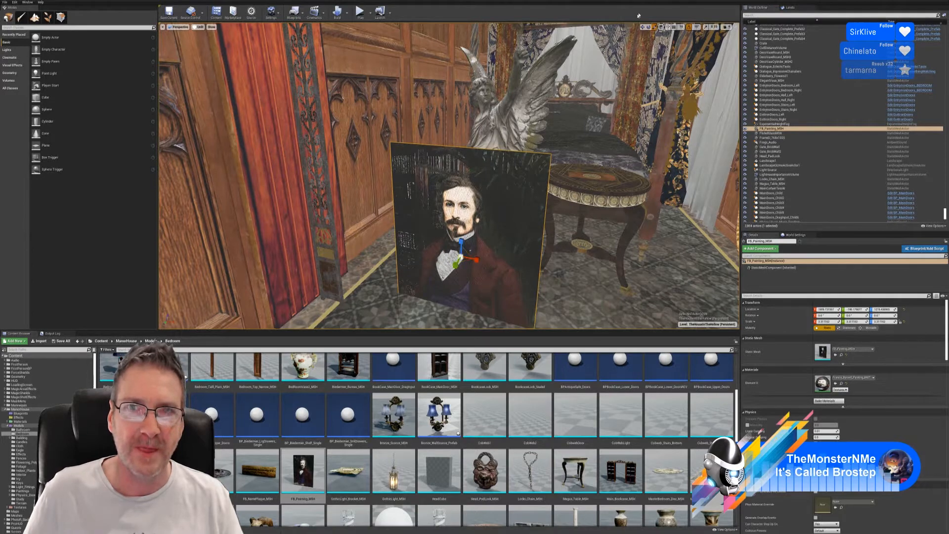
click(643, 28)
mouse_move(583, 109)
right_down()
mouse_move(601, 122)
mouse_move(591, 150)
right_up()
key(w)
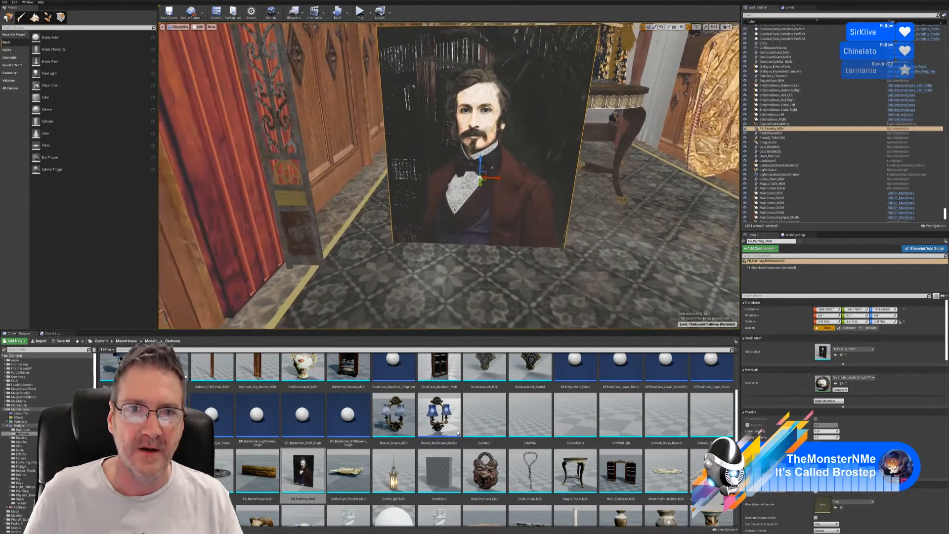
drag(481, 168, 484, 96)
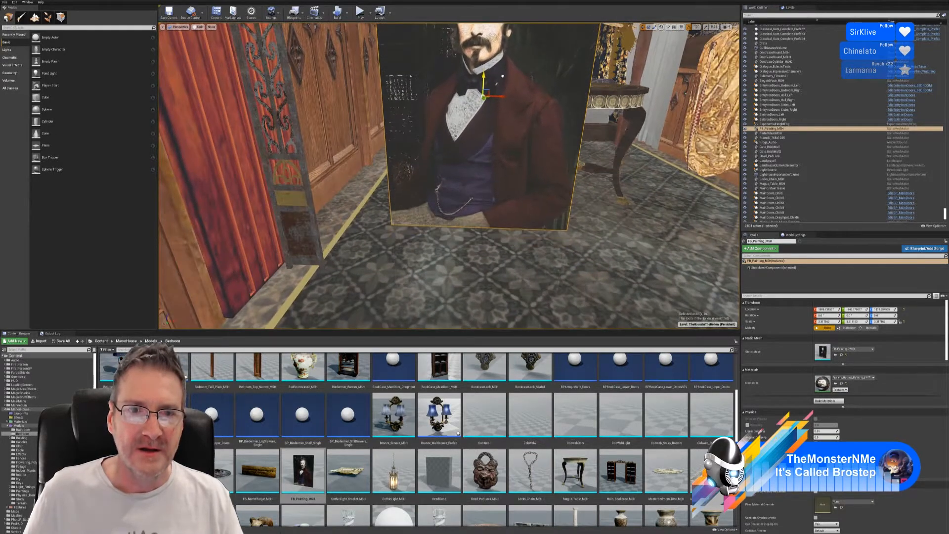
Rotate the portrait 90 degrees about its vertical axis so it lies parallel to the panelled side wall
right_drag(484, 96, 478, 57)
key(w)
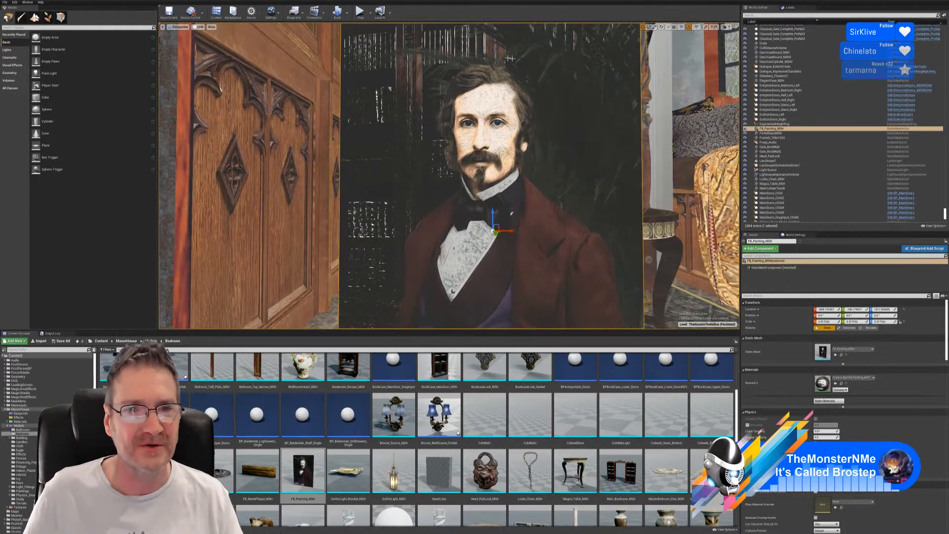
mouse_move(492, 86)
right_down()
mouse_move(482, 83)
mouse_move(500, 62)
mouse_move(496, 41)
right_up()
key(d)
key(s)
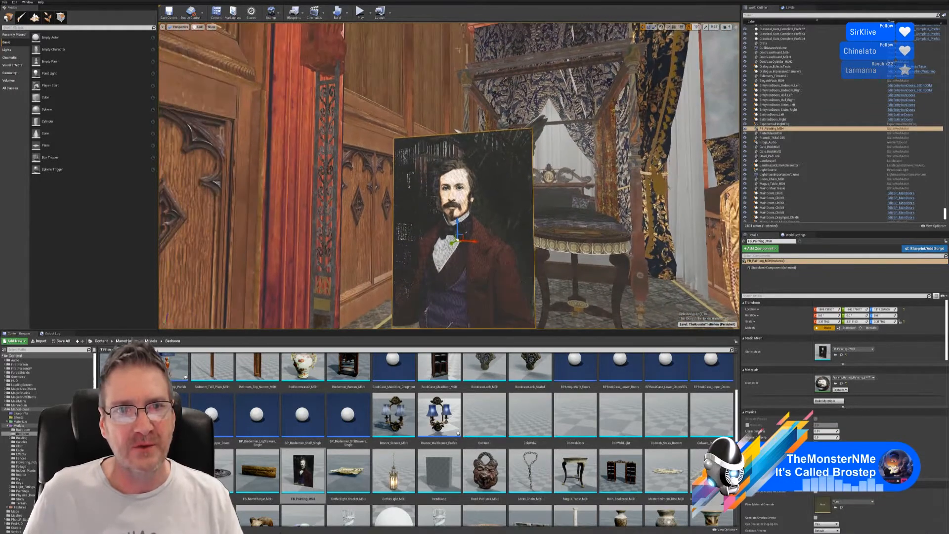
key(e)
mouse_move(426, 125)
right_down()
mouse_move(418, 149)
mouse_move(415, 139)
right_up()
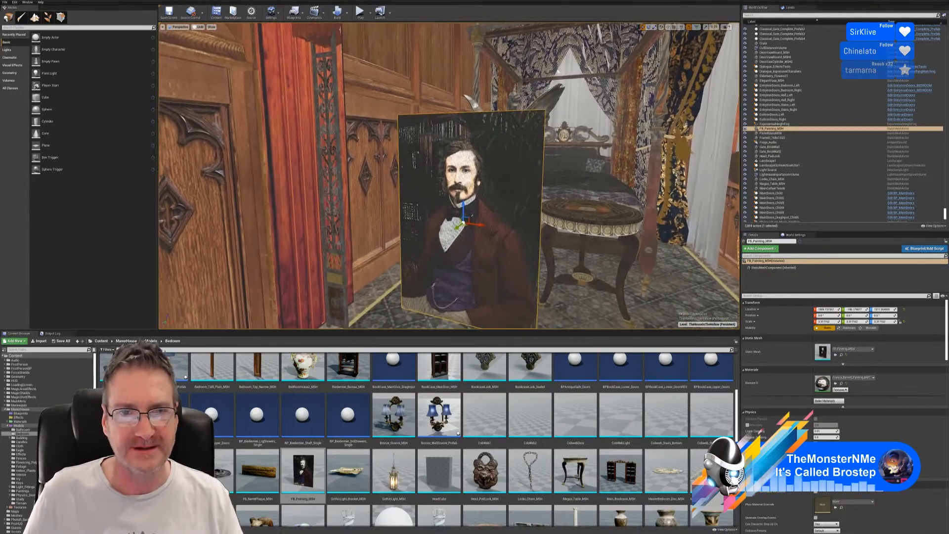
click(648, 27)
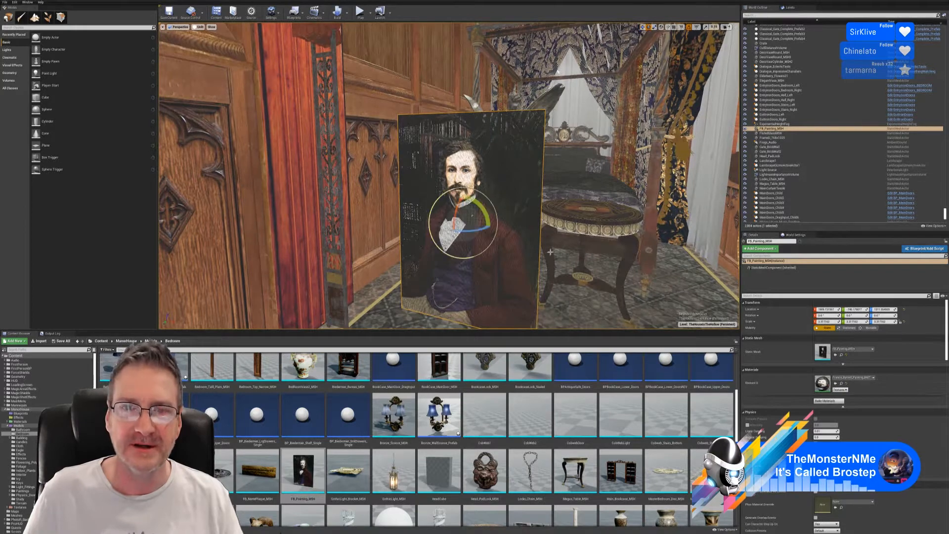
mouse_move(475, 240)
mouse_down()
mouse_move(427, 241)
mouse_move(440, 241)
mouse_up()
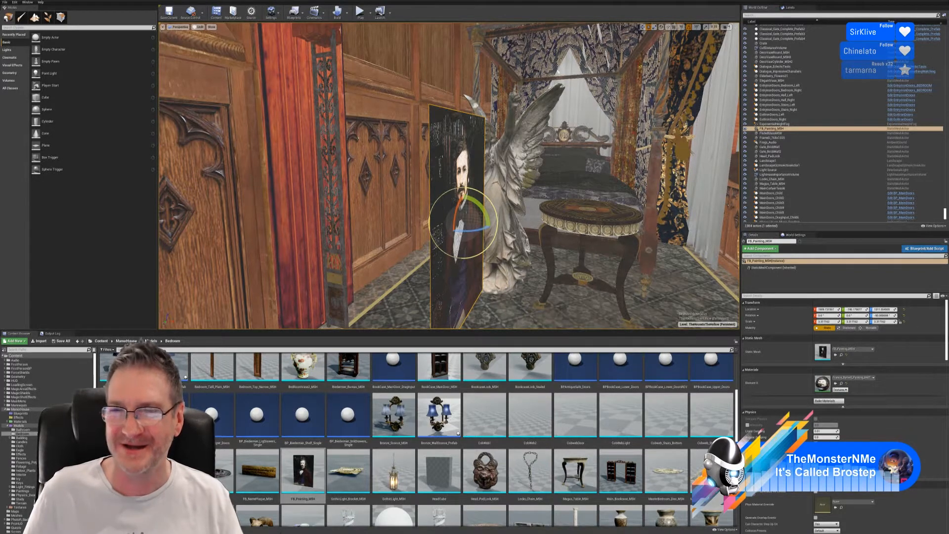
Move the portrait up onto the panelled wall behind the angel statue, above the carved lower panels beside the four-poster bed
click(643, 27)
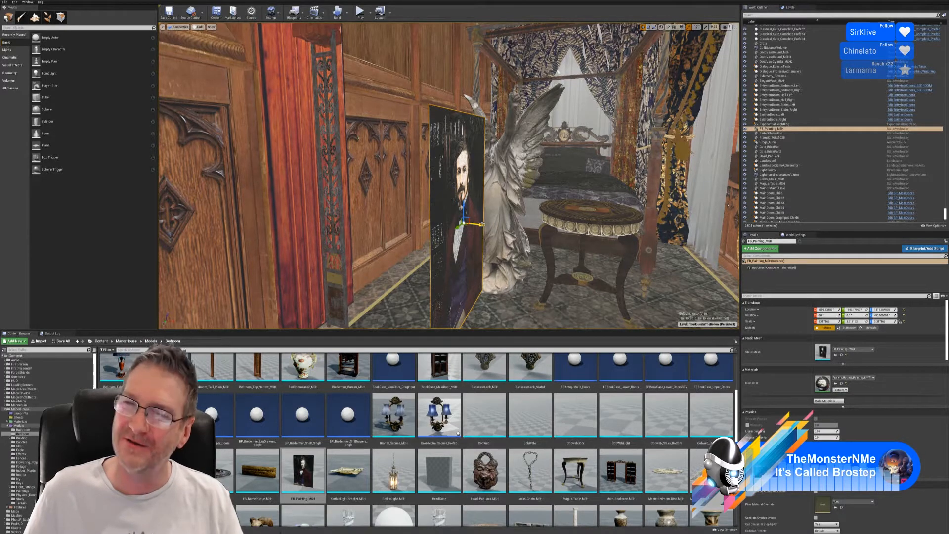
mouse_move(478, 224)
mouse_down()
mouse_move(396, 216)
mouse_move(450, 189)
mouse_move(460, 77)
mouse_up()
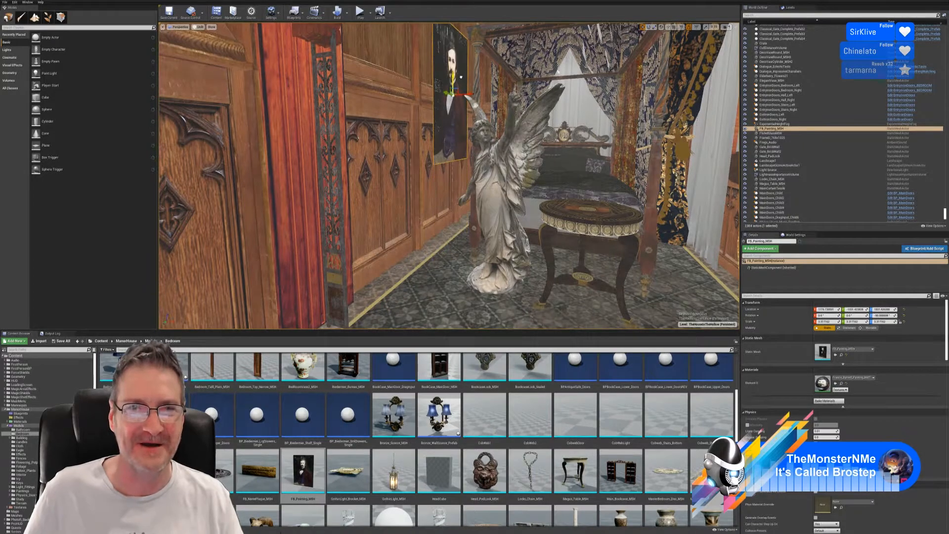
mouse_move(461, 84)
right_down()
mouse_move(421, 85)
mouse_move(487, 111)
mouse_move(489, 99)
mouse_move(425, 118)
mouse_move(428, 102)
mouse_move(427, 122)
right_up()
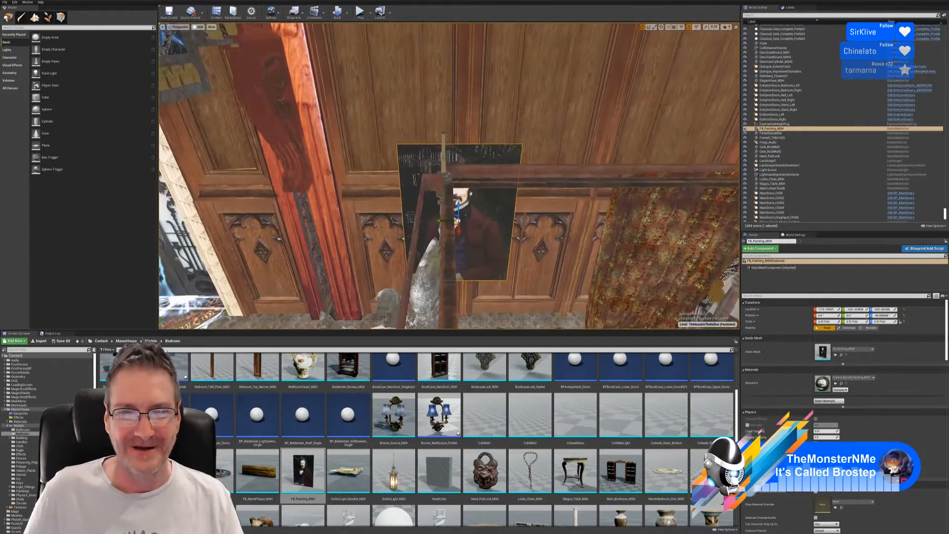
mouse_move(442, 221)
mouse_down()
mouse_move(510, 221)
mouse_move(541, 165)
mouse_move(555, 110)
mouse_up()
mouse_move(555, 111)
right_down()
mouse_move(601, 109)
mouse_move(604, 89)
right_up()
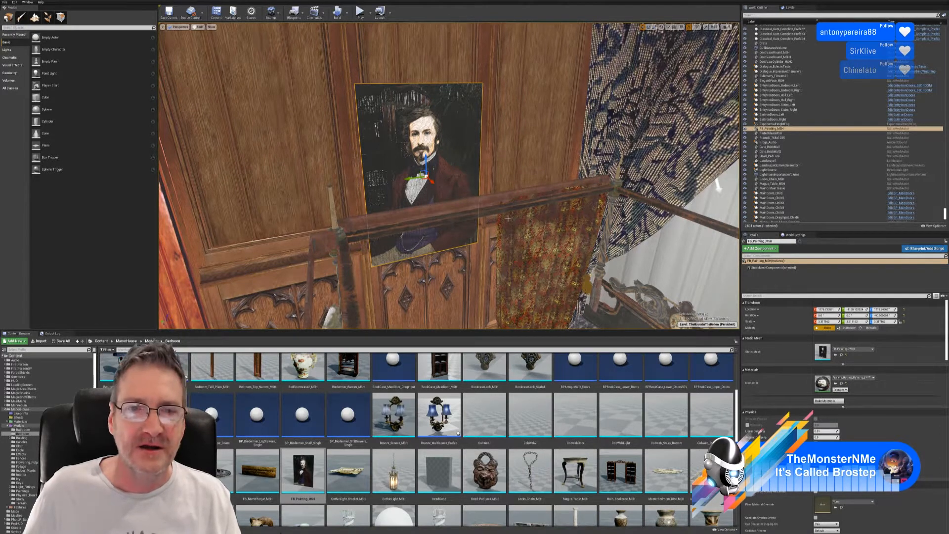
Examine the portrait's face and surface up close and its position on the wall panel from farther back
mouse_move(449, 176)
right_down()
mouse_move(444, 185)
mouse_move(433, 160)
mouse_move(440, 172)
mouse_move(401, 172)
right_up()
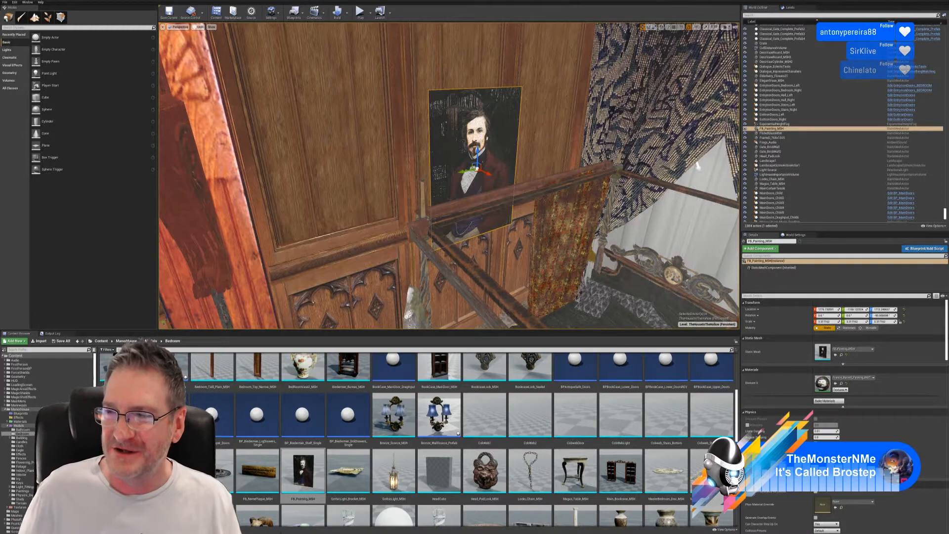
mouse_move(592, 181)
right_down()
mouse_move(574, 181)
mouse_move(590, 179)
mouse_move(583, 174)
right_up()
key(w)
key(w)
mouse_move(499, 205)
right_down()
mouse_move(510, 229)
mouse_move(500, 206)
right_up()
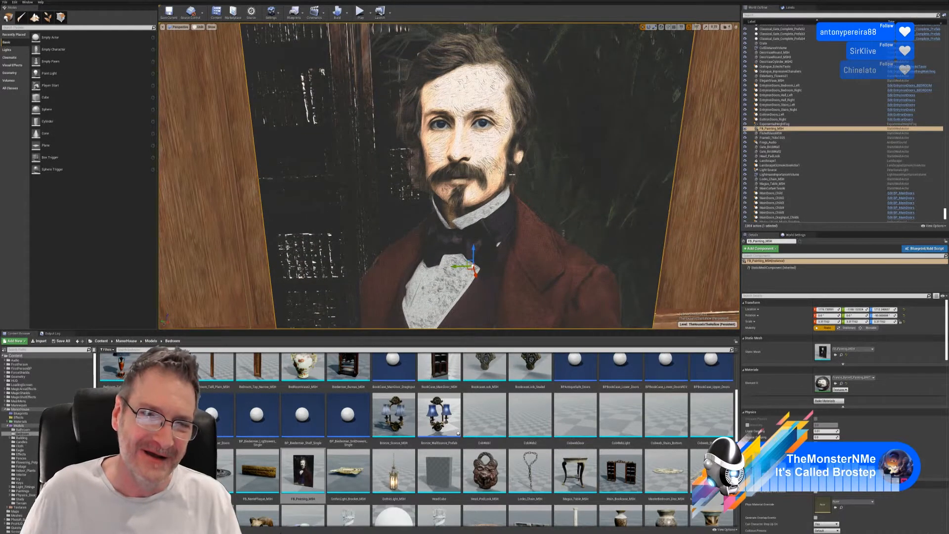
key(s)
mouse_move(579, 220)
right_down()
mouse_move(560, 211)
mouse_move(570, 212)
right_up()
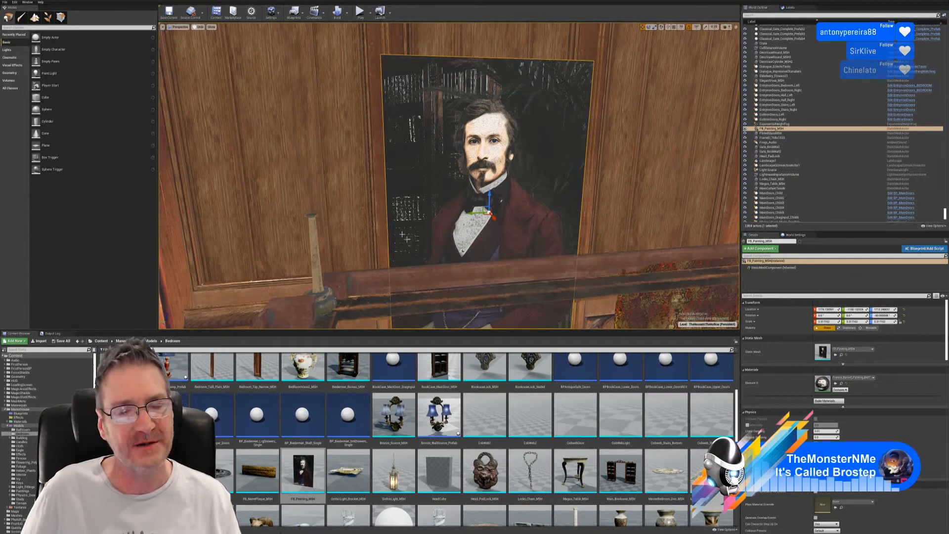
mouse_move(470, 197)
right_down()
mouse_move(485, 206)
mouse_move(468, 187)
mouse_move(482, 187)
mouse_move(471, 196)
right_up()
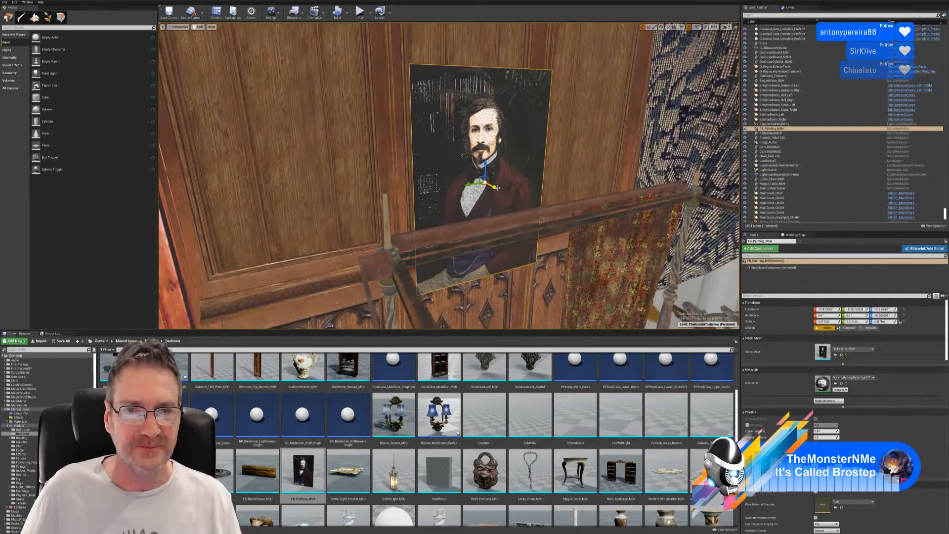
Adjust the portrait's distance from the wall and scale it up further to fill more of the wood panel
drag(497, 187, 479, 186)
mouse_move(534, 226)
right_down()
mouse_move(515, 232)
mouse_move(537, 227)
mouse_move(530, 233)
mouse_move(522, 215)
mouse_move(531, 237)
right_up()
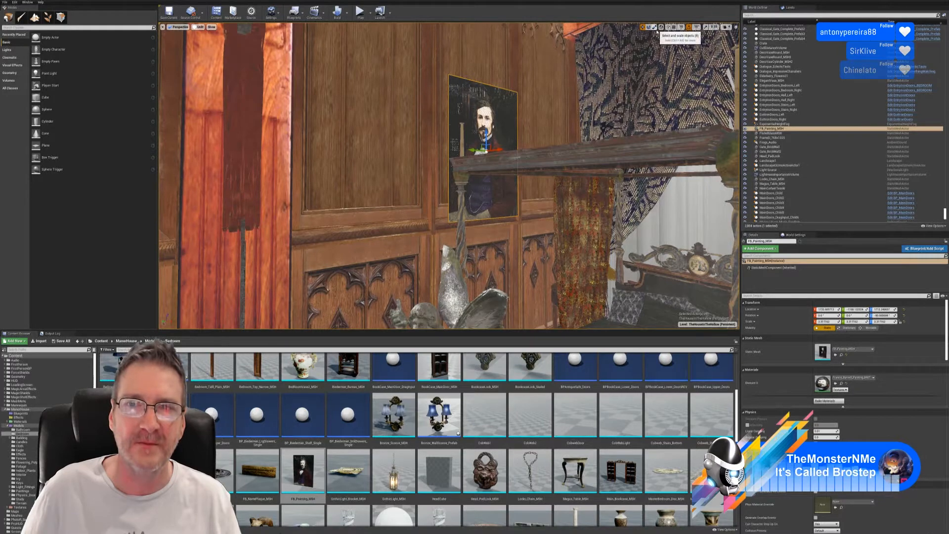
click(654, 27)
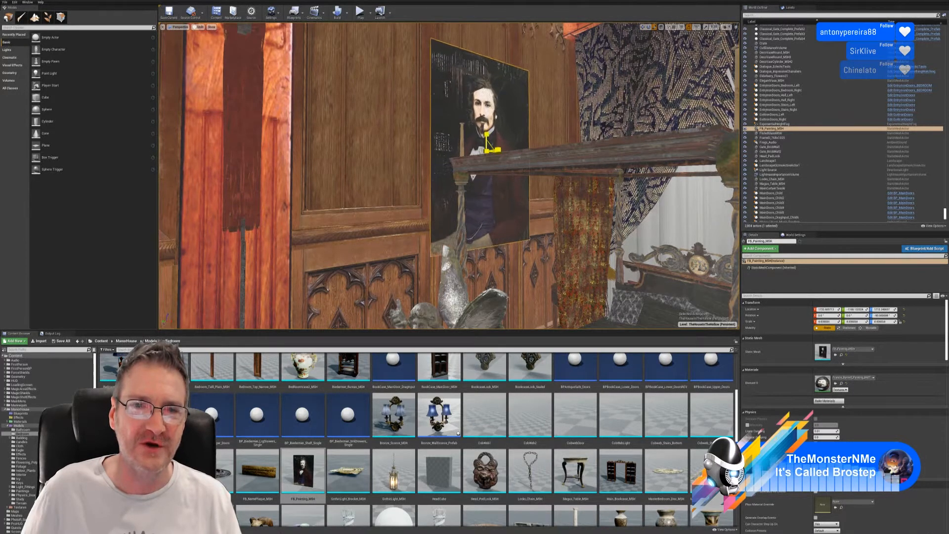
drag(487, 150, 497, 142)
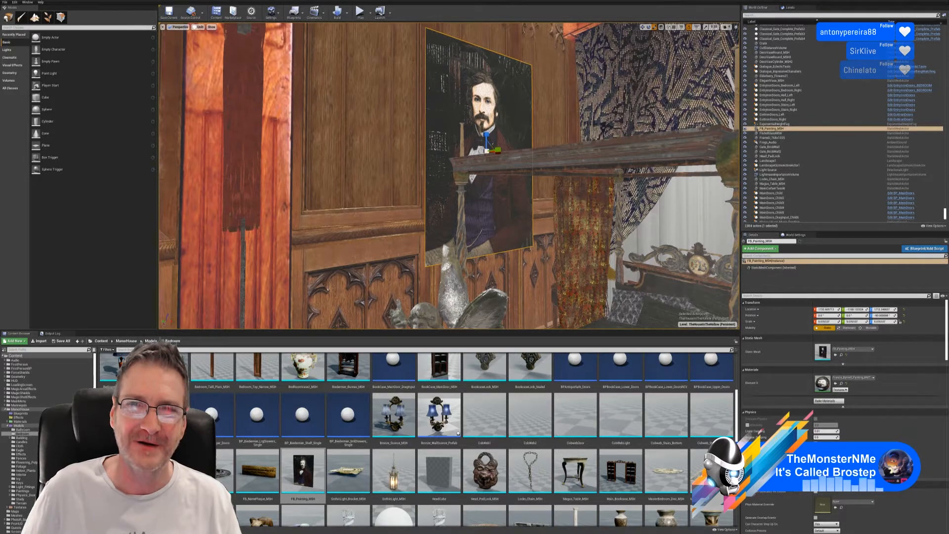
Examine the enlarged portrait's size and height from the bedroom entrance against the bed, angel statue and table
key(s)
mouse_move(642, 55)
right_down()
mouse_move(641, 94)
mouse_move(605, 102)
mouse_move(692, 111)
mouse_move(628, 111)
mouse_move(649, 130)
mouse_move(615, 94)
mouse_move(625, 55)
mouse_move(584, 82)
mouse_move(624, 56)
mouse_move(626, 110)
mouse_move(681, 132)
mouse_move(624, 65)
mouse_move(608, 74)
mouse_move(505, 63)
mouse_move(658, 72)
mouse_move(651, 61)
mouse_move(643, 115)
mouse_move(638, 79)
mouse_move(524, 74)
mouse_move(515, 60)
mouse_move(534, 97)
mouse_move(460, 99)
mouse_move(568, 79)
mouse_move(575, 62)
mouse_move(575, 91)
mouse_move(561, 74)
mouse_move(514, 154)
mouse_move(532, 142)
mouse_move(544, 112)
right_up()
key(s)
key(w)
key(w)
key(s)
key(w)
key(w)
key(w)
key(w)
key(s)
key(a)
key(s)
key(w)
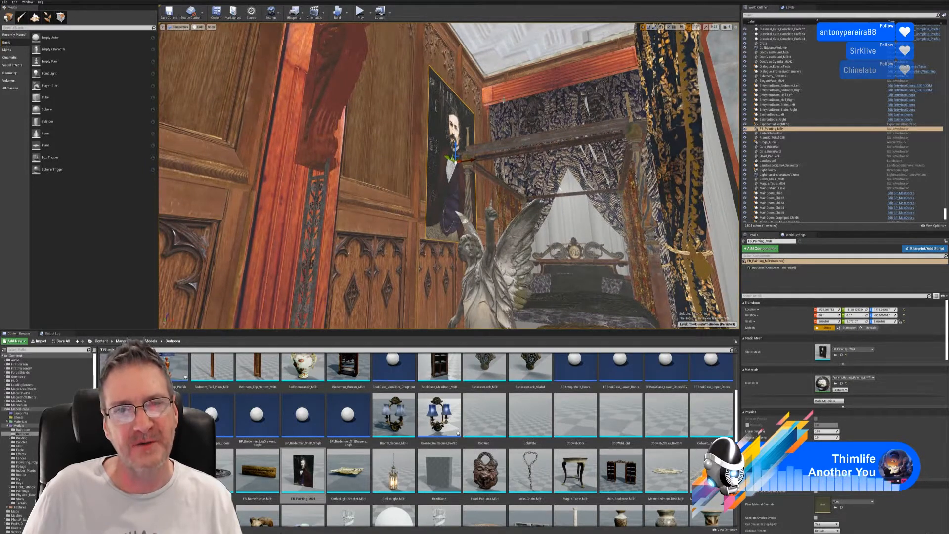
mouse_move(459, 238)
right_down()
mouse_move(452, 317)
mouse_move(437, 313)
mouse_move(453, 222)
mouse_move(472, 218)
mouse_move(452, 253)
mouse_move(440, 241)
mouse_move(438, 263)
mouse_move(467, 252)
right_up()
key(s)
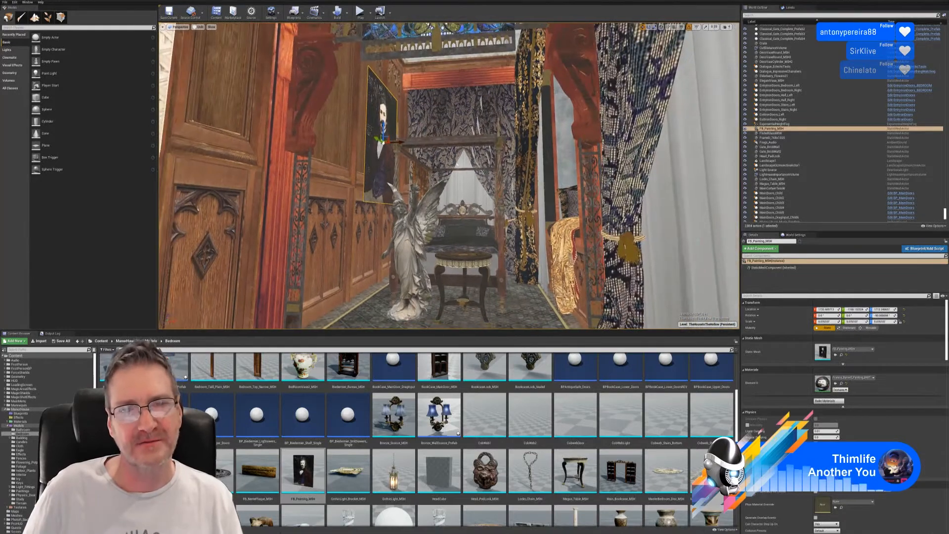
Scale the portrait down slightly and lower it on the wall beside the bed
key(w)
mouse_move(457, 164)
right_down()
mouse_move(465, 175)
mouse_move(447, 173)
right_up()
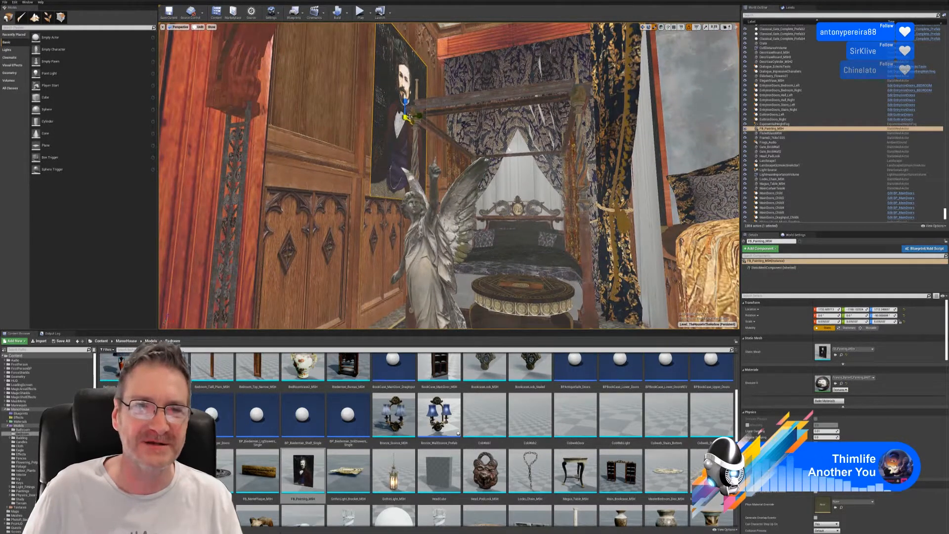
drag(406, 116, 407, 120)
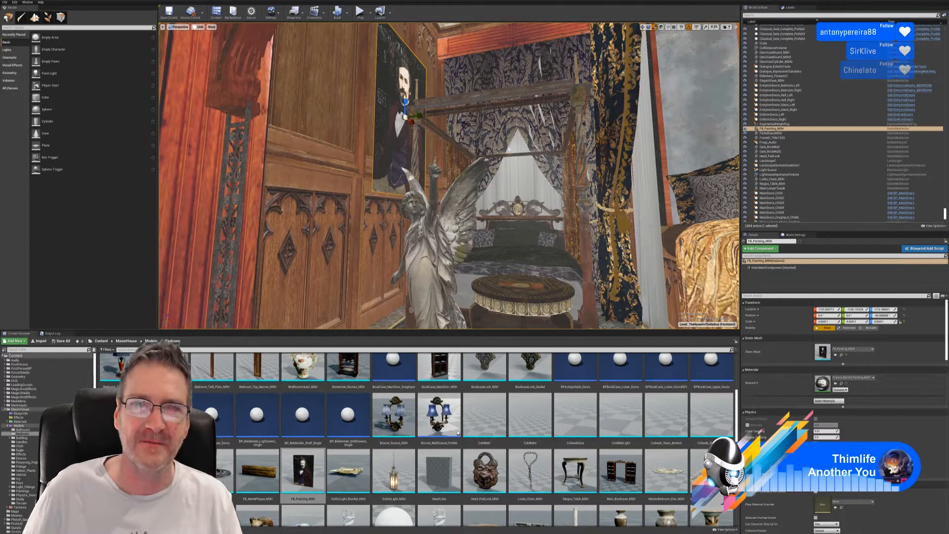
click(643, 27)
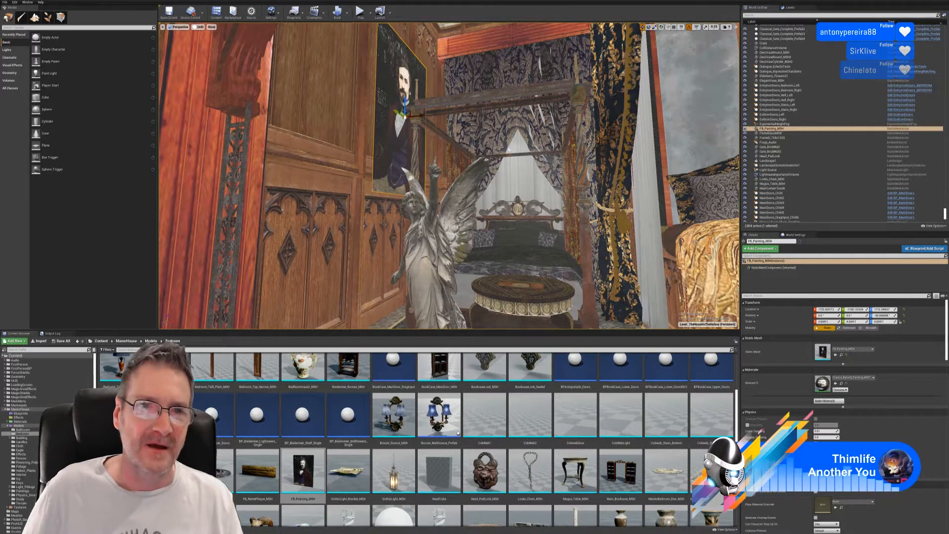
mouse_move(404, 105)
mouse_down()
mouse_move(402, 145)
mouse_move(418, 66)
mouse_move(431, 215)
mouse_move(441, 58)
mouse_move(445, 131)
mouse_up()
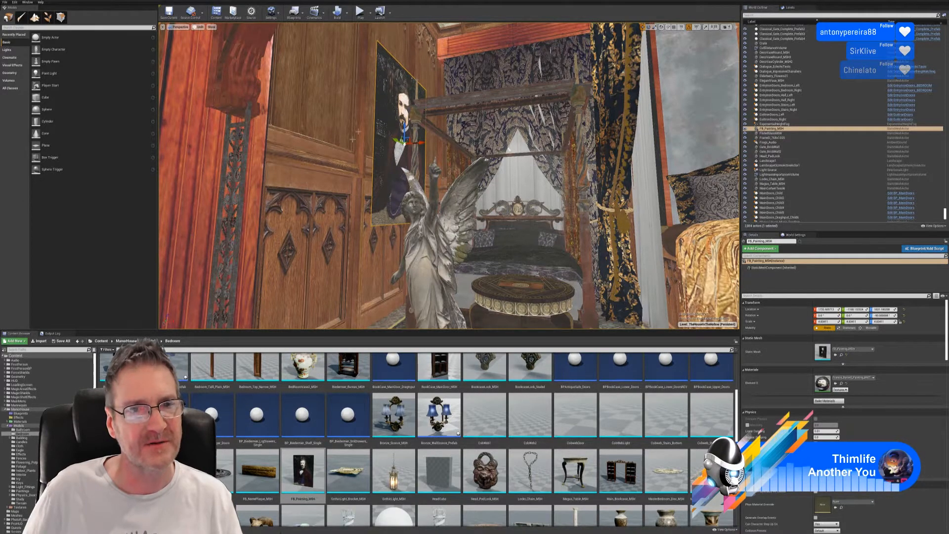
Place the FrameP_768x1024 picture frame from the Paintings models folder next to the portrait
mouse_move(353, 139)
right_down()
mouse_move(362, 123)
mouse_move(366, 162)
mouse_move(361, 150)
mouse_move(371, 142)
mouse_move(376, 149)
mouse_move(342, 138)
mouse_move(349, 108)
mouse_move(337, 123)
mouse_move(342, 138)
right_up()
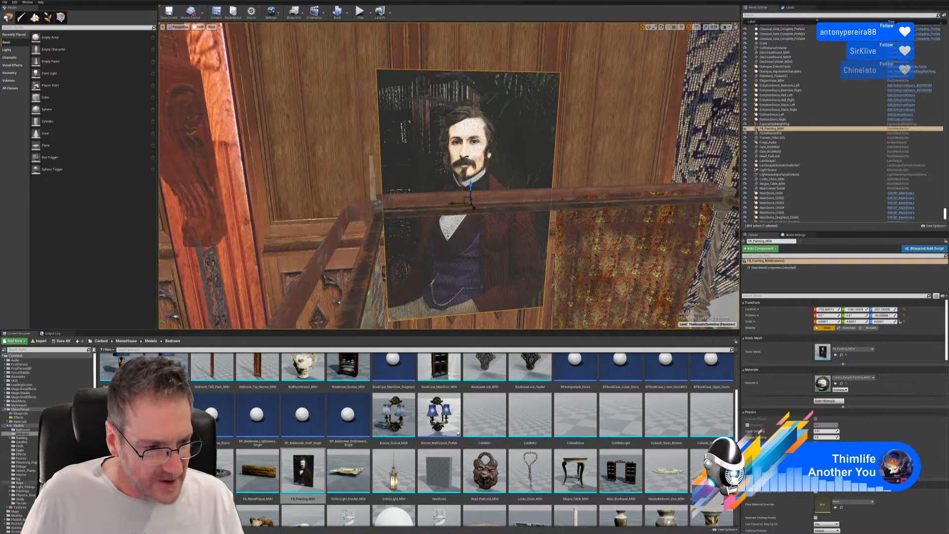
click(10, 491)
click(22, 491)
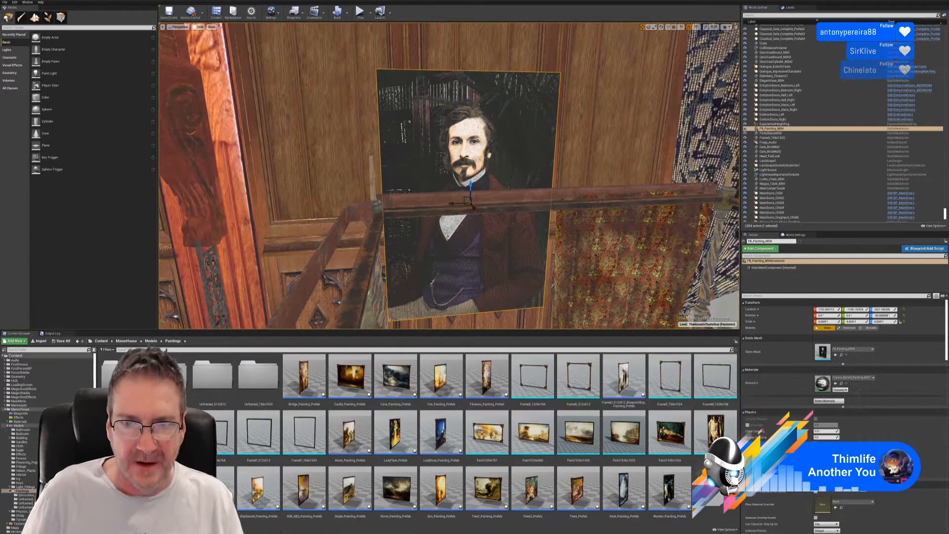
mouse_move(568, 222)
right_down()
mouse_move(475, 198)
mouse_move(504, 201)
mouse_move(505, 226)
right_up()
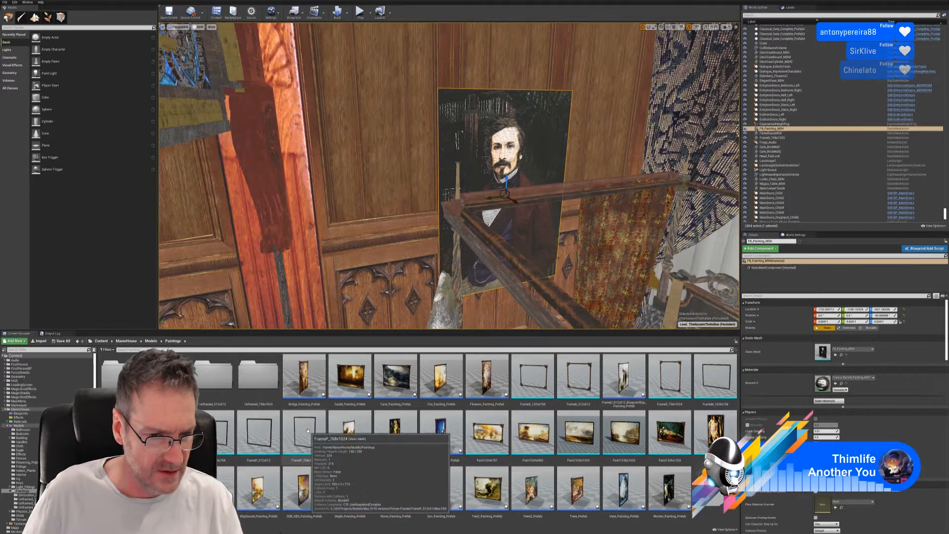
drag(307, 431, 444, 297)
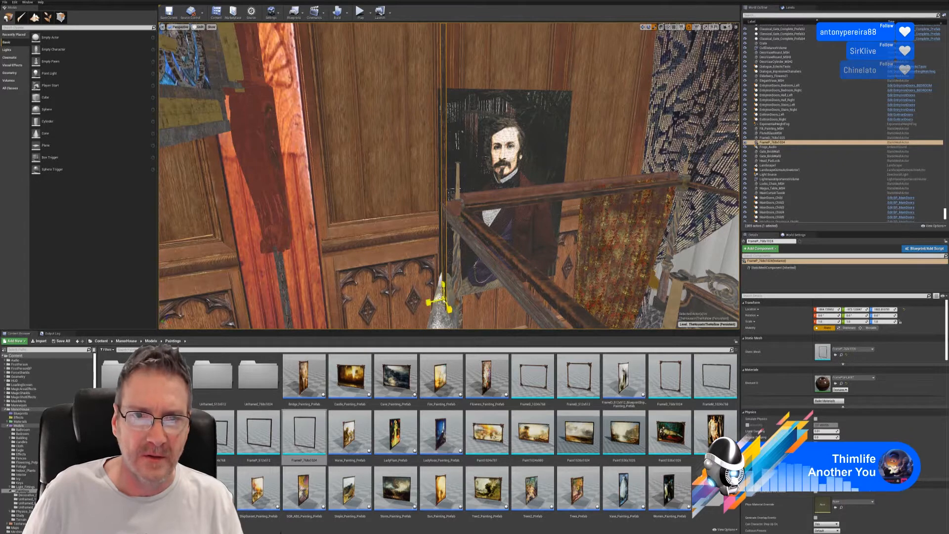
Scale the picture frame down to roughly the portrait's size and rotate it about the vertical axis to face parallel to the portrait
drag(443, 300, 430, 313)
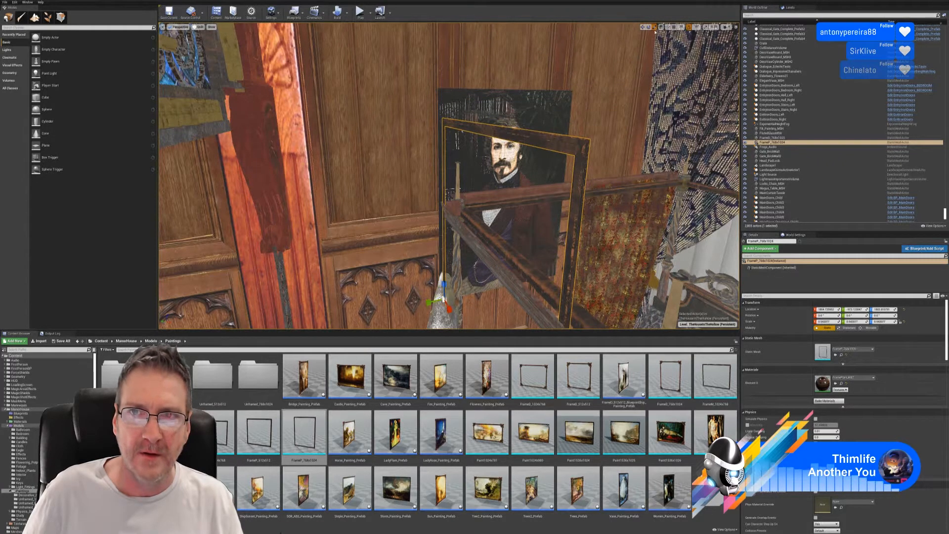
click(649, 27)
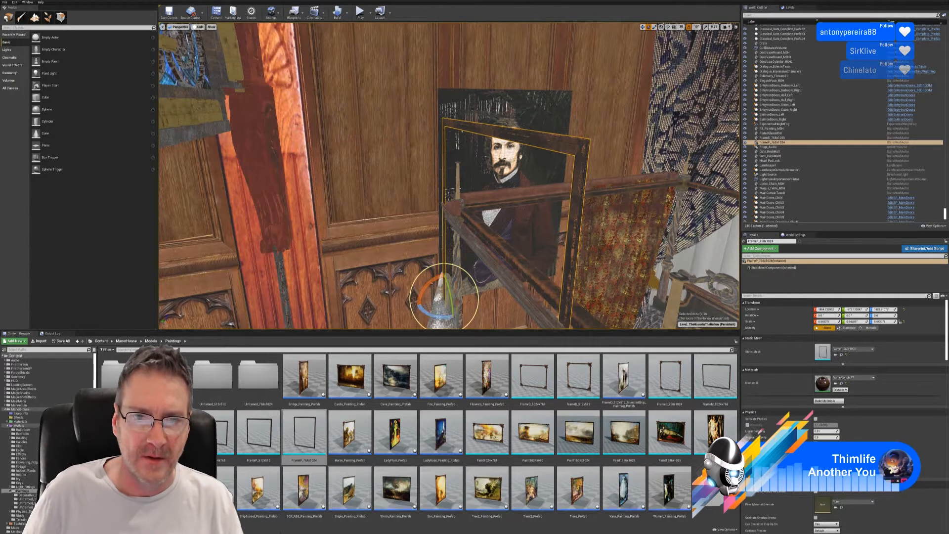
mouse_move(435, 316)
mouse_down()
mouse_move(474, 315)
mouse_move(470, 293)
mouse_up()
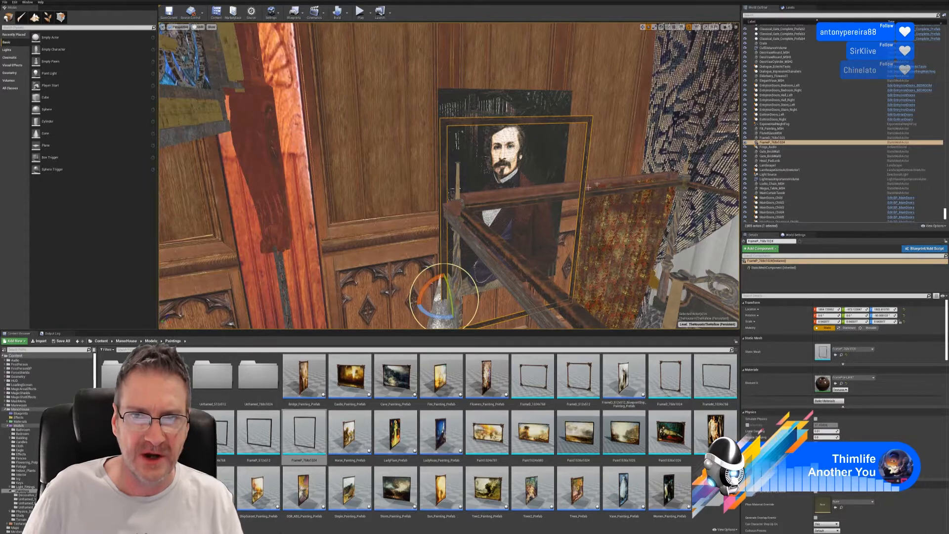
Move the picture frame onto the panelled wall in front of the portrait, adjusting its height and sideways position to overlap the painting
mouse_move(463, 196)
right_down()
mouse_move(450, 217)
mouse_move(465, 213)
mouse_move(470, 190)
mouse_move(646, 128)
right_up()
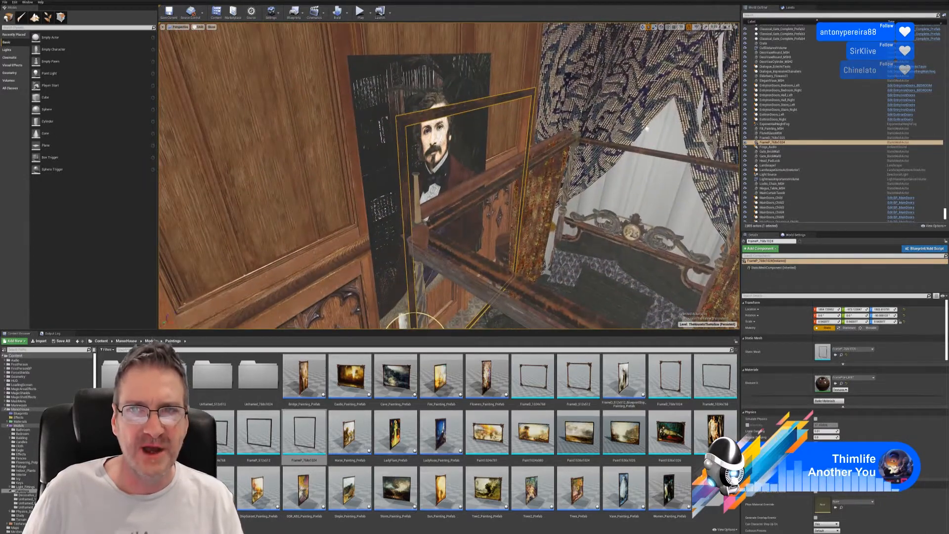
click(643, 27)
mouse_move(616, 99)
right_down()
mouse_move(616, 156)
mouse_move(578, 151)
mouse_move(586, 171)
mouse_move(583, 158)
right_up()
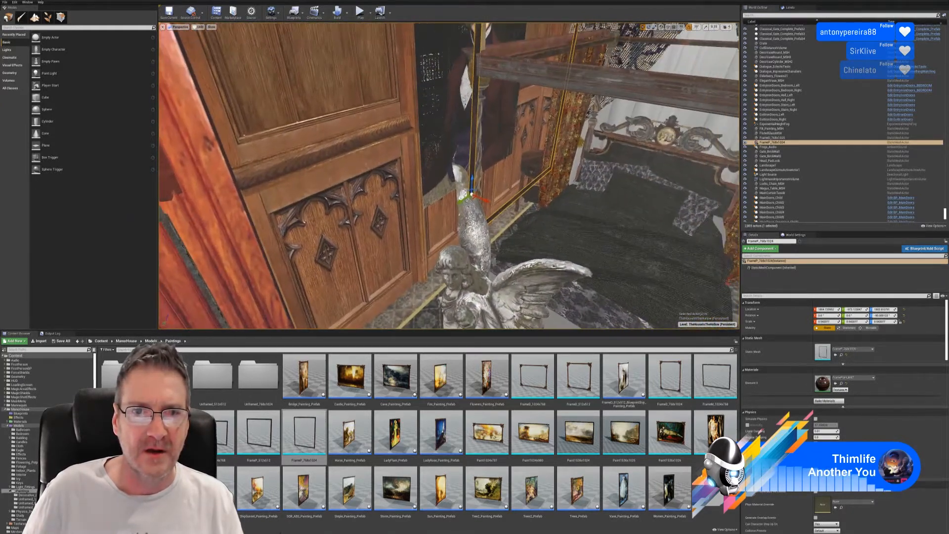
drag(486, 201, 449, 194)
right_drag(587, 194, 561, 173)
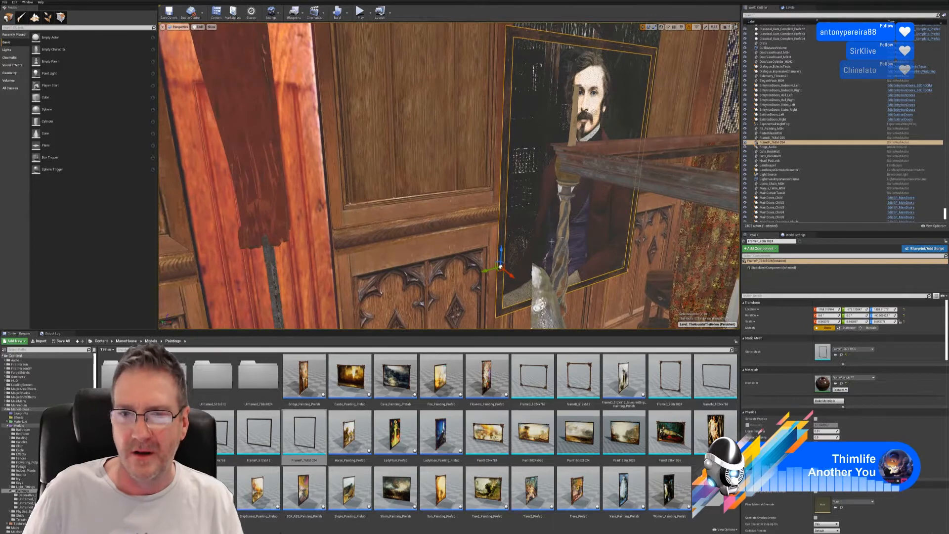
drag(510, 248, 512, 230)
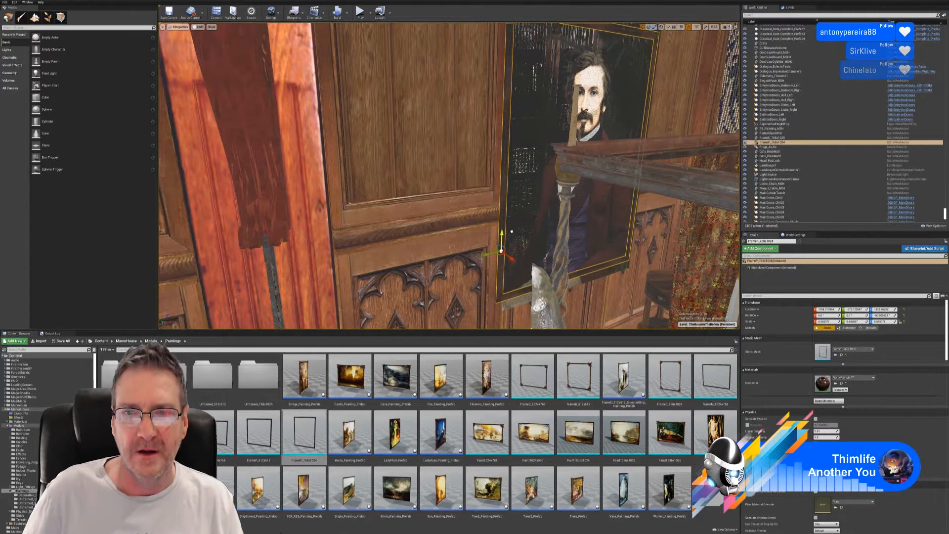
right_drag(510, 207, 550, 195)
drag(326, 301, 337, 298)
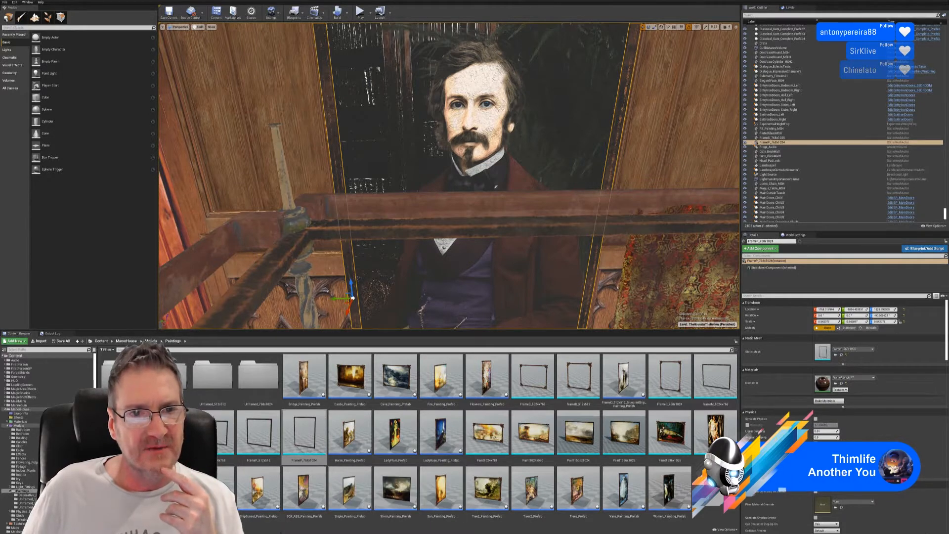
Push the frame back flush against the portrait's surface and shift it slightly to line up with the painting
mouse_move(449, 176)
right_down()
mouse_move(474, 210)
mouse_move(435, 212)
mouse_move(390, 188)
mouse_move(487, 195)
right_up()
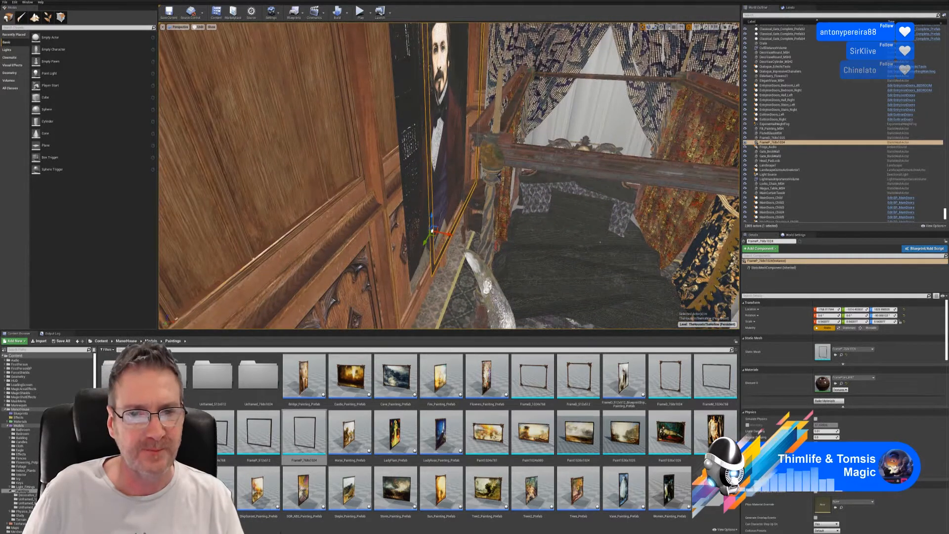
drag(448, 233, 424, 228)
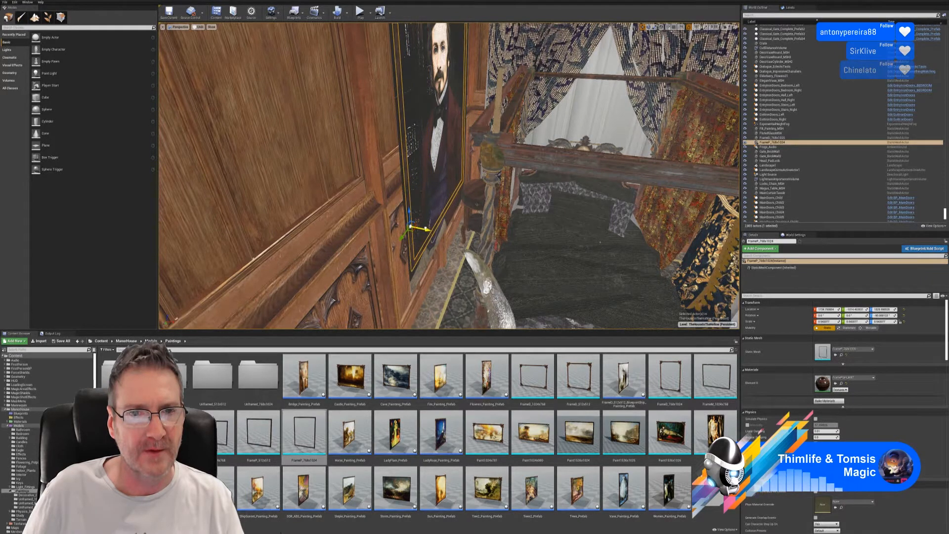
mouse_move(445, 218)
right_down()
mouse_move(443, 242)
mouse_move(435, 230)
mouse_move(478, 225)
mouse_move(481, 211)
right_up()
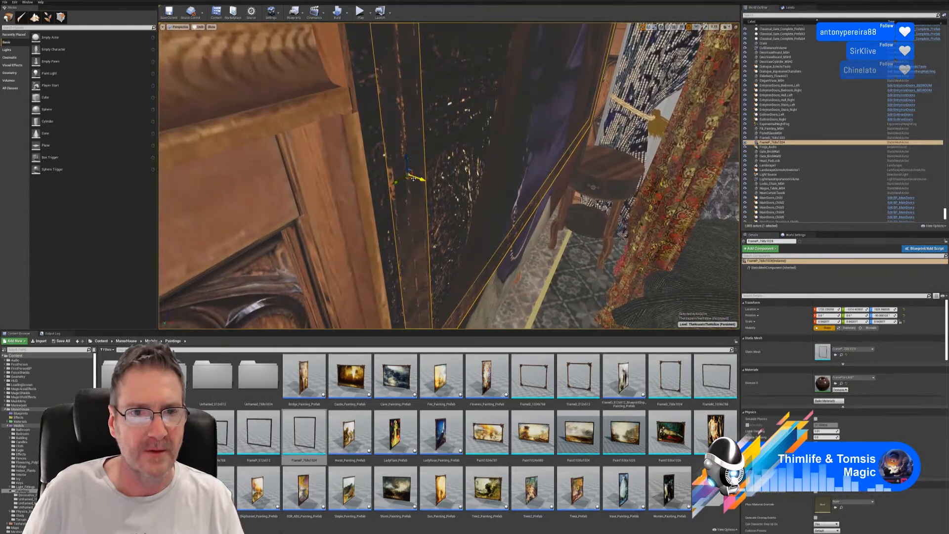
mouse_move(414, 178)
mouse_down()
mouse_move(405, 173)
mouse_move(416, 177)
mouse_up()
mouse_move(497, 205)
right_down()
mouse_move(484, 203)
mouse_move(500, 217)
mouse_move(489, 225)
mouse_move(494, 218)
right_up()
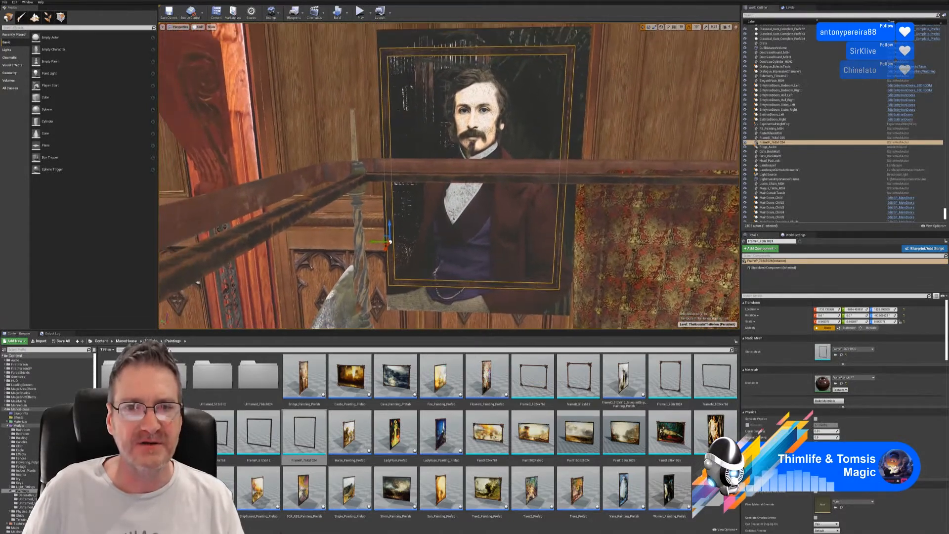
drag(371, 242, 395, 236)
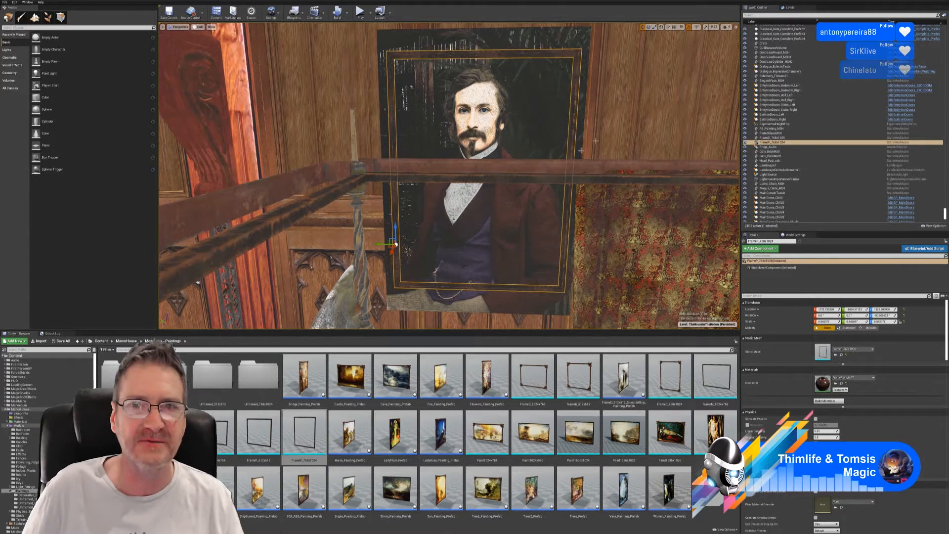
click(662, 28)
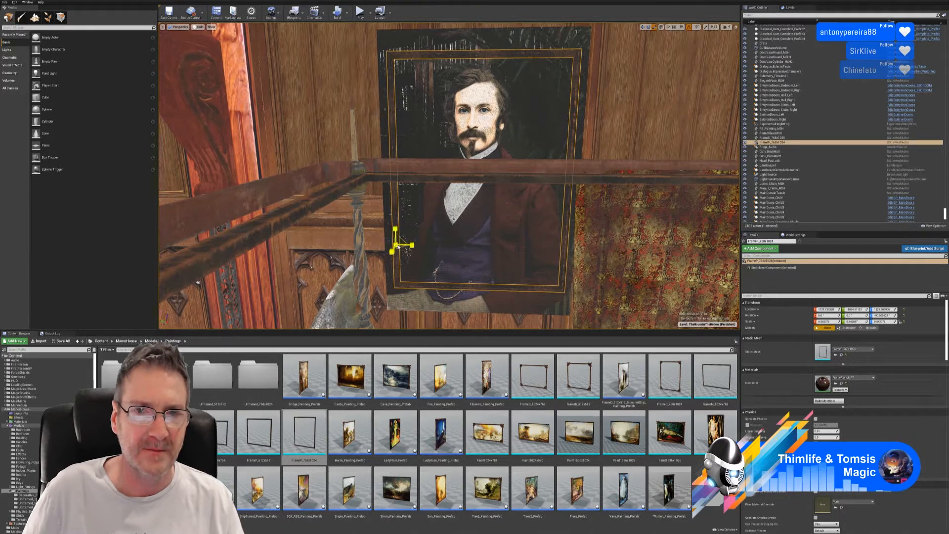
drag(399, 247, 399, 246)
click(449, 232)
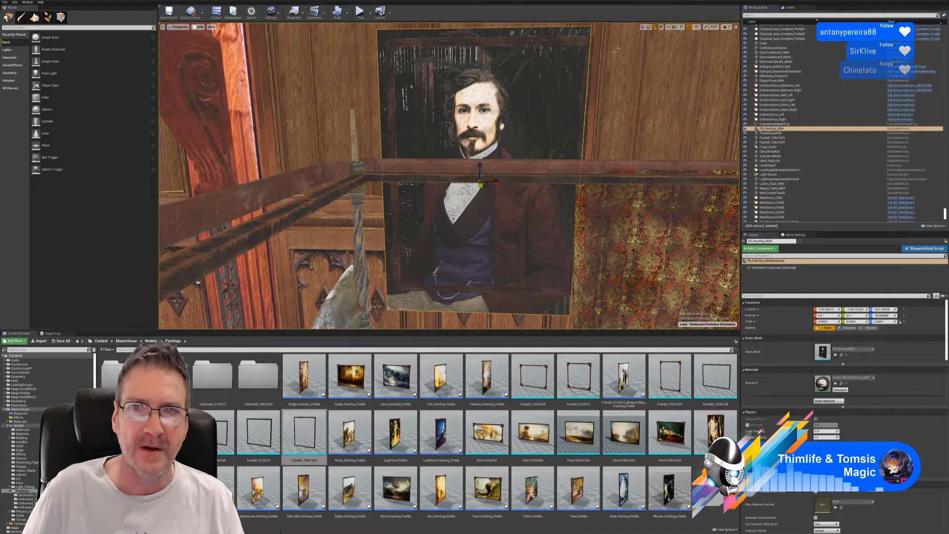
click(643, 27)
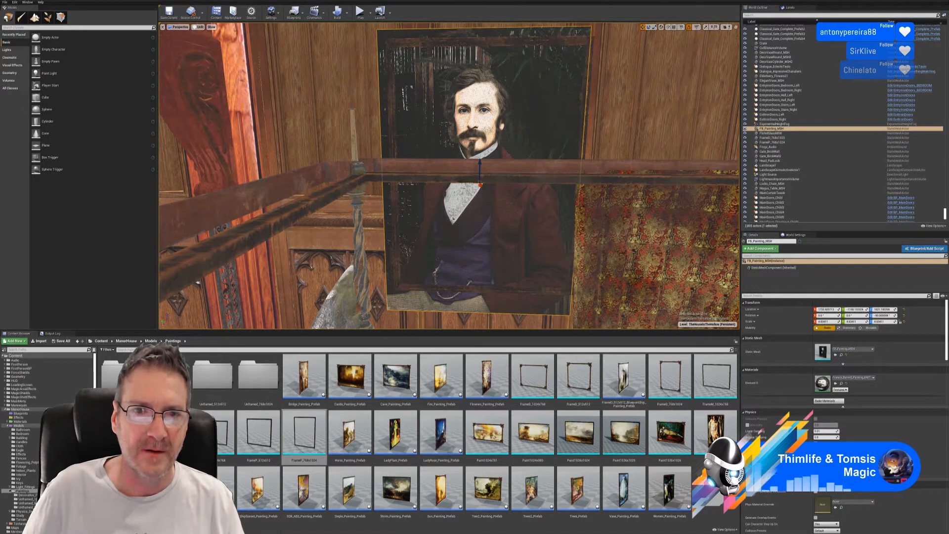
drag(466, 183, 461, 184)
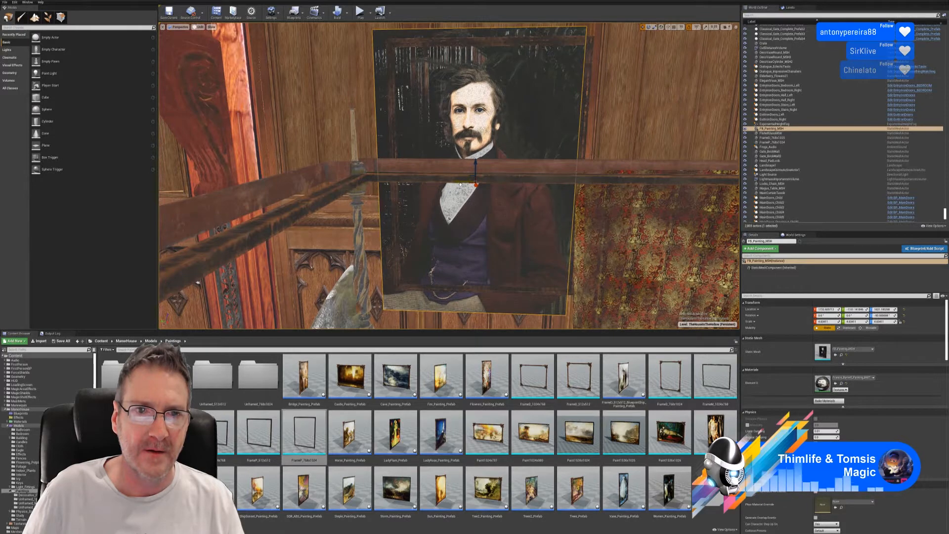
key(ctrl+z)
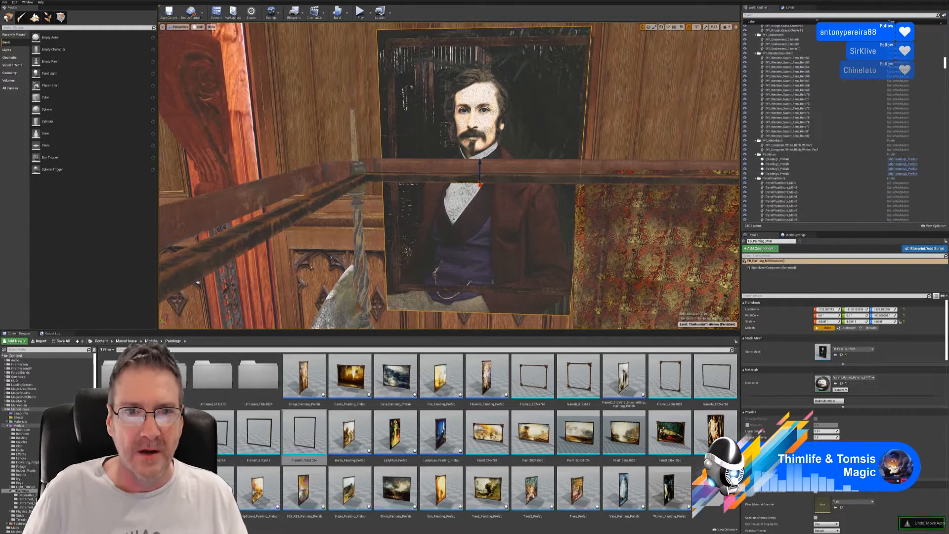
key(ctrl+z)
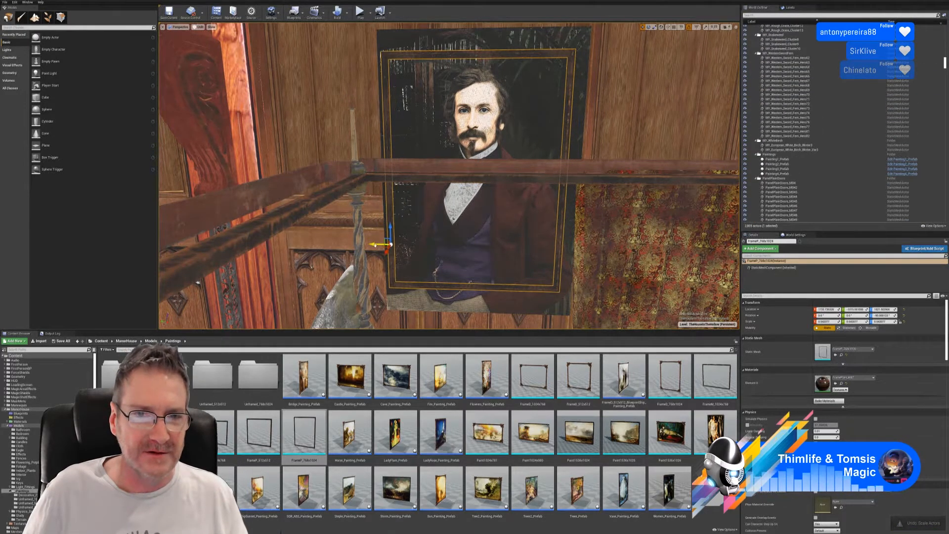
Slide the frame sideways to the portrait's edge and scale it up uniformly to match the portrait's width
drag(377, 244, 373, 248)
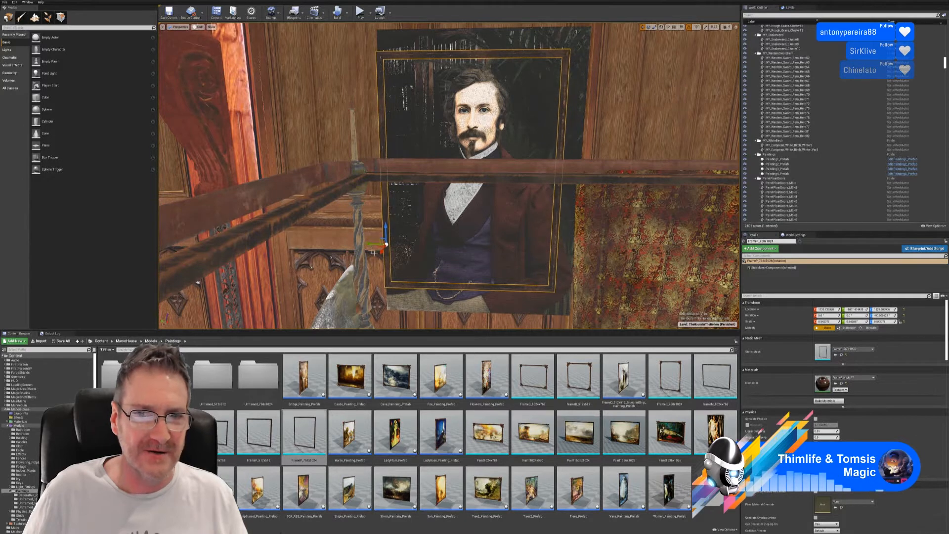
click(655, 28)
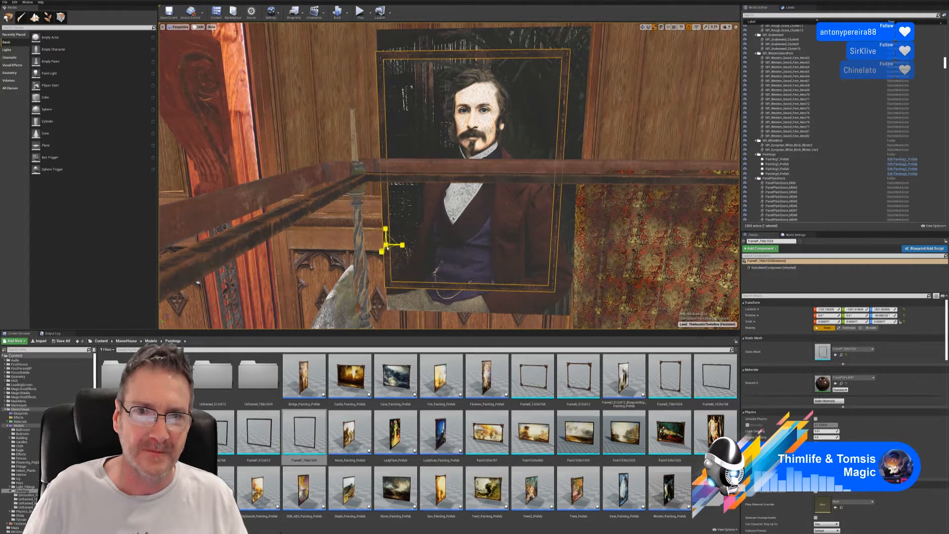
drag(387, 248, 390, 247)
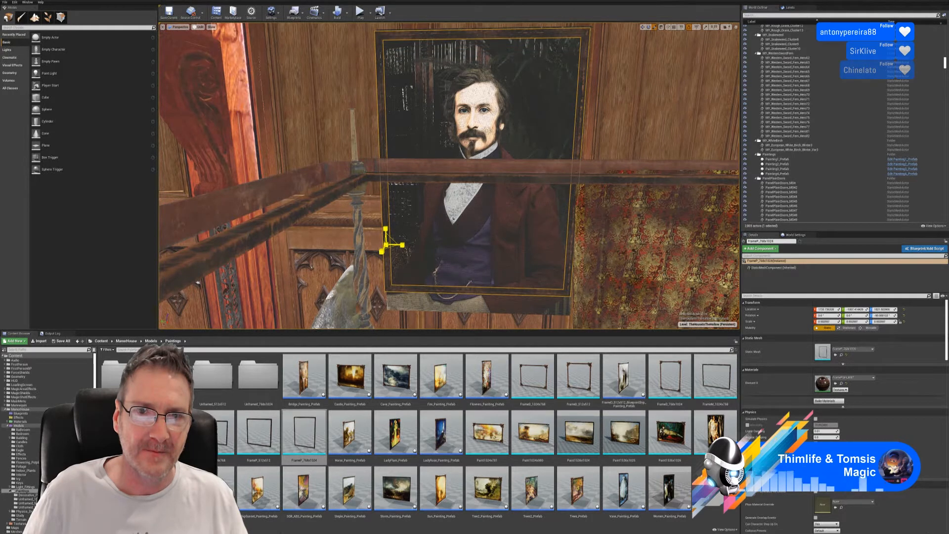
Stretch the frame's height and lower it so it surrounds the portrait's top and bottom edges
drag(390, 246, 385, 226)
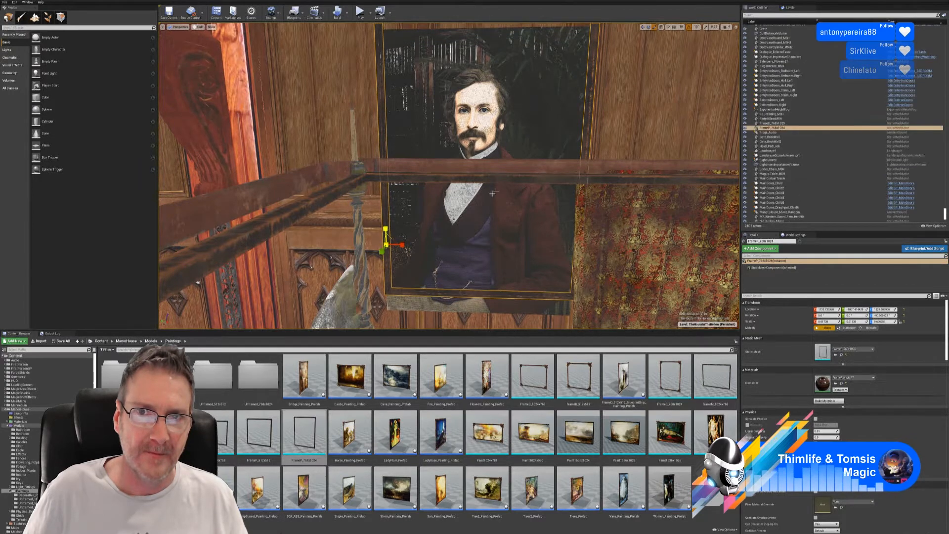
click(643, 29)
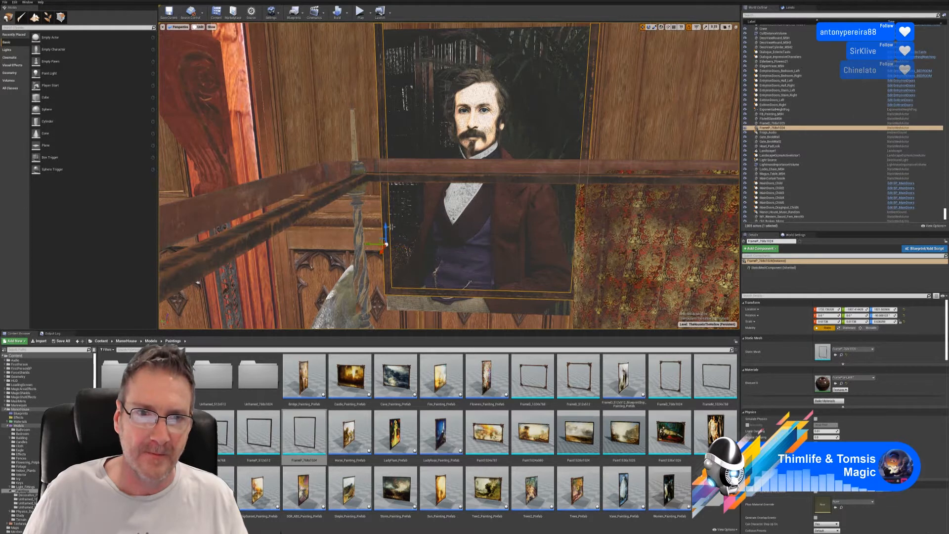
drag(386, 234, 386, 247)
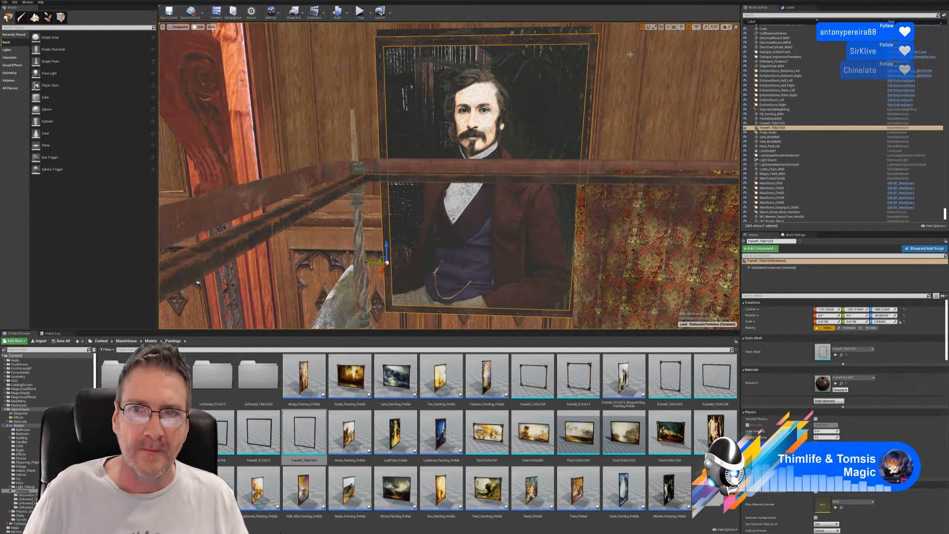
click(654, 27)
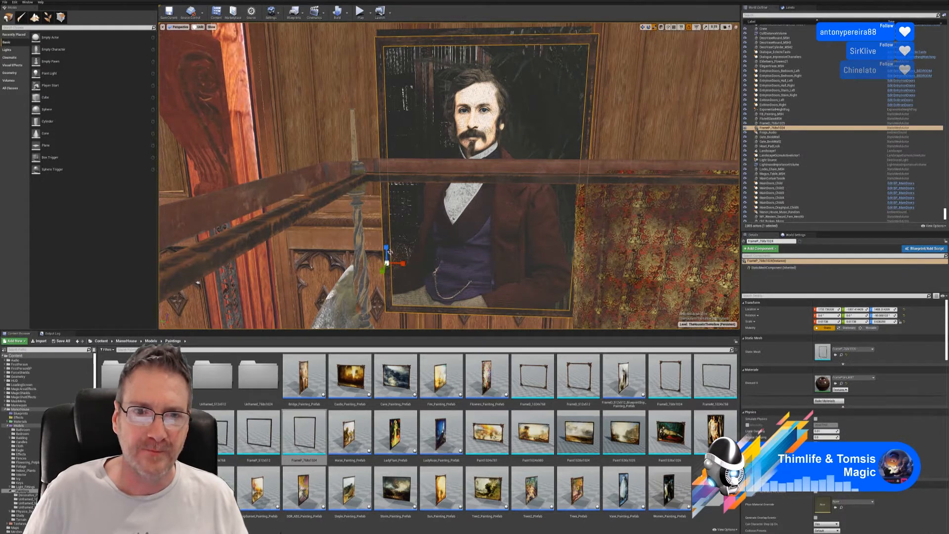
drag(386, 247, 386, 245)
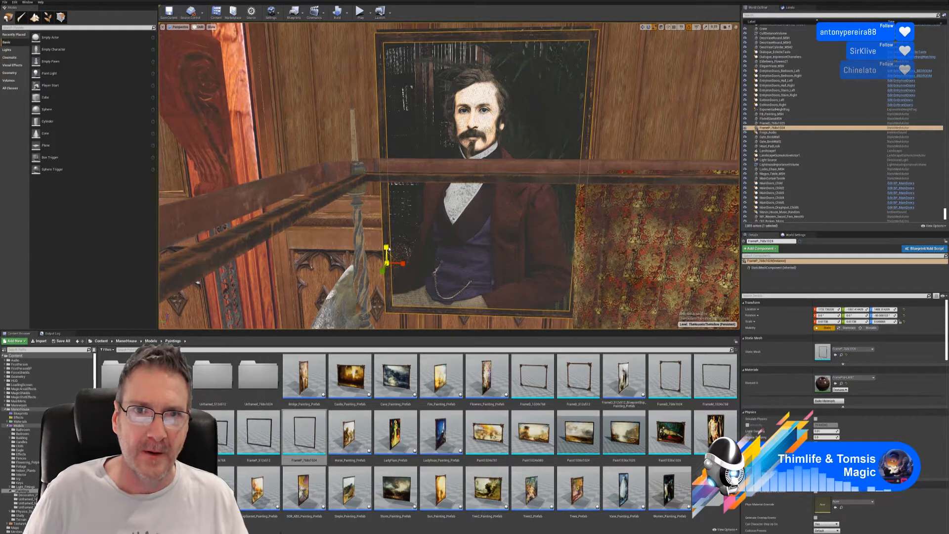
drag(389, 249, 389, 248)
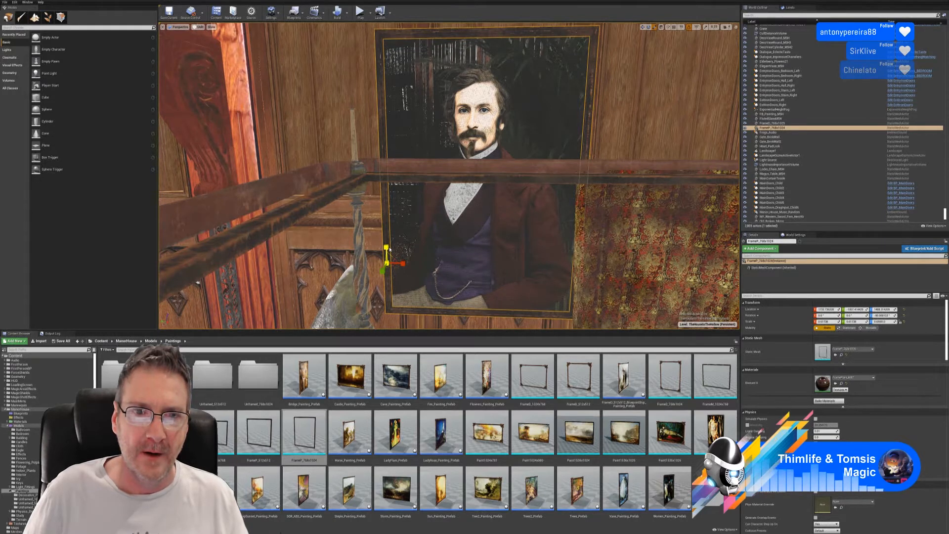
Lower the frame slightly against the portrait's bottom edge and stretch its height a little more to cover the top edge
click(643, 27)
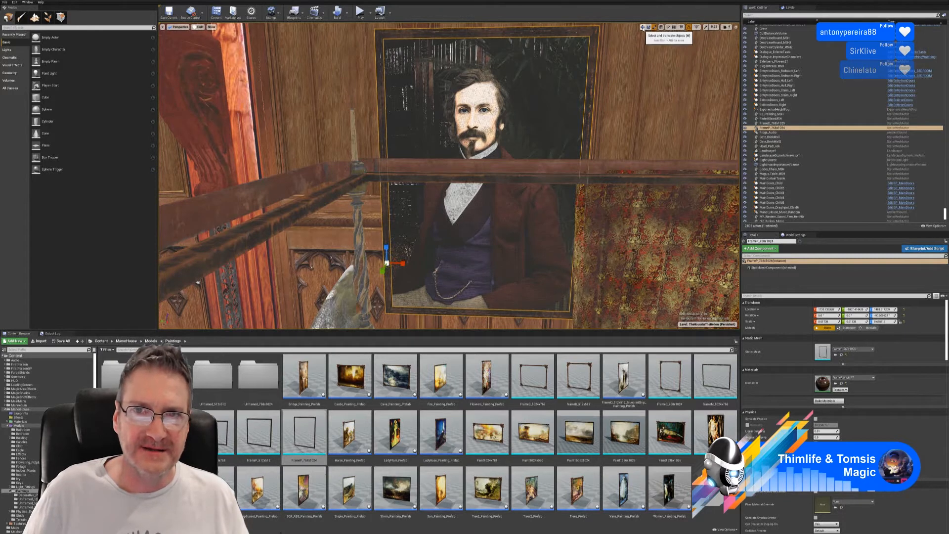
click(643, 28)
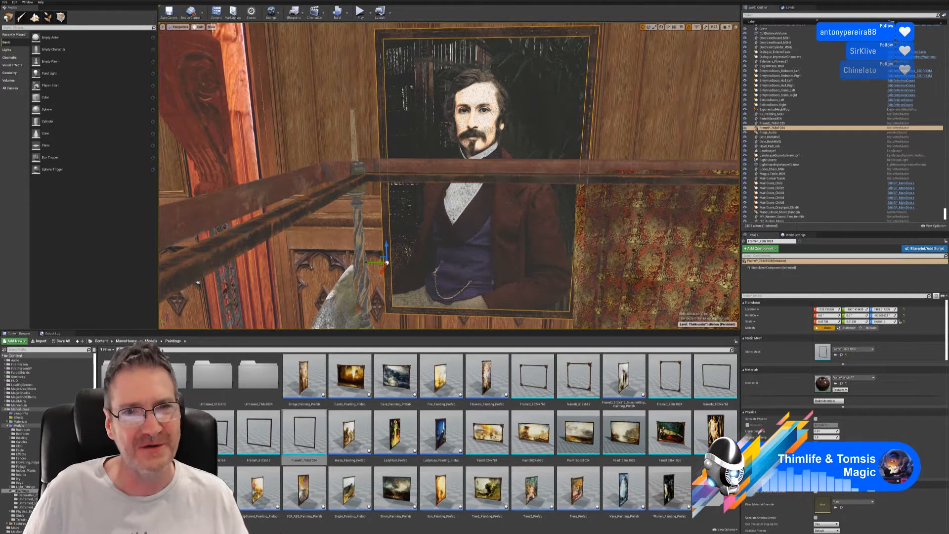
right_drag(449, 176, 395, 194)
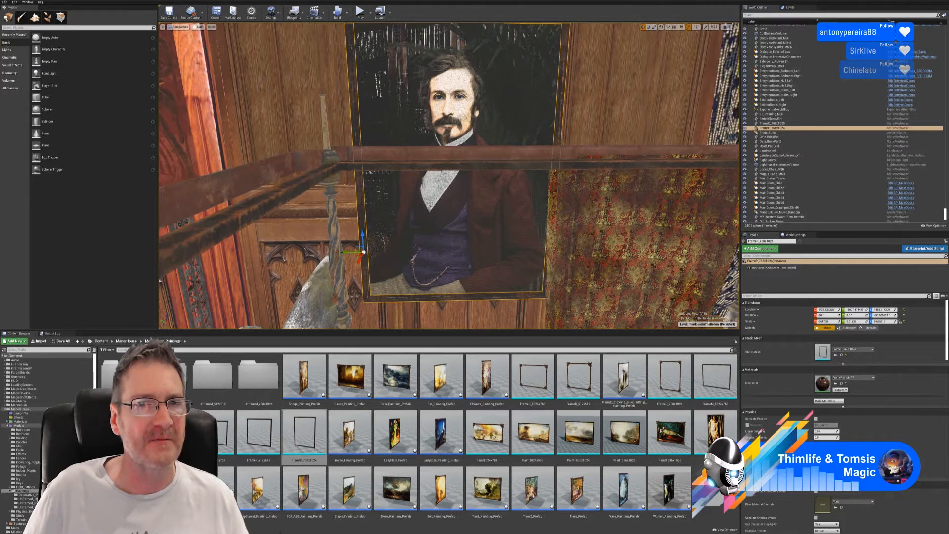
mouse_move(502, 126)
right_down()
mouse_move(369, 122)
mouse_move(489, 126)
right_up()
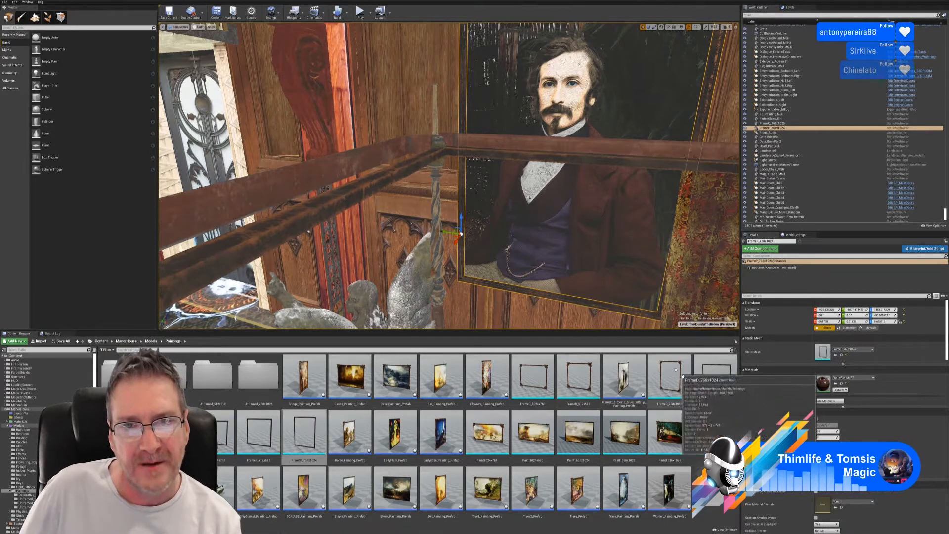
key(f)
right_drag(449, 176, 443, 176)
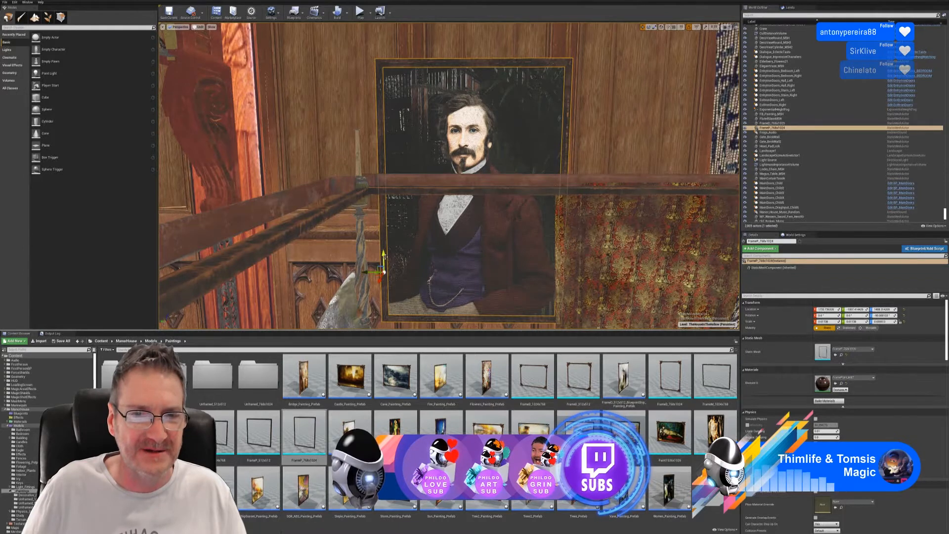
drag(384, 263, 410, 259)
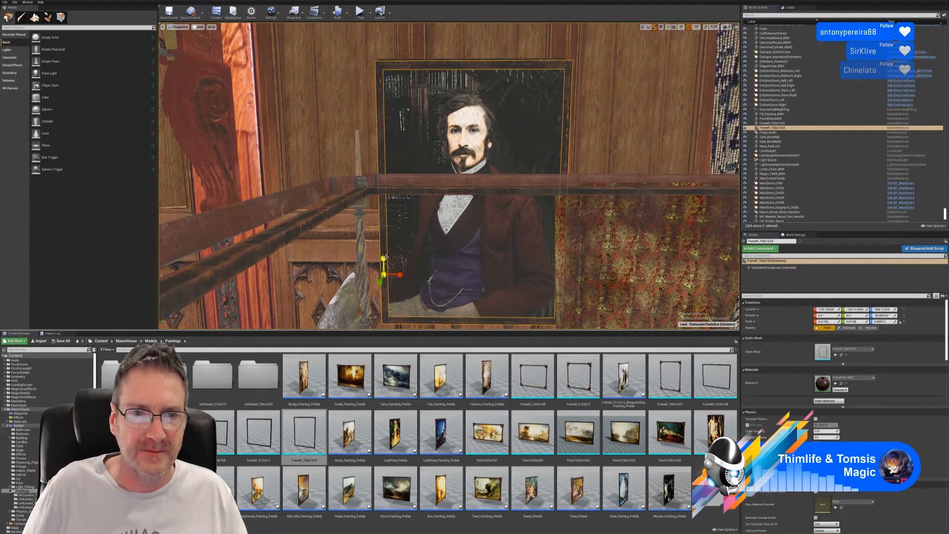
drag(387, 259, 389, 256)
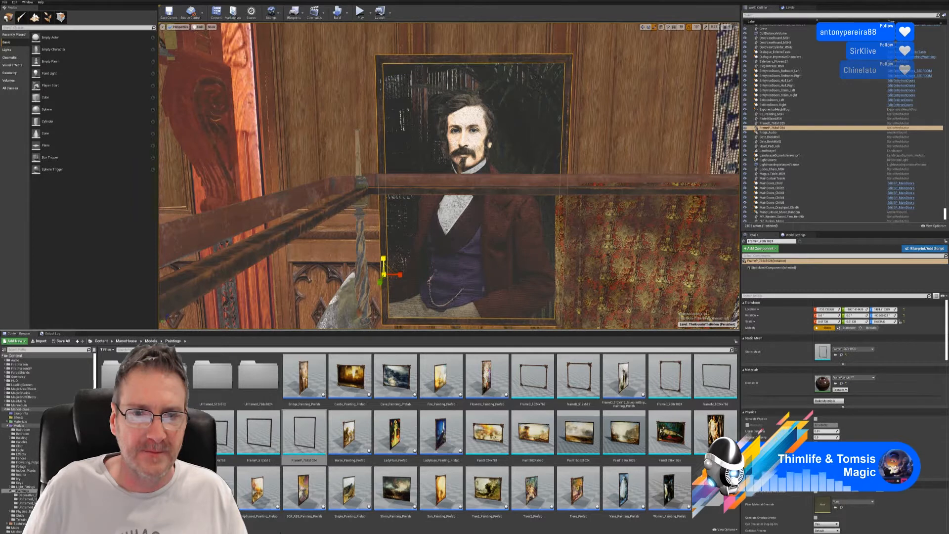
Nudge the plain frame slightly along its height to even out its fit, checking it against the portrait's bottom edge
click(643, 27)
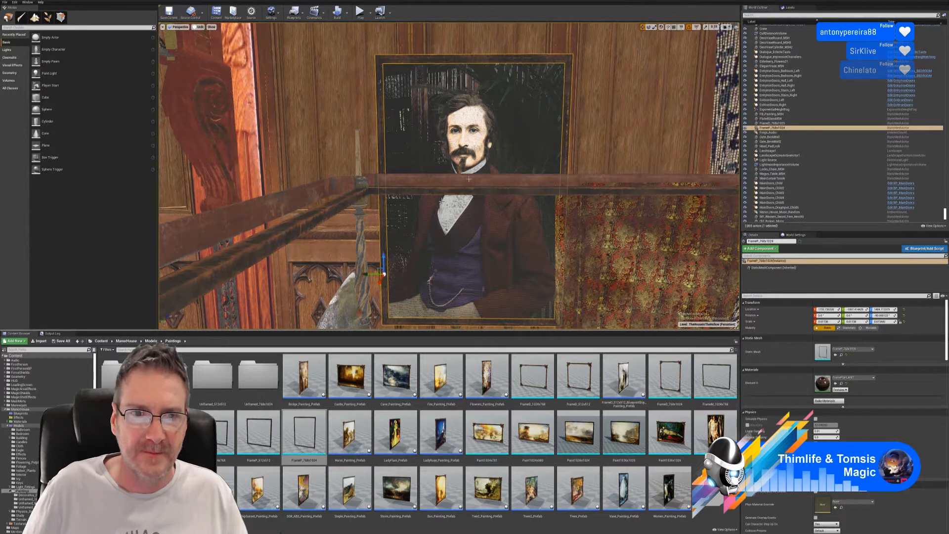
drag(384, 257, 398, 258)
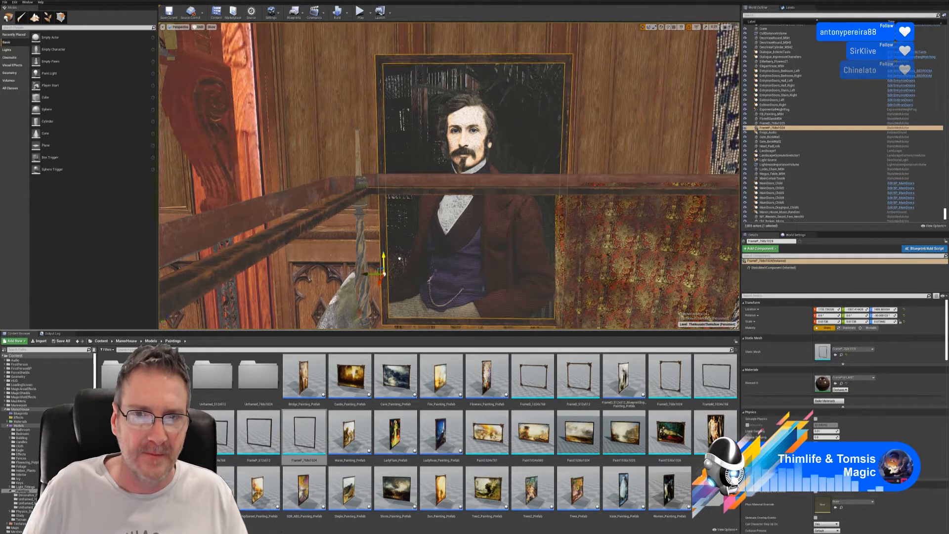
right_drag(559, 197, 519, 257)
mouse_move(584, 161)
right_down()
mouse_move(576, 150)
mouse_move(580, 168)
mouse_move(585, 160)
right_up()
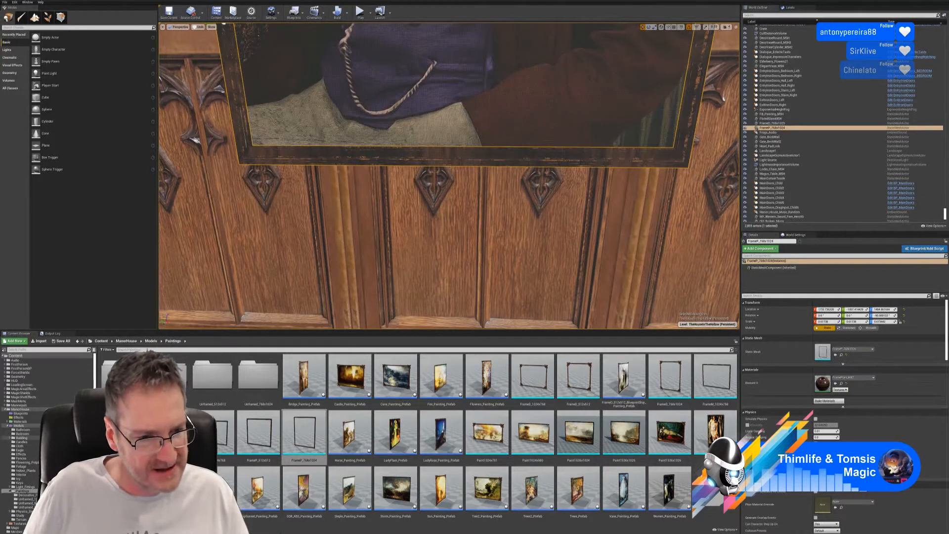
mouse_move(376, 228)
right_down()
mouse_move(395, 224)
mouse_move(398, 193)
mouse_move(402, 212)
mouse_move(395, 187)
right_up()
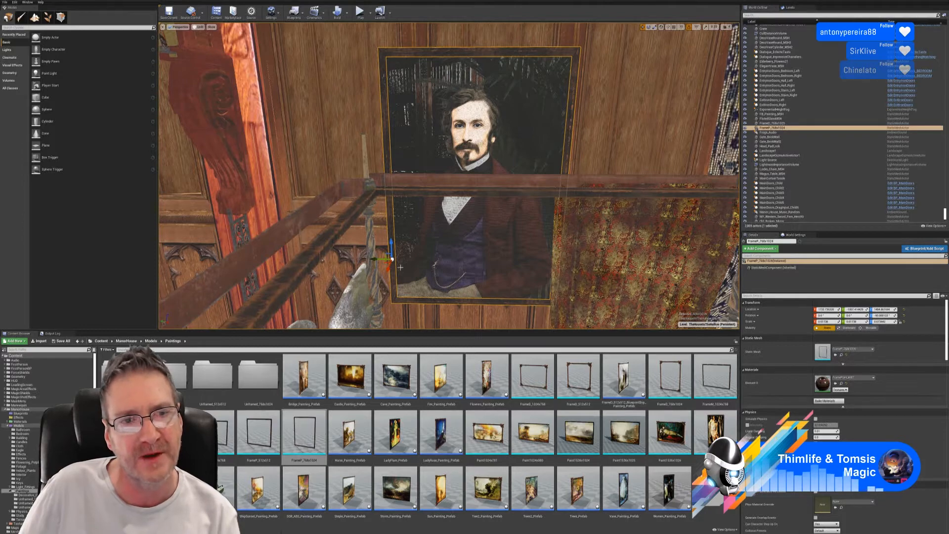
mouse_move(449, 176)
right_down()
mouse_move(447, 124)
mouse_move(376, 128)
mouse_move(381, 141)
mouse_move(469, 178)
right_up()
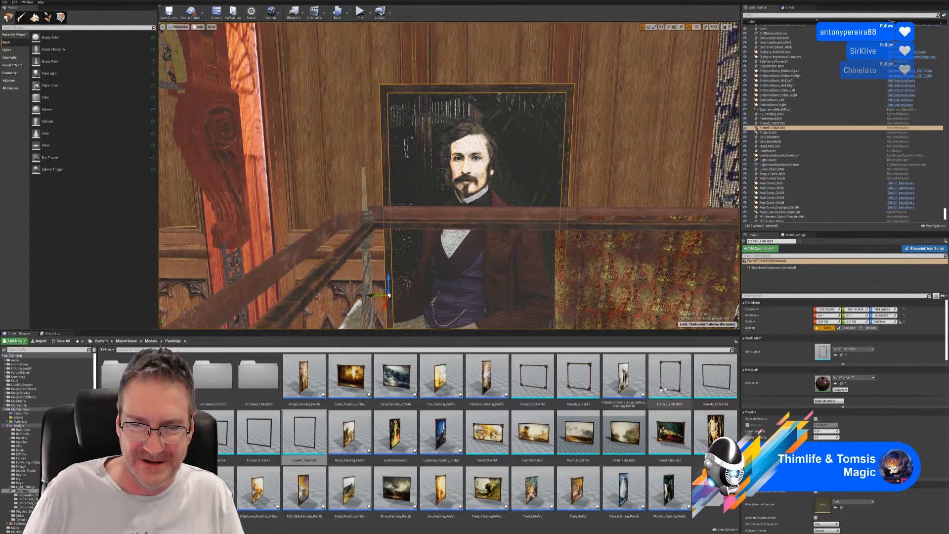
Place an ornate portrait-format frame from the Paintings folder beside the portrait and rotate it to face parallel to the wall
click(713, 377)
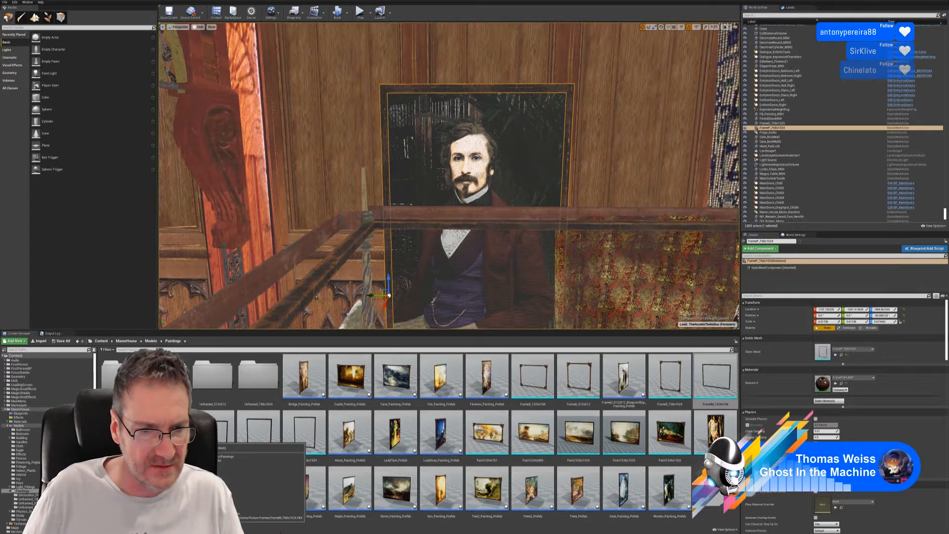
drag(167, 436, 406, 278)
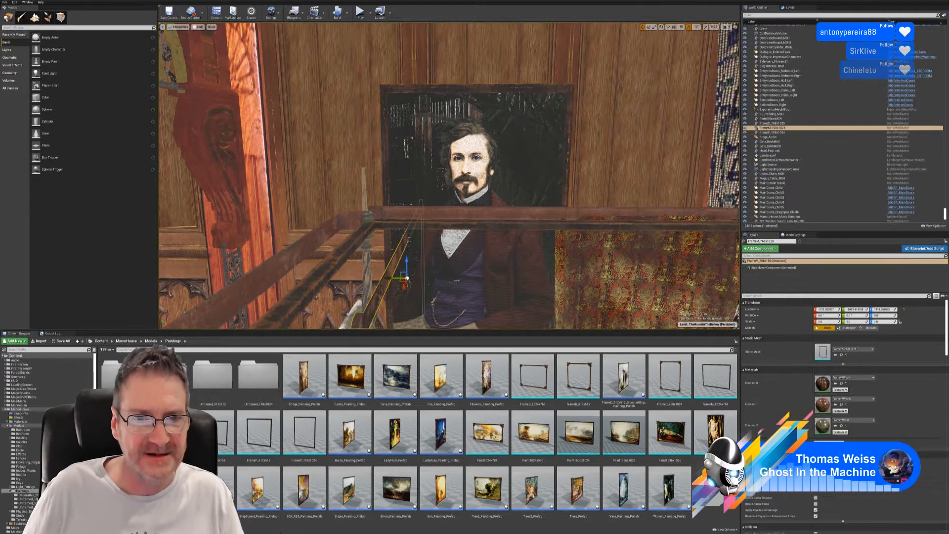
click(649, 27)
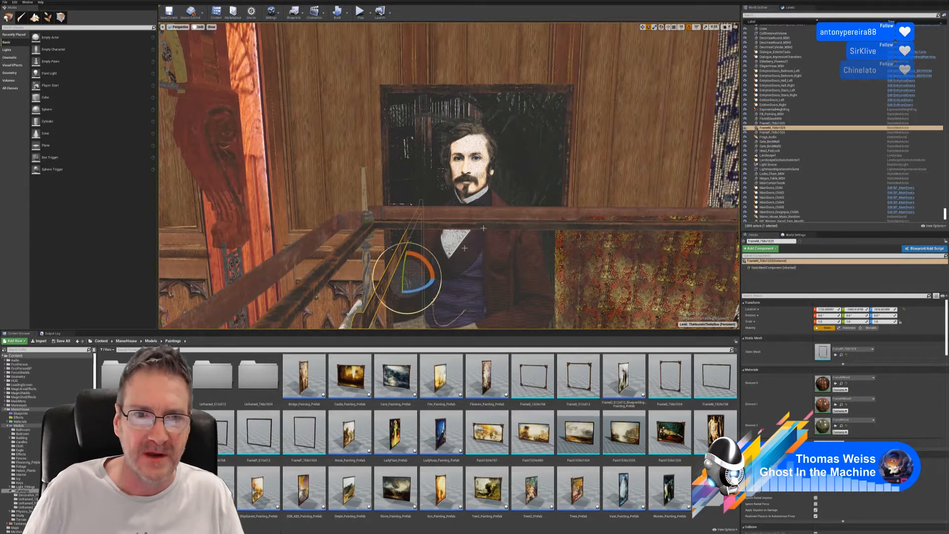
drag(424, 289, 435, 279)
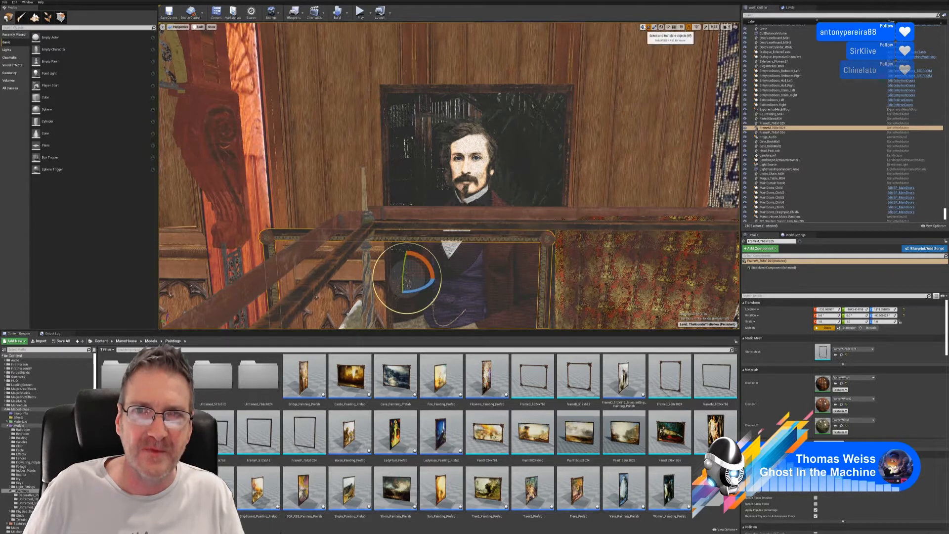
Raise the ornate frame and shift it sideways until it is centred in front of the portrait
click(642, 27)
drag(416, 261, 438, 85)
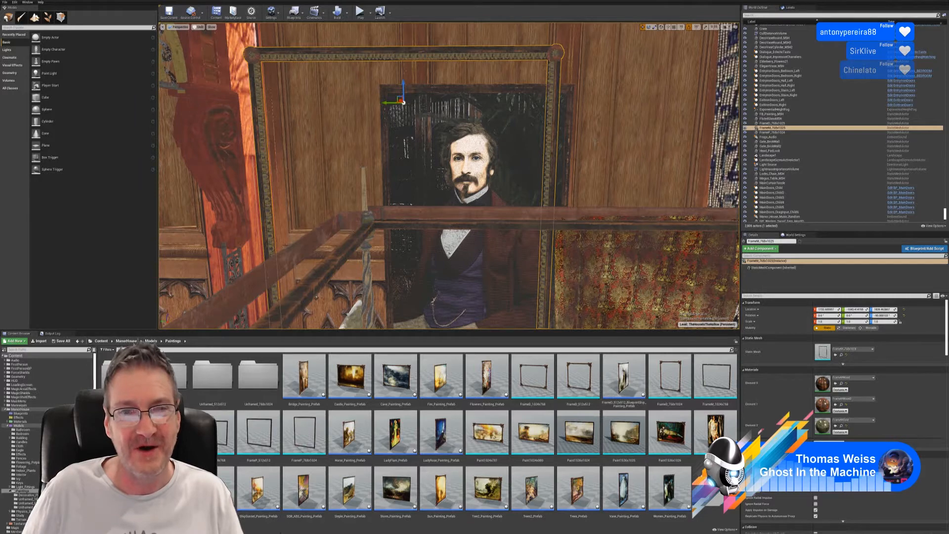
key(a)
right_drag(449, 176, 373, 156)
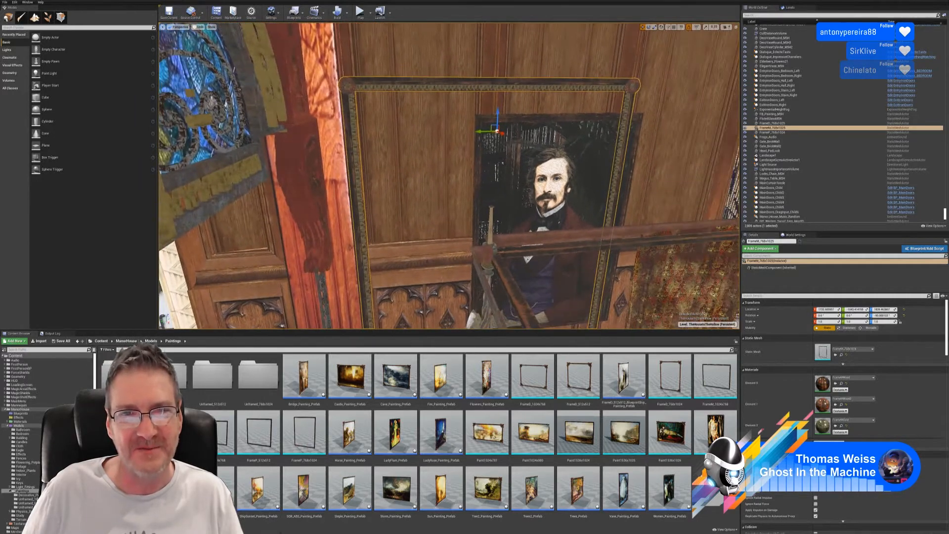
drag(478, 131, 542, 130)
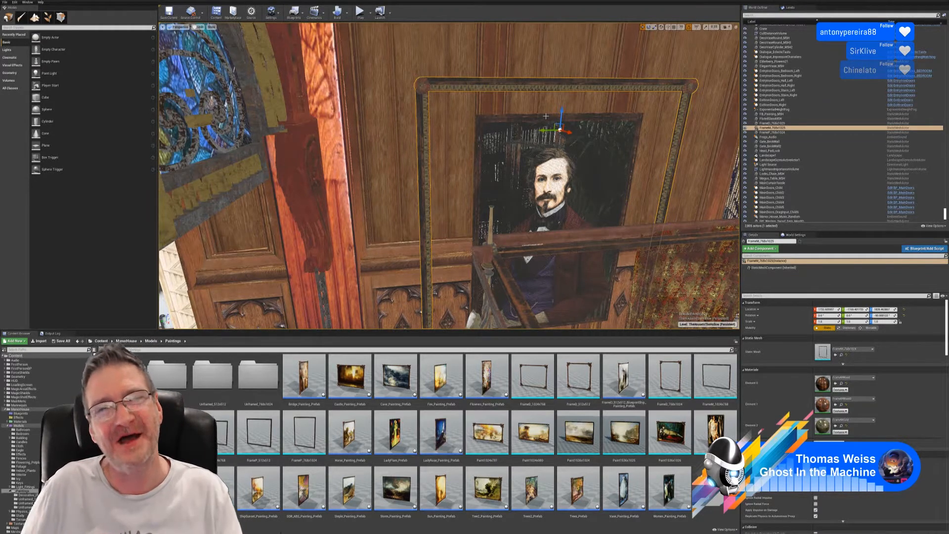
mouse_move(402, 143)
right_down()
mouse_move(468, 151)
mouse_move(440, 143)
mouse_move(455, 185)
mouse_move(443, 225)
mouse_move(444, 187)
right_up()
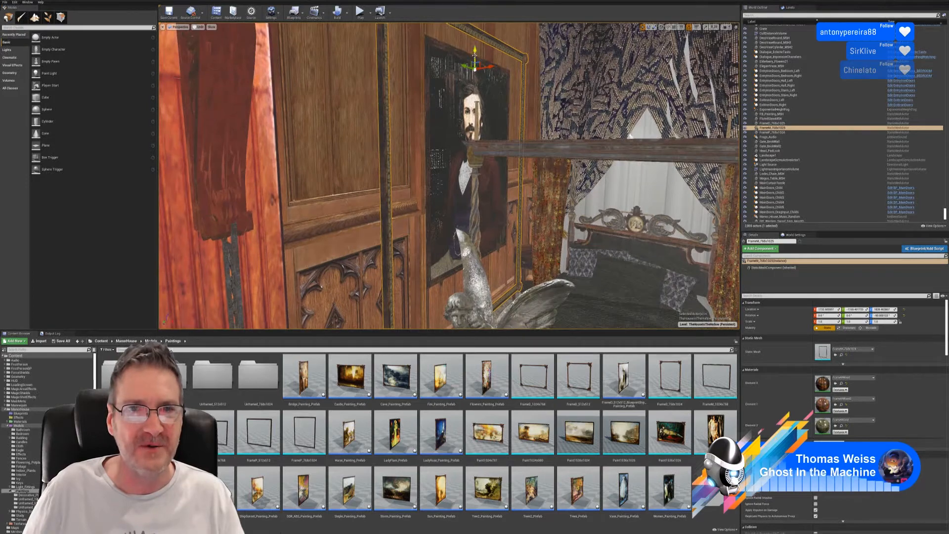
drag(475, 55, 475, 34)
right_drag(475, 45, 436, 30)
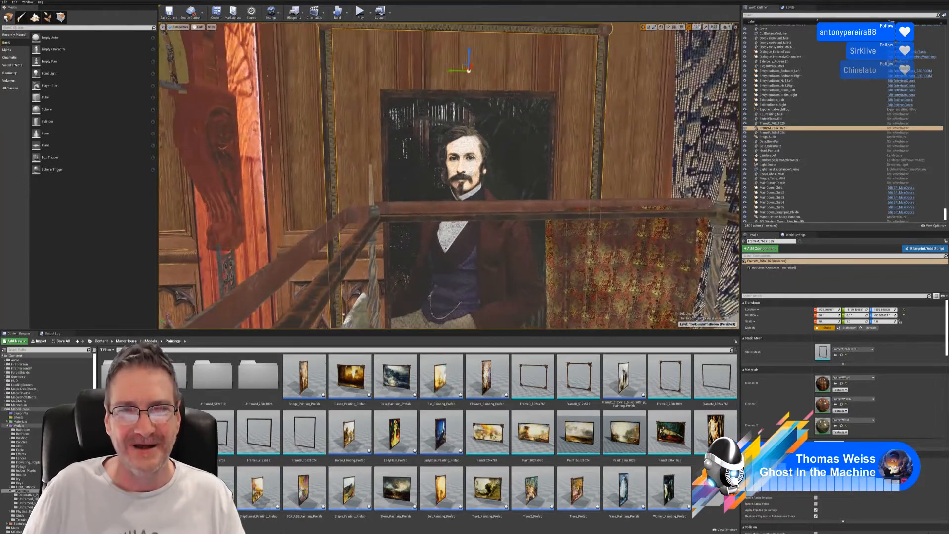
Scale the ornate frame down uniformly to the portrait's width and lower it to surround the painting
click(654, 28)
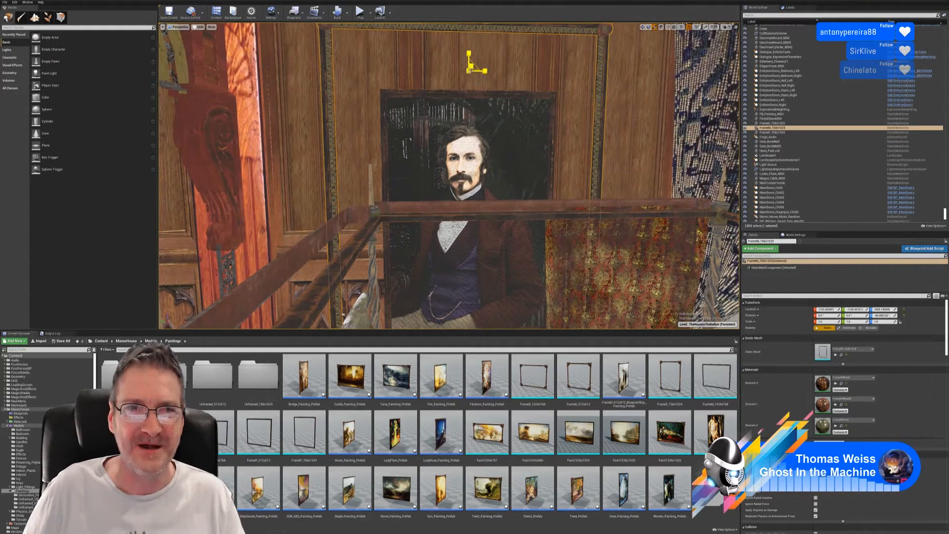
drag(470, 70, 470, 68)
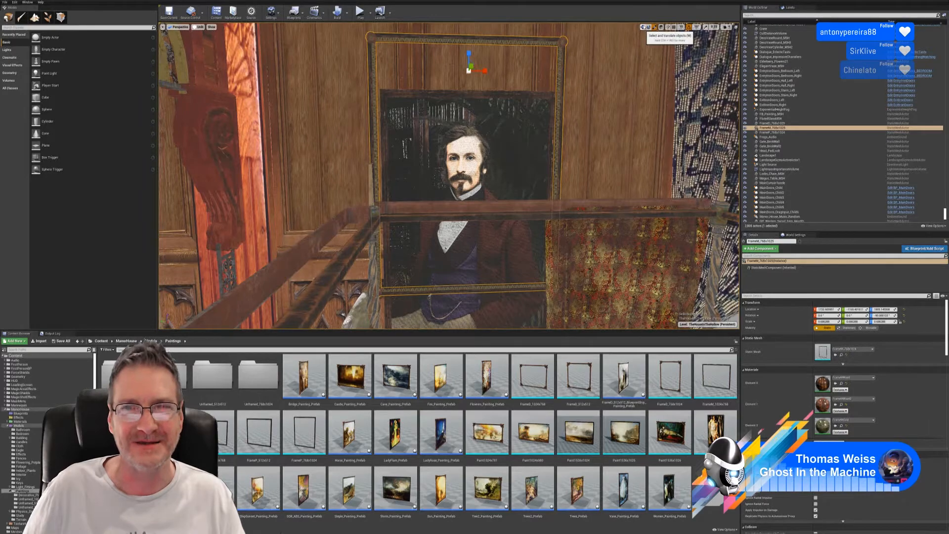
click(643, 27)
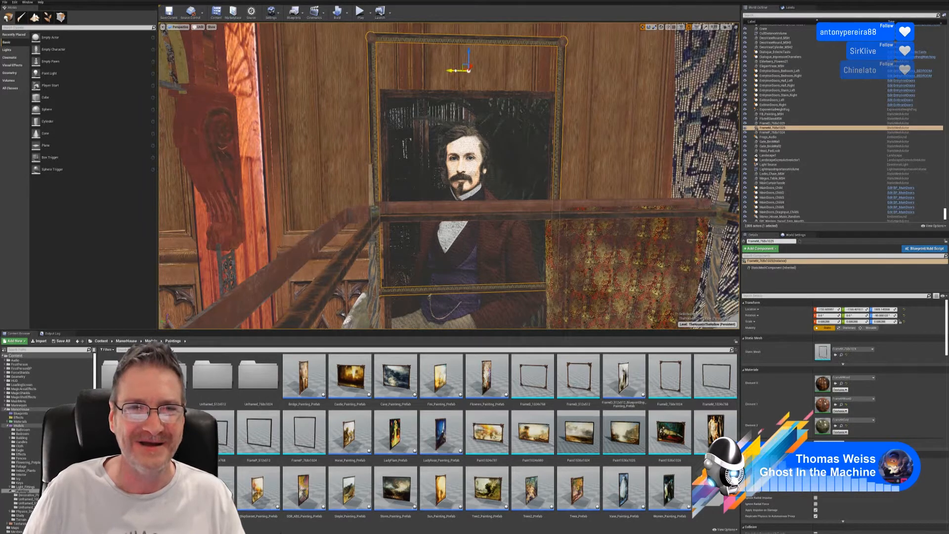
drag(456, 71, 457, 70)
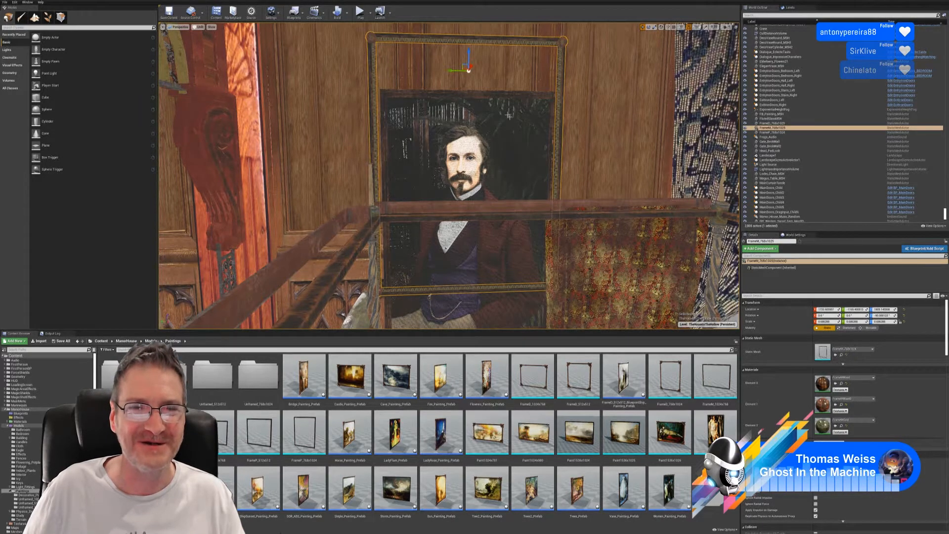
mouse_move(509, 116)
right_down()
mouse_move(502, 156)
mouse_move(502, 115)
right_up()
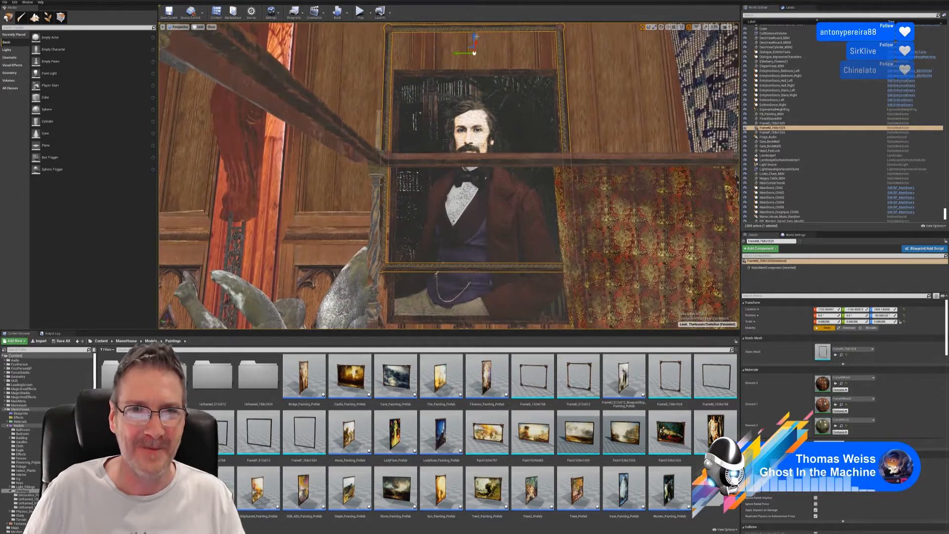
drag(474, 36, 478, 84)
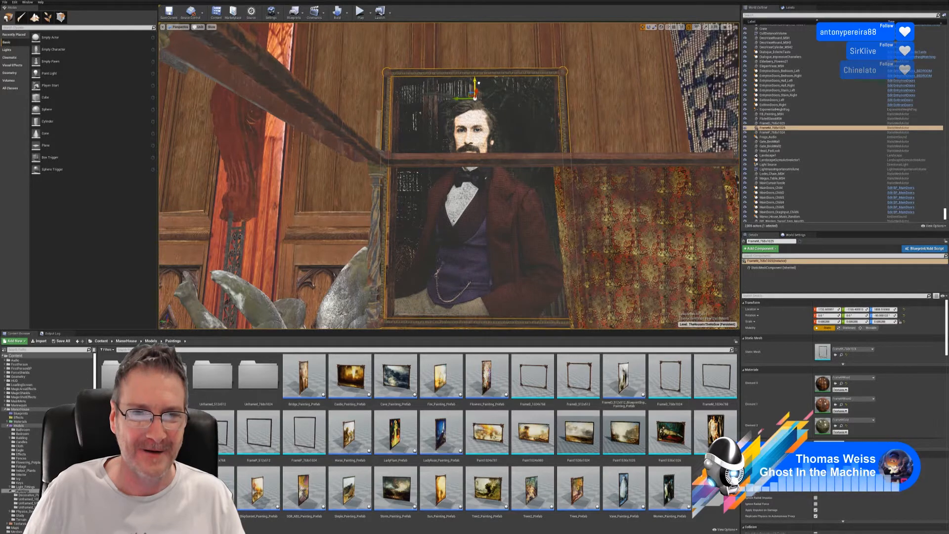
Adjust the ornate frame's depth against the portrait's surface and nudge it sideways to centre it on the painting
right_drag(547, 144, 590, 172)
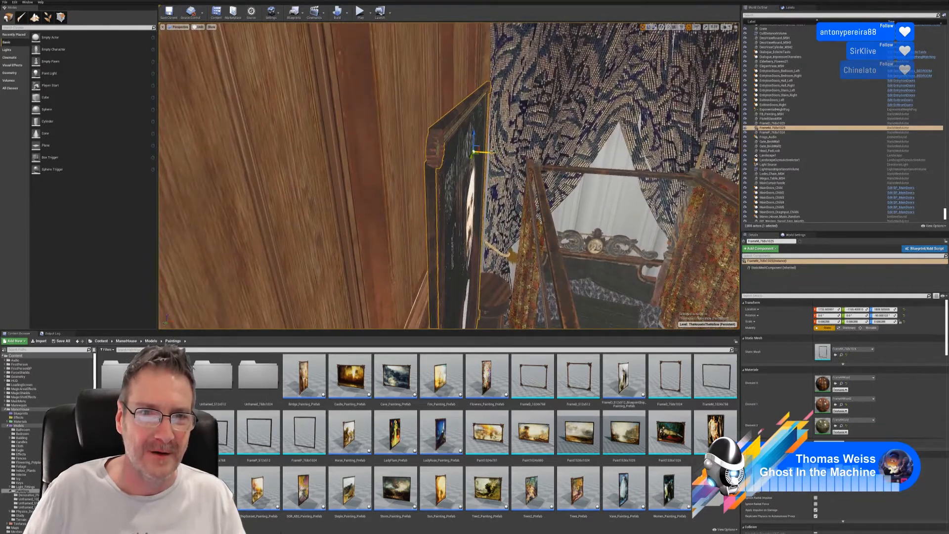
drag(492, 153, 492, 152)
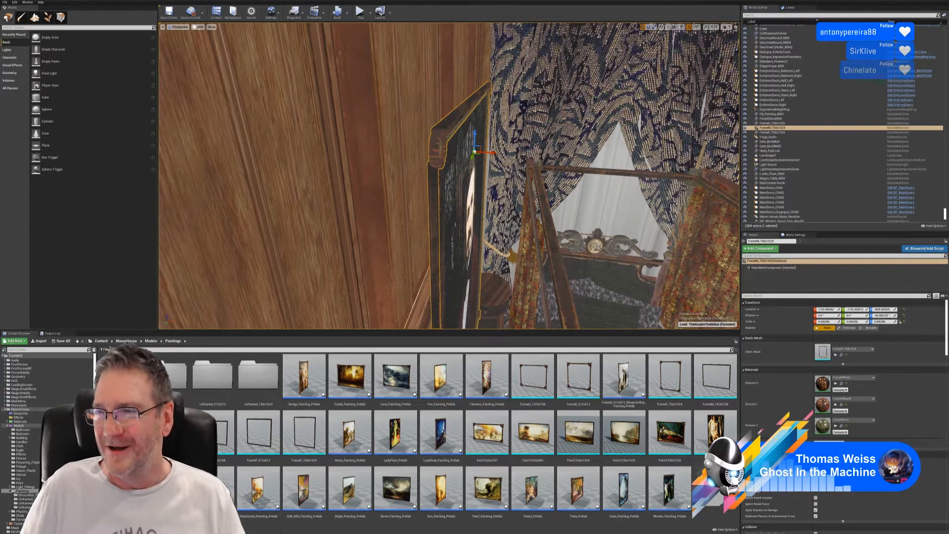
key(f)
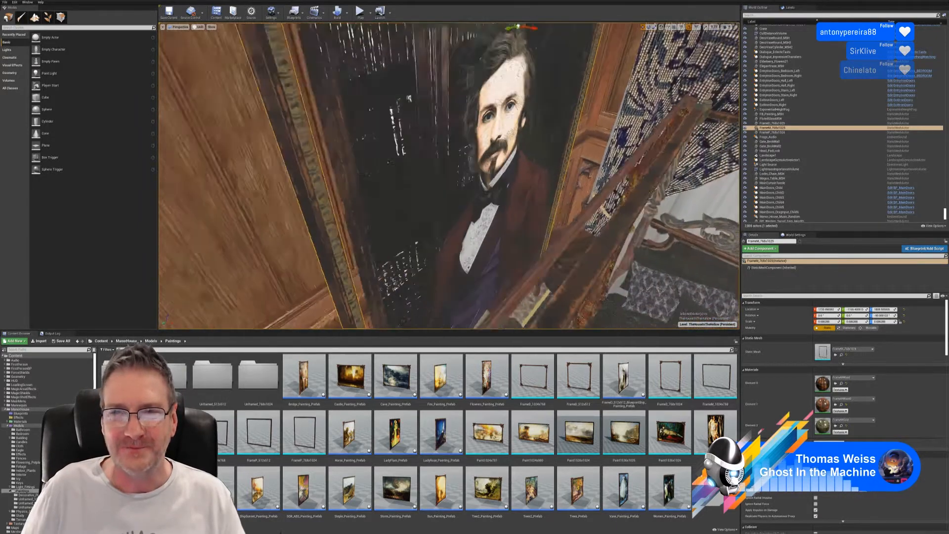
right_drag(492, 153, 475, 123)
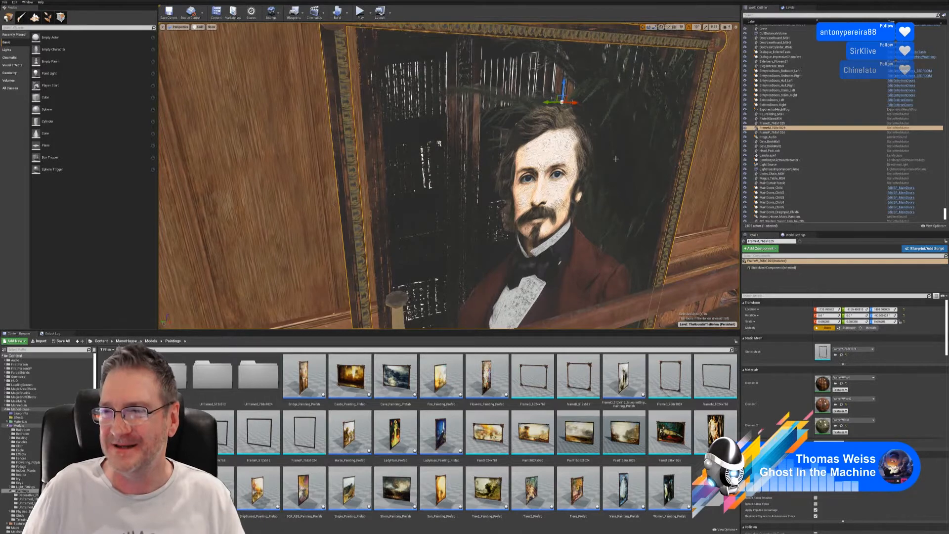
right_drag(615, 159, 648, 154)
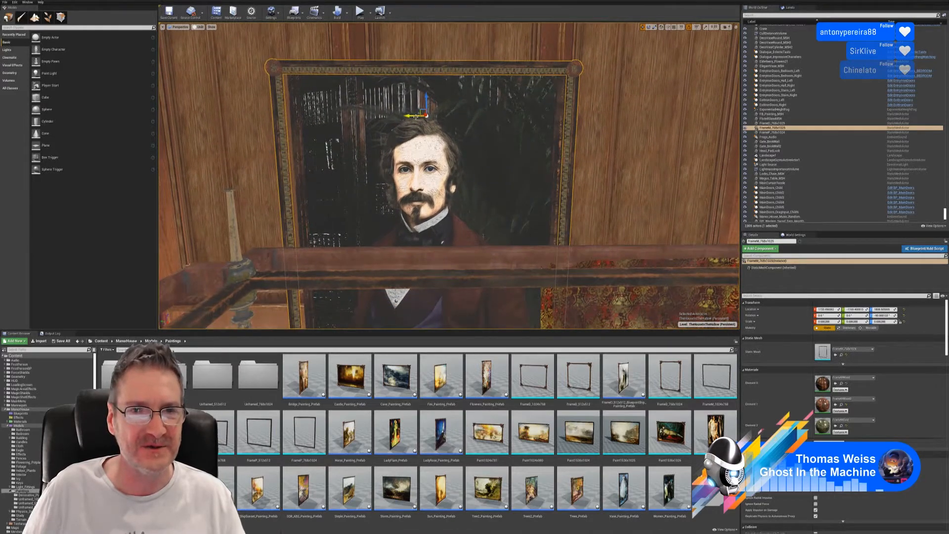
drag(412, 117, 413, 109)
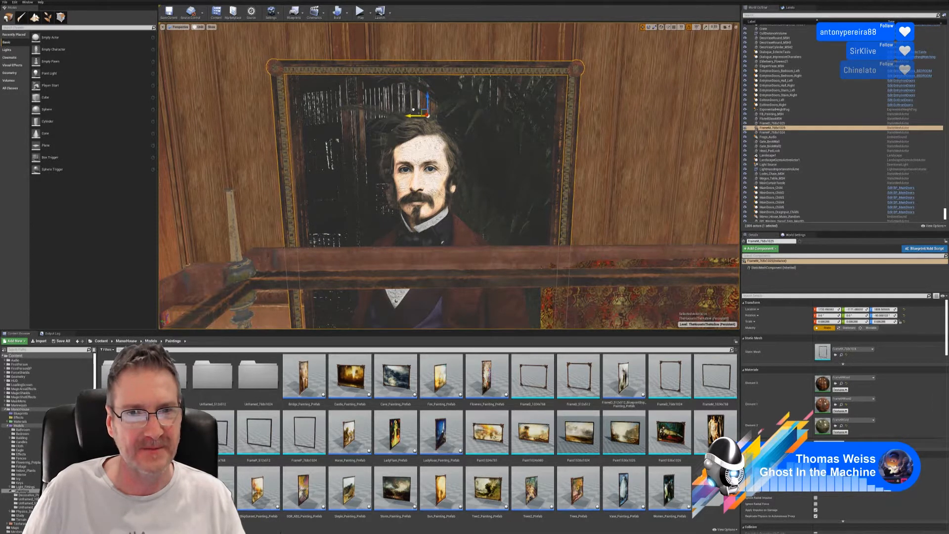
Widen the ornate frame very slightly and shift it sideways to even out the margins beside the portrait
click(655, 28)
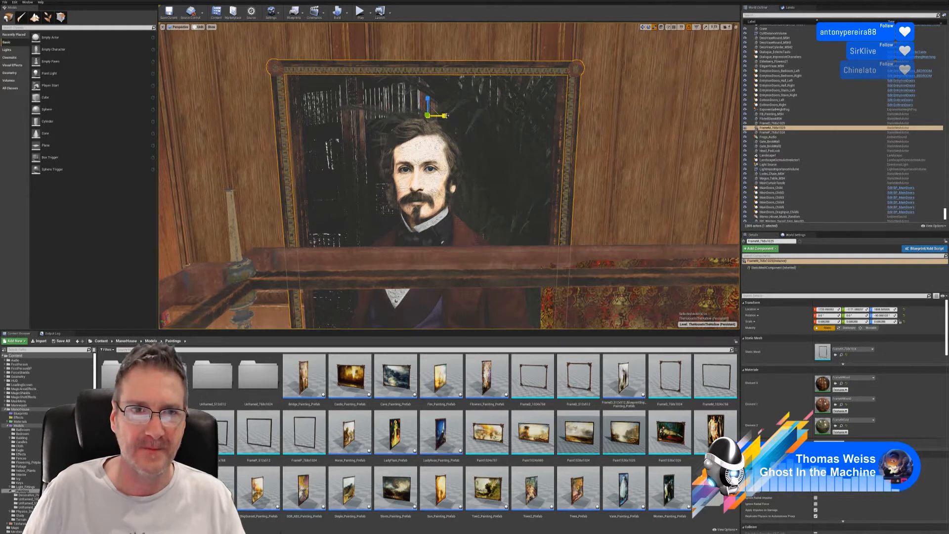
drag(447, 117, 448, 117)
click(447, 117)
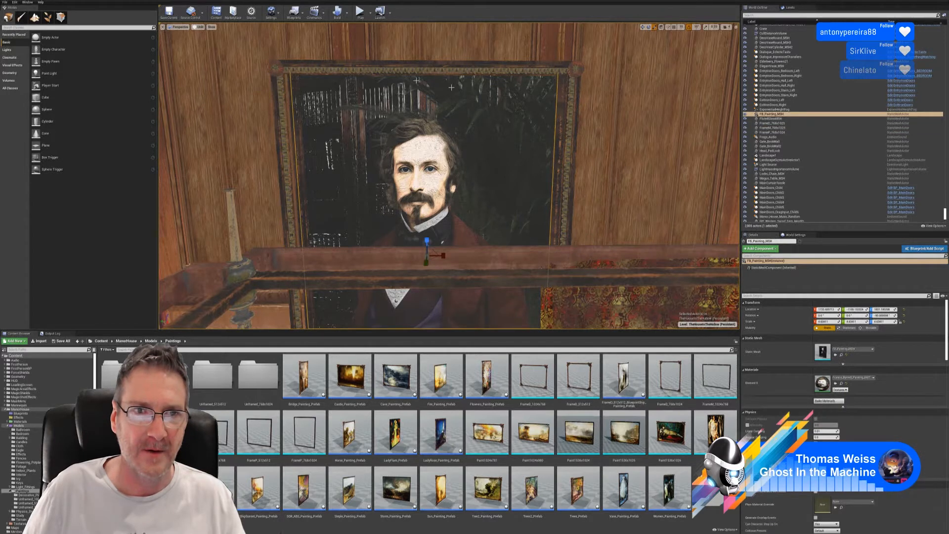
click(337, 67)
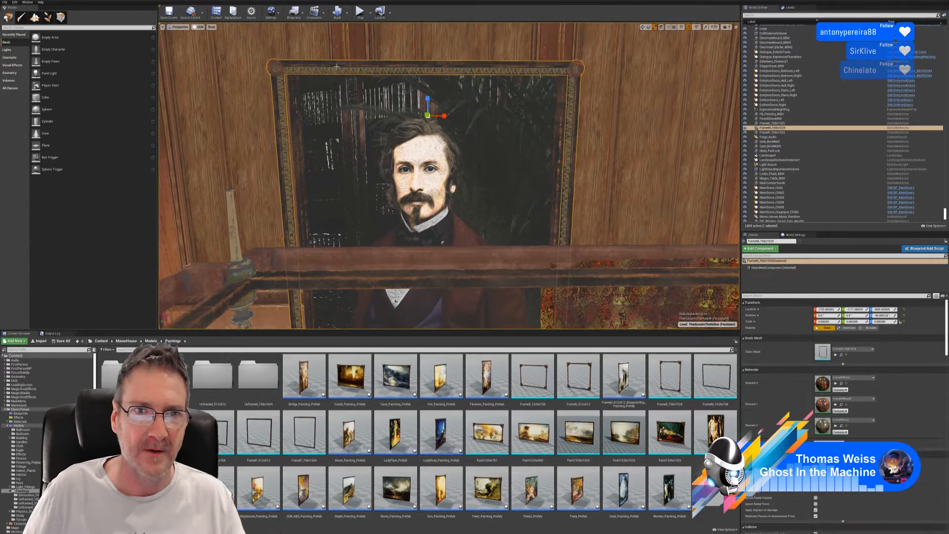
click(642, 27)
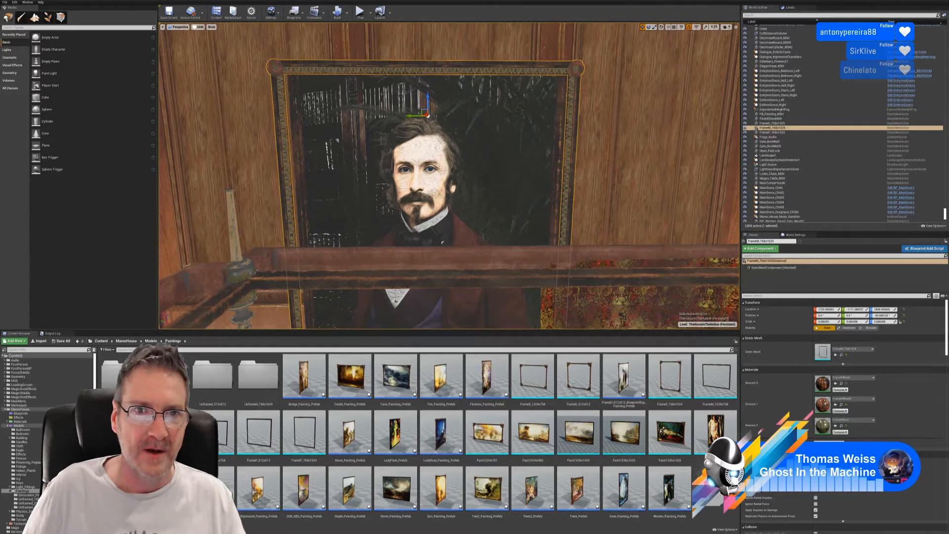
drag(411, 116, 413, 115)
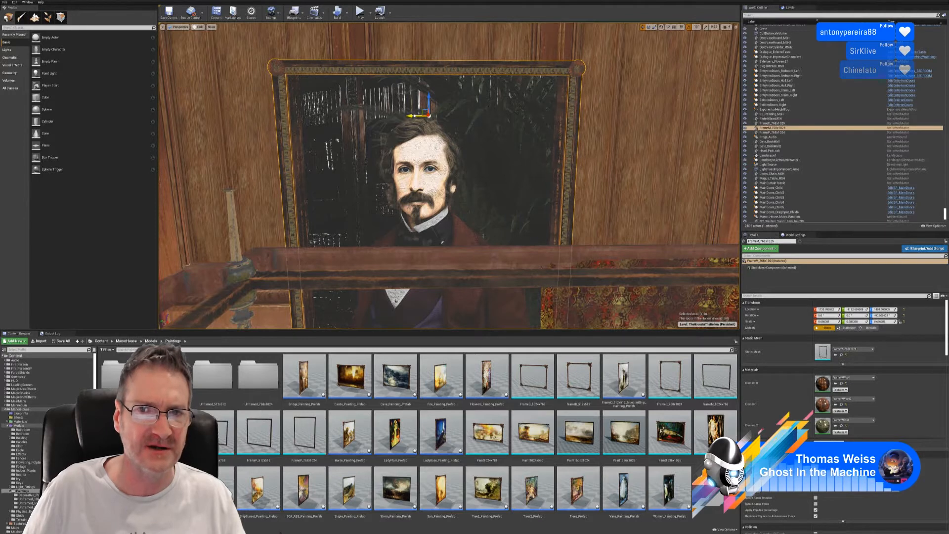
Narrow the ornate frame slightly to close it against the portrait's side edges and check the whole frame's fit
click(655, 28)
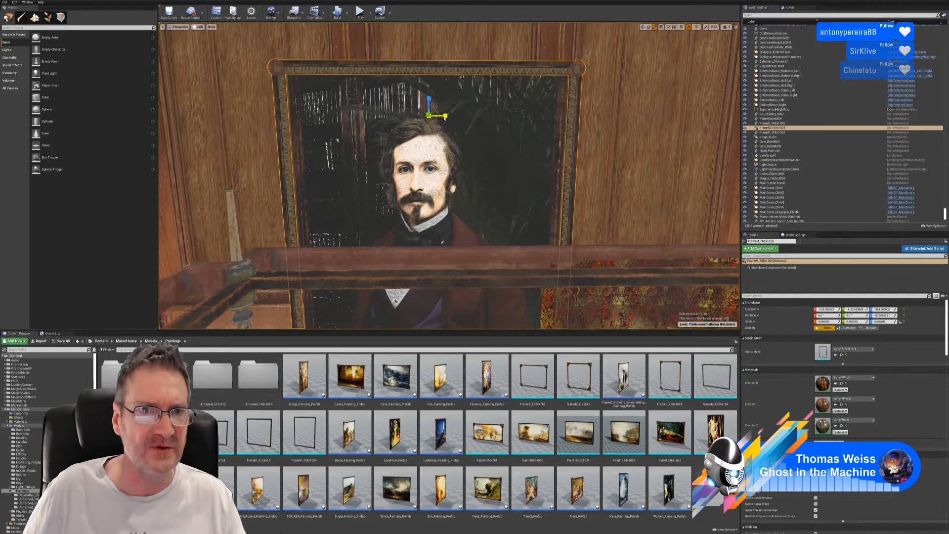
drag(444, 117, 443, 119)
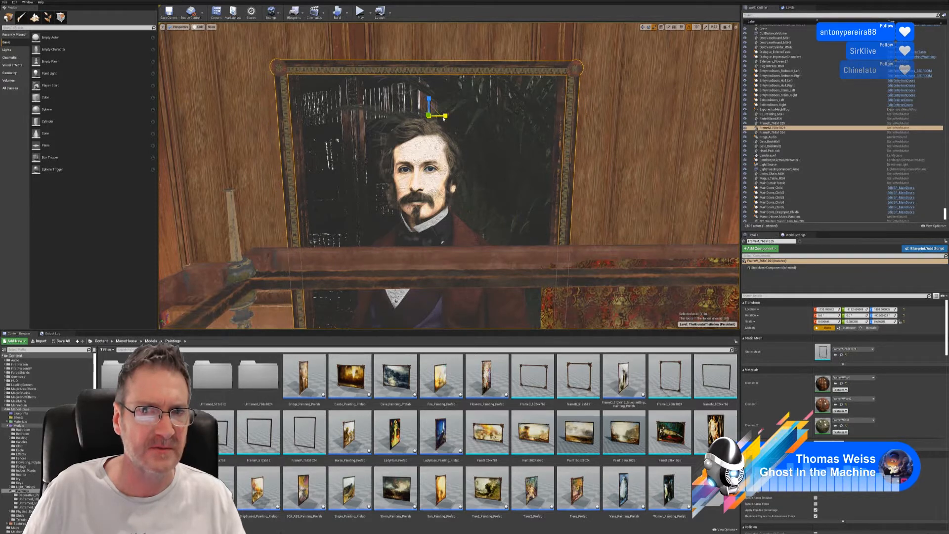
click(514, 162)
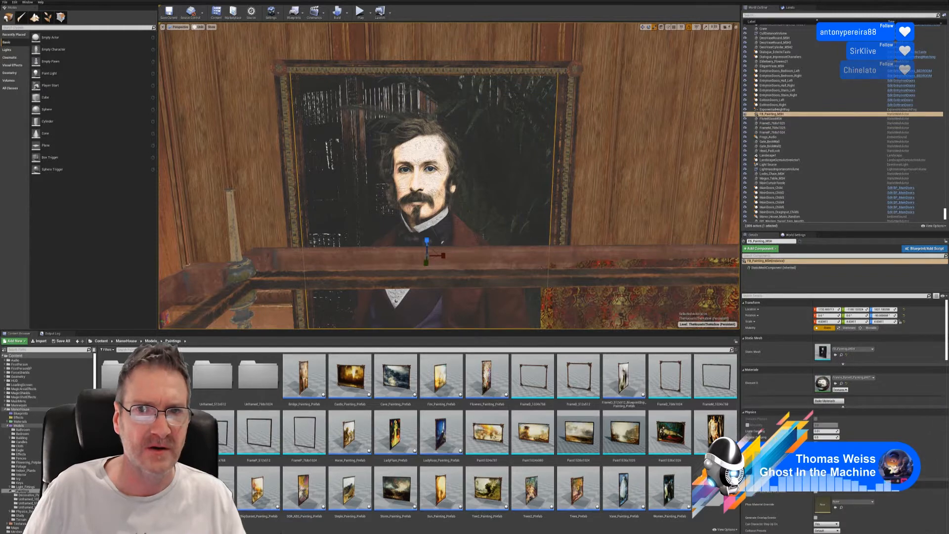
click(570, 79)
mouse_move(570, 79)
right_down()
mouse_move(562, 134)
mouse_move(568, 50)
mouse_move(568, 114)
right_up()
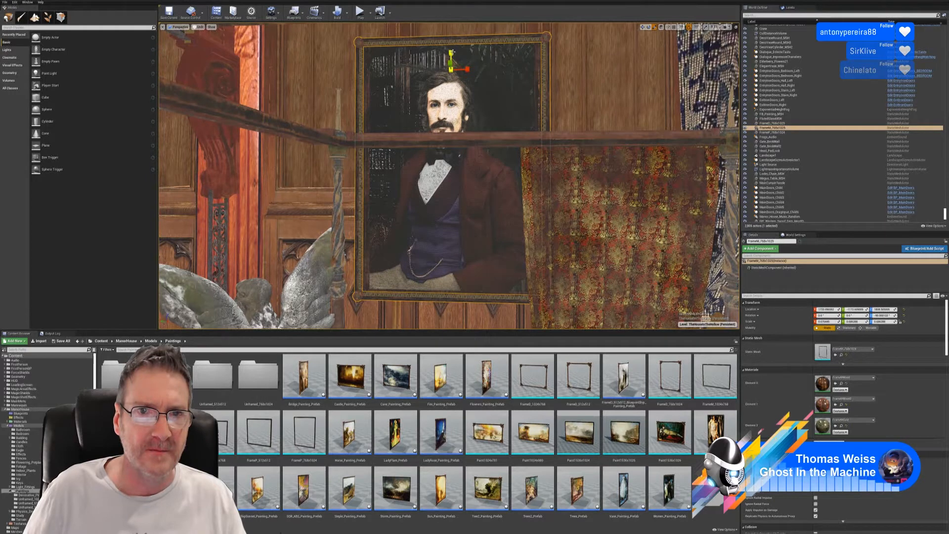
Stretch the ornate frame's height slightly and raise it to line up with the portrait's top edge
drag(451, 53, 455, 53)
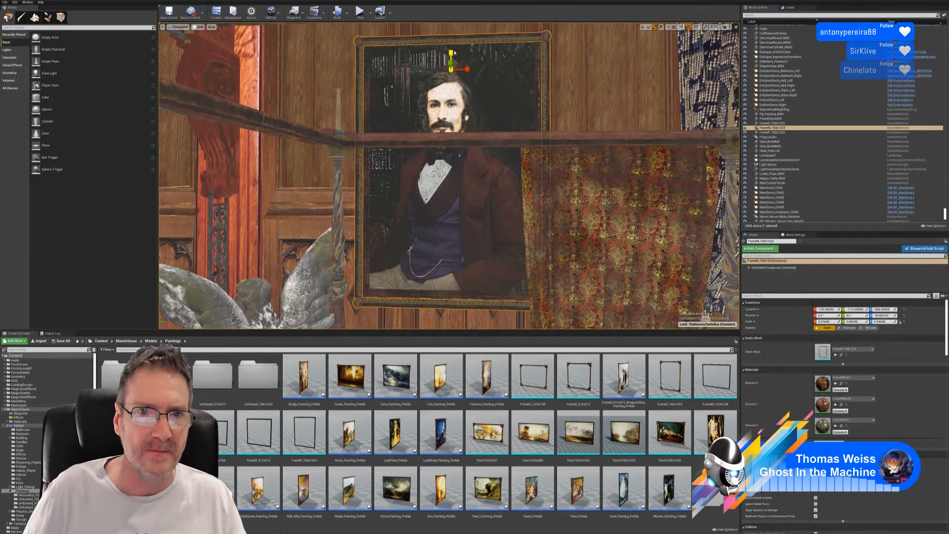
click(454, 53)
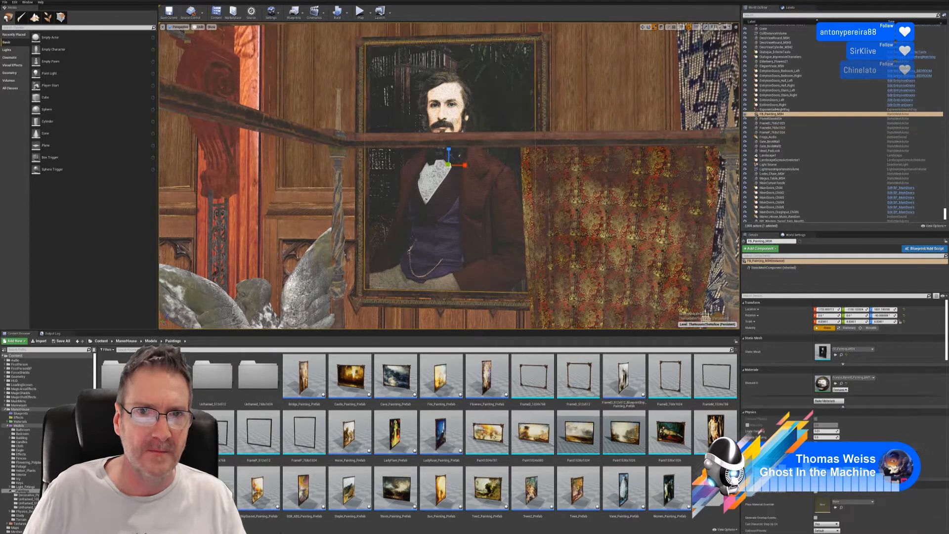
click(647, 27)
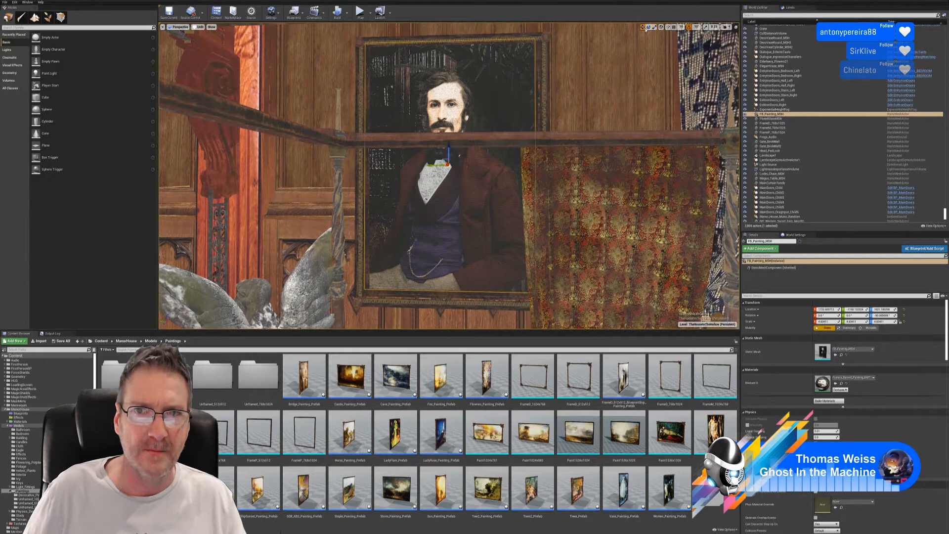
click(451, 68)
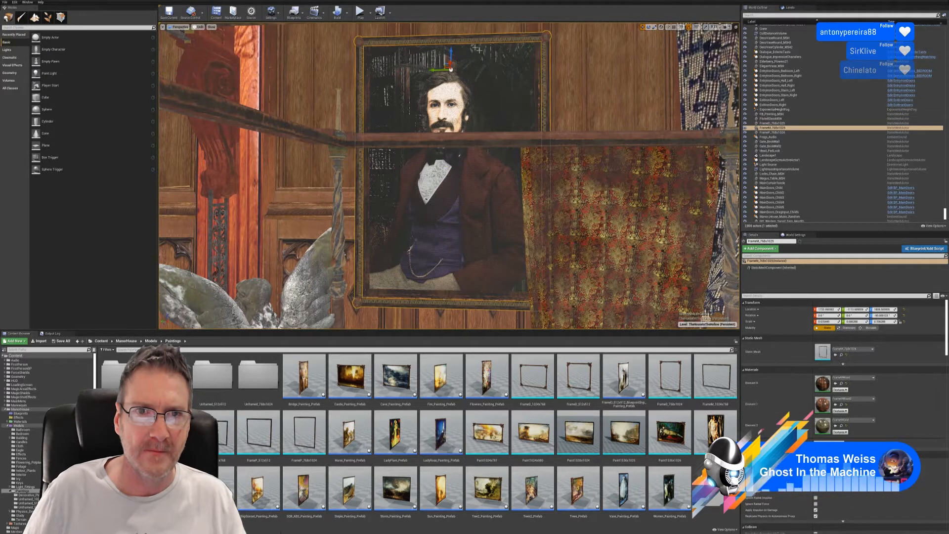
drag(458, 51, 458, 46)
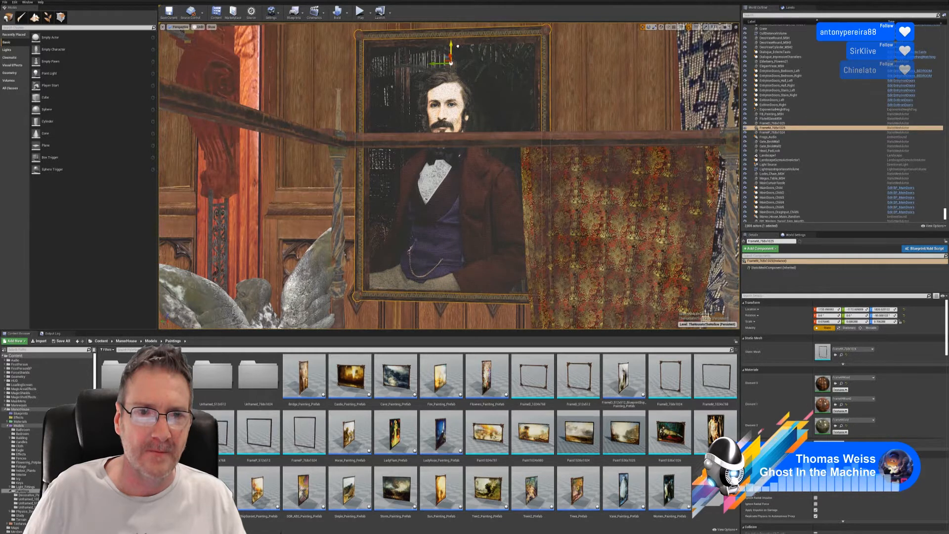
Fine-tune the ornate frame's vertical scale so it covers the portrait's top and bottom edges
click(655, 27)
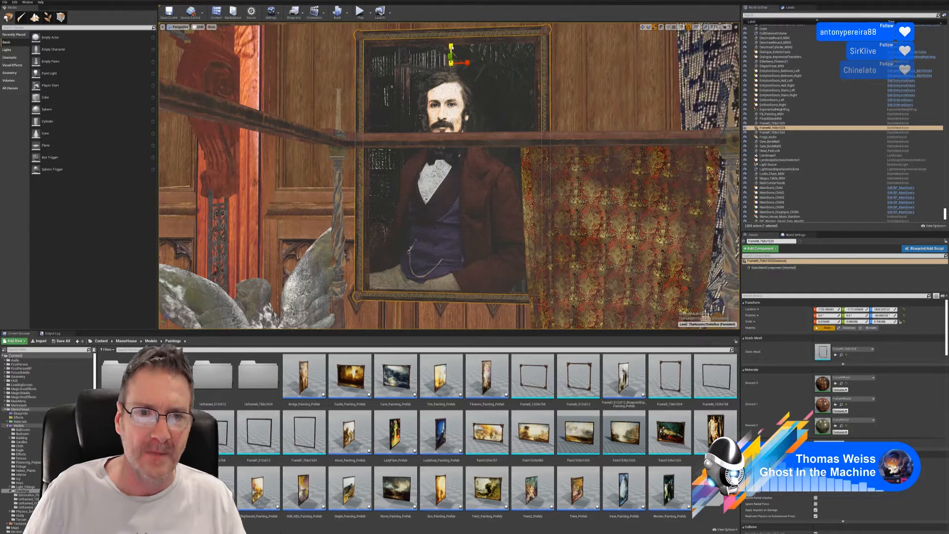
drag(451, 47, 452, 49)
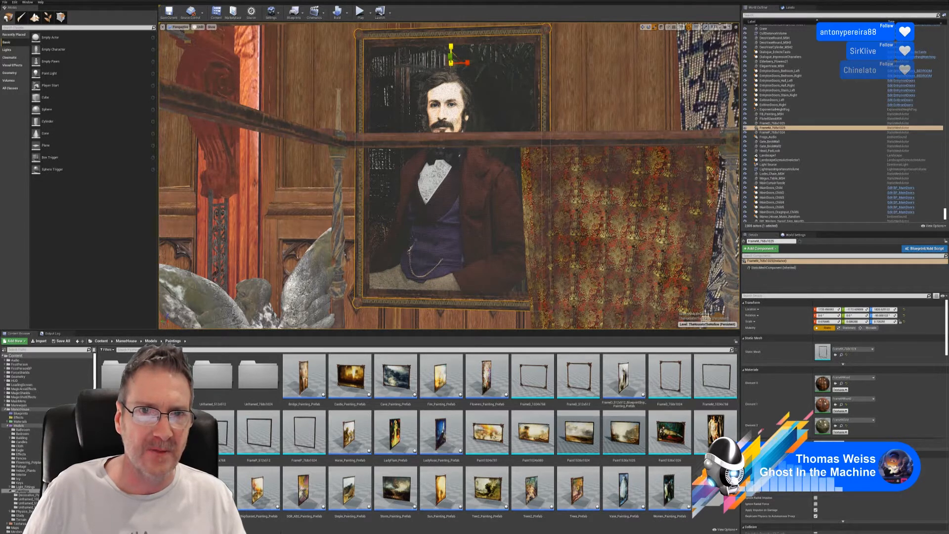
drag(451, 49, 451, 51)
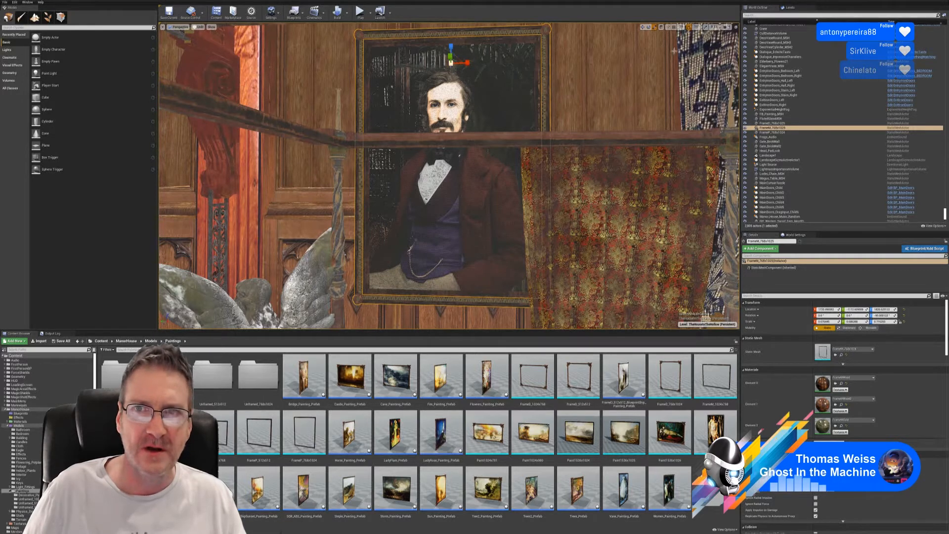
click(689, 27)
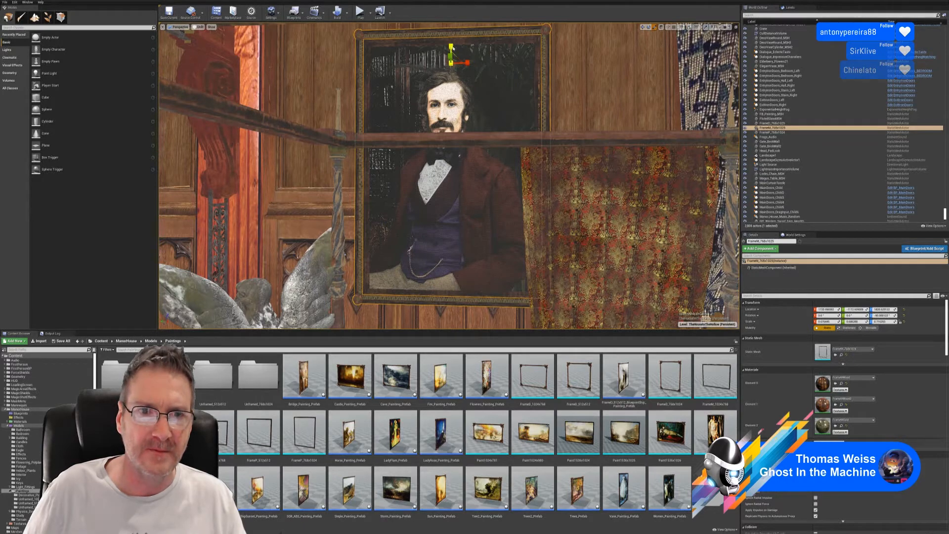
drag(453, 48, 455, 48)
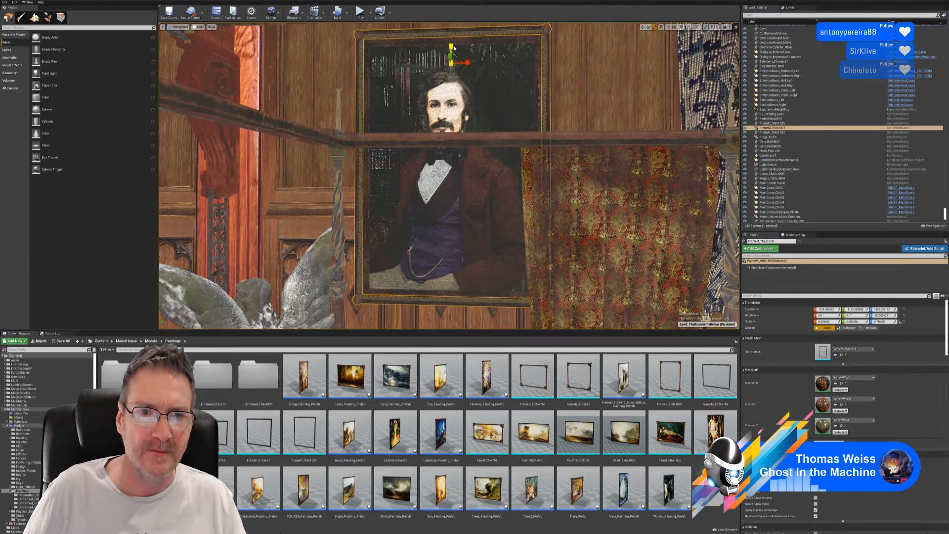
click(495, 63)
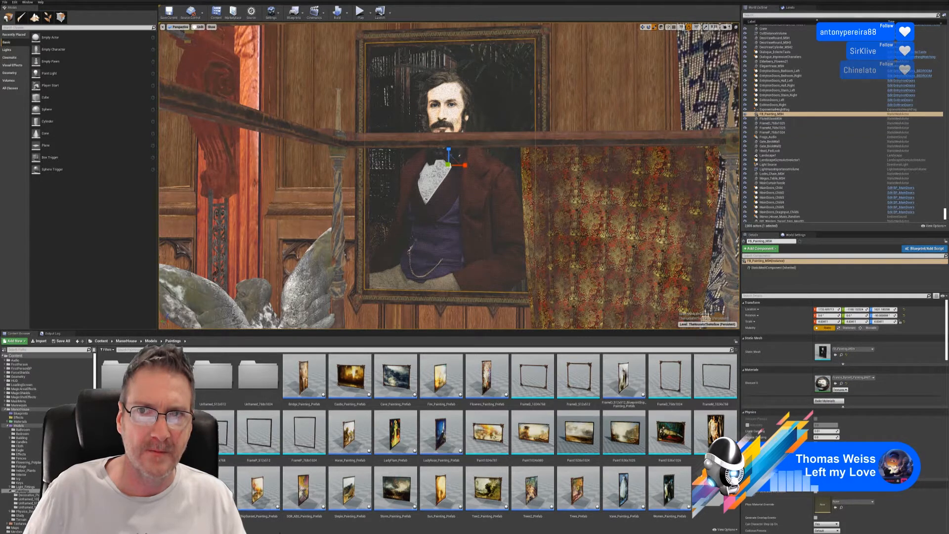
Choose a position grid snap size and readjust the ornate frame's height in very small amounts
click(682, 27)
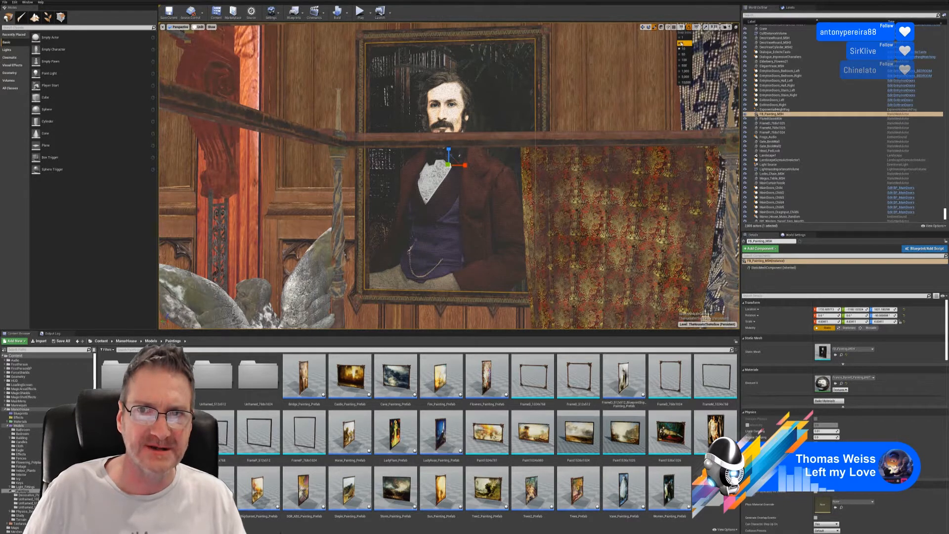
click(682, 43)
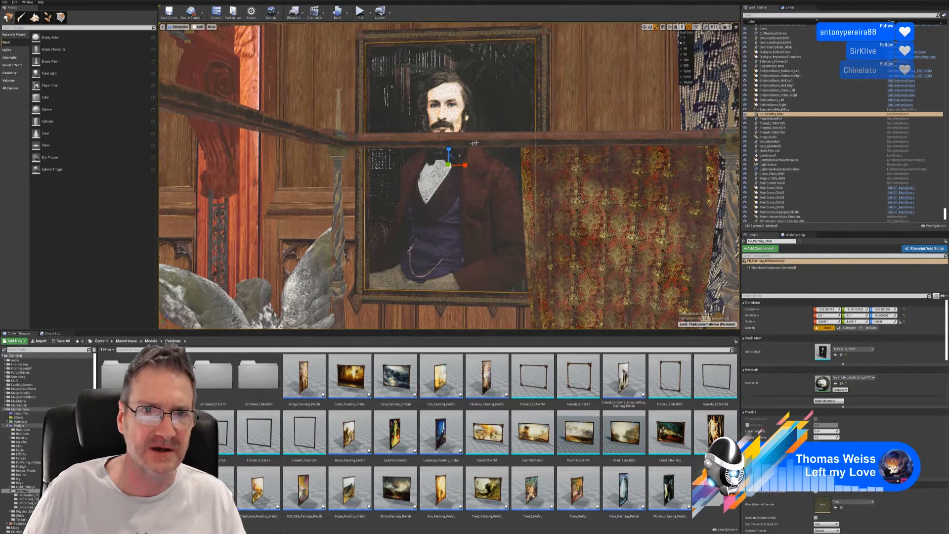
click(450, 36)
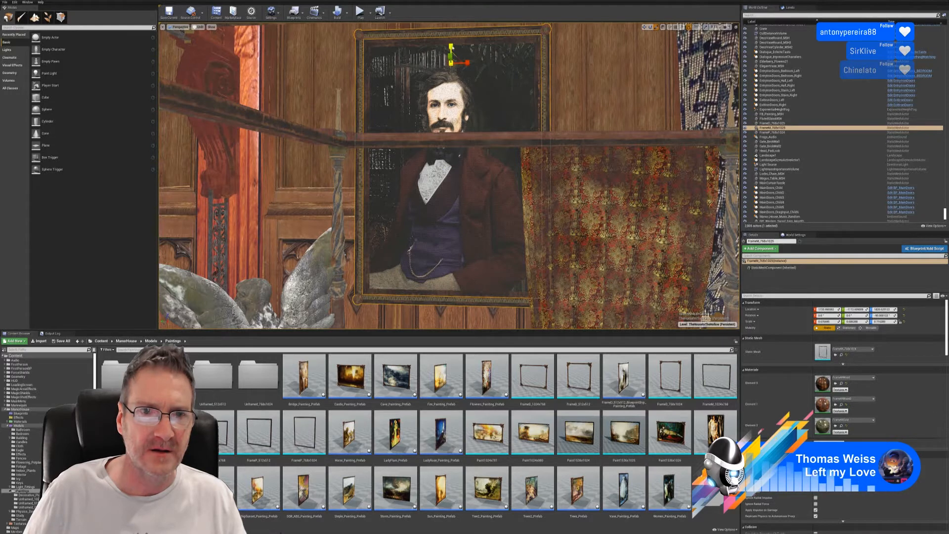
drag(451, 46, 451, 45)
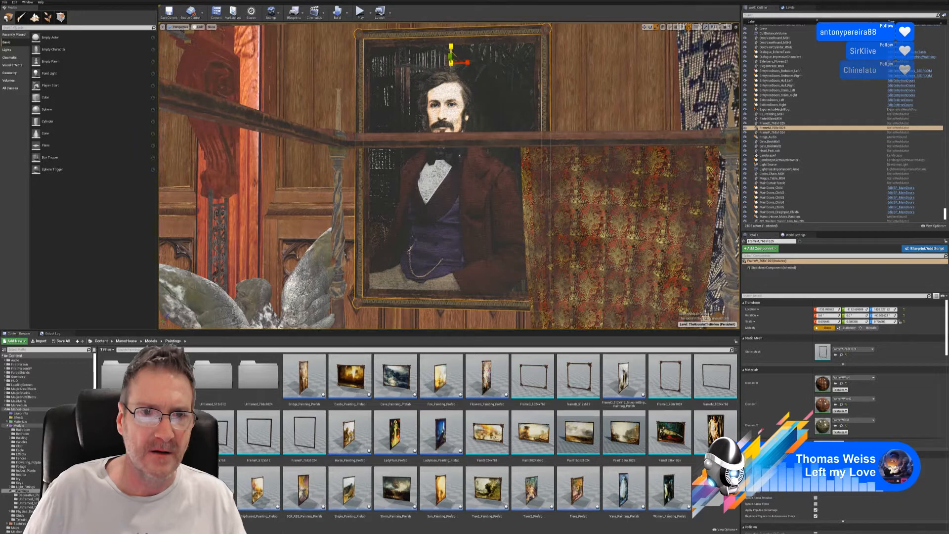
drag(451, 46, 451, 46)
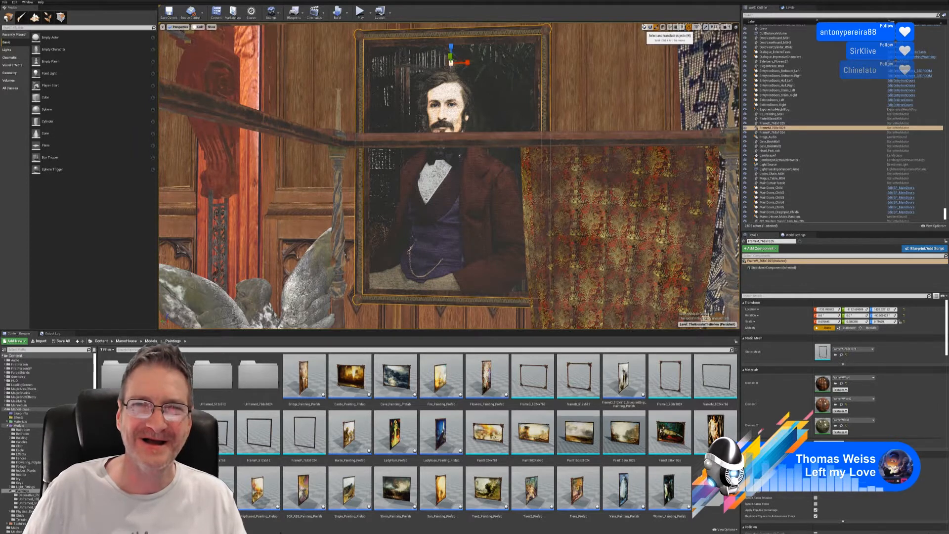
Lower the ornate frame slightly to even out its vertical margins and check its fit from the side and front
click(645, 27)
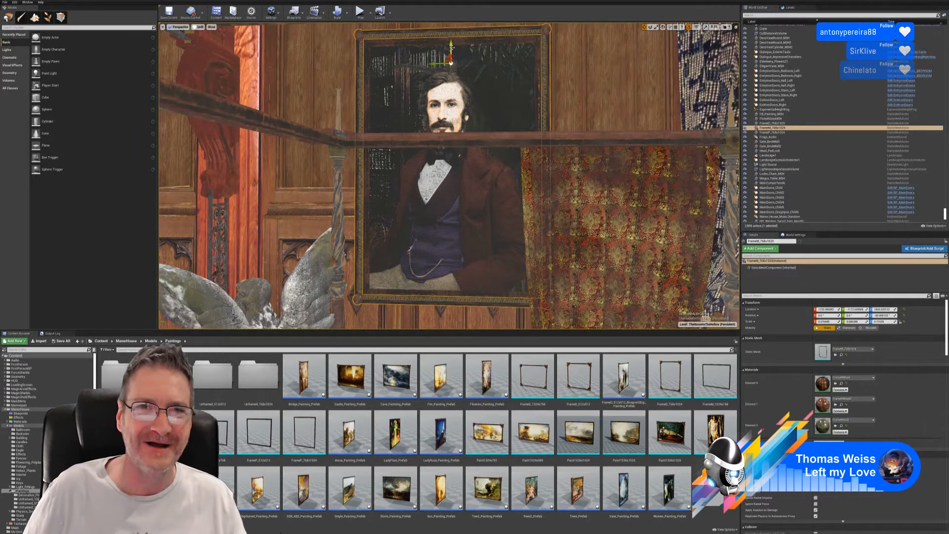
drag(451, 47, 454, 51)
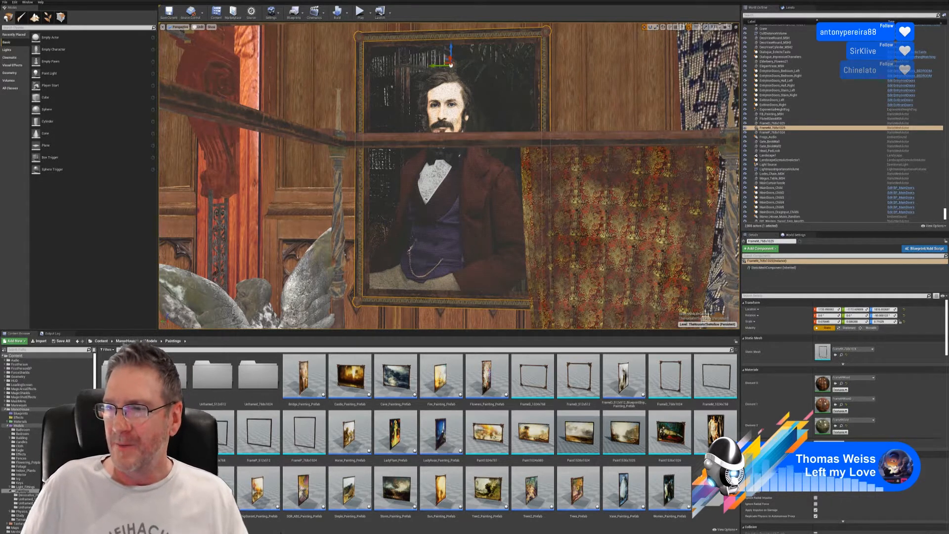
right_drag(449, 176, 410, 146)
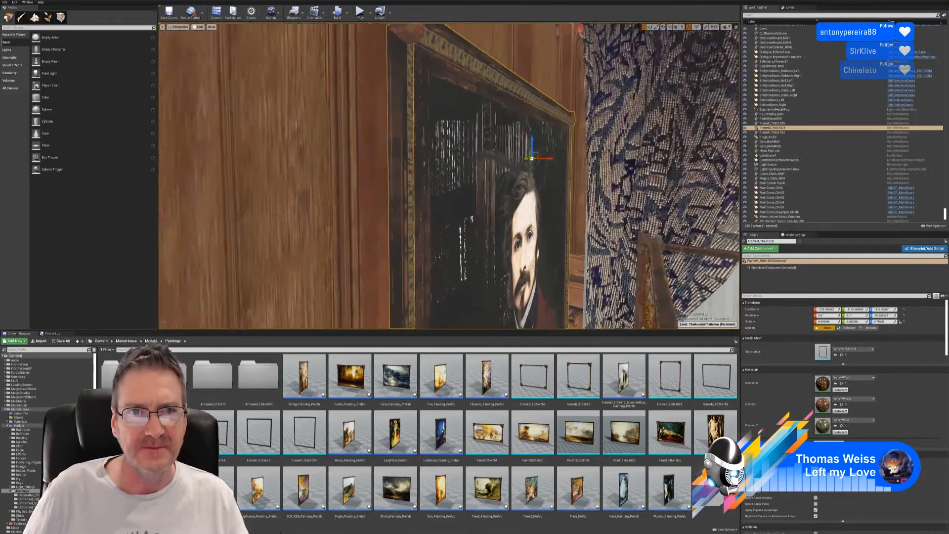
mouse_move(449, 176)
right_down()
mouse_move(427, 173)
mouse_move(500, 173)
mouse_move(425, 181)
mouse_move(524, 174)
mouse_move(514, 242)
mouse_move(426, 163)
mouse_move(474, 188)
mouse_move(432, 168)
mouse_move(445, 190)
mouse_move(440, 176)
mouse_move(515, 170)
mouse_move(546, 182)
right_up()
mouse_move(613, 145)
right_down()
mouse_move(596, 143)
mouse_move(613, 144)
right_up()
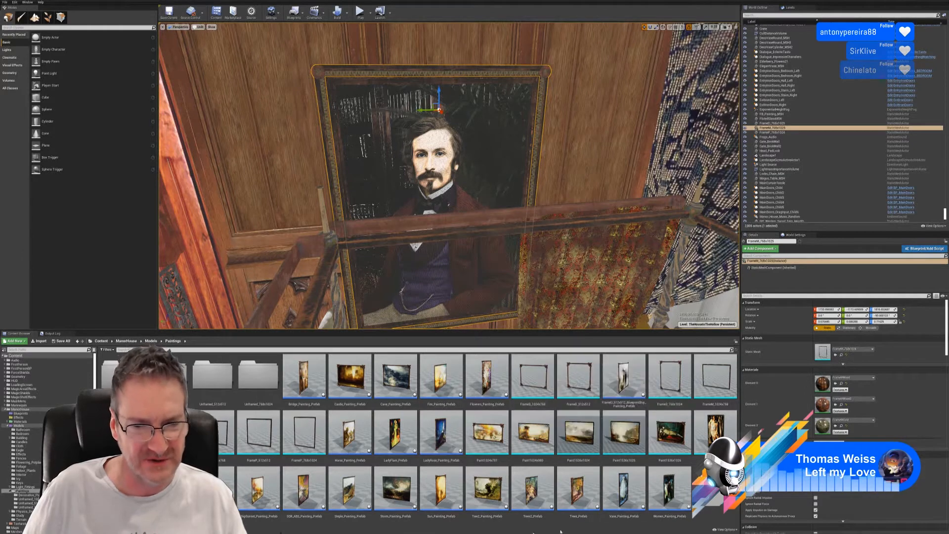
Place the frame with carved corner ornaments over the portrait and rotate it a quarter turn to lie parallel to the wall
drag(669, 378, 502, 233)
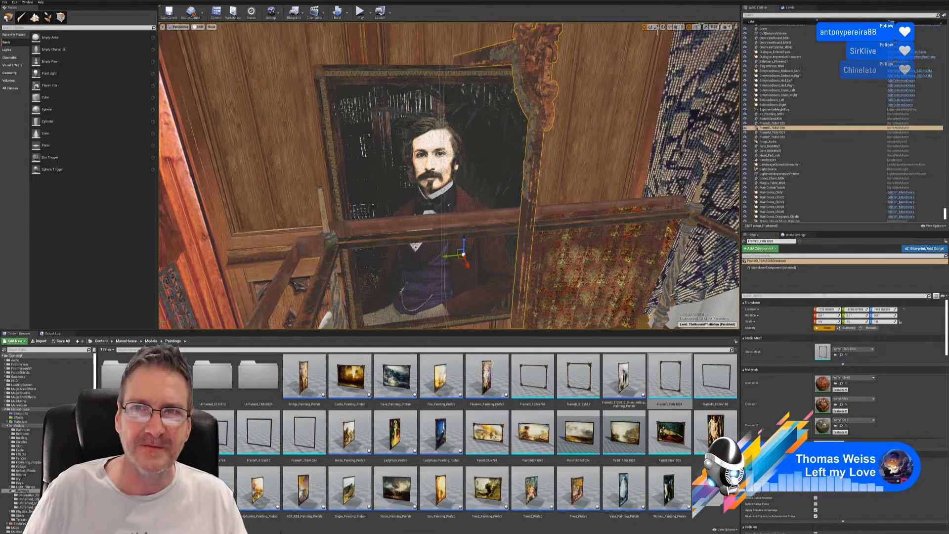
click(651, 27)
right_drag(590, 167, 566, 168)
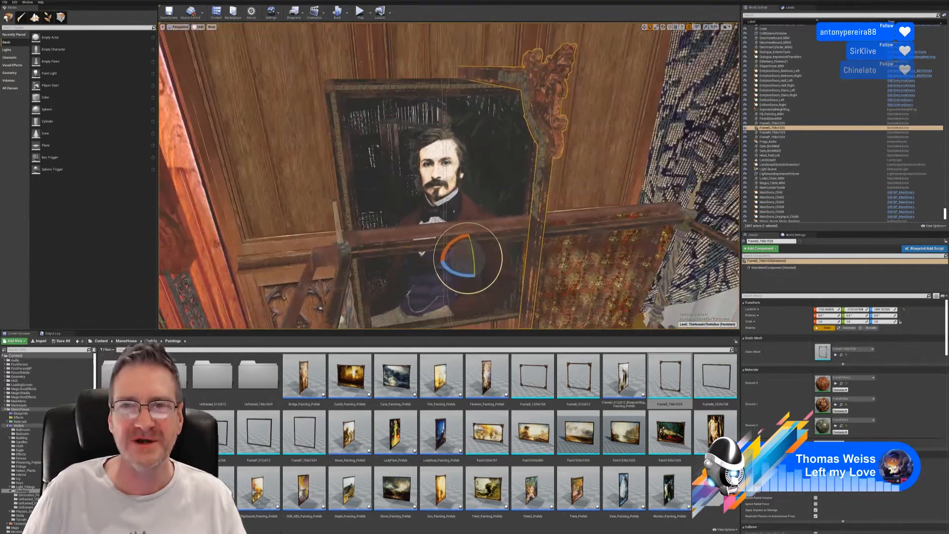
drag(449, 270, 477, 267)
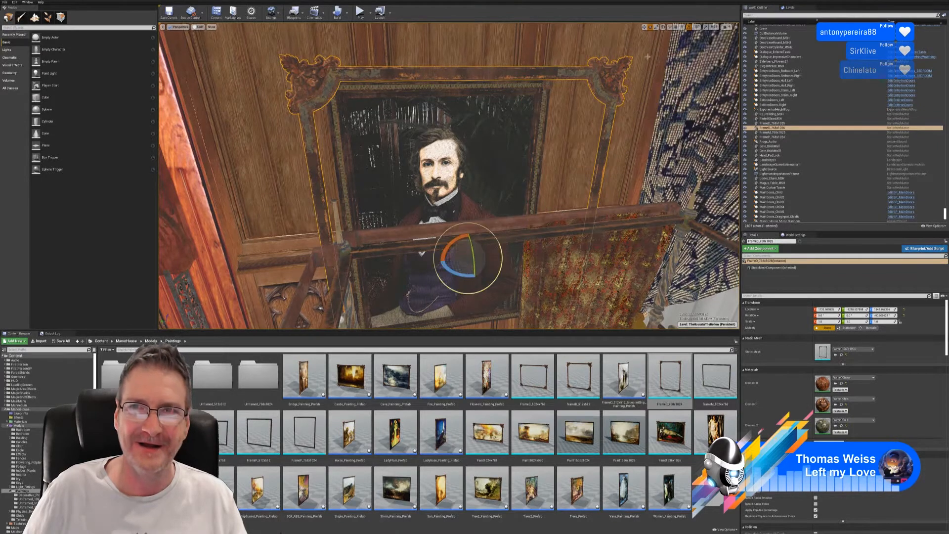
Shift the carved-corner frame sideways along the wall and scale it down uniformly to roughly the portrait's width
click(644, 27)
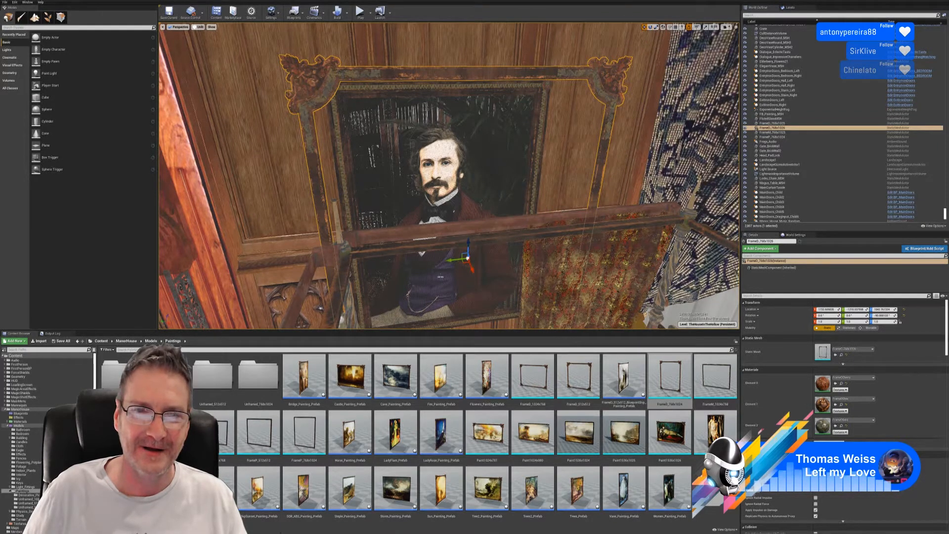
drag(452, 260, 423, 264)
right_drag(423, 264, 459, 236)
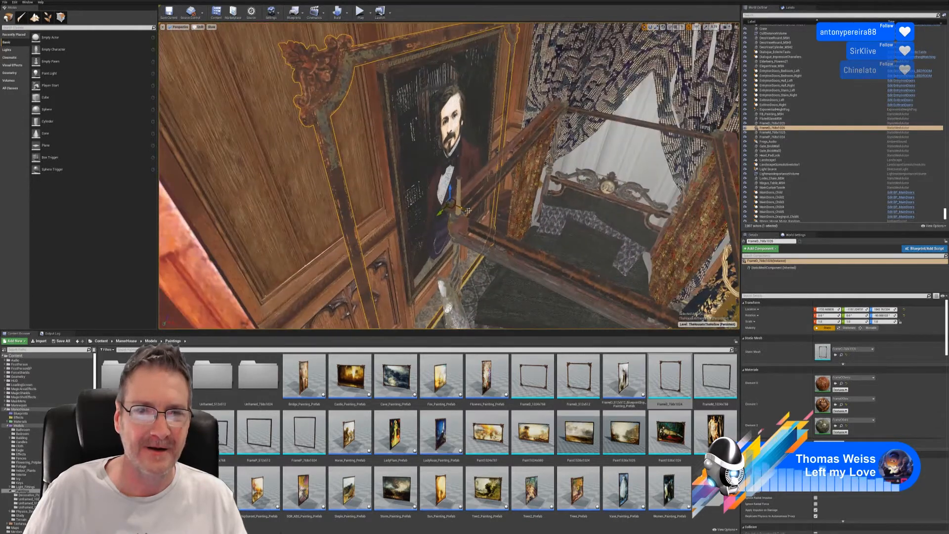
click(656, 27)
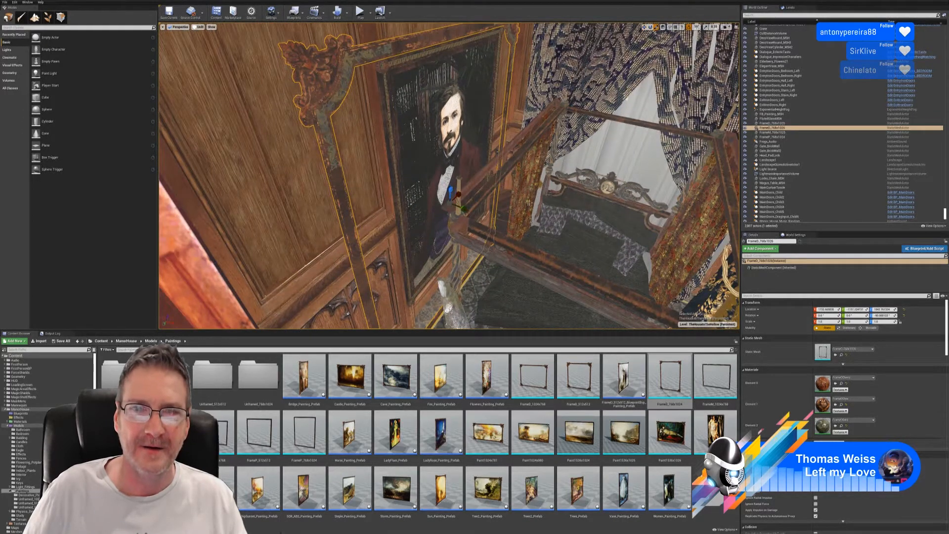
drag(450, 203, 444, 228)
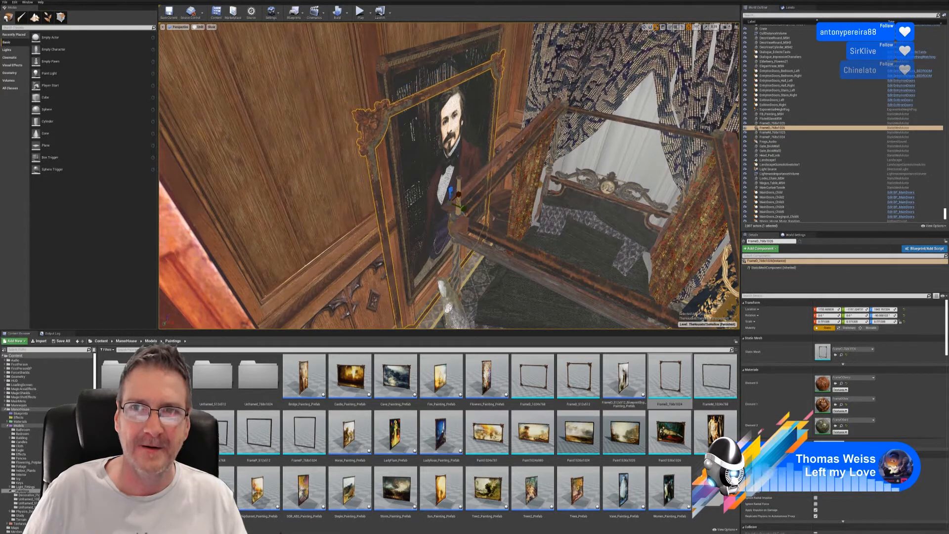
Raise the carved-corner frame to the portrait's height and shift it sideways to centre it around the painting
click(645, 27)
click(645, 28)
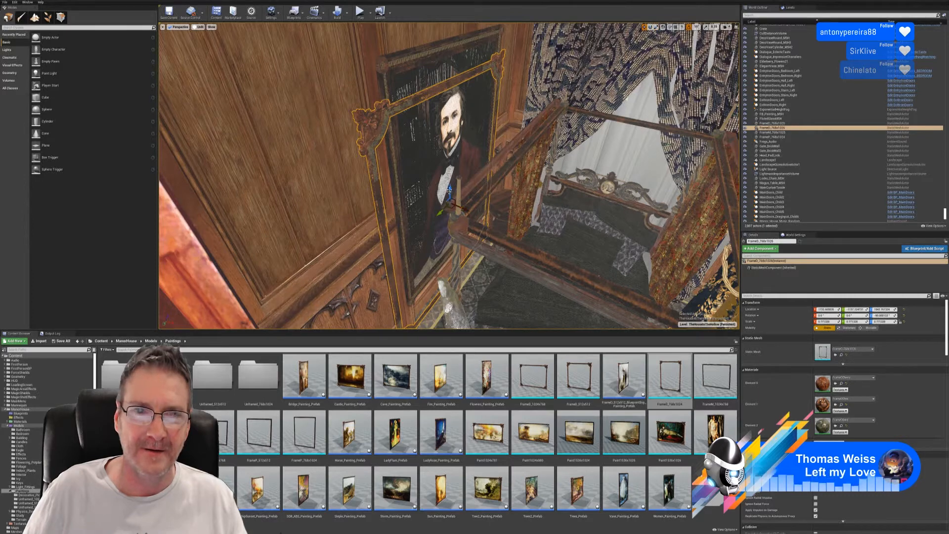
drag(449, 195, 449, 163)
key(d)
right_drag(454, 187, 398, 181)
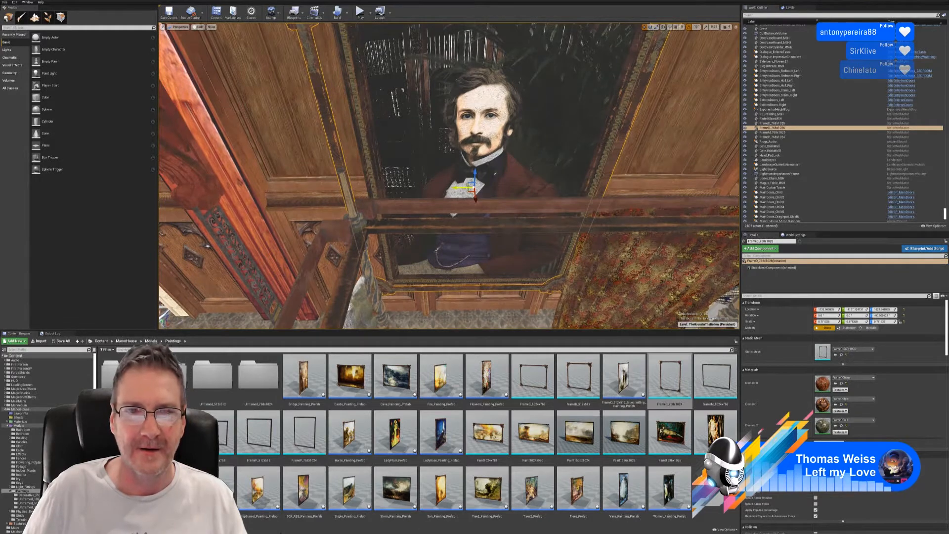
drag(454, 187, 474, 184)
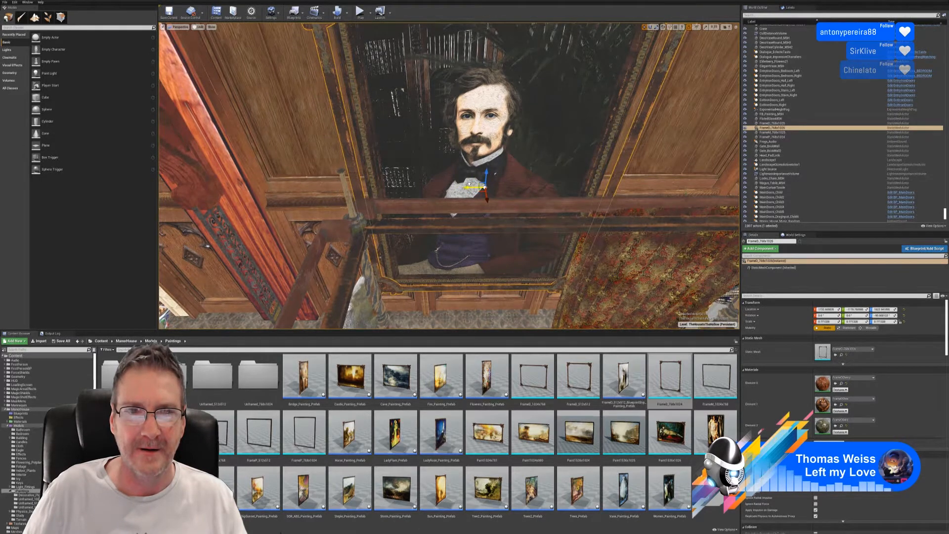
Adjust the carved-corner frame's depth against the portrait and wall, and check its fit from above and the front
key(q)
right_drag(474, 183, 549, 188)
key(w)
key(a)
key(d)
right_drag(579, 297, 498, 284)
drag(478, 214, 487, 213)
key(ctrl+z)
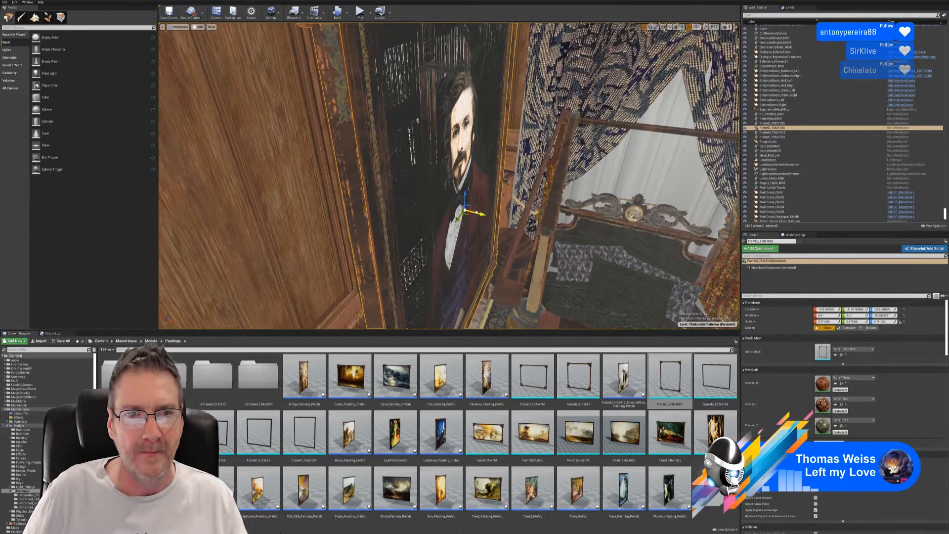
right_drag(487, 214, 449, 271)
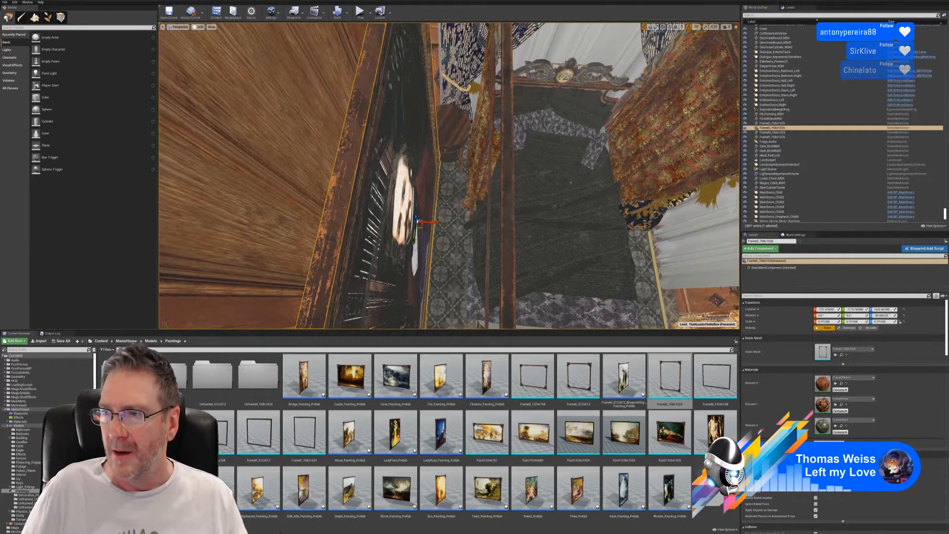
key(f)
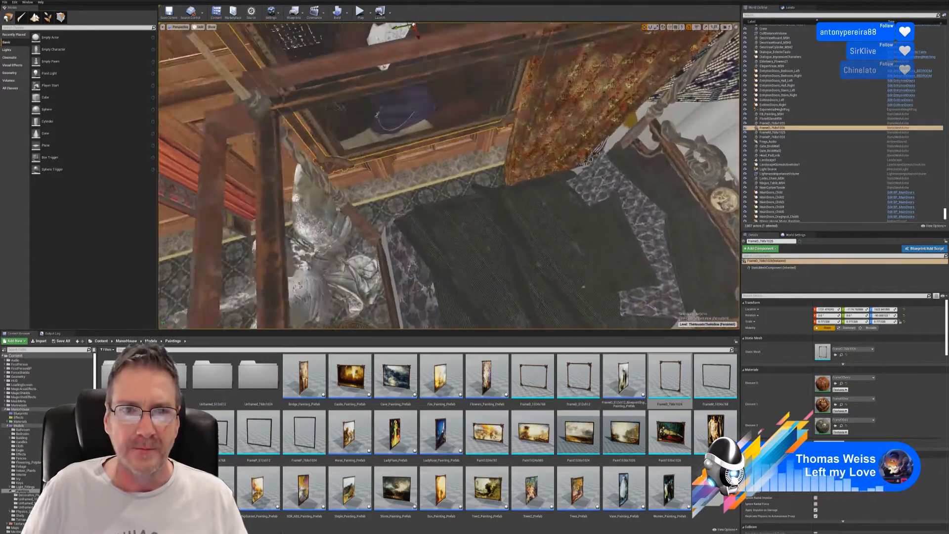
right_drag(449, 176, 452, 237)
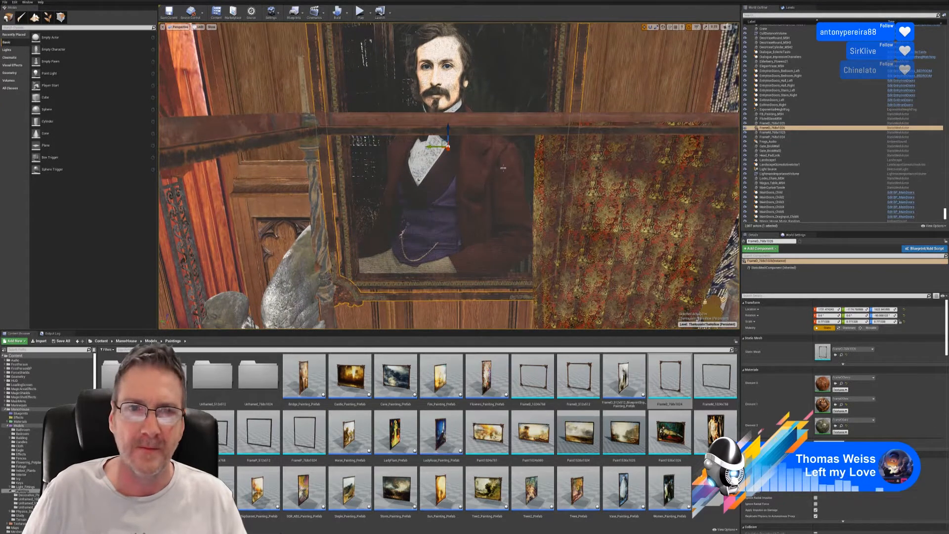
right_drag(503, 168, 506, 143)
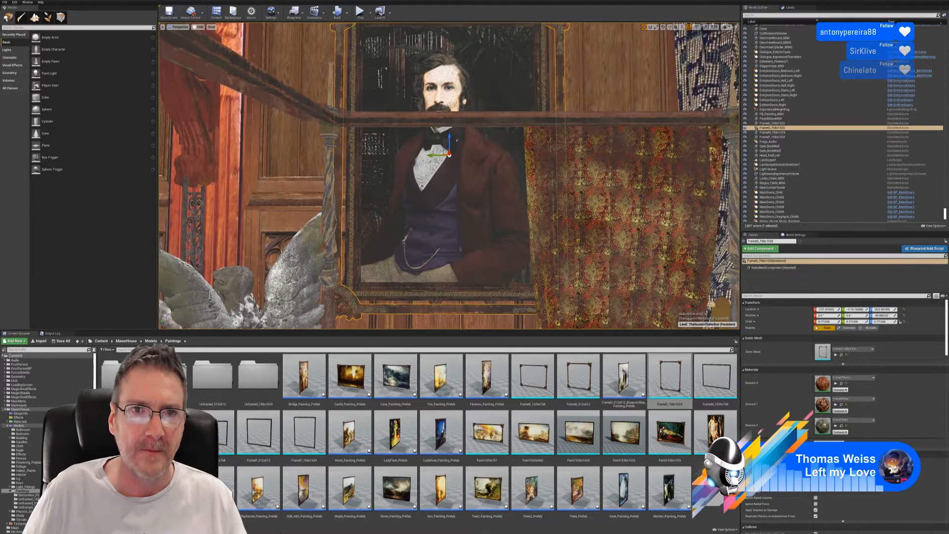
Raise the carved-corner frame slightly to even out its vertical fit around the portrait
right_drag(450, 176, 449, 160)
key(s)
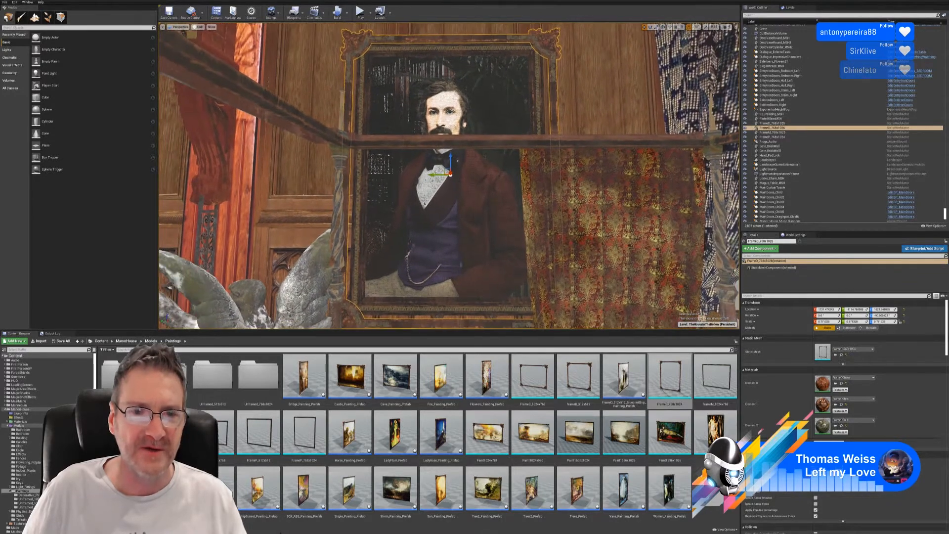
right_drag(449, 161, 446, 165)
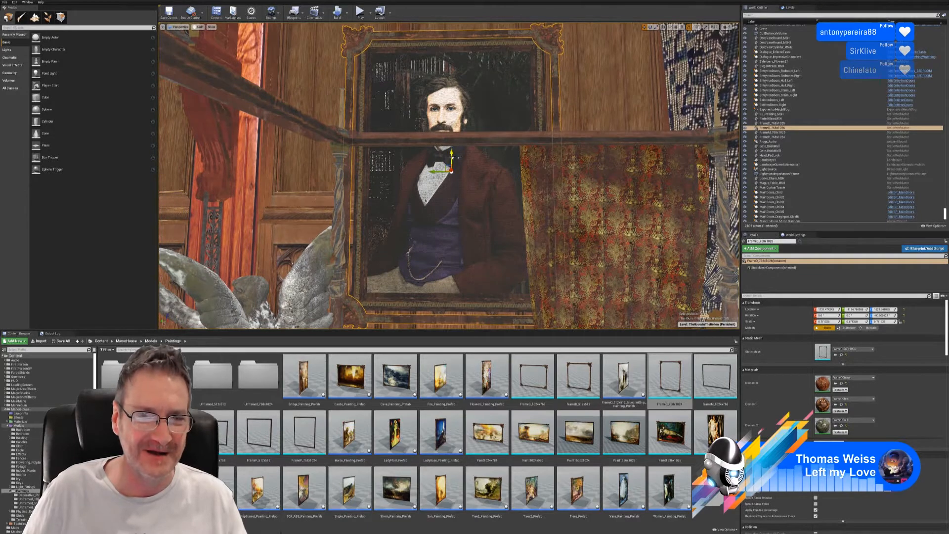
drag(451, 157, 465, 155)
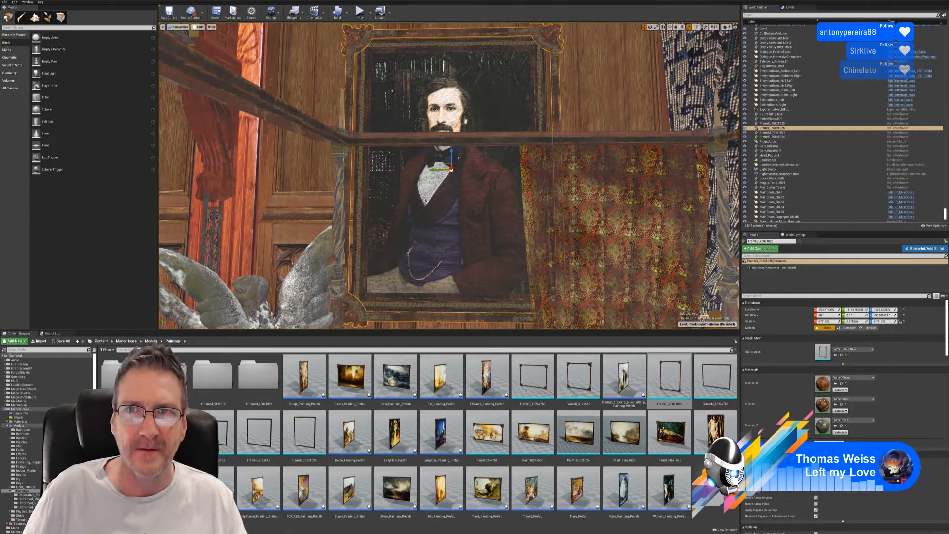
Scale the carved-corner frame down slightly and uniformly so it fits more closely around the portrait
click(656, 27)
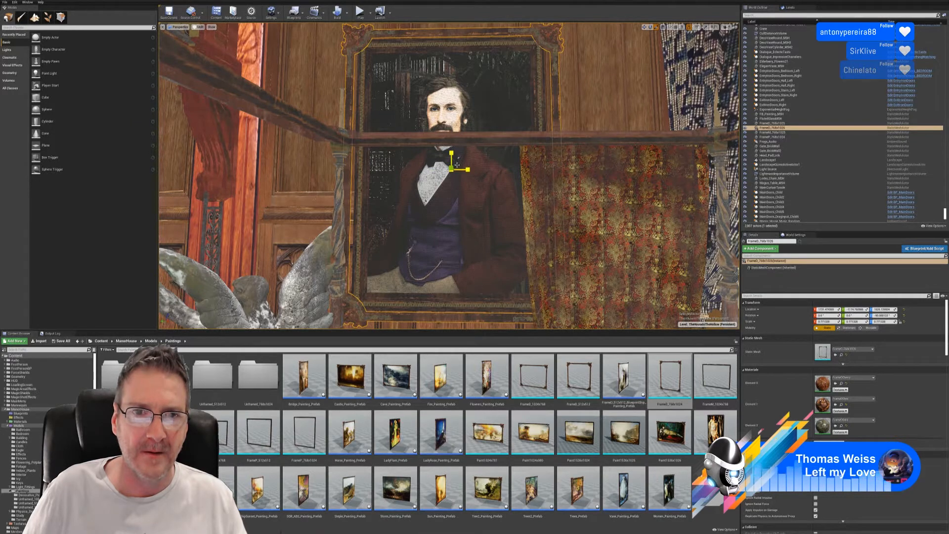
mouse_move(455, 164)
right_down()
mouse_move(428, 175)
mouse_move(470, 173)
mouse_move(464, 166)
right_up()
key(s)
key(w)
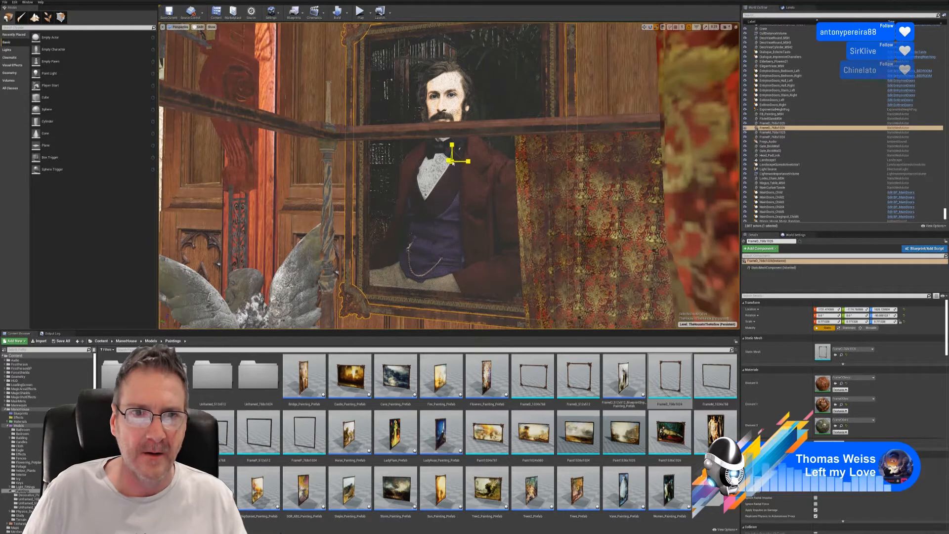
drag(453, 163, 453, 165)
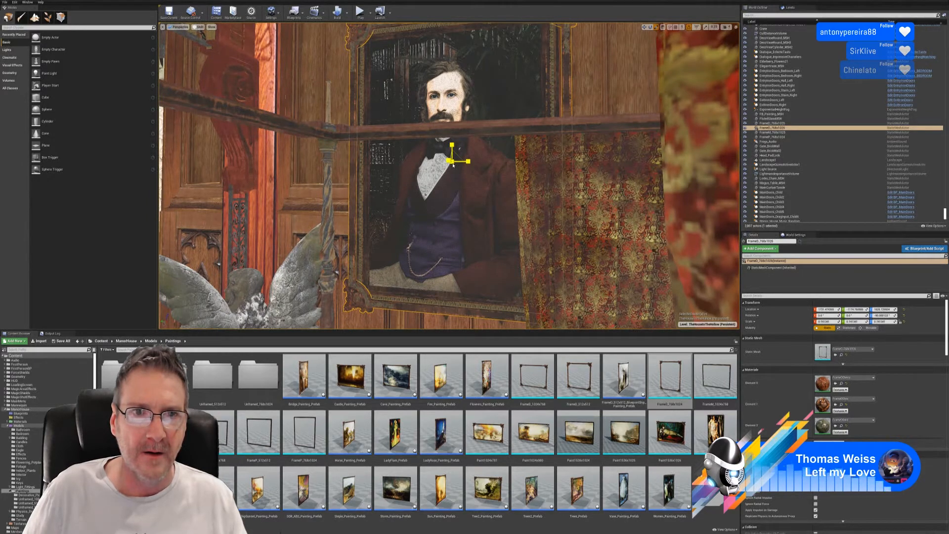
Shift the carved-corner frame slightly sideways along the wall to re-centre it around the painting
click(453, 166)
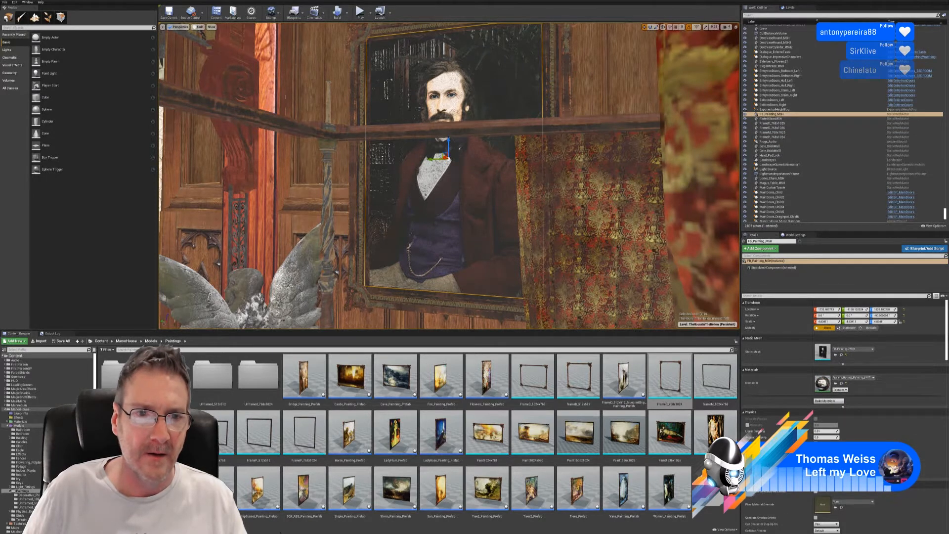
click(351, 292)
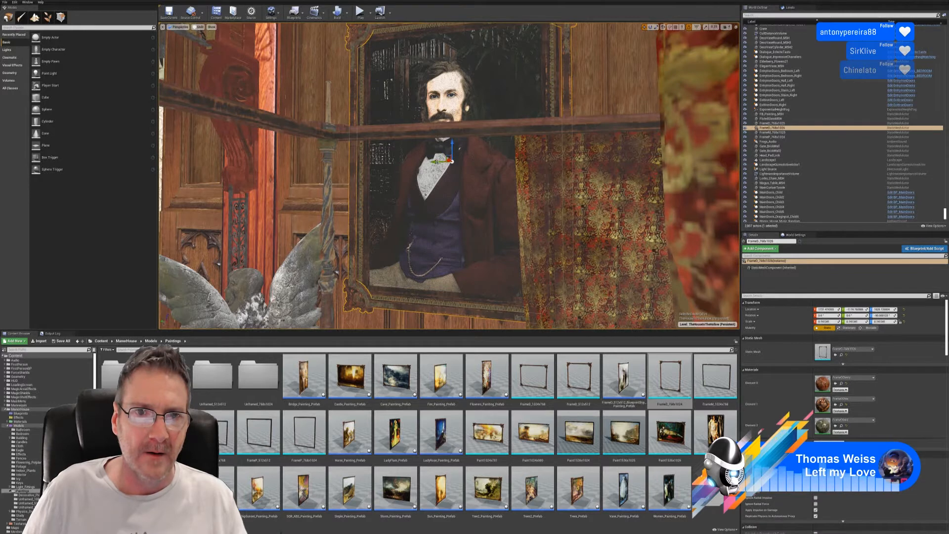
drag(437, 162, 434, 164)
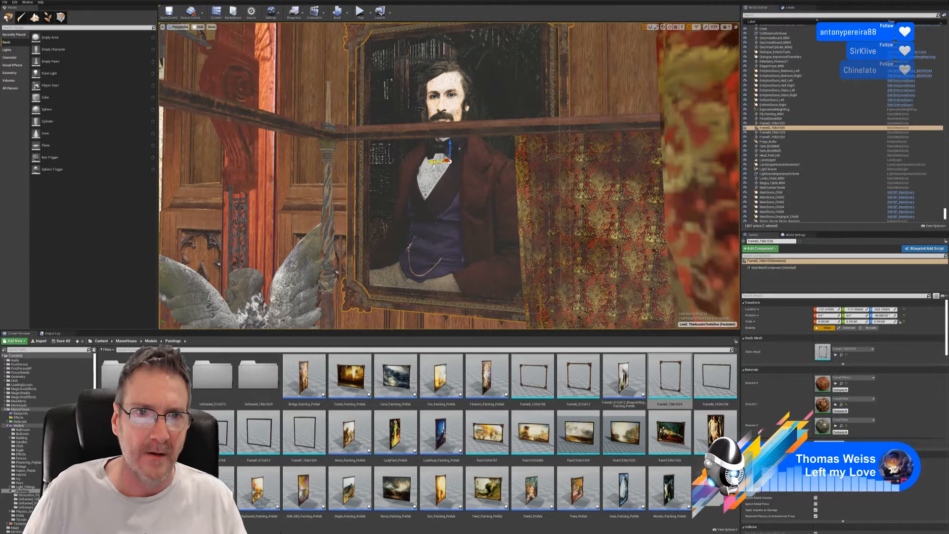
Check the carved-corner frame's edges up close and stretch it slightly along its width
key(w)
mouse_move(434, 166)
right_down()
mouse_move(444, 195)
mouse_move(456, 146)
mouse_move(447, 203)
mouse_move(437, 211)
right_up()
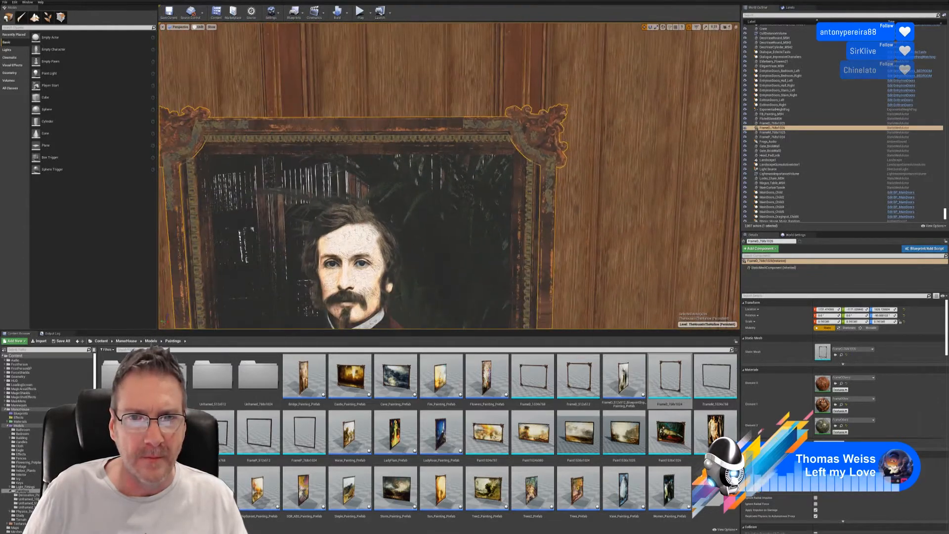
right_drag(449, 176, 410, 221)
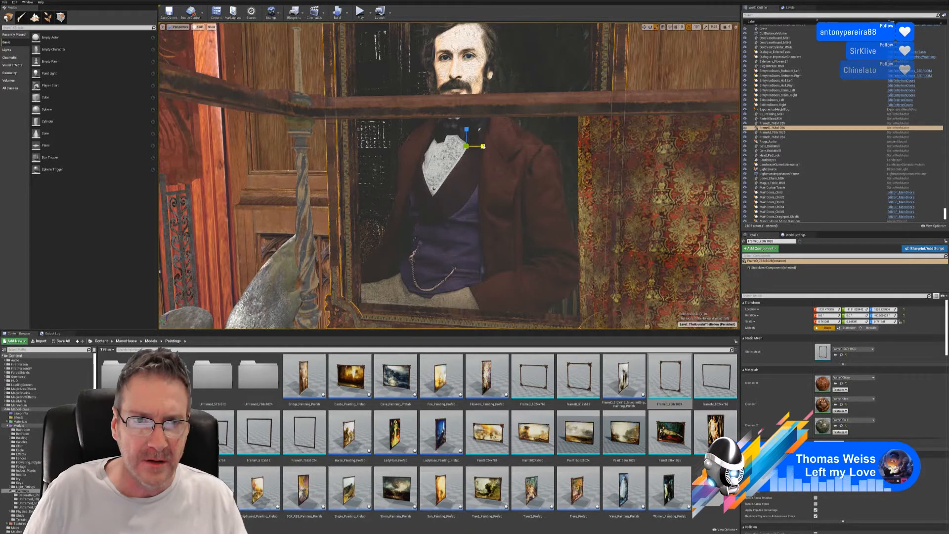
drag(483, 146, 495, 146)
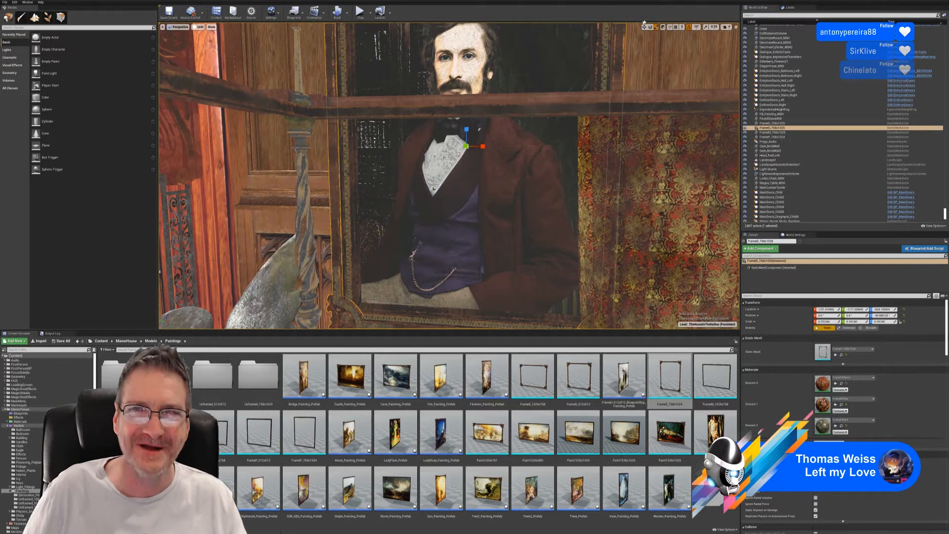
click(645, 28)
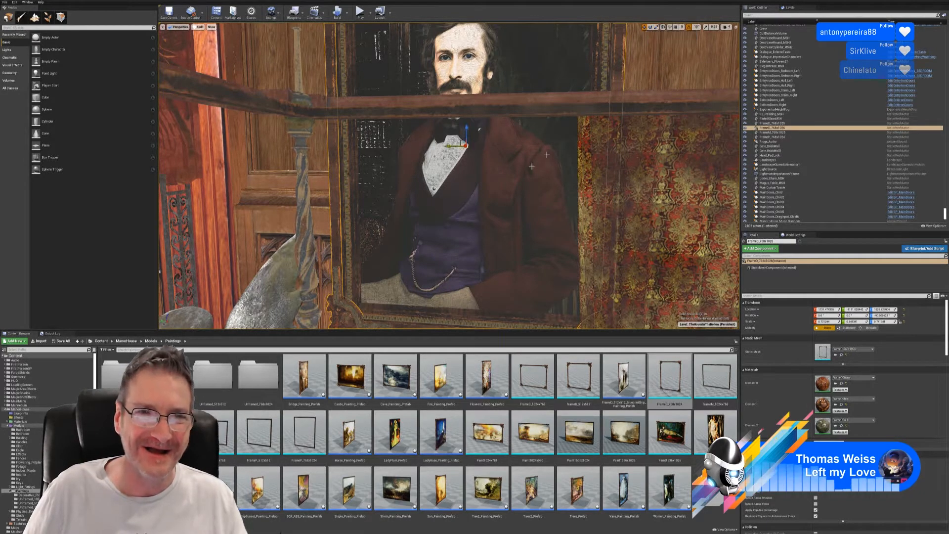
Place the FB_NamePlaque_MSH mesh from the Bedroom models folder on the wall panelling below the portrait
mouse_move(568, 148)
right_down()
mouse_move(474, 150)
mouse_move(549, 150)
mouse_move(509, 153)
mouse_move(512, 208)
mouse_move(618, 205)
mouse_move(586, 69)
right_up()
mouse_move(573, 179)
right_down()
mouse_move(704, 205)
mouse_move(714, 218)
mouse_move(609, 206)
mouse_move(628, 228)
mouse_move(558, 222)
mouse_move(608, 271)
mouse_move(618, 299)
mouse_move(599, 290)
right_up()
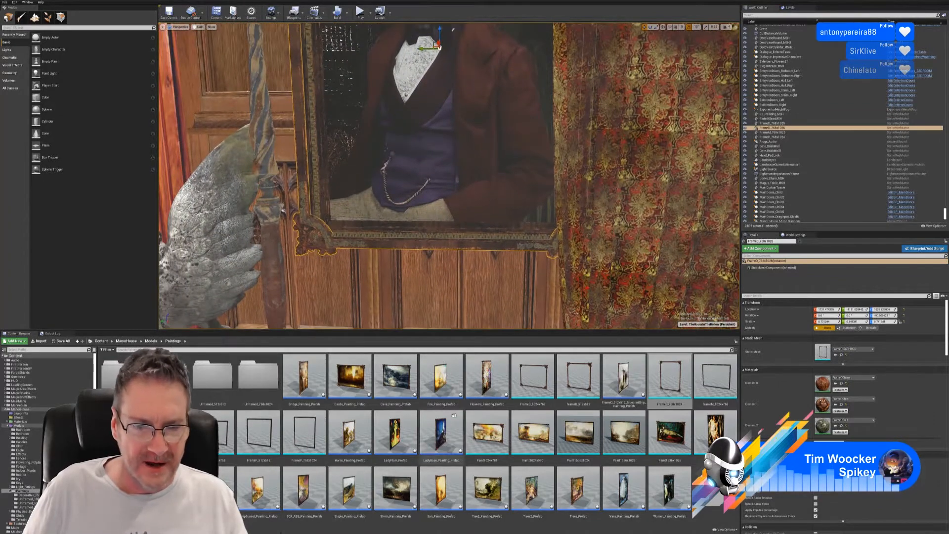
click(26, 434)
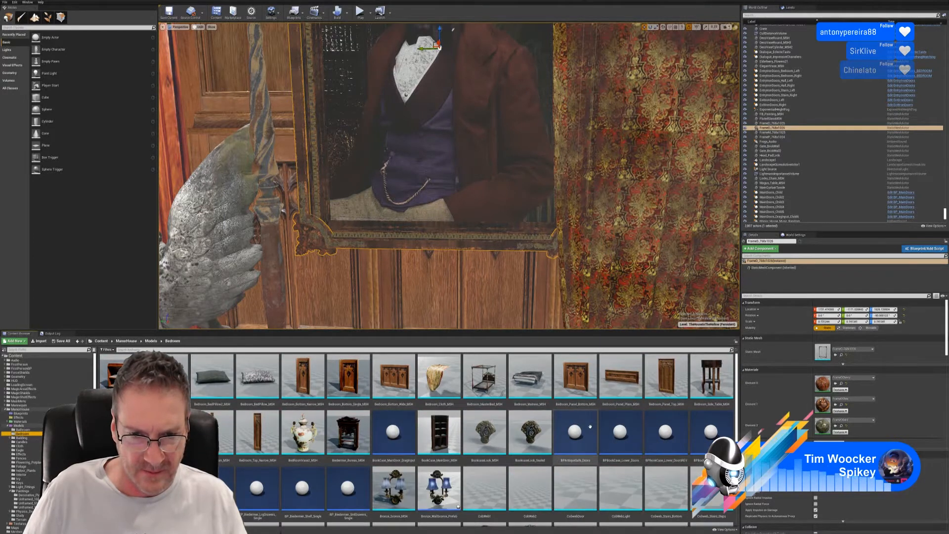
scroll(585, 443, down, 3)
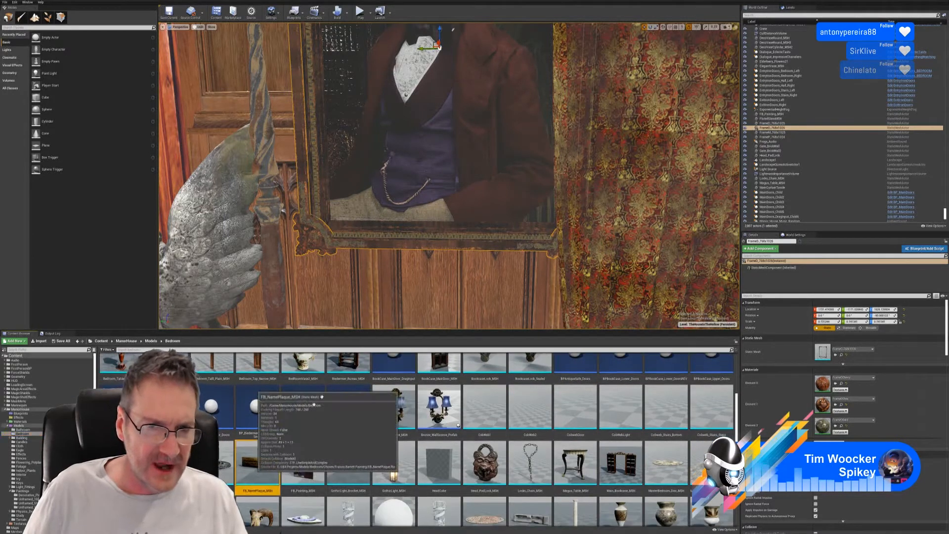
drag(255, 469, 442, 278)
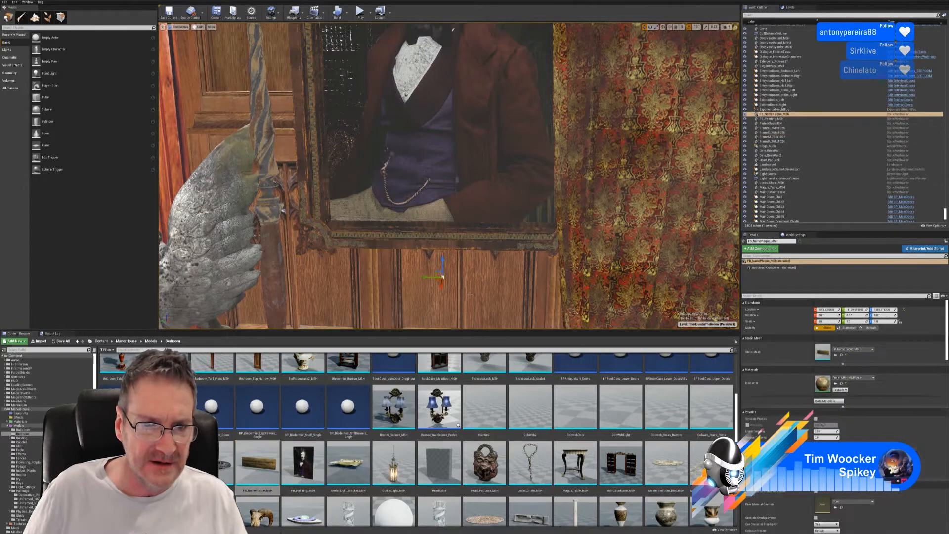
Rotate the name plaque a quarter turn about its vertical axis to lie parallel to the portrait wall
mouse_move(479, 291)
right_down()
mouse_move(470, 291)
mouse_move(487, 290)
mouse_move(470, 292)
right_up()
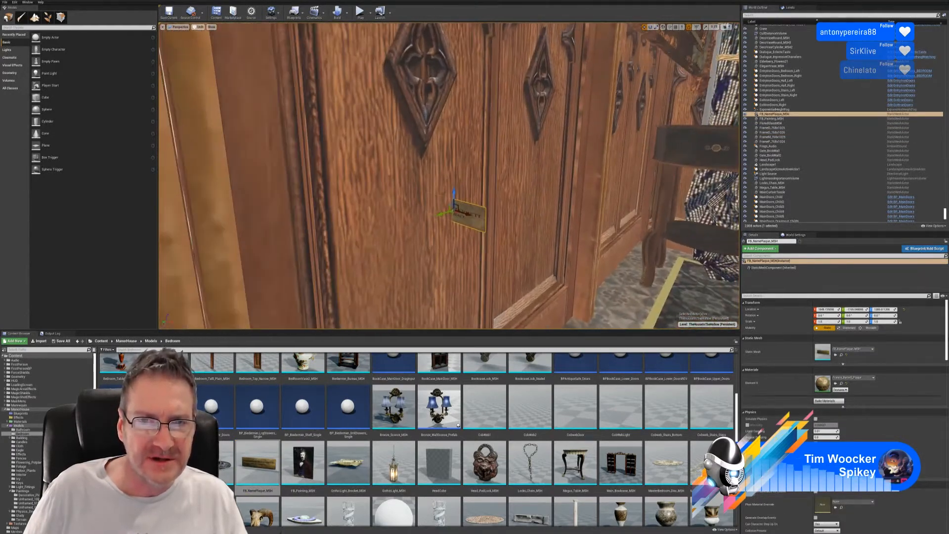
click(650, 27)
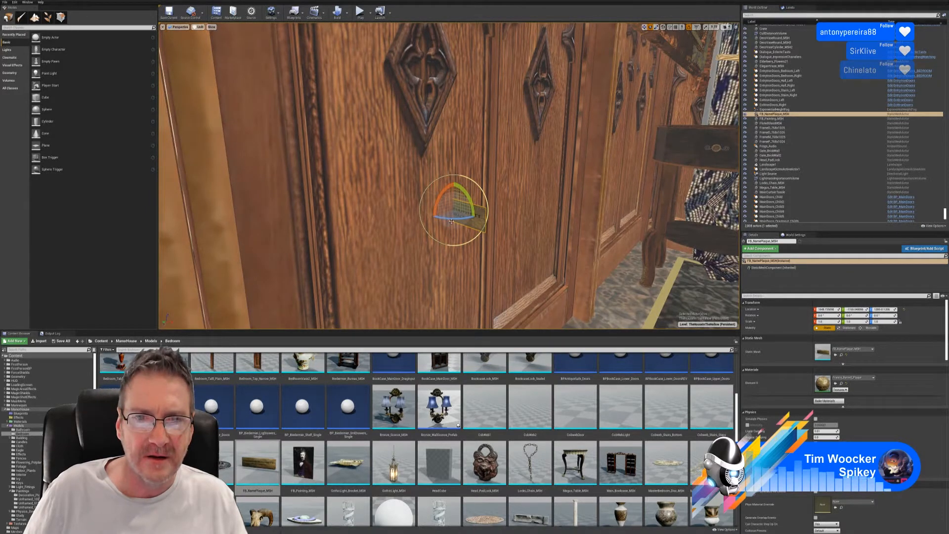
drag(448, 224, 522, 240)
right_drag(494, 234, 425, 242)
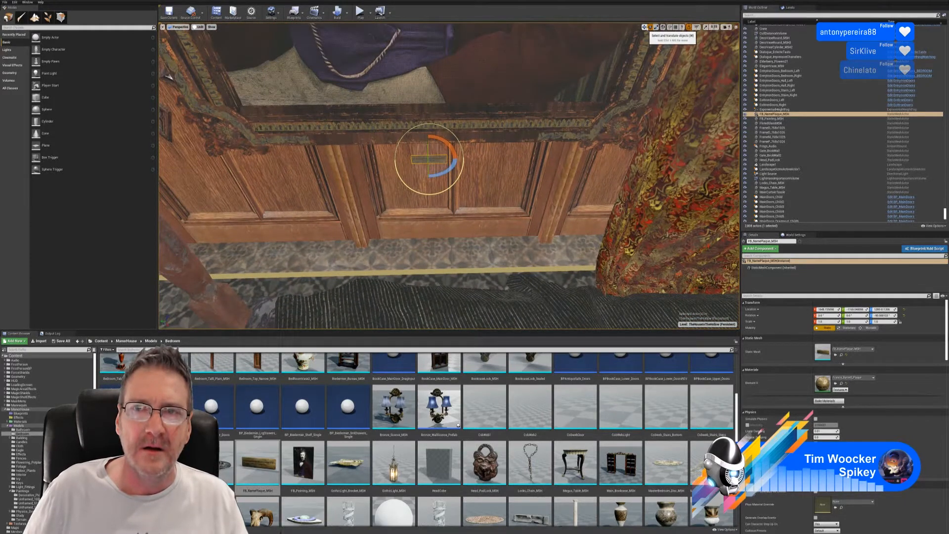
Raise the name plaque towards the frame's bottom rail and pull it out in front of the painting
click(645, 27)
drag(429, 147, 444, 99)
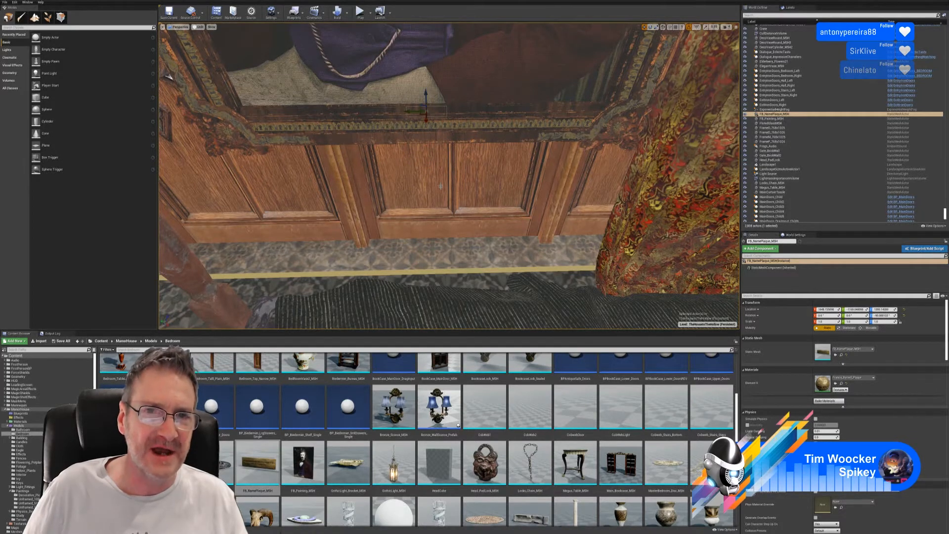
mouse_move(441, 186)
right_down()
mouse_move(415, 183)
mouse_move(462, 170)
right_up()
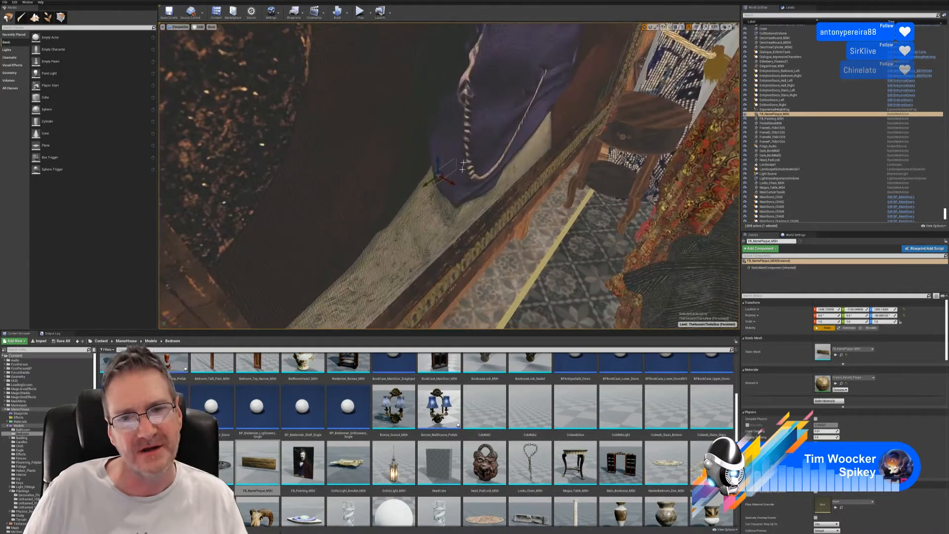
drag(451, 180, 570, 194)
mouse_move(586, 180)
right_down()
mouse_move(575, 182)
mouse_move(586, 180)
right_up()
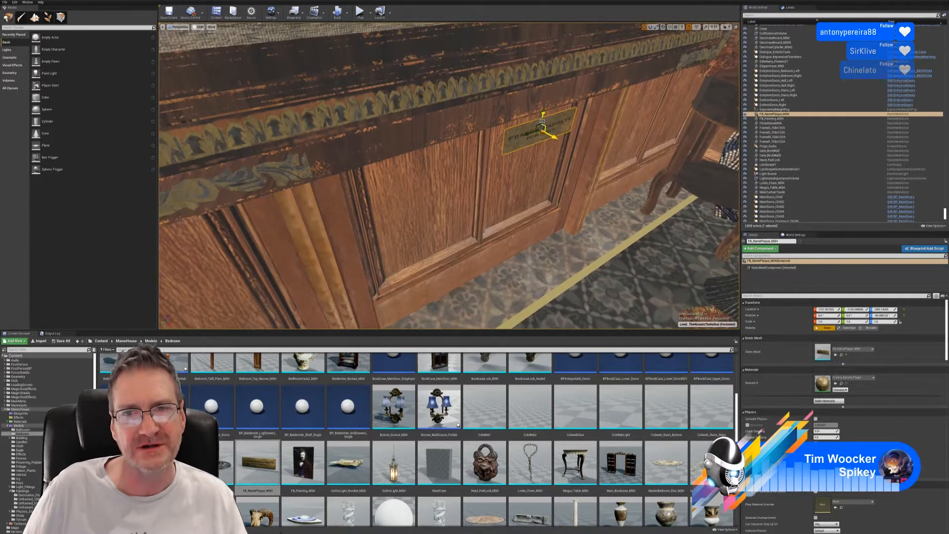
Raise the name plaque onto the outer frame's bottom rail and shift it sideways to centre it
drag(543, 116, 559, 89)
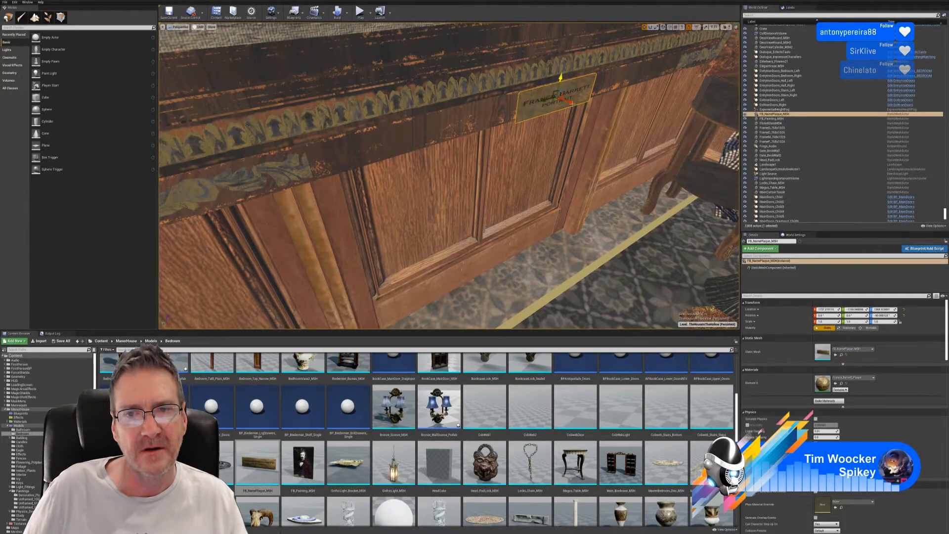
mouse_move(558, 89)
right_down()
mouse_move(496, 95)
mouse_move(493, 59)
mouse_move(503, 58)
right_up()
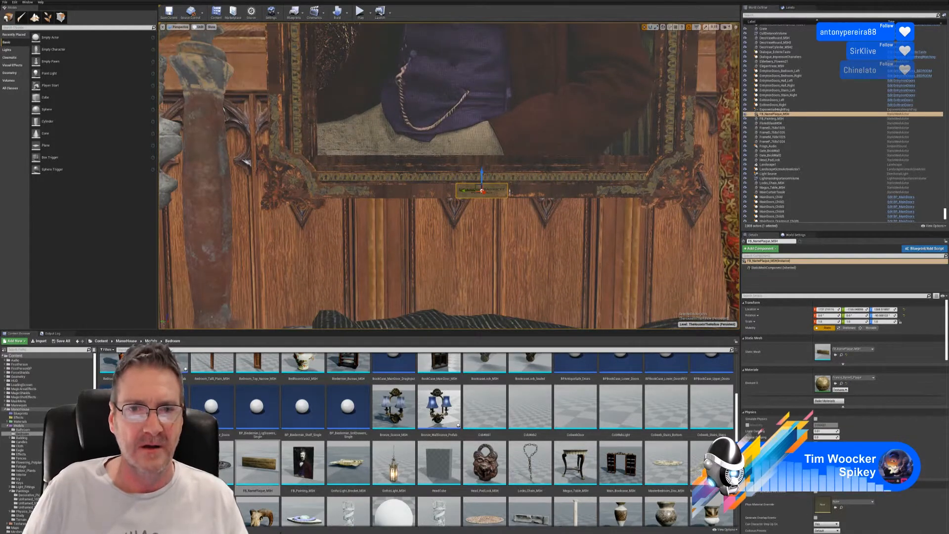
drag(468, 191, 470, 191)
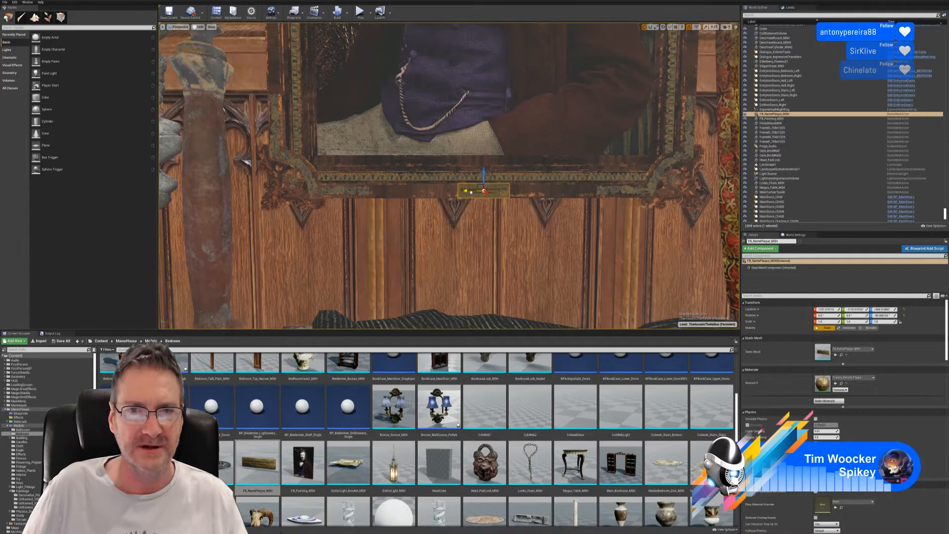
Push the name plaque back against the frame's bottom rail, deselect it, and check the portrait from several angles
mouse_move(484, 207)
right_down()
mouse_move(572, 228)
mouse_move(494, 193)
right_up()
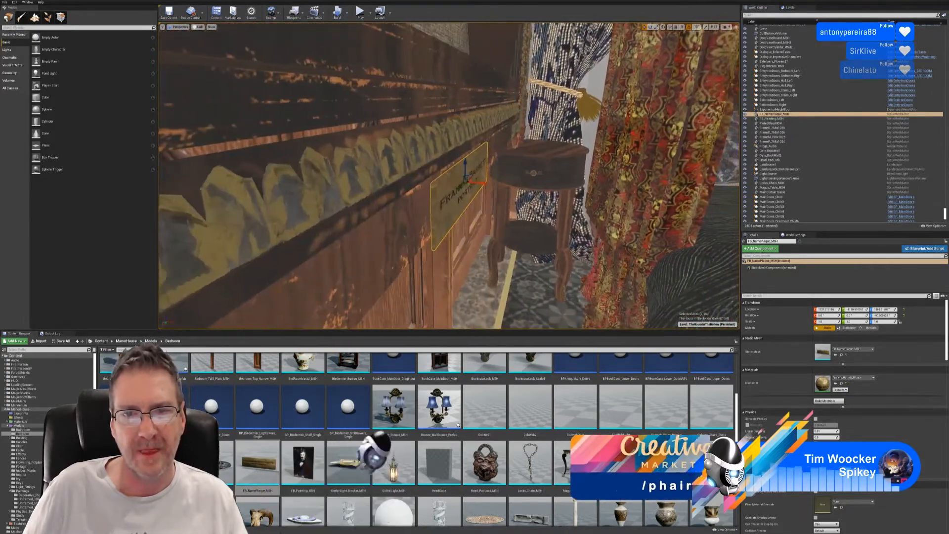
drag(480, 184, 473, 183)
right_drag(474, 183, 396, 184)
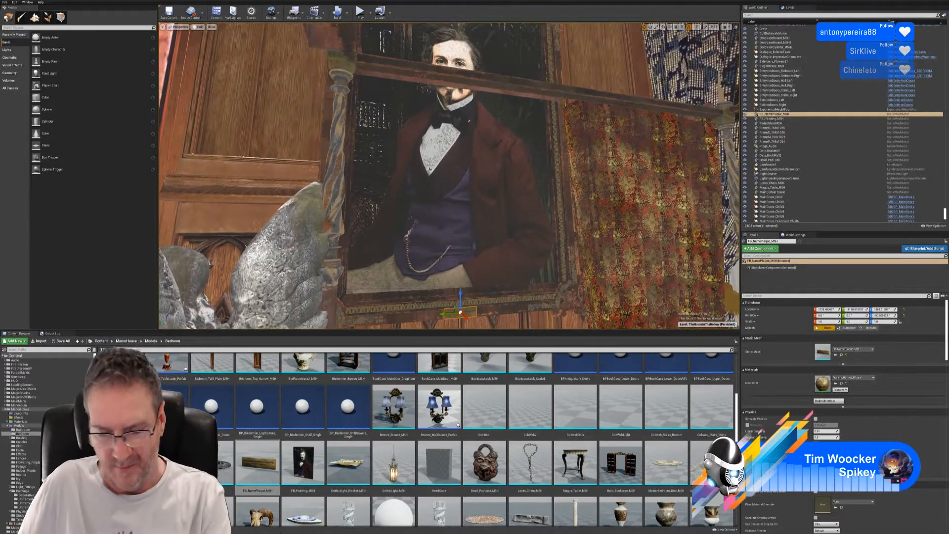
key(Escape)
right_drag(449, 176, 426, 192)
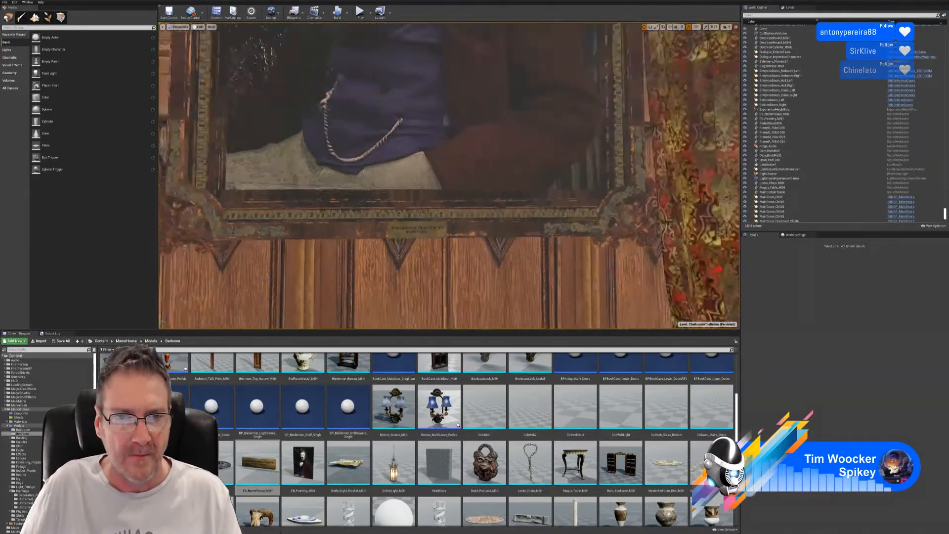
key(s)
mouse_move(449, 176)
right_down()
mouse_move(420, 162)
mouse_move(396, 128)
right_up()
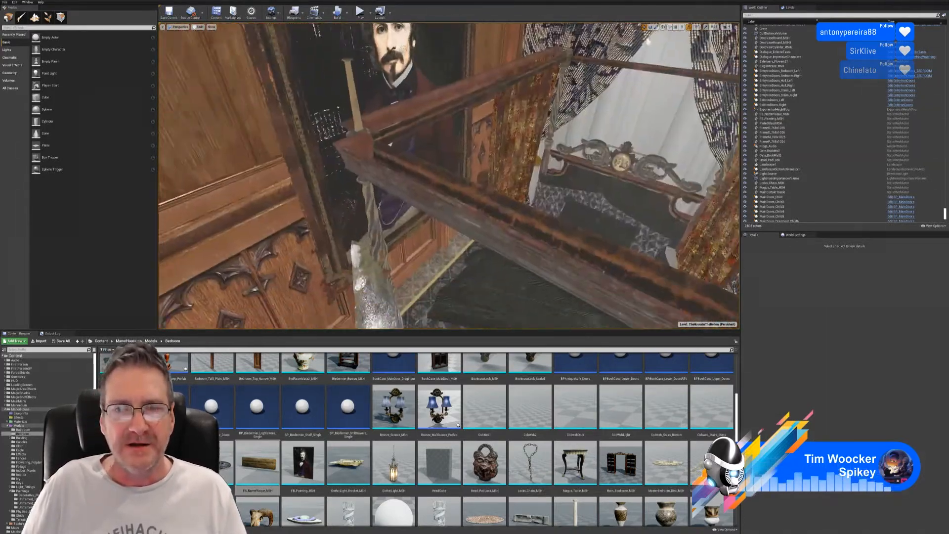
mouse_move(448, 176)
right_down()
mouse_move(427, 201)
mouse_move(430, 178)
right_up()
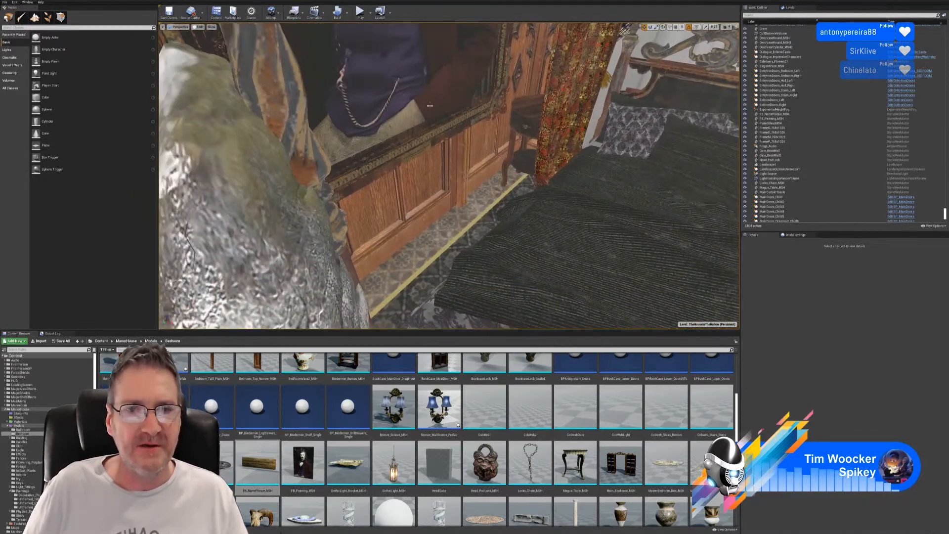
Select the name plaque, the three layered frames and the portrait painting together
right_drag(629, 226, 569, 188)
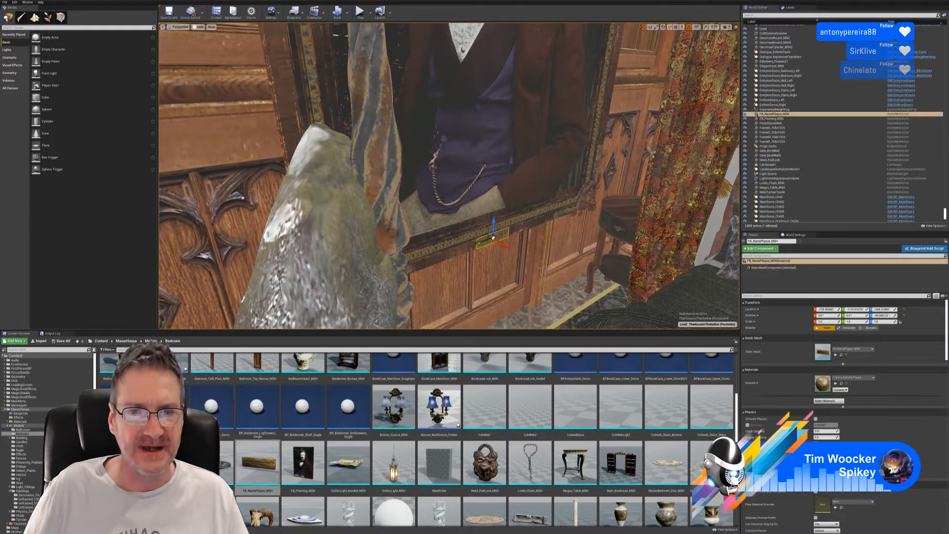
ctrl+click(529, 226)
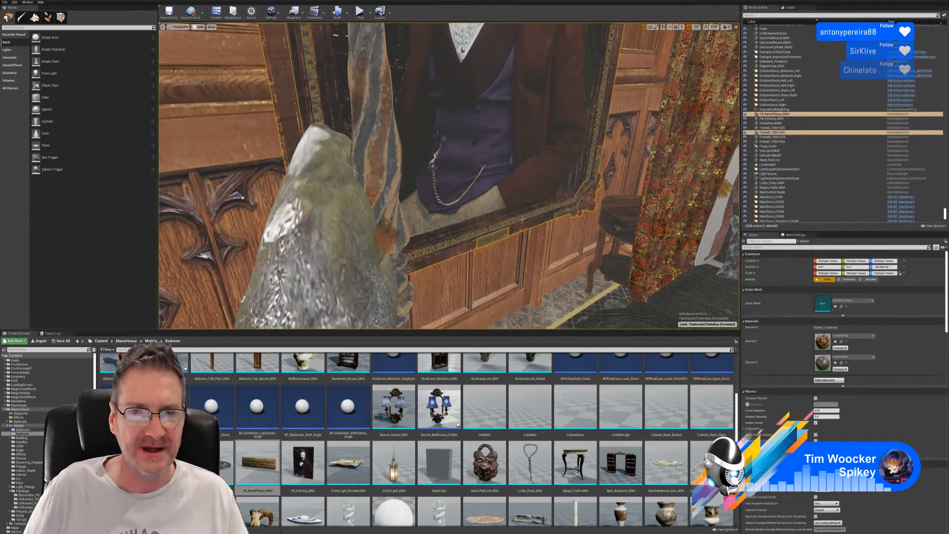
ctrl+click(517, 212)
ctrl+click(513, 201)
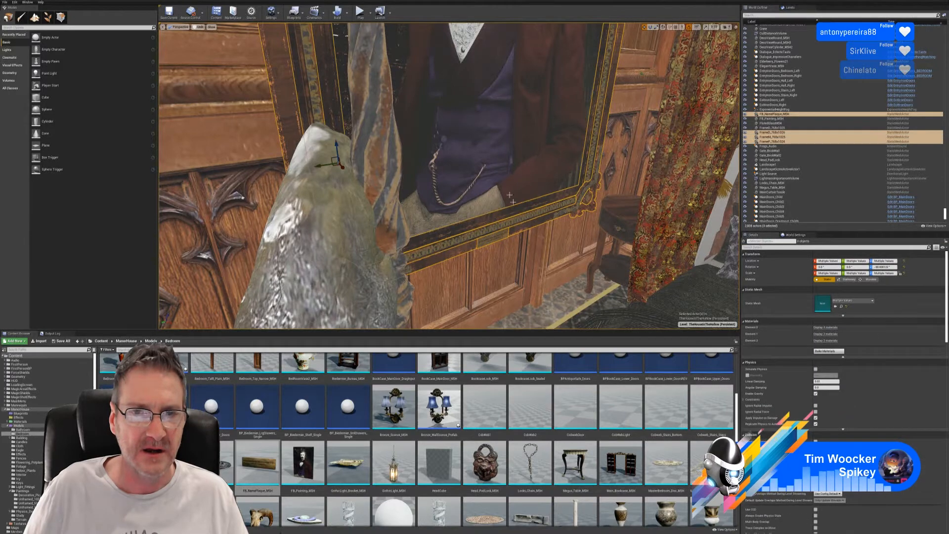
ctrl+click(525, 176)
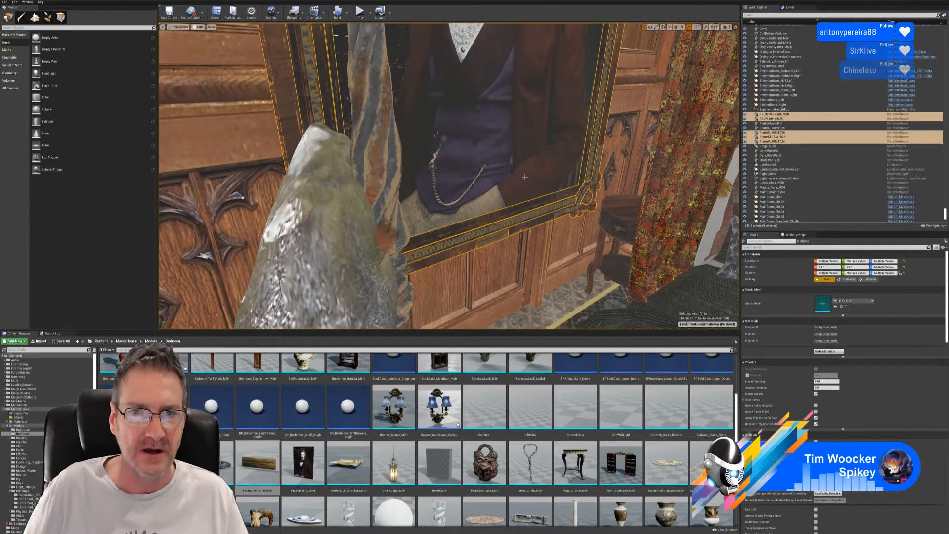
mouse_move(589, 230)
right_down()
mouse_move(573, 190)
mouse_move(569, 203)
mouse_move(571, 168)
mouse_move(593, 190)
mouse_move(554, 192)
mouse_move(564, 197)
mouse_move(561, 213)
mouse_move(551, 210)
right_up()
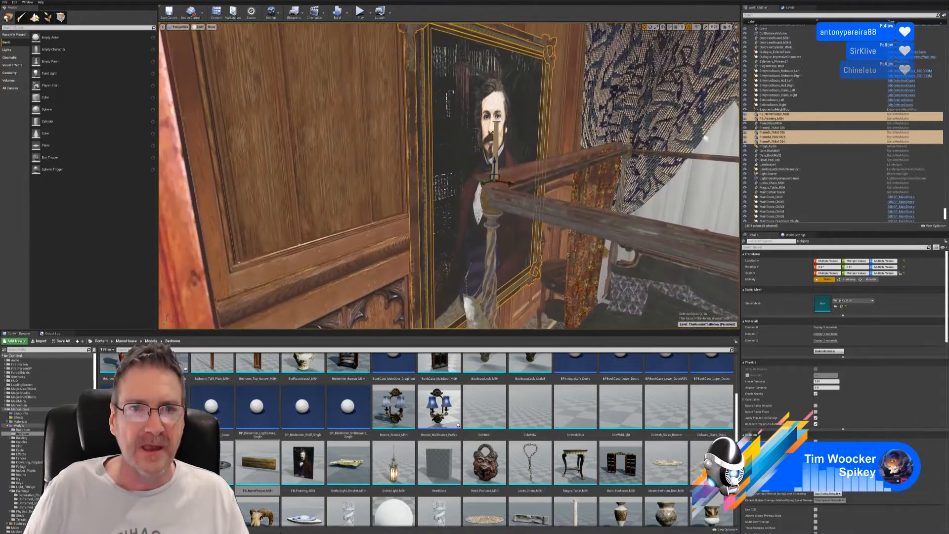
Convert the selected parts into a Blueprint class named Barrett_Painting_Prefab in the ManorHouse/Models/Bedroom folder
click(297, 15)
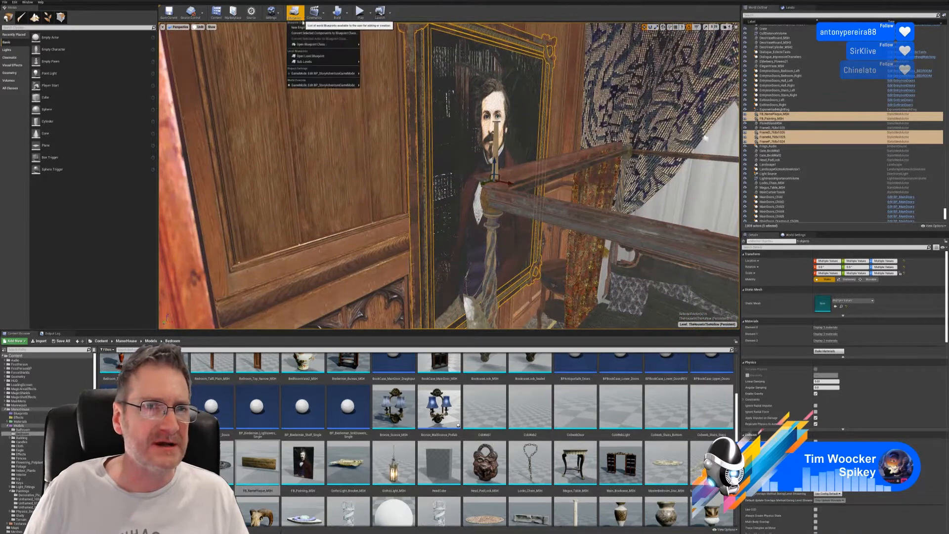
click(313, 34)
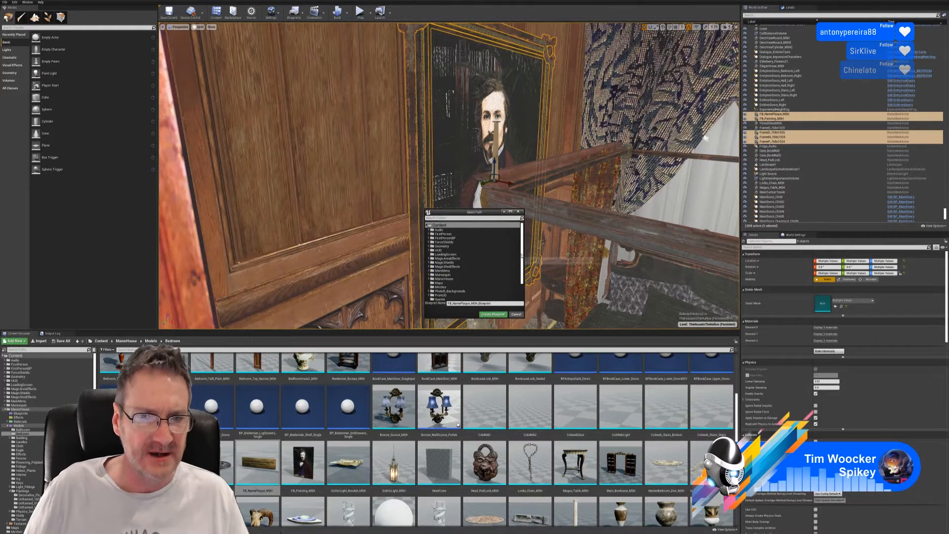
scroll(522, 255, down, 3)
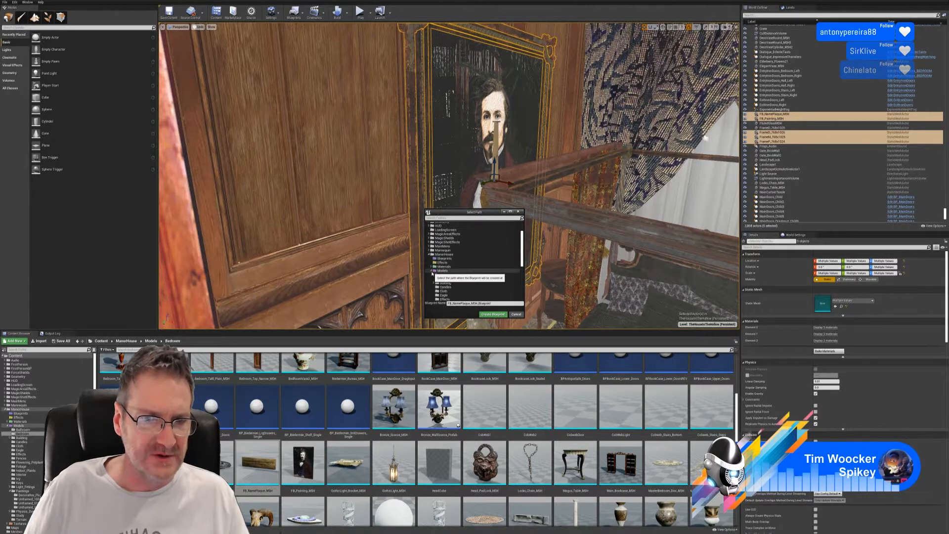
click(445, 279)
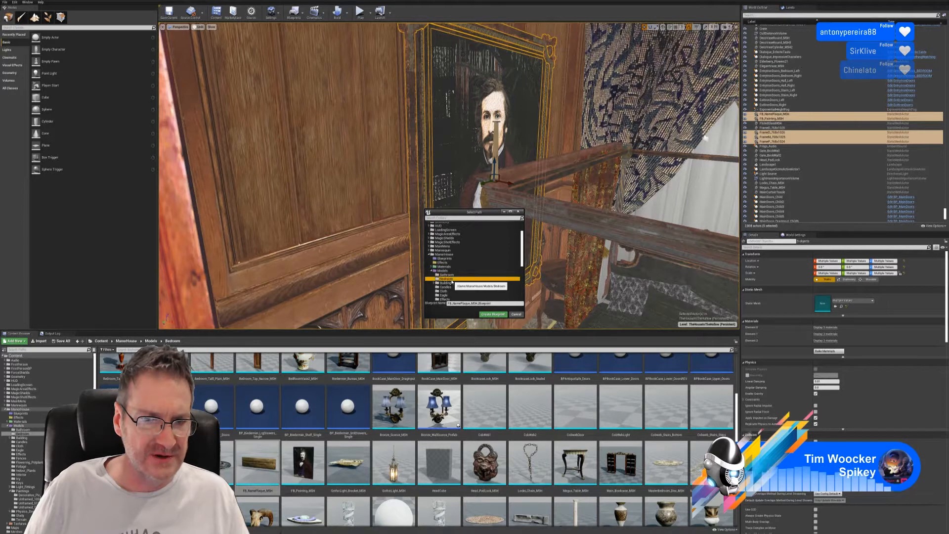
click(492, 304)
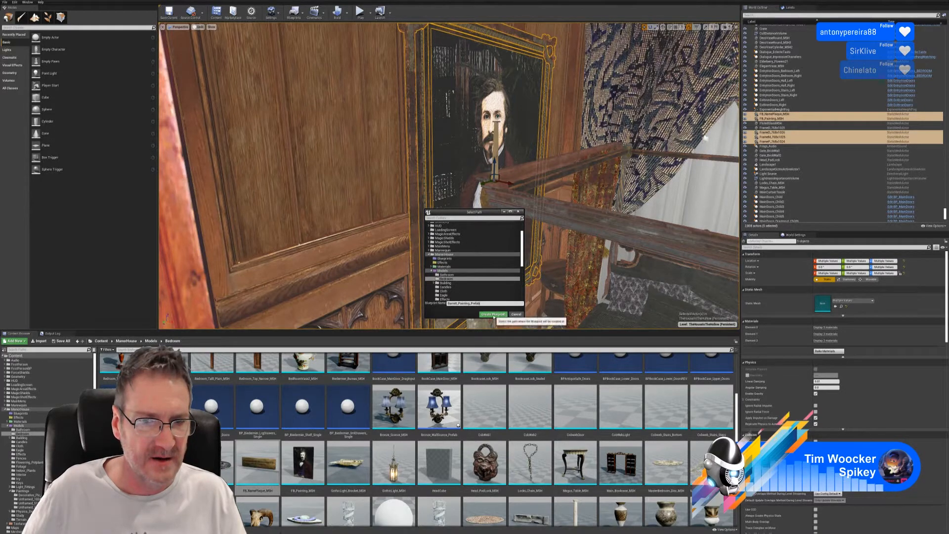
click(493, 314)
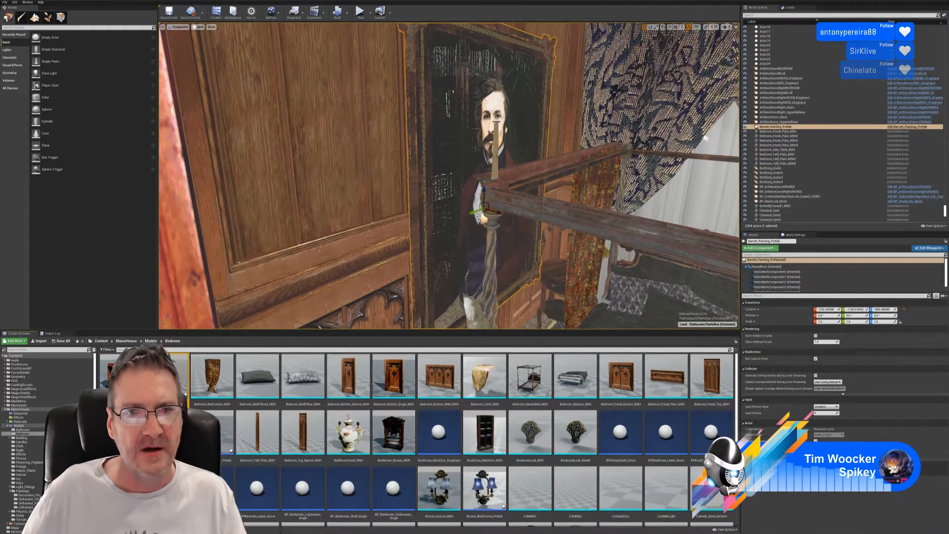
Slide the portrait prefab sideways along the wall panelling and set its depth so the whole frame sits just clear of the wall
right_drag(706, 138, 678, 169)
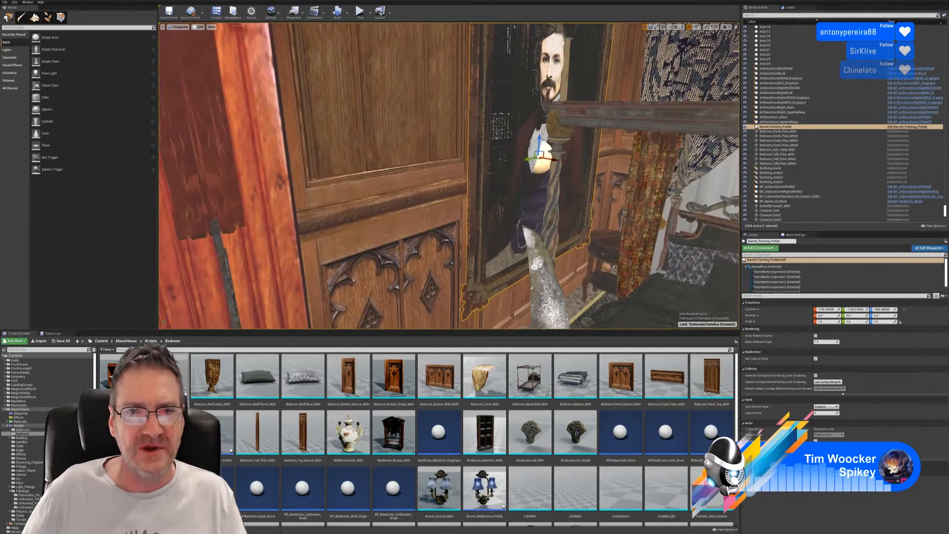
click(388, 148)
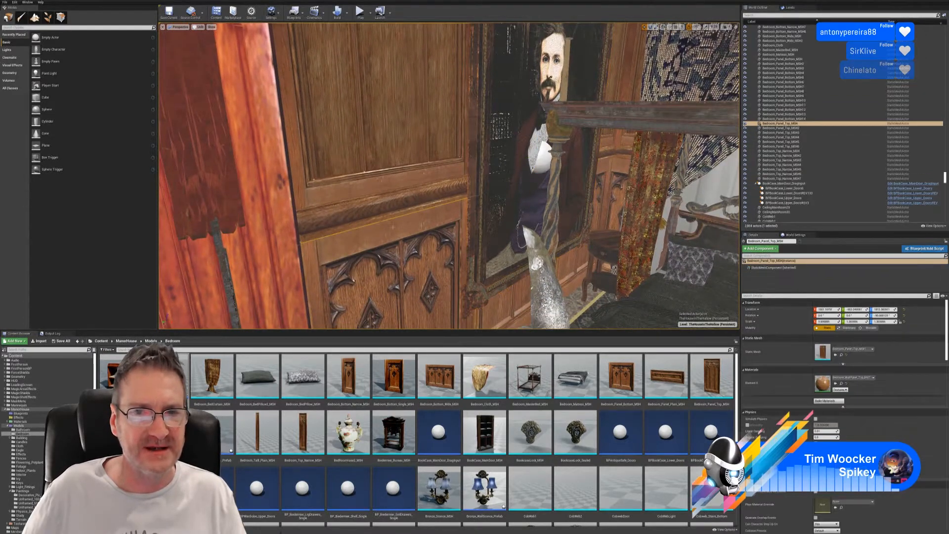
click(483, 178)
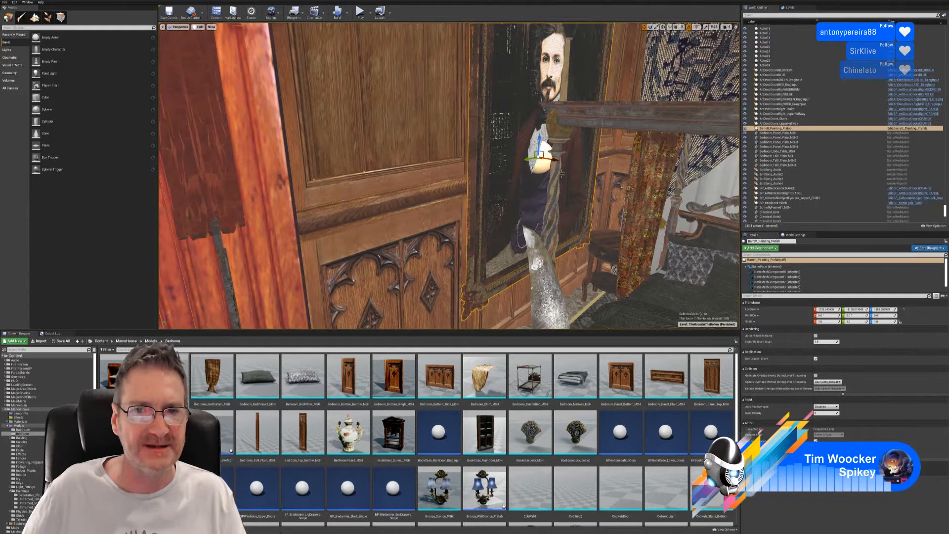
mouse_move(555, 162)
mouse_down()
mouse_move(616, 163)
mouse_move(563, 151)
mouse_up()
mouse_move(563, 152)
right_down()
mouse_move(600, 166)
mouse_move(536, 173)
mouse_move(581, 171)
mouse_move(556, 173)
mouse_move(563, 158)
mouse_move(593, 148)
mouse_move(638, 151)
right_up()
right_drag(455, 279, 448, 289)
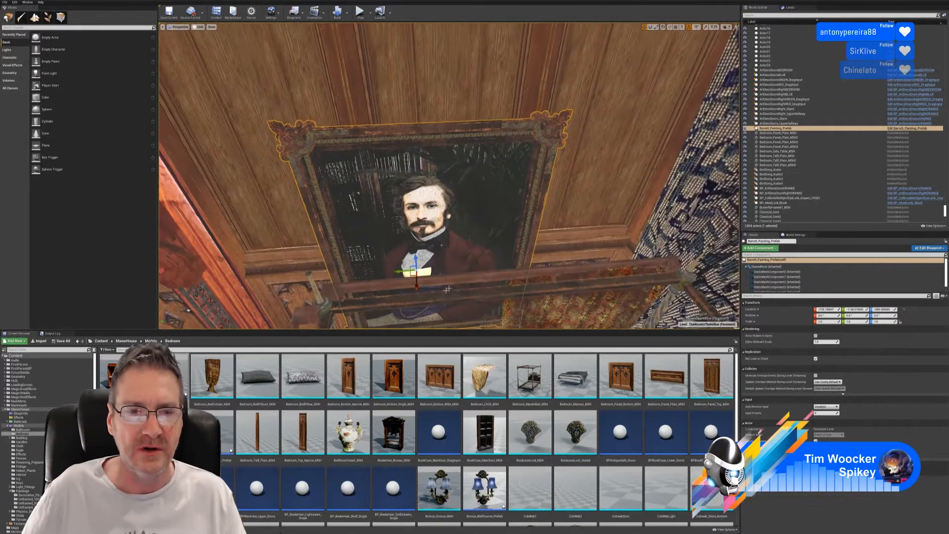
mouse_move(415, 287)
mouse_down()
mouse_move(418, 247)
mouse_move(417, 262)
mouse_move(445, 255)
mouse_move(402, 243)
mouse_move(414, 243)
mouse_up()
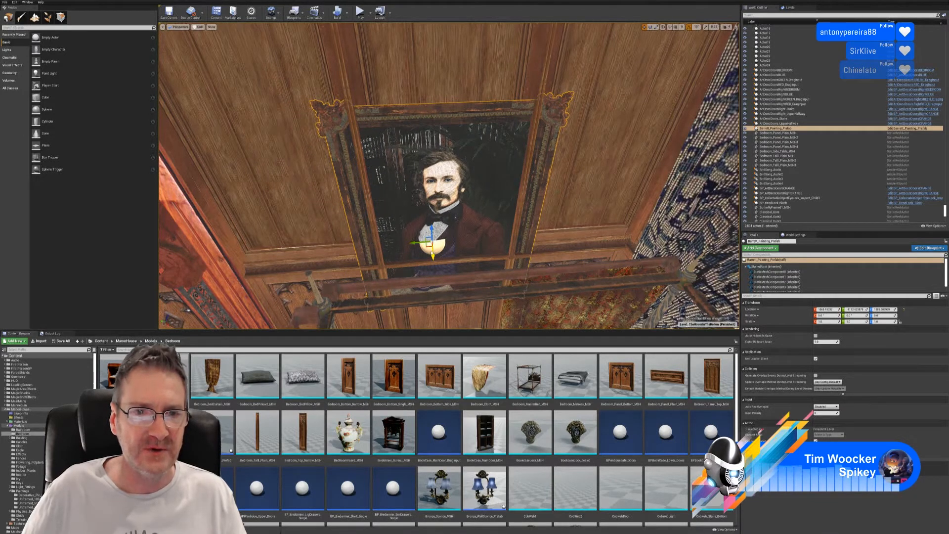
drag(433, 255, 432, 263)
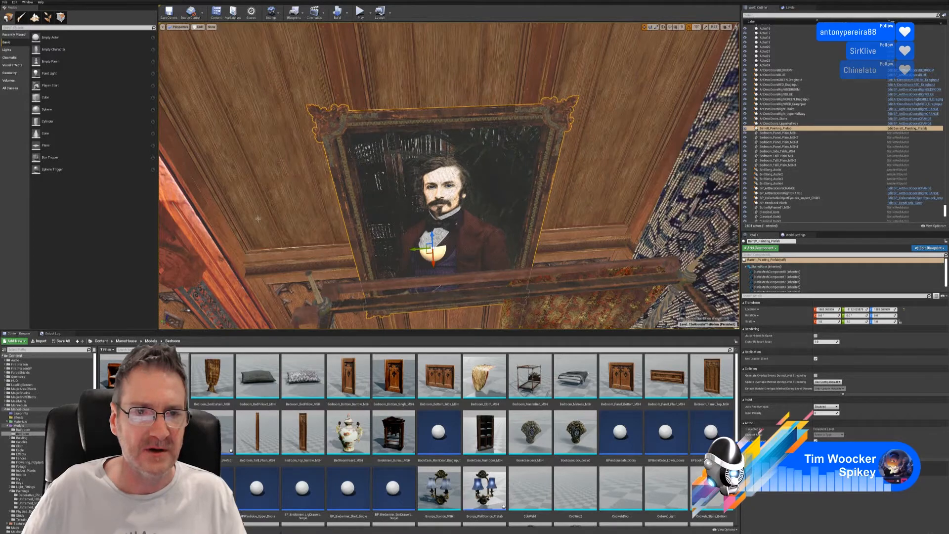
Tilt the portrait prefab slightly so its top leans out from the wall, fine-tune its distance from the panelling, and deselect it
mouse_move(257, 218)
right_down()
mouse_move(297, 218)
mouse_move(374, 186)
mouse_move(346, 173)
right_up()
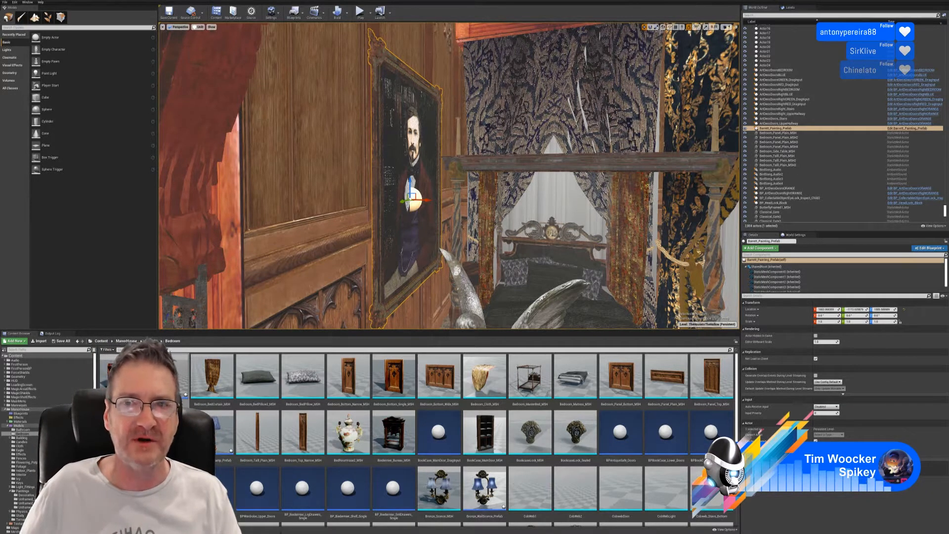
click(656, 27)
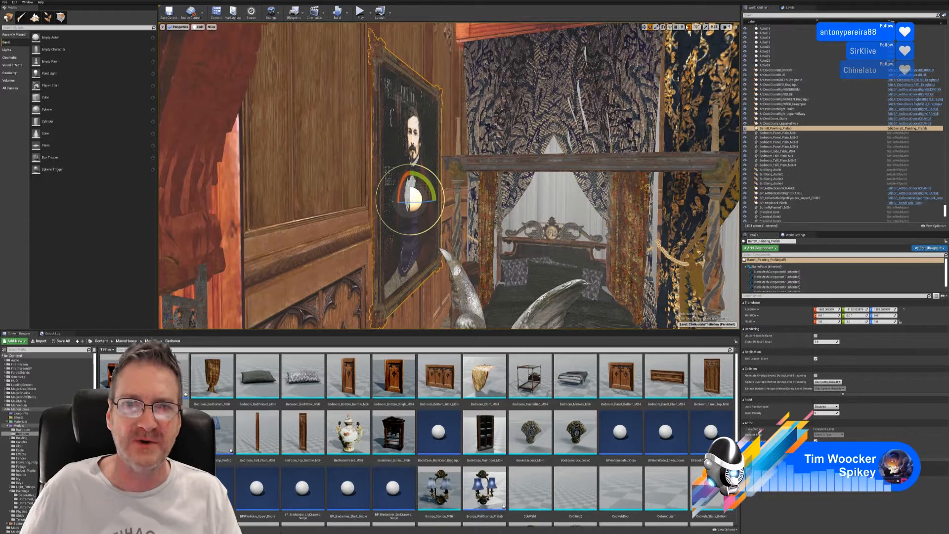
drag(428, 183, 438, 203)
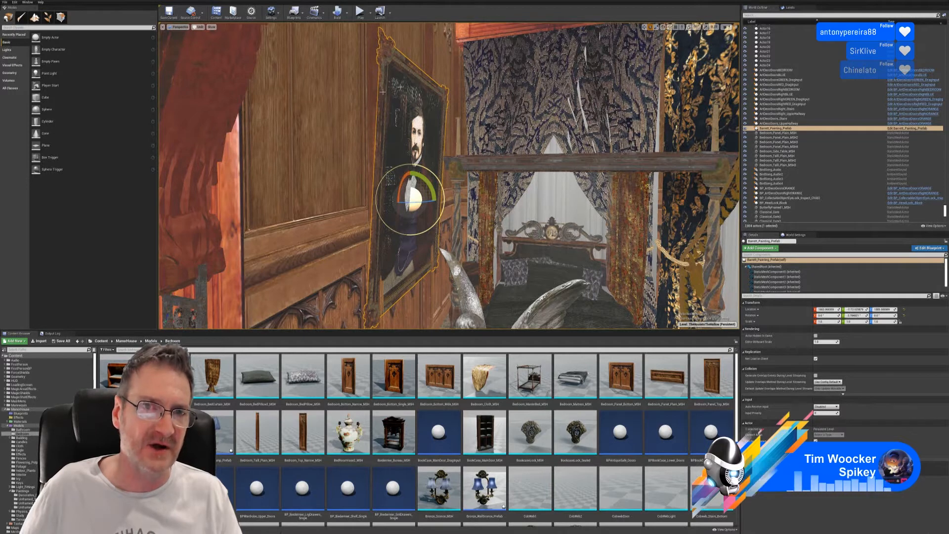
click(644, 27)
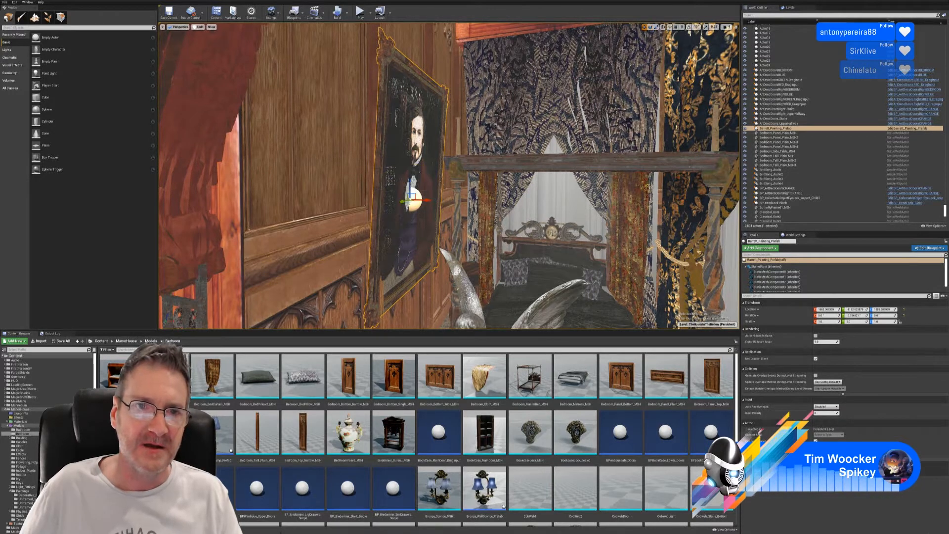
drag(426, 200, 433, 201)
mouse_move(433, 200)
right_down()
mouse_move(433, 247)
mouse_move(417, 262)
mouse_move(413, 255)
mouse_move(366, 272)
mouse_move(361, 247)
mouse_move(379, 282)
mouse_move(421, 292)
mouse_move(408, 294)
mouse_move(418, 279)
mouse_move(452, 272)
mouse_move(435, 272)
mouse_move(489, 265)
mouse_move(481, 254)
right_up()
key(Escape)
Play the level, walk through the bedroom to check how the portrait looks in game lighting, and stop the session
right_drag(406, 140, 394, 170)
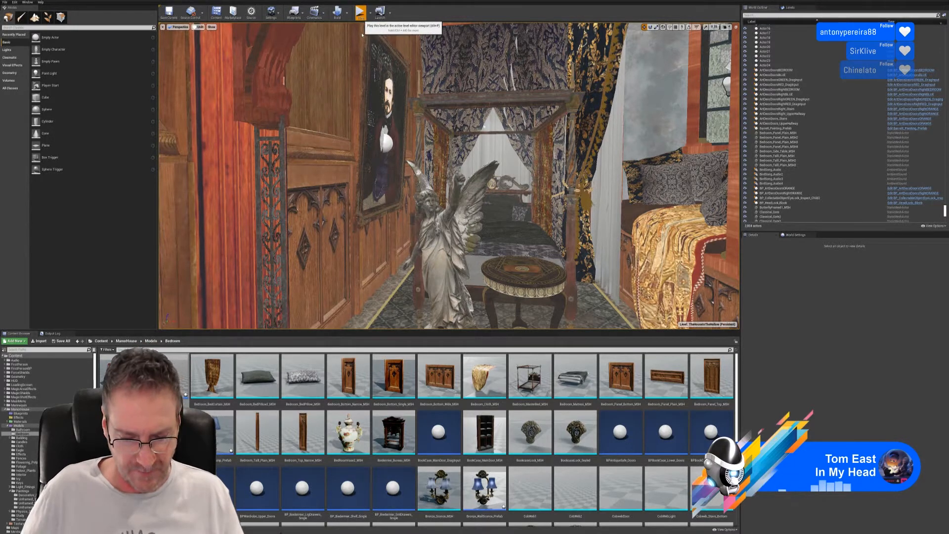
click(361, 12)
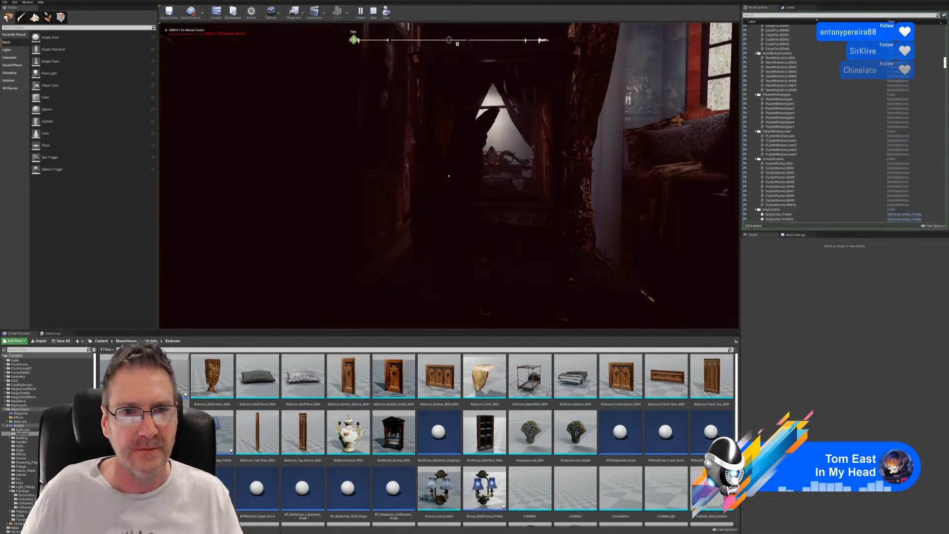
key(w)
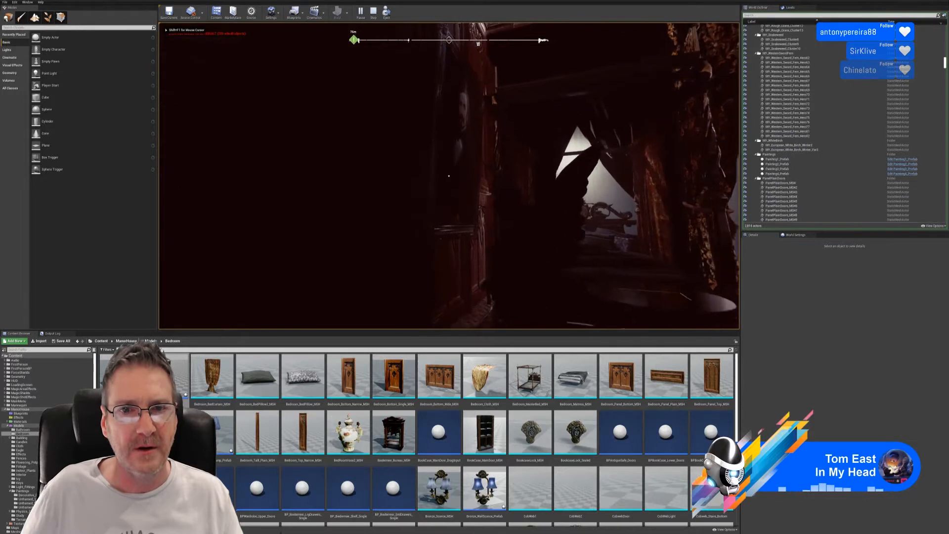
key(w)
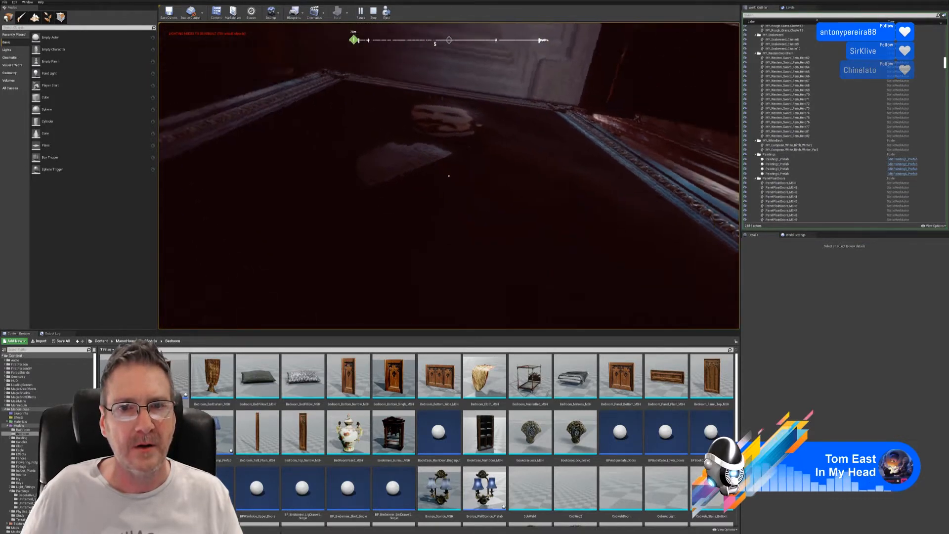
key(w)
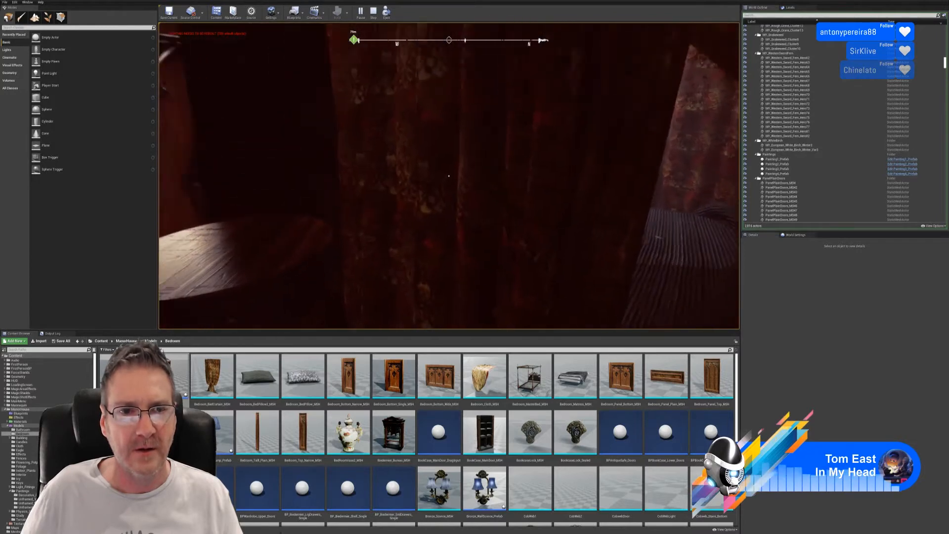
key(w)
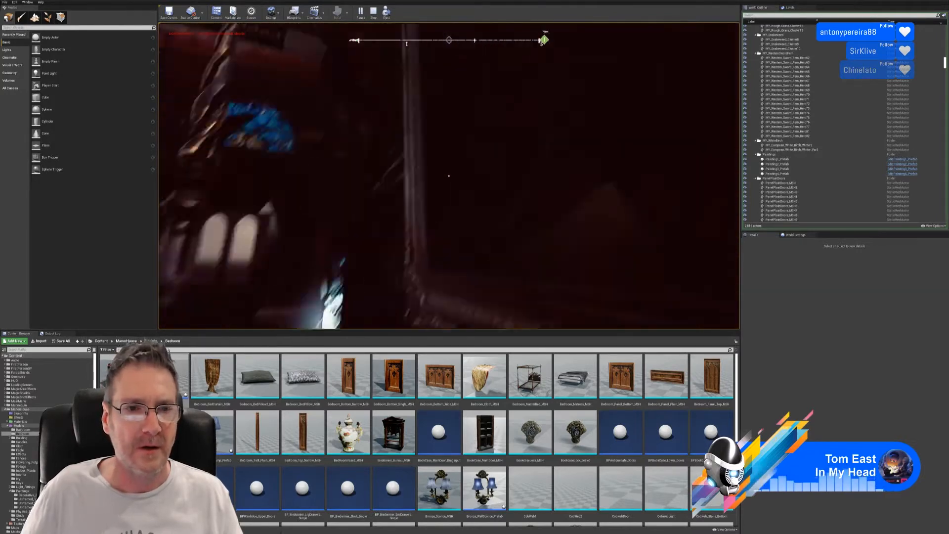
key(w)
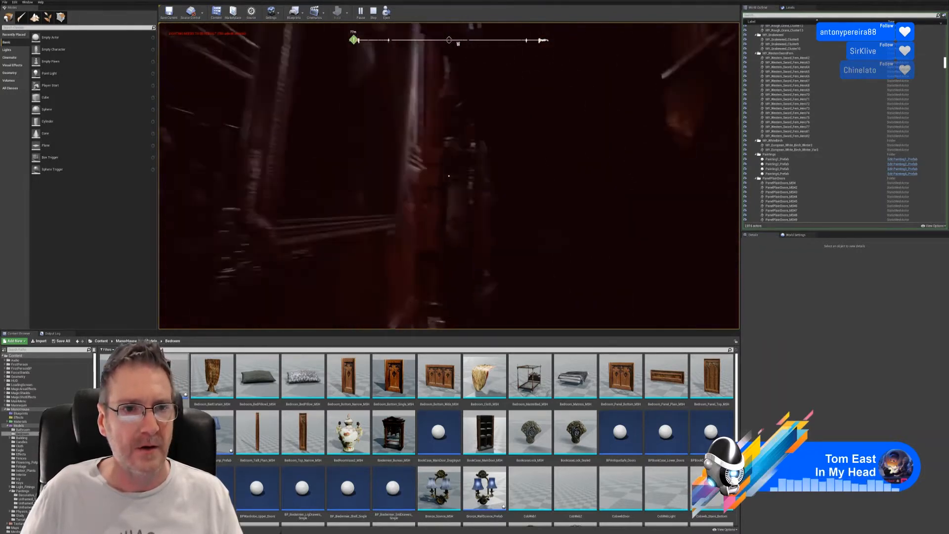
key(w)
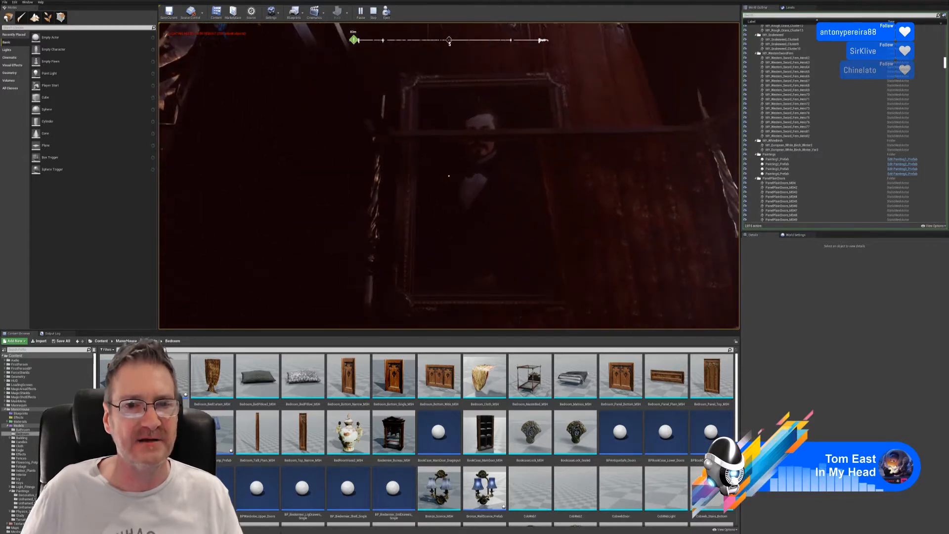
key(Escape)
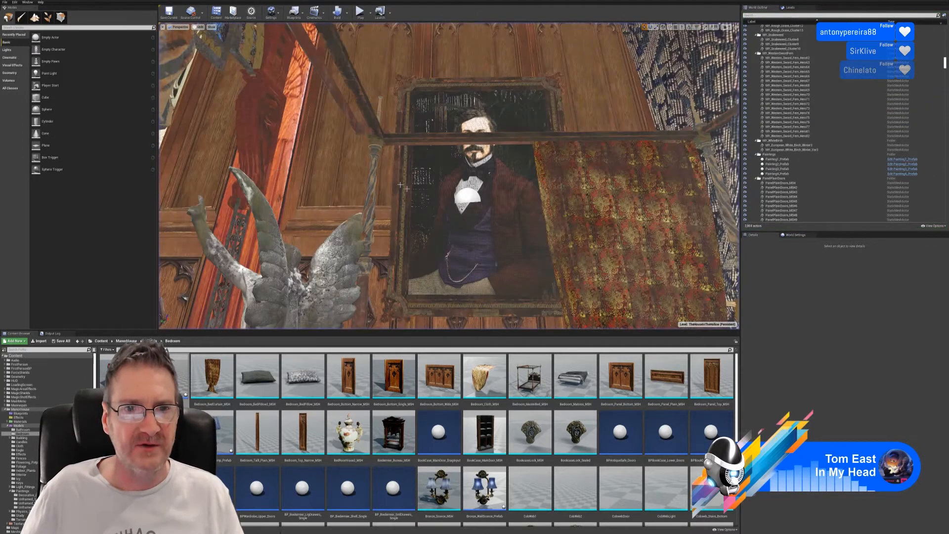
Open the Bronze_WallSconce_Prefab blueprint, examine the lamp from several angles in its viewport, and close it
mouse_move(438, 136)
right_down()
mouse_move(427, 148)
mouse_move(277, 158)
mouse_move(460, 143)
mouse_move(438, 141)
right_up()
right_drag(426, 214, 408, 161)
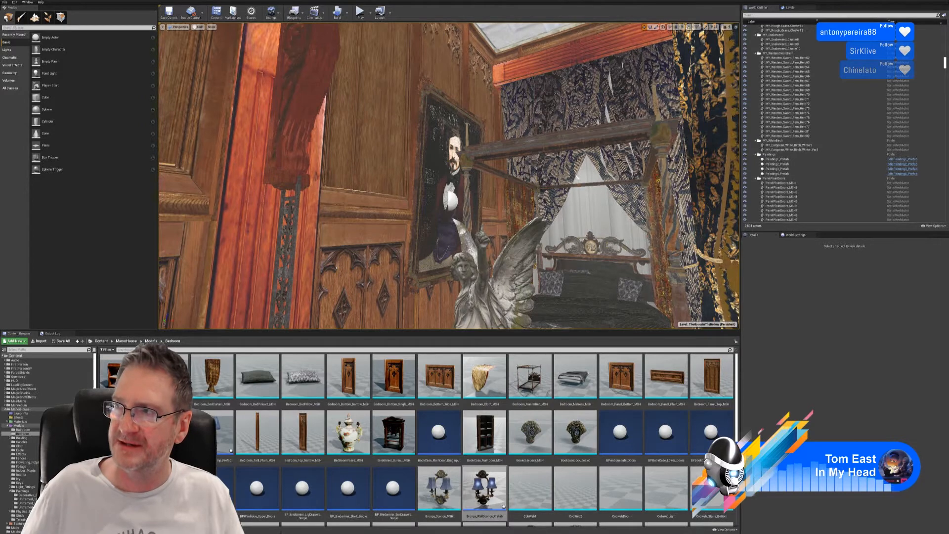
drag(948, 149, 408, 99)
click(253, 127)
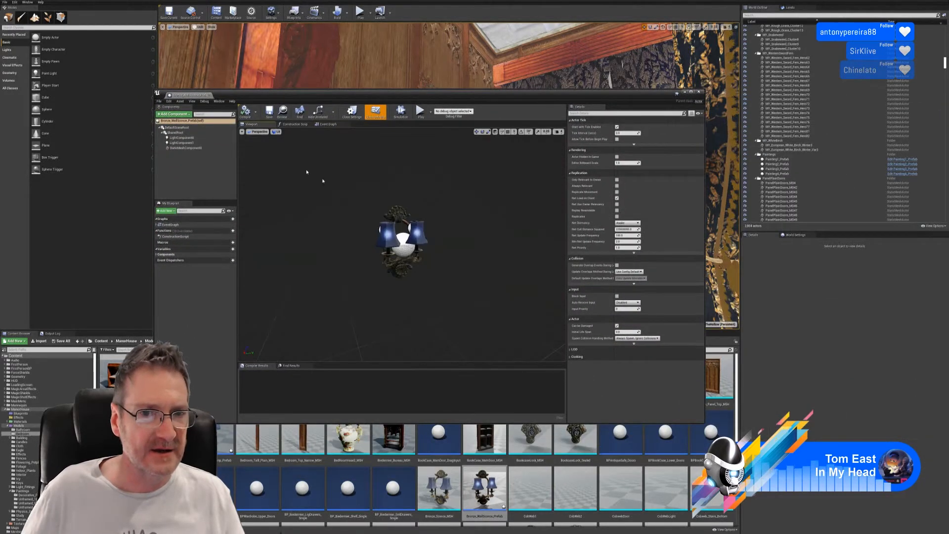
right_drag(336, 191, 469, 215)
key(w)
key(s)
key(d)
key(w)
key(d)
key(w)
key(a)
key(a)
key(a)
right_drag(403, 245, 494, 245)
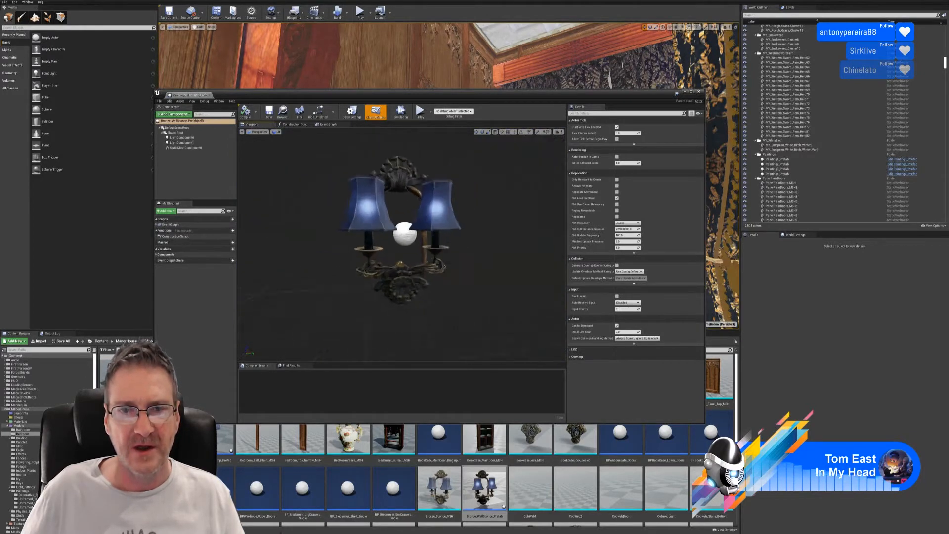
click(699, 93)
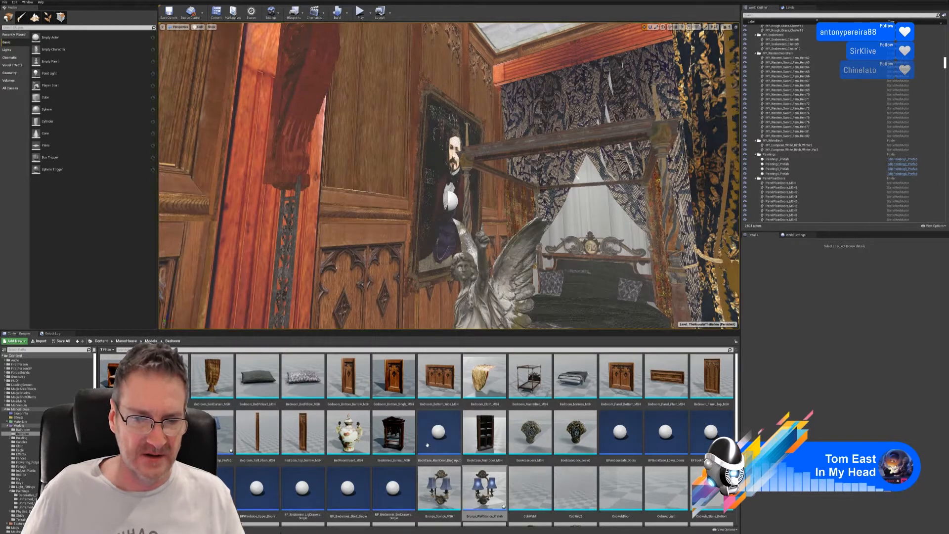
Place a Bronze_WallSconce_Prefab on the wood-panelled wall beside the portrait
drag(485, 482, 373, 210)
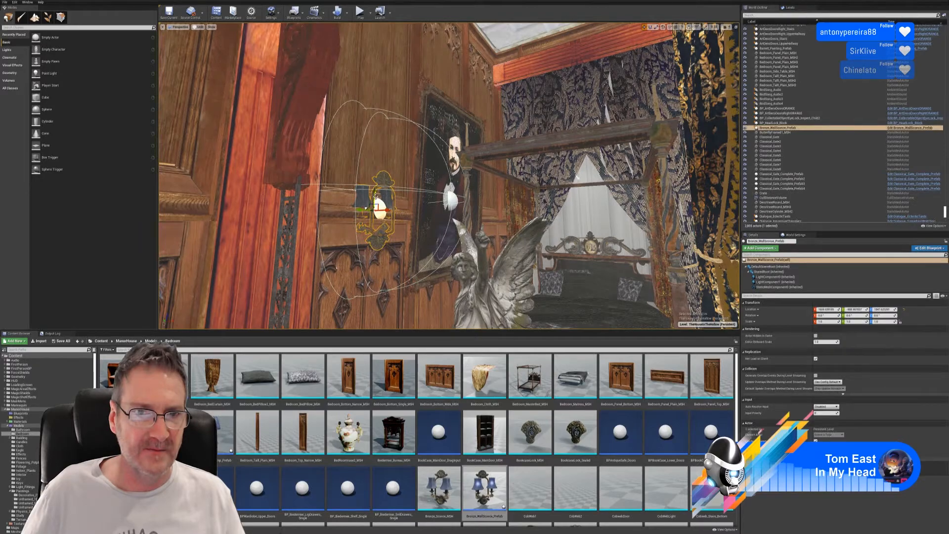
Raise the wall sconce to the upper part of the wood panel beside the portrait and nudge it sideways
drag(367, 175, 371, 93)
right_drag(418, 151, 400, 138)
right_drag(414, 190, 424, 193)
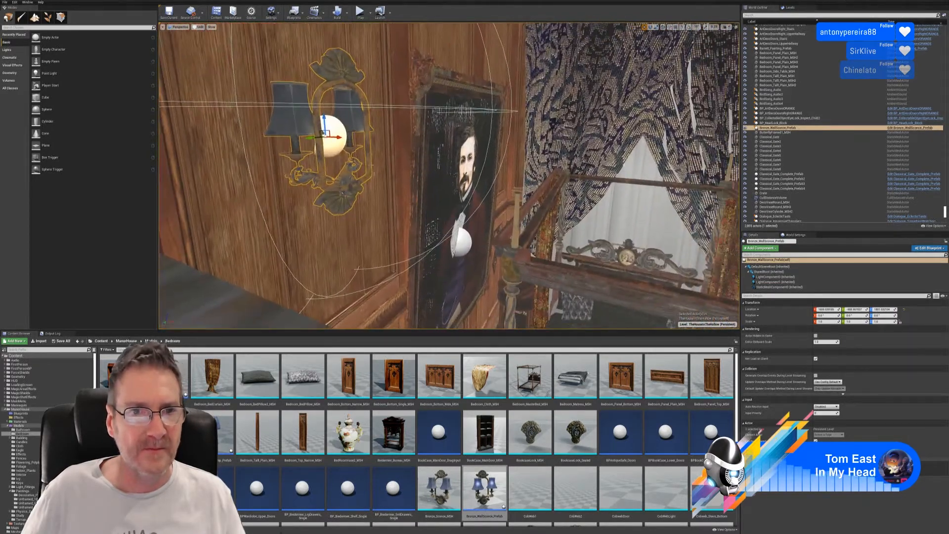
mouse_move(338, 138)
mouse_down()
mouse_move(357, 136)
mouse_move(333, 143)
mouse_up()
right_drag(333, 143, 333, 171)
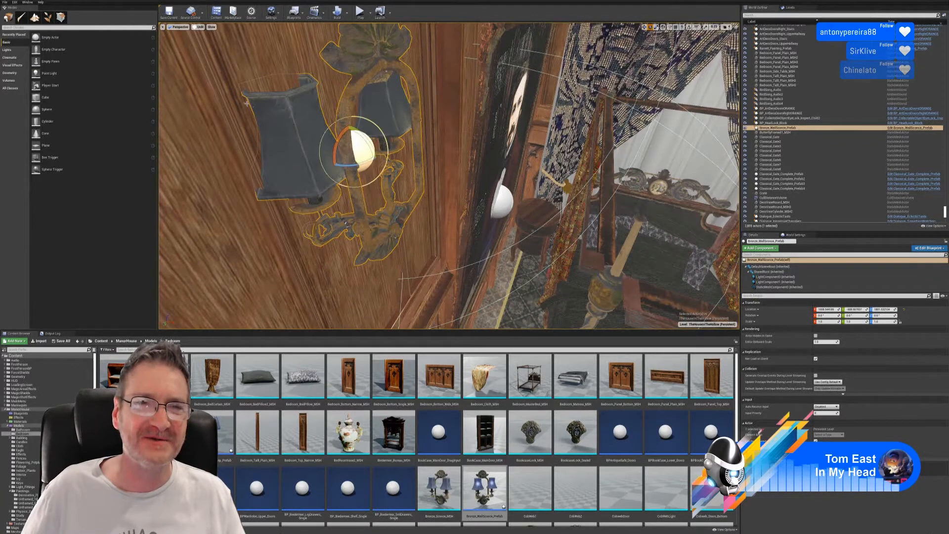
drag(354, 167, 311, 157)
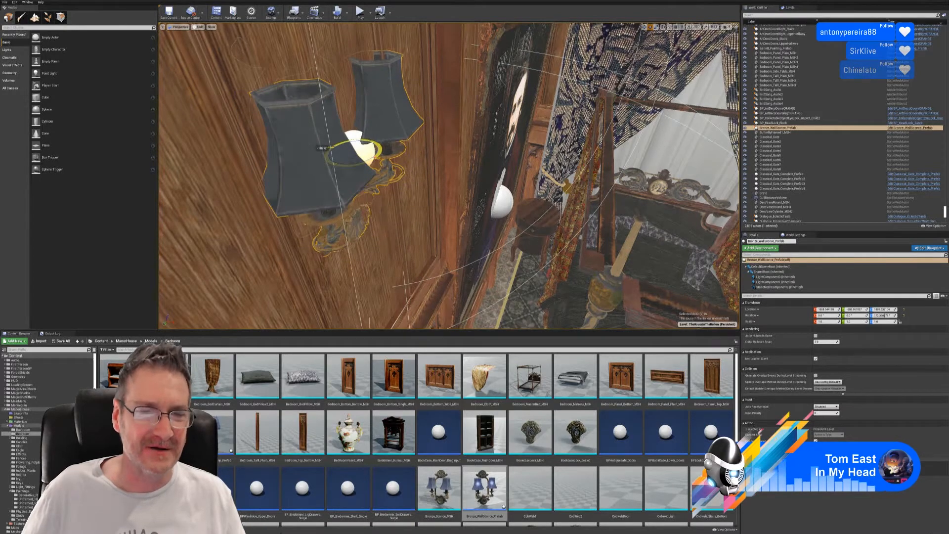
drag(374, 167, 375, 167)
key(ctrl+z)
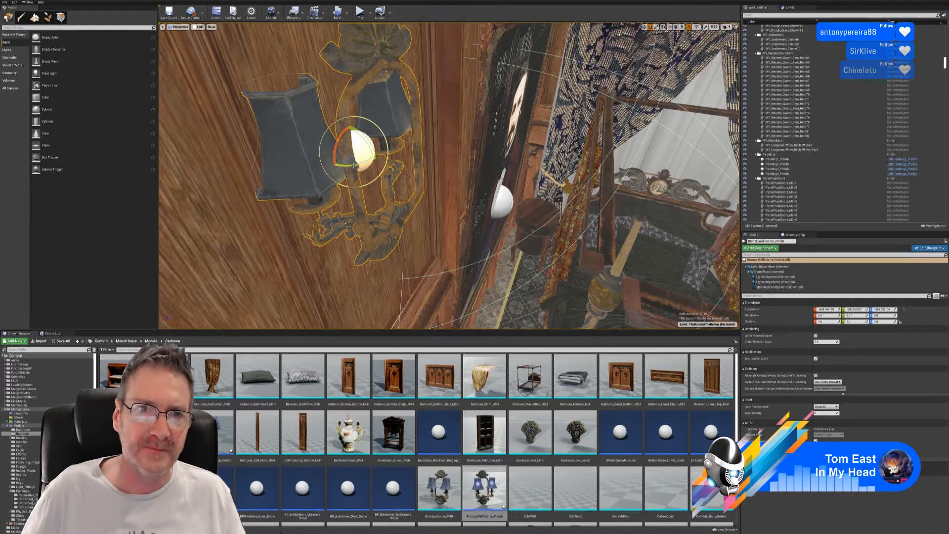
Rotate the sconce about its vertical axis so its shades face the room, and seat it centrally against the wood panel
drag(355, 166, 314, 158)
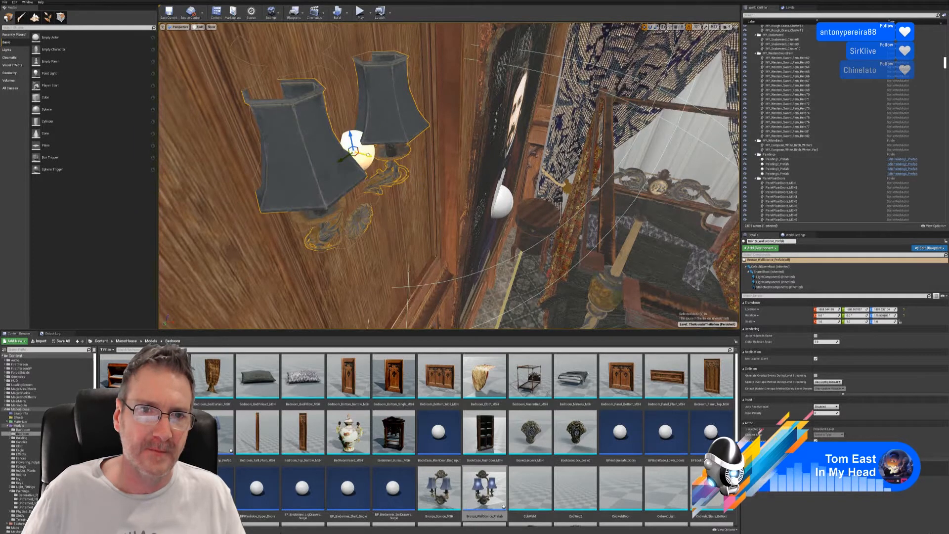
drag(368, 154, 376, 154)
right_drag(376, 155, 347, 90)
drag(444, 52, 448, 51)
right_drag(447, 50, 425, 42)
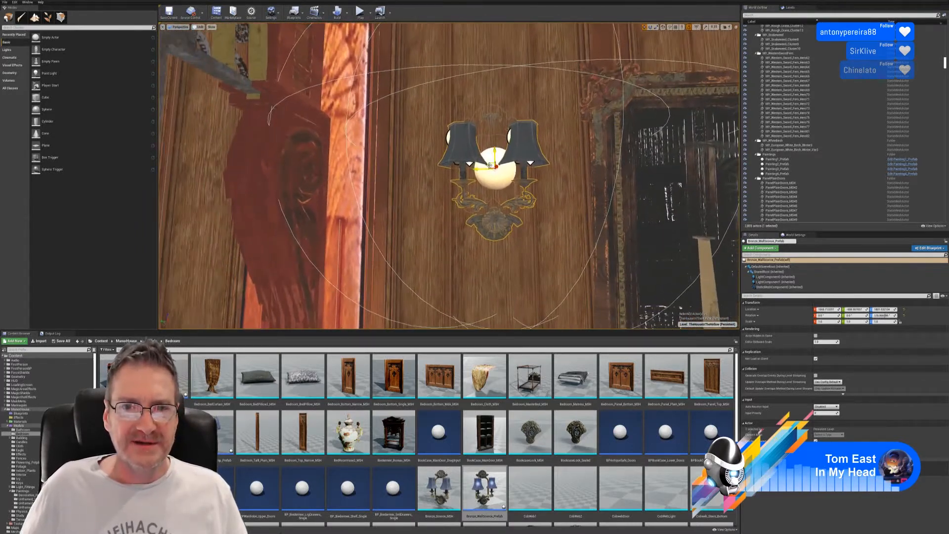
drag(482, 169, 471, 171)
mouse_move(472, 171)
right_down()
mouse_move(474, 183)
mouse_move(445, 182)
mouse_move(477, 186)
mouse_move(460, 210)
mouse_move(487, 173)
mouse_move(495, 179)
mouse_move(516, 160)
right_up()
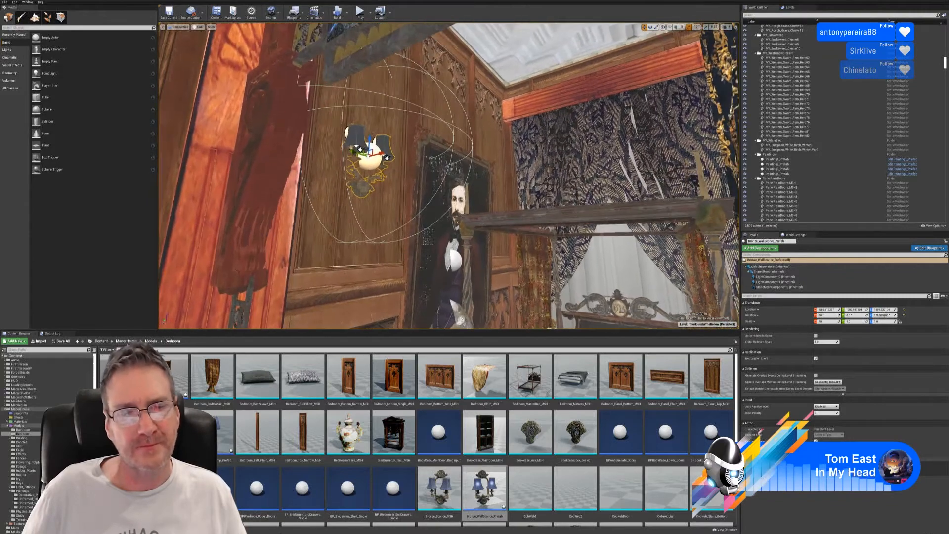
Switch the viewport to Lit mode and examine the sconce's glow on the wall and portrait
click(201, 27)
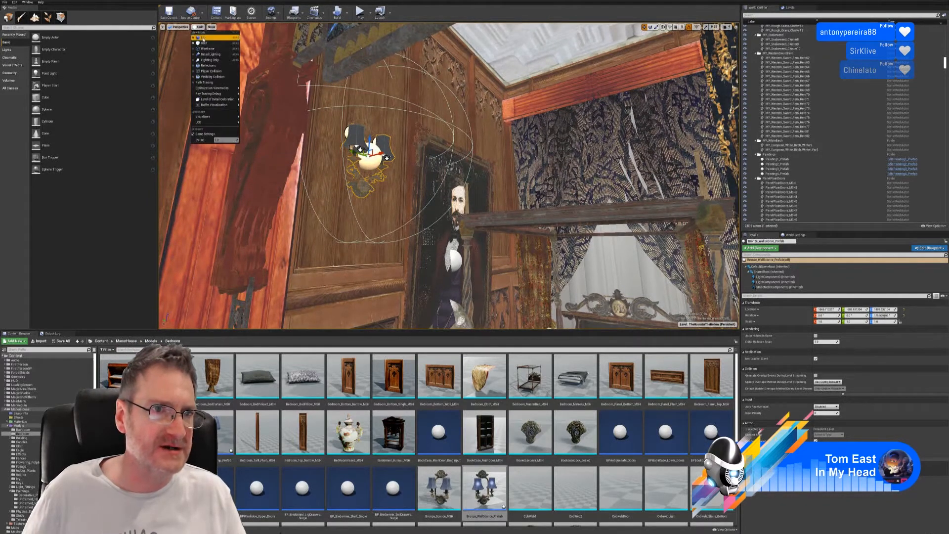
click(202, 38)
mouse_move(365, 164)
right_down()
mouse_move(332, 181)
mouse_move(366, 167)
mouse_move(355, 169)
mouse_move(378, 148)
mouse_move(374, 158)
mouse_move(339, 141)
mouse_move(412, 152)
right_up()
key(w)
key(d)
key(s)
key(a)
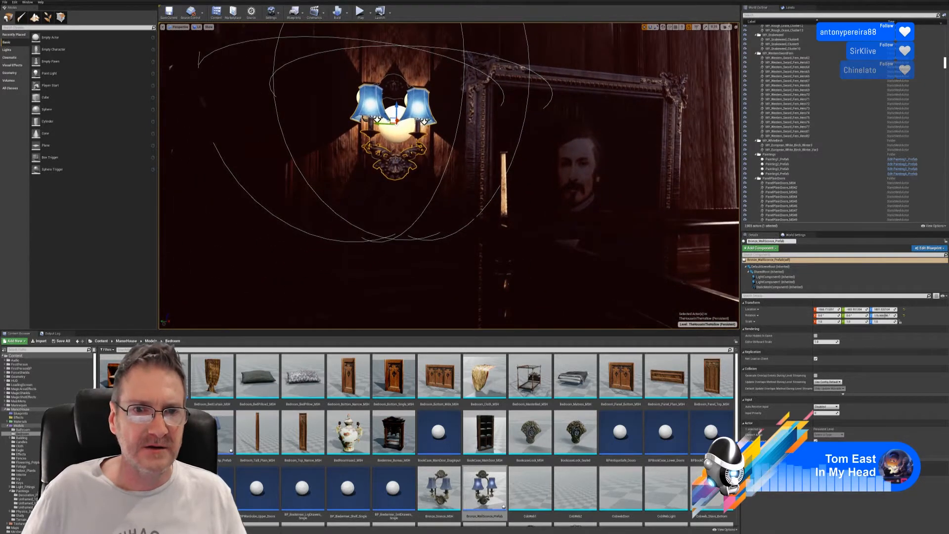
Duplicate the wall sconce, position the copy on the panel at the portrait's other side, and deselect it
right_click(399, 169)
mouse_move(424, 250)
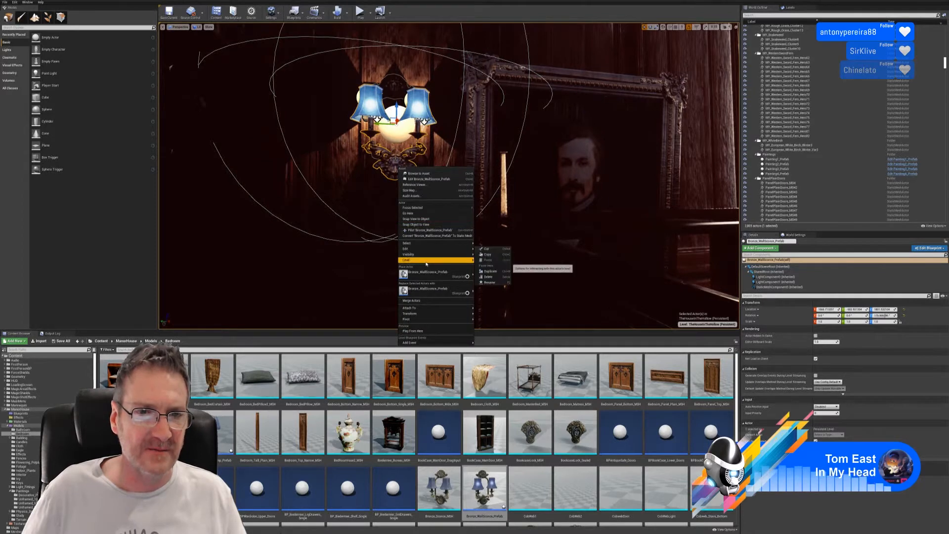
click(497, 273)
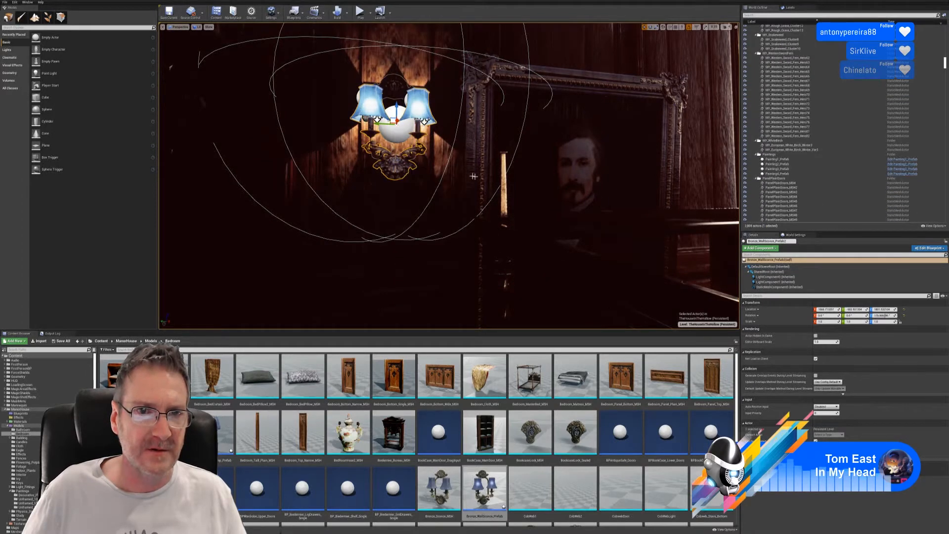
right_drag(496, 273, 490, 273)
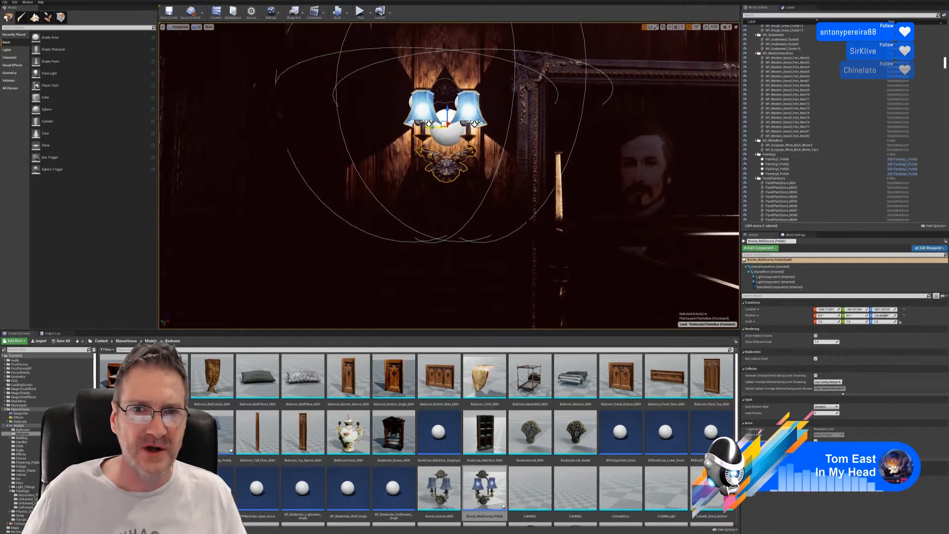
drag(519, 133, 717, 134)
right_drag(717, 134, 820, 134)
mouse_move(572, 191)
right_down()
mouse_move(618, 198)
mouse_move(574, 193)
right_up()
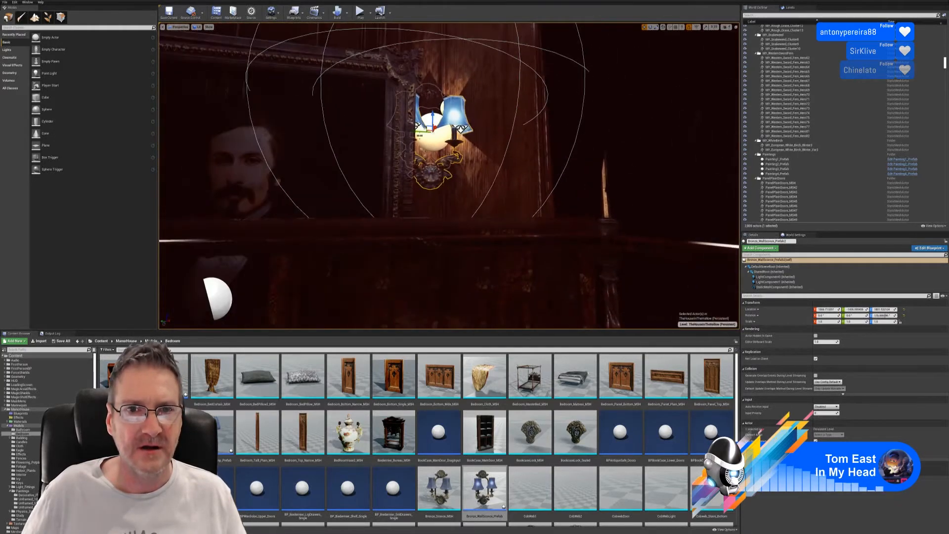
drag(422, 133, 428, 133)
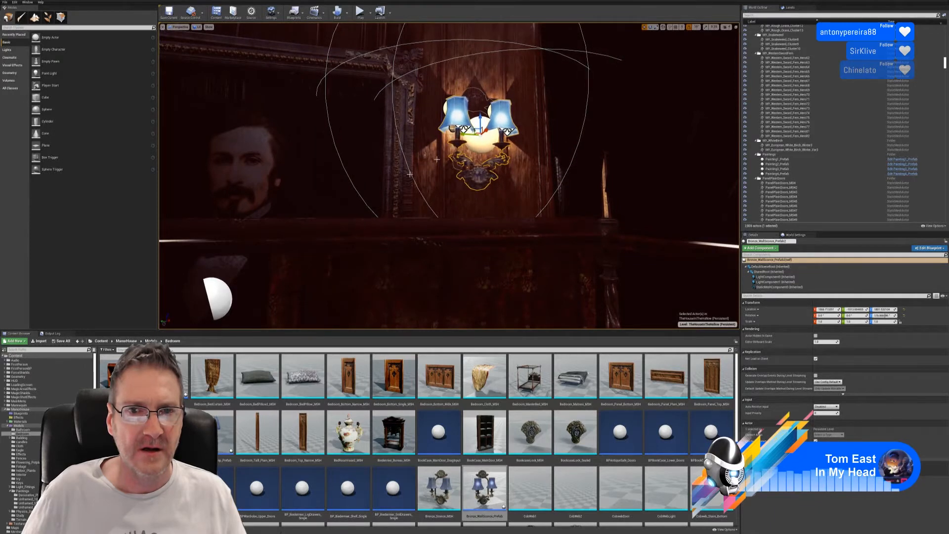
right_drag(409, 174, 384, 149)
key(Escape)
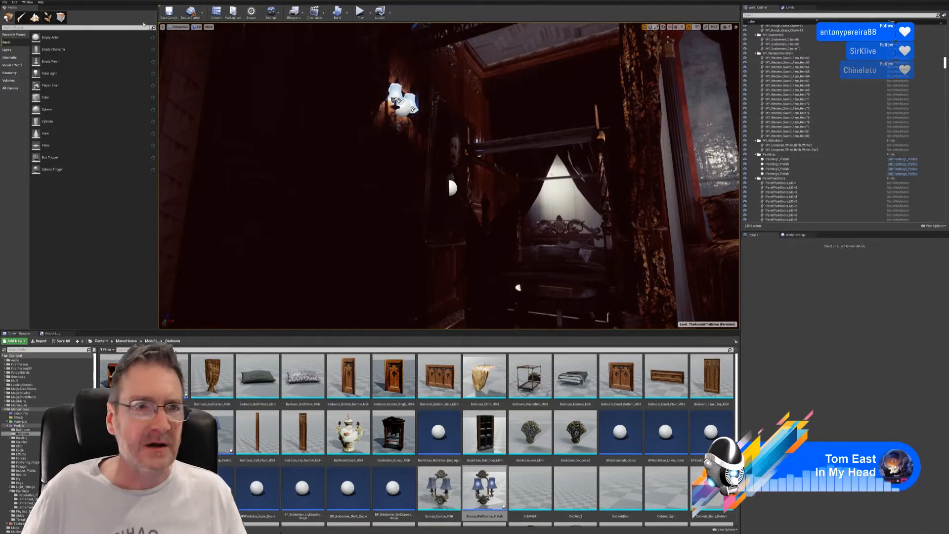
Switch the viewport back to Unlit mode
click(197, 27)
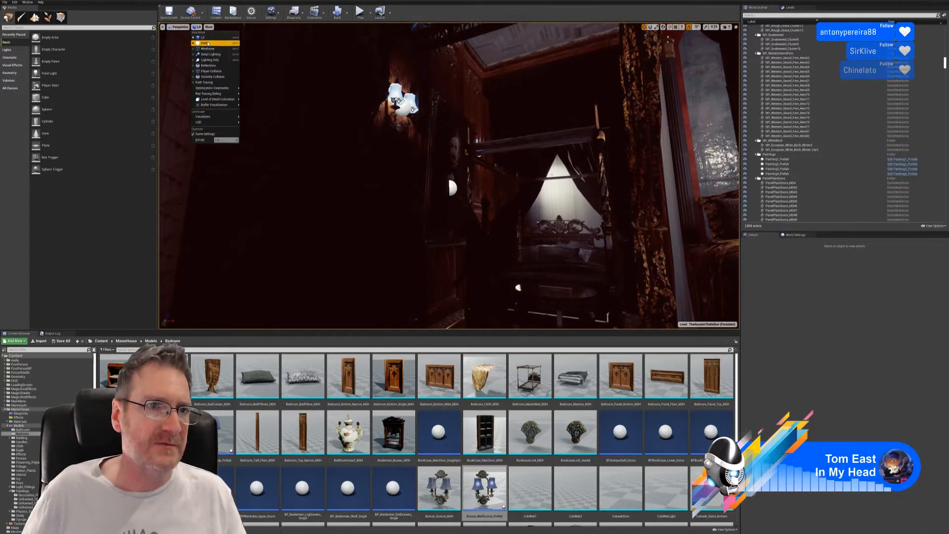
click(205, 43)
right_drag(376, 148, 442, 160)
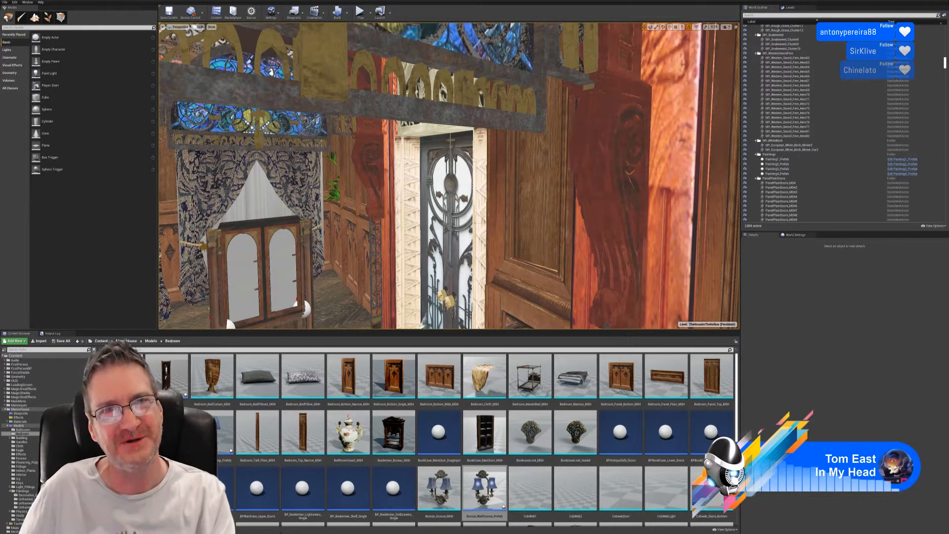
Duplicate the PaintingsLight_Prefab mounted above the painting of the reclining woman
mouse_move(414, 194)
right_down()
mouse_move(465, 195)
mouse_move(408, 197)
mouse_move(411, 185)
mouse_move(390, 186)
right_up()
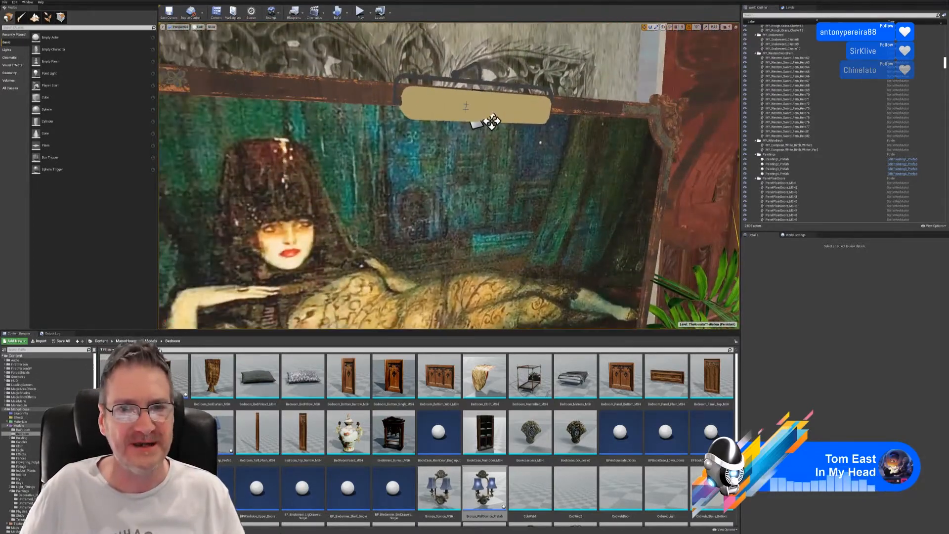
click(492, 122)
mouse_move(335, 126)
right_down()
mouse_move(267, 130)
mouse_move(250, 116)
mouse_move(261, 113)
right_up()
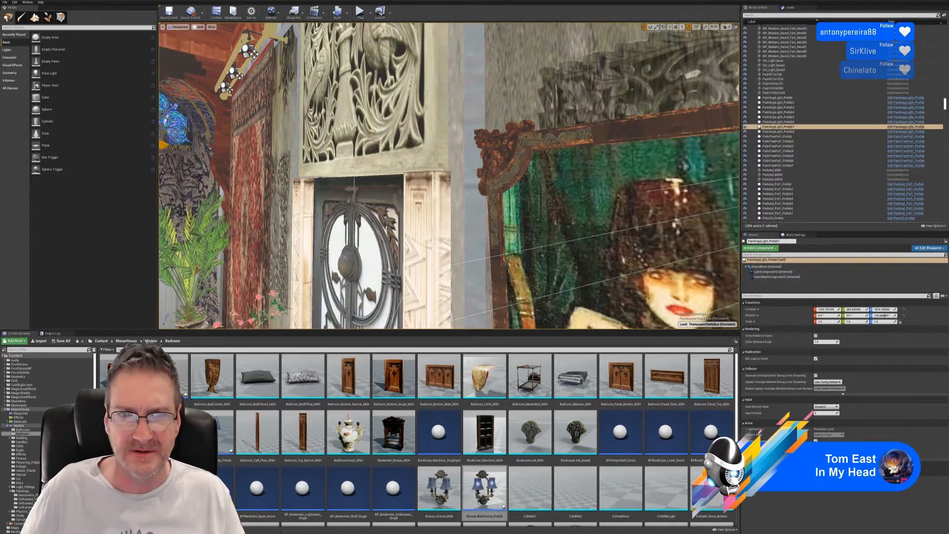
mouse_move(447, 179)
right_down()
mouse_move(375, 247)
mouse_move(321, 265)
mouse_move(329, 257)
mouse_move(306, 202)
mouse_move(365, 178)
mouse_move(499, 175)
mouse_move(447, 151)
mouse_move(505, 195)
right_up()
right_click(511, 121)
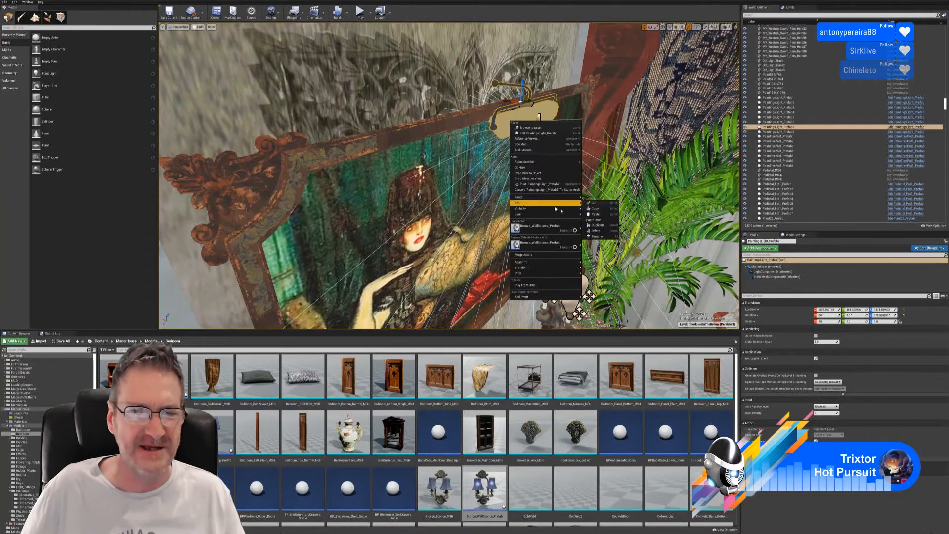
click(604, 226)
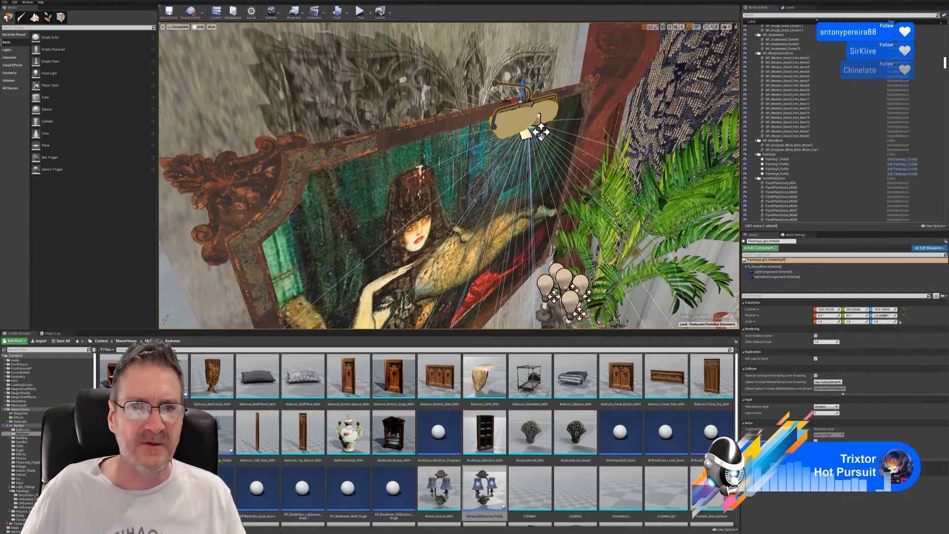
Move the duplicated painting light away from the original painting and rotate it about its vertical axis to suit the portrait wall
mouse_move(541, 134)
right_down()
mouse_move(512, 163)
mouse_move(539, 148)
right_up()
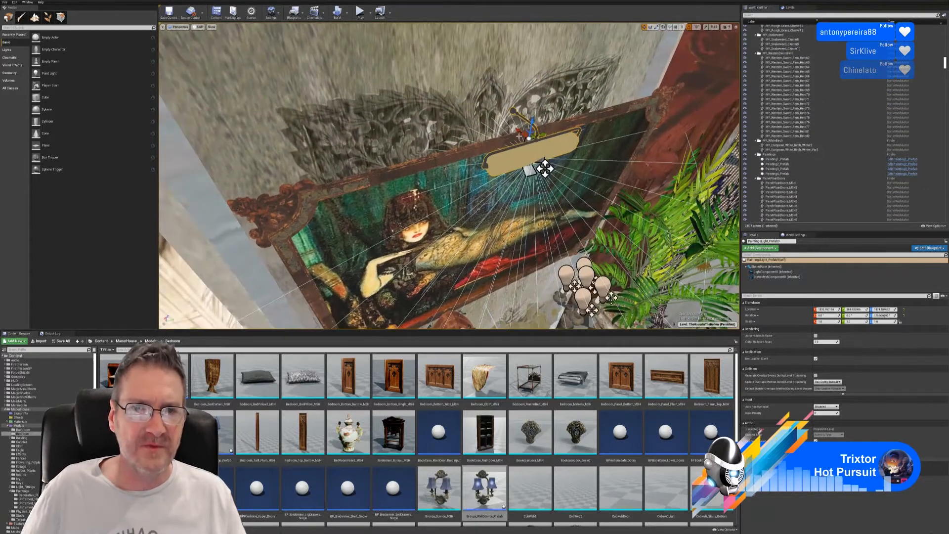
drag(518, 129, 426, 70)
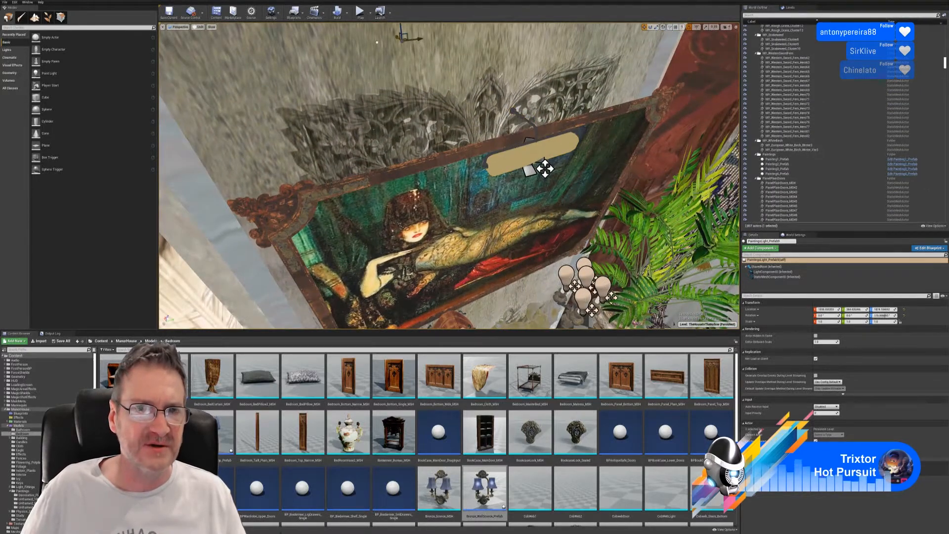
right_drag(399, 44, 470, 47)
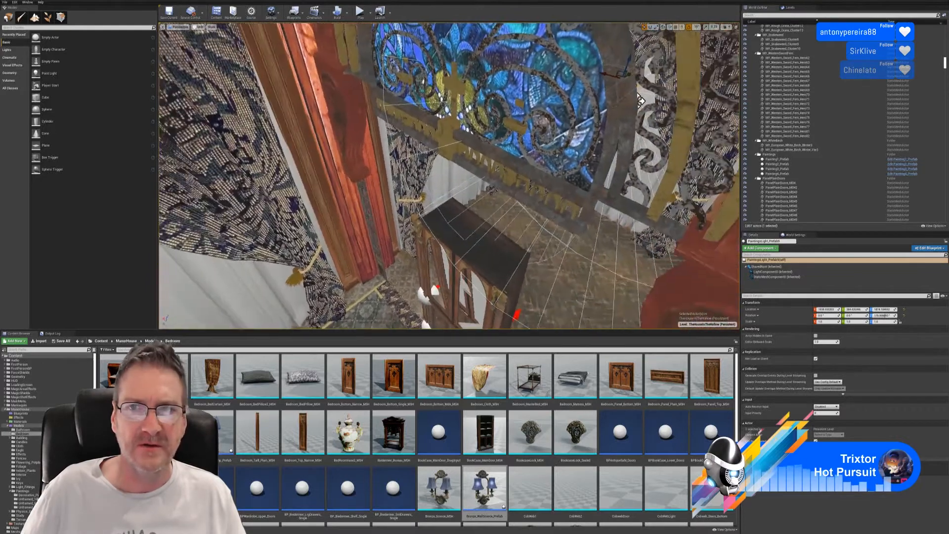
right_drag(641, 101, 638, 101)
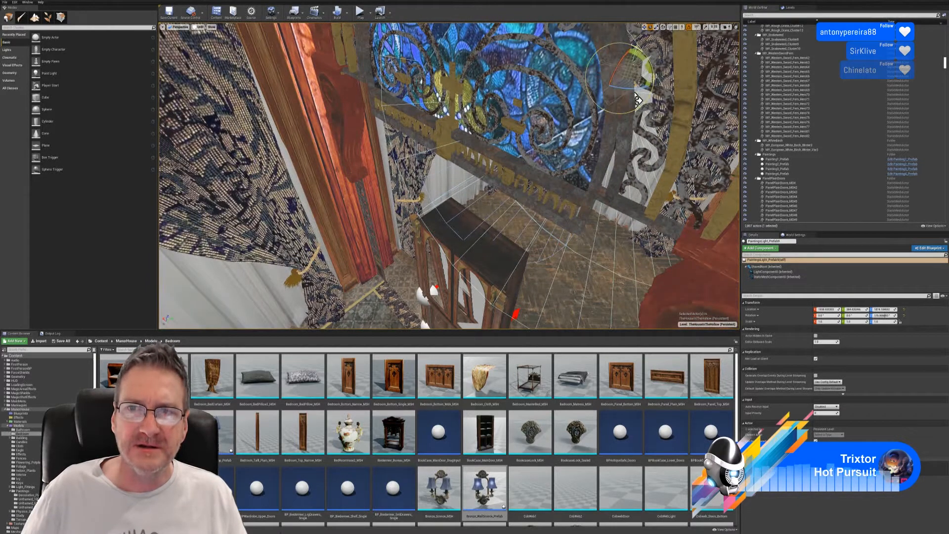
mouse_move(637, 99)
mouse_down()
mouse_move(633, 67)
mouse_move(649, 87)
mouse_up()
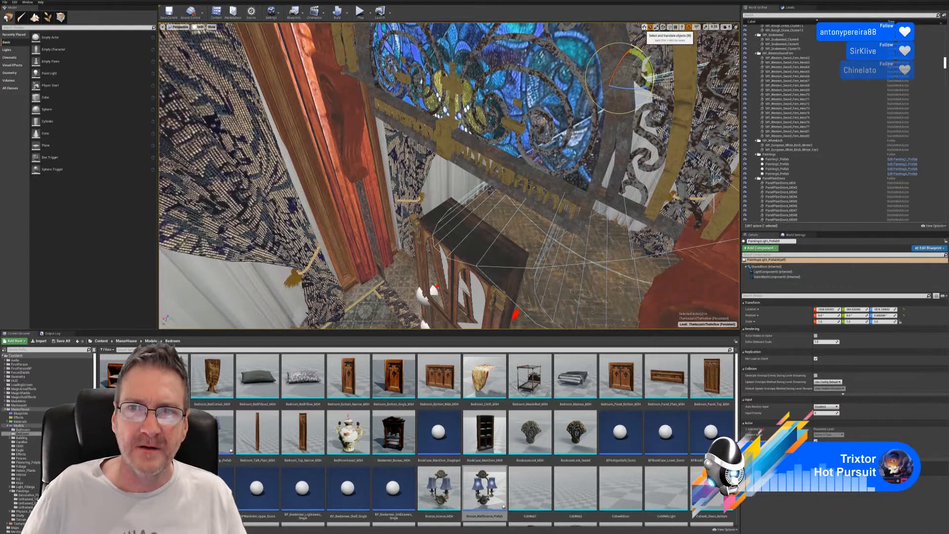
Move the duplicated painting light across the bedroom to the top of the framed portrait
key(f)
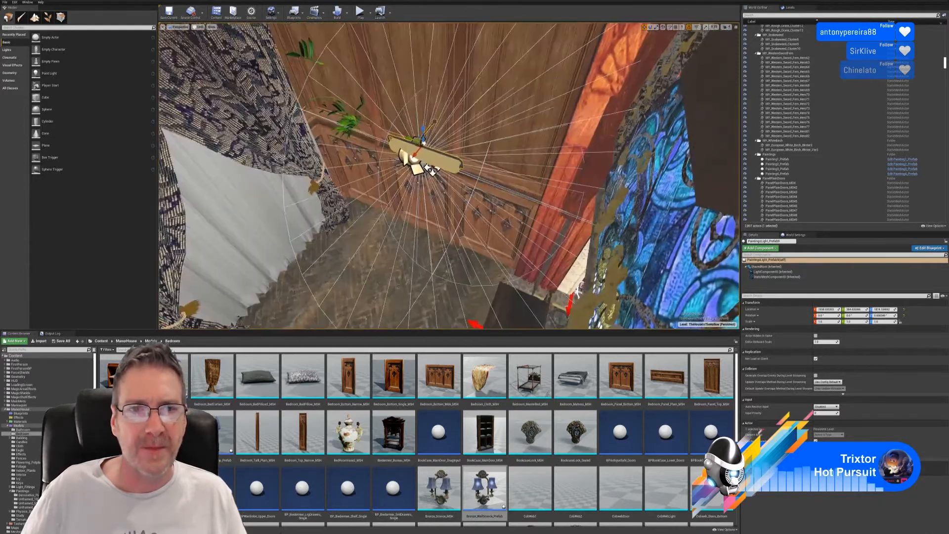
right_drag(449, 175, 487, 172)
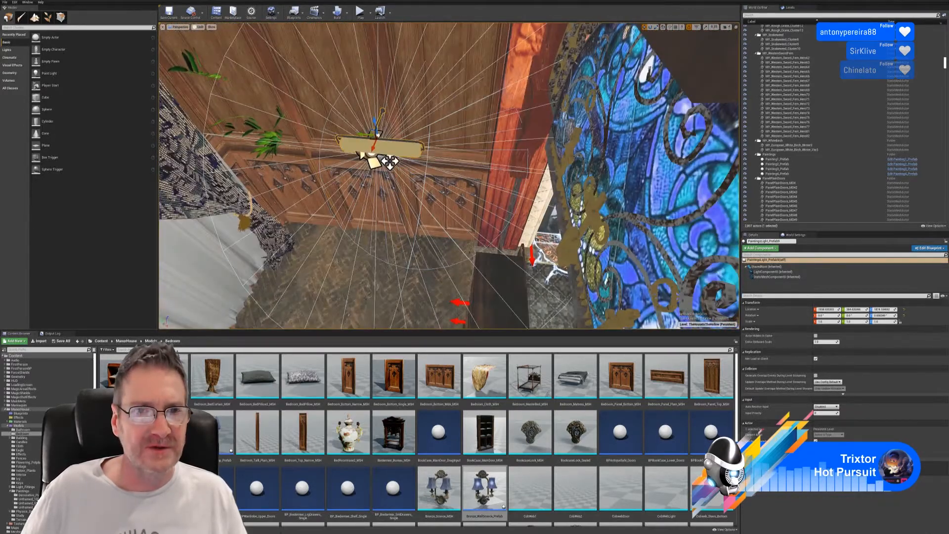
drag(390, 162, 613, 166)
right_drag(449, 176, 643, 163)
right_drag(449, 176, 384, 161)
right_drag(261, 190, 261, 188)
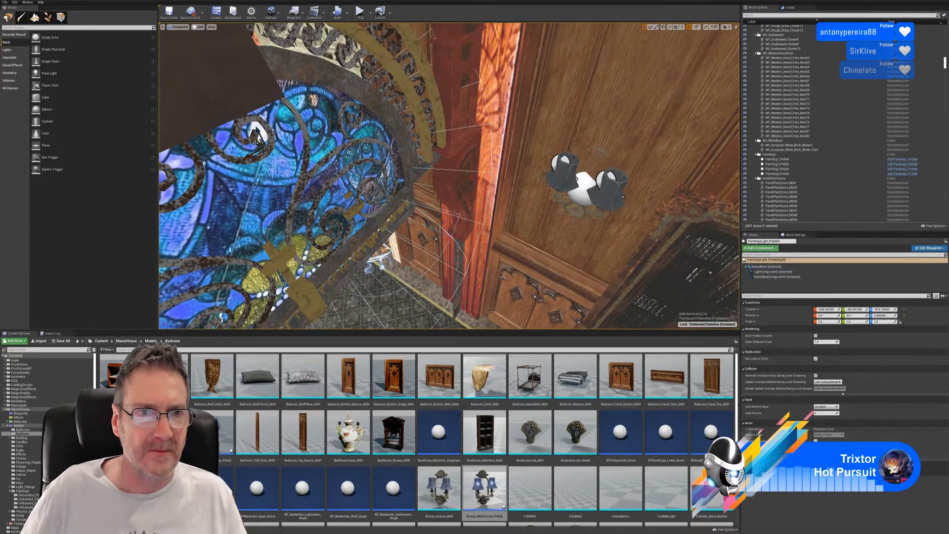
key(f)
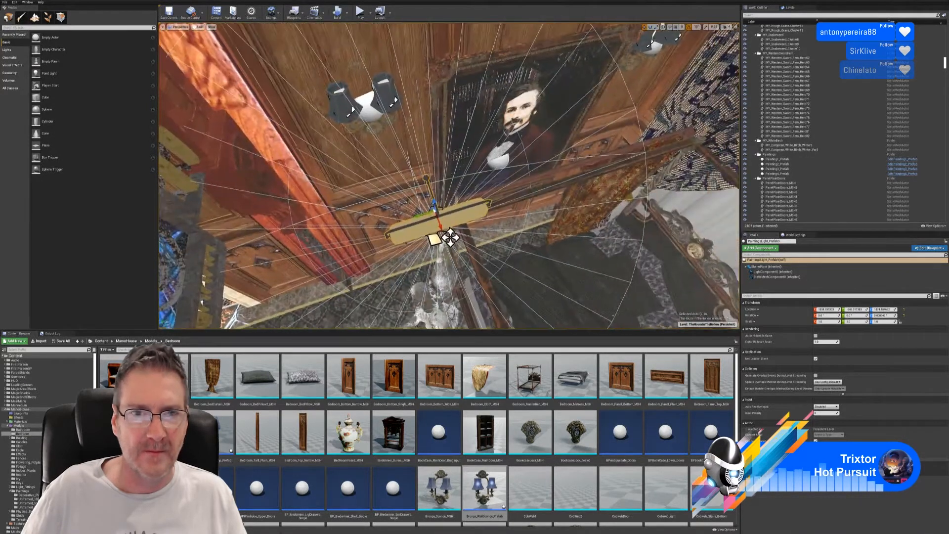
mouse_move(416, 219)
mouse_down()
mouse_move(578, 167)
mouse_move(519, 96)
mouse_move(525, 87)
mouse_up()
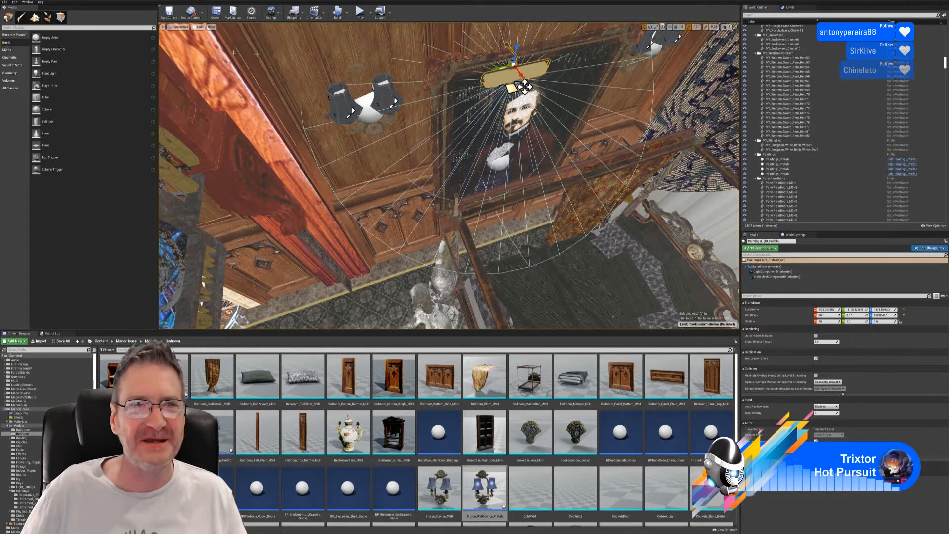
Slide the duplicated painting light sideways along the wall to centre it over the portrait
mouse_move(525, 86)
right_down()
mouse_move(426, 153)
mouse_move(424, 39)
mouse_move(448, 145)
mouse_move(476, 158)
mouse_move(477, 41)
mouse_move(479, 87)
mouse_move(414, 205)
mouse_move(553, 247)
right_up()
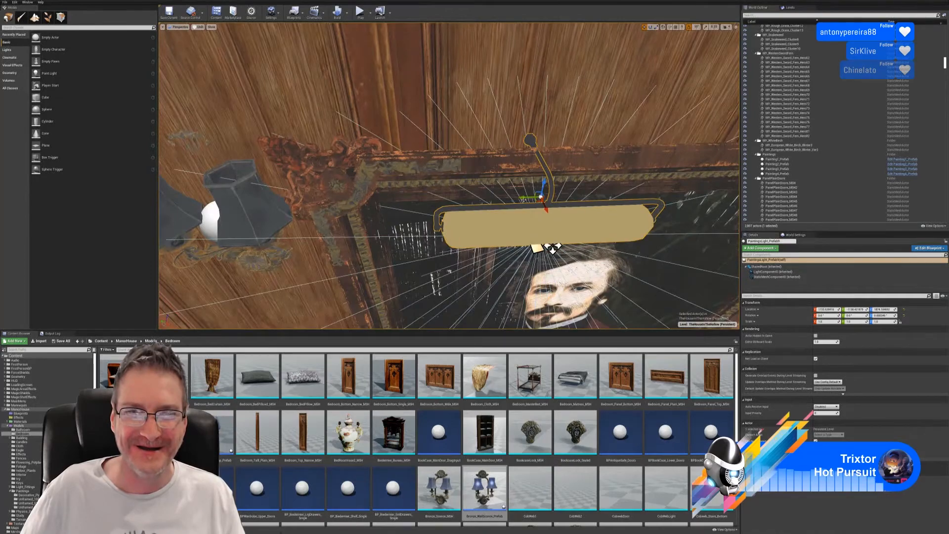
drag(527, 197, 601, 196)
right_drag(601, 195, 667, 200)
mouse_move(504, 162)
right_down()
mouse_move(366, 34)
mouse_move(576, 123)
mouse_move(517, 150)
mouse_move(519, 161)
right_up()
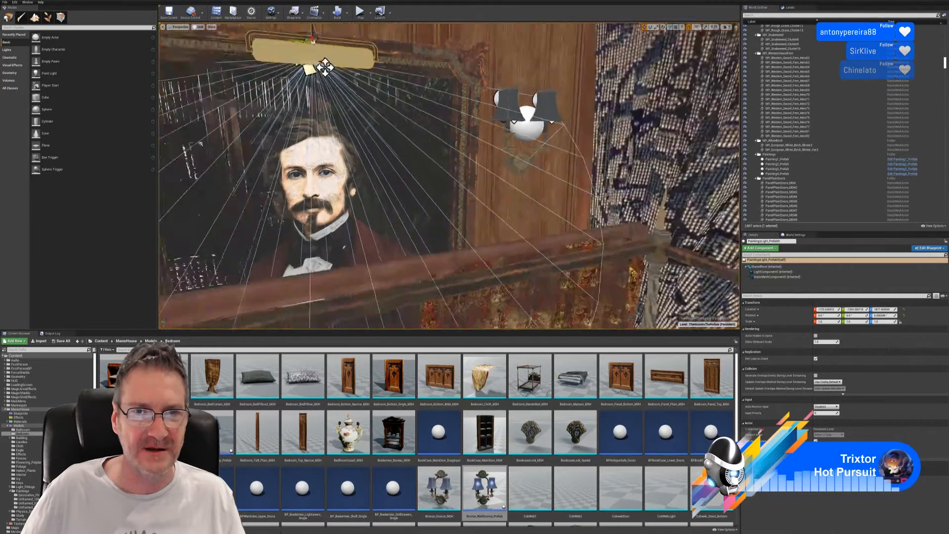
Examine from the side and below how the painting light sits against the portrait frame and wall, then clear the selection
mouse_move(600, 135)
right_down()
mouse_move(371, 134)
mouse_move(538, 193)
mouse_move(488, 202)
right_up()
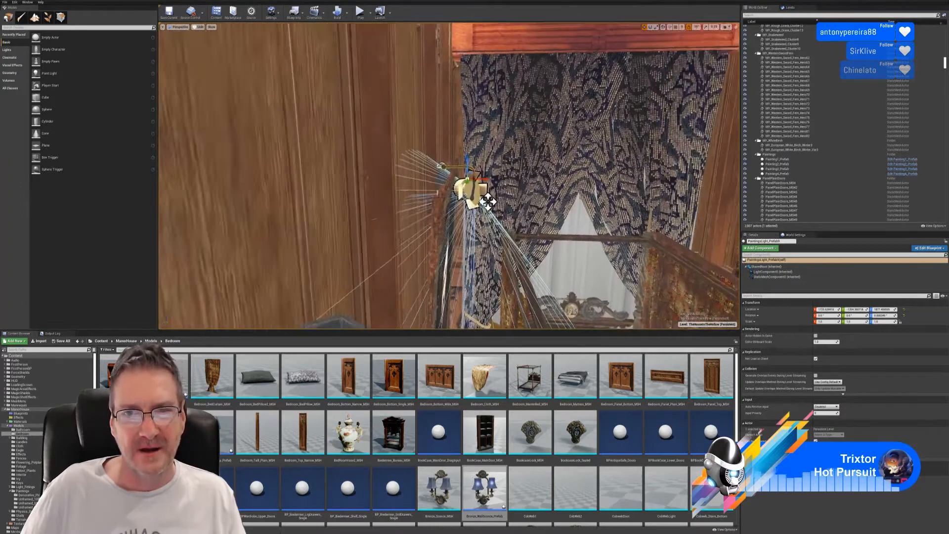
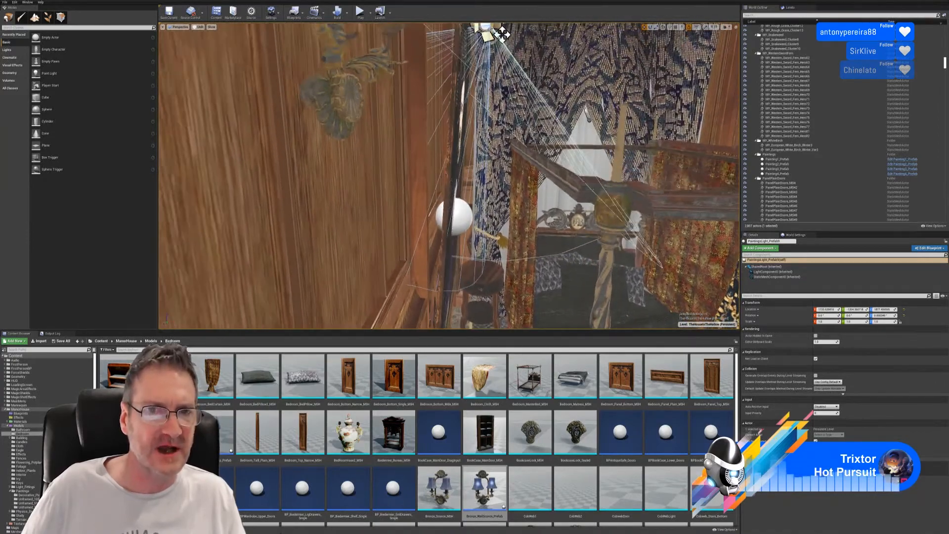
key(d)
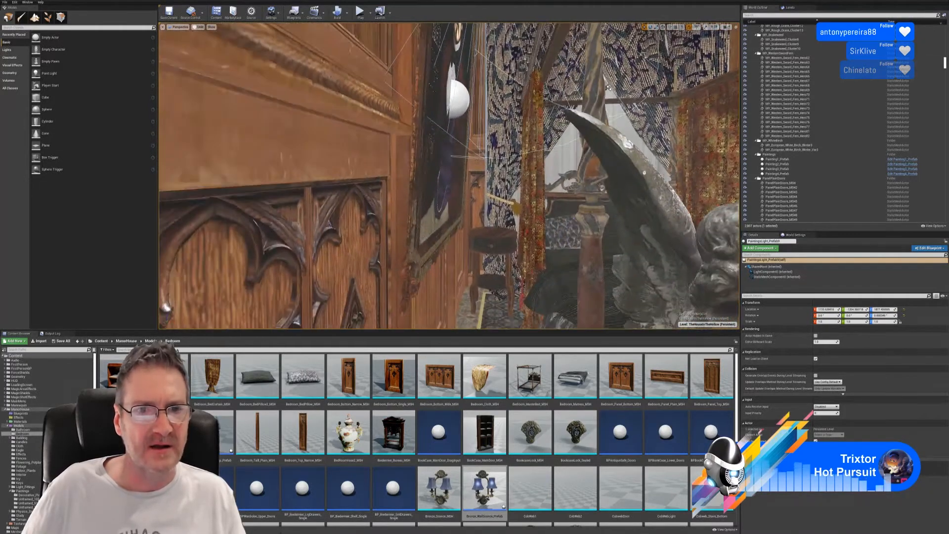
right_drag(449, 176, 440, 94)
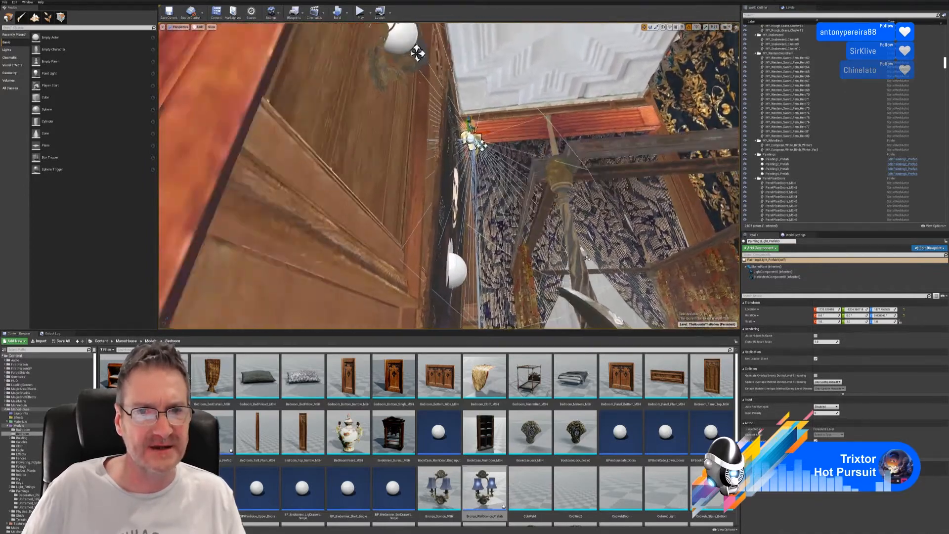
mouse_move(449, 175)
right_down()
mouse_move(458, 145)
mouse_move(426, 191)
mouse_move(421, 173)
mouse_move(406, 173)
right_up()
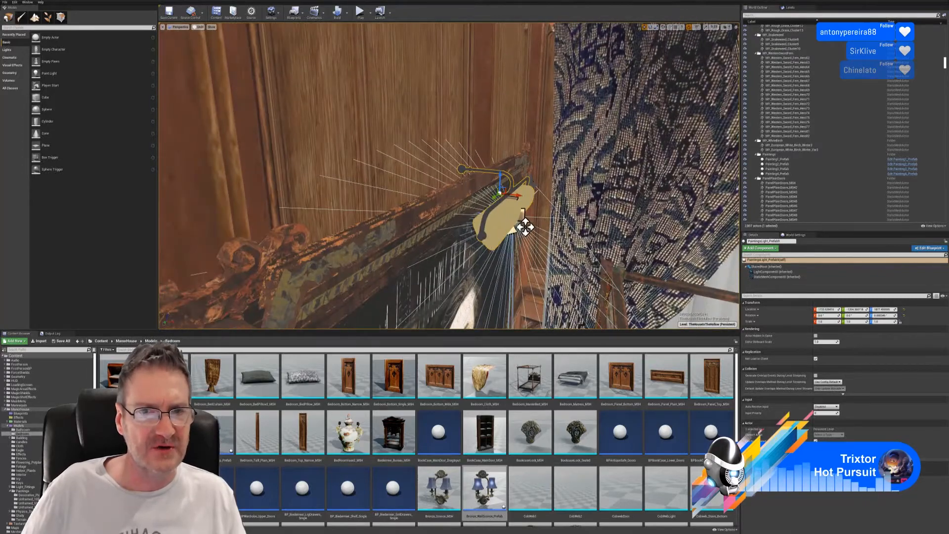
mouse_move(449, 193)
right_down()
mouse_move(467, 204)
mouse_move(455, 235)
mouse_move(462, 267)
mouse_move(460, 240)
mouse_move(437, 233)
right_up()
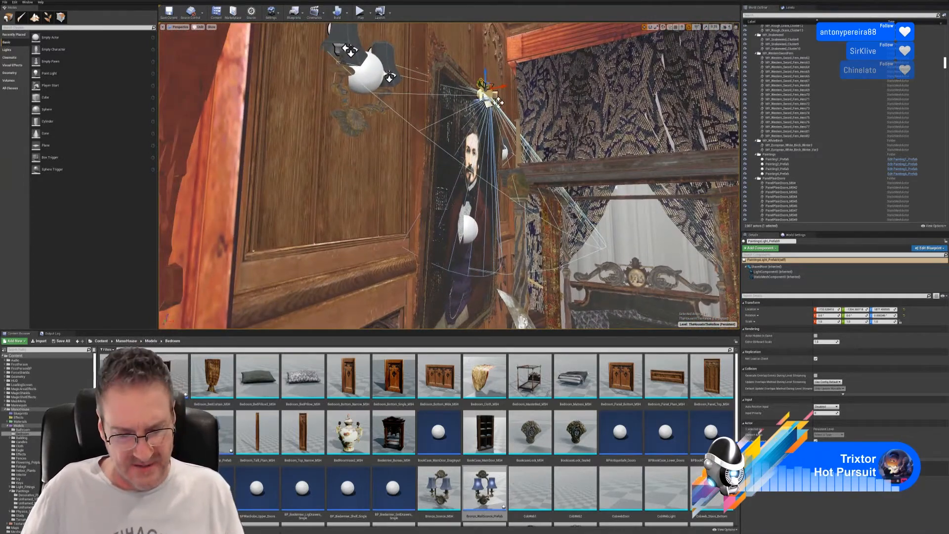
key(Escape)
right_drag(548, 155, 549, 165)
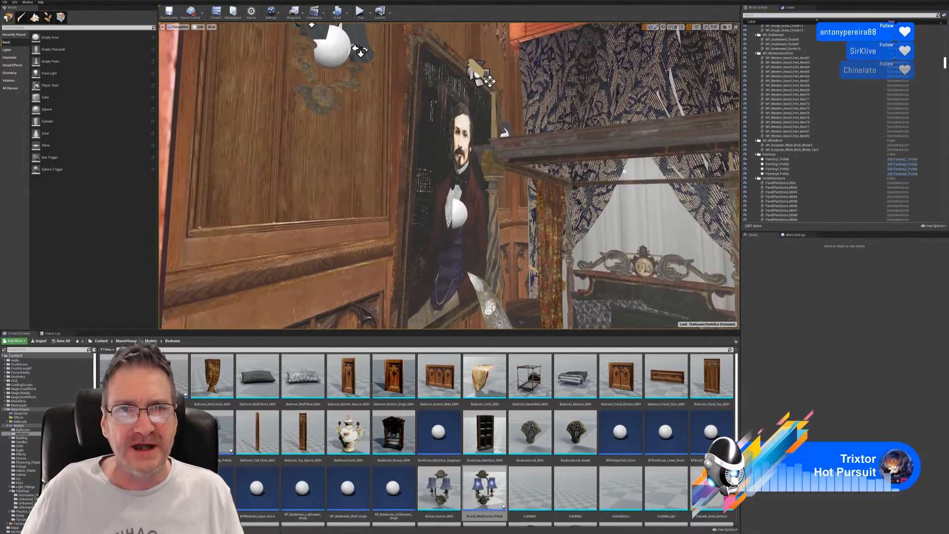
Switch the viewport to Lit mode and check how the painting light illuminates the portrait
click(200, 27)
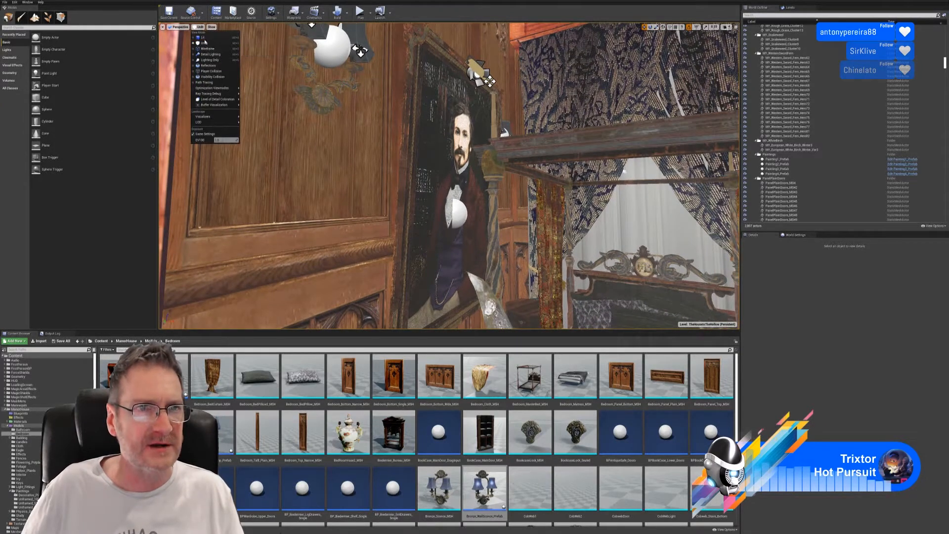
click(206, 38)
right_drag(539, 123, 586, 132)
key(w)
key(w)
key(s)
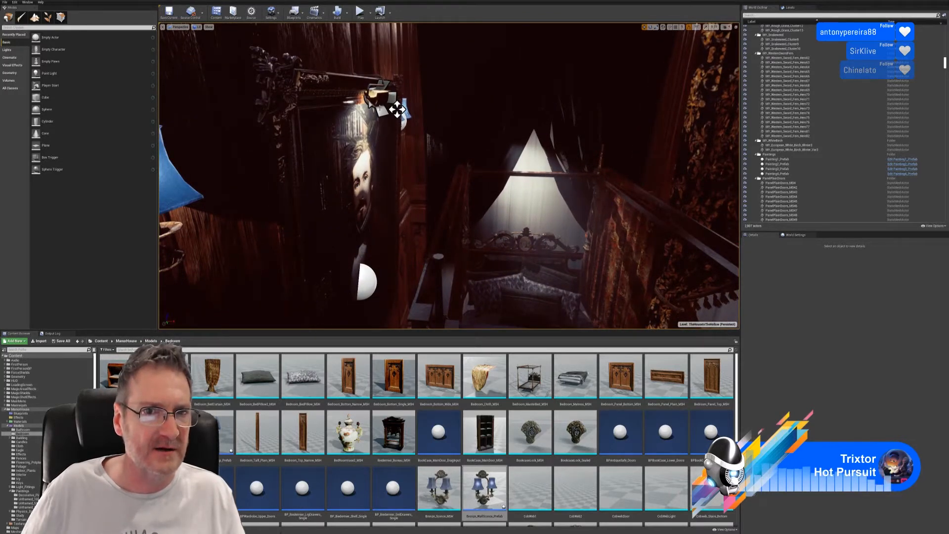
Select the painting light above the portrait and examine how its light cone falls across the painting
click(379, 107)
key(s)
mouse_move(380, 108)
right_down()
mouse_move(360, 109)
mouse_move(341, 142)
mouse_move(329, 128)
right_up()
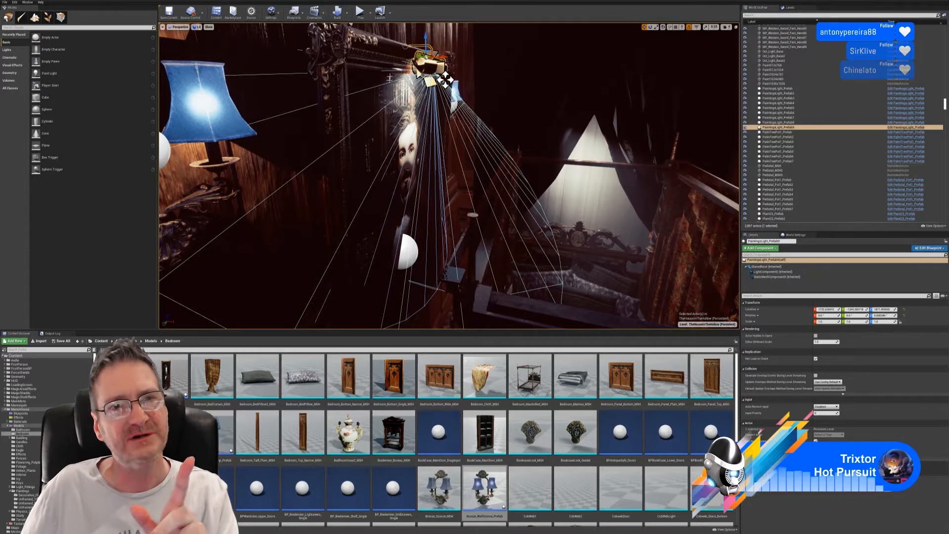
Select the spotlight component of the picture light above the portrait and adjust its rotation toward the painting
click(446, 79)
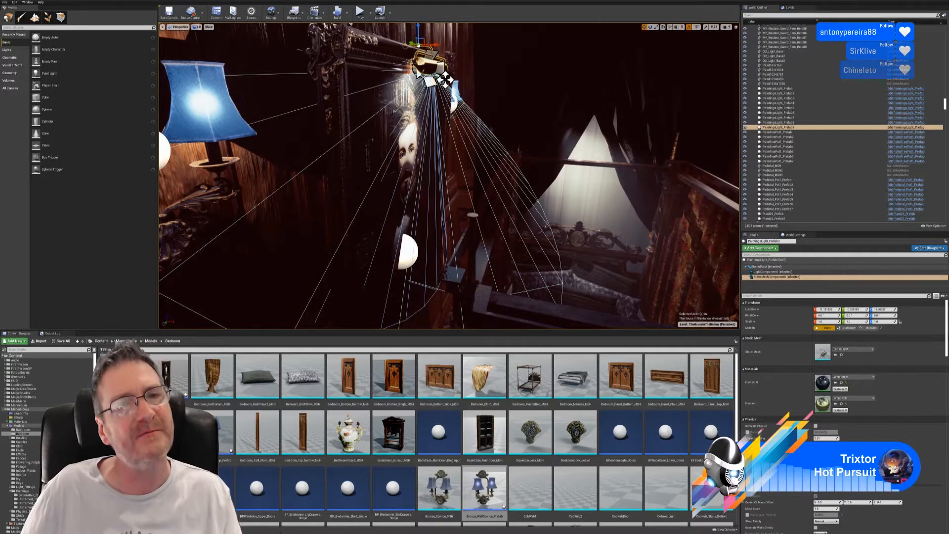
right_drag(446, 79, 487, 61)
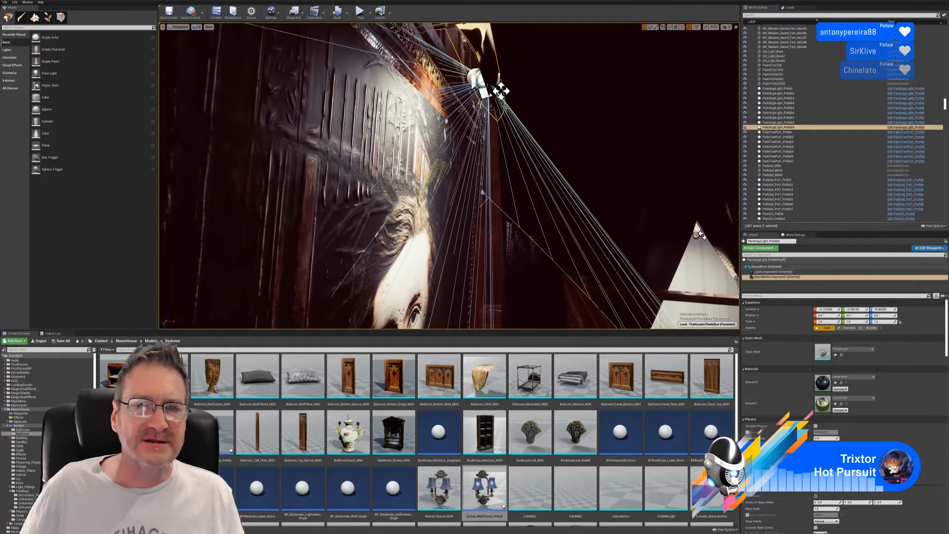
click(772, 272)
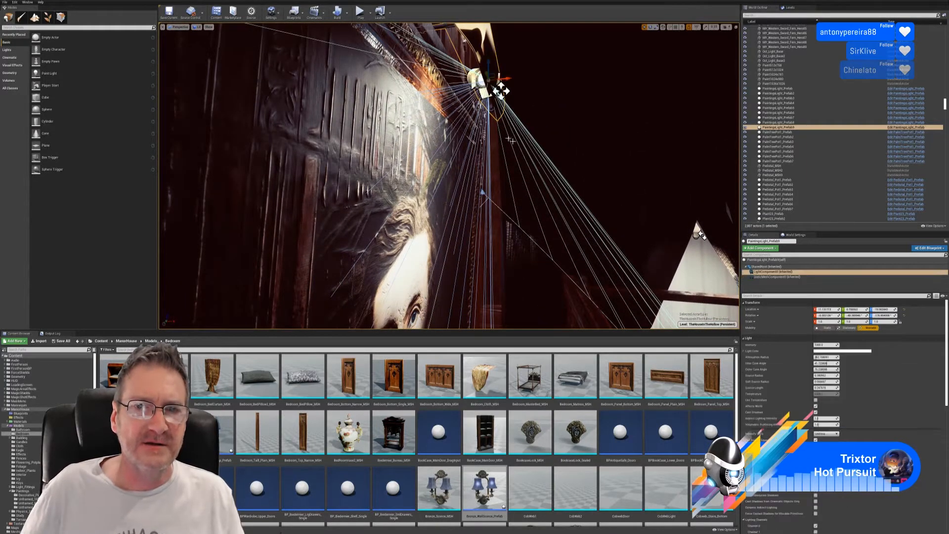
mouse_move(487, 148)
right_down()
mouse_move(458, 170)
mouse_move(487, 144)
right_up()
right_drag(477, 108, 443, 120)
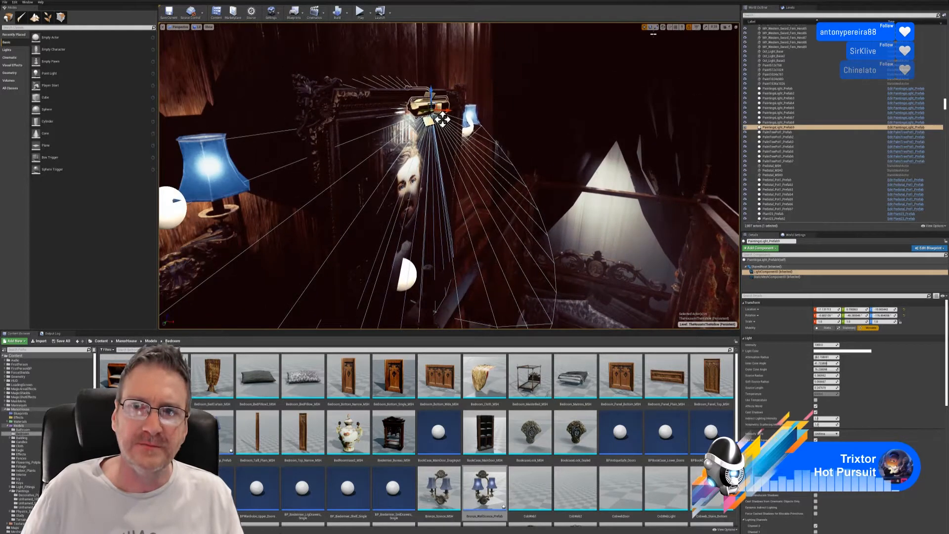
key(e)
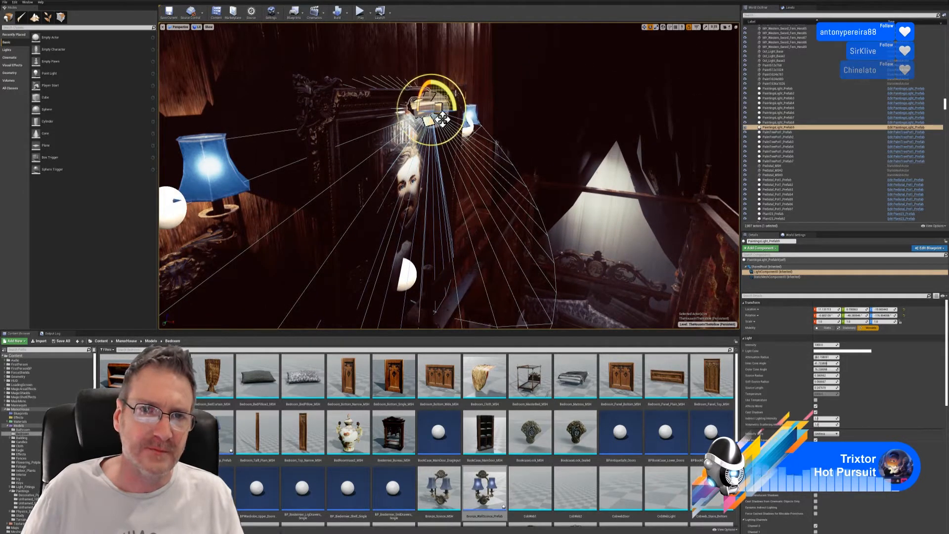
drag(443, 119, 443, 120)
mouse_move(443, 119)
right_down()
mouse_move(456, 121)
mouse_move(443, 124)
right_up()
mouse_move(540, 35)
right_down()
mouse_move(495, 36)
mouse_move(440, 66)
mouse_move(446, 112)
mouse_move(509, 130)
mouse_move(487, 127)
mouse_move(497, 123)
mouse_move(542, 265)
right_up()
mouse_move(450, 76)
right_down()
mouse_move(464, 62)
mouse_move(450, 76)
right_up()
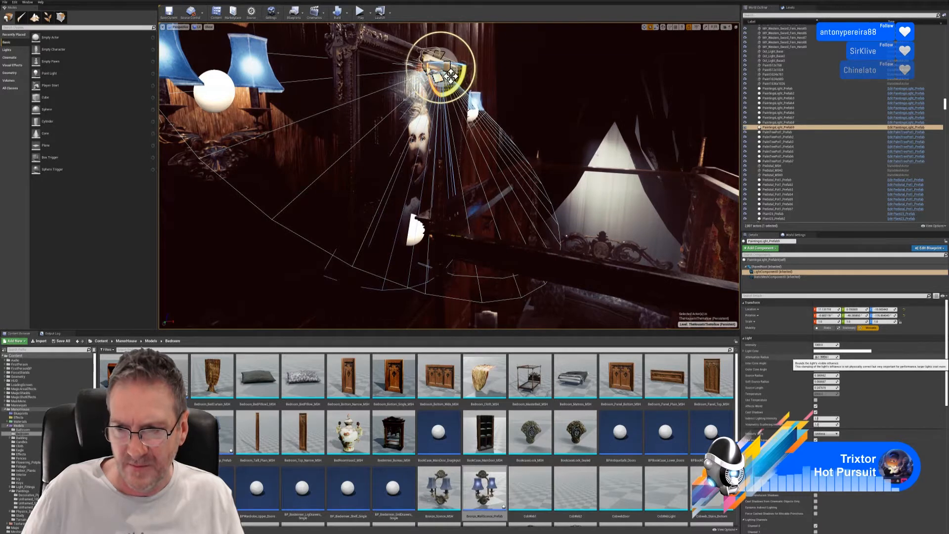
Increase the attenuation radius of the picture light's spotlight component slightly
mouse_move(824, 357)
mouse_down()
mouse_move(839, 357)
mouse_move(830, 363)
mouse_up()
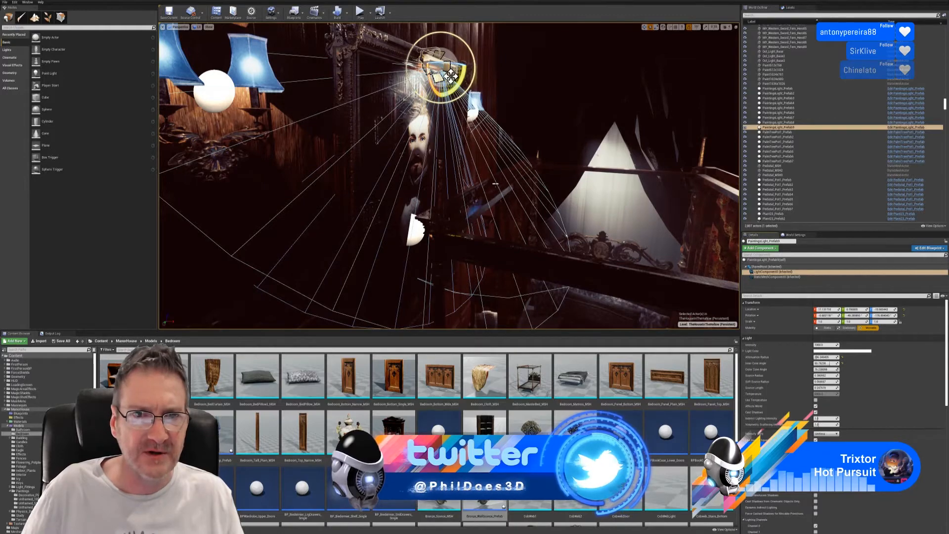
right_drag(594, 198, 608, 194)
right_drag(439, 80, 408, 75)
Rotate the spotlight component further to re-aim its beam at the portrait and undo the last rotation
key(w)
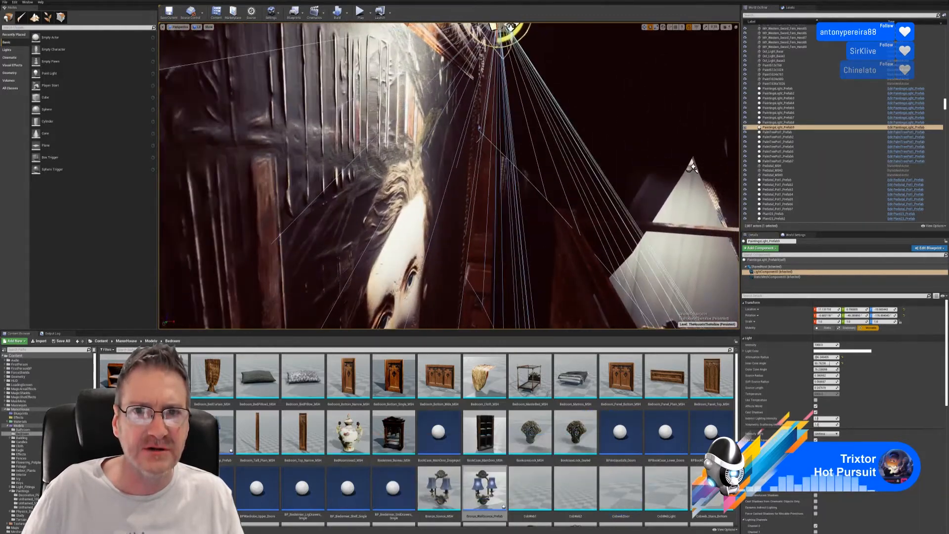
drag(511, 37, 503, 33)
right_drag(683, 175, 665, 251)
key(e)
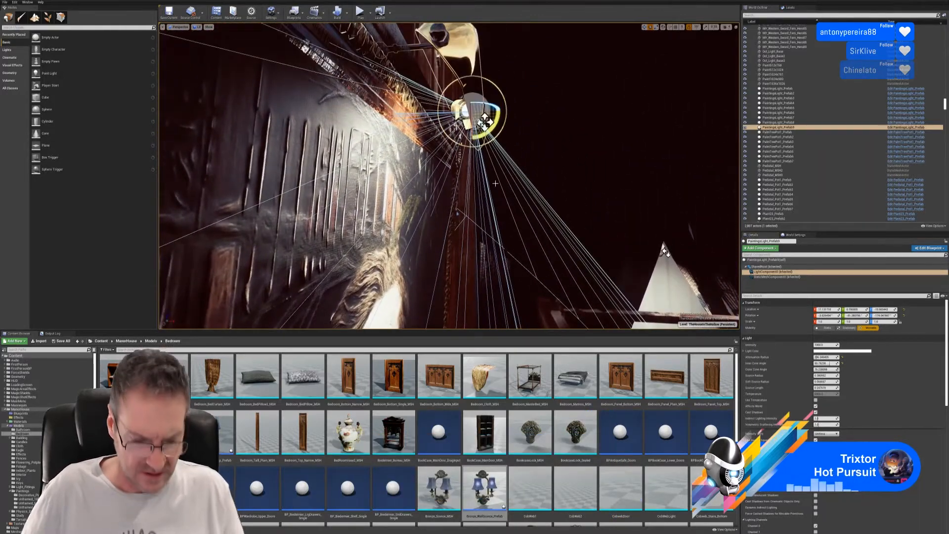
key(ctrl+z)
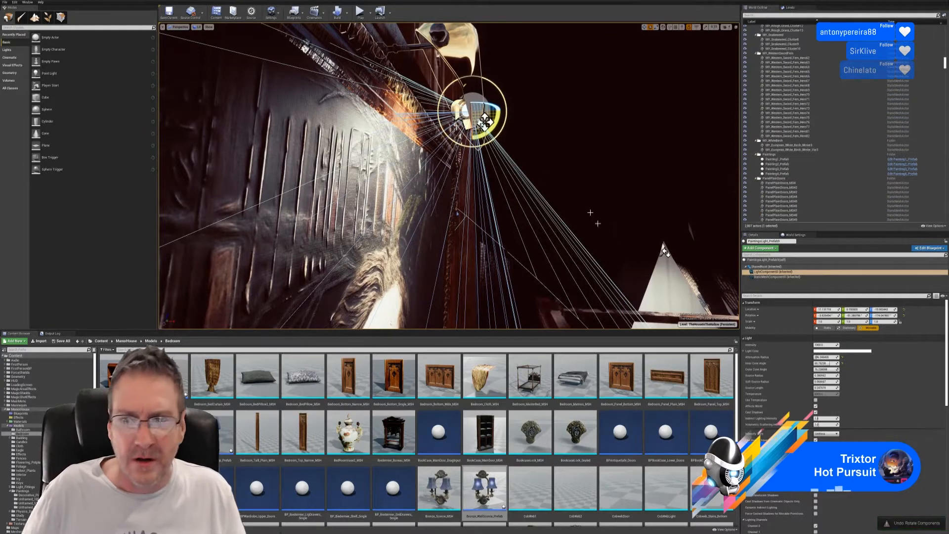
right_drag(598, 183, 577, 143)
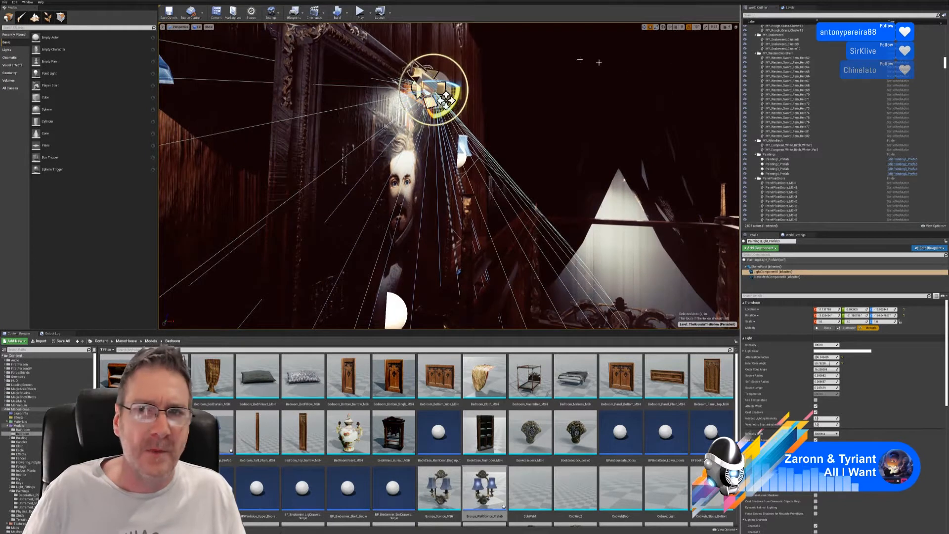
Reselect the whole picture light actor and move it outward from the portrait's frame
key(w)
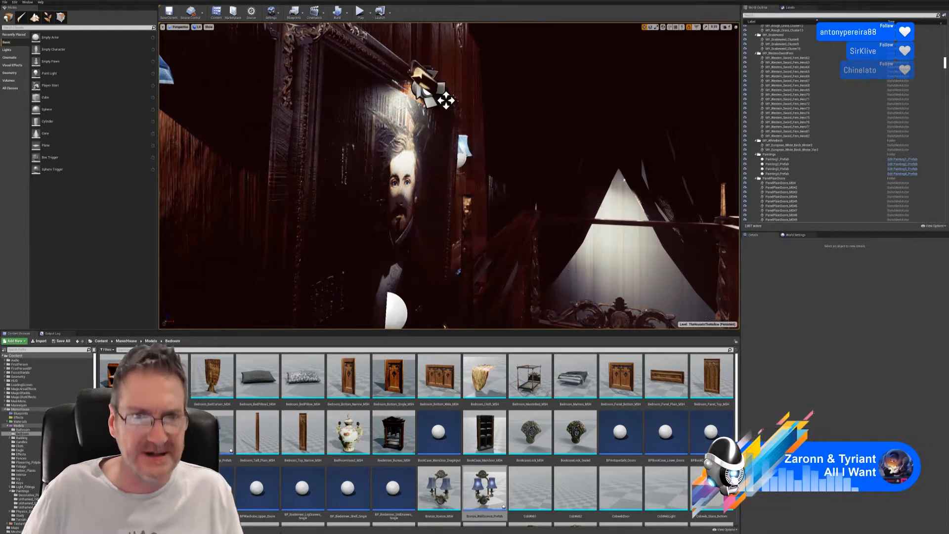
key(Escape)
click(446, 100)
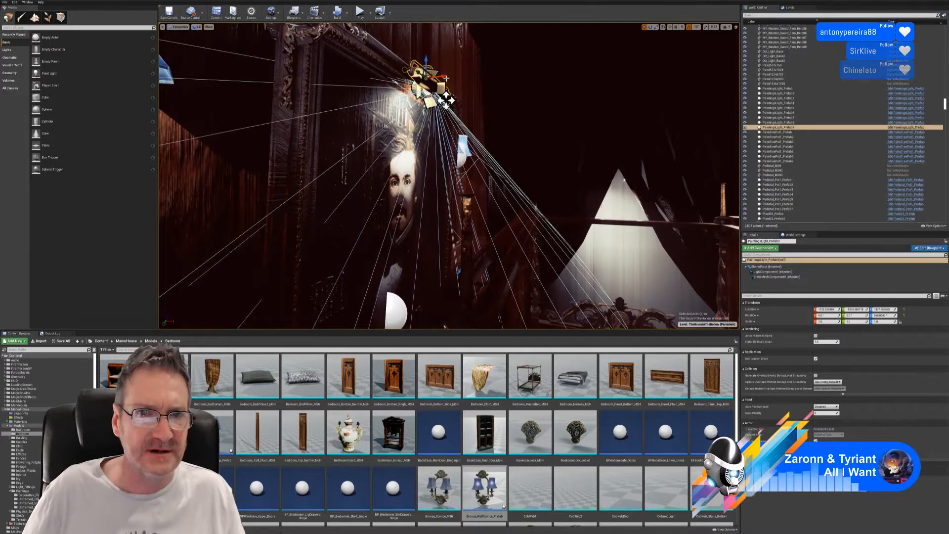
drag(446, 101, 529, 91)
drag(521, 91, 454, 99)
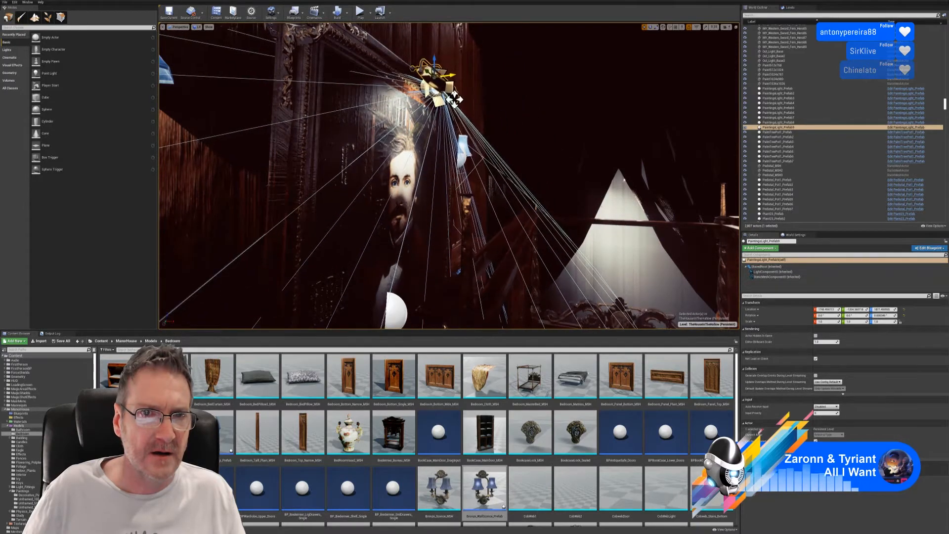
right_drag(524, 155, 525, 171)
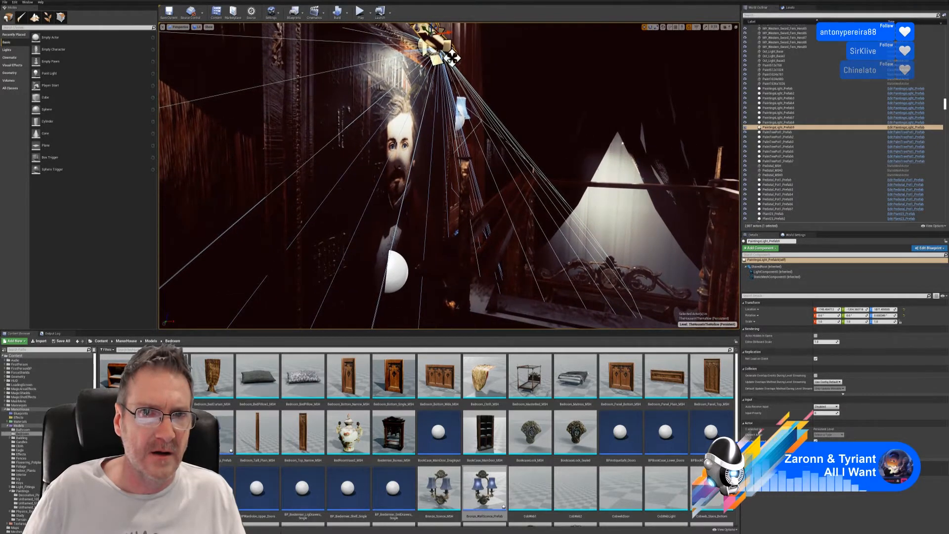
Try a different intensity on the picture light's spotlight component and undo the change
click(772, 271)
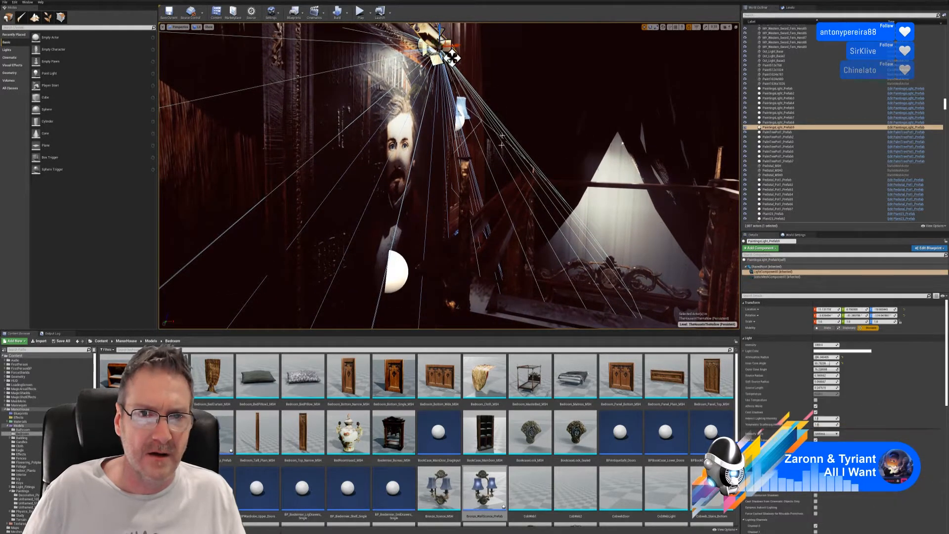
mouse_move(495, 173)
right_down()
mouse_move(445, 168)
mouse_move(495, 173)
mouse_move(465, 168)
mouse_move(457, 222)
mouse_move(460, 168)
mouse_move(470, 173)
mouse_move(427, 195)
mouse_move(463, 188)
right_up()
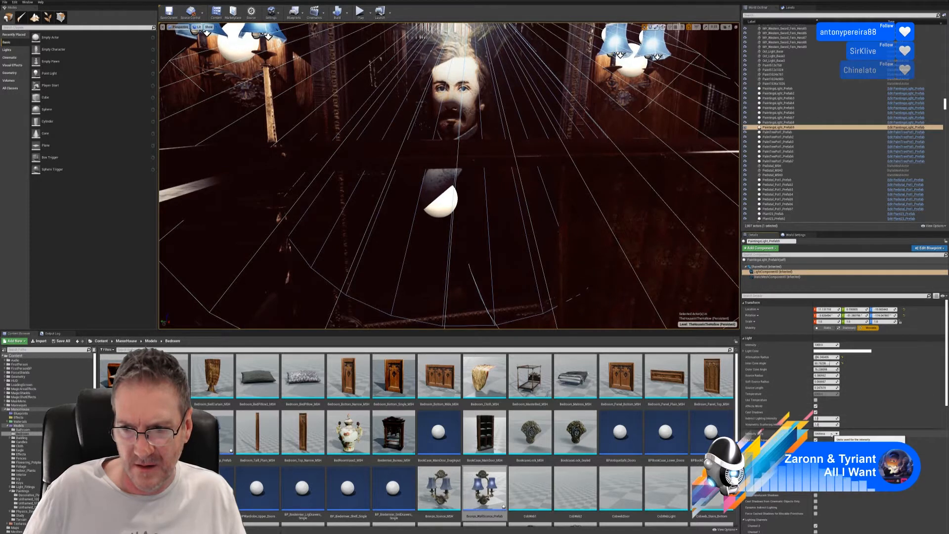
scroll(791, 420, down, 1)
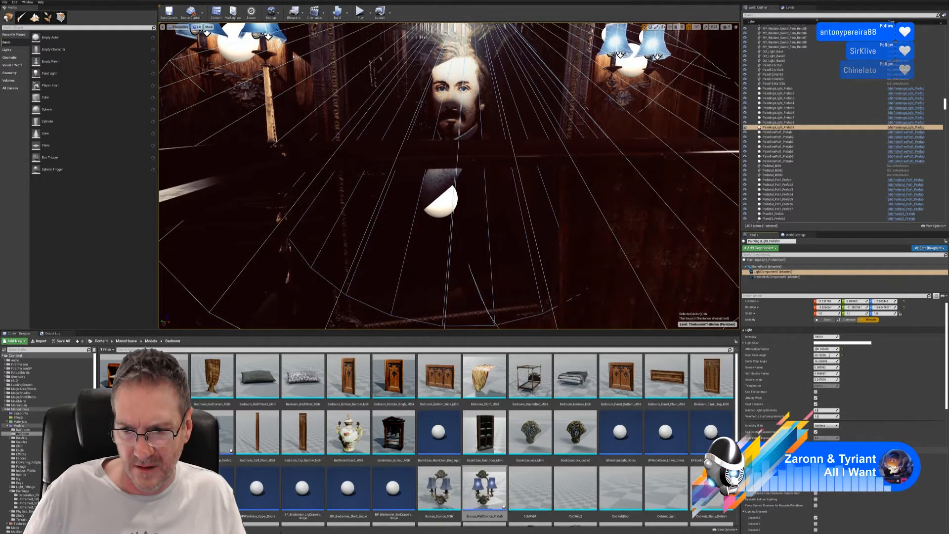
scroll(819, 349, up, 1)
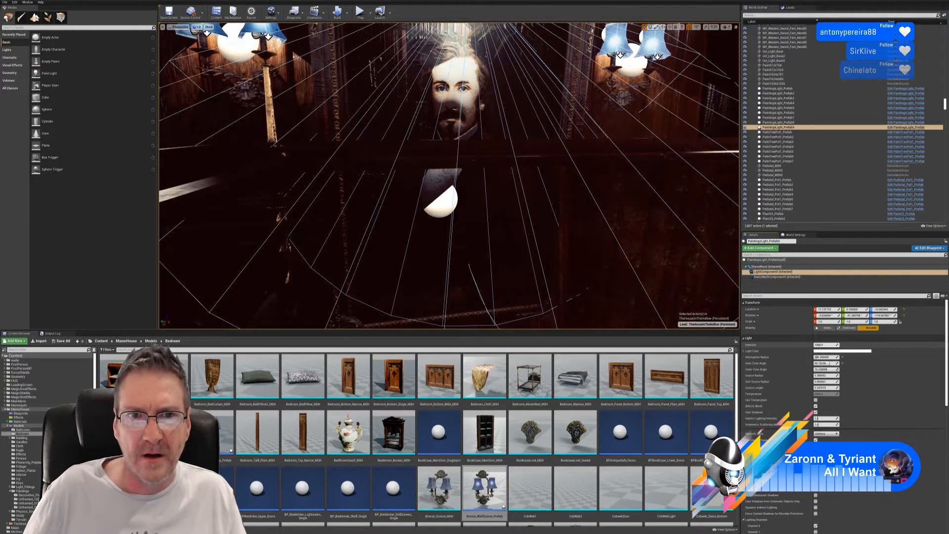
mouse_move(825, 345)
mouse_down()
mouse_move(836, 345)
mouse_move(815, 345)
mouse_move(836, 345)
mouse_up()
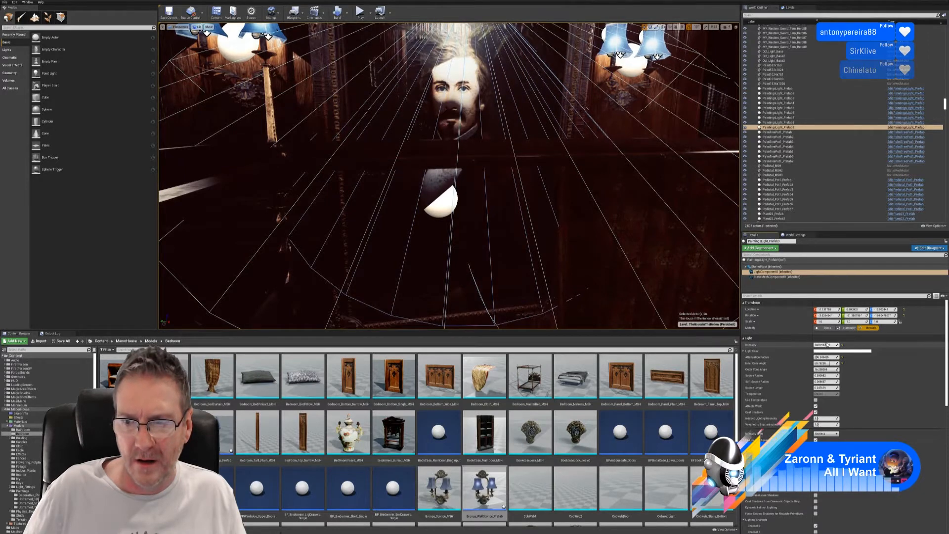
key(ctrl+z)
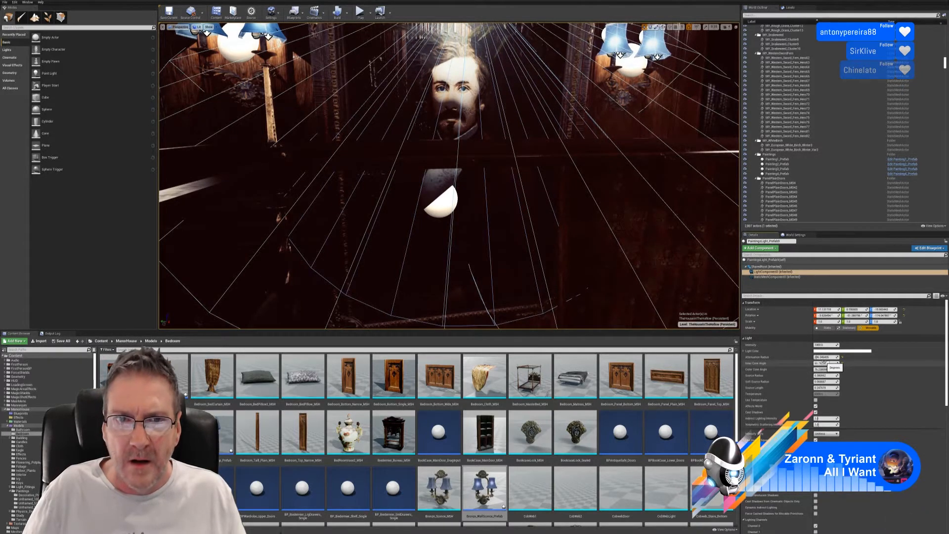
Reduce the spotlight component's inner cone angle and fine-tune its rotation onto the portrait
drag(830, 363, 826, 364)
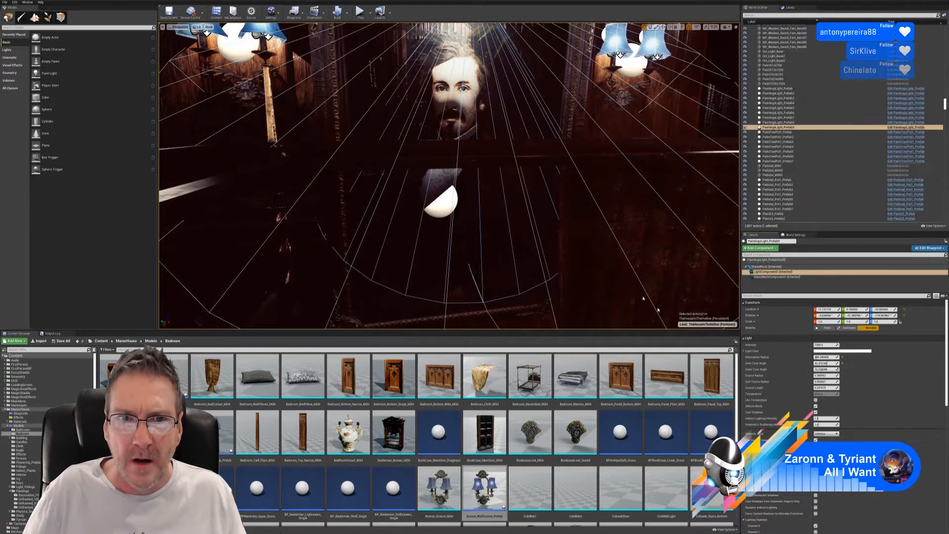
mouse_move(583, 208)
right_down()
mouse_move(596, 173)
mouse_move(616, 171)
right_up()
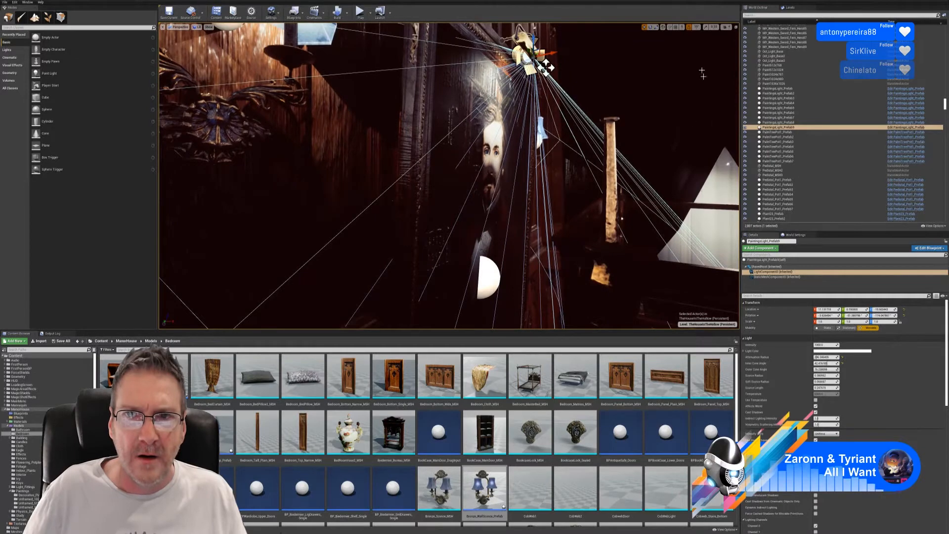
key(e)
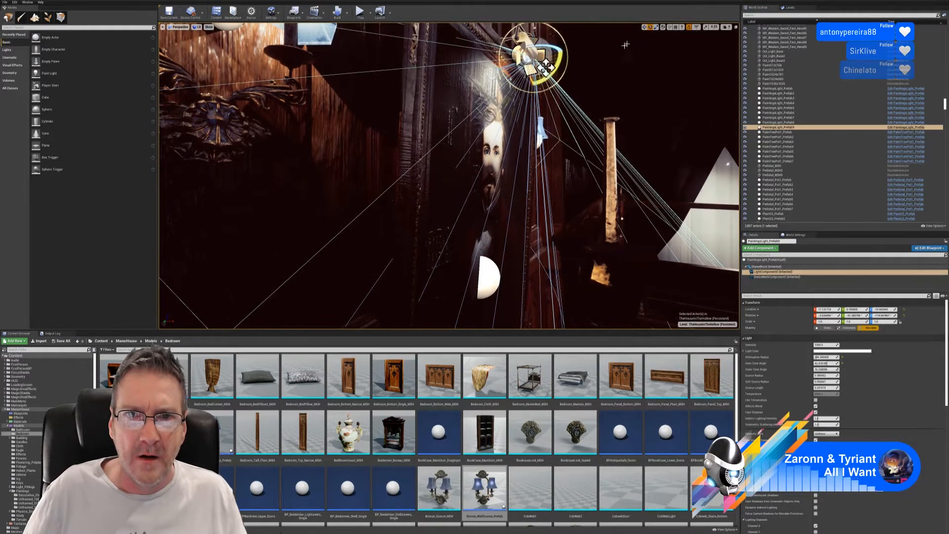
drag(555, 74, 546, 66)
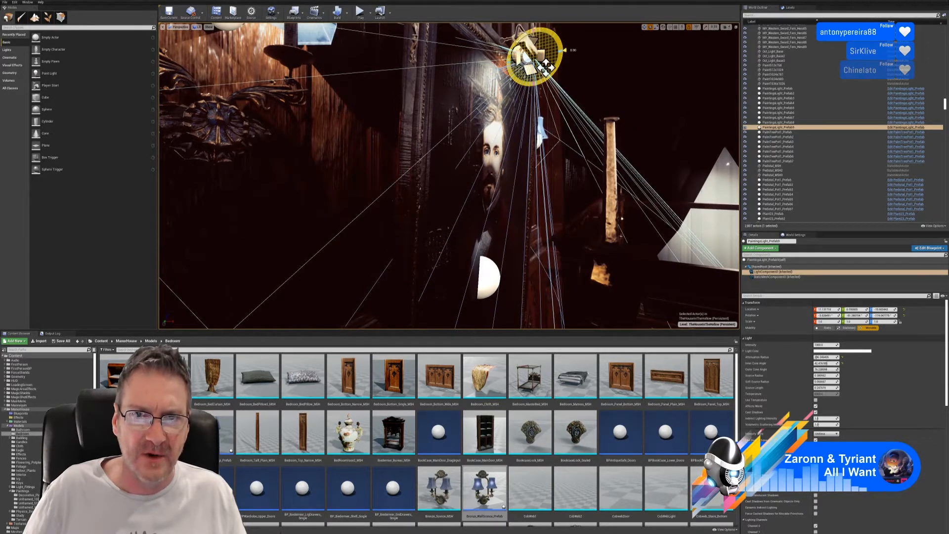
drag(546, 66, 546, 66)
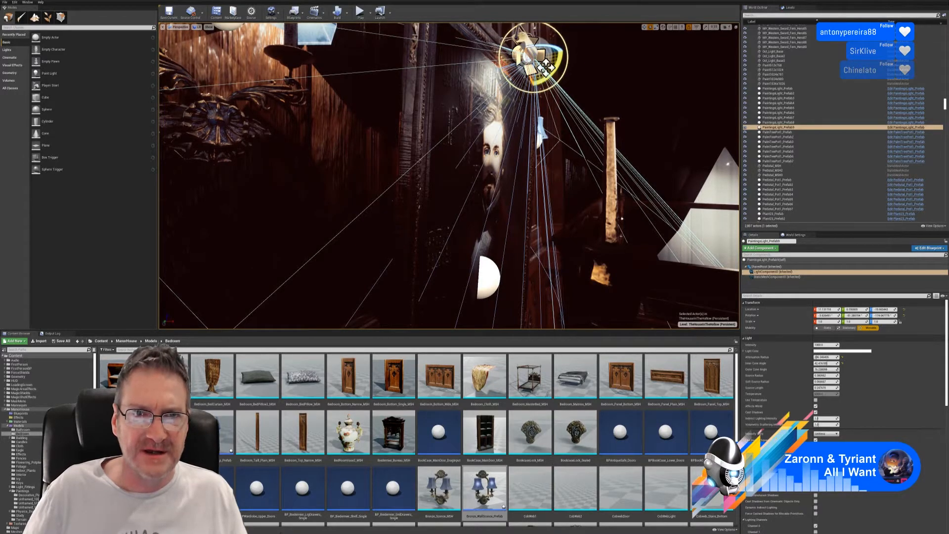
right_drag(449, 175, 443, 153)
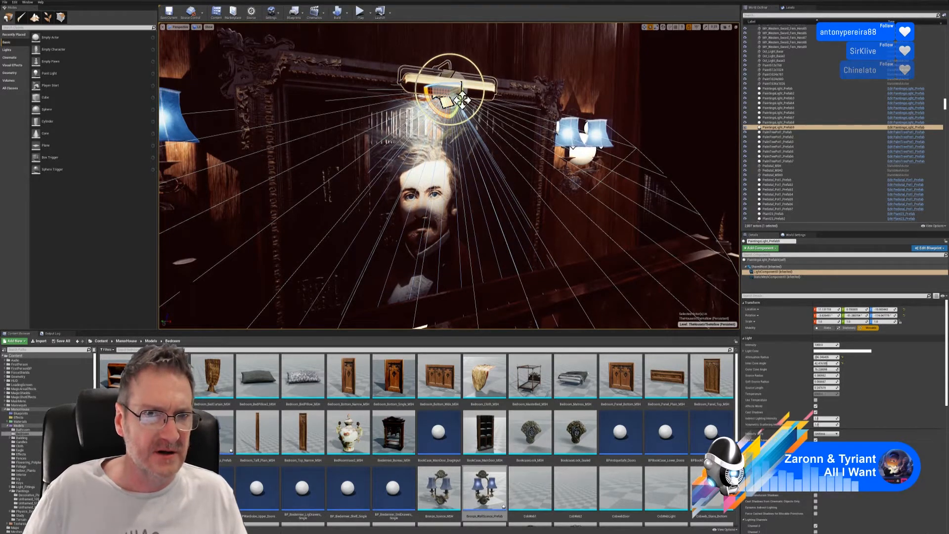
right_drag(442, 154, 482, 146)
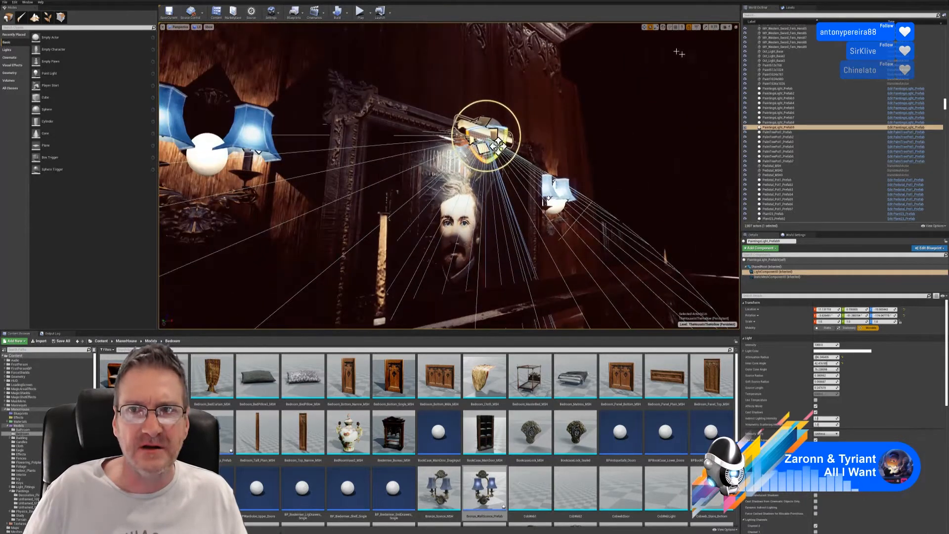
Select the whole picture light actor again and shift it slightly farther along and out from the frame
key(Escape)
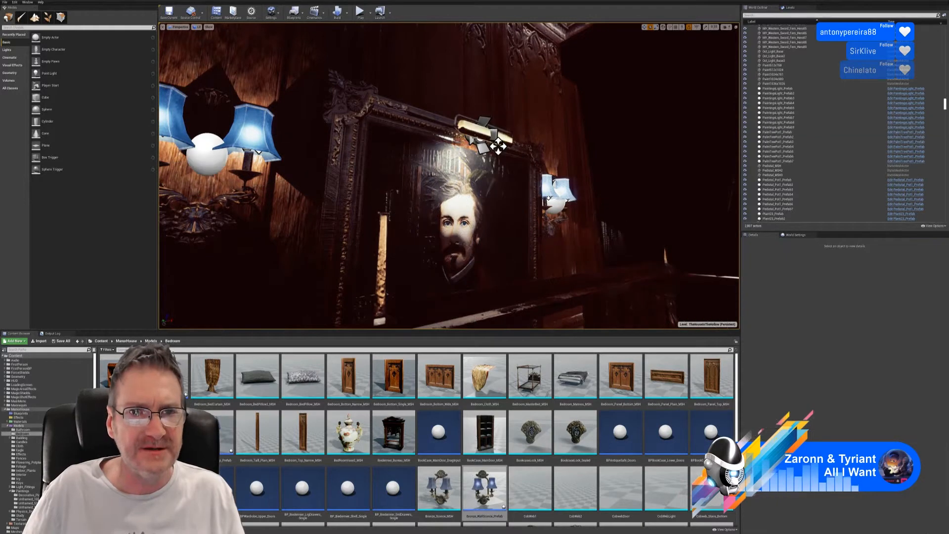
click(477, 134)
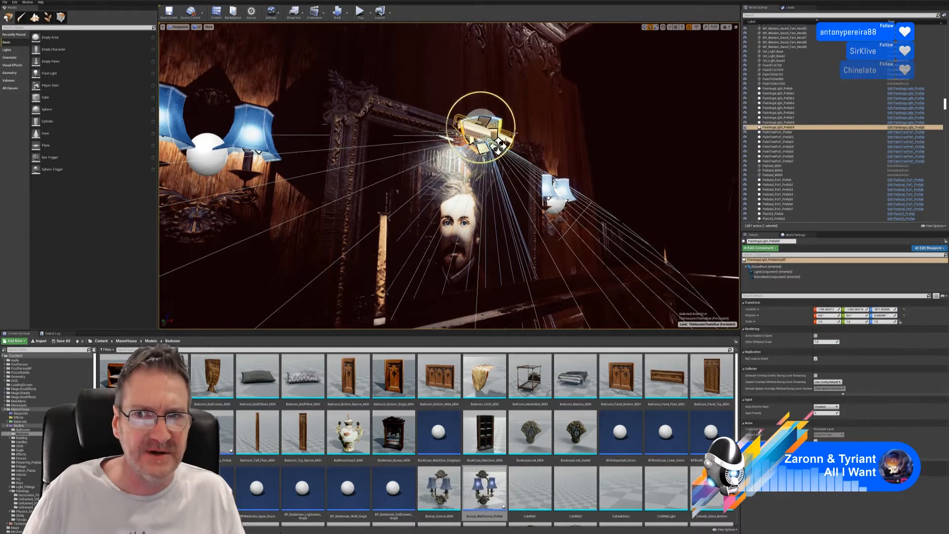
click(644, 27)
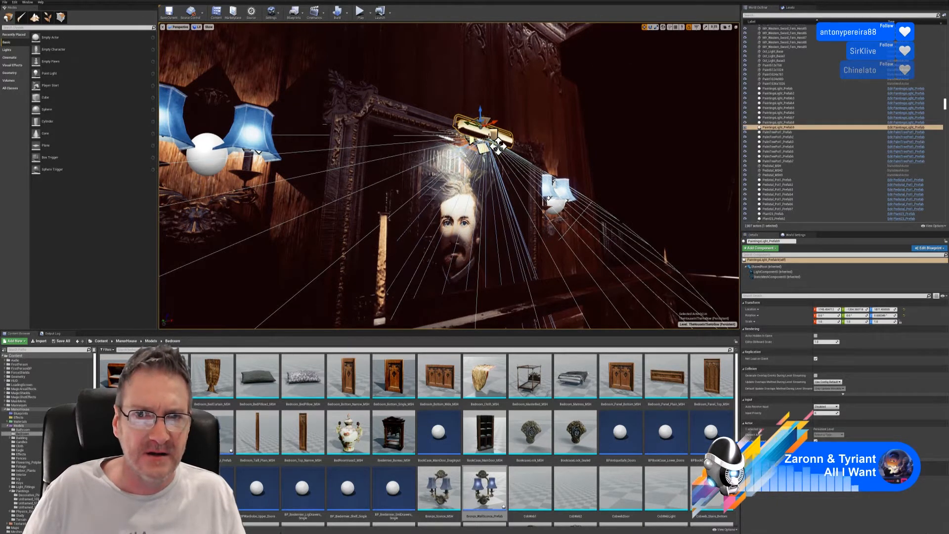
mouse_move(473, 123)
mouse_down()
mouse_move(544, 141)
mouse_move(540, 126)
mouse_move(476, 112)
mouse_move(487, 110)
mouse_up()
mouse_move(509, 148)
mouse_down()
mouse_move(555, 162)
mouse_move(507, 148)
mouse_up()
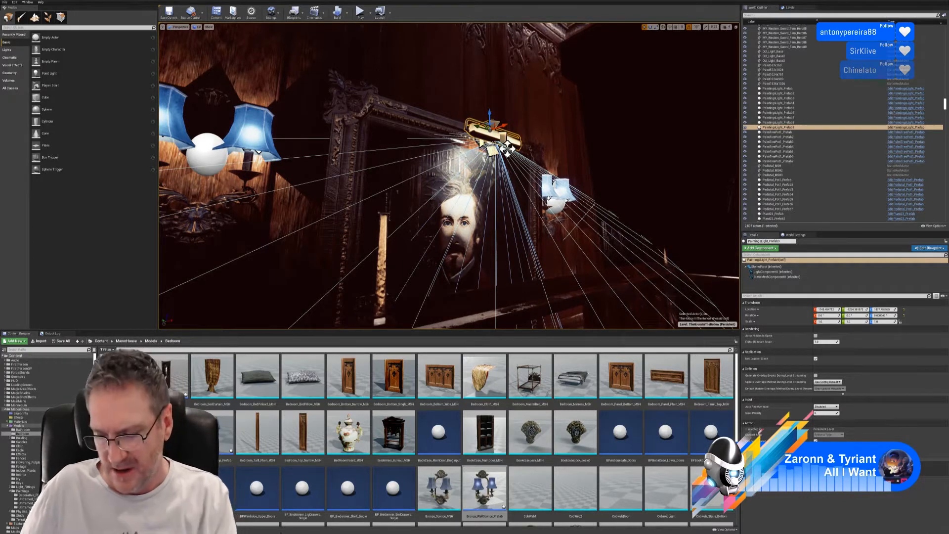
right_drag(606, 132, 587, 154)
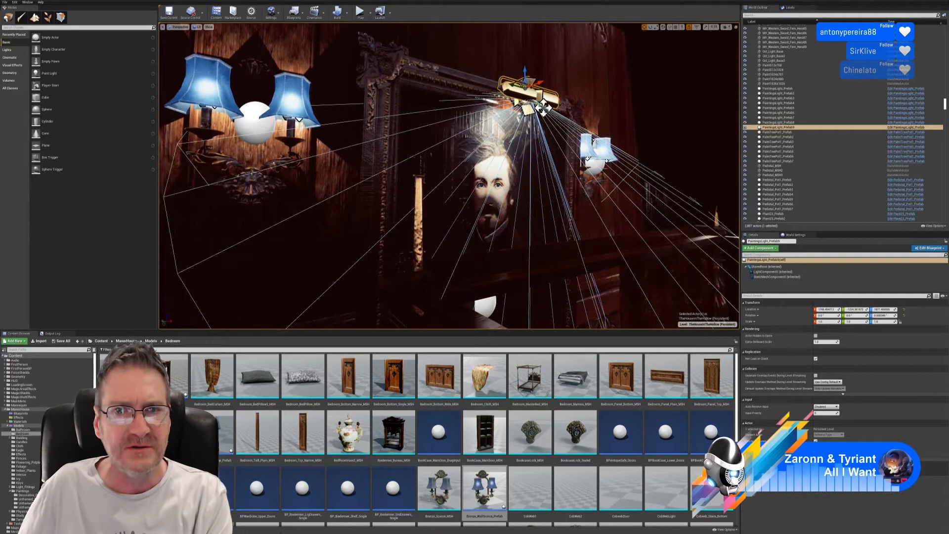
Delete the picture light actor above the portrait from the level
key(Delete)
mouse_move(543, 107)
right_down()
mouse_move(415, 136)
mouse_move(317, 138)
right_up()
key(w)
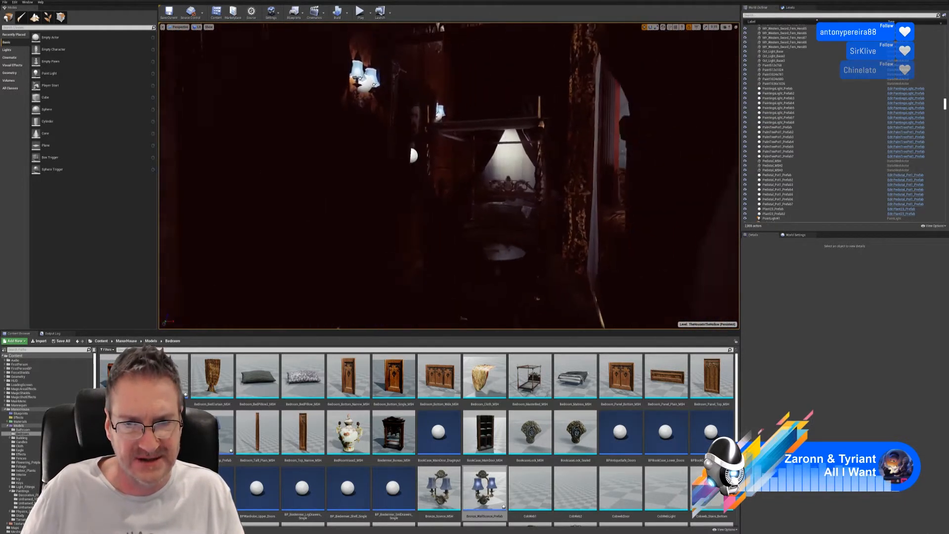
right_drag(595, 180, 573, 171)
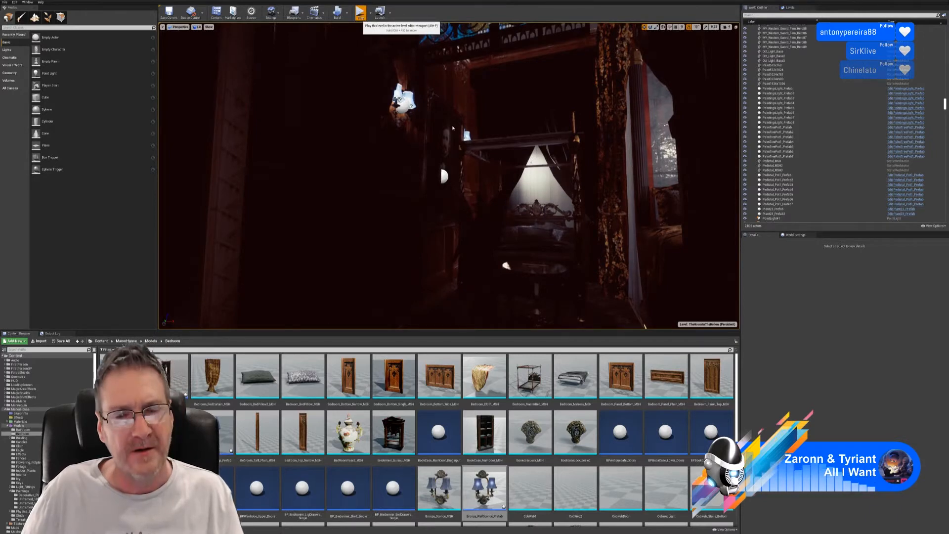
Briefly play-test the level to check the dark bedroom, and set the viewport to Unlit shading
key(alt+p)
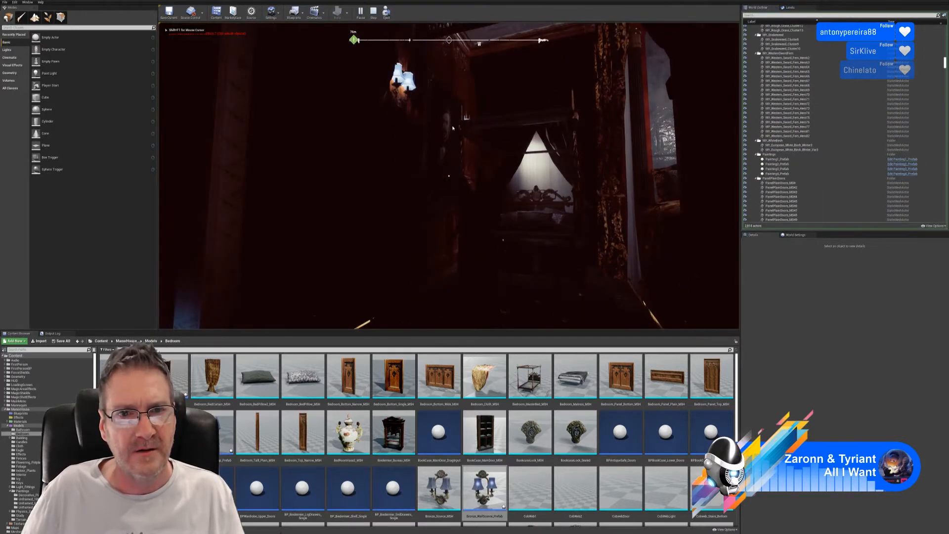
key(Escape)
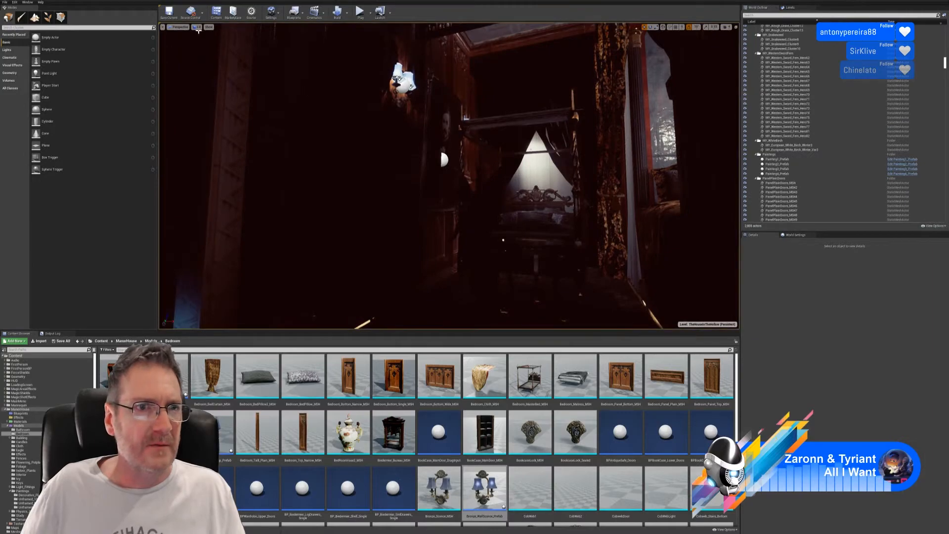
click(197, 26)
click(204, 44)
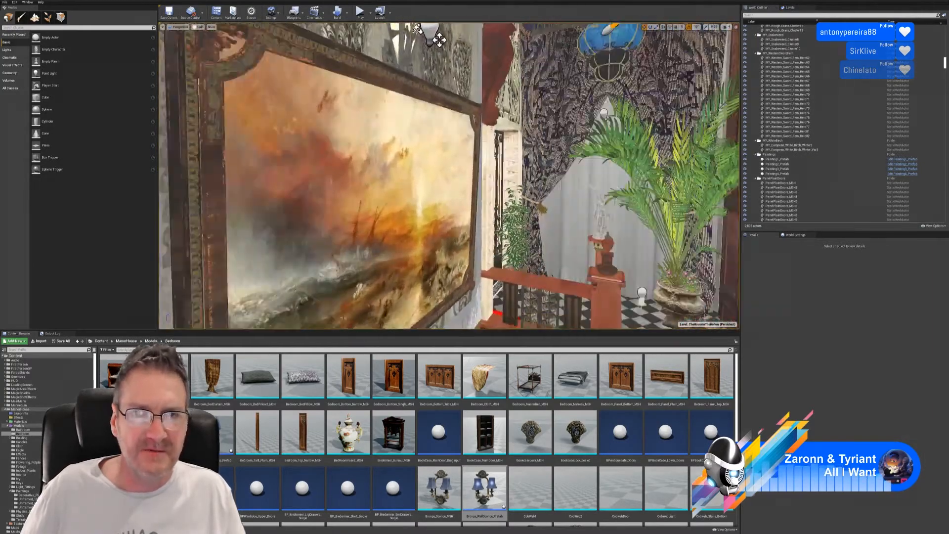
Duplicate the rug light prefab above the hanging carpet and move the copy away towards the bedroom
mouse_move(449, 176)
right_down()
mouse_move(524, 173)
mouse_move(563, 92)
right_up()
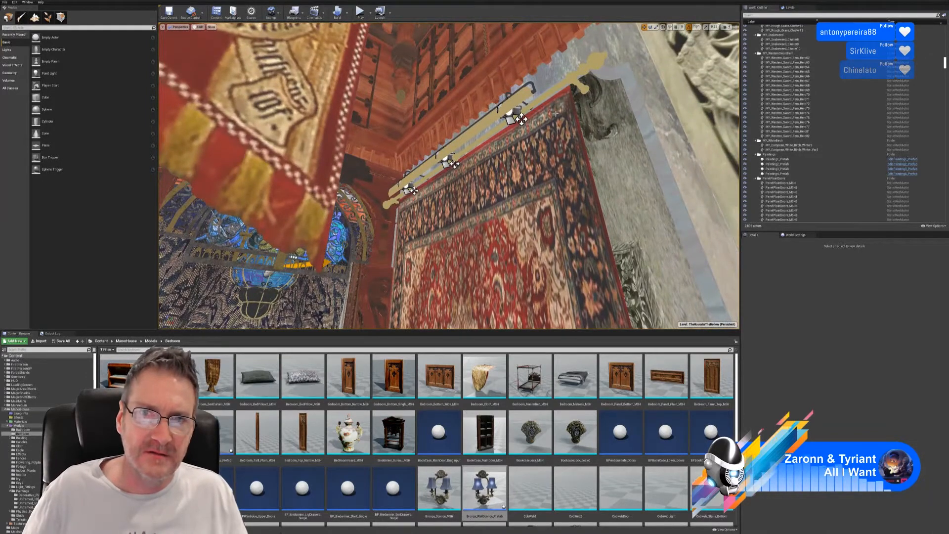
click(520, 119)
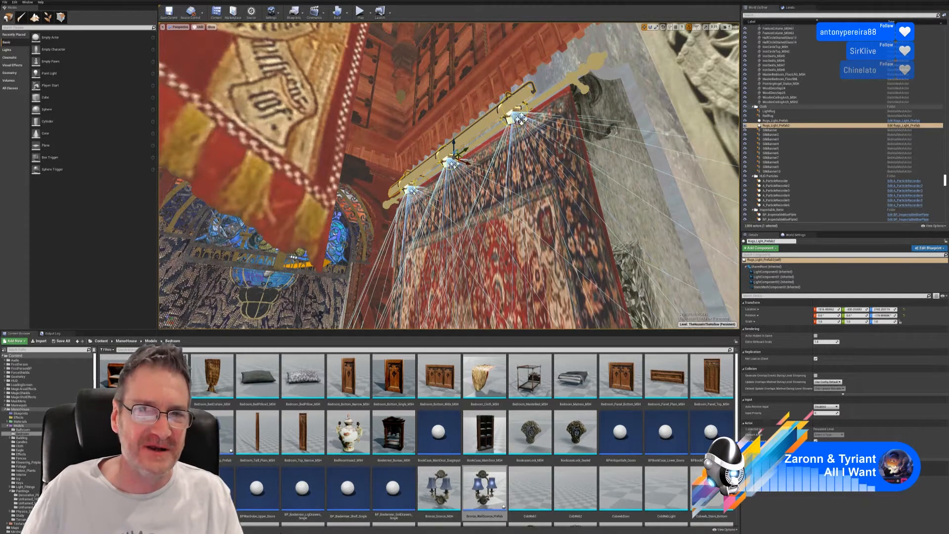
right_click(488, 131)
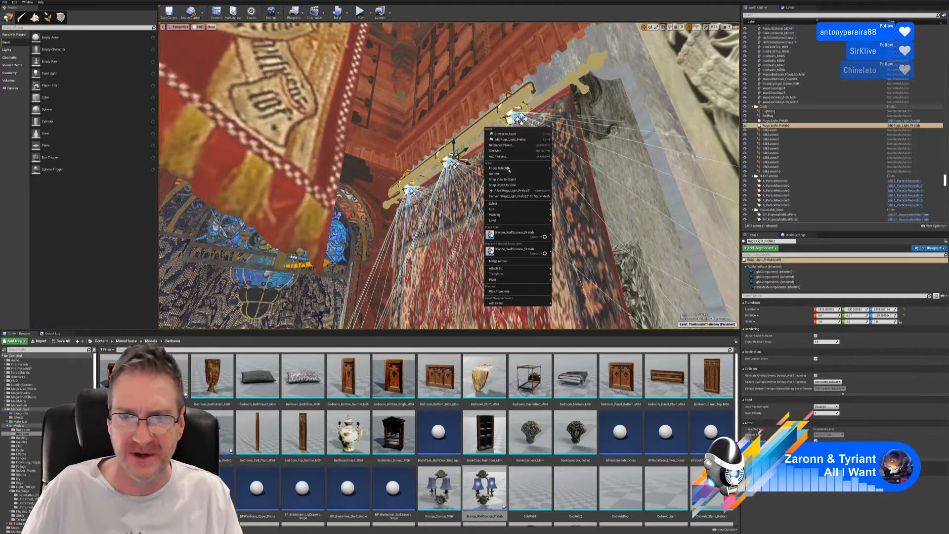
mouse_move(505, 211)
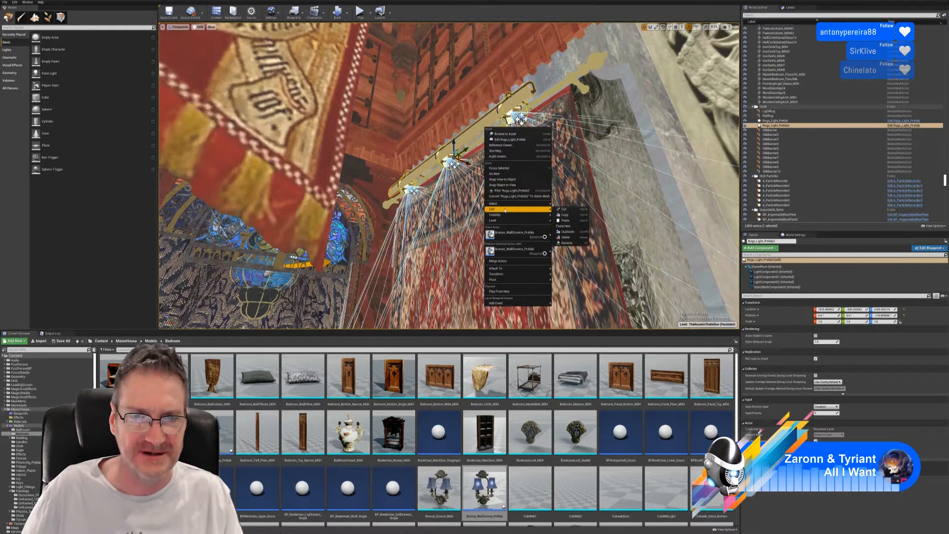
click(567, 231)
drag(463, 160, 541, 192)
right_drag(541, 192, 368, 168)
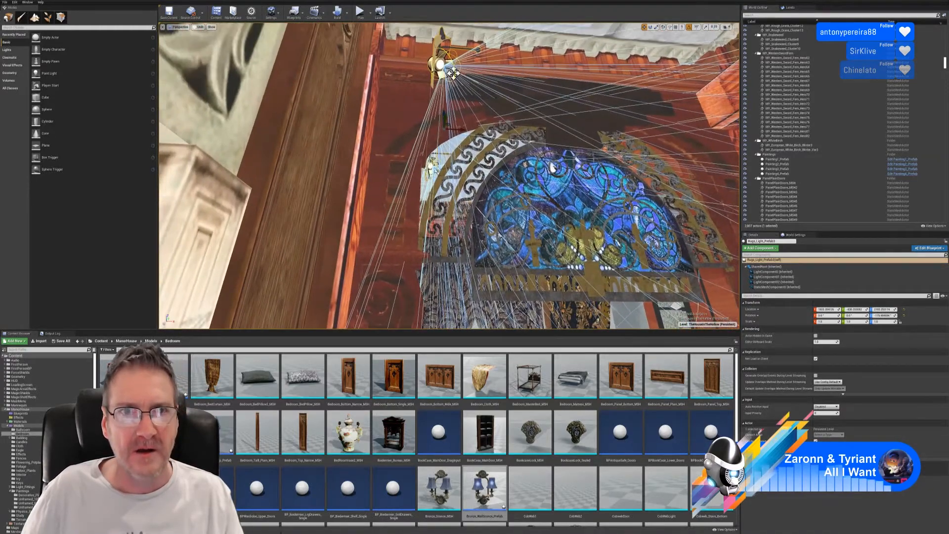
Rotate the duplicated rug light about its vertical axis so it faces the portrait's wall
click(650, 28)
mouse_move(453, 73)
mouse_down()
mouse_move(430, 79)
mouse_move(452, 79)
mouse_up()
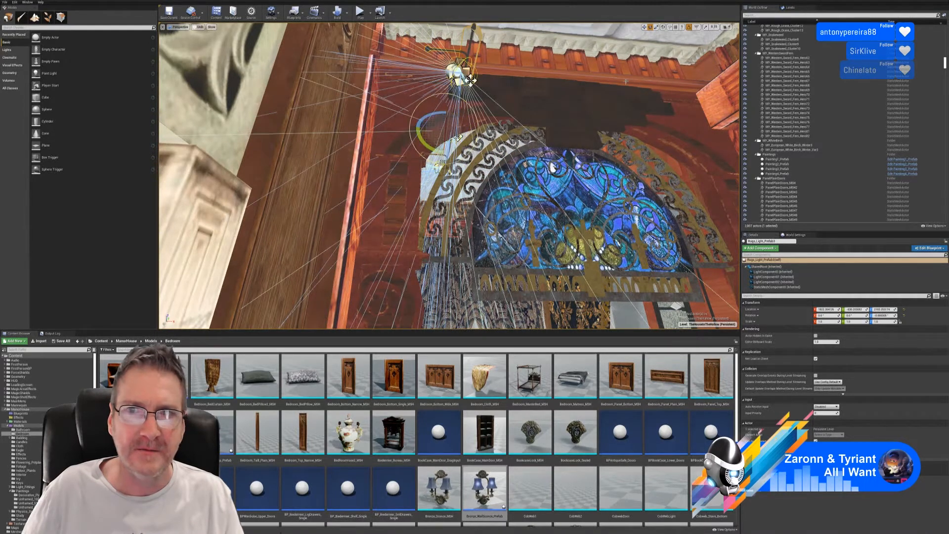
click(644, 27)
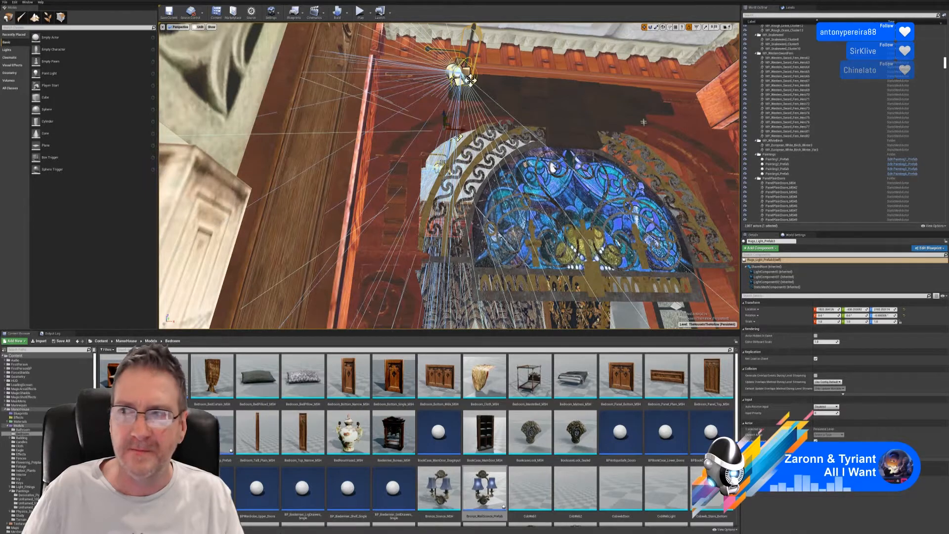
Move the duplicated rug light along the panelled wall and lower it to the portrait's height
key(w)
right_drag(644, 122, 490, 94)
key(s)
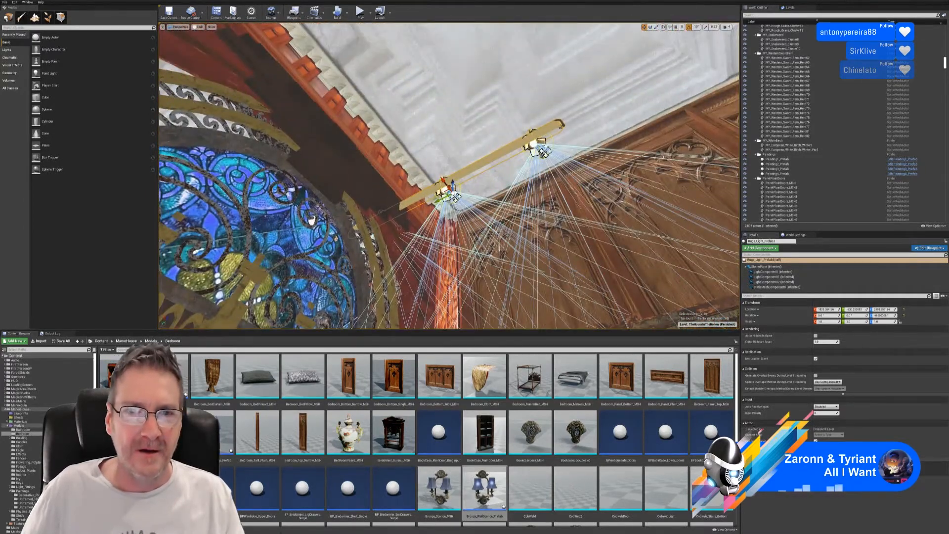
drag(440, 199, 527, 156)
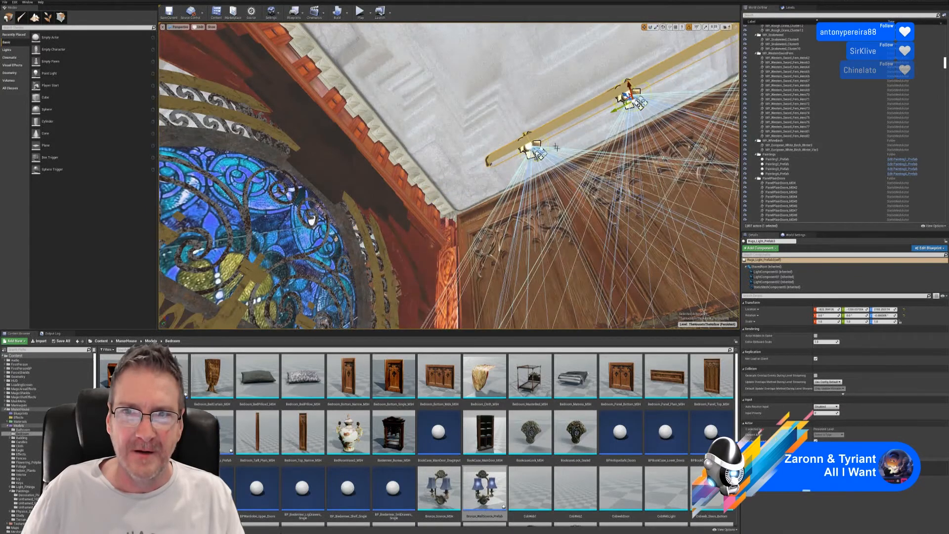
right_drag(527, 155, 573, 222)
right_drag(460, 257, 509, 69)
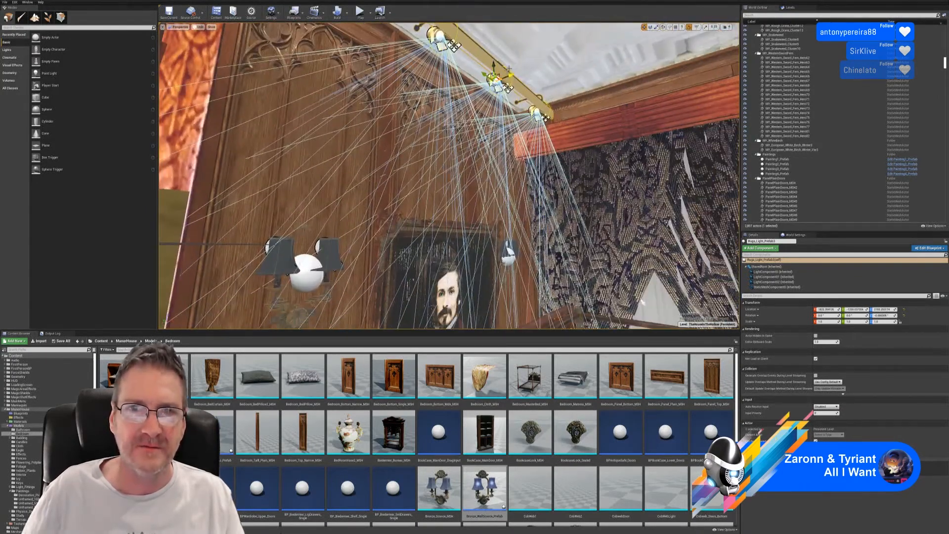
drag(493, 66, 496, 234)
Bring the rug light closer to the wall so it sits just in front of the portrait's frame
right_drag(497, 233, 460, 230)
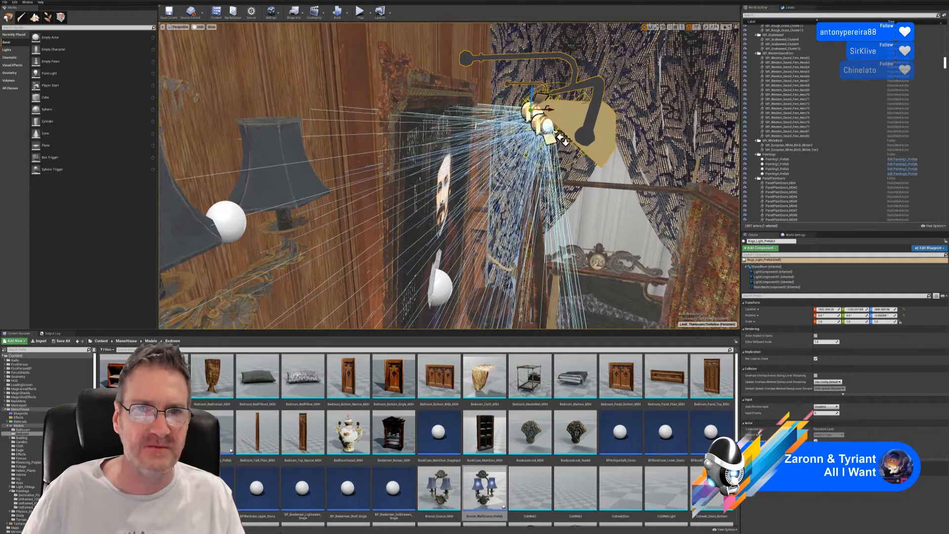
drag(564, 140, 511, 114)
mouse_move(511, 114)
right_down()
mouse_move(482, 96)
mouse_move(477, 141)
mouse_move(498, 120)
right_up()
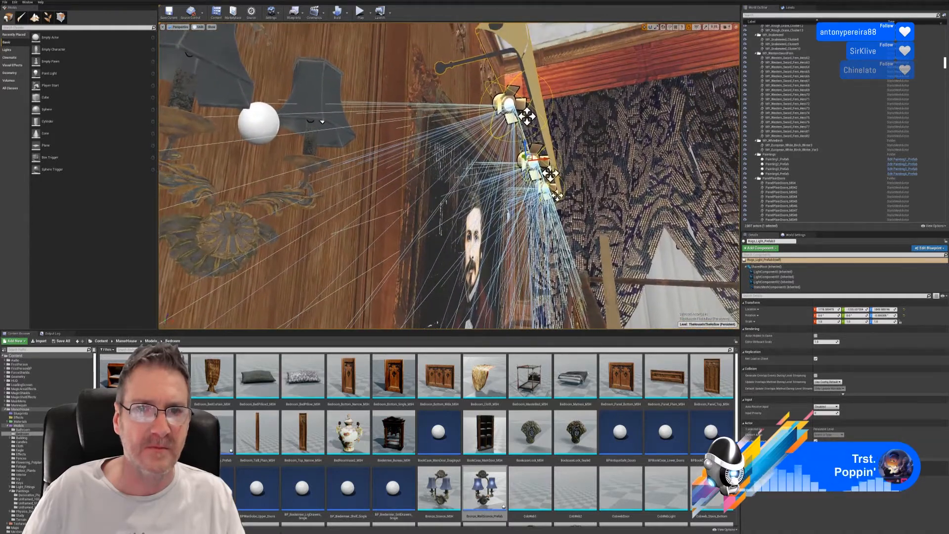
drag(544, 160, 531, 160)
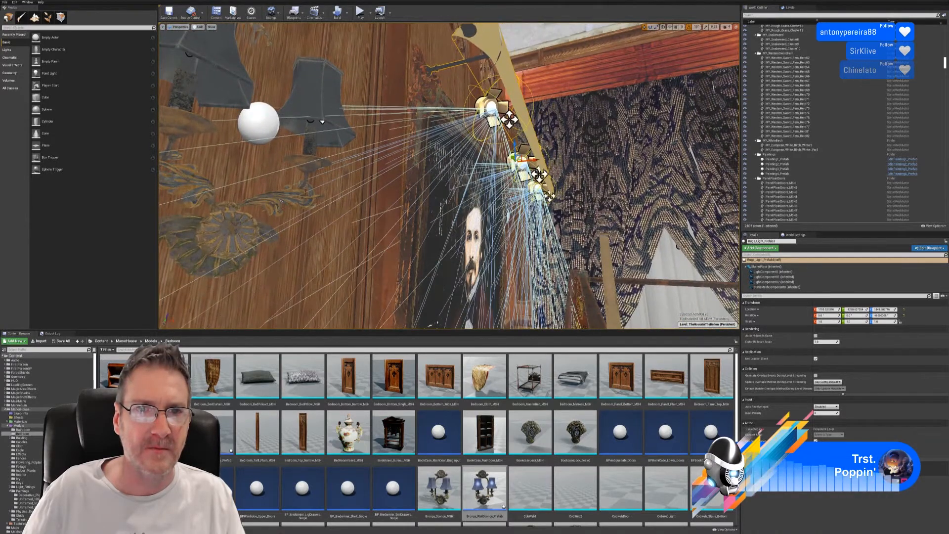
right_drag(531, 161, 474, 156)
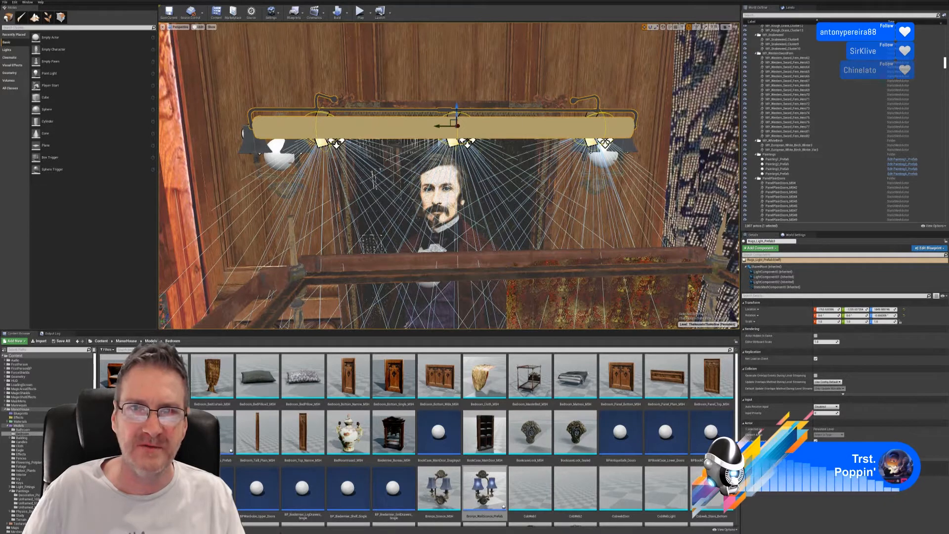
Scale the rug light down uniformly to suit the portrait's width and nudge it up and closer to the frame
click(657, 28)
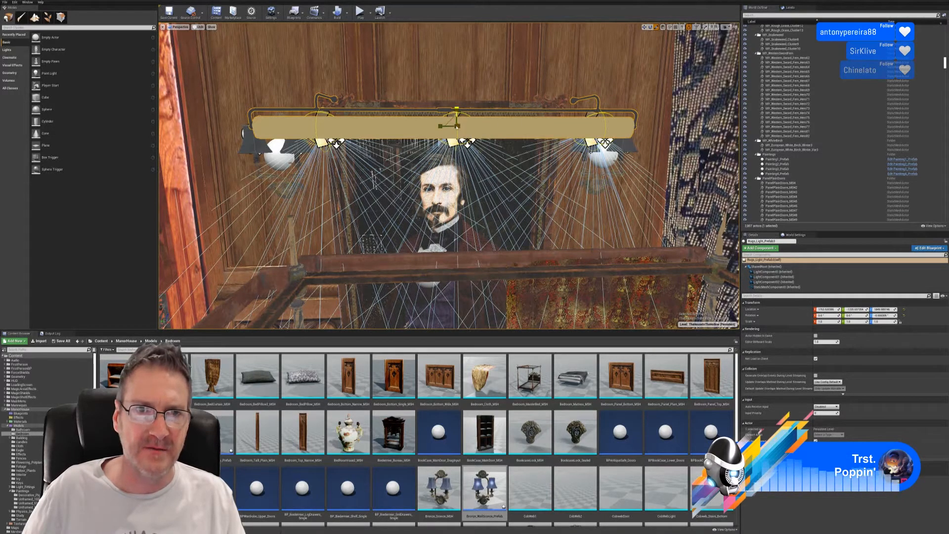
drag(456, 126, 450, 129)
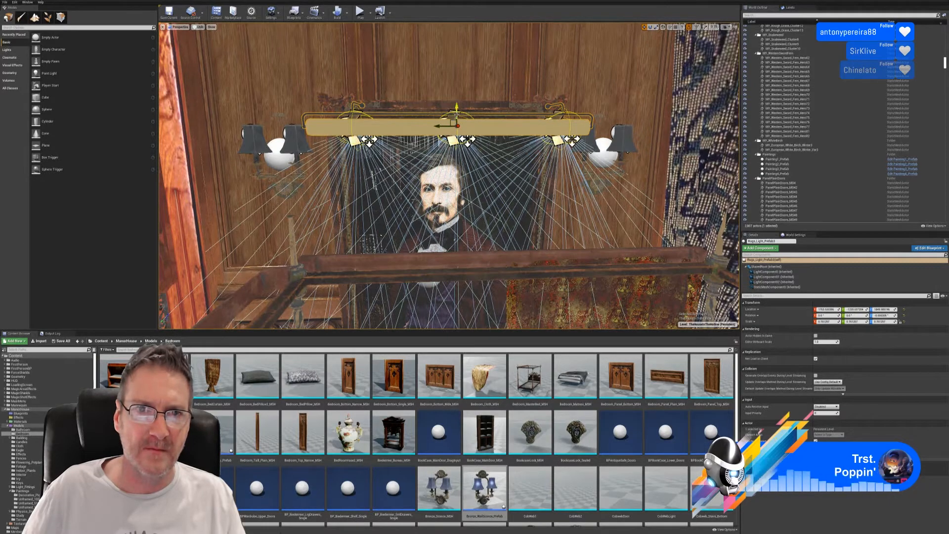
drag(457, 115, 458, 102)
right_drag(482, 173, 460, 171)
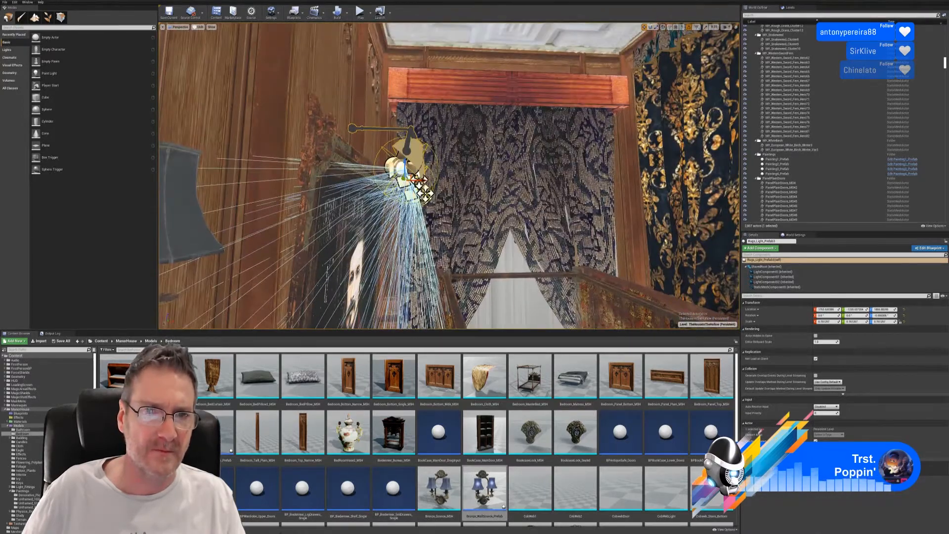
mouse_move(404, 164)
mouse_down()
mouse_move(404, 179)
mouse_move(393, 180)
mouse_up()
mouse_move(445, 197)
right_down()
mouse_move(442, 227)
mouse_move(425, 202)
mouse_move(424, 163)
right_up()
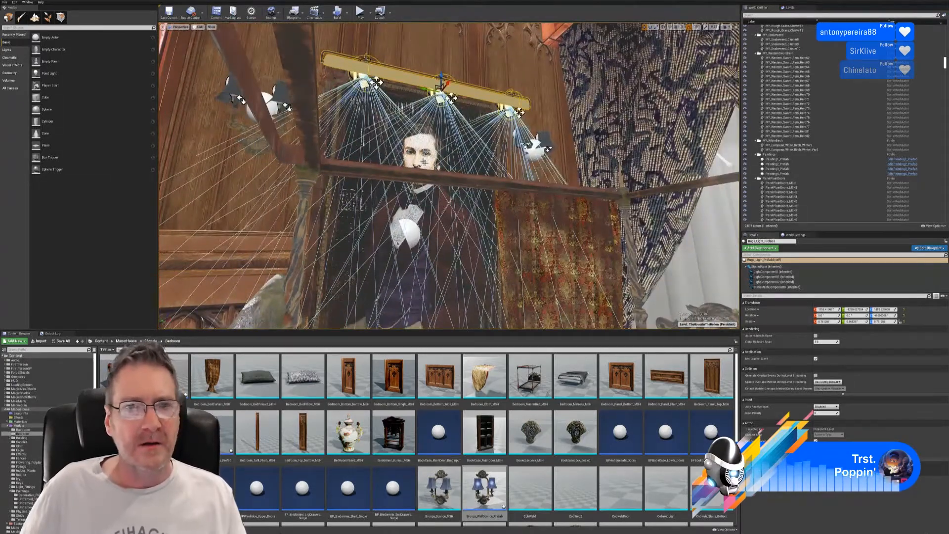
Inspect the portrait's lighting from several angles in Lit shading with the rug light deselected
click(199, 27)
click(202, 38)
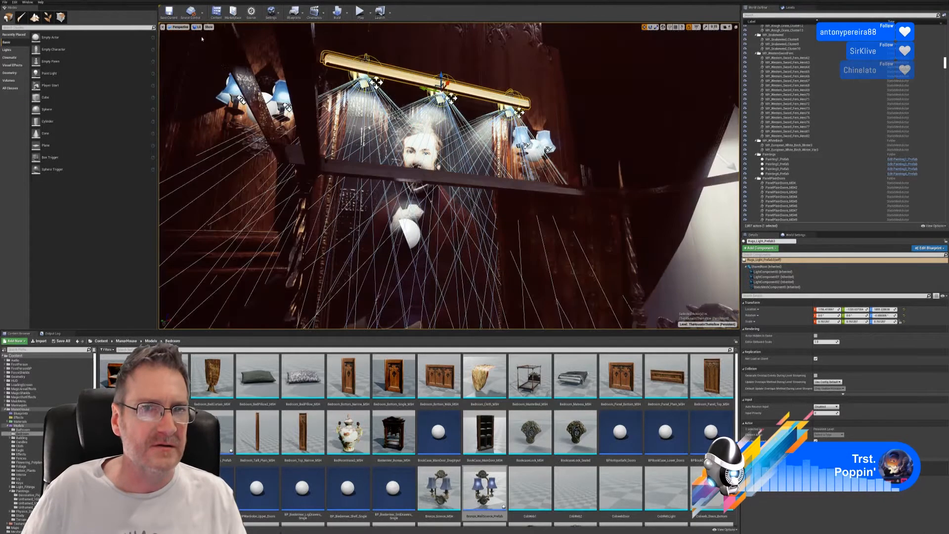
mouse_move(425, 178)
right_down()
mouse_move(412, 202)
mouse_move(437, 154)
mouse_move(425, 163)
mouse_move(428, 177)
mouse_move(426, 169)
right_up()
key(Escape)
right_drag(533, 219, 510, 216)
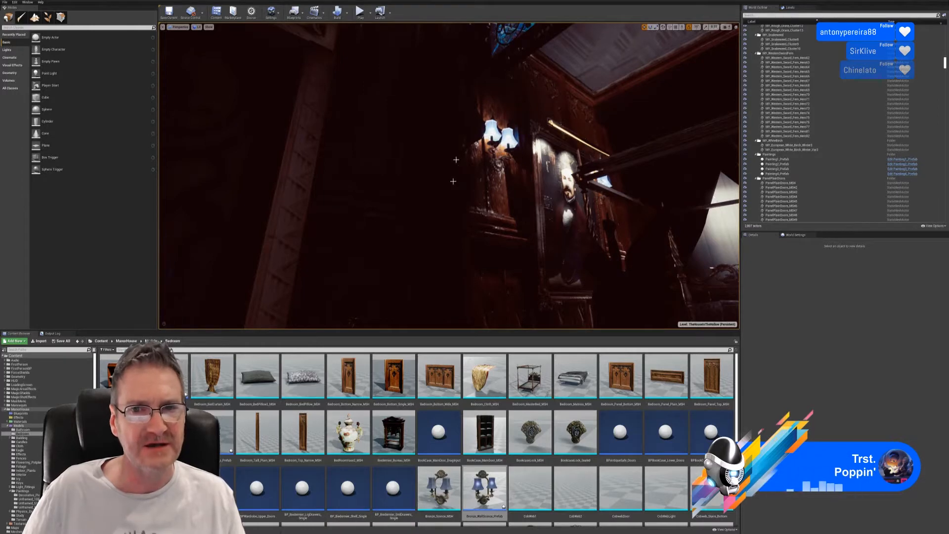
right_drag(518, 201, 539, 178)
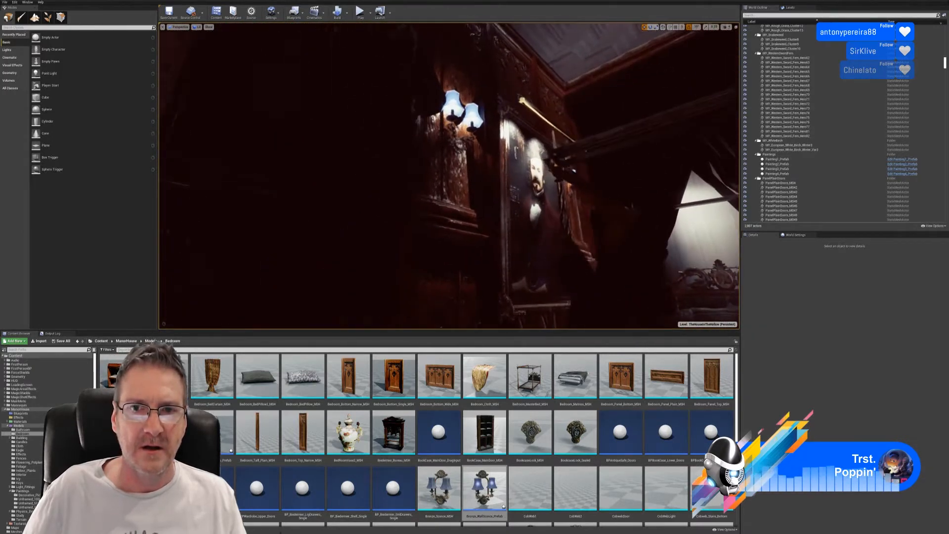
right_drag(563, 259, 545, 241)
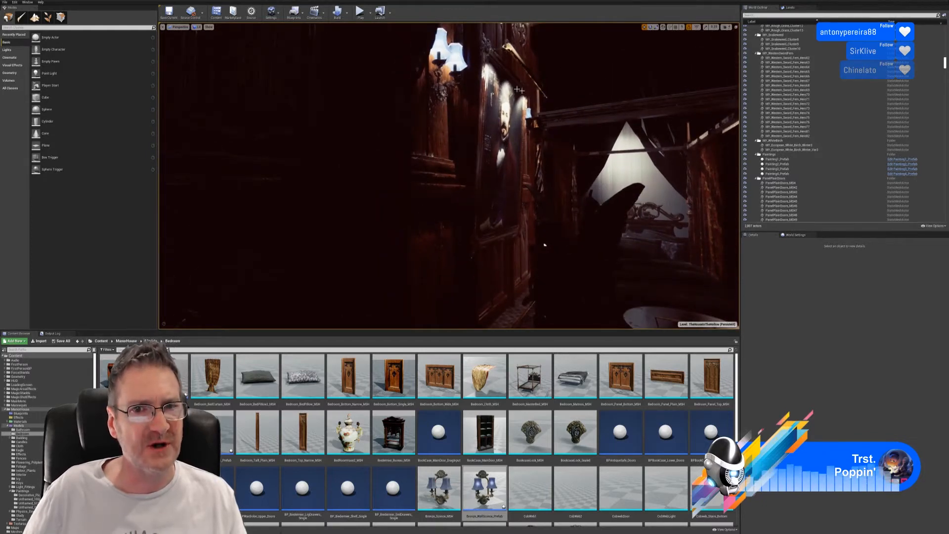
mouse_move(574, 158)
right_down()
mouse_move(546, 159)
mouse_move(606, 147)
mouse_move(579, 148)
mouse_move(586, 147)
right_up()
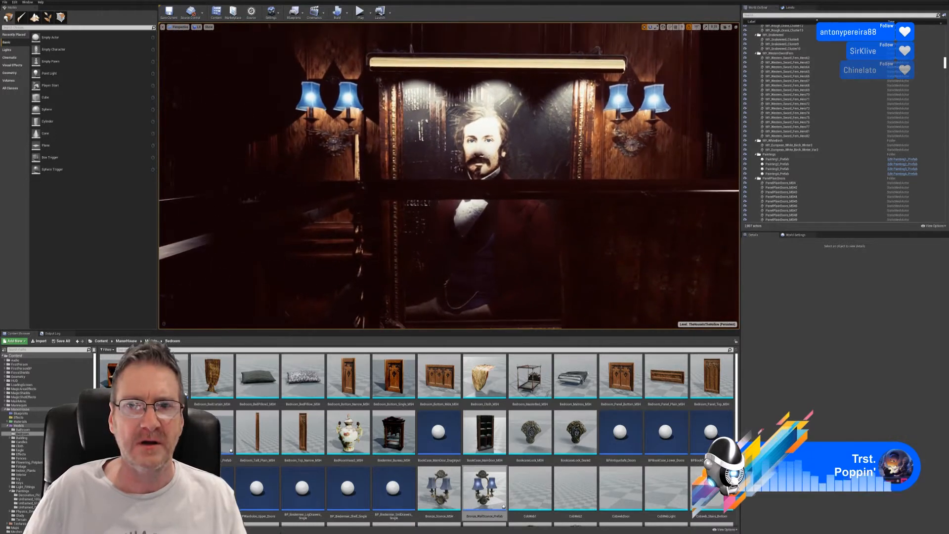
Reselect the rug light in Unlit shading, centre it sideways over the portrait and raise it slightly
key(g)
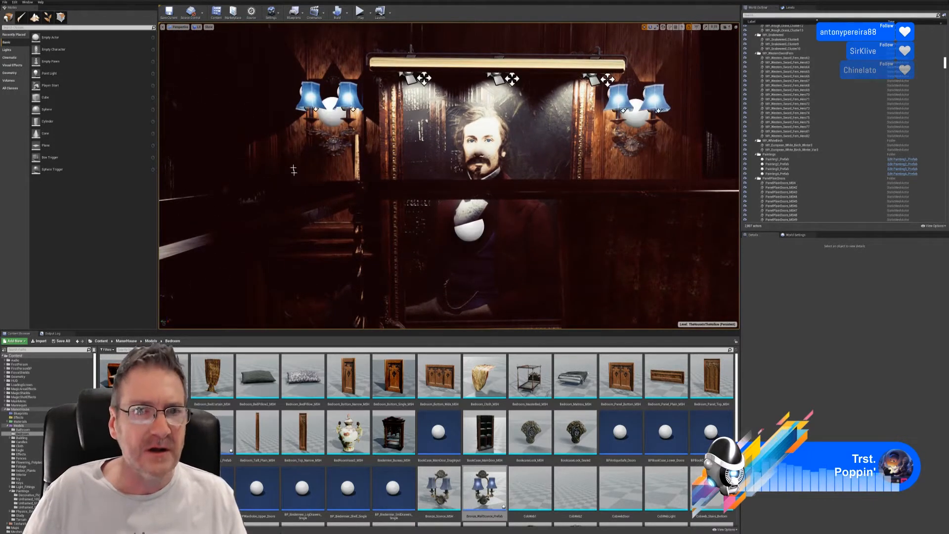
click(491, 61)
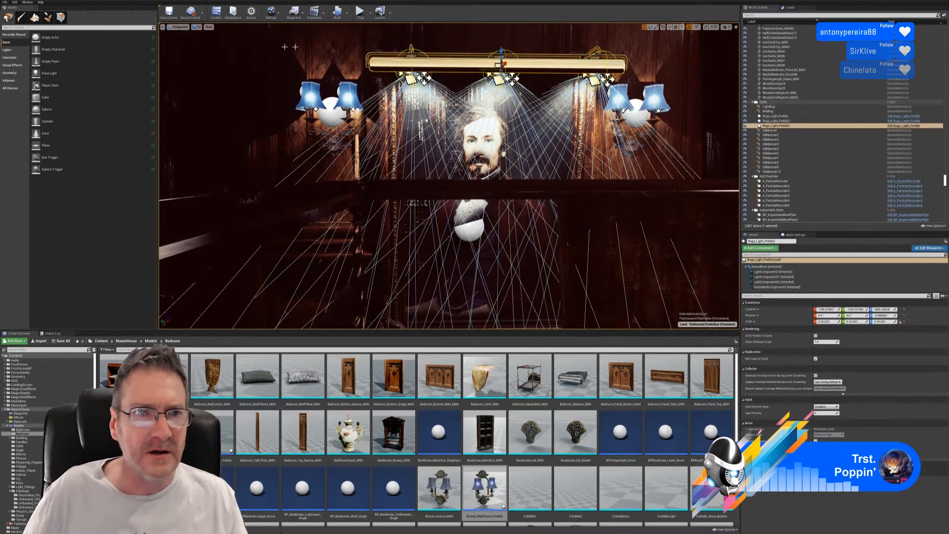
click(196, 27)
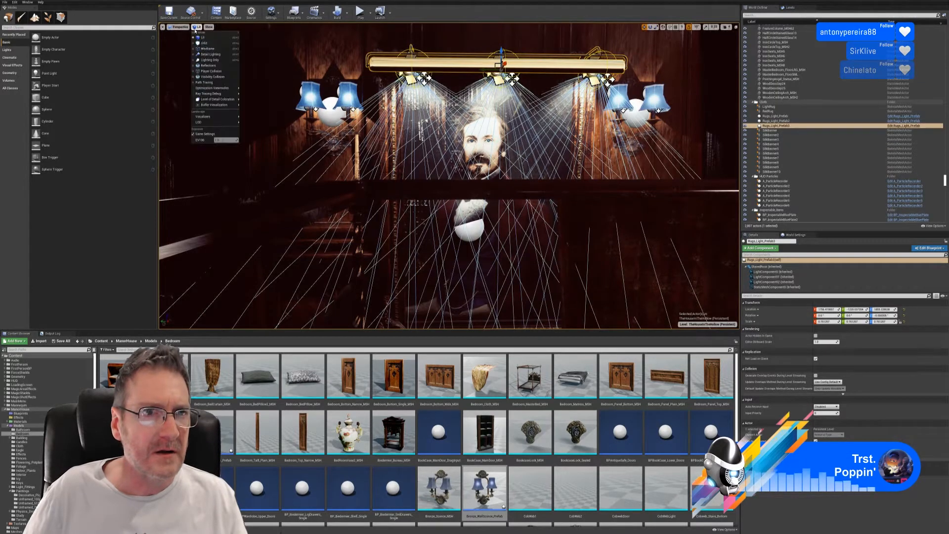
click(204, 43)
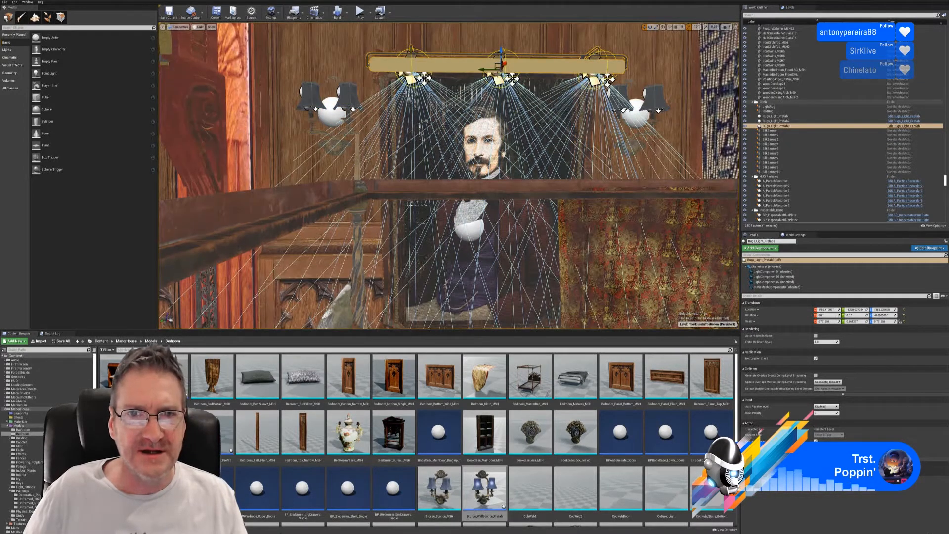
drag(491, 70, 485, 70)
mouse_move(252, 99)
right_down()
mouse_move(356, 168)
mouse_move(317, 133)
mouse_move(267, 156)
mouse_move(254, 99)
right_up()
key(w)
key(s)
key(d)
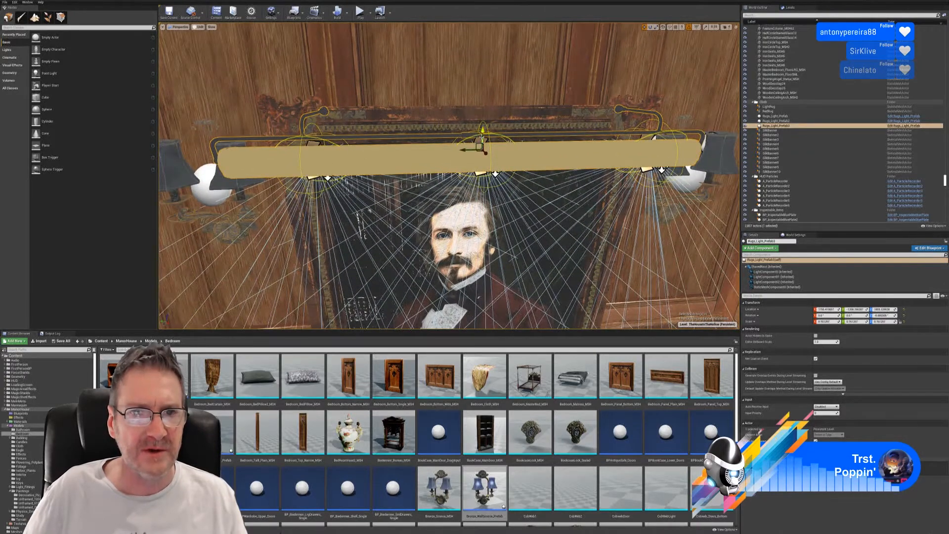
drag(483, 132, 483, 123)
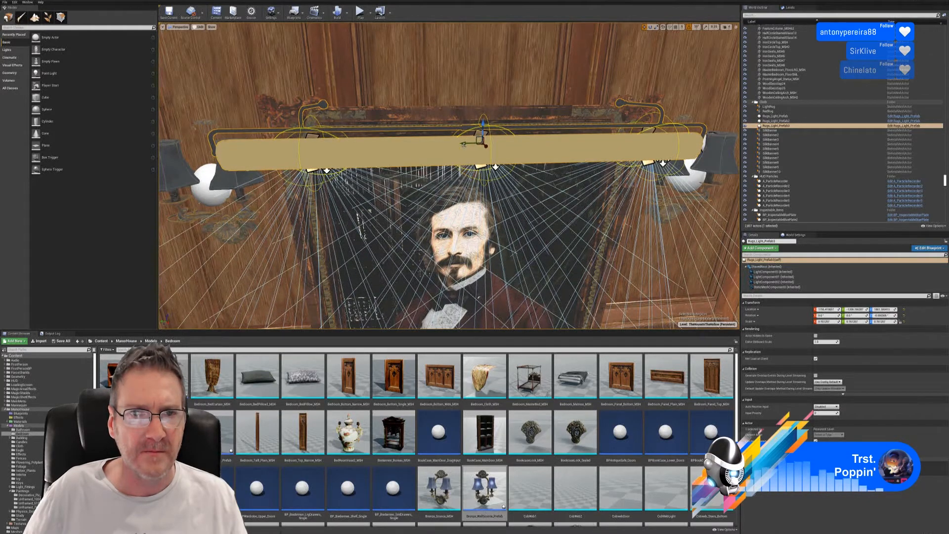
drag(464, 144, 458, 144)
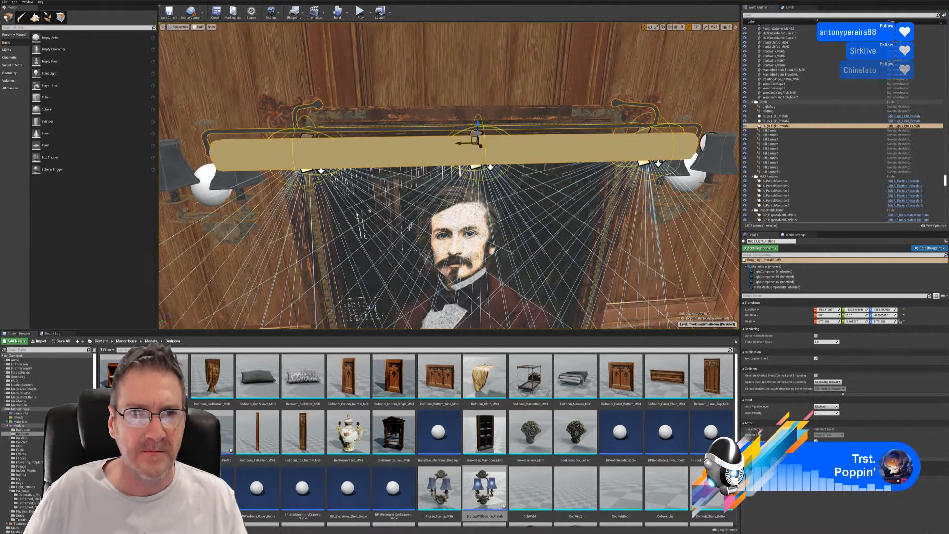
Fine-tune the rug light's distance from the portrait wall and deselect it
right_drag(410, 226, 469, 203)
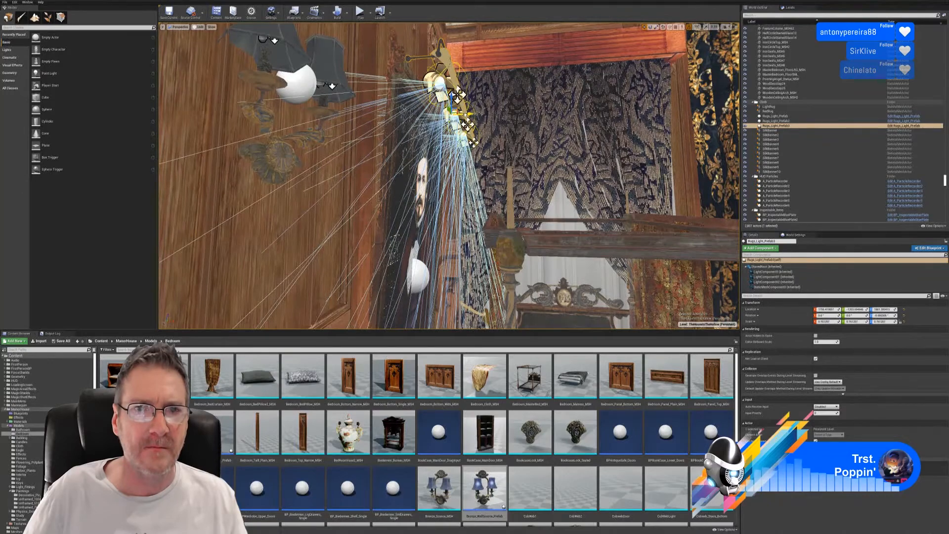
drag(468, 114, 466, 113)
right_drag(558, 186, 560, 185)
key(Escape)
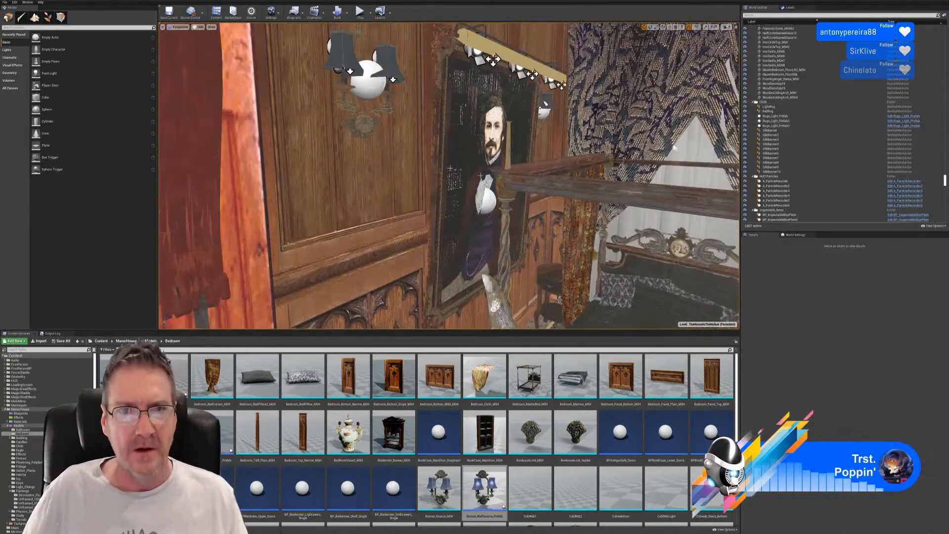
Switch the viewport to Lit shading and examine how the rug light illuminates the portrait
click(198, 27)
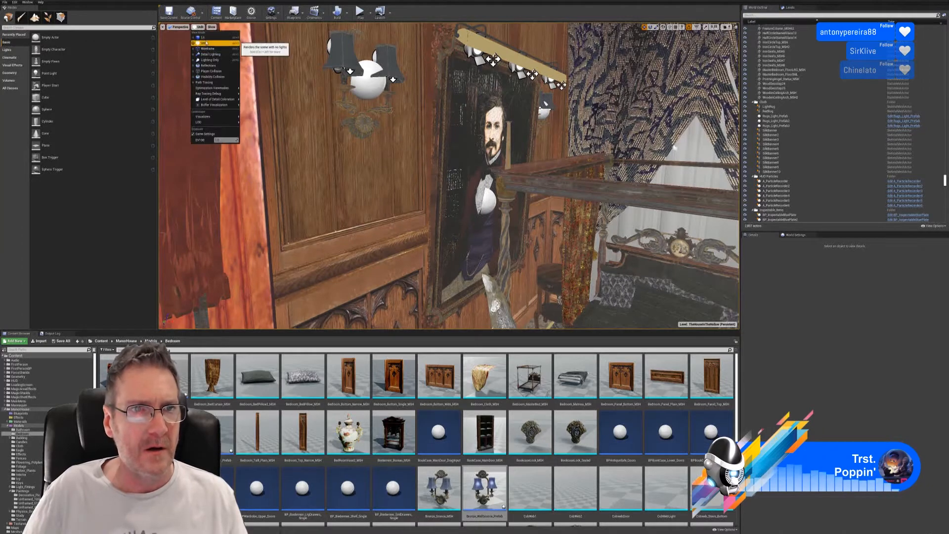
click(203, 37)
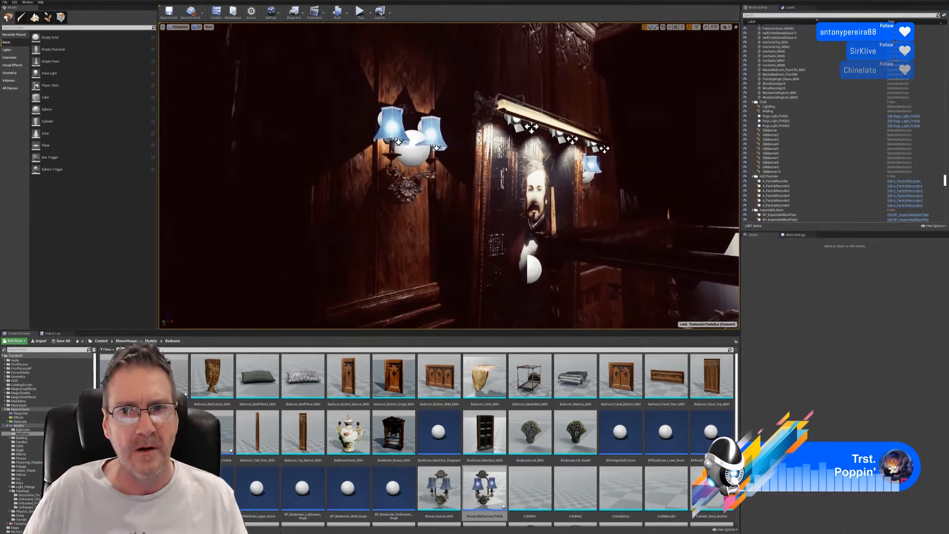
right_drag(449, 176, 479, 200)
right_drag(471, 80, 471, 80)
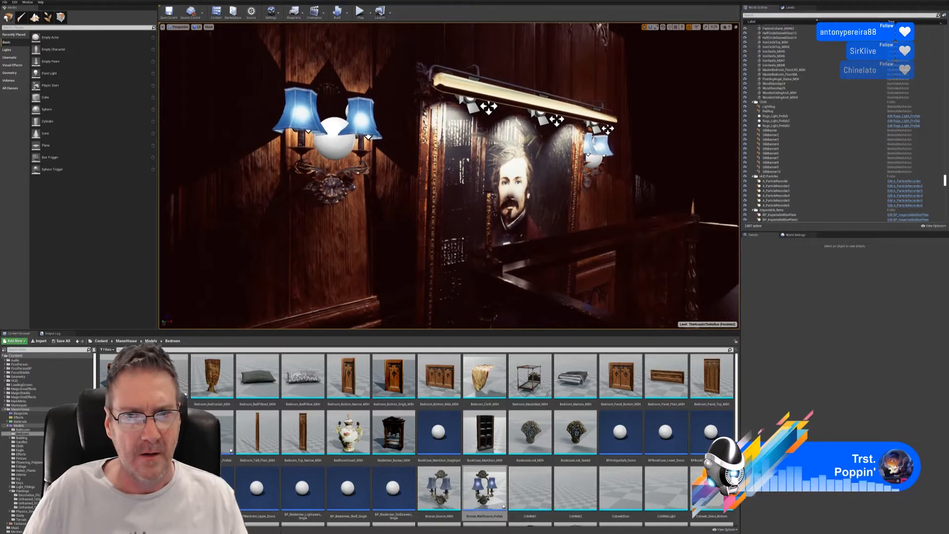
Rotate the middle spotlight of the rug light above the portrait slightly, then deselect it
click(471, 80)
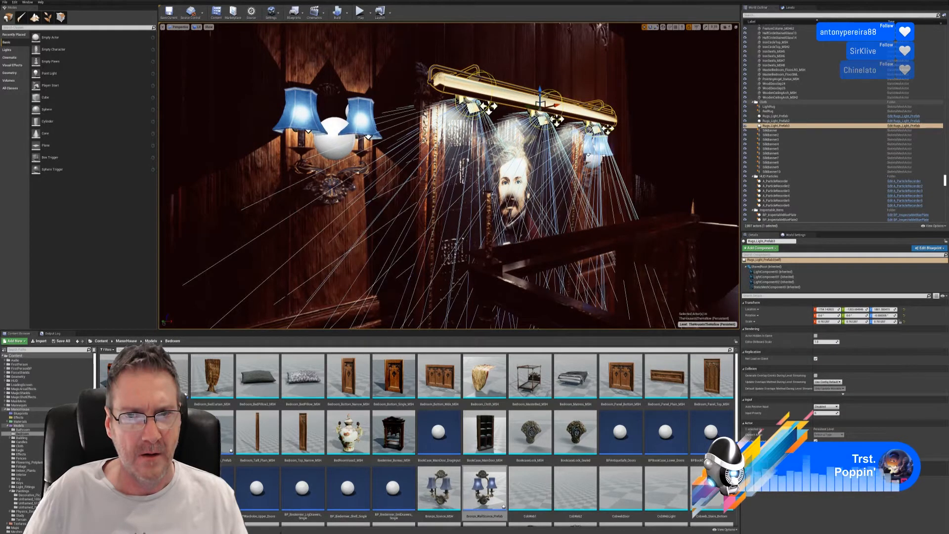
click(541, 120)
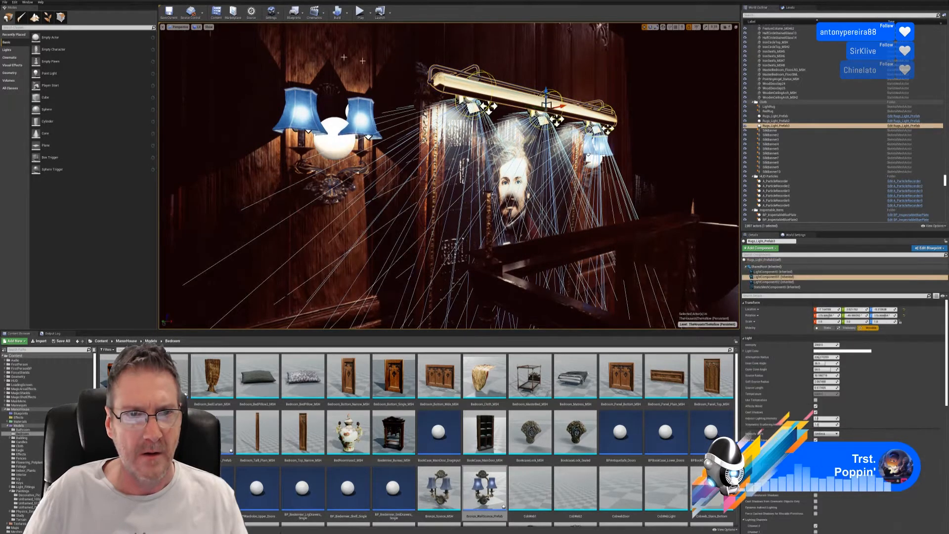
click(650, 28)
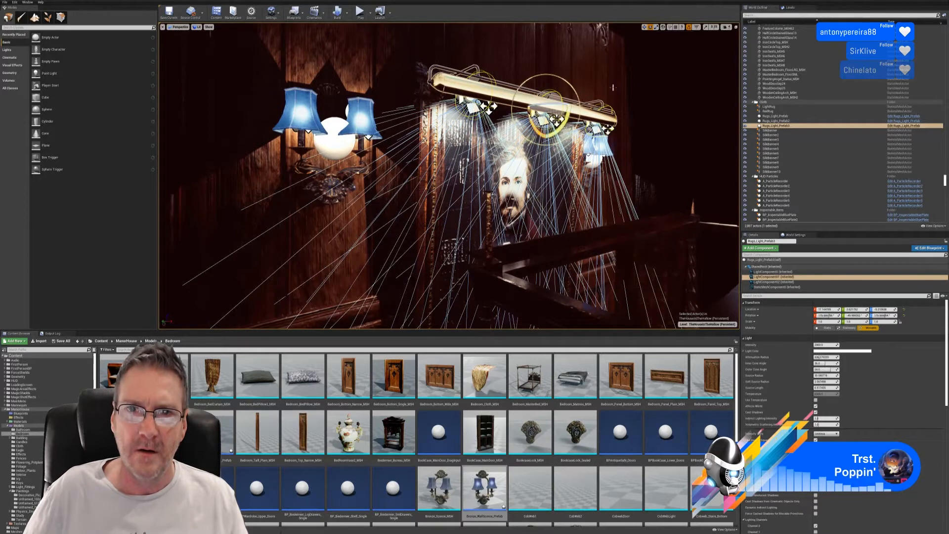
mouse_move(567, 114)
mouse_down()
mouse_move(569, 101)
mouse_move(569, 109)
mouse_up()
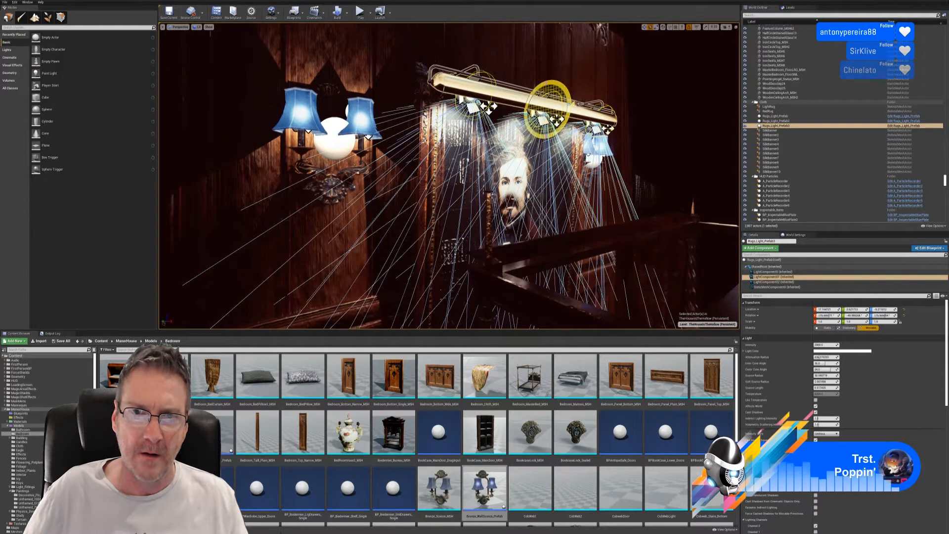
key(Escape)
Select the portrait prefab's painting mesh component and open its material for editing
right_drag(570, 113, 592, 160)
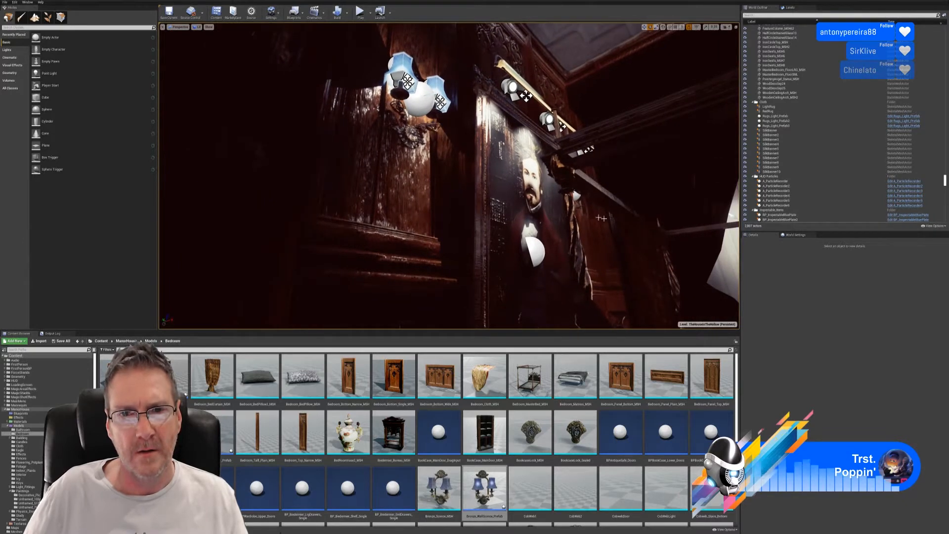
click(547, 192)
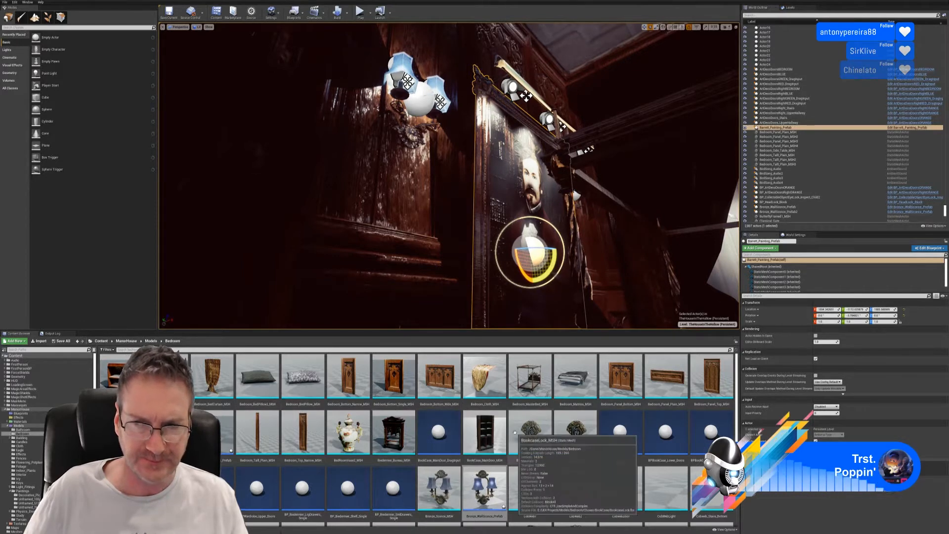
scroll(780, 288, down, 3)
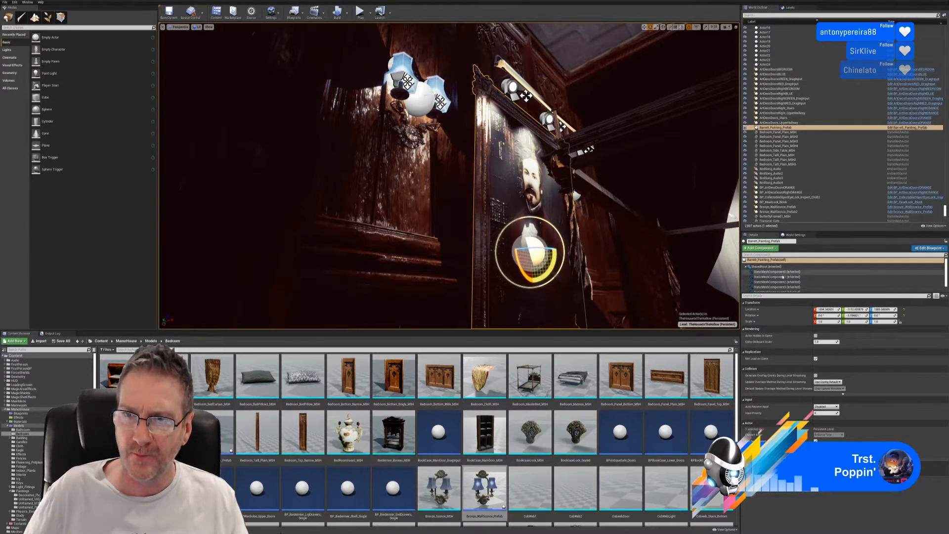
click(774, 284)
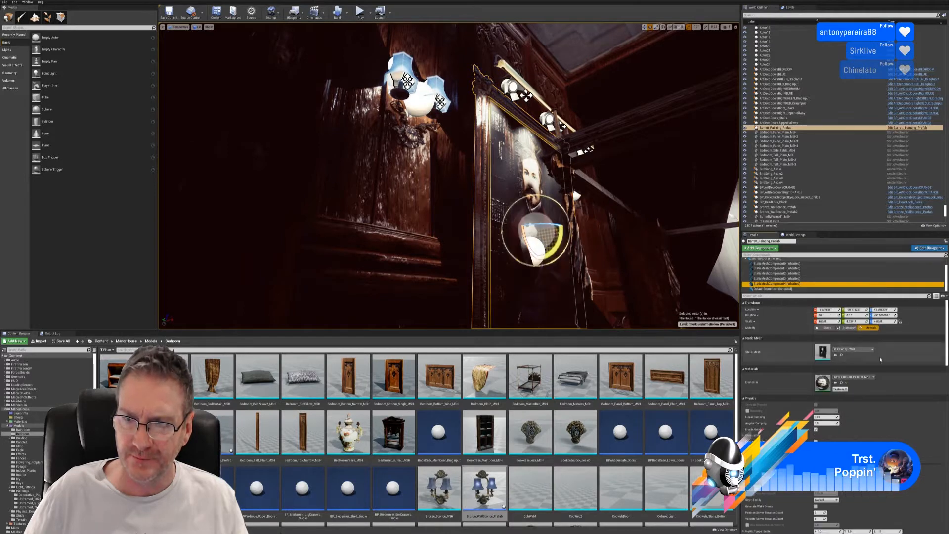
double_click(821, 382)
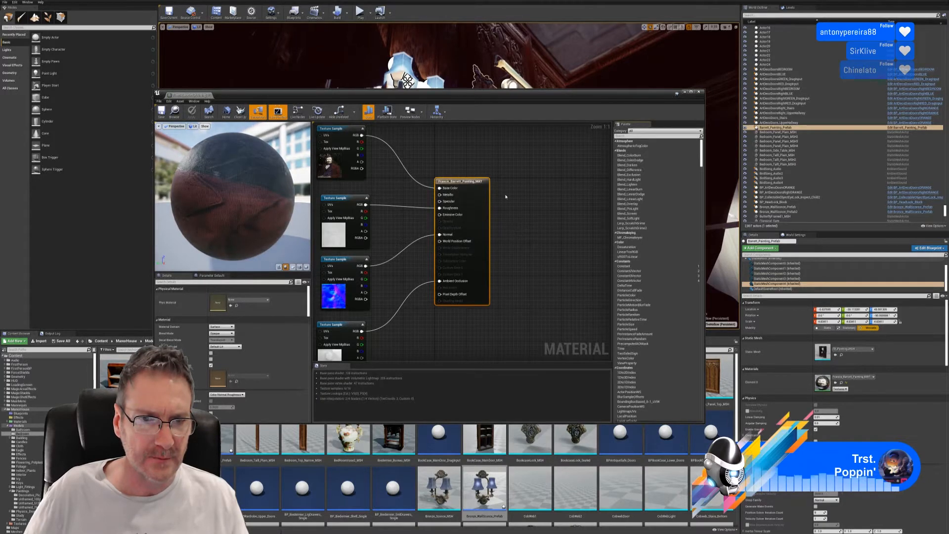
Try disconnecting the texture from the painting material's Ambient Occlusion input, then reconnect it
right_drag(457, 327, 472, 311)
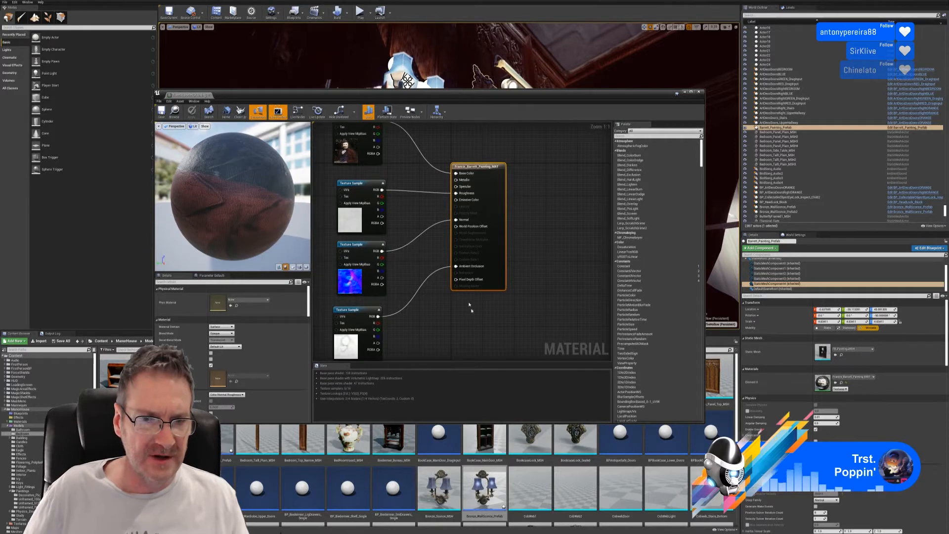
right_click(458, 268)
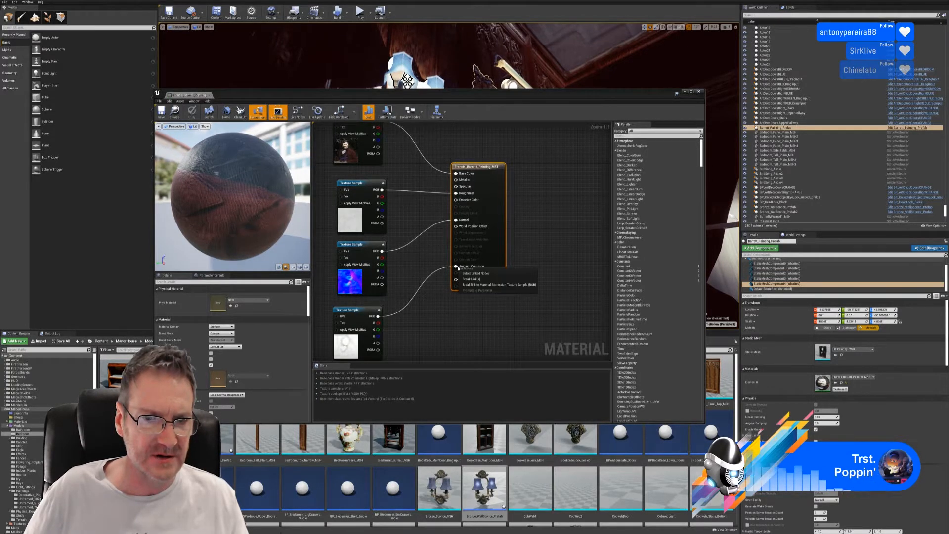
click(473, 279)
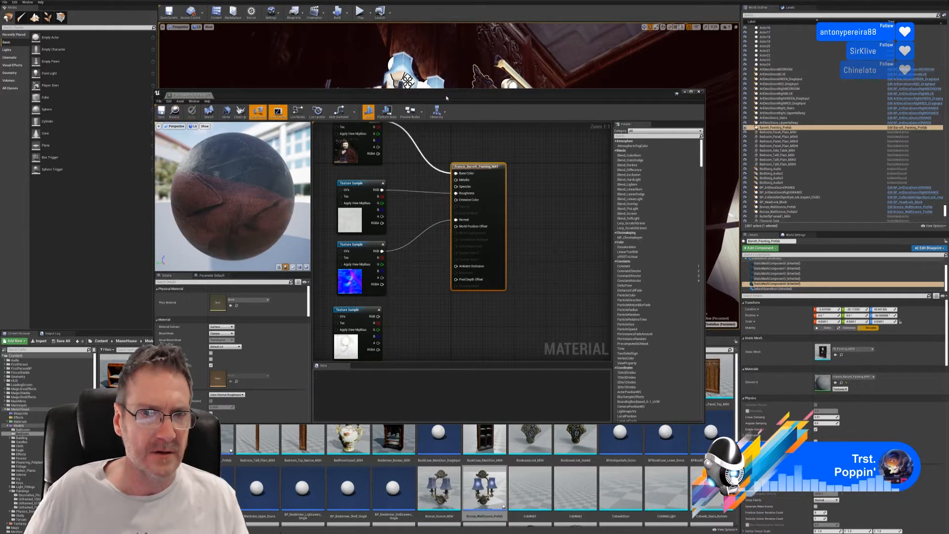
mouse_move(447, 97)
mouse_down()
mouse_move(464, 228)
mouse_move(455, 296)
mouse_move(437, 104)
mouse_up()
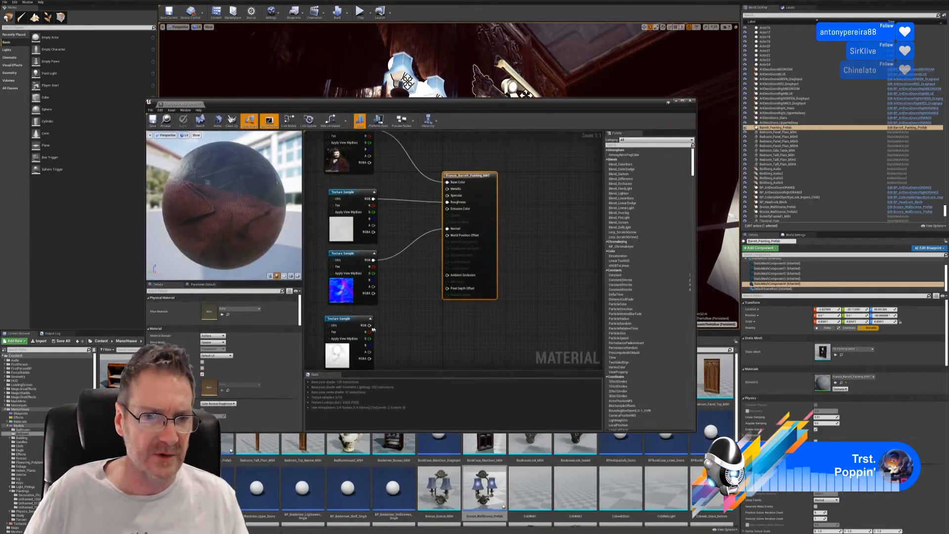
drag(365, 325, 436, 281)
drag(449, 276, 449, 276)
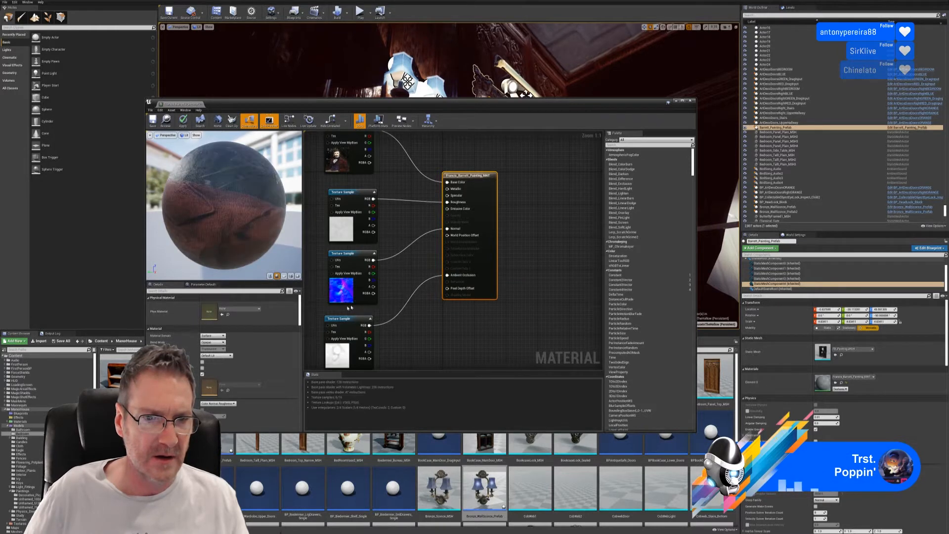
Disconnect the normal map from the painting material's Normal input, apply the change, check the portrait and close the material
right_click(448, 230)
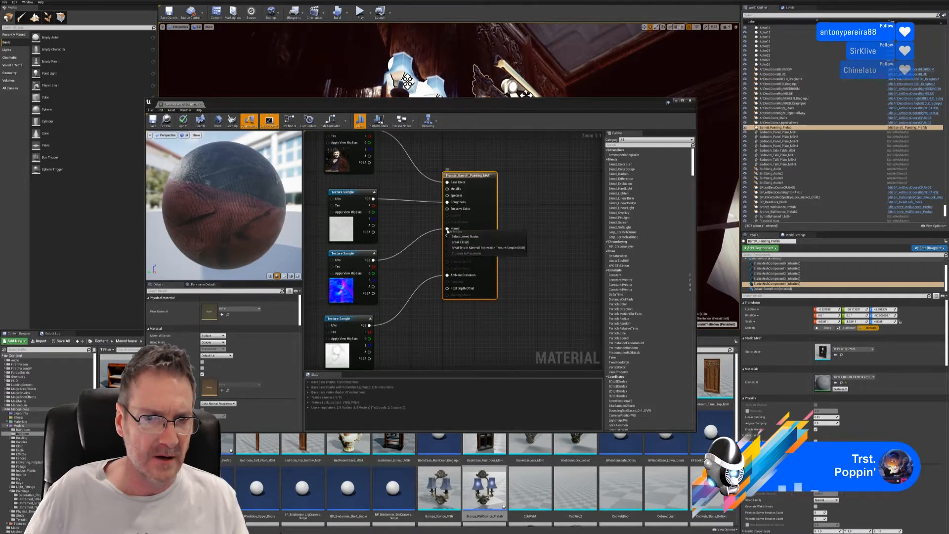
click(460, 242)
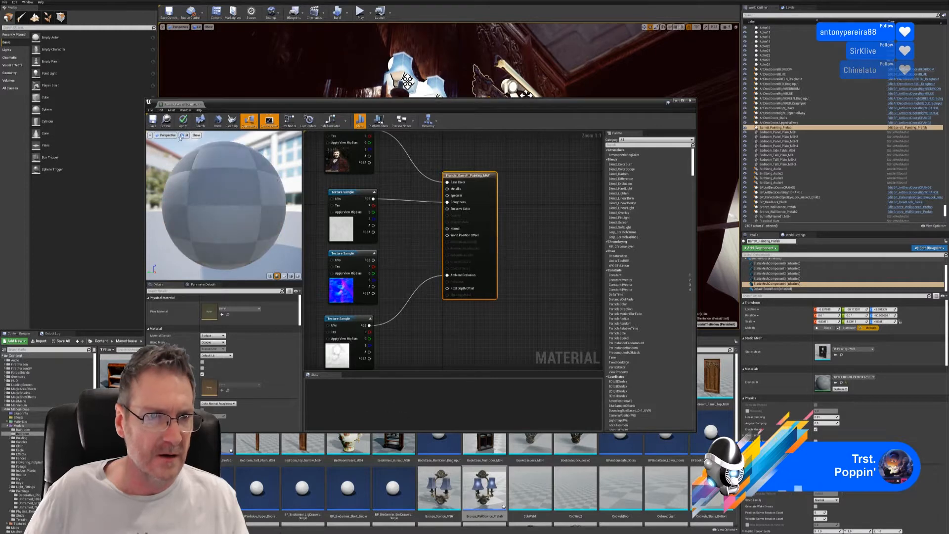
click(183, 121)
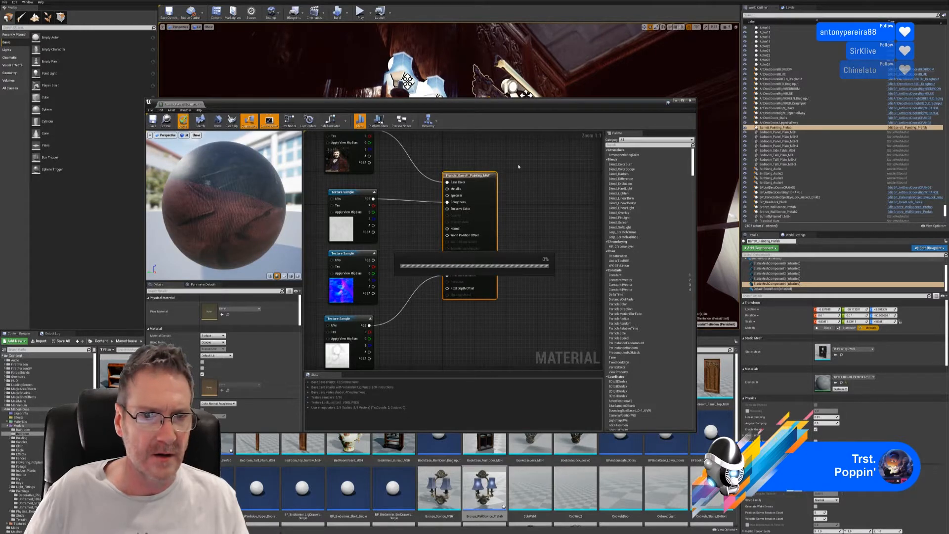
drag(470, 106, 481, 257)
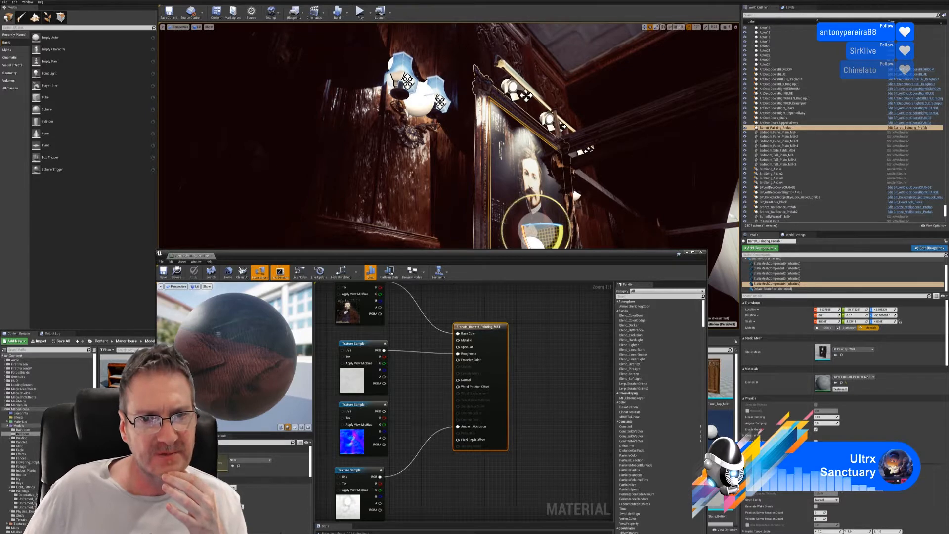
drag(544, 255, 549, 166)
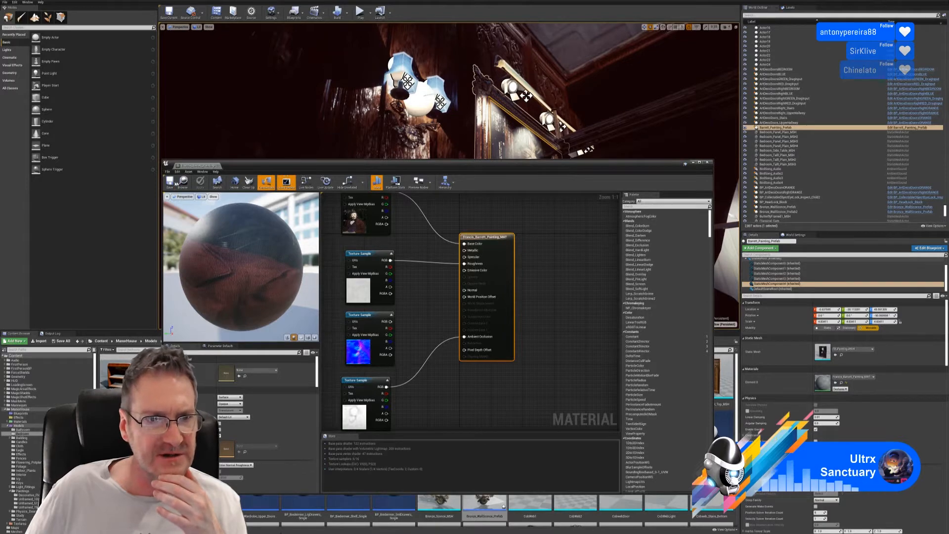
click(707, 163)
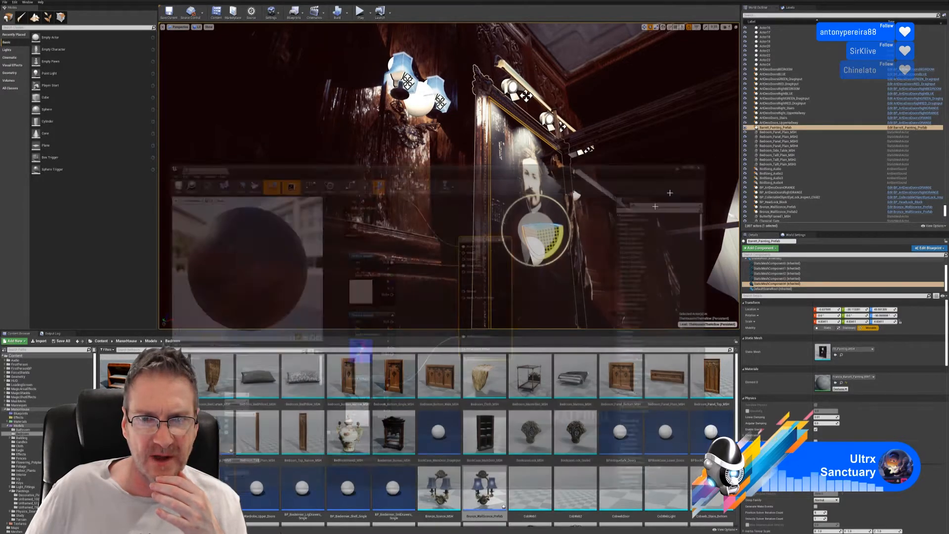
Examine the portrait's reflections head-on and from below, undoing the accidental rotation of the painting mesh
mouse_move(670, 195)
right_down()
mouse_move(667, 233)
mouse_move(732, 228)
mouse_move(677, 225)
mouse_move(689, 187)
right_up()
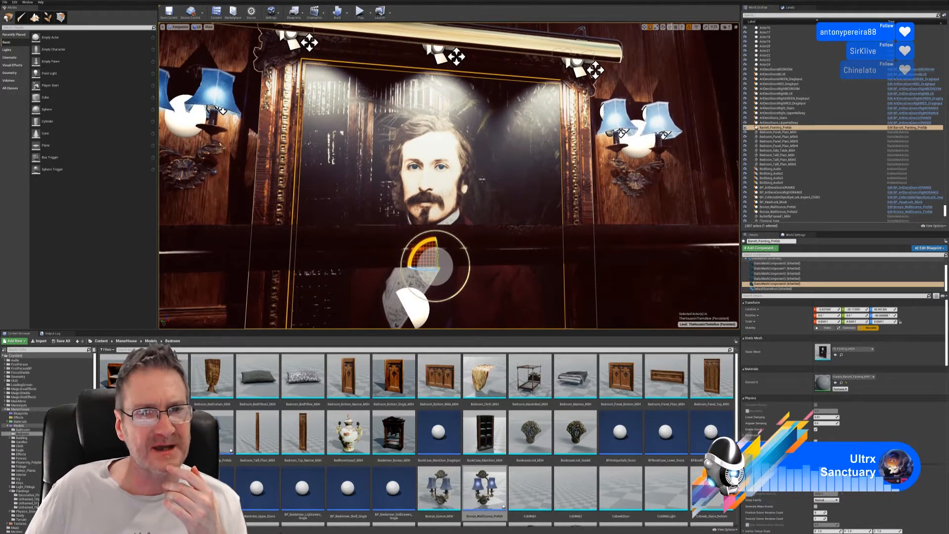
right_drag(482, 179, 473, 190)
drag(469, 200, 479, 210)
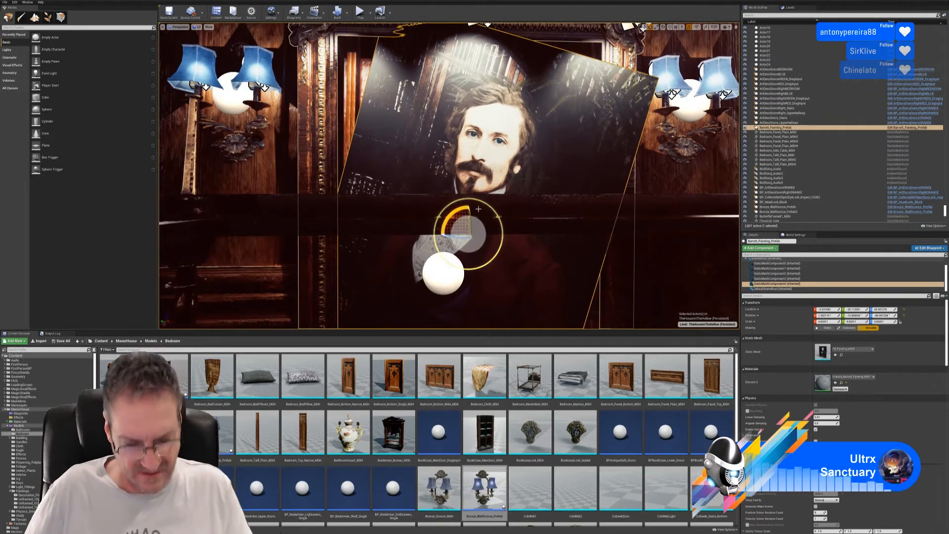
key(ctrl+z)
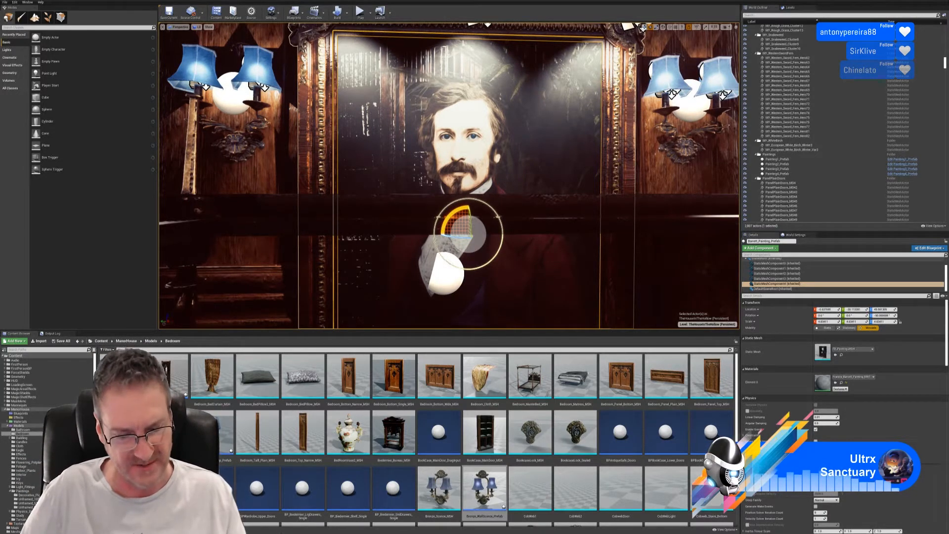
key(Escape)
mouse_move(449, 176)
right_down()
mouse_move(519, 168)
mouse_move(509, 179)
mouse_move(514, 106)
mouse_move(494, 124)
mouse_move(514, 112)
right_up()
key(w)
key(q)
key(s)
key(w)
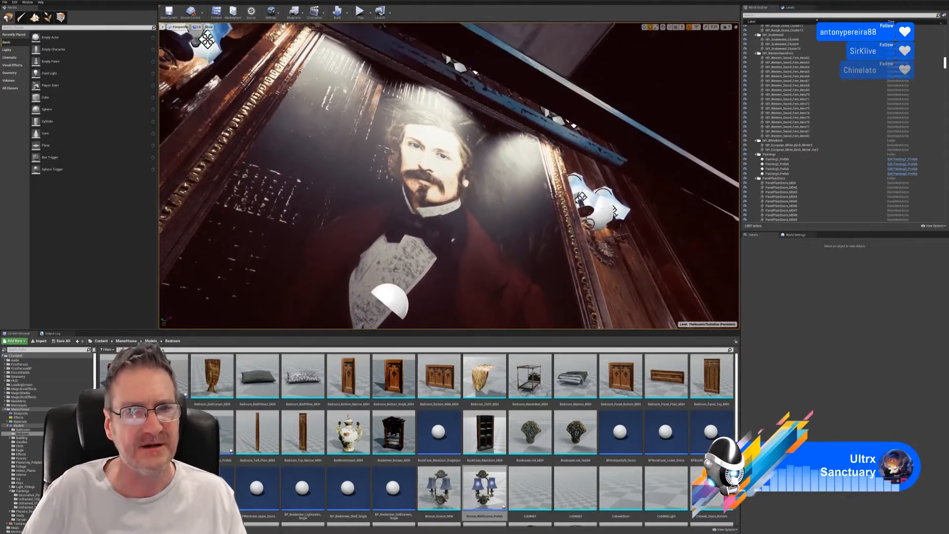
Reselect the portrait's painting mesh, reopen its material and move the editor clear of the portrait
click(448, 244)
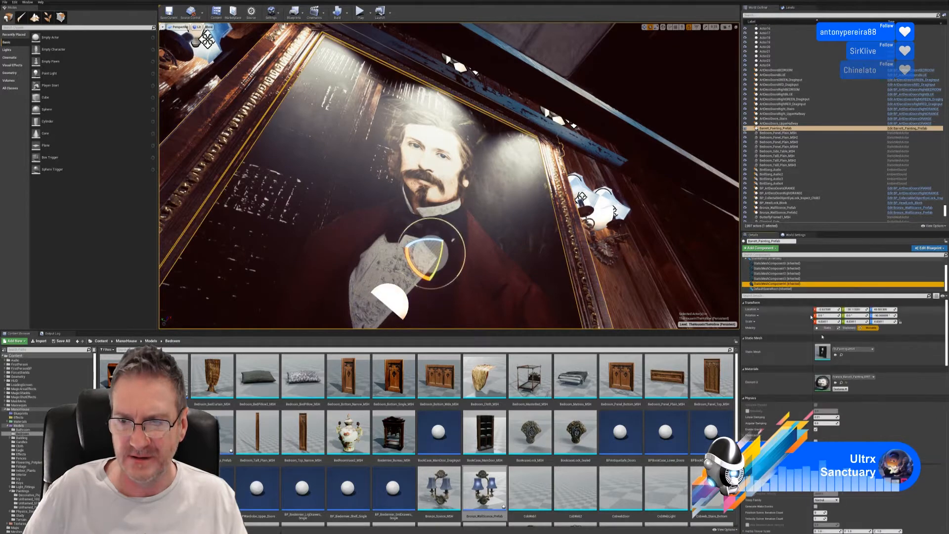
double_click(823, 382)
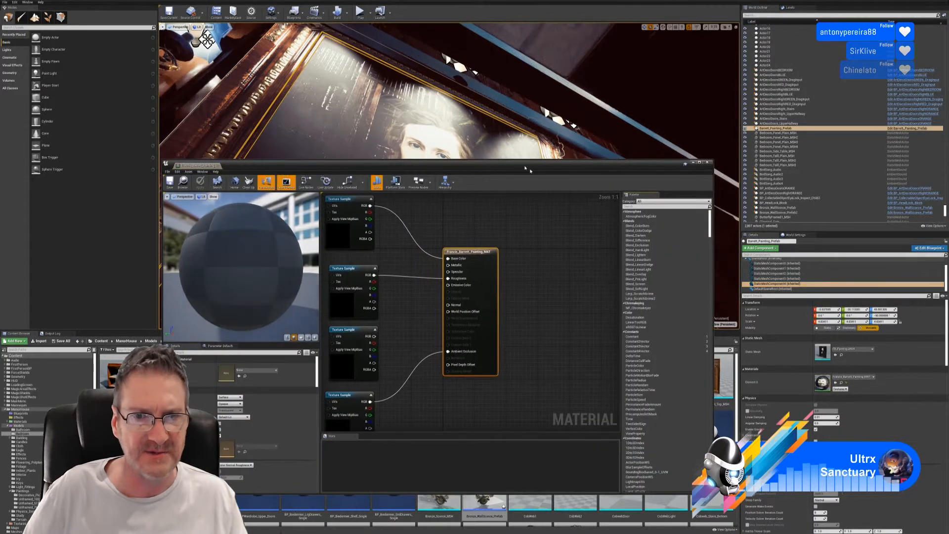
drag(525, 168, 705, 195)
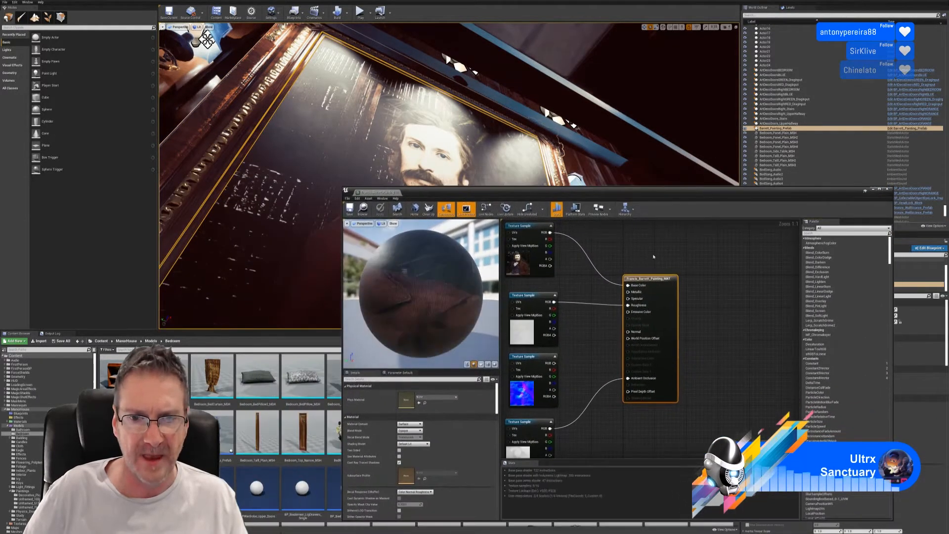
Add a Constant of 0 to the painting material, connect it to Metallic and Specular, and apply the change
right_drag(653, 257, 709, 252)
click(551, 294)
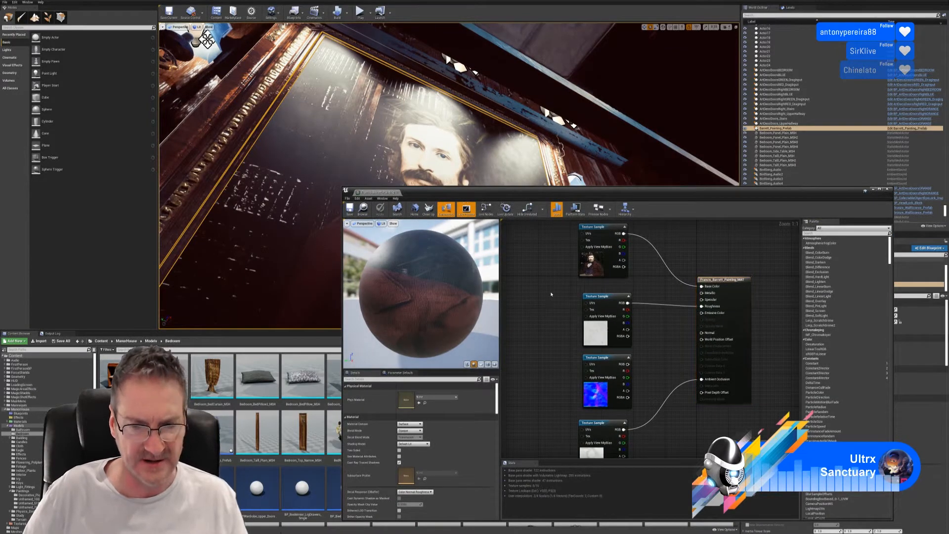
click(534, 303)
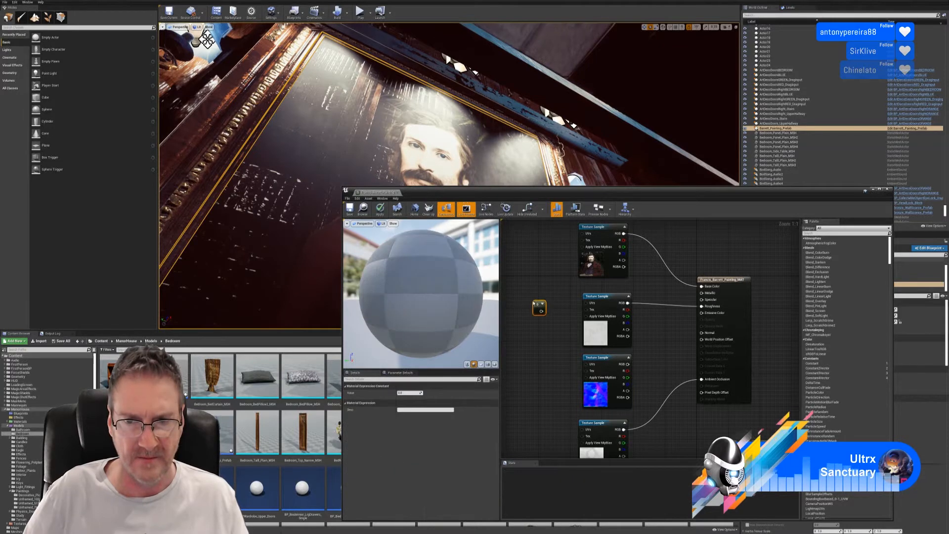
drag(542, 311, 706, 299)
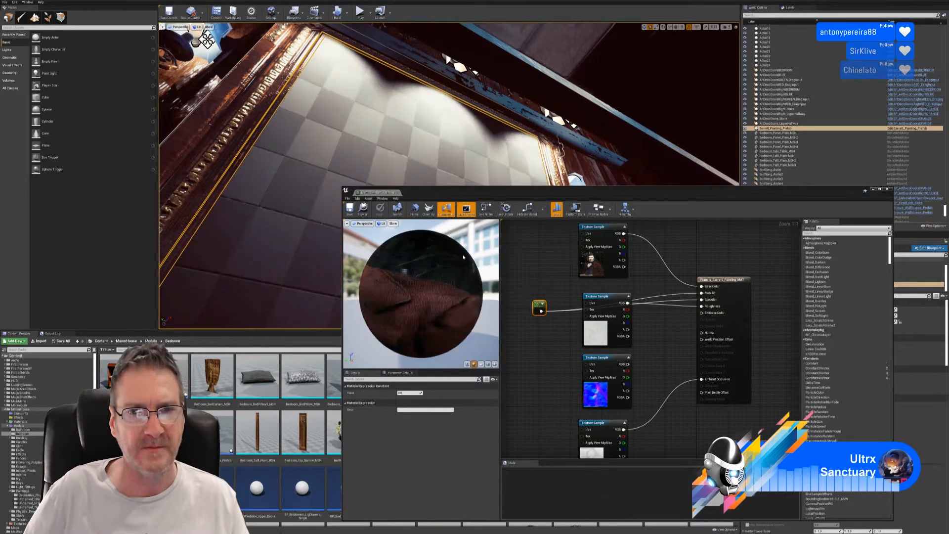
Examine the portrait's reflections from other angles with the changed material and undo the last component change
mouse_move(456, 157)
right_down()
mouse_move(469, 190)
mouse_move(460, 175)
right_up()
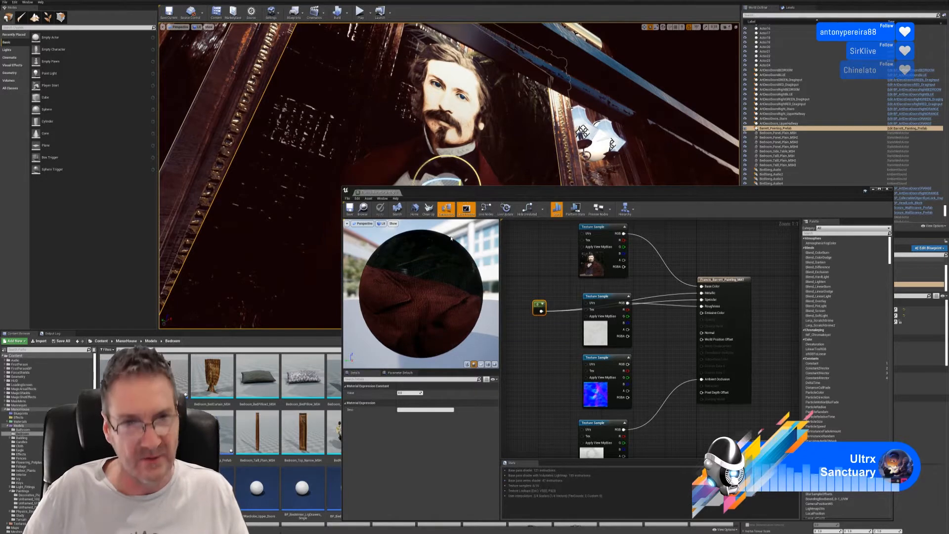
key(ctrl+z)
right_drag(452, 165, 476, 146)
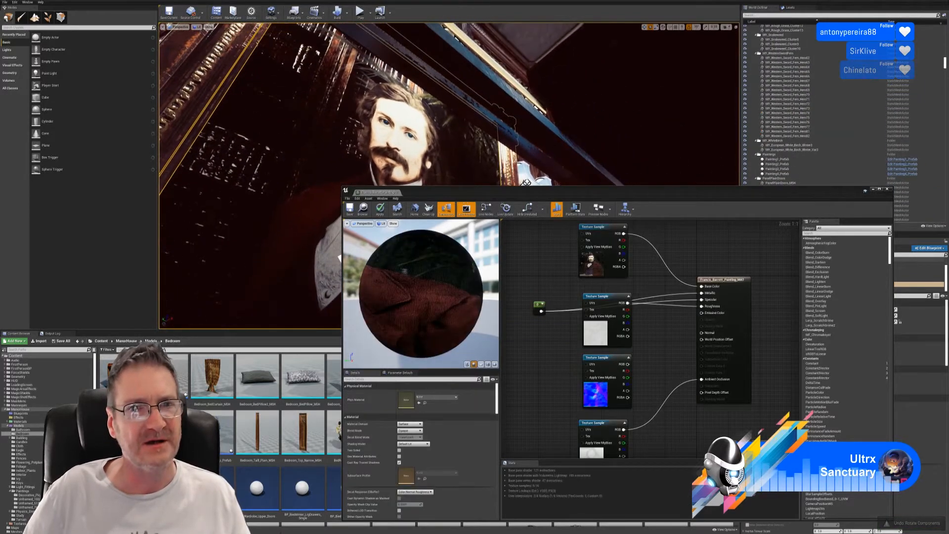
Move the material editor clear of the portrait and break the Constant's link to Specular, keeping its Metallic connection
drag(576, 196, 675, 205)
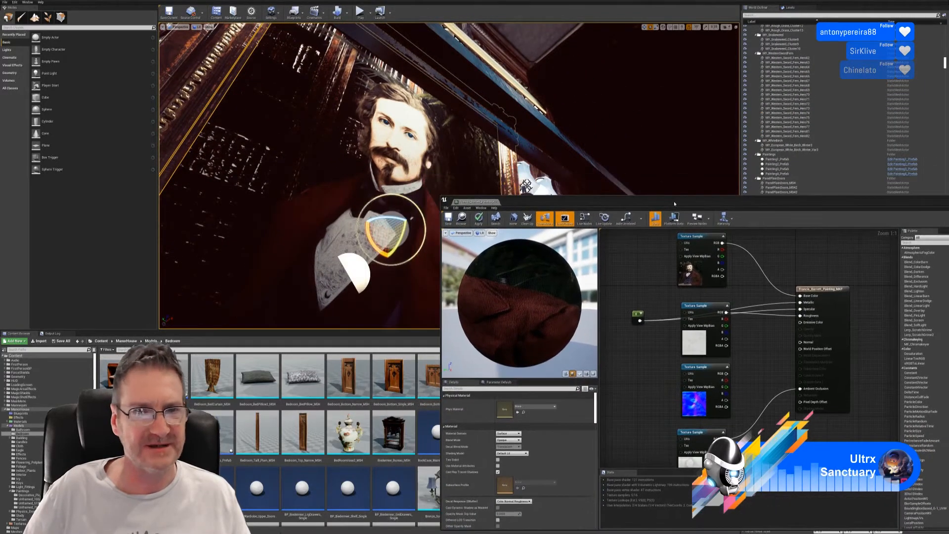
right_drag(580, 118, 566, 133)
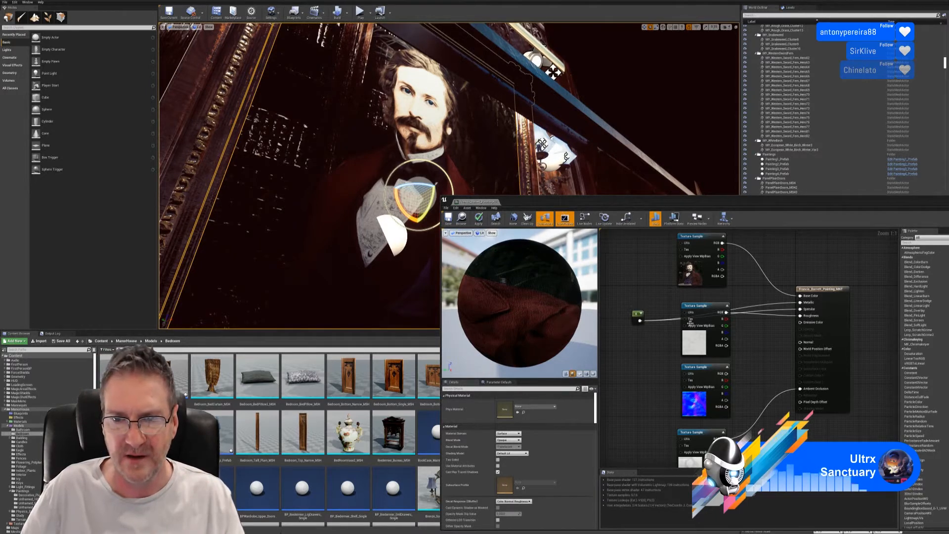
right_click(805, 311)
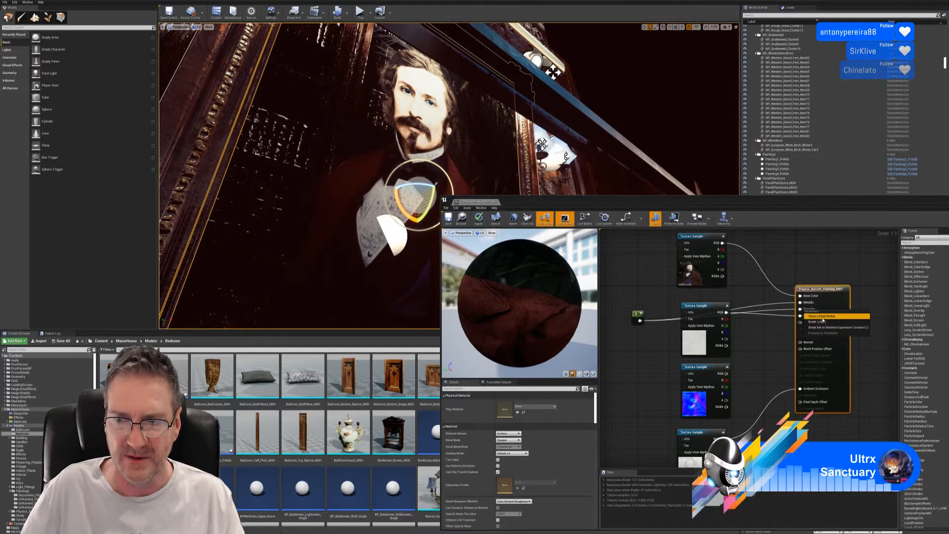
click(817, 316)
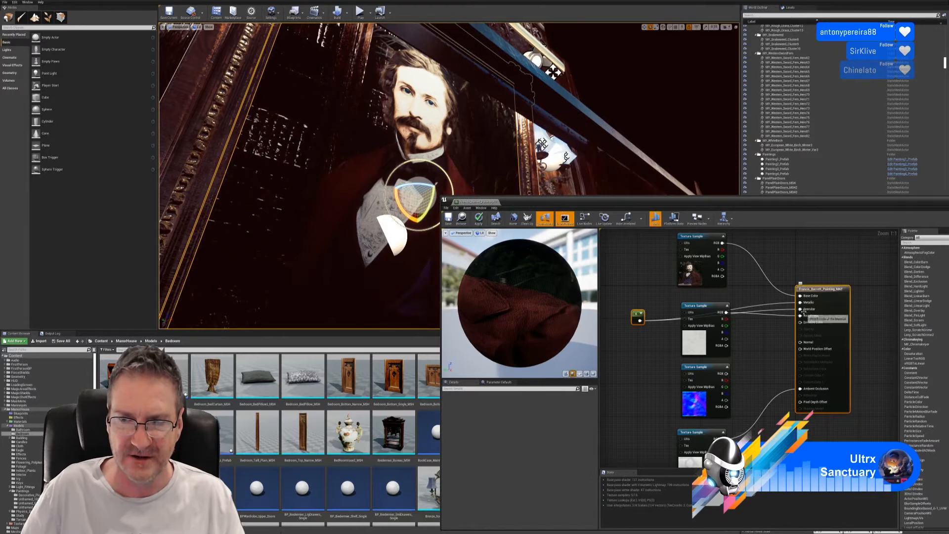
right_click(803, 311)
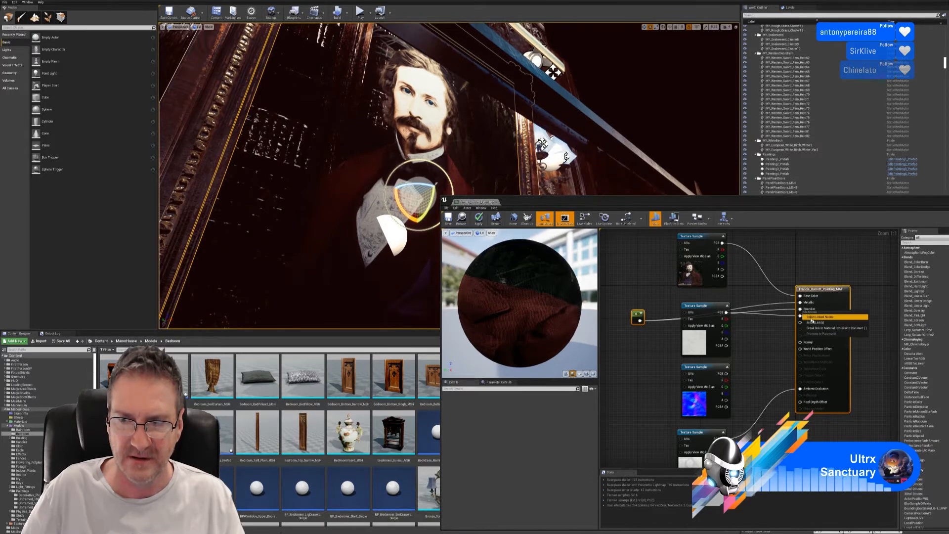
click(817, 323)
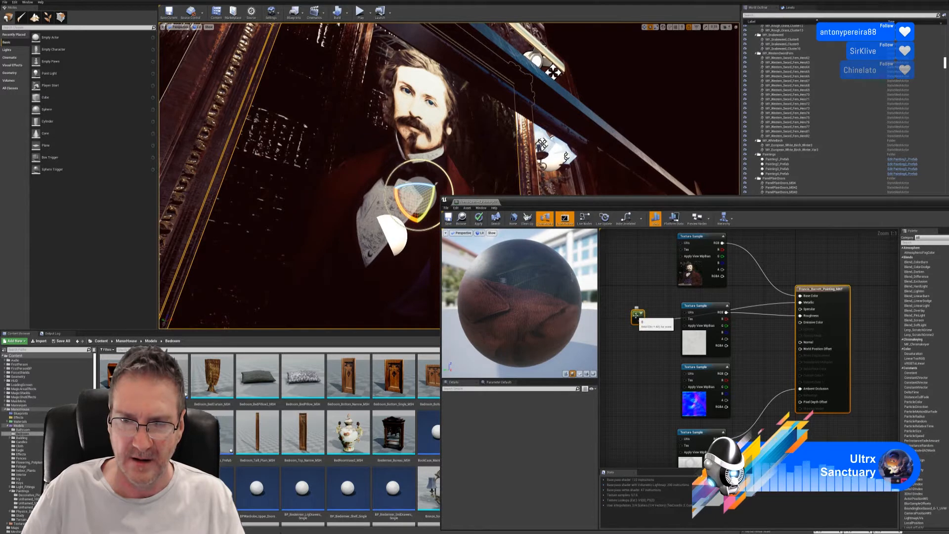
Add a second Constant of 0.2 to the painting material, connect it to Specular, apply the change and check the portrait
mouse_move(636, 315)
mouse_down()
mouse_move(629, 287)
mouse_move(640, 299)
mouse_up()
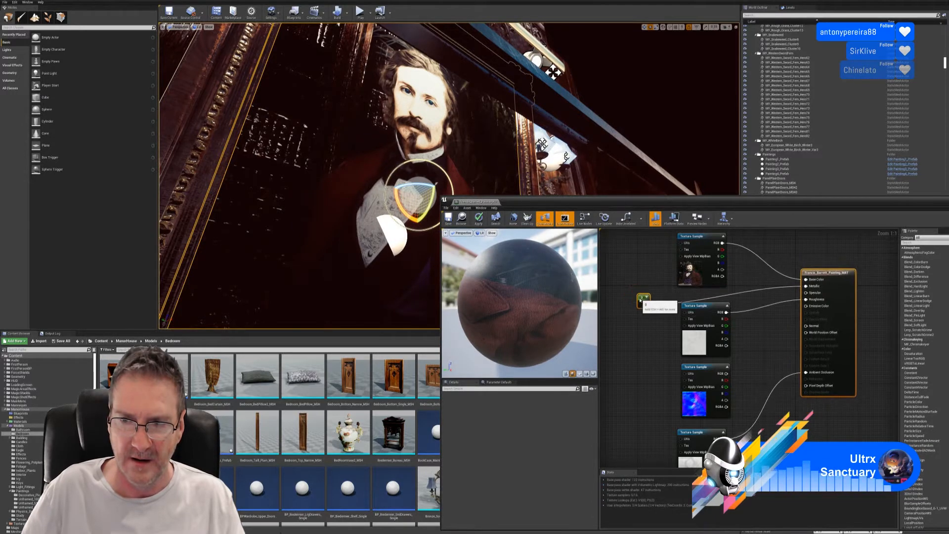
click(633, 356)
click(635, 341)
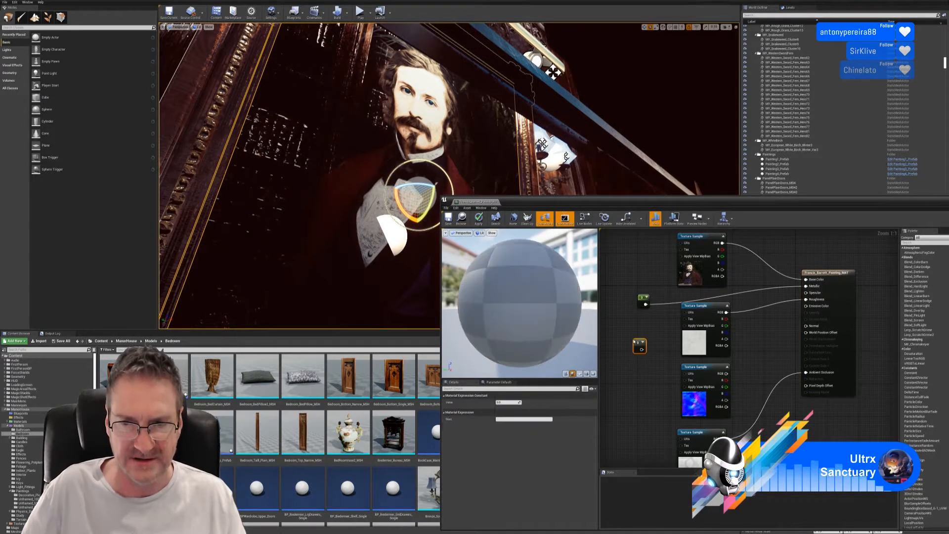
click(506, 402)
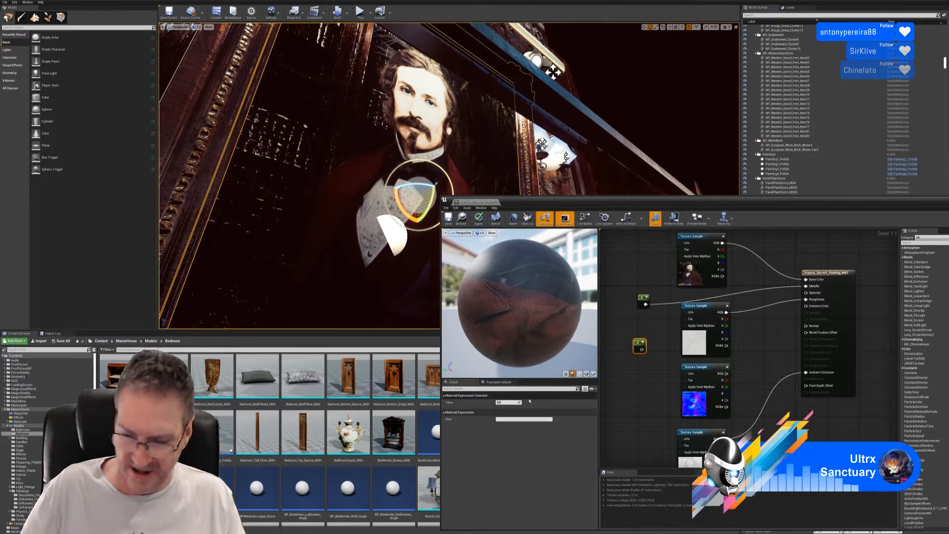
text(0.2)
key(Return)
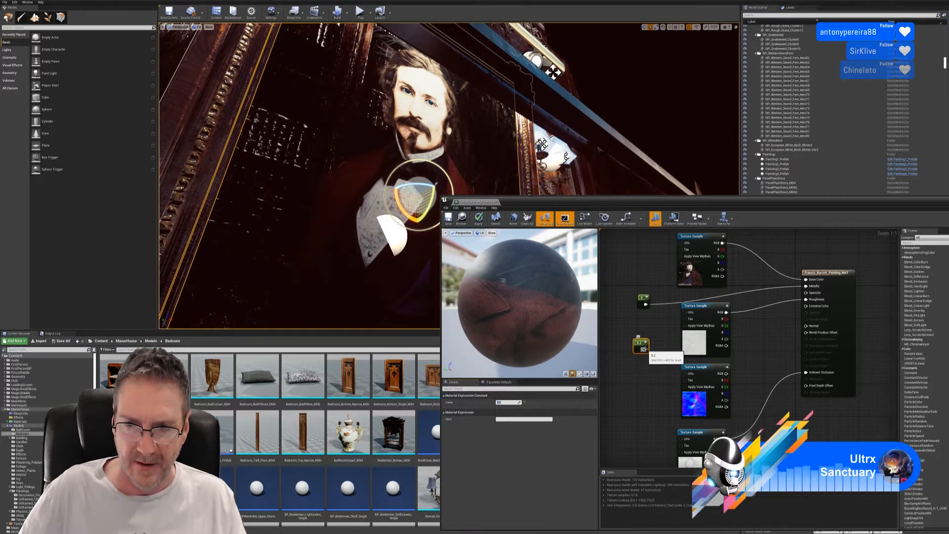
drag(643, 349, 807, 299)
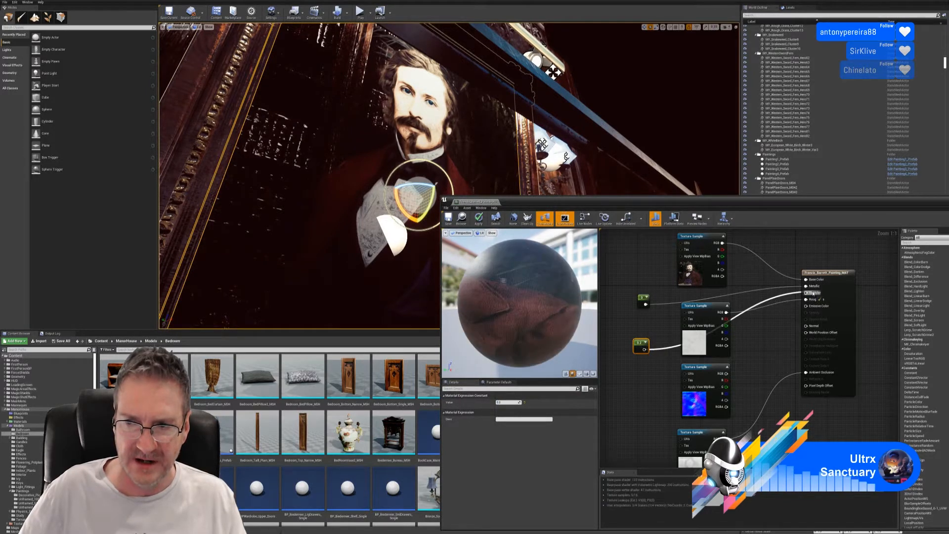
click(478, 224)
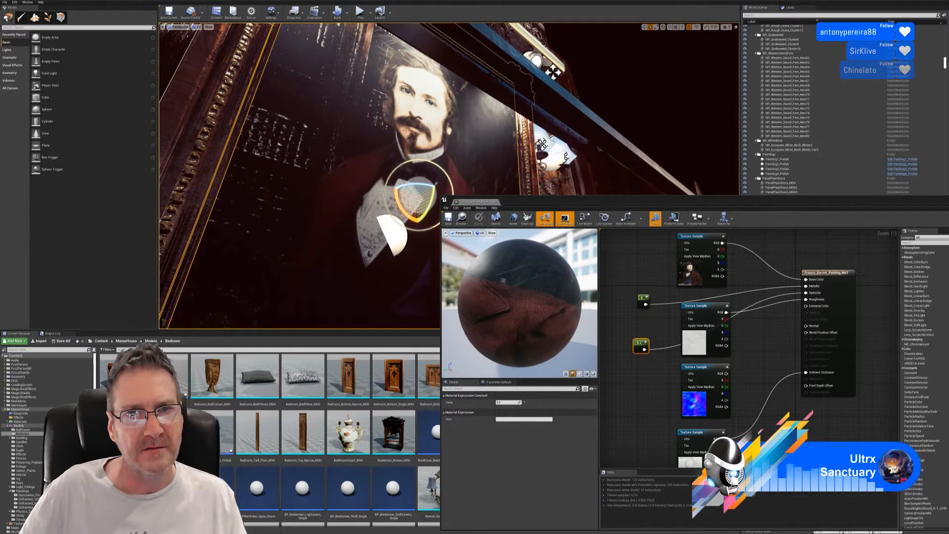
right_drag(486, 131, 470, 145)
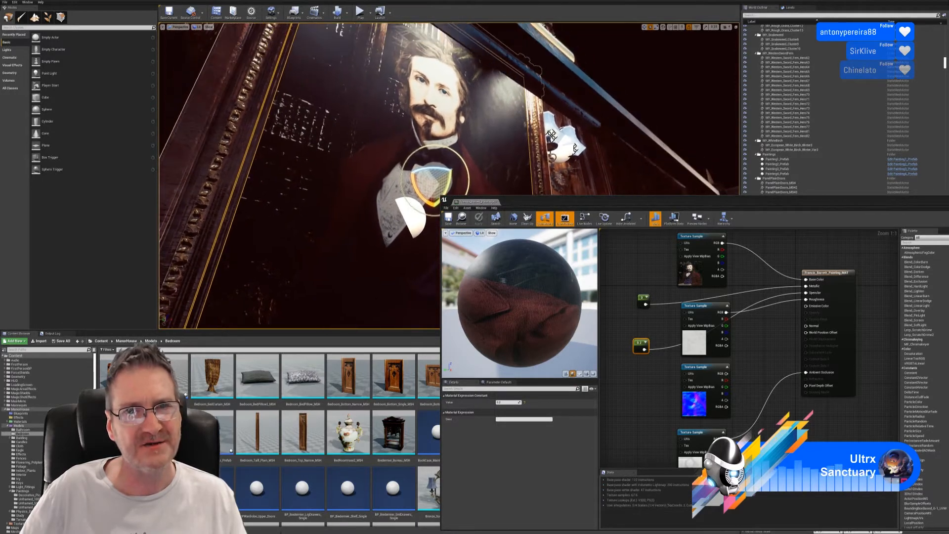
Set the Constant feeding Specular to 0.1, apply the change and check the portrait from a different angle
click(638, 343)
click(504, 402)
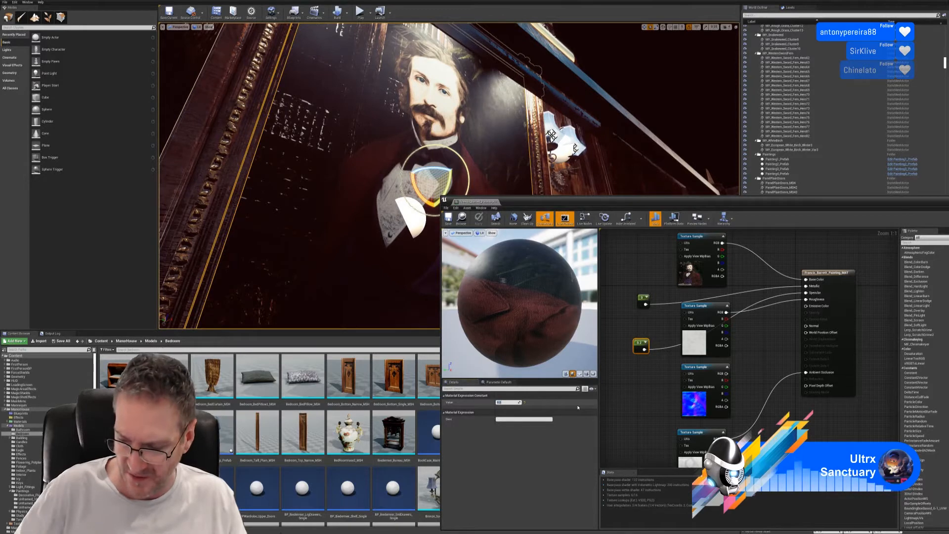
text(0.1)
key(Return)
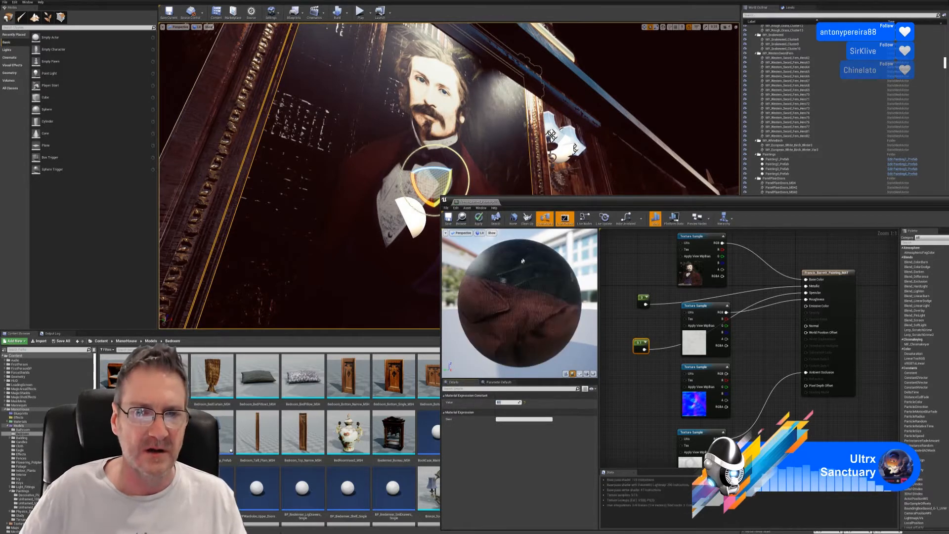
click(478, 220)
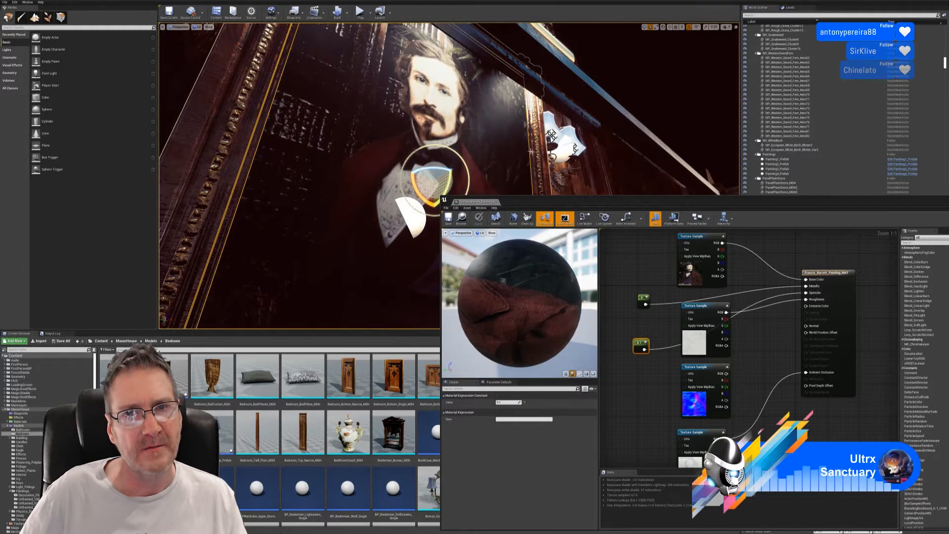
mouse_move(346, 178)
right_down()
mouse_move(371, 154)
mouse_move(411, 181)
mouse_move(414, 223)
mouse_move(423, 224)
mouse_move(346, 197)
mouse_move(408, 207)
mouse_move(338, 221)
mouse_move(391, 213)
mouse_move(326, 205)
mouse_move(319, 204)
mouse_move(348, 207)
mouse_move(319, 193)
right_up()
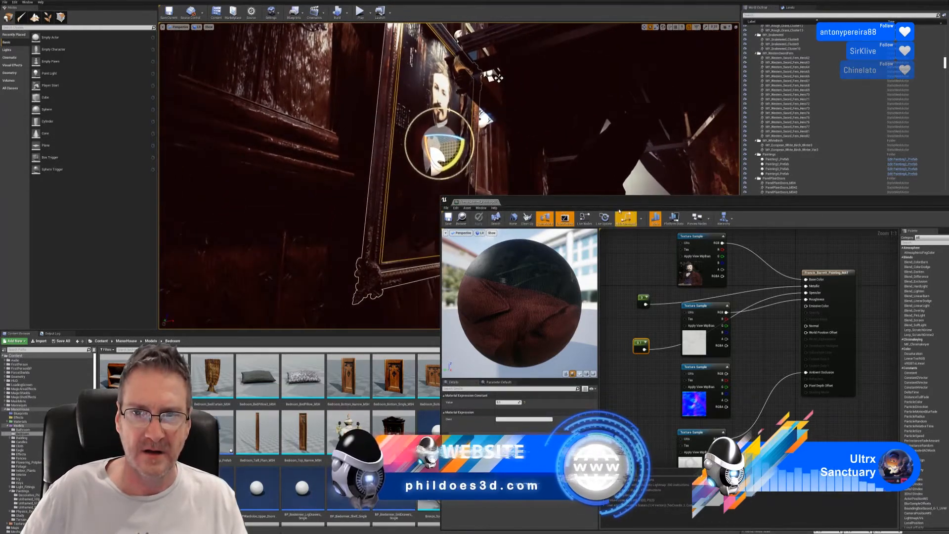
Close the painting's material editor, clear the selection and view the portrait together with the wall lamps
drag(617, 203, 465, 68)
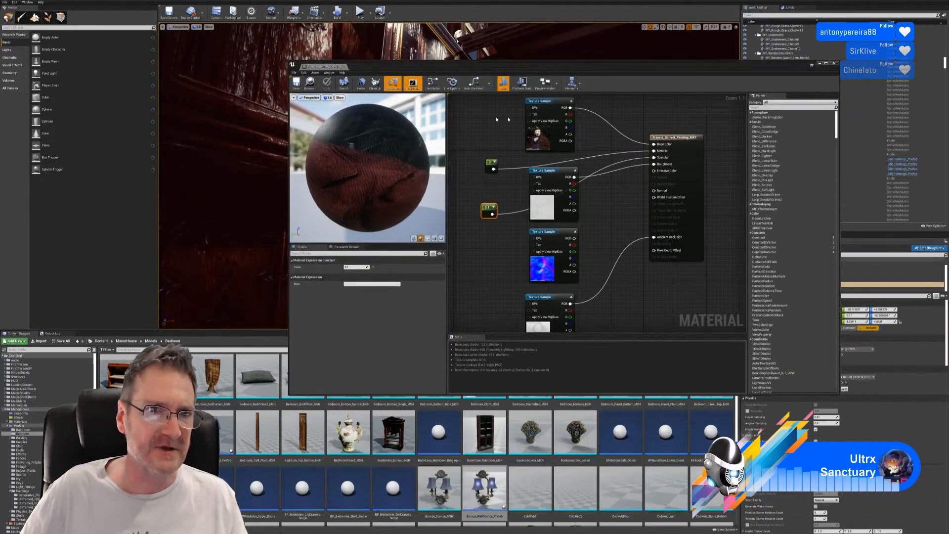
click(834, 63)
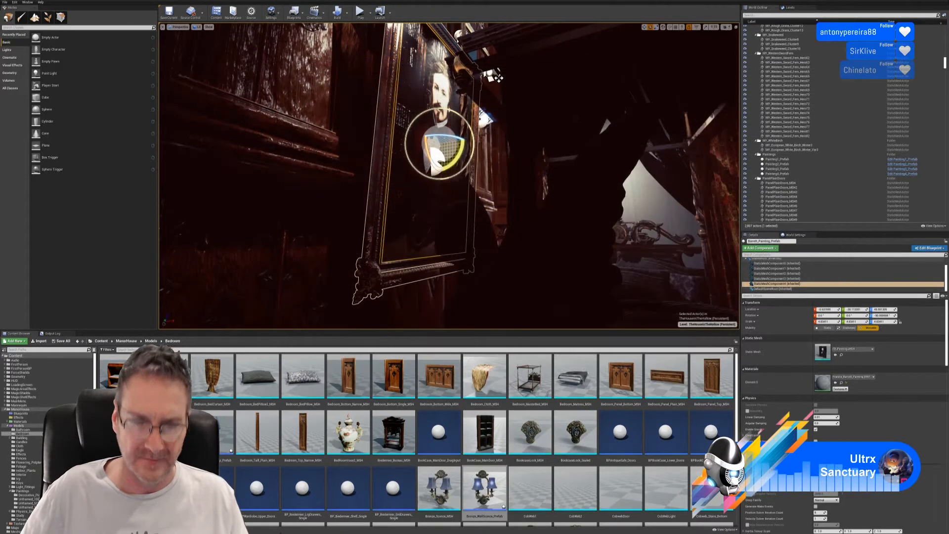
key(Escape)
mouse_move(449, 176)
right_down()
mouse_move(433, 177)
mouse_move(430, 166)
mouse_move(442, 162)
right_up()
right_drag(569, 191, 543, 188)
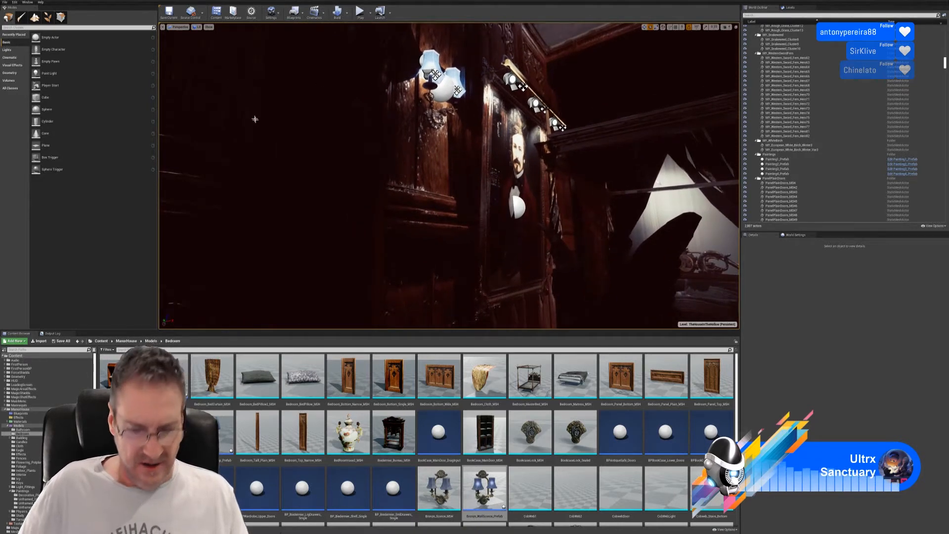
Hide the editor icons with Game View, review the lit portrait and bed, and save all changes
key(g)
mouse_move(543, 189)
right_down()
mouse_move(555, 190)
mouse_move(534, 189)
mouse_move(562, 190)
mouse_move(550, 190)
right_up()
right_drag(449, 176, 491, 186)
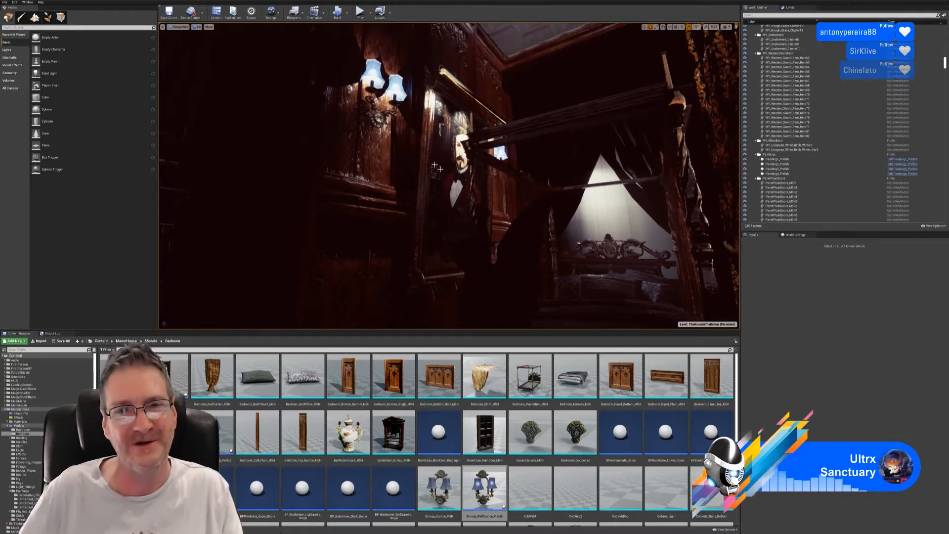
right_drag(491, 186, 509, 201)
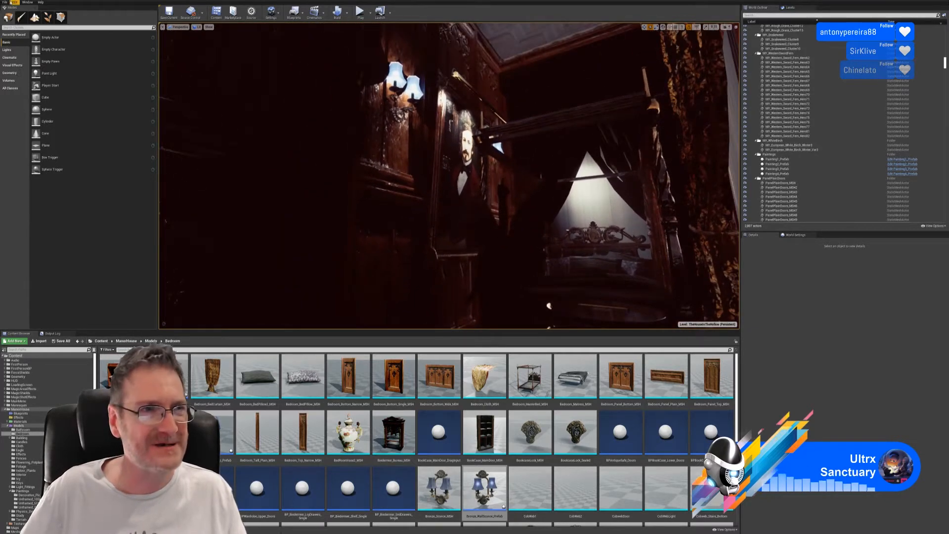
click(5, 2)
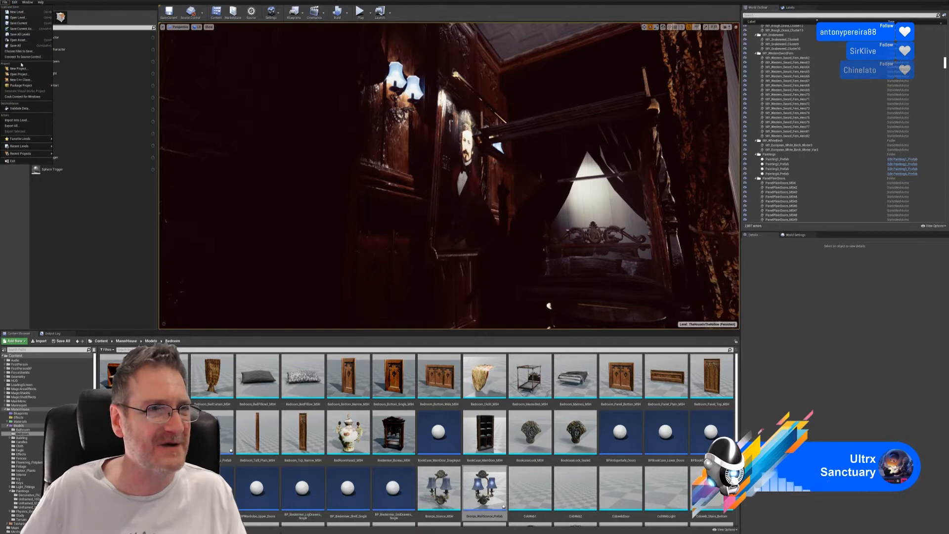
click(16, 45)
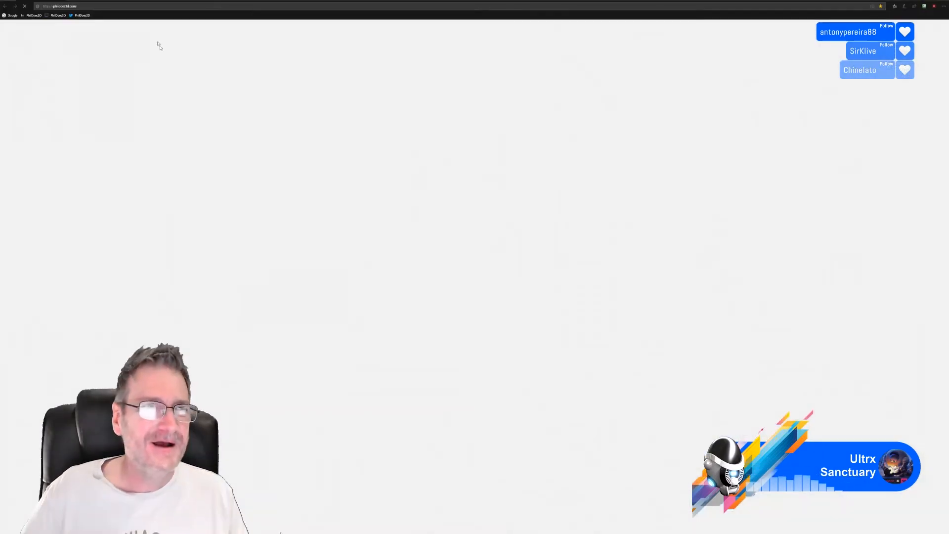
Open the copied image link in the web browser, view the photo enlarged and return to Unreal Editor
click(98, 7)
key(ctrl+v)
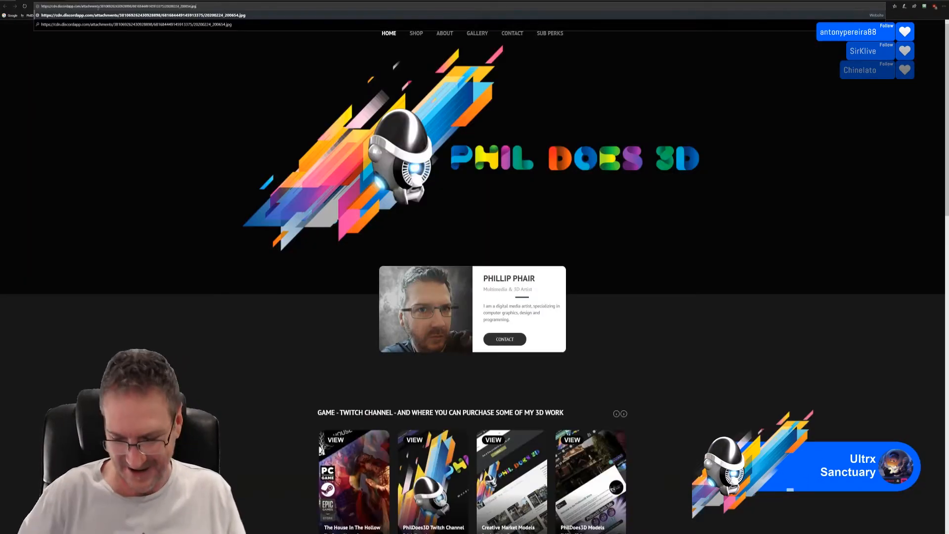
key(Return)
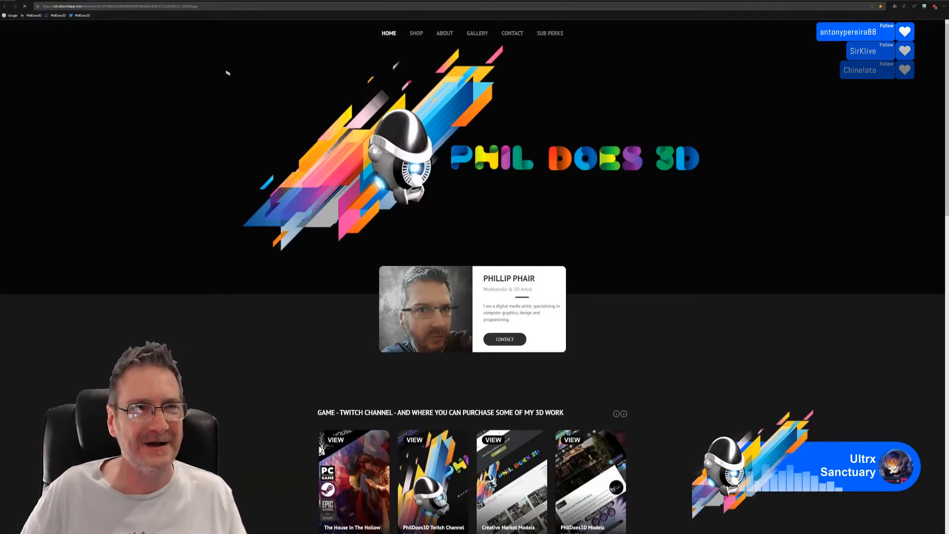
ctrl+scroll(250, 183, up, 6)
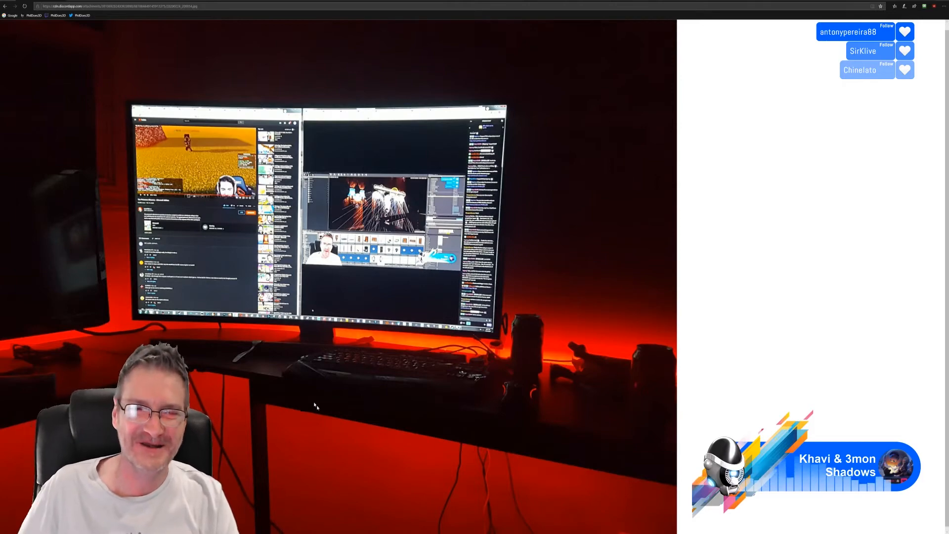
click(939, 2)
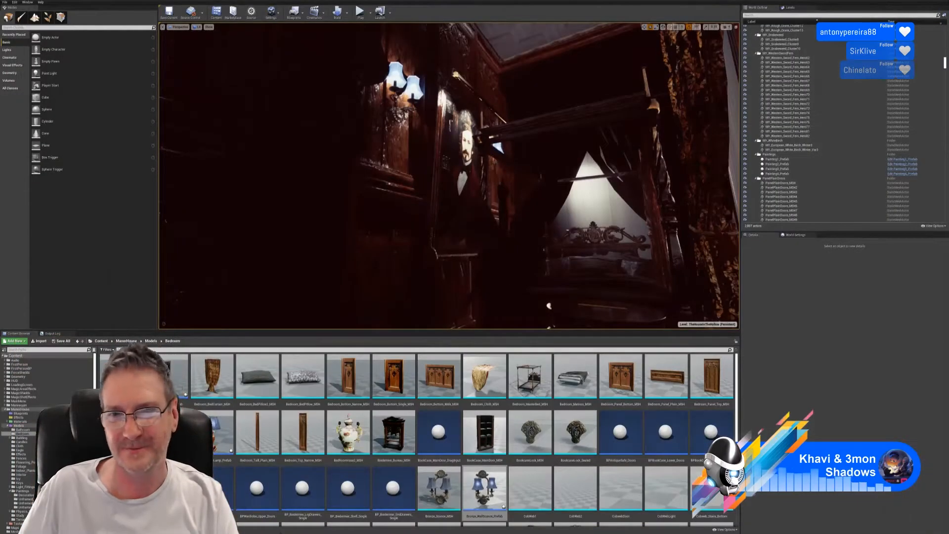
Switch the level viewport to Unlit mode and bring the angel statue and wooden wall panels into closer view
click(197, 28)
click(203, 43)
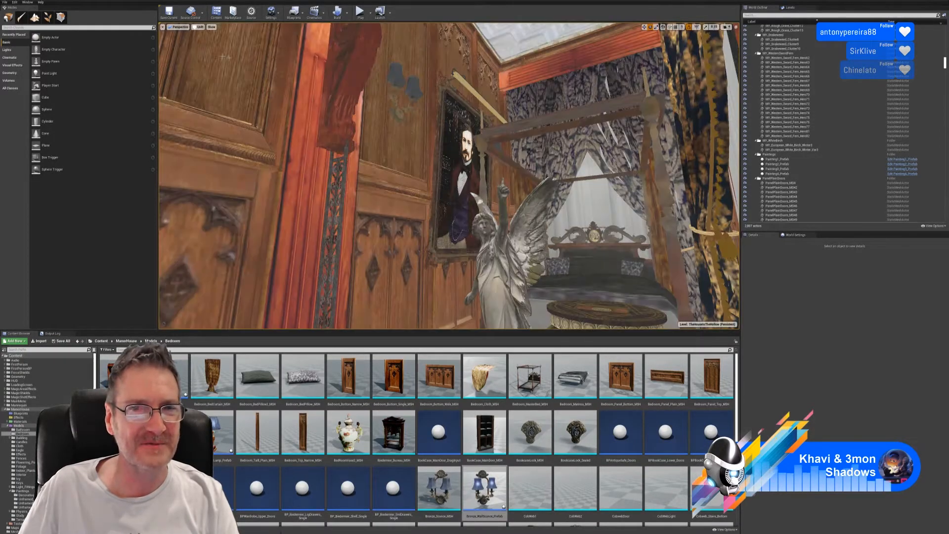
right_drag(449, 176, 417, 184)
key(w)
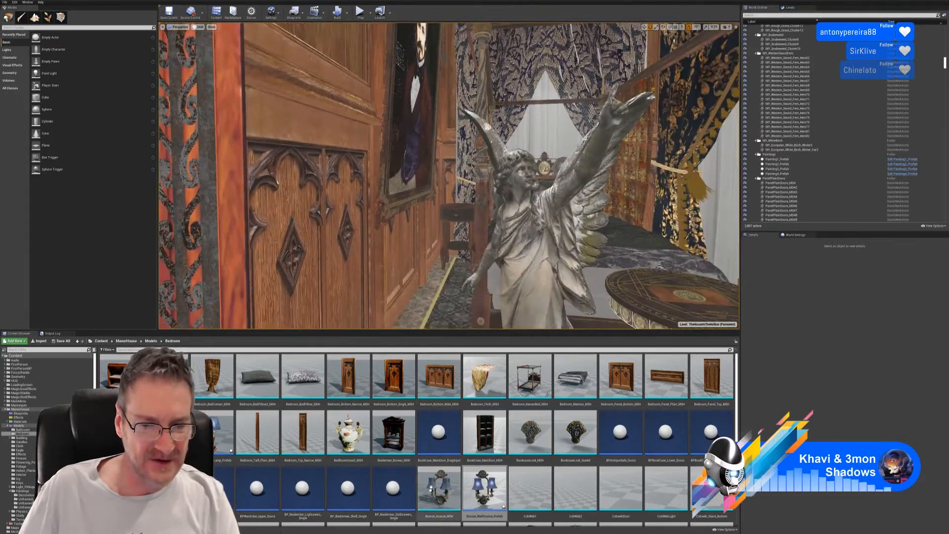
Open the Bedroom_TableLamp_Prefab blueprint, inspect the lamp up close in its viewport, and close it to return to the bedroom
double_click(214, 431)
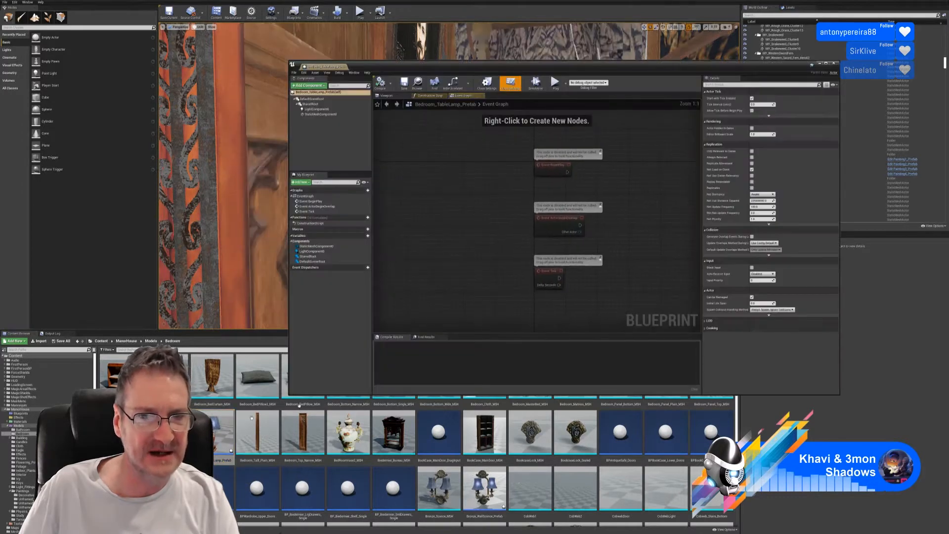
click(386, 95)
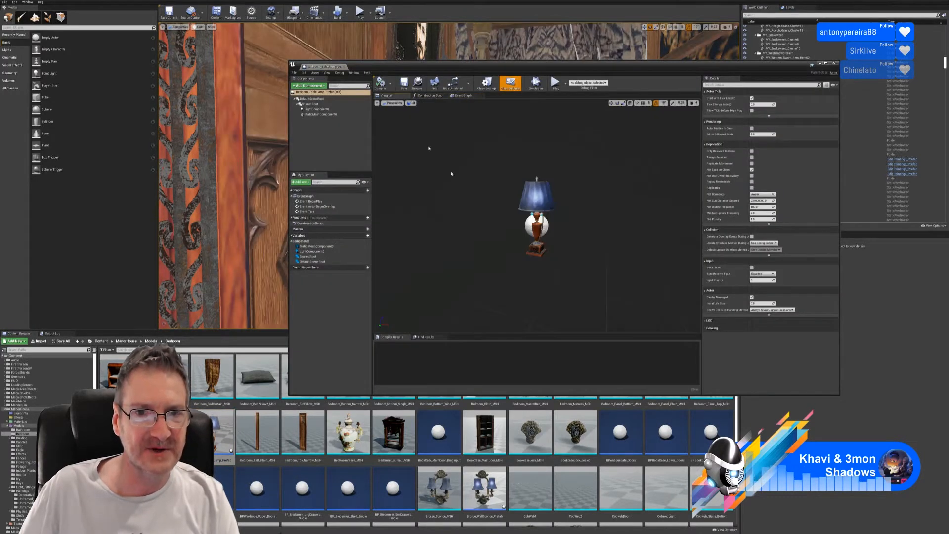
right_drag(537, 216, 524, 315)
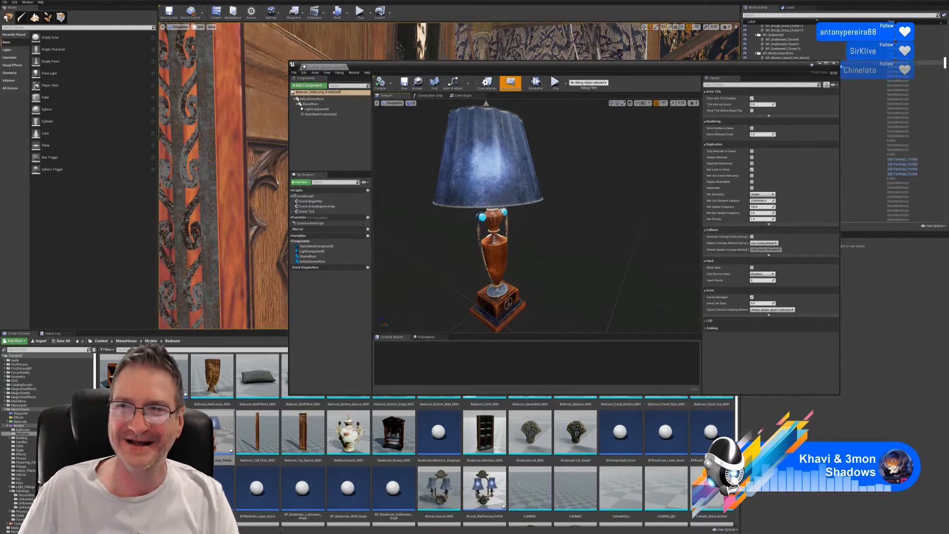
click(834, 63)
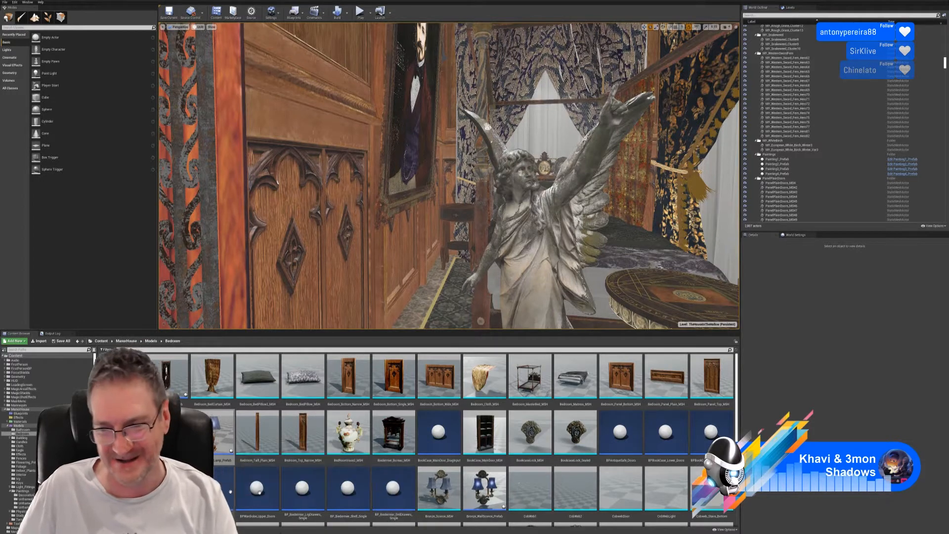
mouse_move(341, 267)
right_down()
mouse_move(356, 275)
mouse_move(341, 267)
right_up()
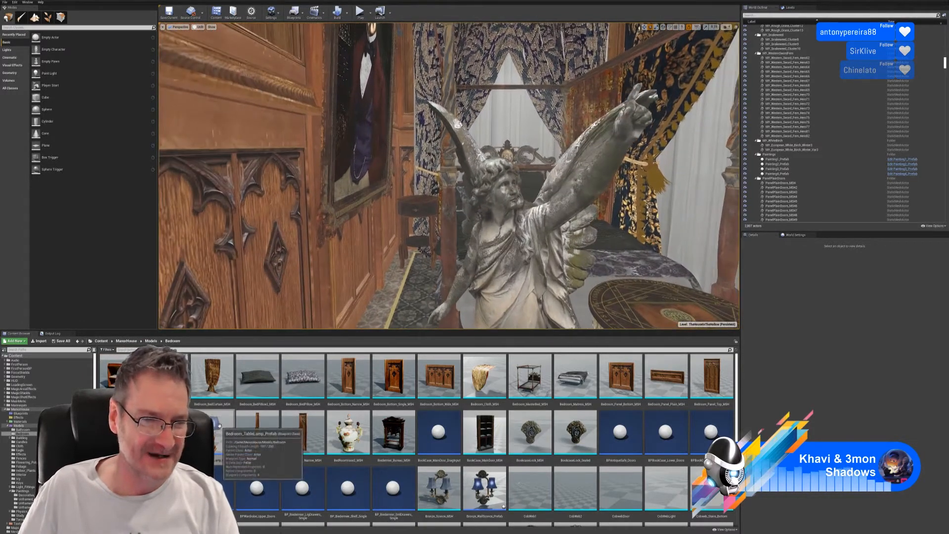
Place the Bedroom_TableLamp_Prefab in the bedroom beside the bed and raise it onto the round side table
drag(225, 435, 417, 201)
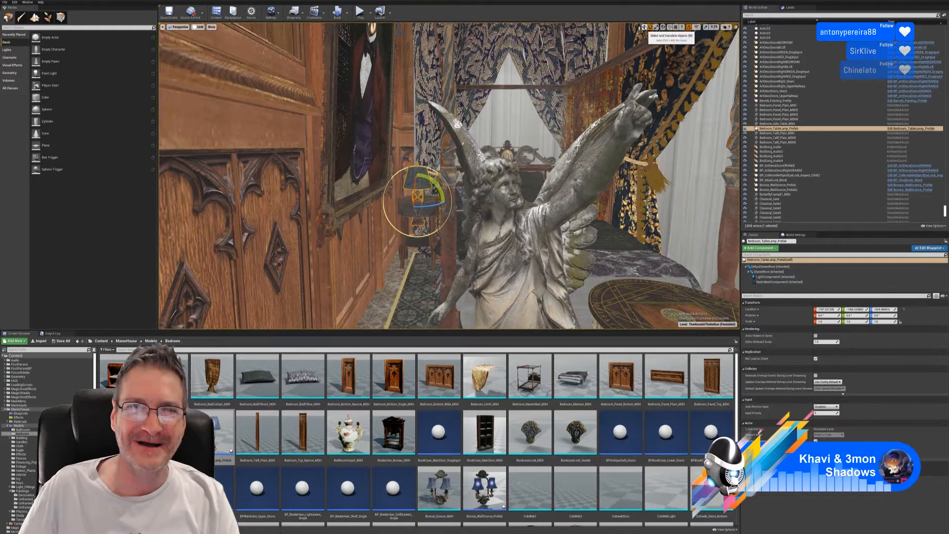
click(644, 27)
drag(417, 187, 418, 167)
right_drag(450, 197, 426, 198)
key(w)
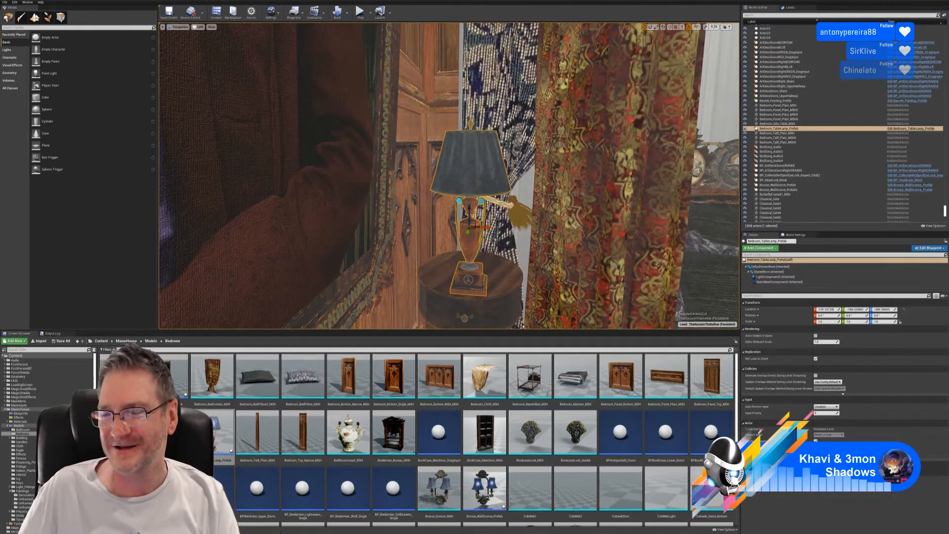
key(w)
right_drag(427, 198, 424, 207)
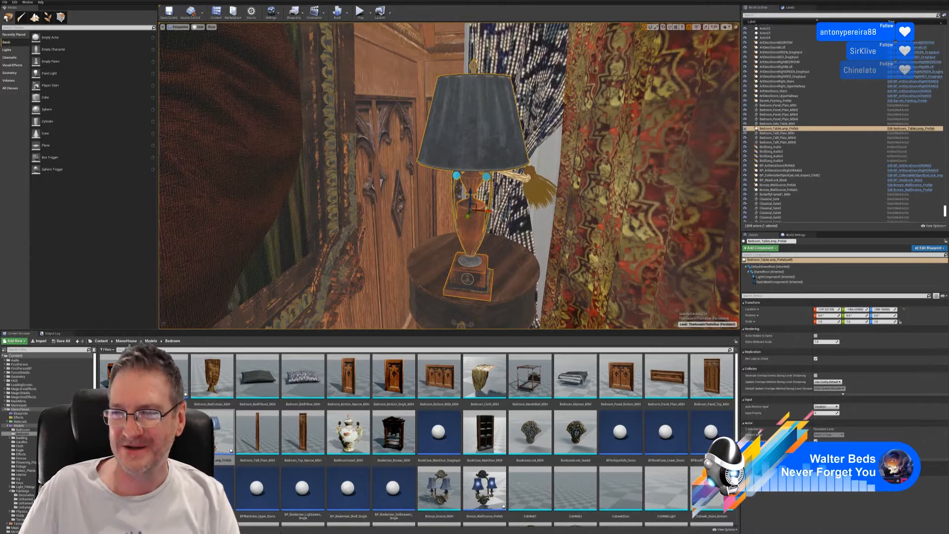
Adjust the table lamp's position so its base sits squarely on the round side table's top
mouse_move(519, 249)
right_down()
mouse_move(505, 277)
mouse_move(519, 249)
right_up()
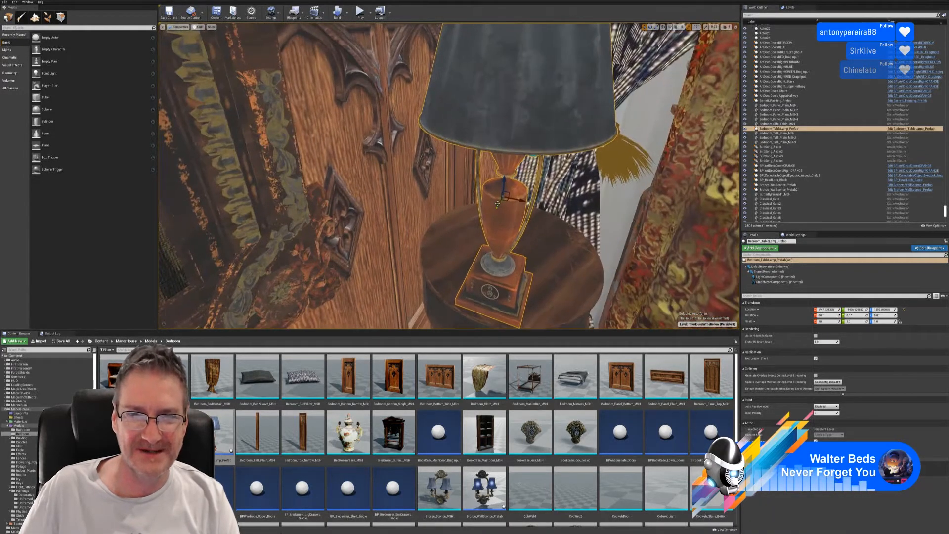
drag(498, 204, 519, 178)
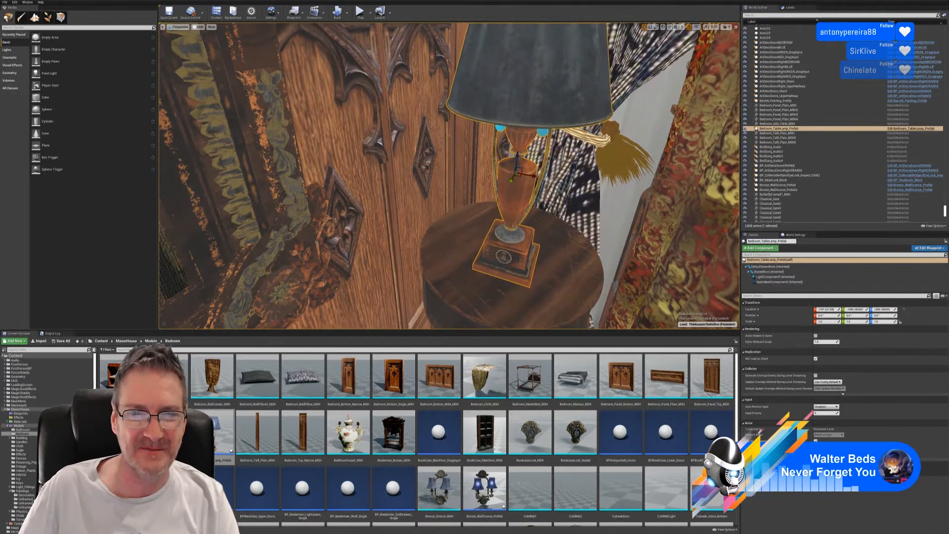
right_drag(518, 179, 480, 245)
drag(461, 116, 469, 119)
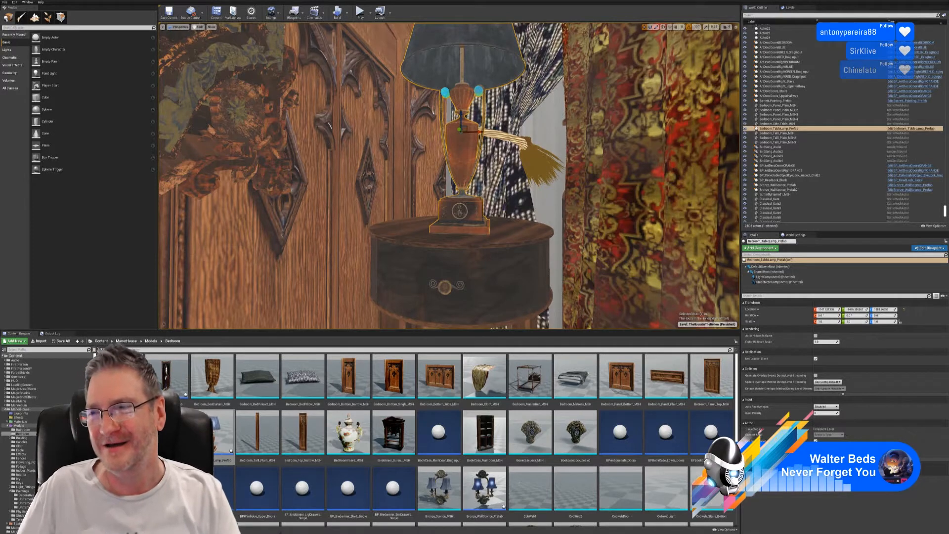
right_drag(522, 241, 554, 271)
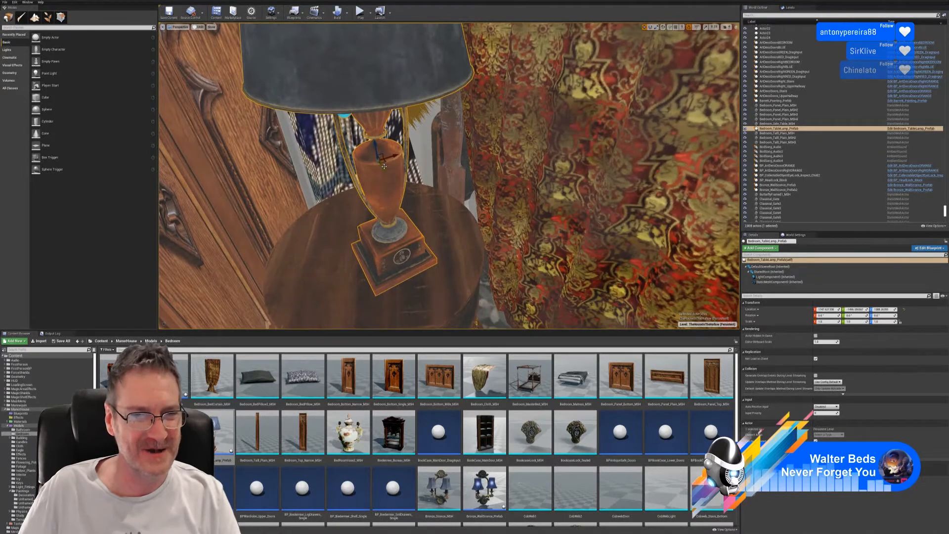
mouse_move(384, 167)
mouse_down()
mouse_move(394, 156)
mouse_move(378, 160)
mouse_up()
right_drag(415, 191, 415, 190)
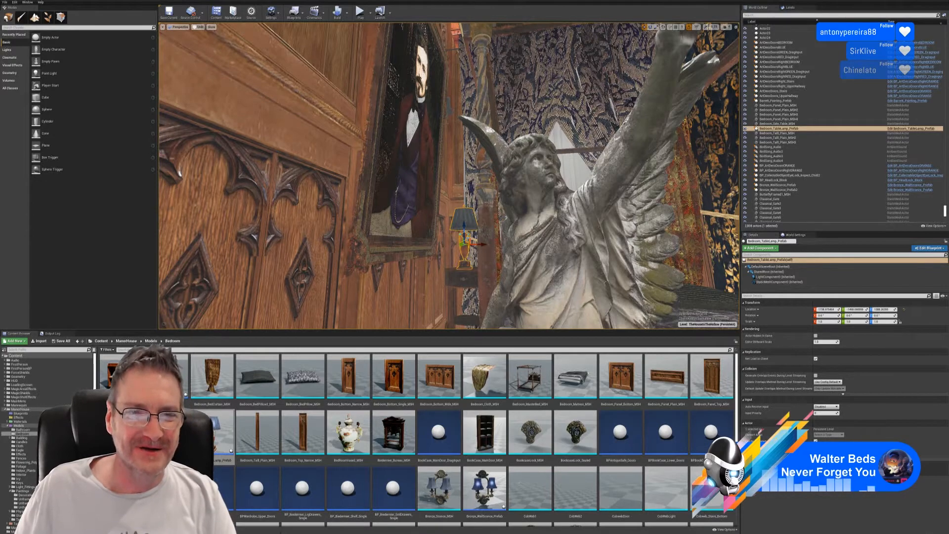
Scale the table lamp up uniformly, judging its size against the portrait and angel statue
mouse_move(449, 175)
right_down()
mouse_move(500, 198)
mouse_move(453, 170)
mouse_move(460, 173)
right_up()
key(s)
key(w)
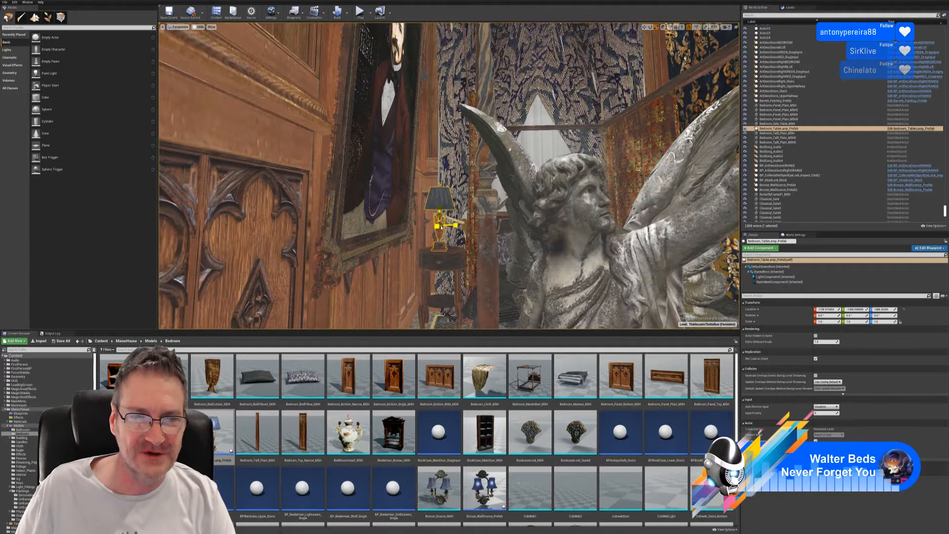
drag(441, 226, 435, 212)
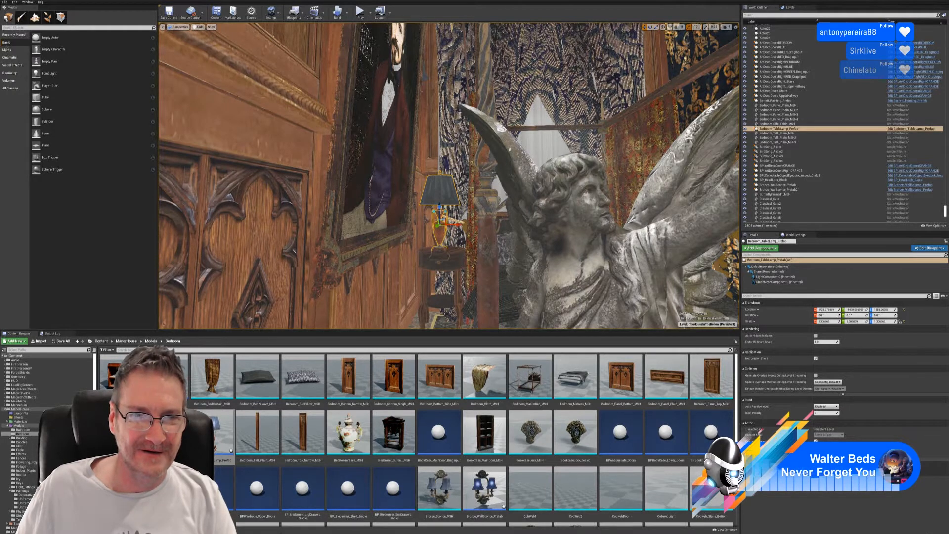
Raise the enlarged lamp back onto the side table's surface and shift it slightly sideways toward the curtain
drag(439, 207, 439, 199)
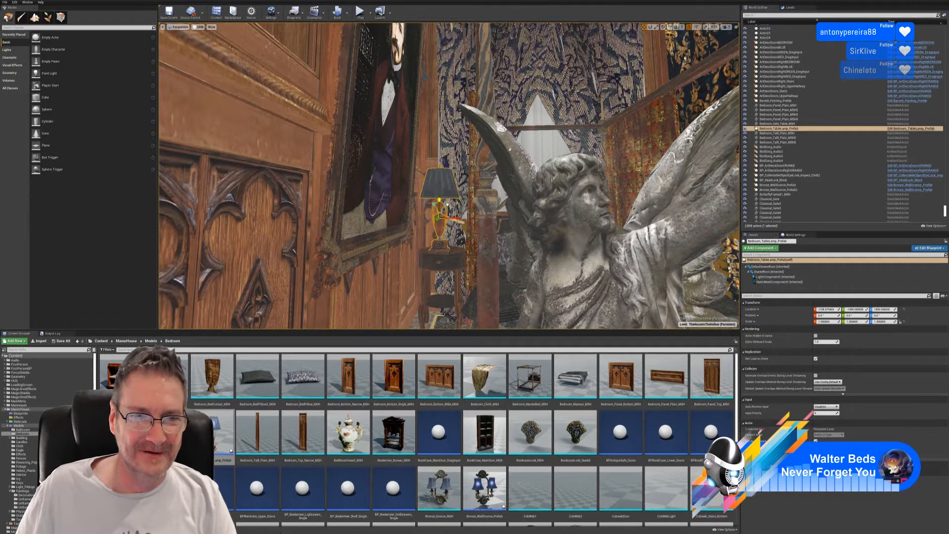
key(f)
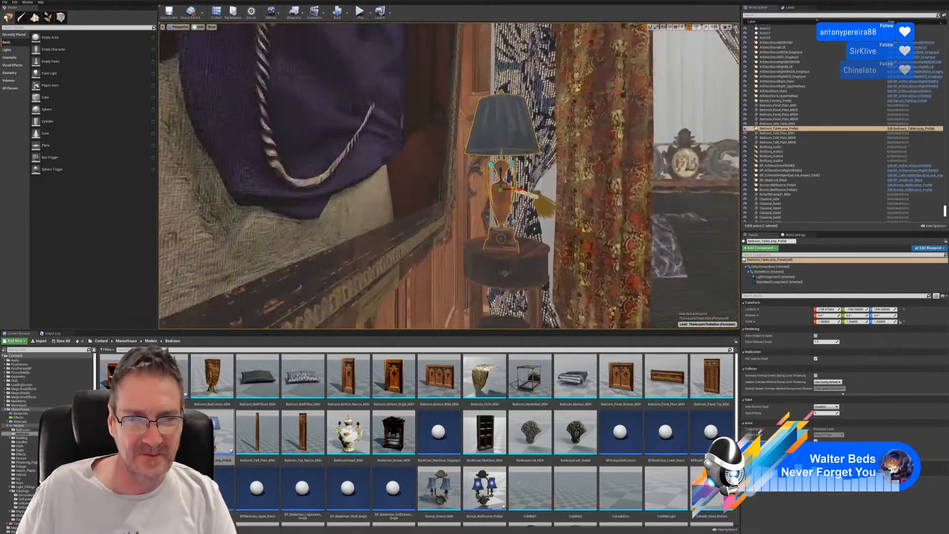
mouse_move(484, 215)
right_down()
mouse_move(495, 216)
mouse_move(484, 215)
right_up()
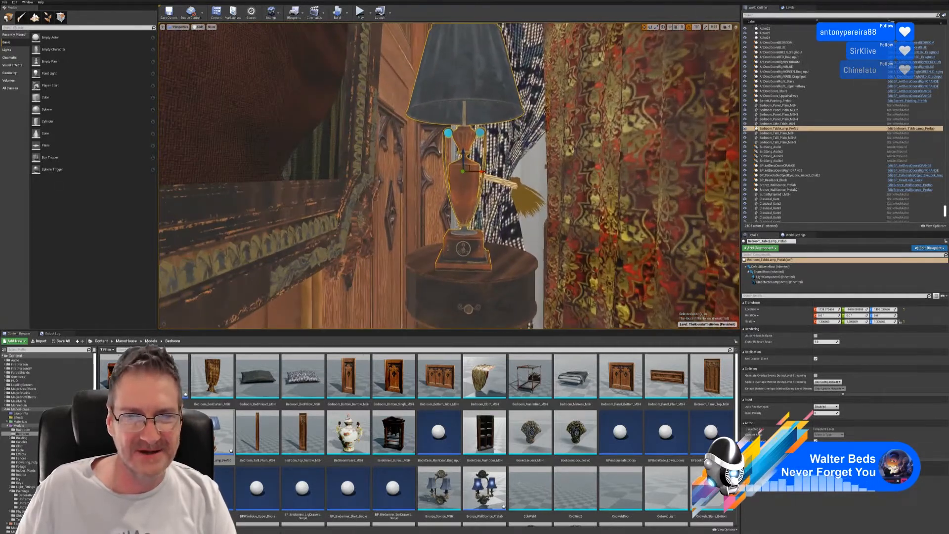
drag(464, 161, 468, 155)
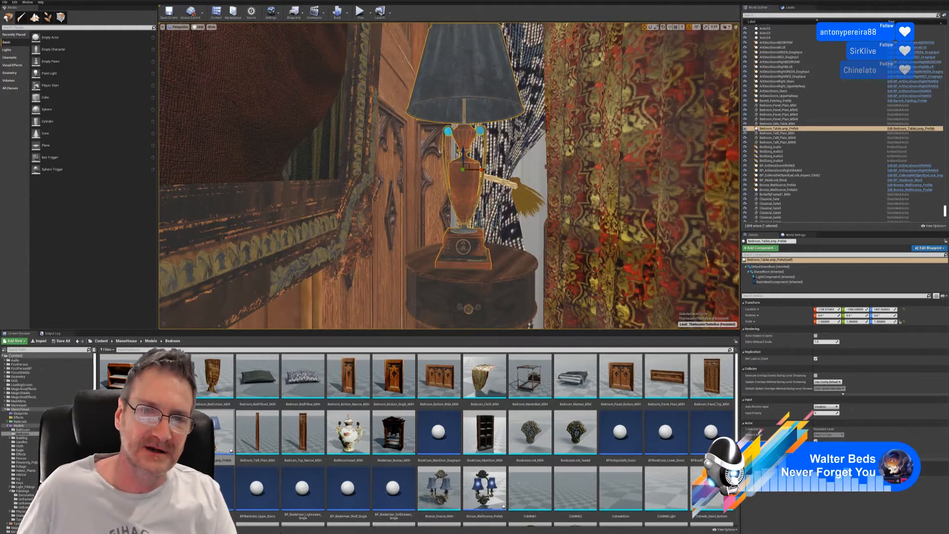
drag(481, 171, 488, 171)
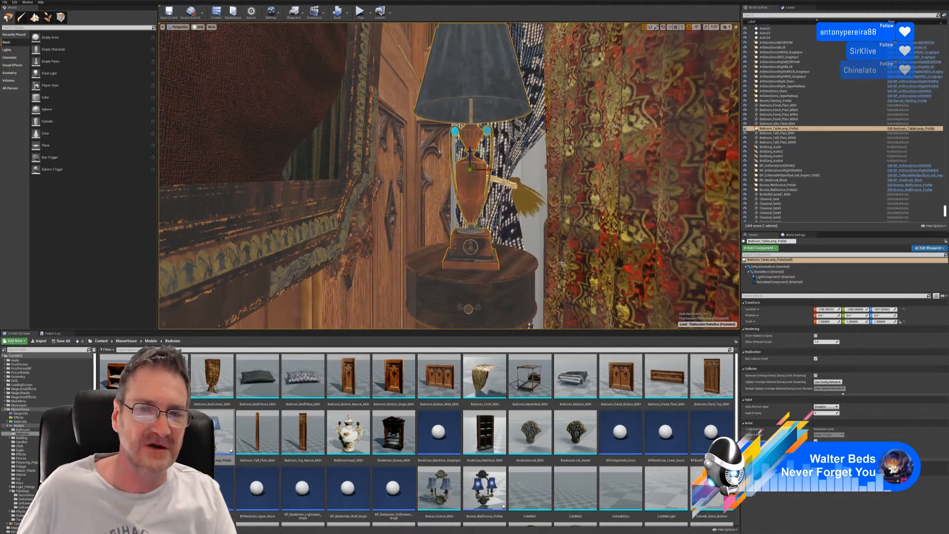
Switch the level viewport back to Lit mode and bring the glowing table lamp into close view
mouse_move(562, 264)
right_down()
mouse_move(539, 269)
mouse_move(581, 264)
mouse_move(566, 266)
mouse_move(573, 272)
mouse_move(553, 233)
mouse_move(545, 261)
right_up()
key(w)
key(s)
key(s)
key(w)
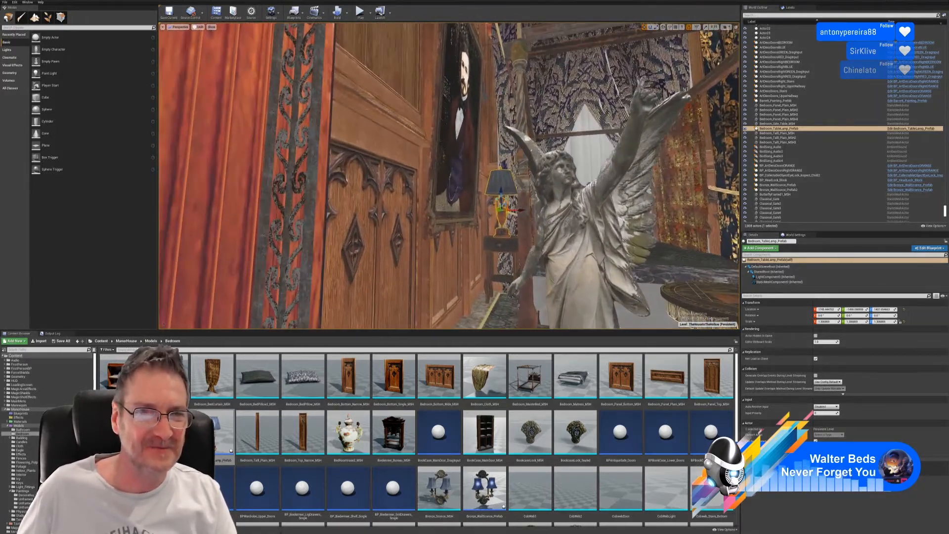
click(200, 27)
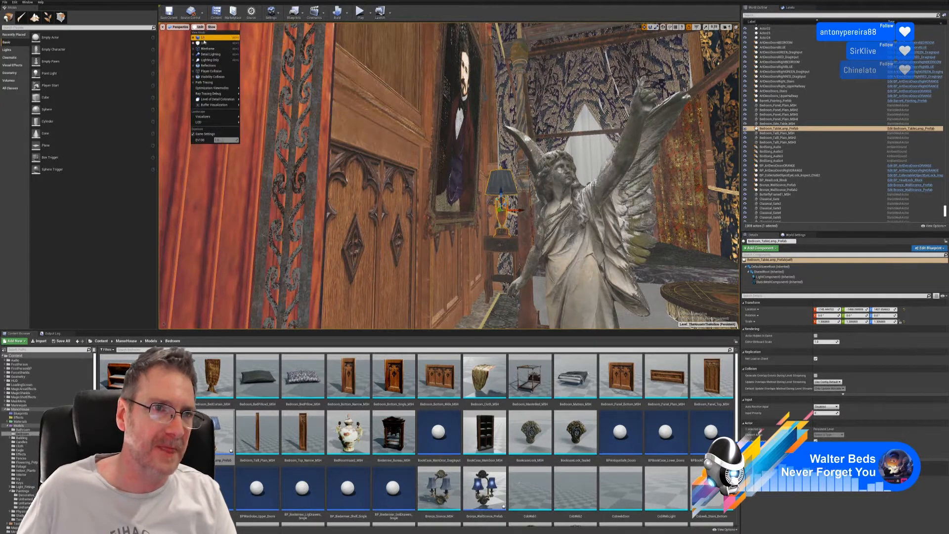
click(203, 38)
mouse_move(445, 188)
right_down()
mouse_move(427, 204)
mouse_move(436, 202)
mouse_move(419, 159)
mouse_move(450, 179)
right_up()
key(w)
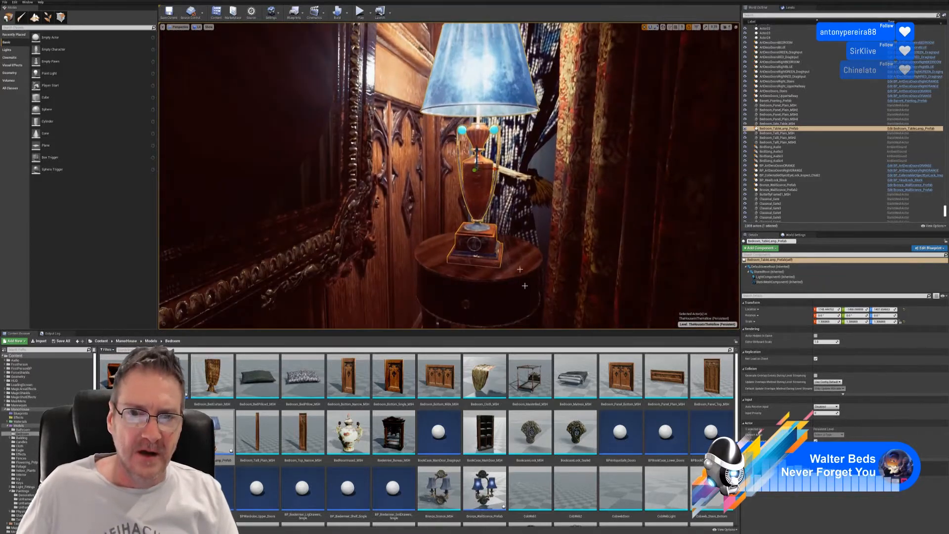
Rotate the table lamp slightly about its vertical axis and return to the translate tool
click(649, 28)
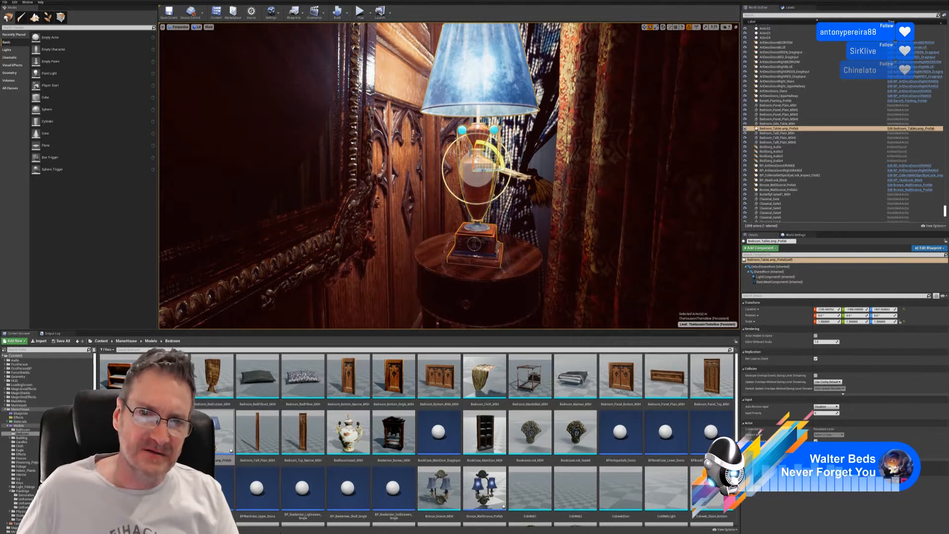
drag(483, 173, 510, 171)
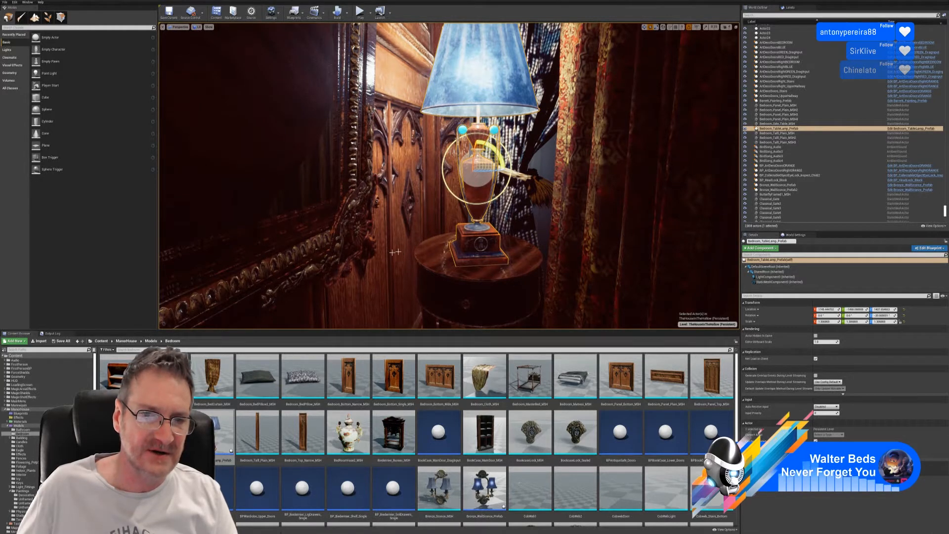
click(644, 27)
right_drag(460, 113, 466, 93)
key(s)
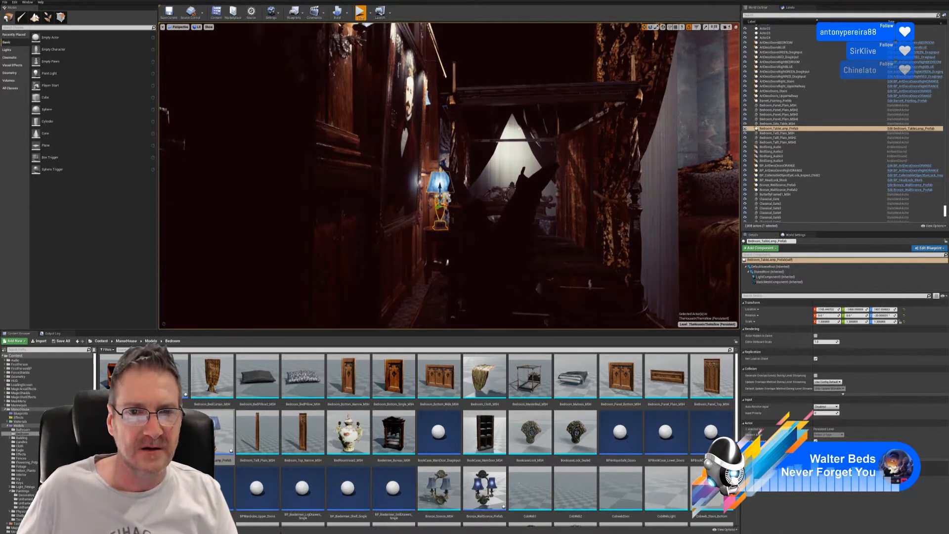
Play the level and walk around the bedroom to examine the lit table lamp, four-poster bed and angel statue
click(360, 12)
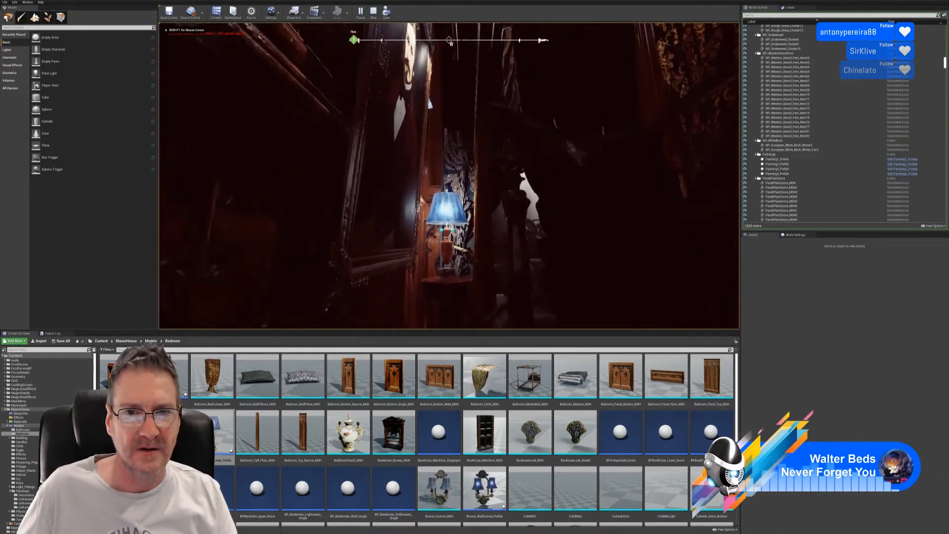
key(w)
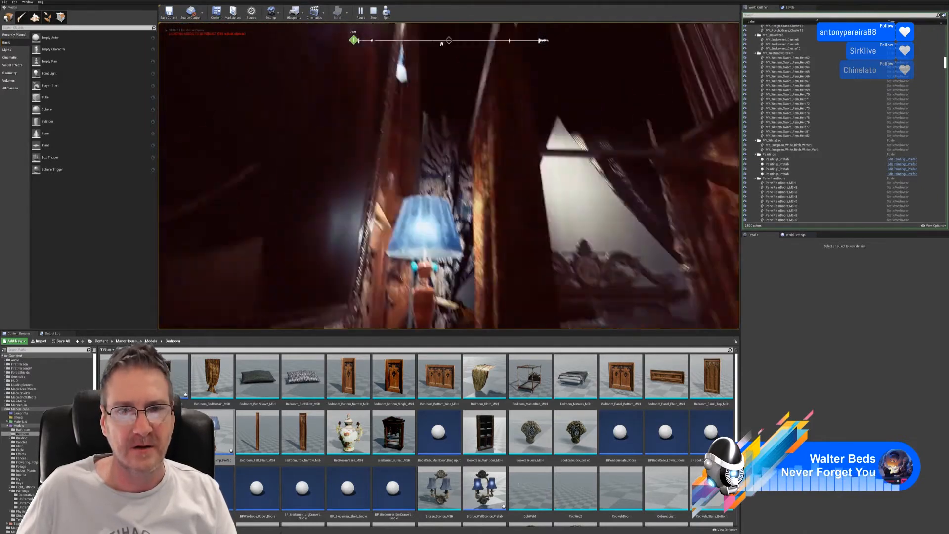
key(w)
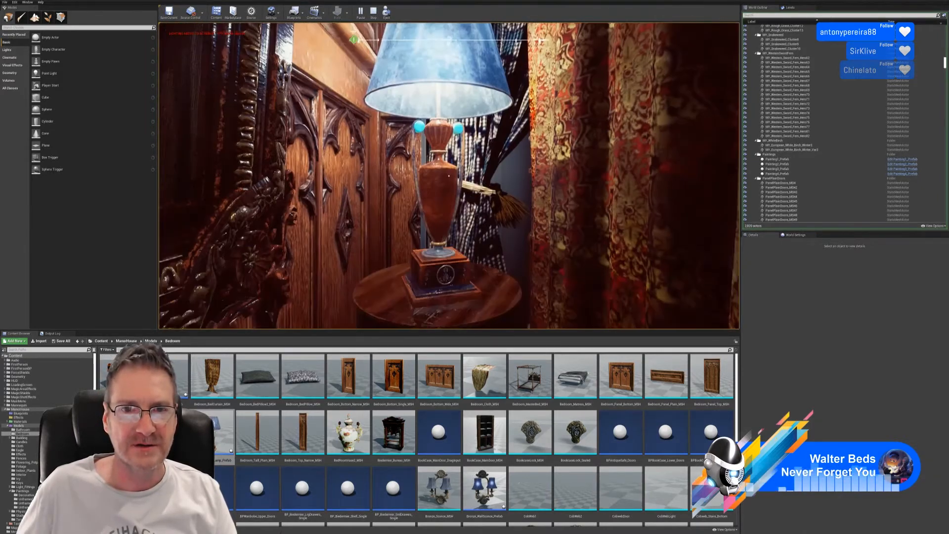
key(s)
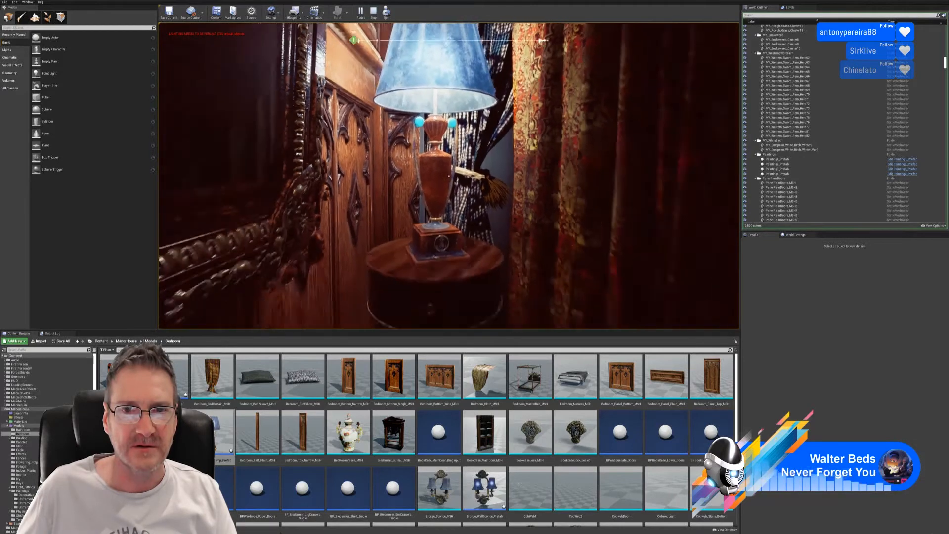
key(s)
key(w)
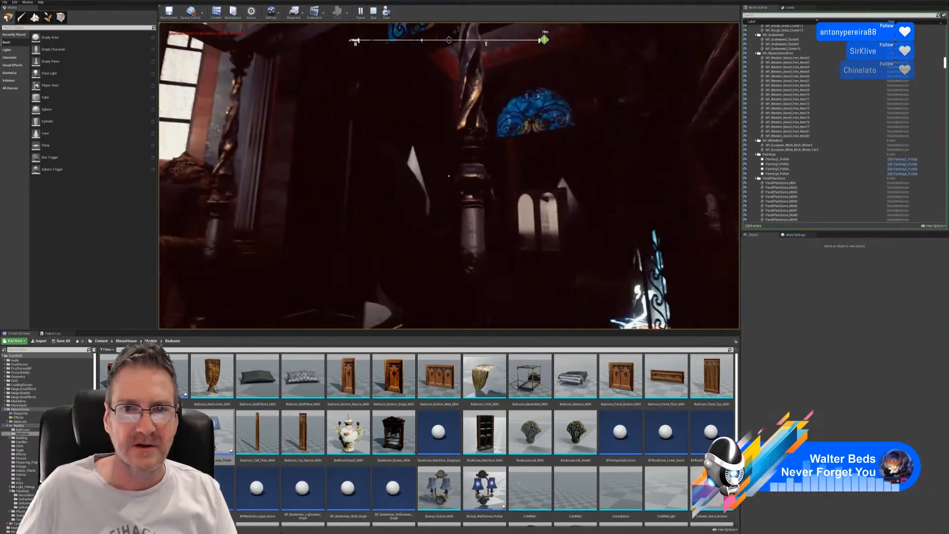
key(w)
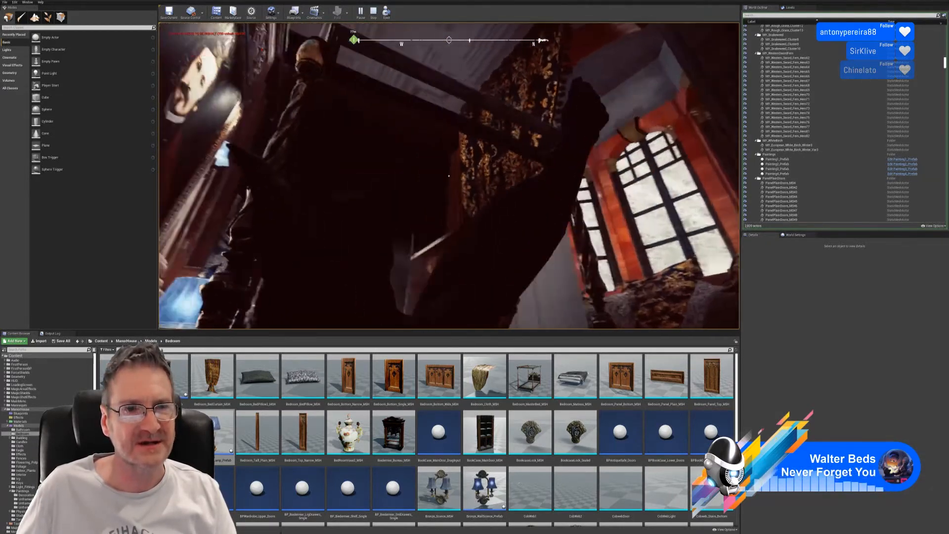
key(w)
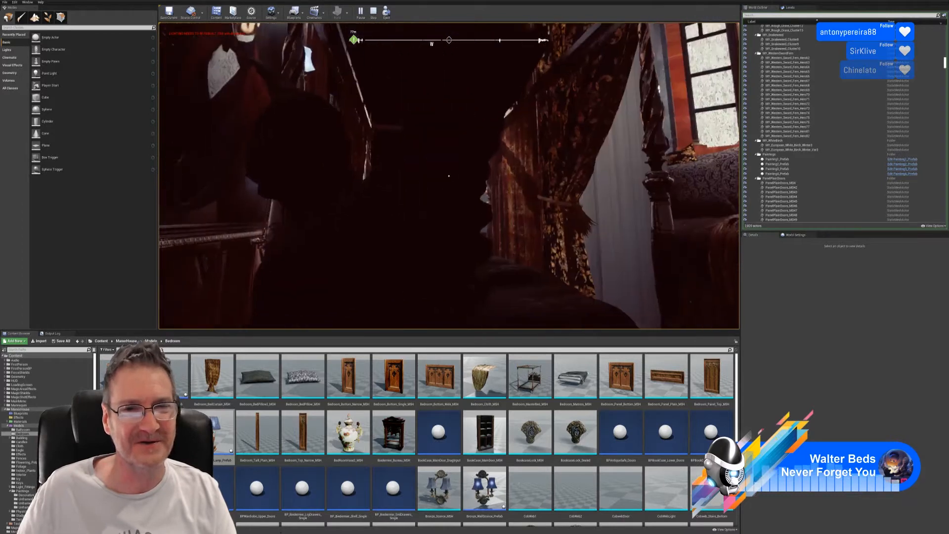
key(s)
key(s)
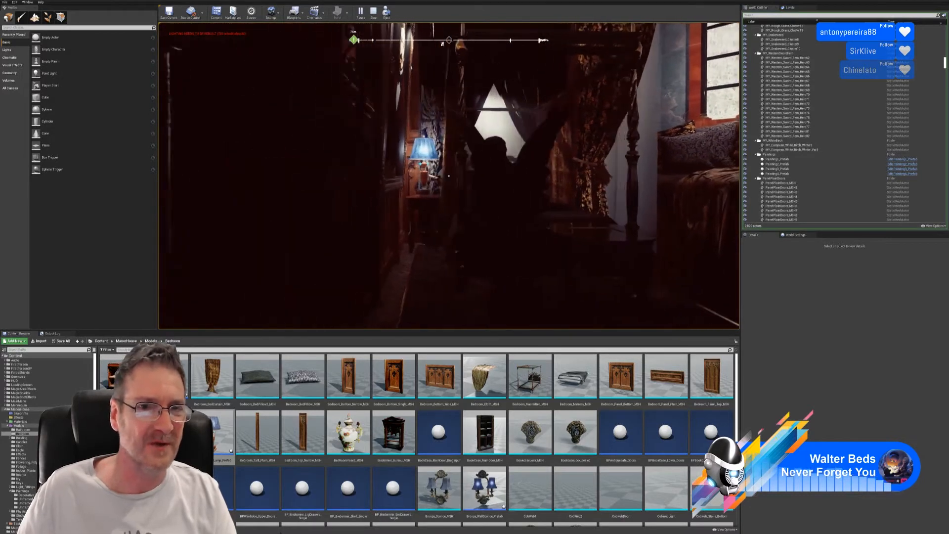
Examine the portrait, wall sconces and lamp from several angles in play mode, stop playing and view the portrait wall
key(d)
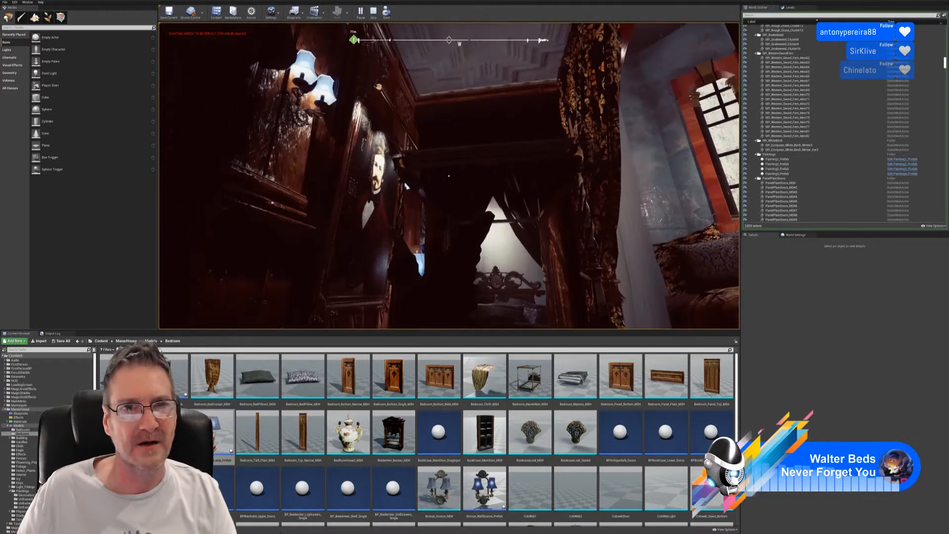
key(a)
key(w)
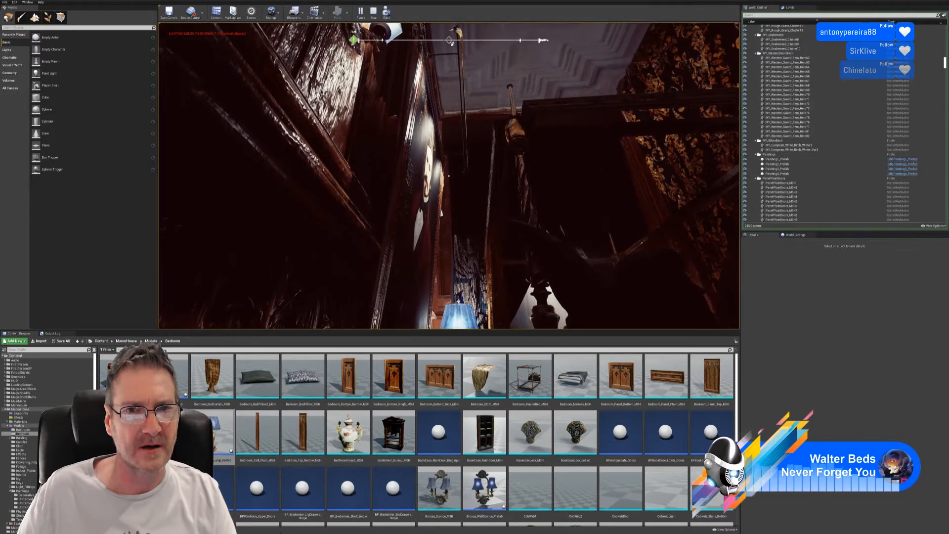
key(d)
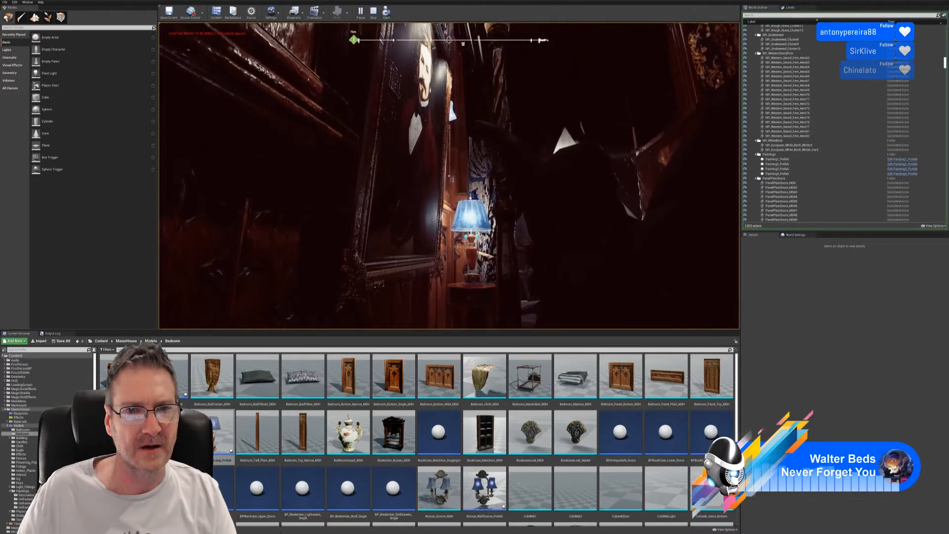
key(a)
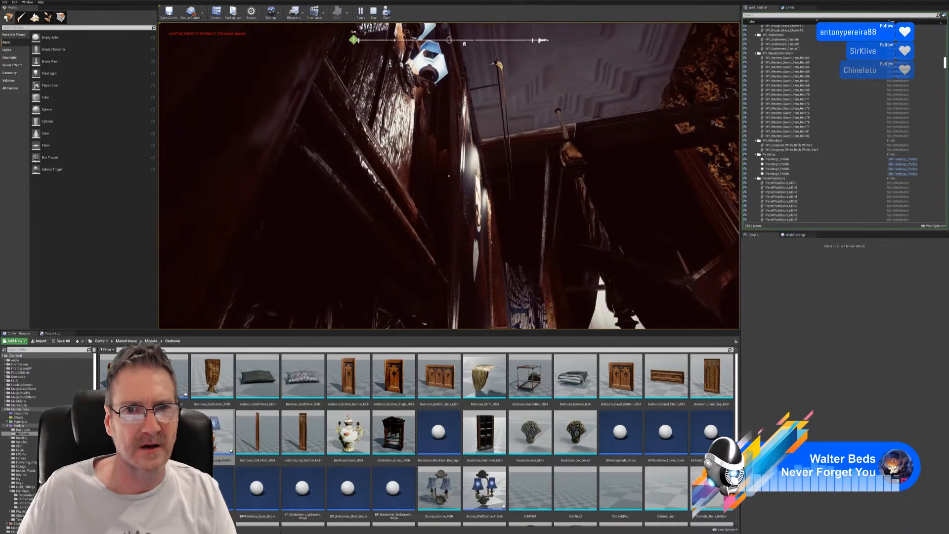
key(d)
key(a)
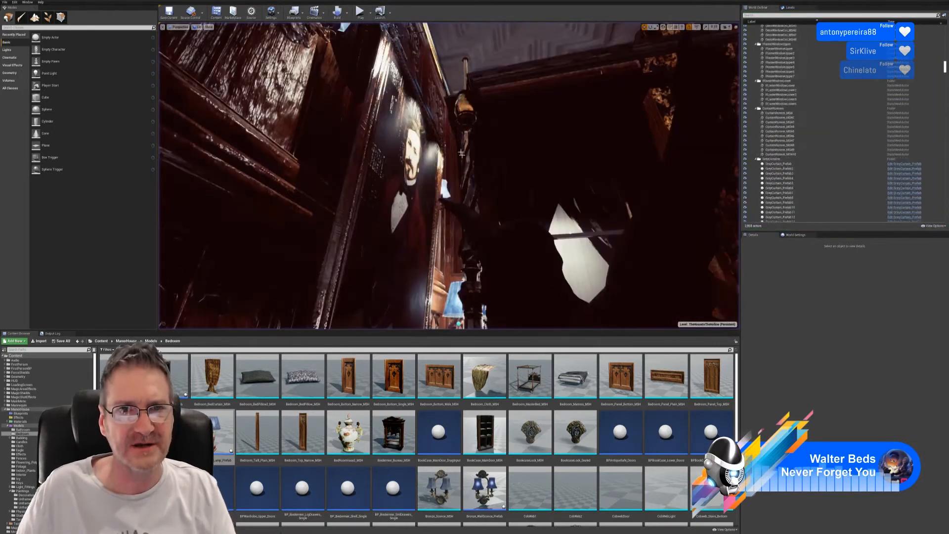
key(Escape)
mouse_move(491, 185)
right_down()
mouse_move(491, 163)
mouse_move(491, 185)
right_up()
key(s)
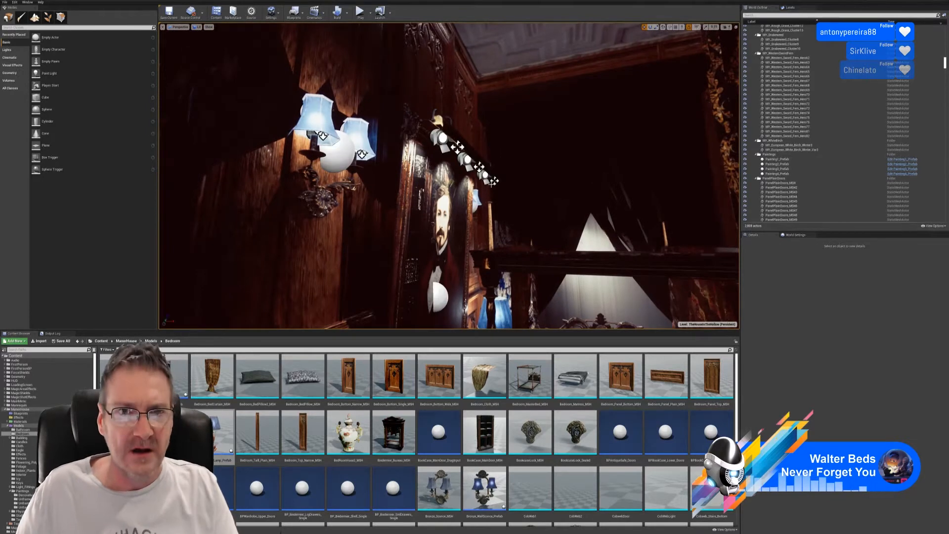
Nudge the picture light above the portrait slightly along one horizontal axis and deselect it
click(451, 137)
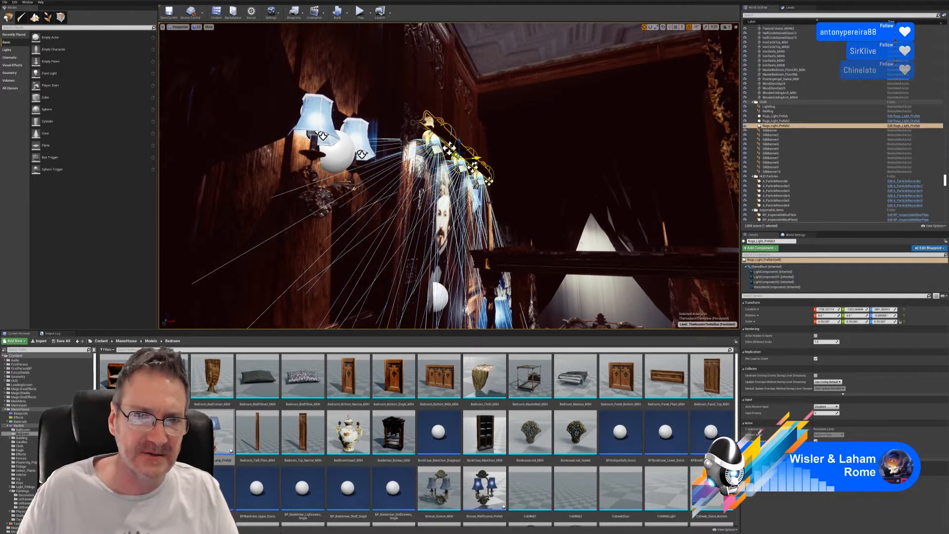
mouse_move(531, 192)
right_down()
mouse_move(573, 184)
mouse_move(583, 195)
mouse_move(514, 202)
mouse_move(525, 190)
mouse_move(519, 198)
right_up()
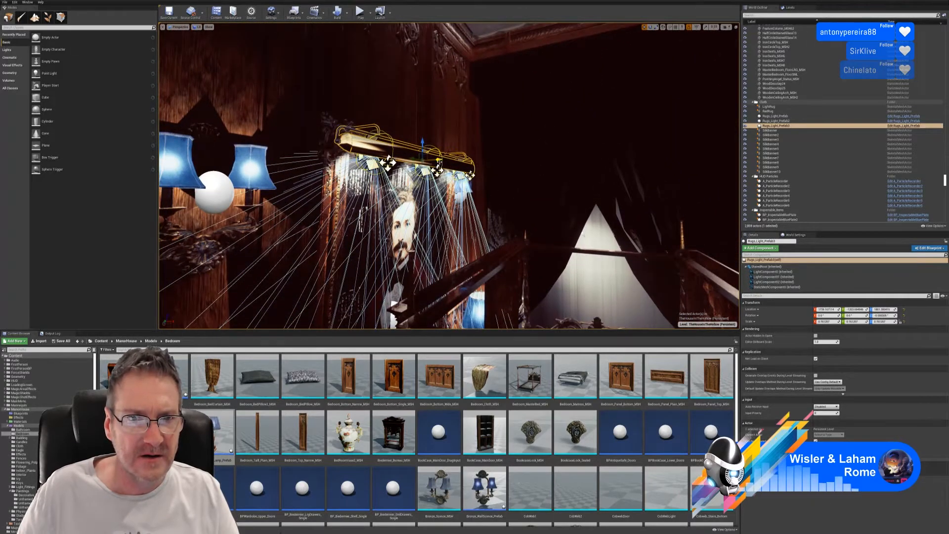
drag(439, 161, 434, 160)
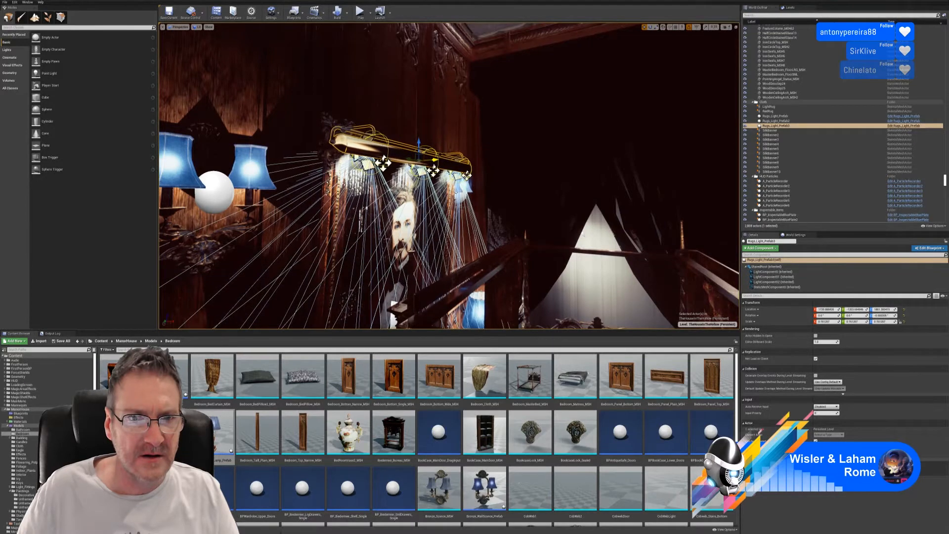
right_drag(498, 232, 475, 231)
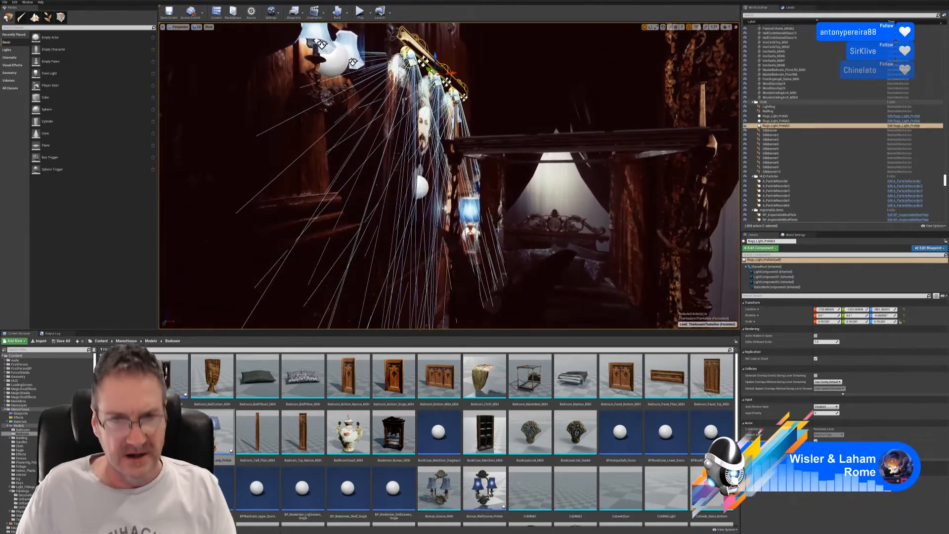
key(Escape)
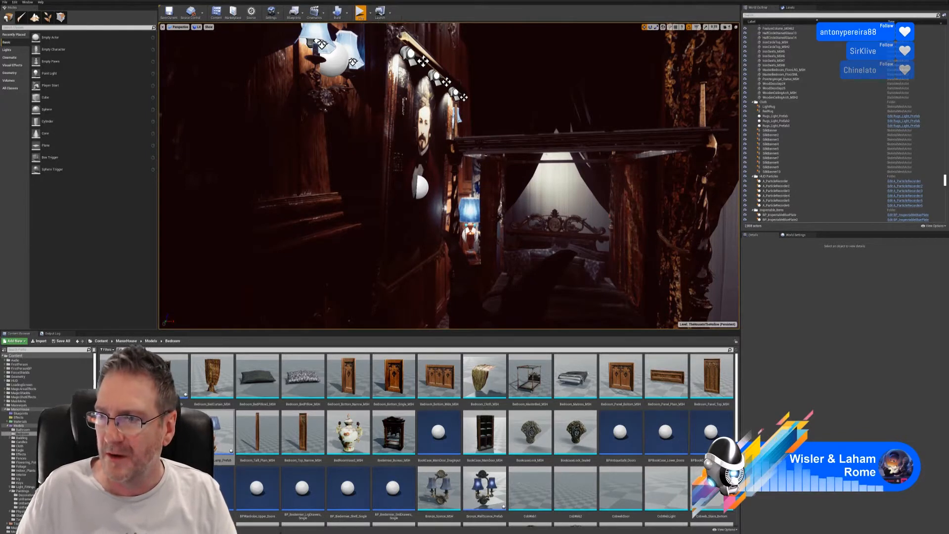
Play the level and walk back and forth beside the portrait wall to examine the picture light and sconces
click(360, 13)
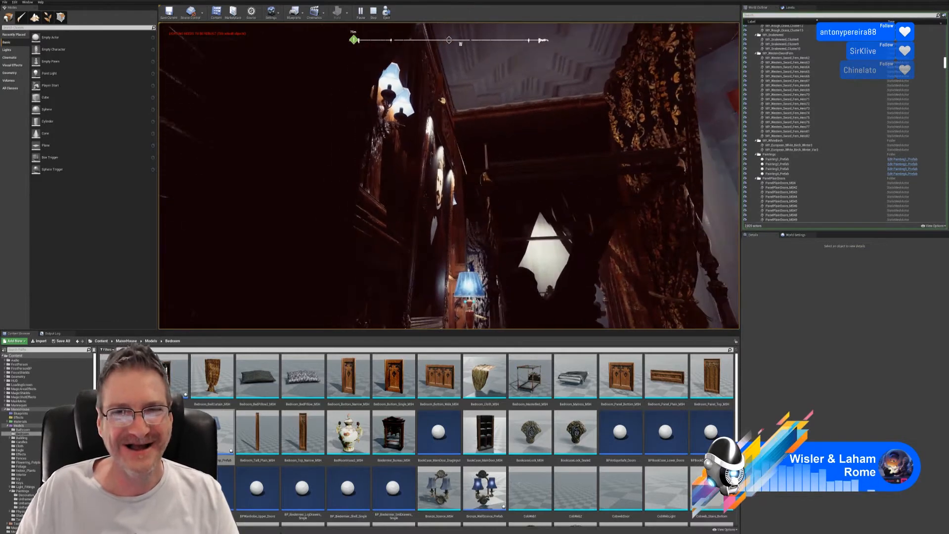
key(w)
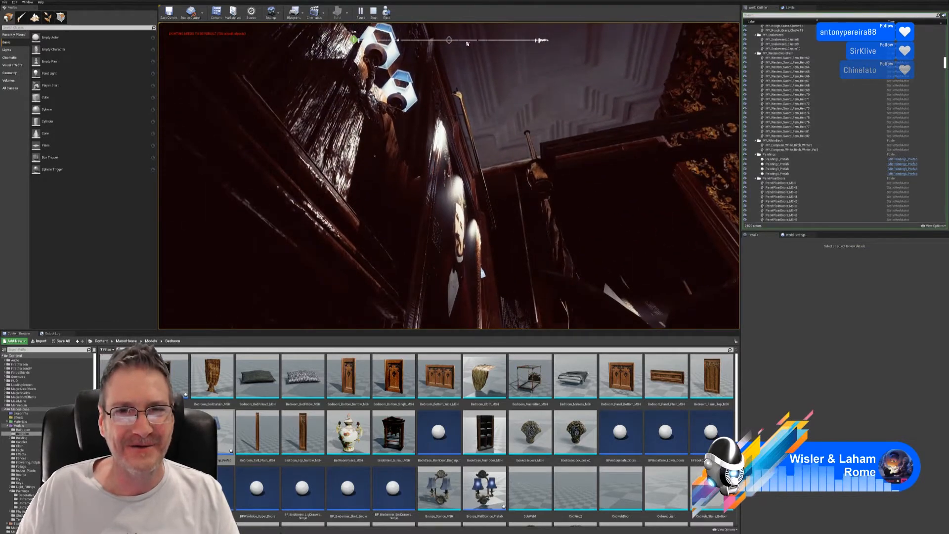
key(w)
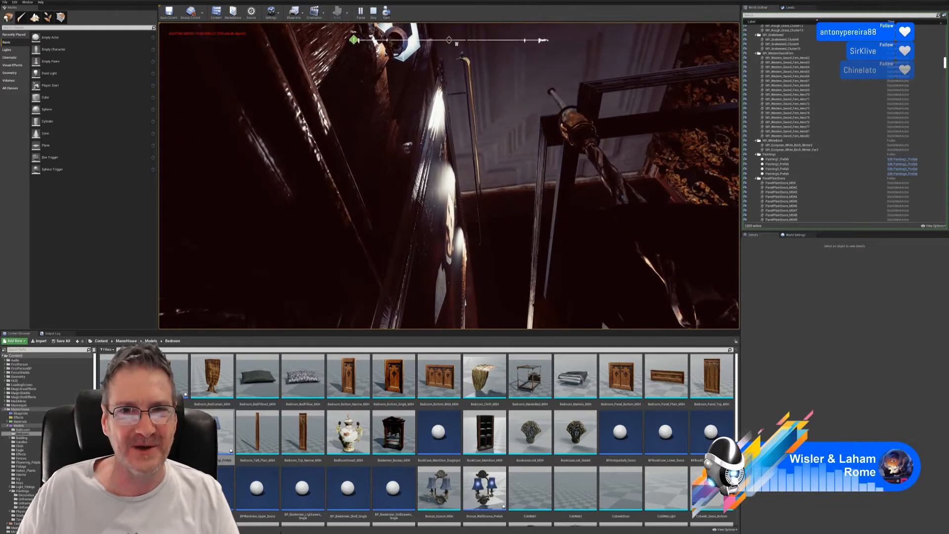
key(s)
key(w)
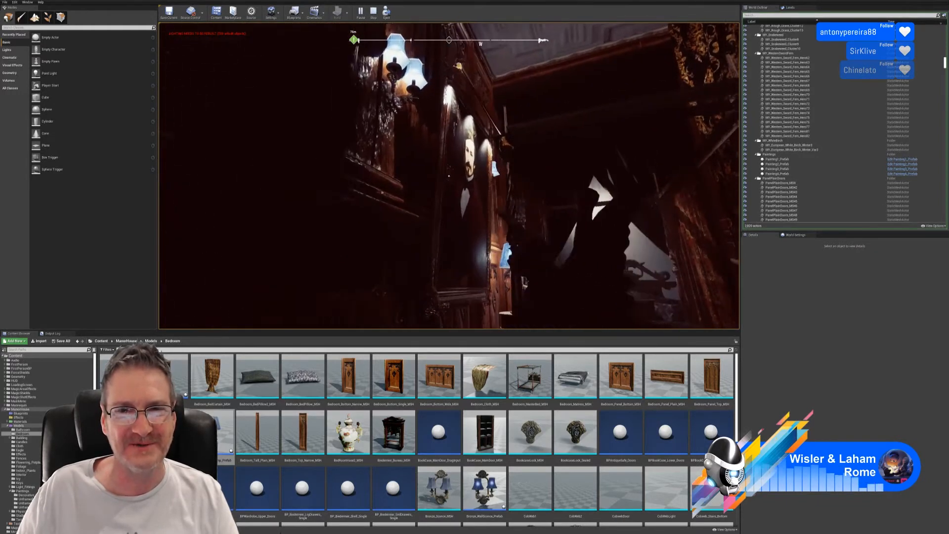
key(w)
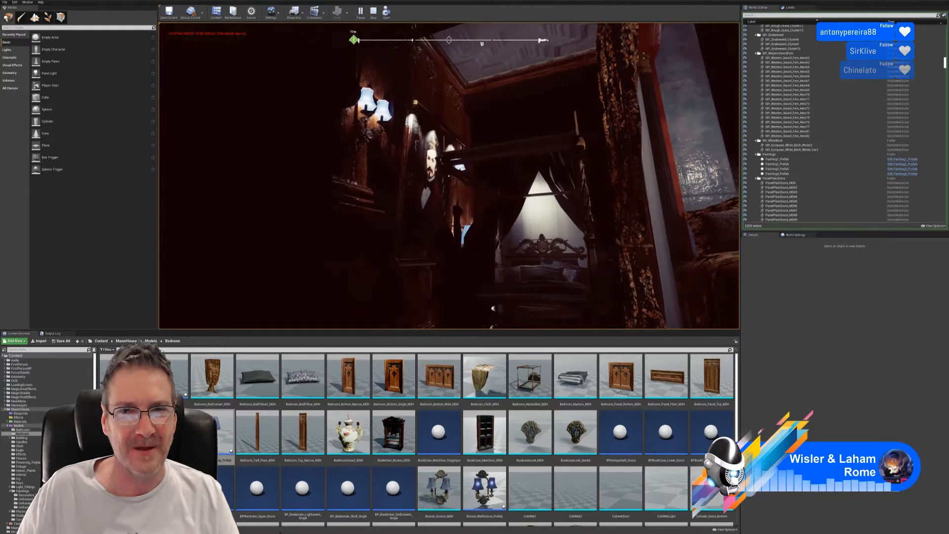
key(s)
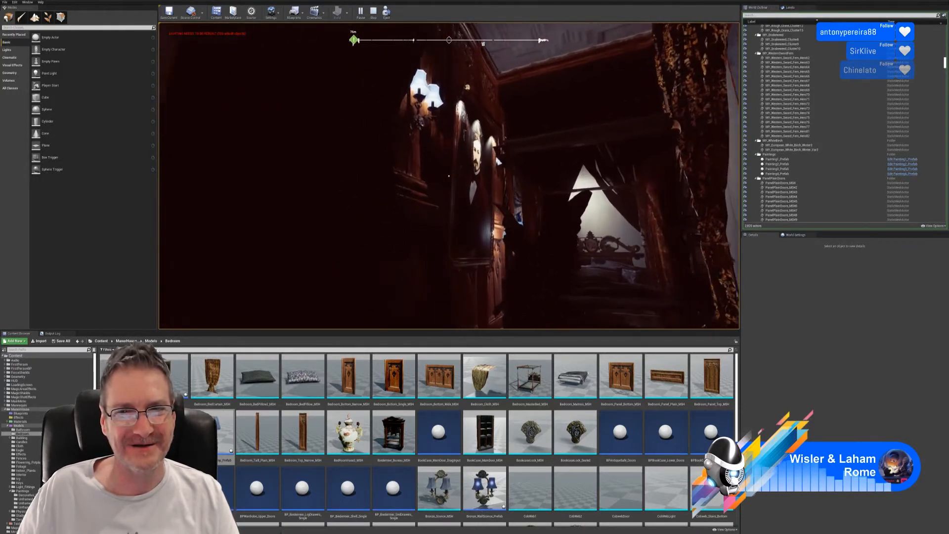
key(w)
key(w)
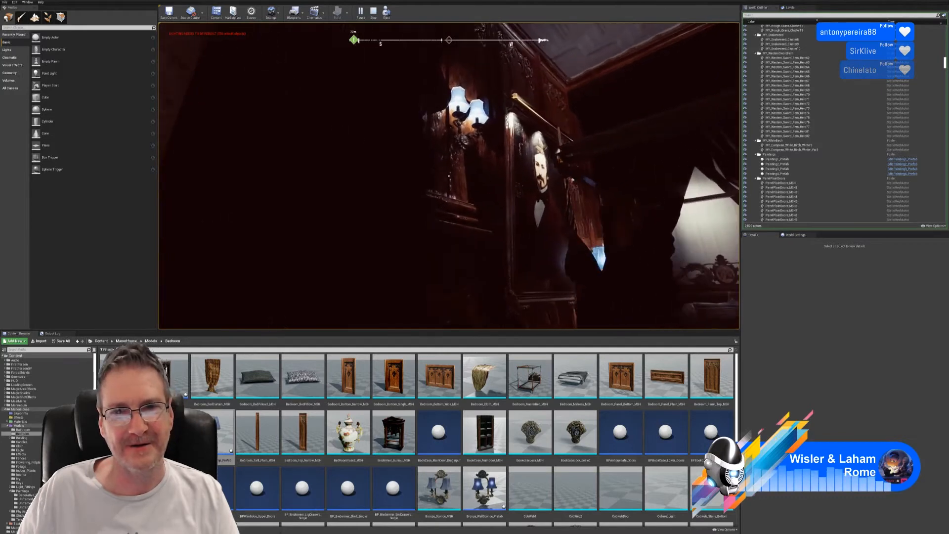
Examine the portrait, bedside lamp and four-poster bed from different spots in play mode and stop playing
key(w)
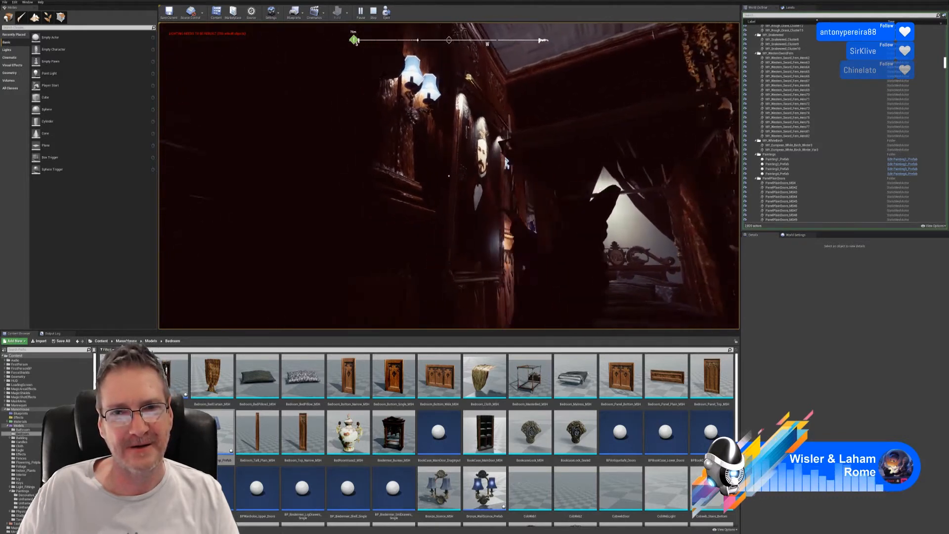
key(d)
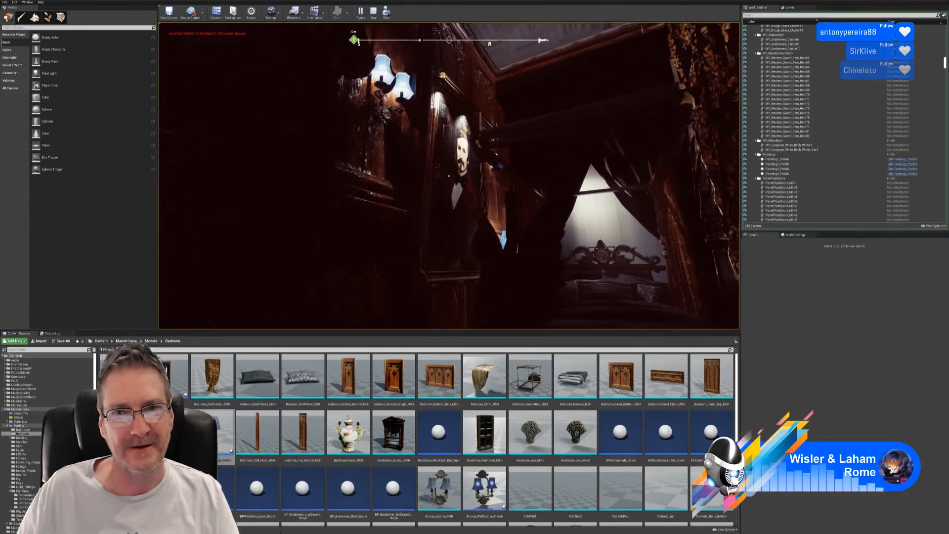
key(a)
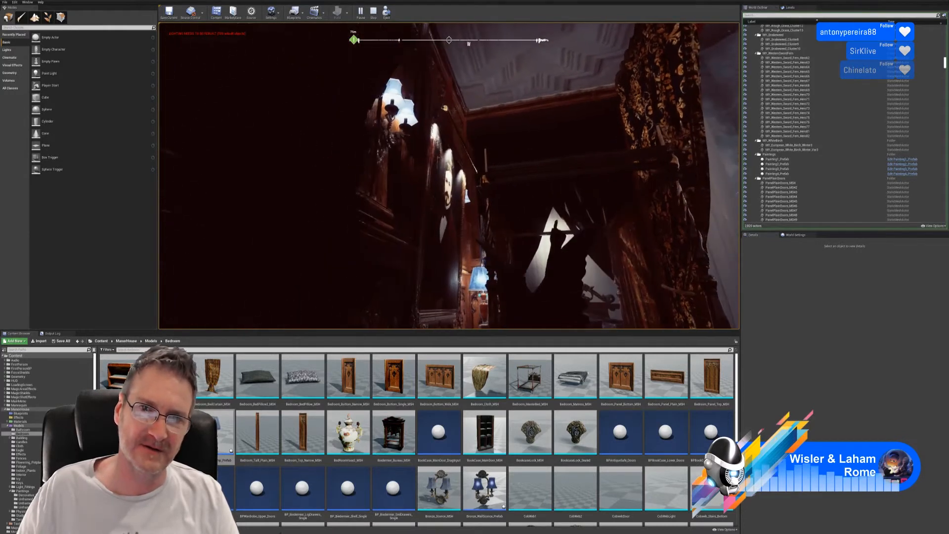
key(a)
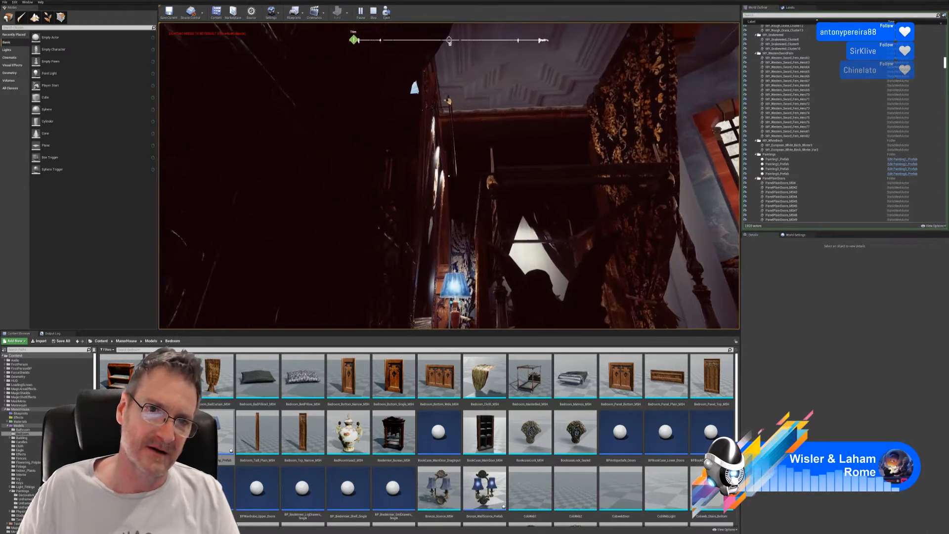
key(d)
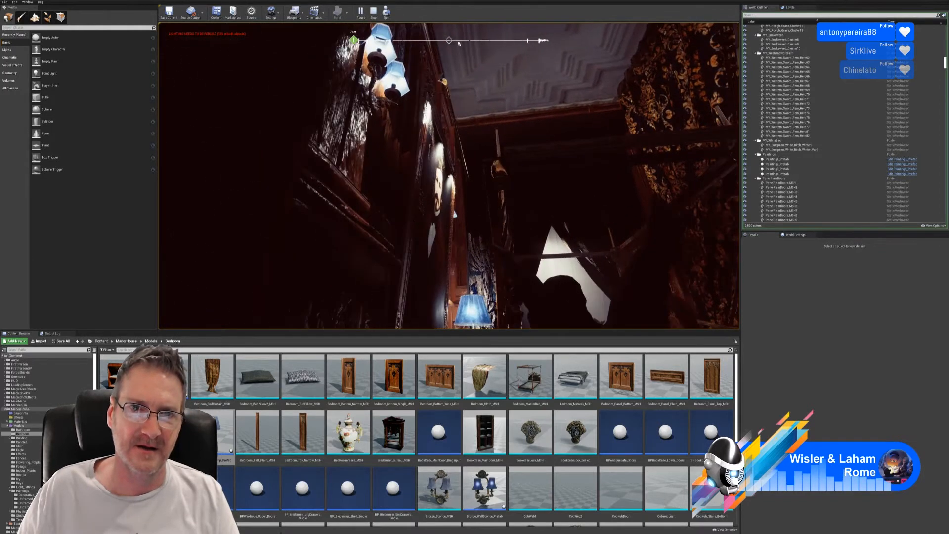
key(w)
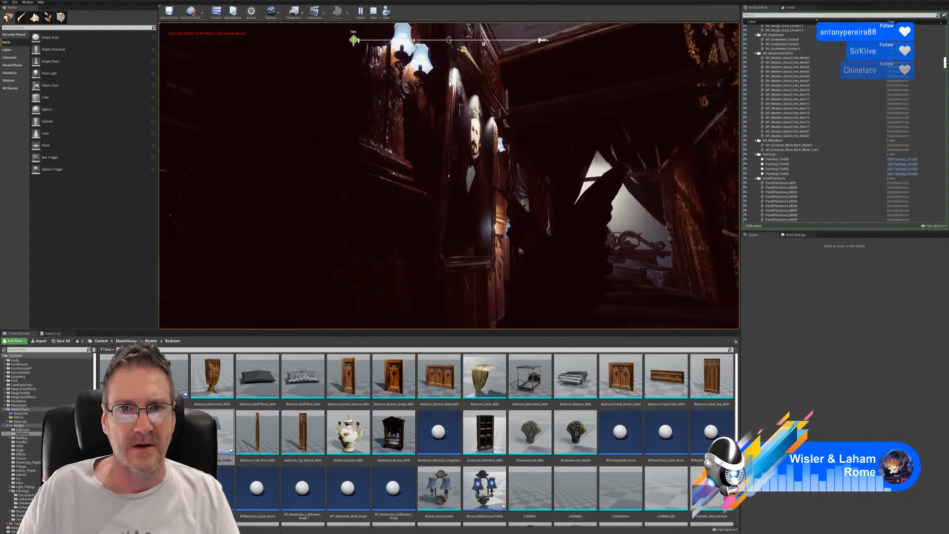
key(Escape)
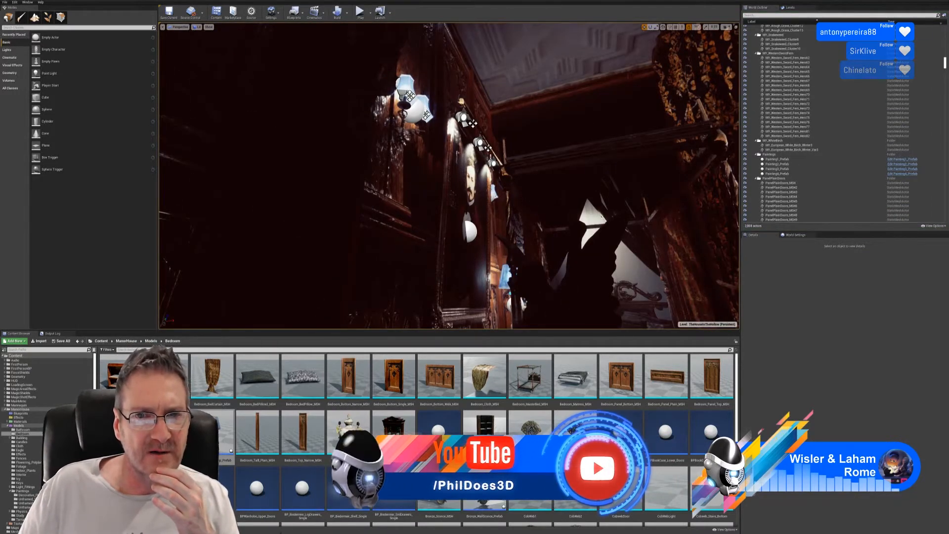
Play the level again to examine the bedside table lamp up close and the lit portrait, and stop playing
click(473, 123)
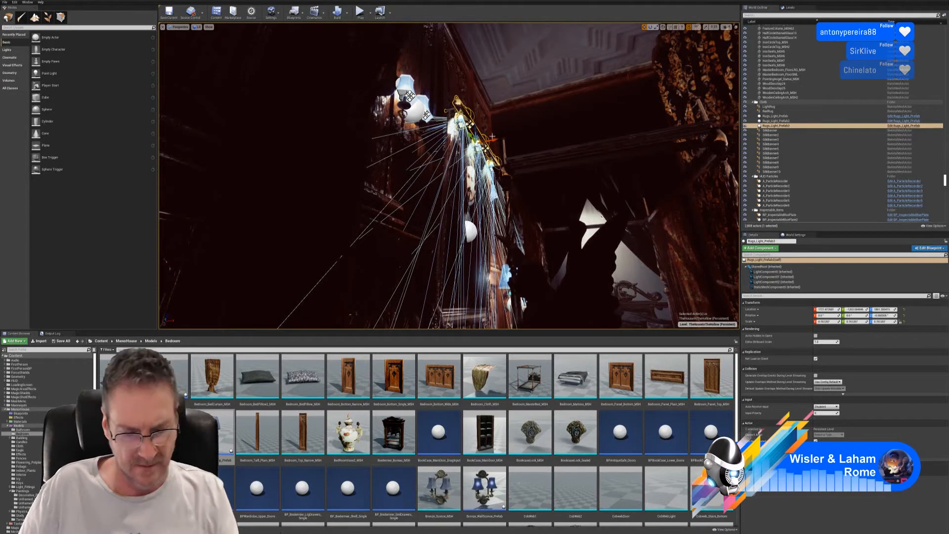
key(Escape)
right_drag(473, 148, 493, 150)
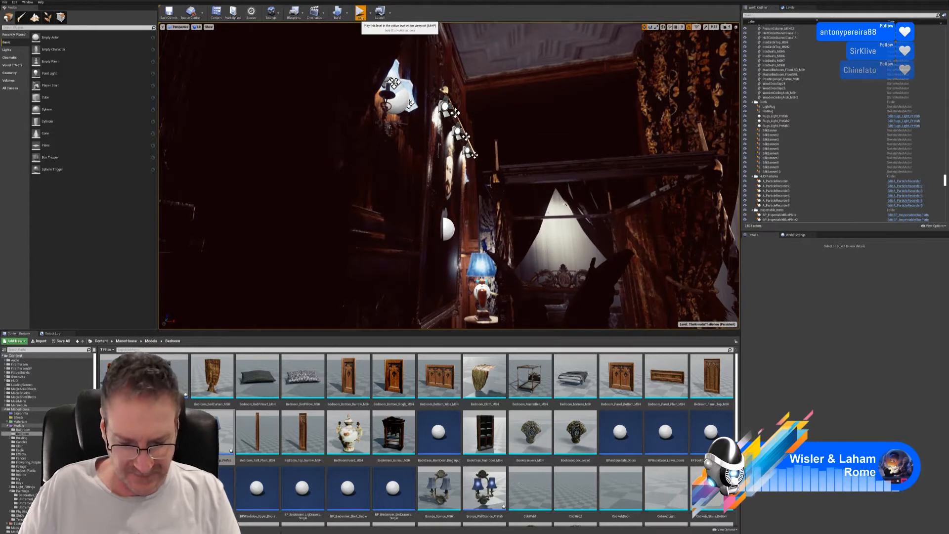
key(alt+p)
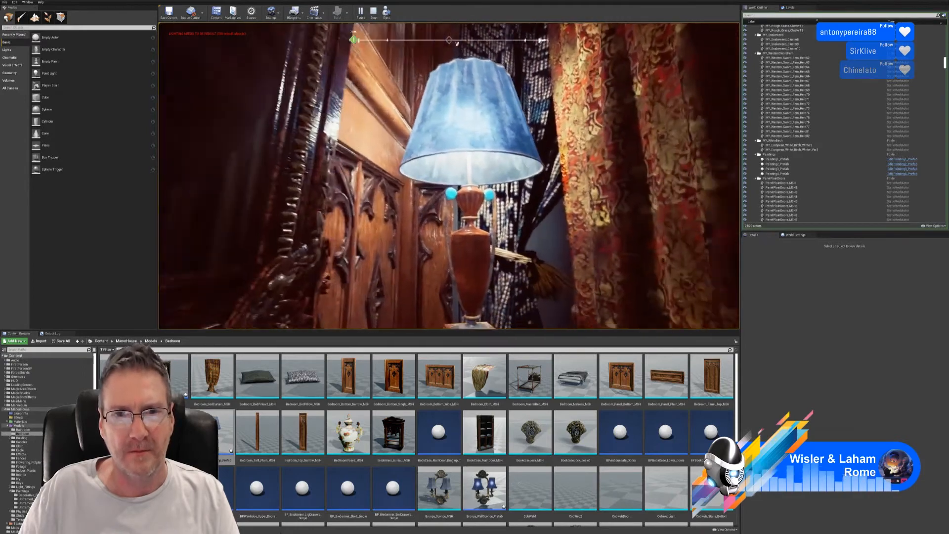
key(w)
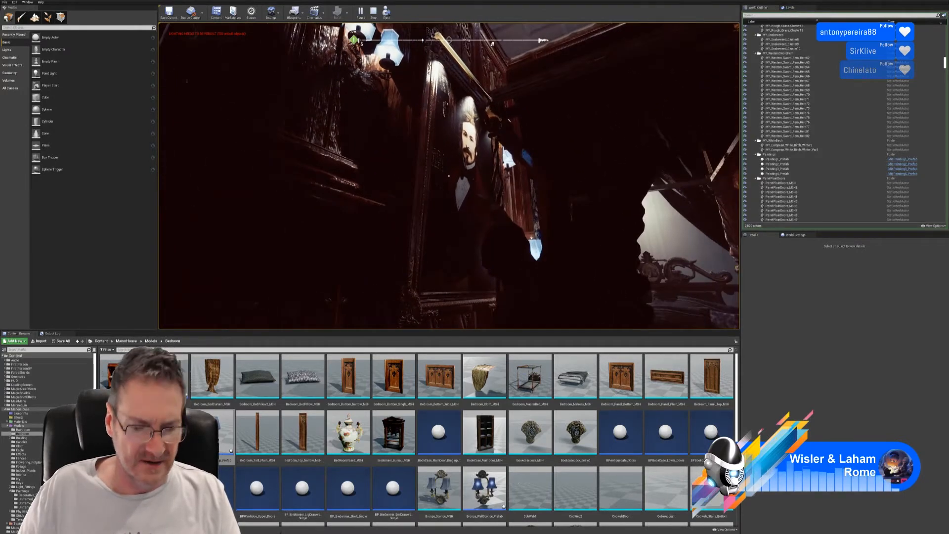
key(Escape)
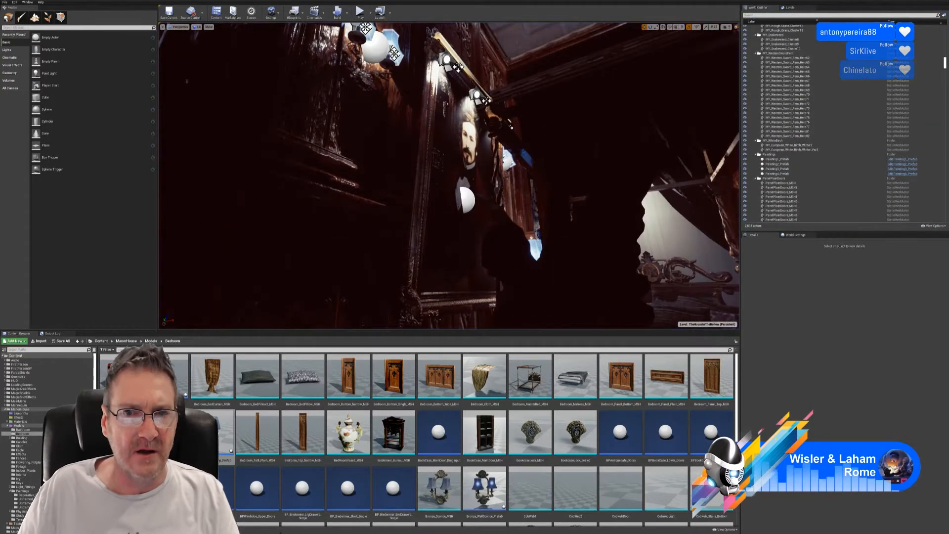
Switch the level viewport to Unlit mode with the angel statue and bed in view, and save everything in the project
right_drag(495, 183, 538, 204)
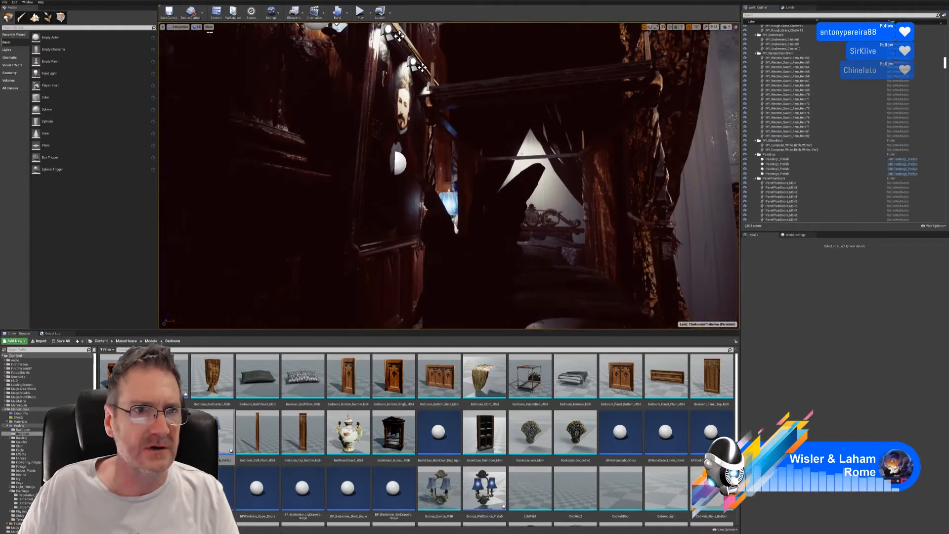
click(198, 26)
click(207, 44)
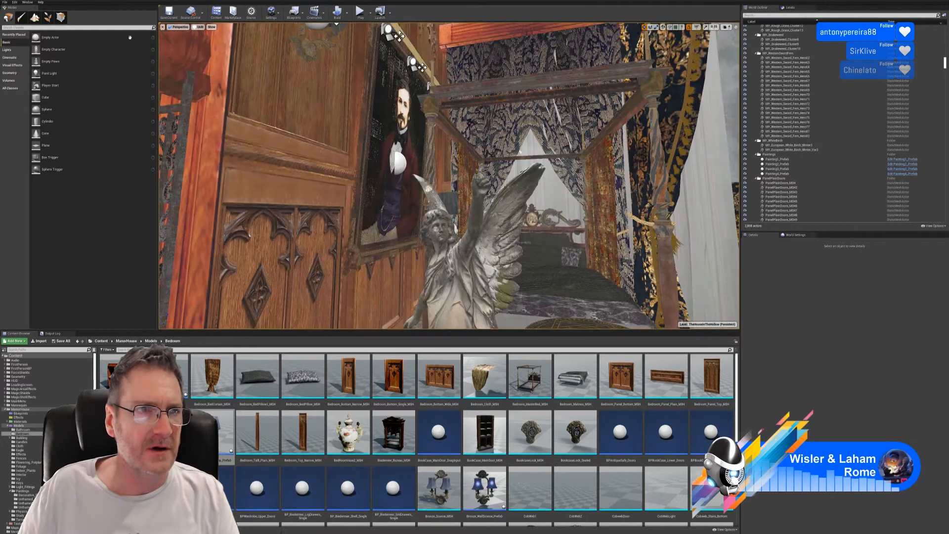
click(5, 2)
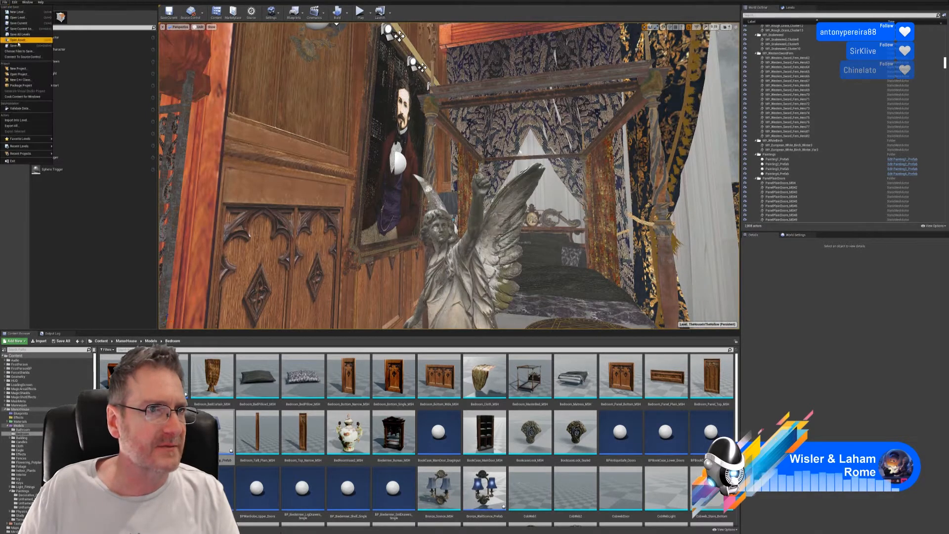
click(14, 46)
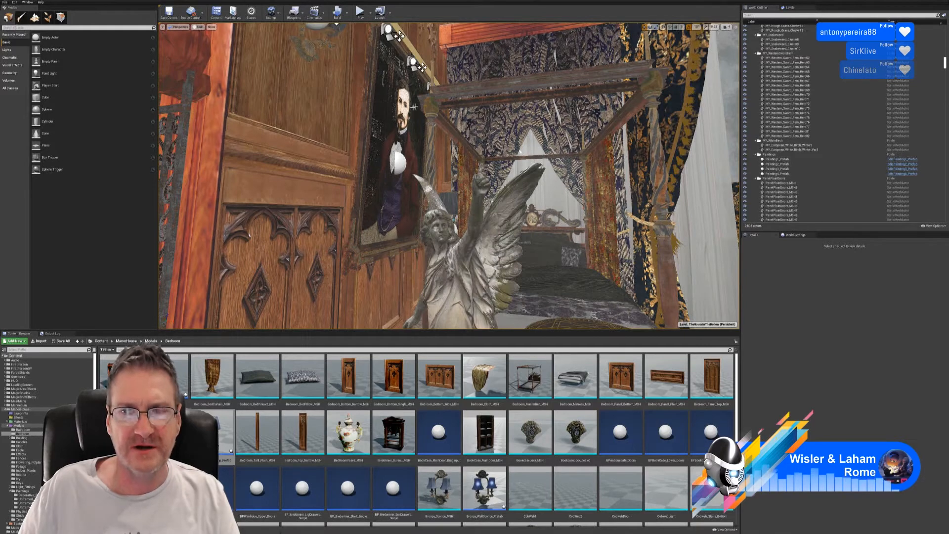
Leave the level editor for the desktop and launch the texture map generation program
click(932, 3)
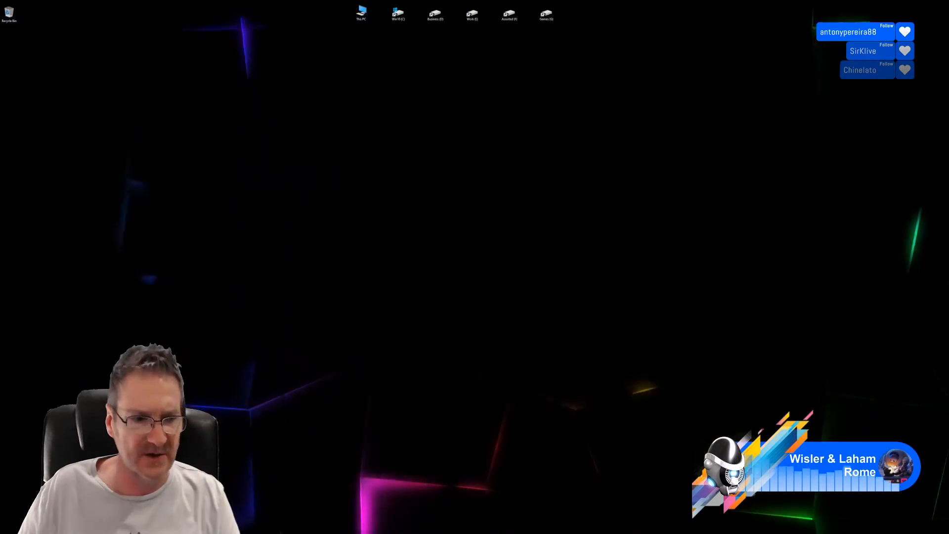
key(super)
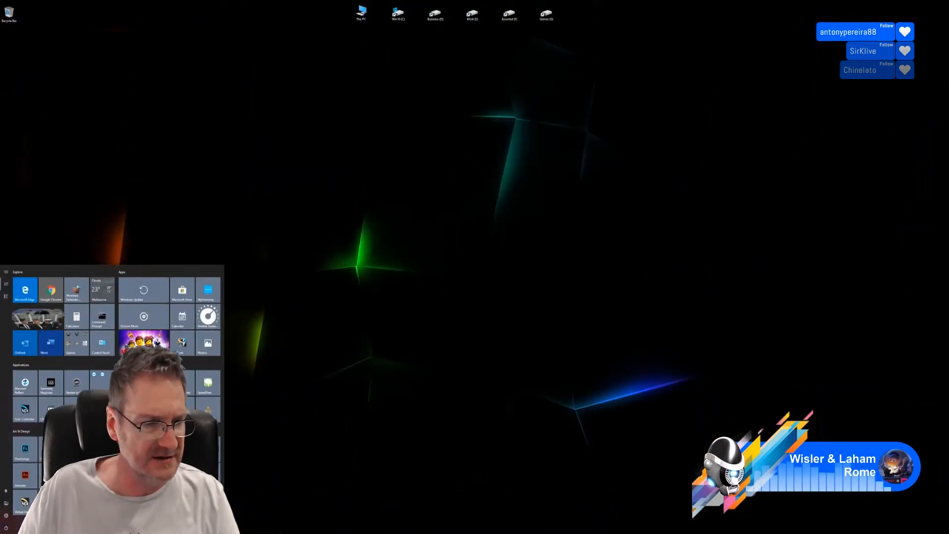
click(131, 450)
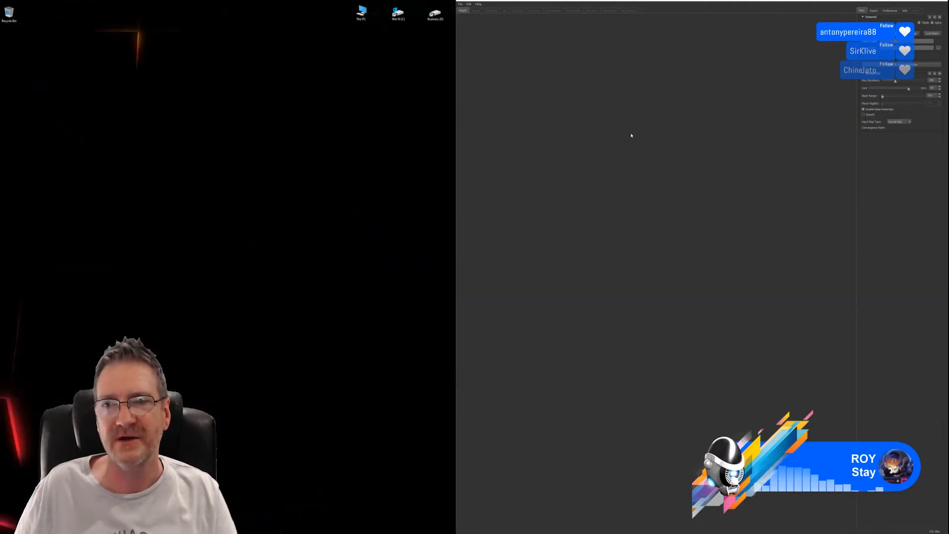
Load Francis_Barrett_Painting.png from the Bedroom models' Chosen > Francis Barrett Painting folder as the color map
click(915, 34)
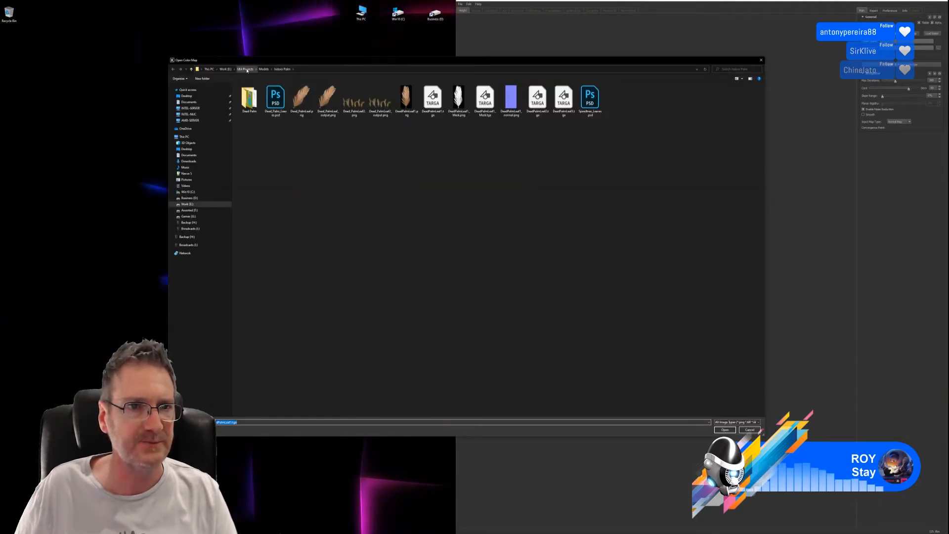
click(226, 69)
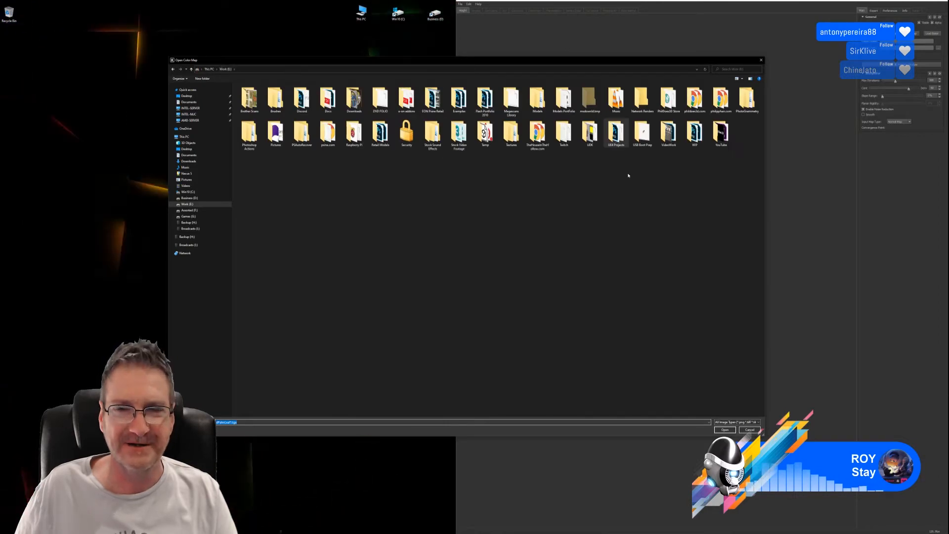
double_click(616, 133)
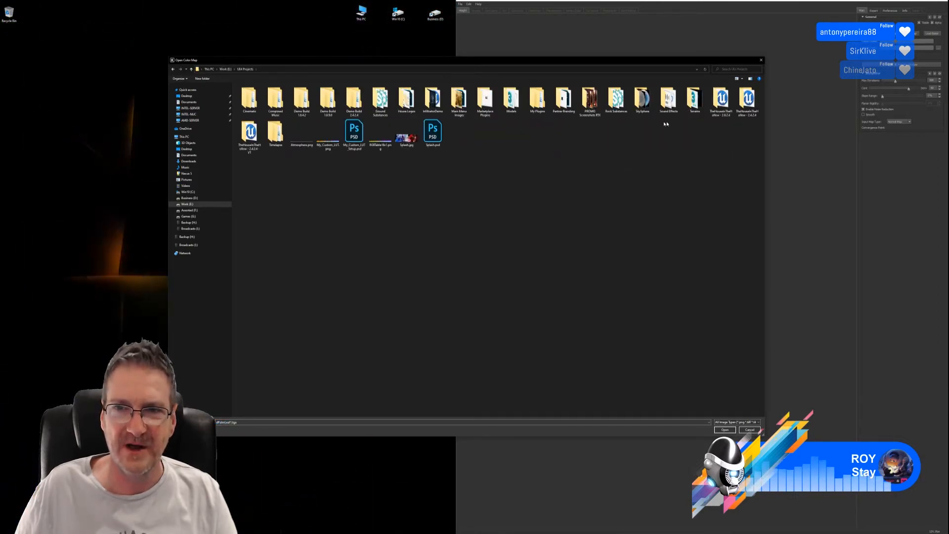
double_click(511, 99)
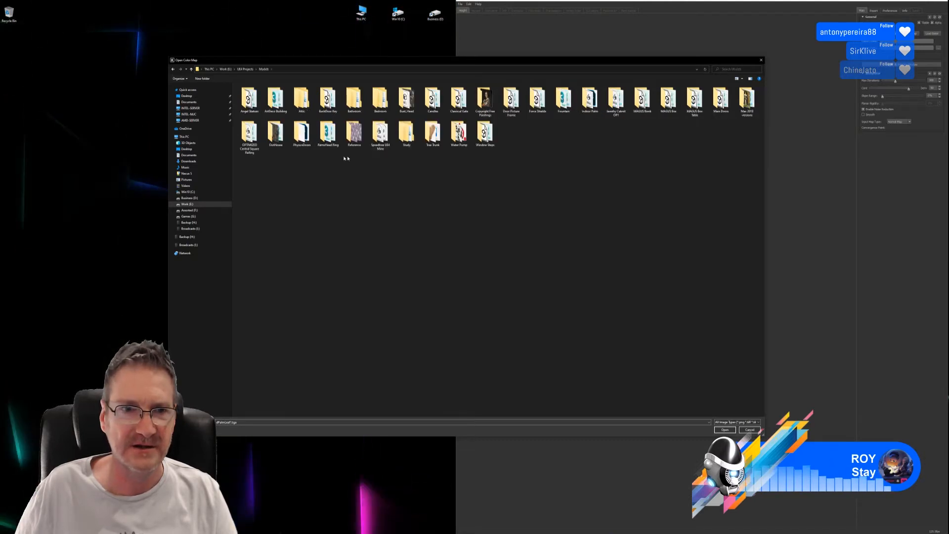
double_click(375, 103)
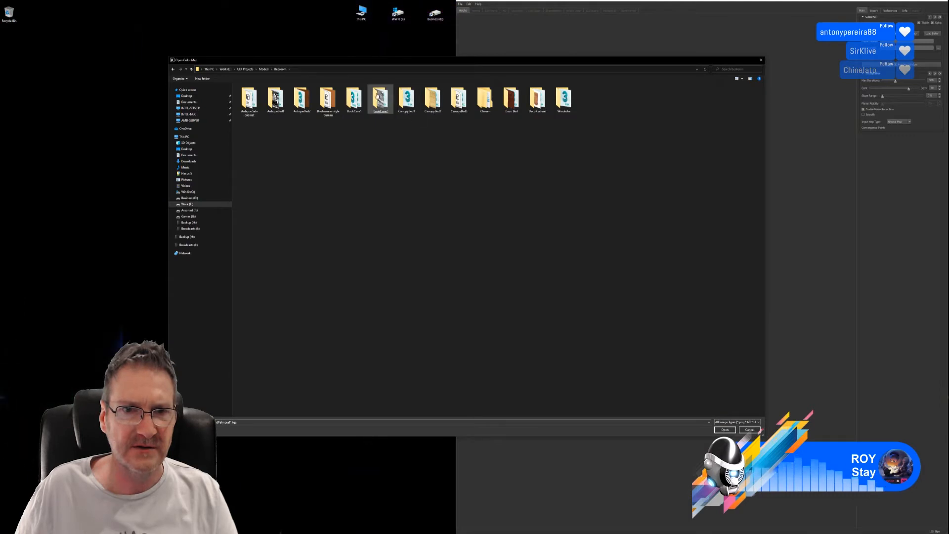
double_click(485, 99)
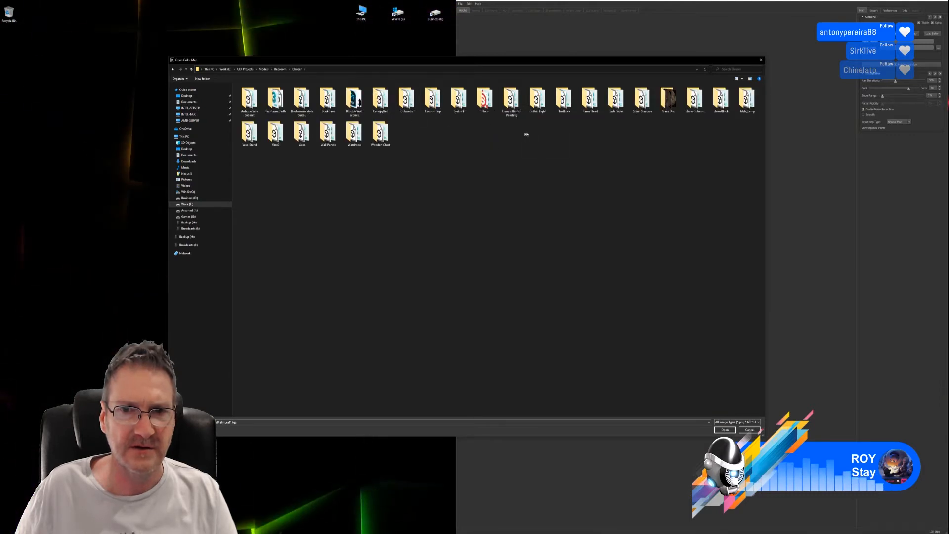
double_click(512, 99)
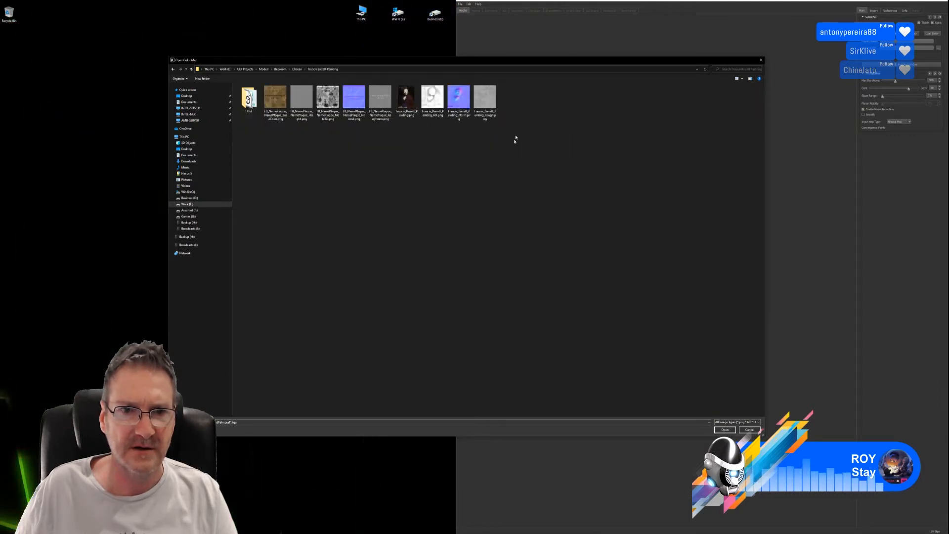
double_click(407, 99)
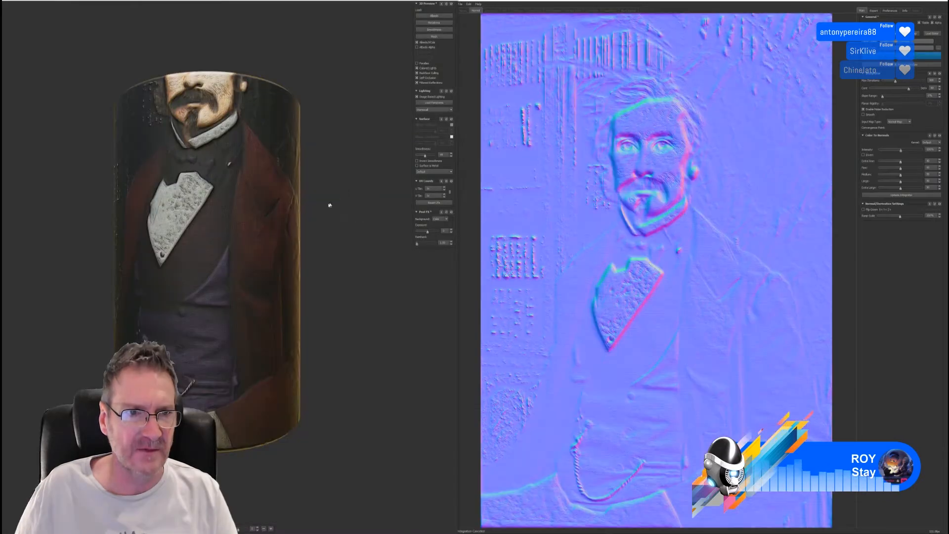
Examine the portrait's generated relief on the 3D cylinder preview, close up and around the face, and check the export settings
scroll(250, 238, up, 5)
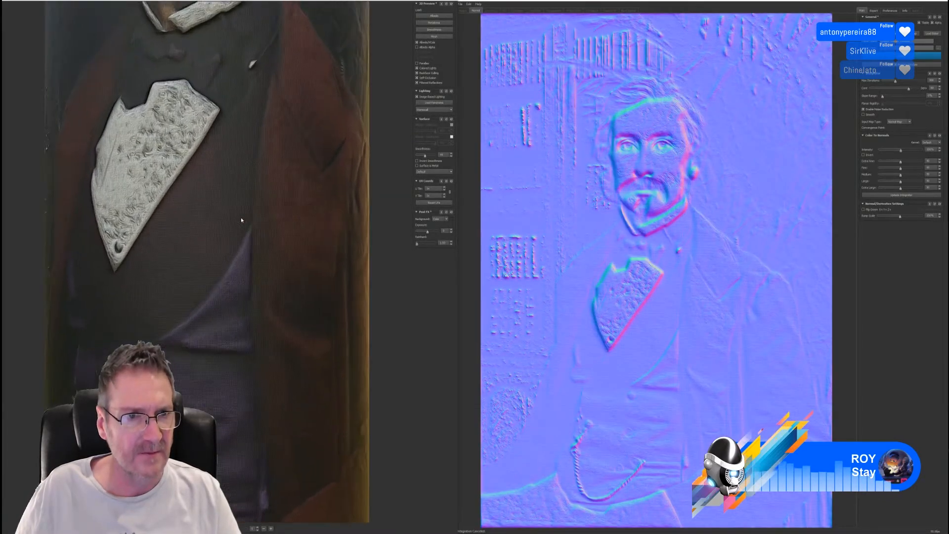
scroll(243, 219, down, 5)
mouse_move(248, 238)
mouse_down()
mouse_move(262, 275)
mouse_move(244, 234)
mouse_up()
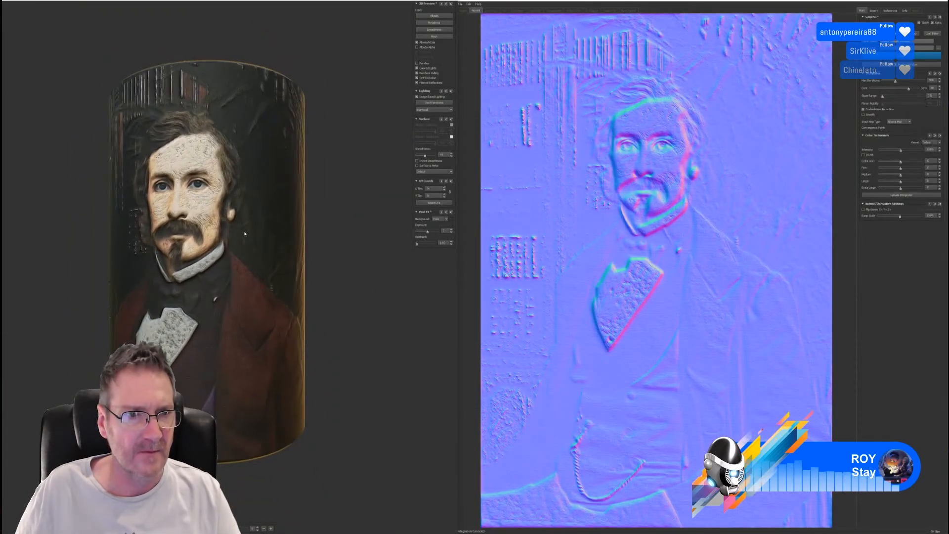
mouse_move(335, 246)
mouse_down()
mouse_move(313, 246)
mouse_move(316, 269)
mouse_move(344, 259)
mouse_move(328, 269)
mouse_move(347, 273)
mouse_up()
scroll(315, 247, up, 1)
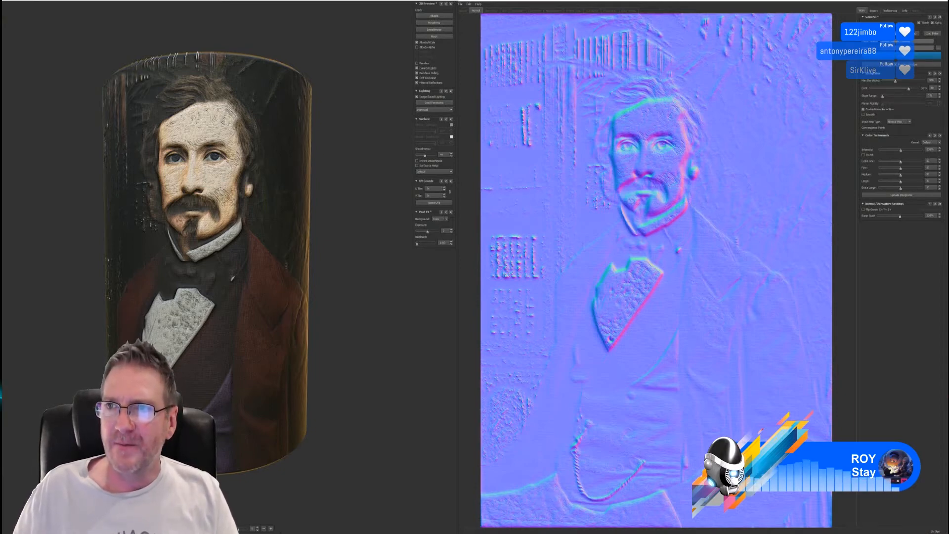
click(874, 11)
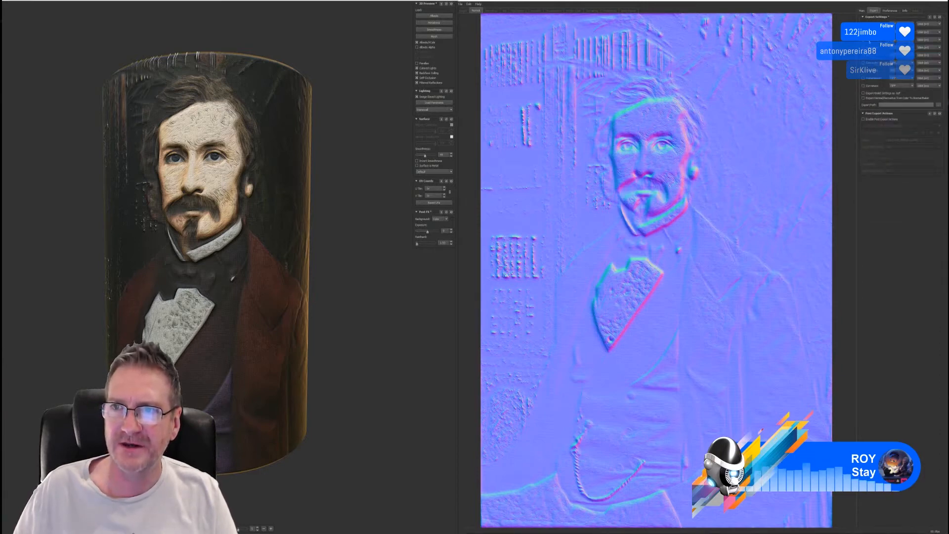
click(862, 11)
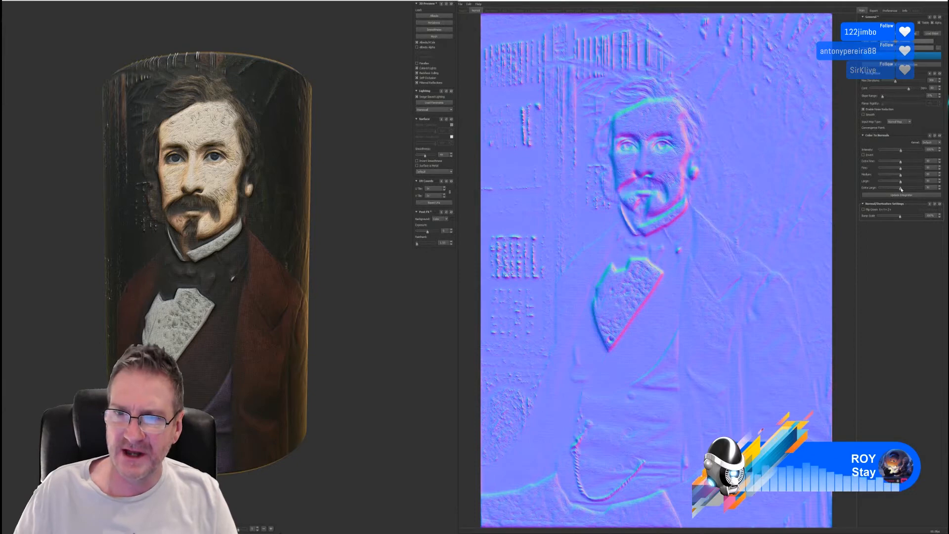
Lower the normal map's Extra Large, Large, Medium, Fine and Extra Fine detail levels and reduce its overall intensity
drag(902, 189, 869, 192)
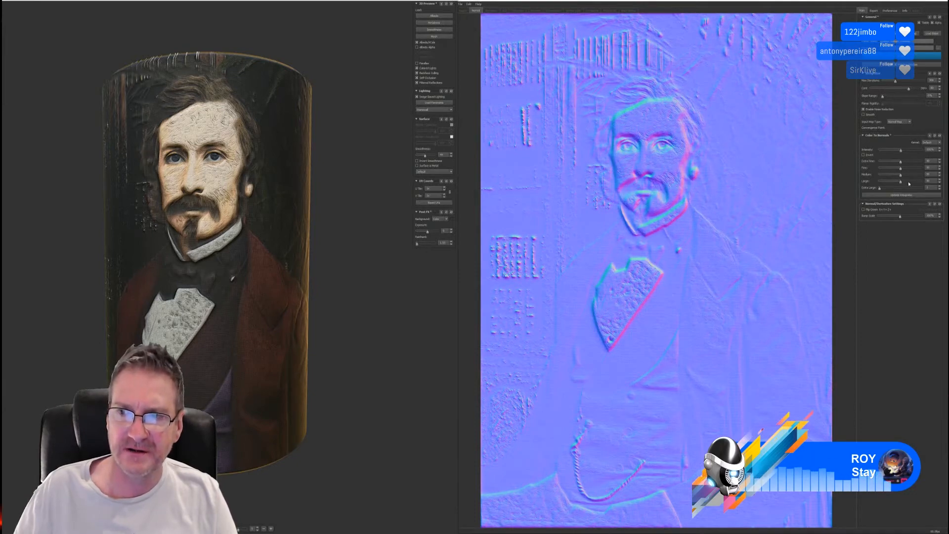
drag(899, 183, 866, 183)
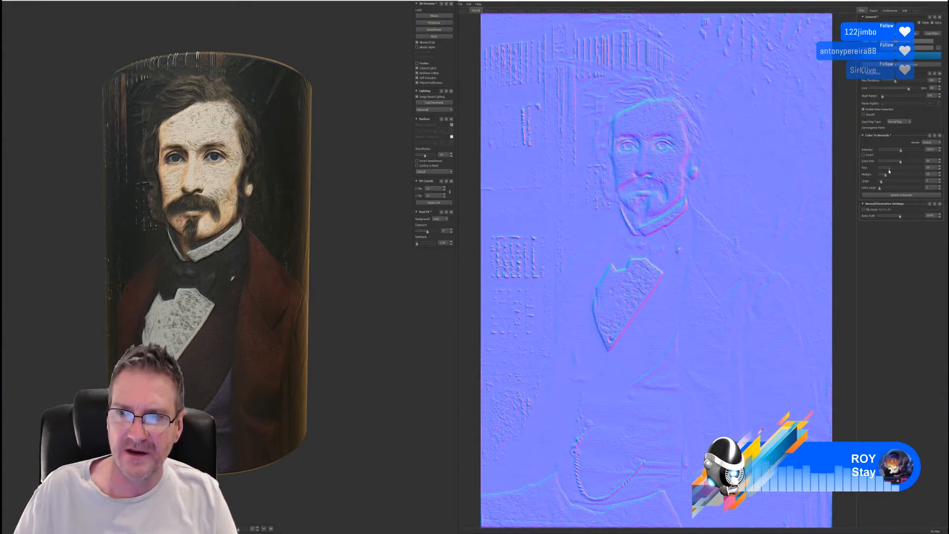
drag(901, 162, 888, 167)
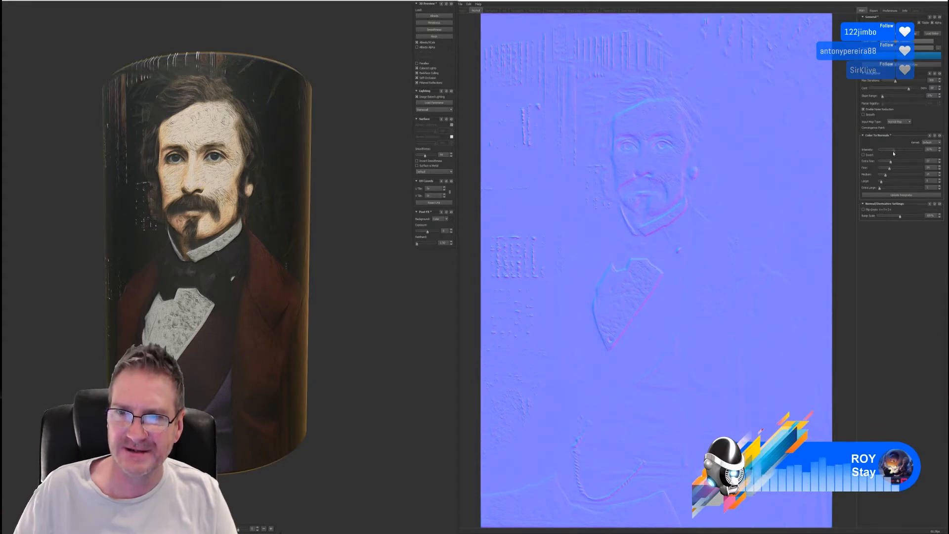
drag(894, 154, 891, 155)
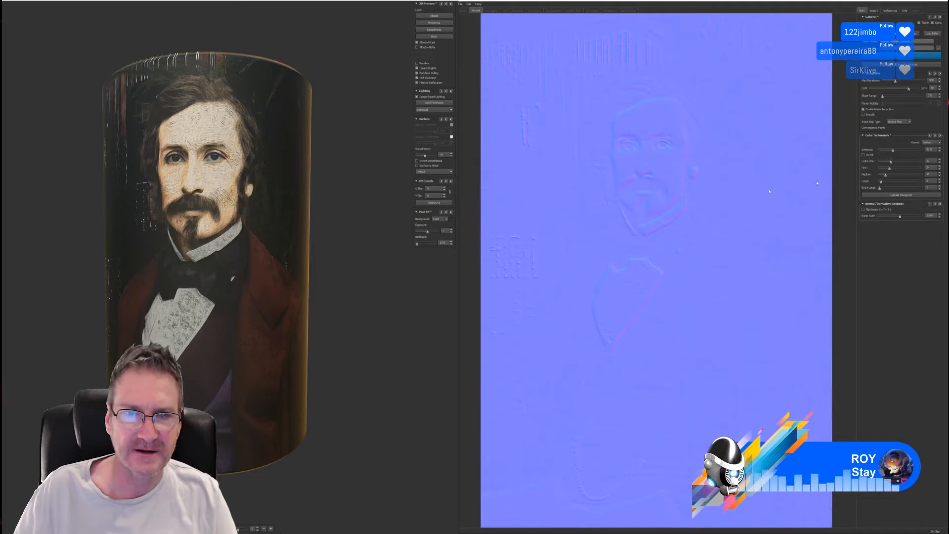
Turn the previewed portrait to judge the relief, and readjust the normal map's Medium detail and overall intensity to a subtle level
mouse_move(210, 197)
mouse_down()
mouse_move(197, 176)
mouse_move(203, 188)
mouse_move(217, 174)
mouse_move(189, 210)
mouse_move(255, 195)
mouse_move(216, 210)
mouse_up()
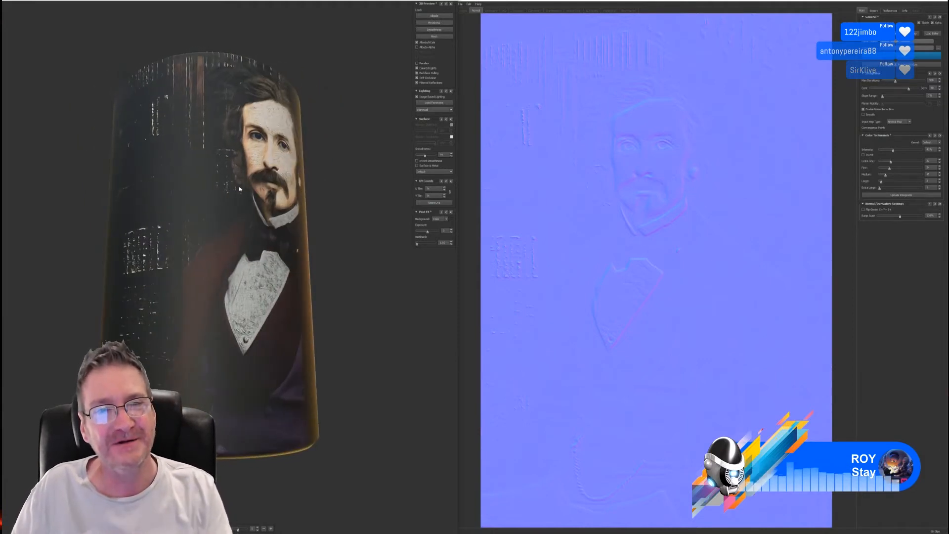
drag(252, 192, 271, 174)
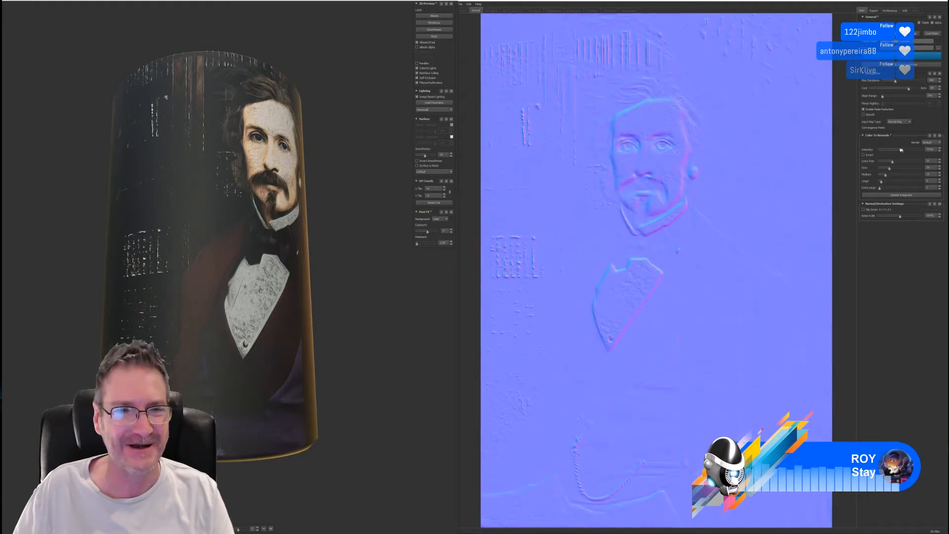
drag(893, 152, 908, 151)
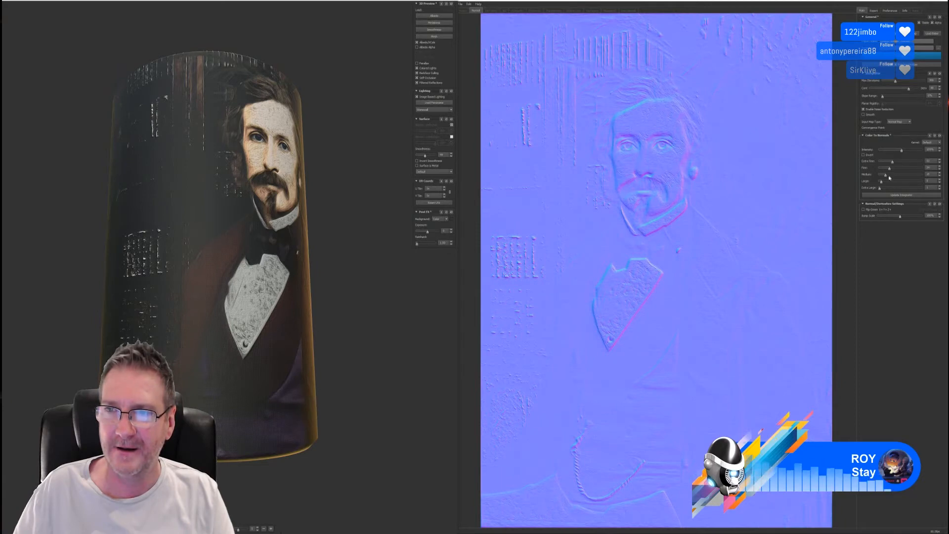
drag(916, 173, 892, 176)
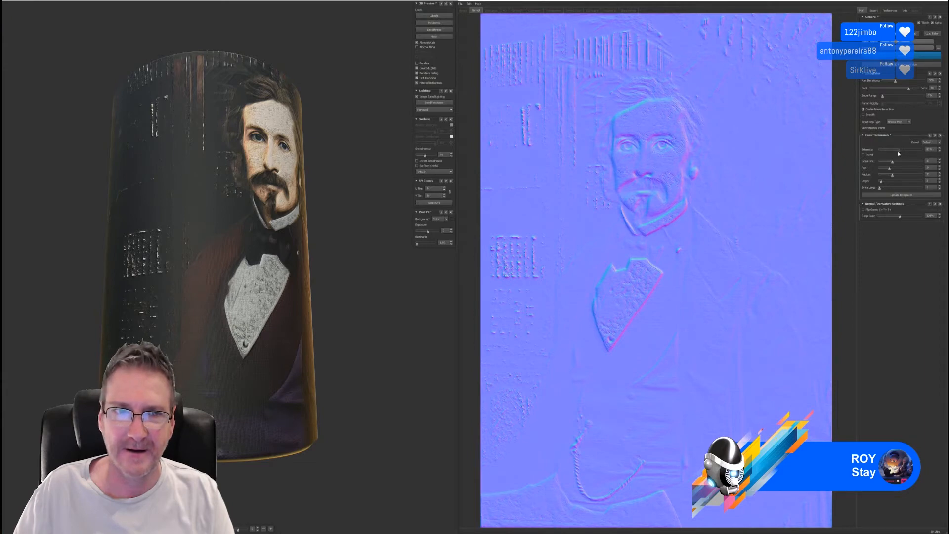
drag(899, 152, 897, 153)
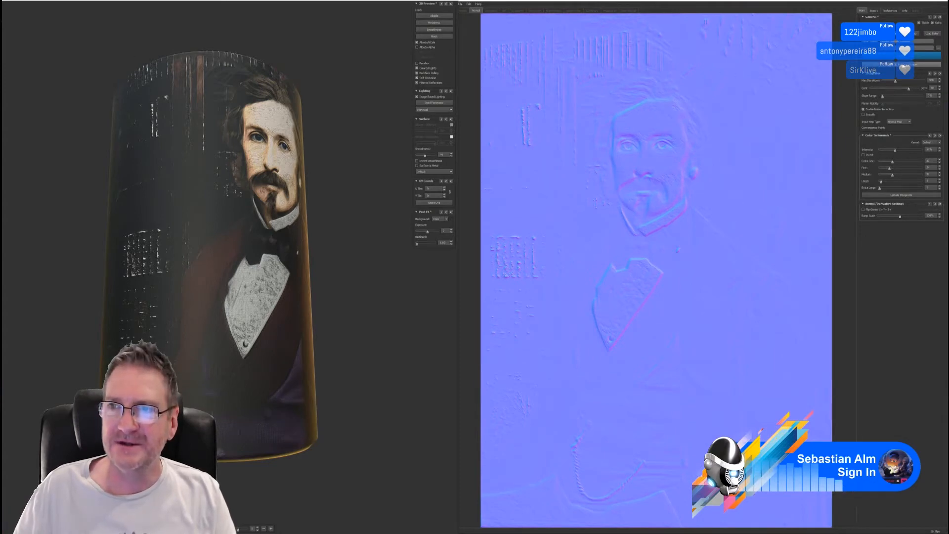
Set the export path to the Francis Barrett Painting folder under Models > Bedroom > Chosen
click(939, 48)
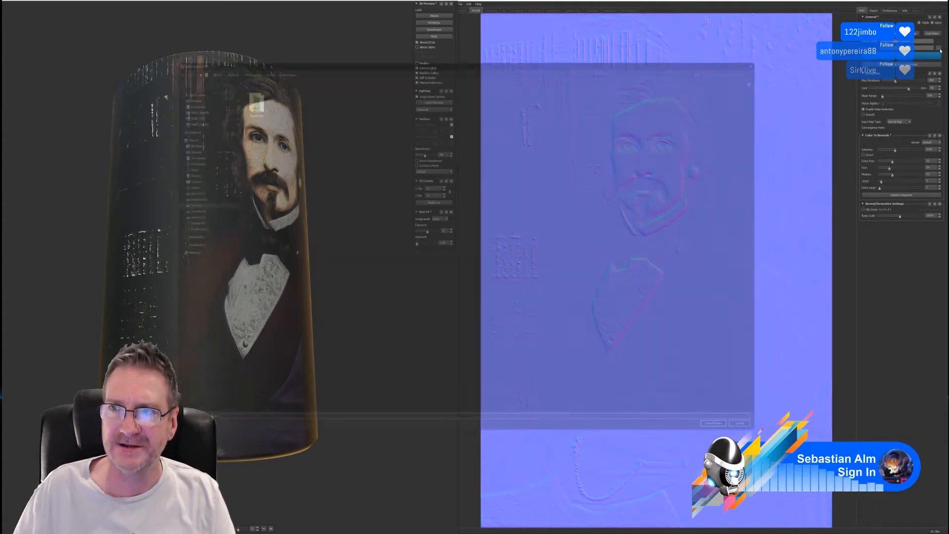
click(265, 70)
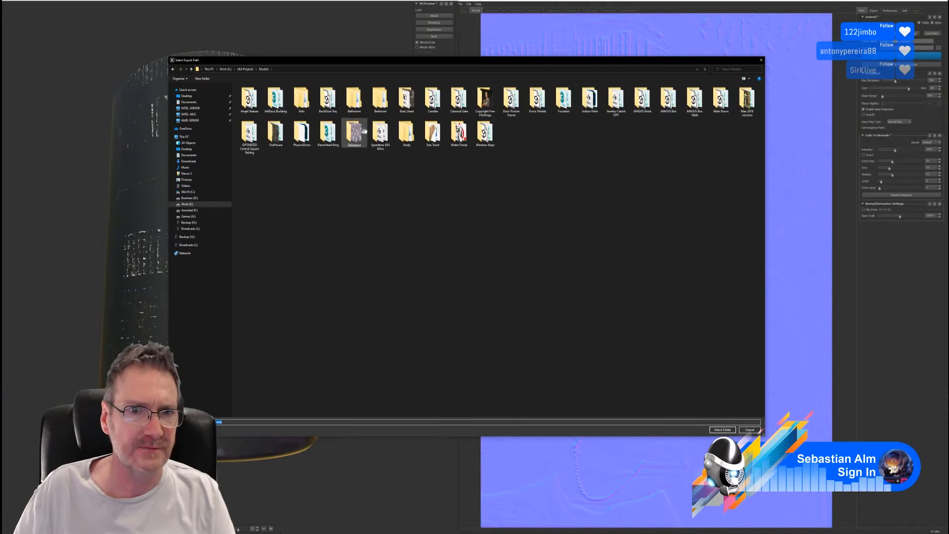
double_click(382, 97)
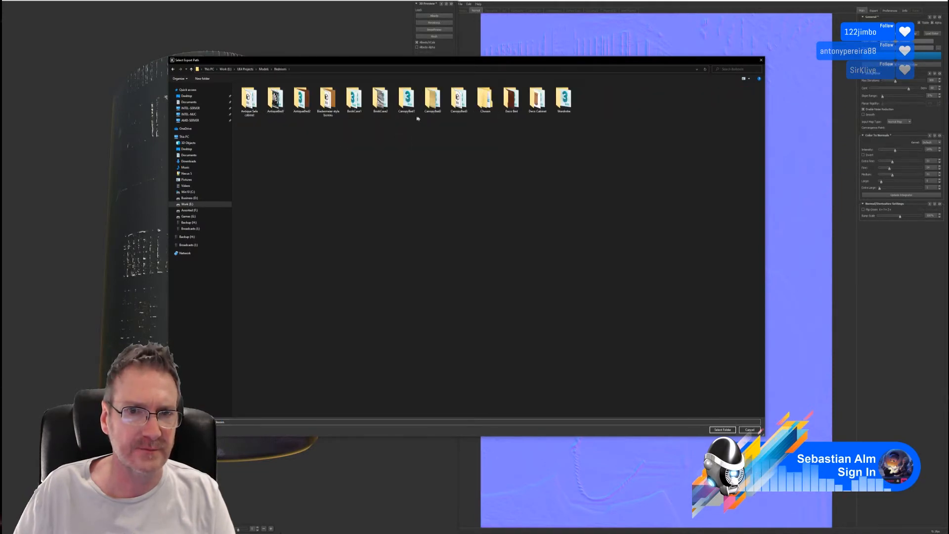
double_click(485, 101)
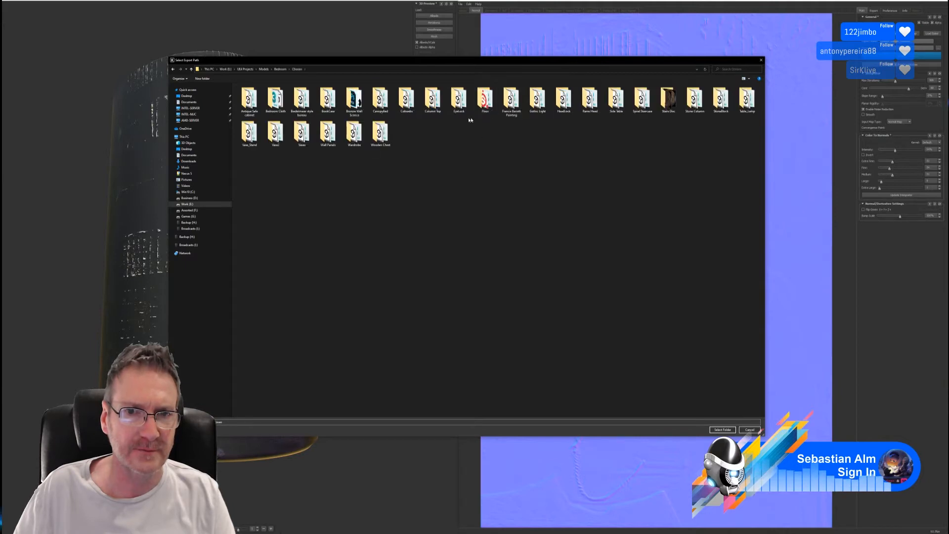
double_click(514, 99)
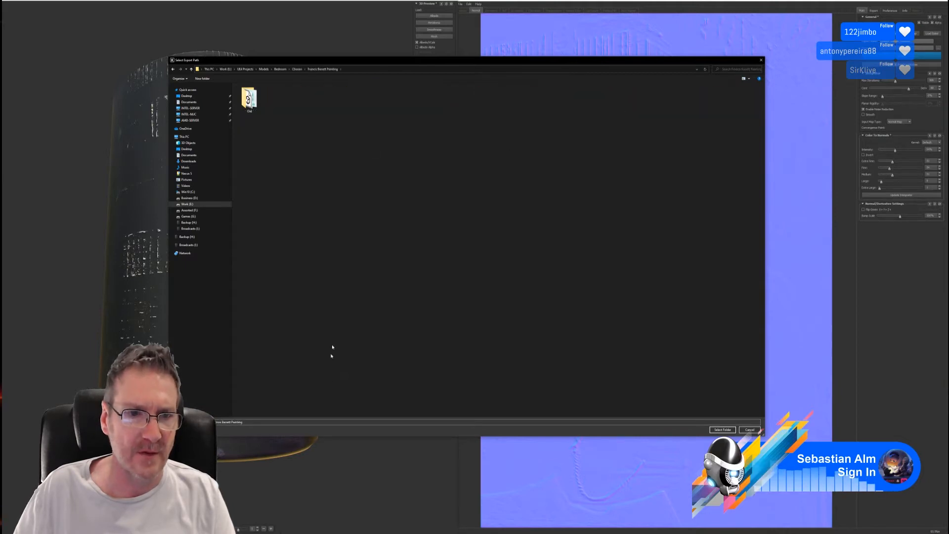
click(723, 430)
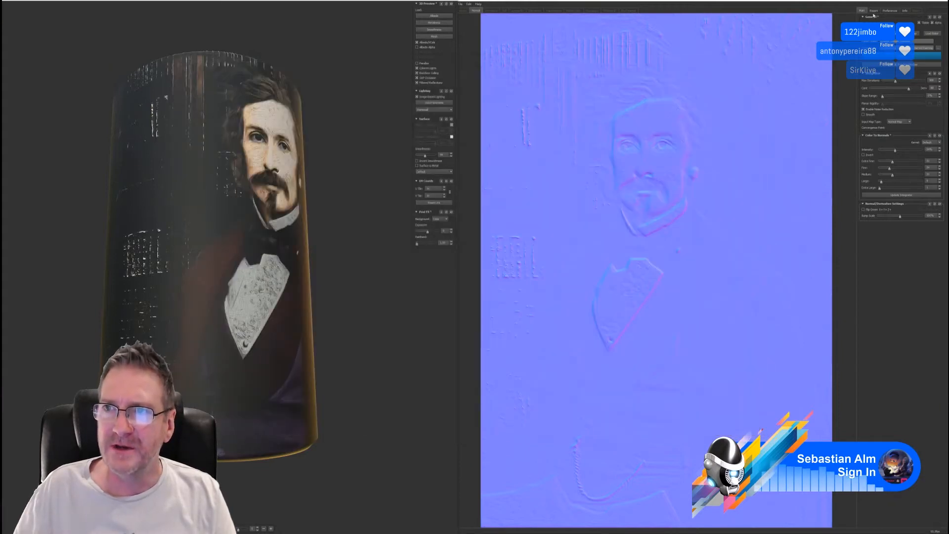
Check the export settings, export the portrait's map, and leave the texture map program for the desktop
click(874, 12)
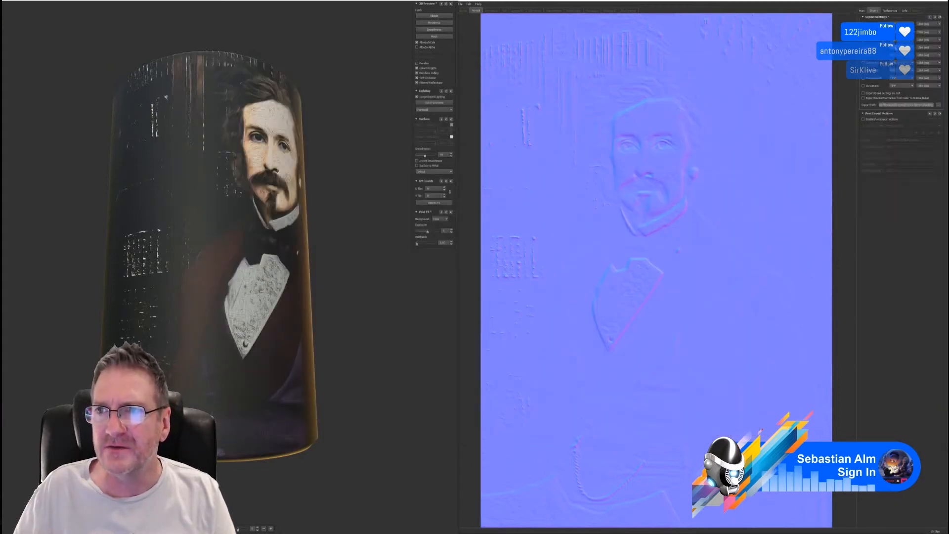
click(861, 11)
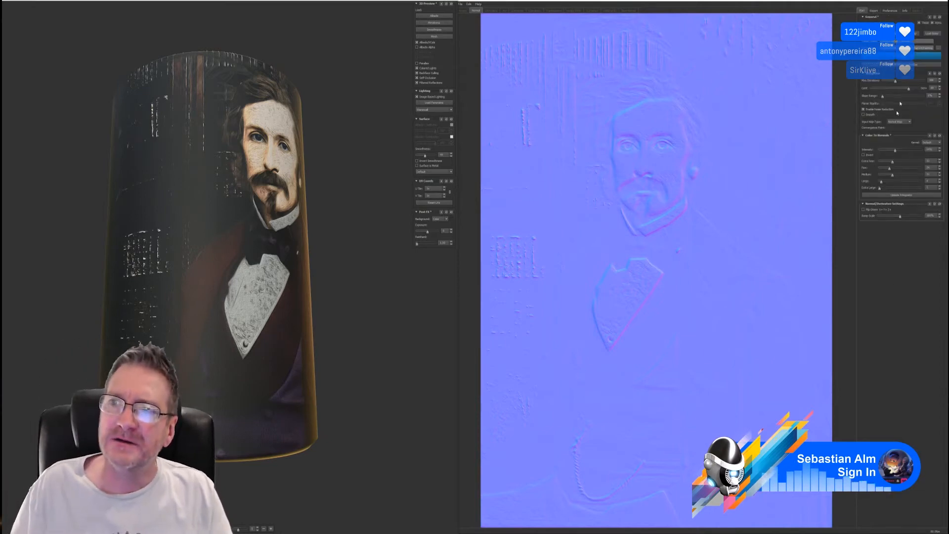
click(894, 58)
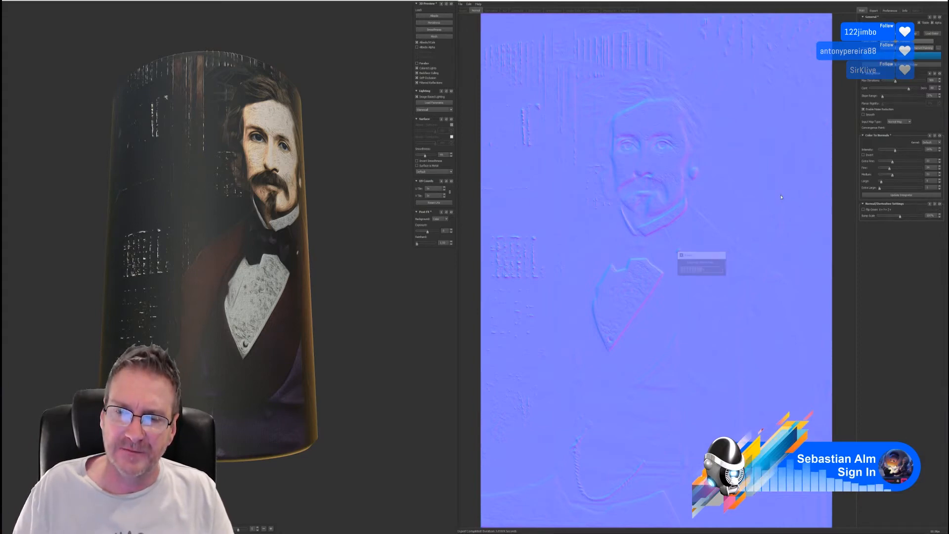
click(919, 1)
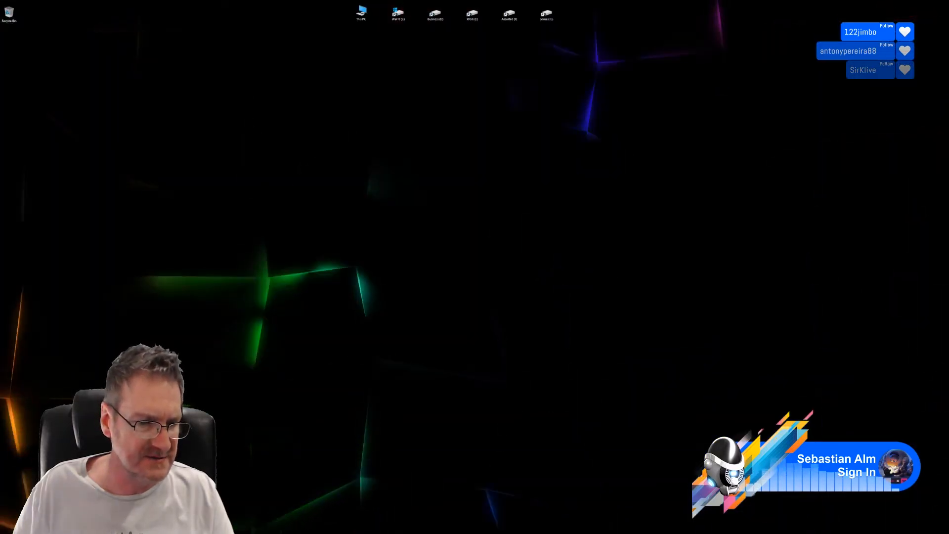
Switch back to the level editor and select the painting mesh component inside the wall portrait's prefab
key(alt+Tab)
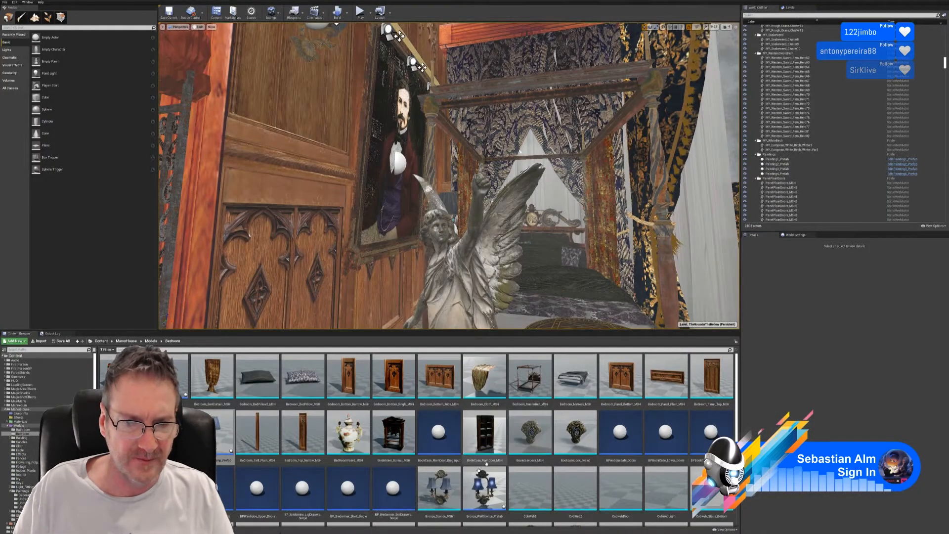
click(375, 194)
scroll(792, 276, down, 1)
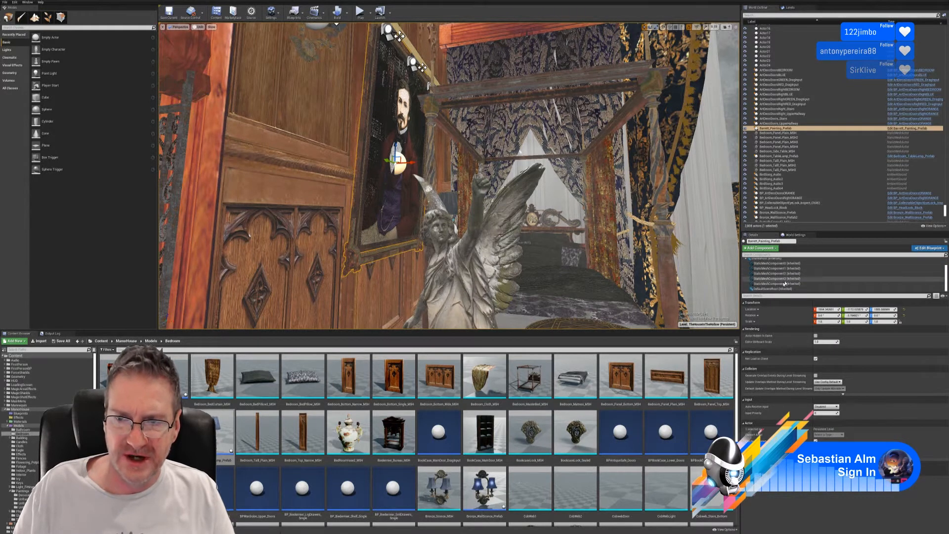
click(776, 283)
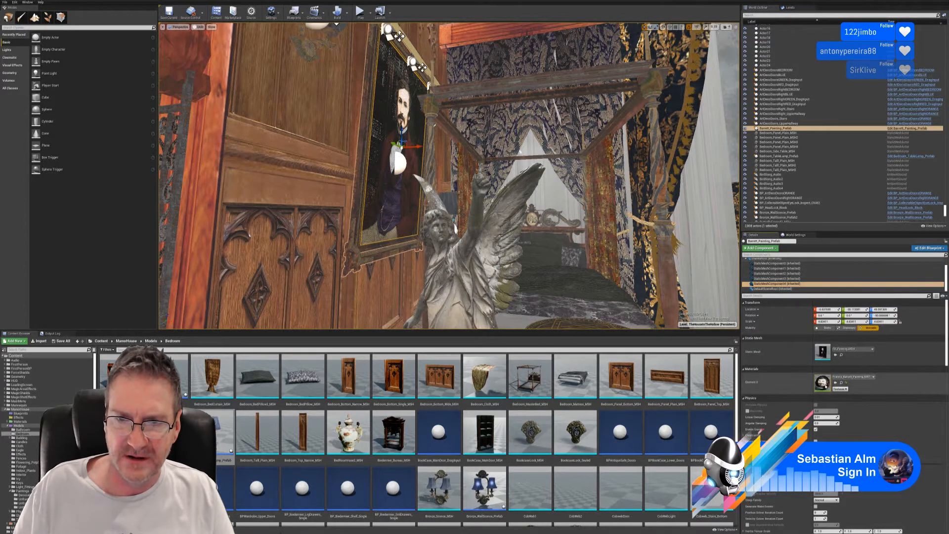
Open the painting's material and import Francis_Barrett_Painting_normal from the Francis Barrett Painting folder under Models > Bedroom > Chosen
double_click(823, 382)
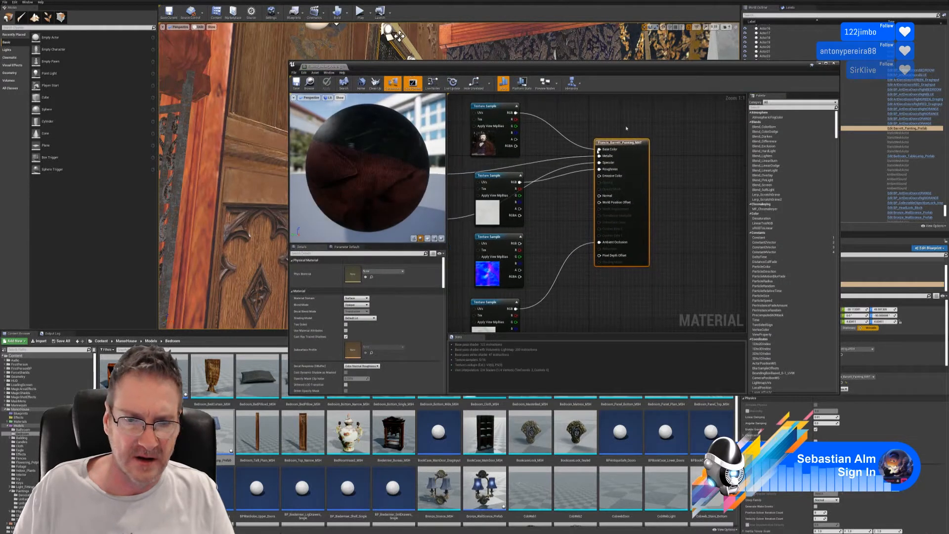
click(41, 341)
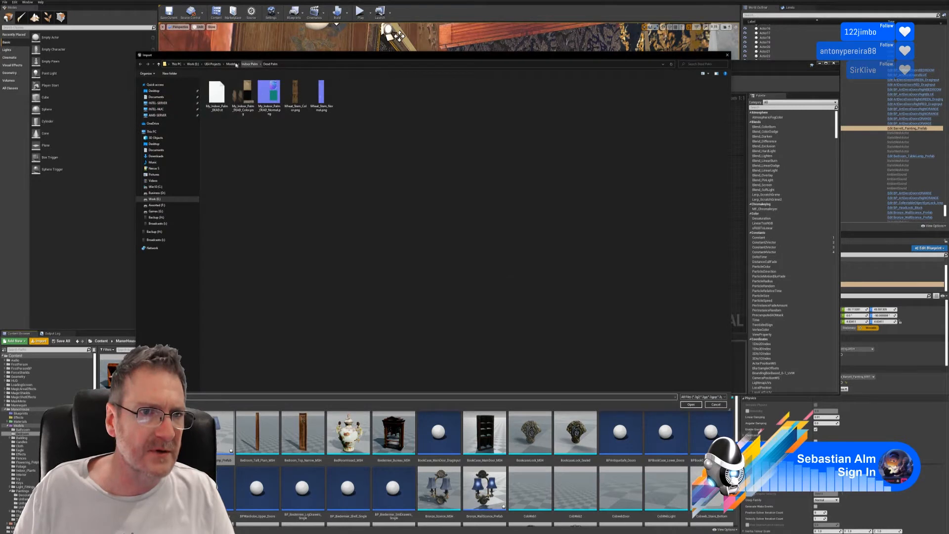
click(230, 64)
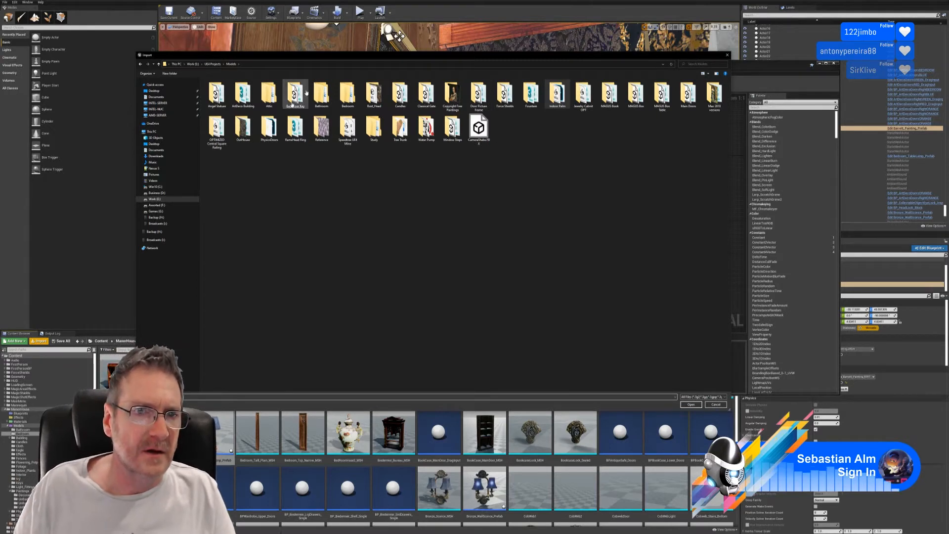
double_click(348, 94)
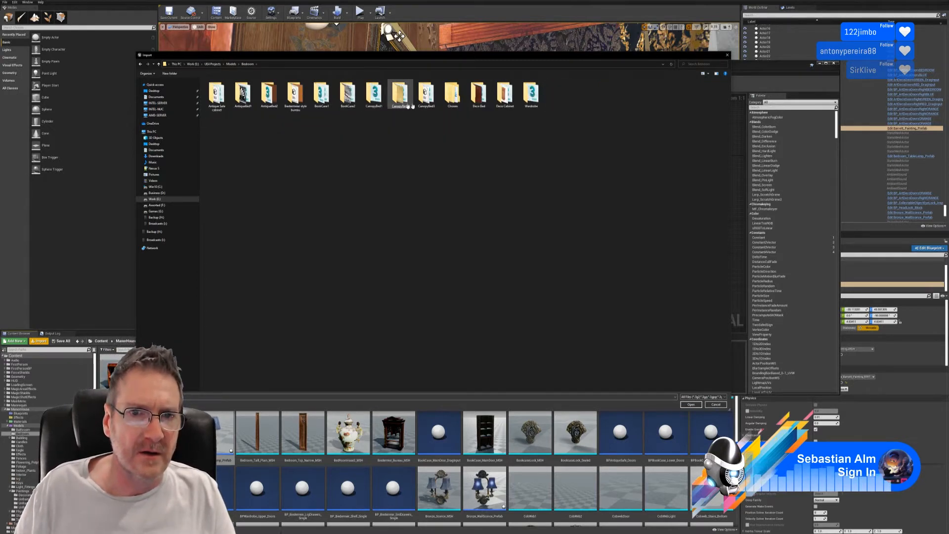
double_click(452, 95)
double_click(478, 95)
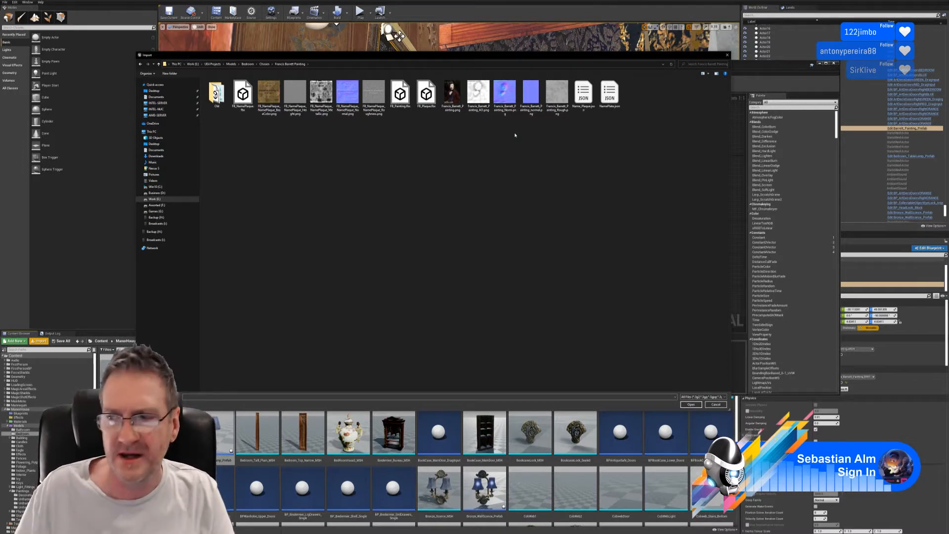
double_click(530, 96)
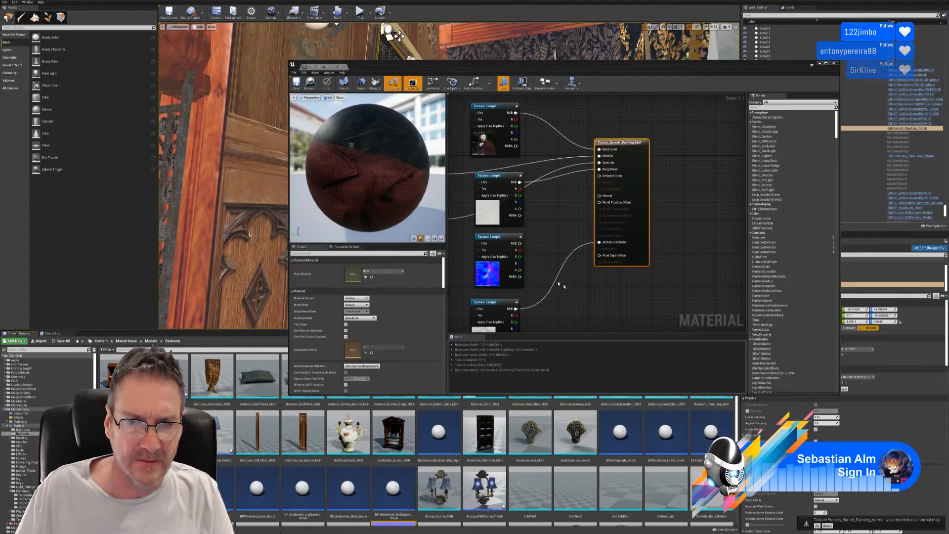
Assign the imported Francis_Barrett_Painting_normal texture to the material's normal map Texture Sample and apply the change
click(492, 268)
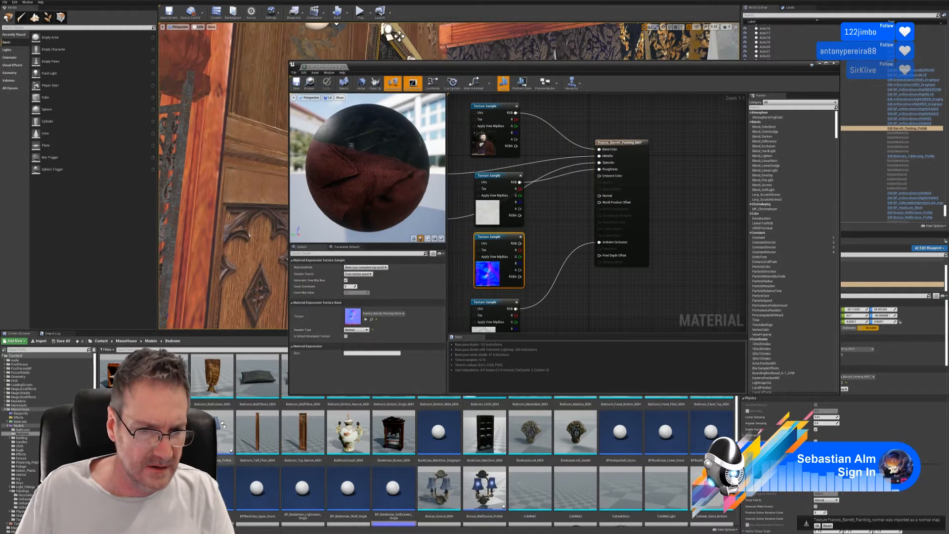
scroll(414, 494, down, 3)
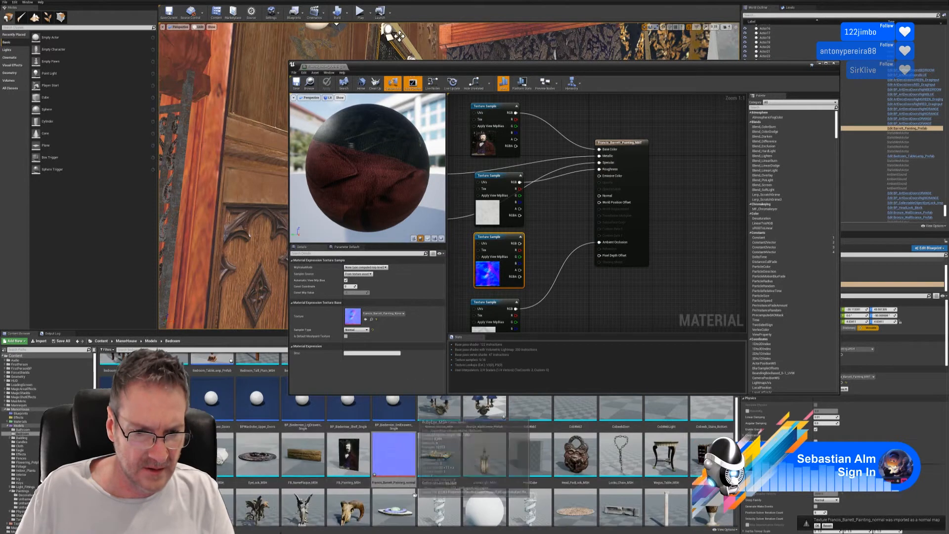
click(394, 452)
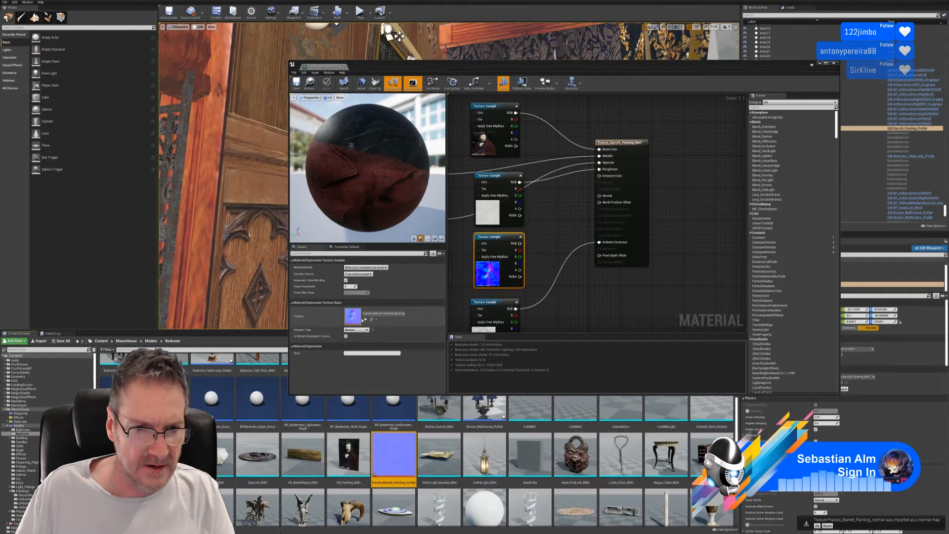
click(366, 321)
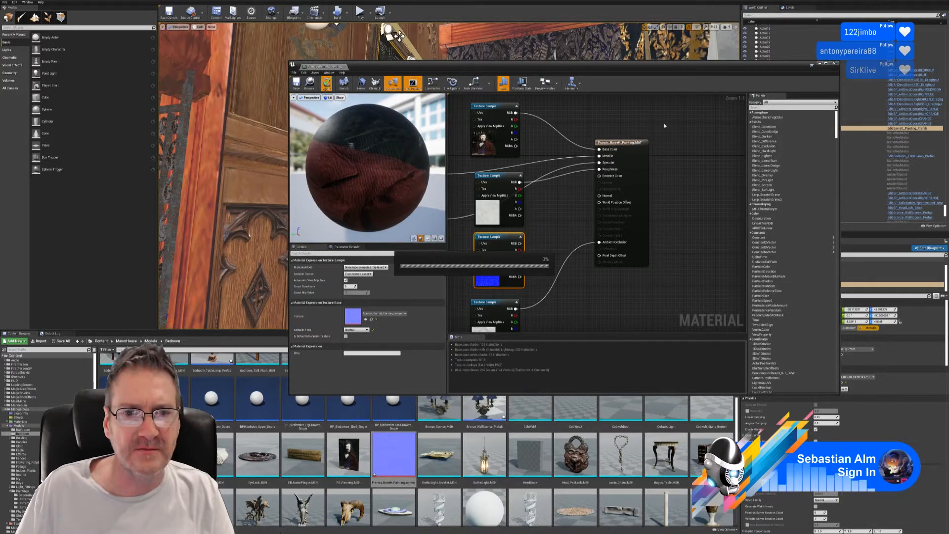
Show the level in Lit mode and inspect the portrait up close under its picture lights
drag(766, 69, 739, 259)
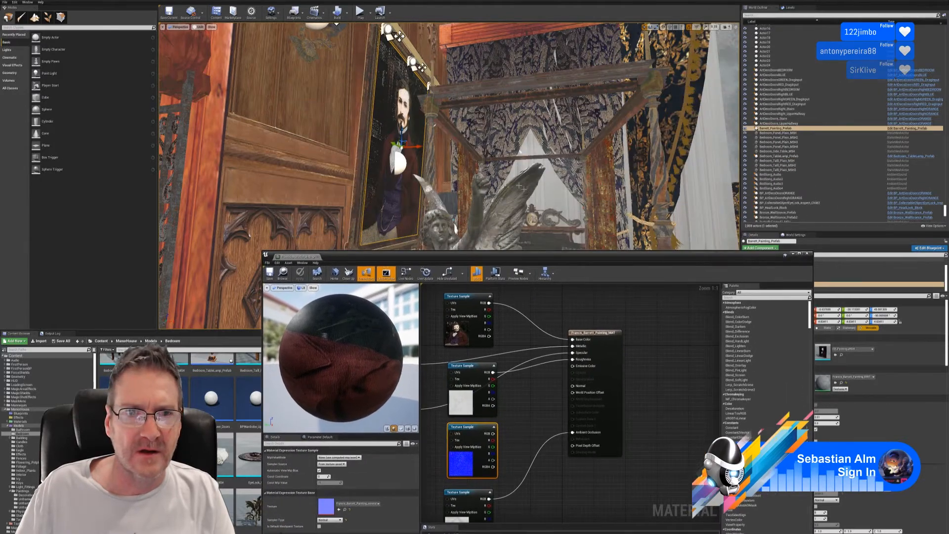
click(198, 26)
click(204, 36)
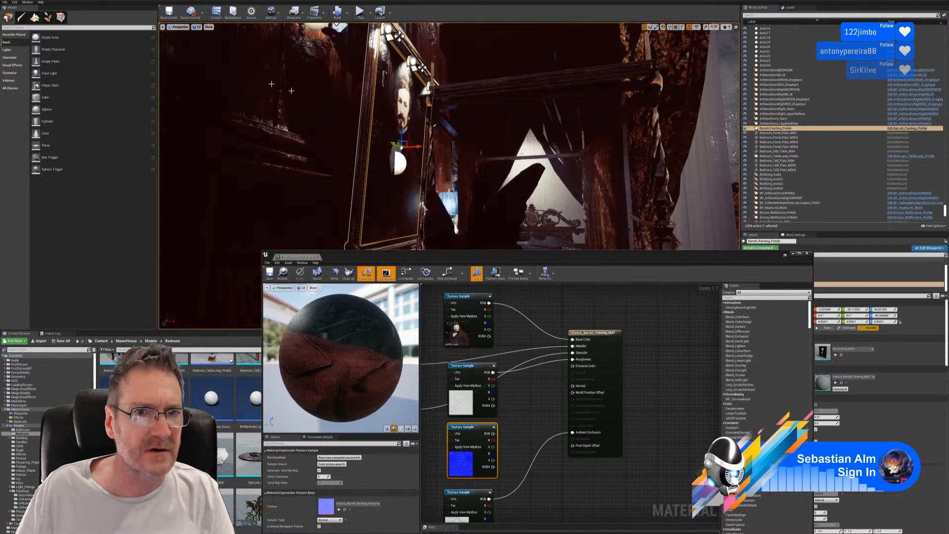
key(w)
mouse_move(442, 52)
right_down()
mouse_move(356, 56)
mouse_move(378, 26)
mouse_move(378, 42)
mouse_move(357, 32)
mouse_move(374, 26)
mouse_move(357, 28)
right_up()
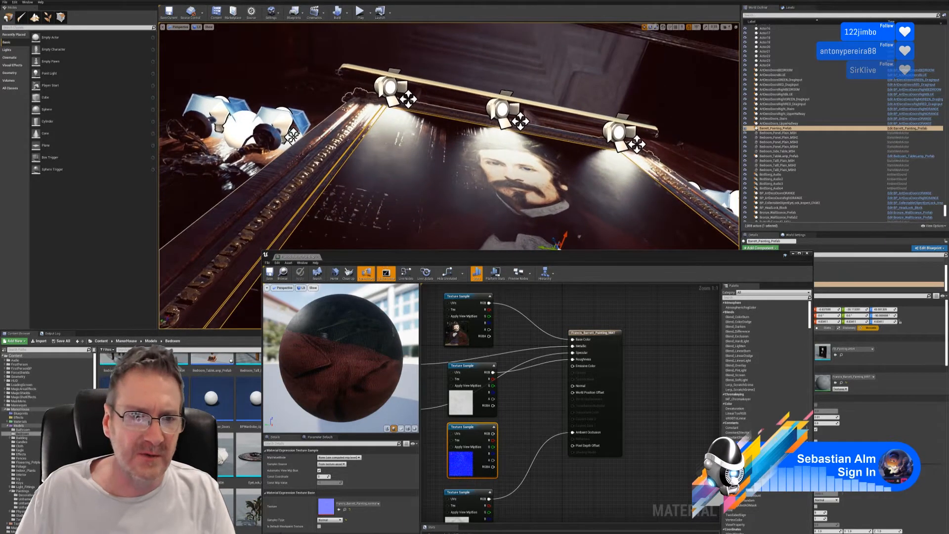
drag(525, 255, 500, 135)
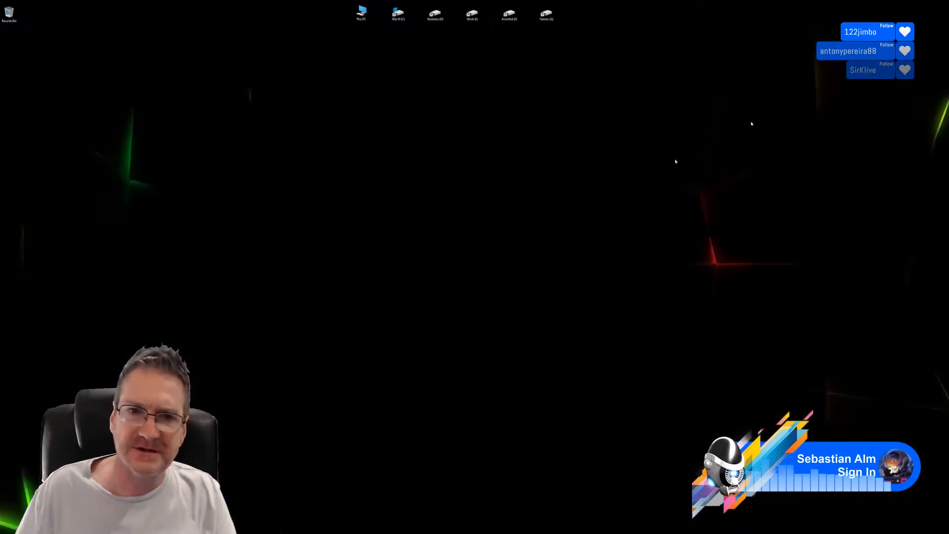
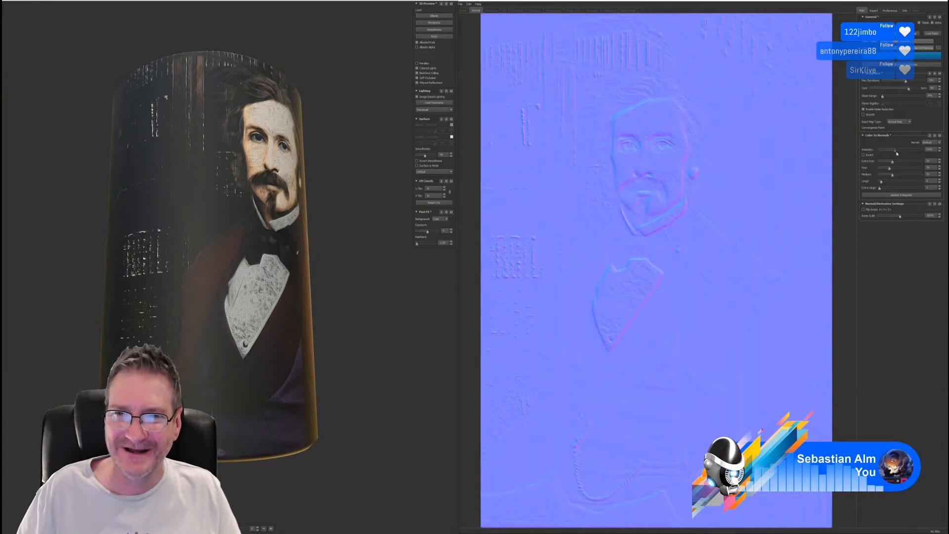
Raise the overall intensity of the portrait's normal map in Knald, check the export settings, and export the map again
drag(902, 151, 907, 150)
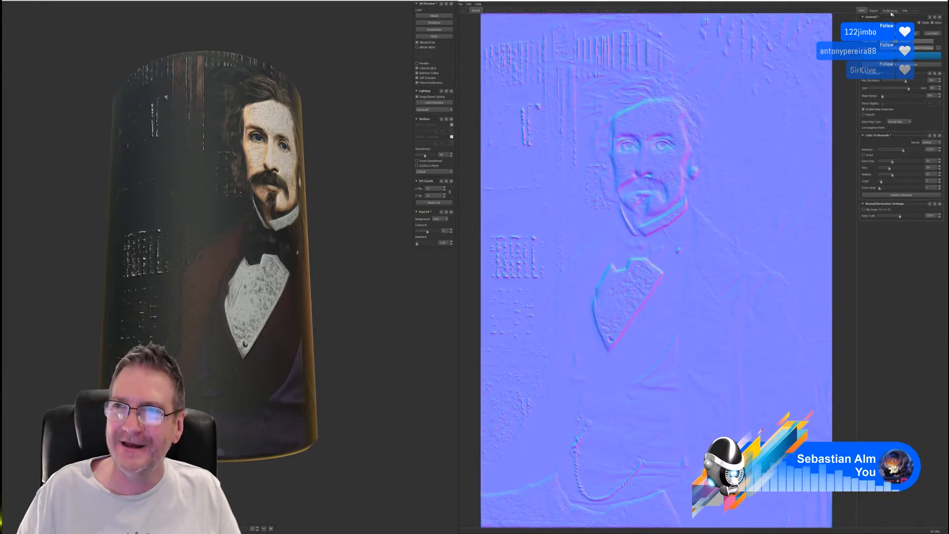
click(875, 11)
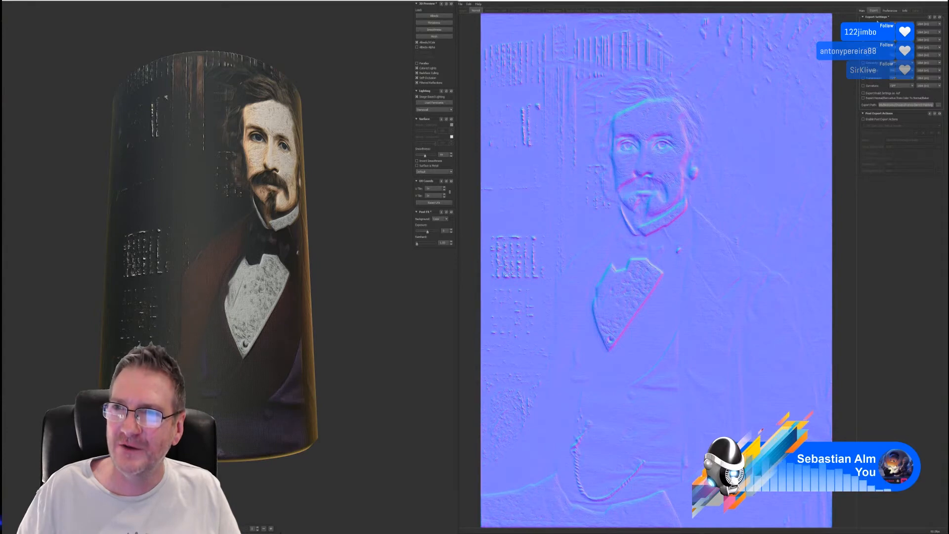
click(862, 11)
key(ctrl+e)
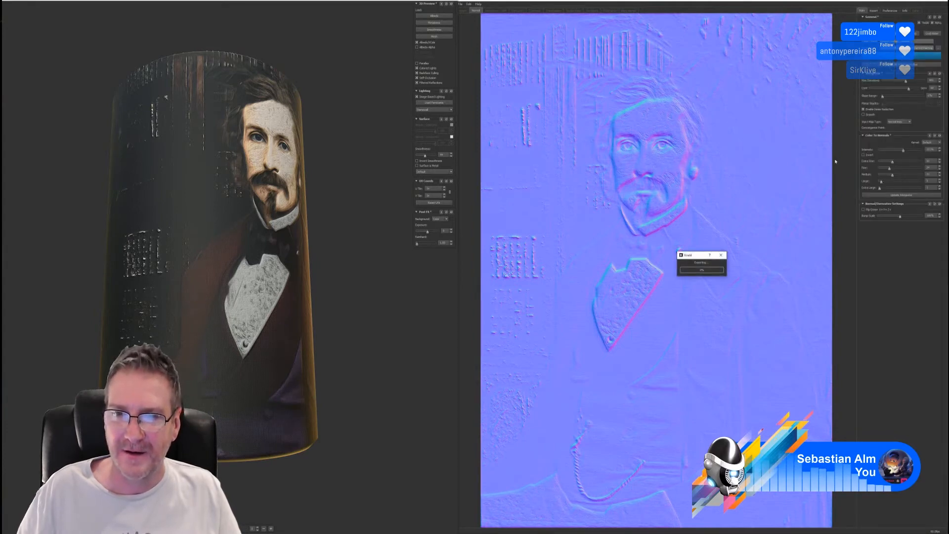
click(924, 0)
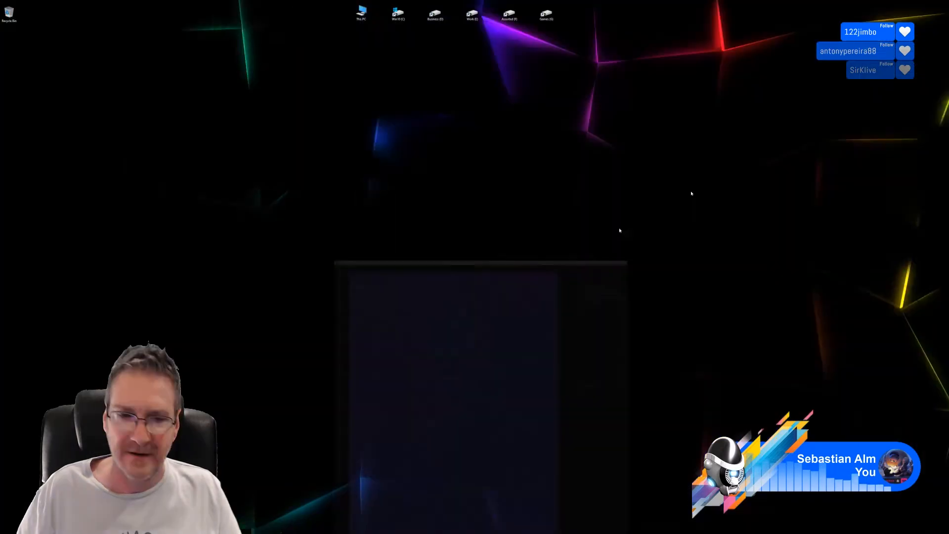
Switch back to Unreal Editor, reimport the Francis_Barrett_Painting_normal texture, save and close the painting's material, and view the portrait
click(281, 533)
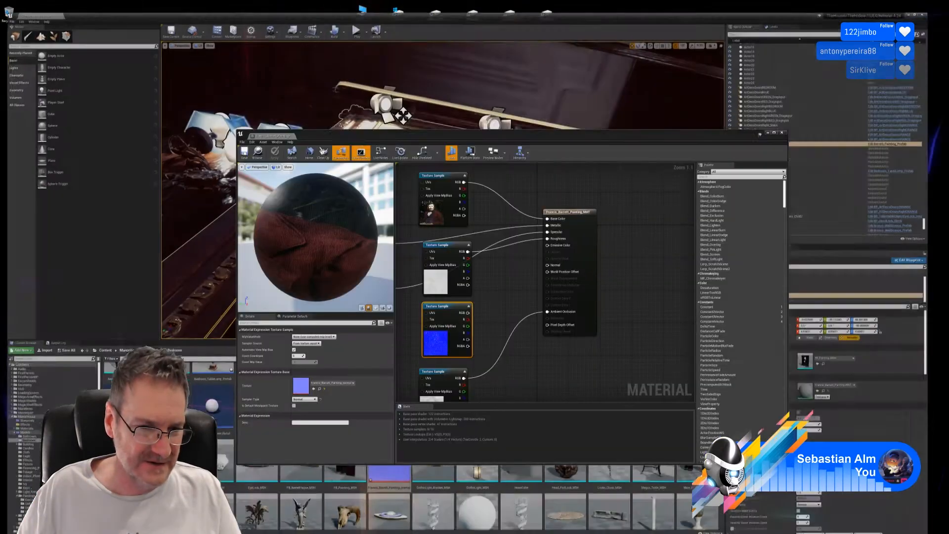
click(382, 475)
right_click(382, 475)
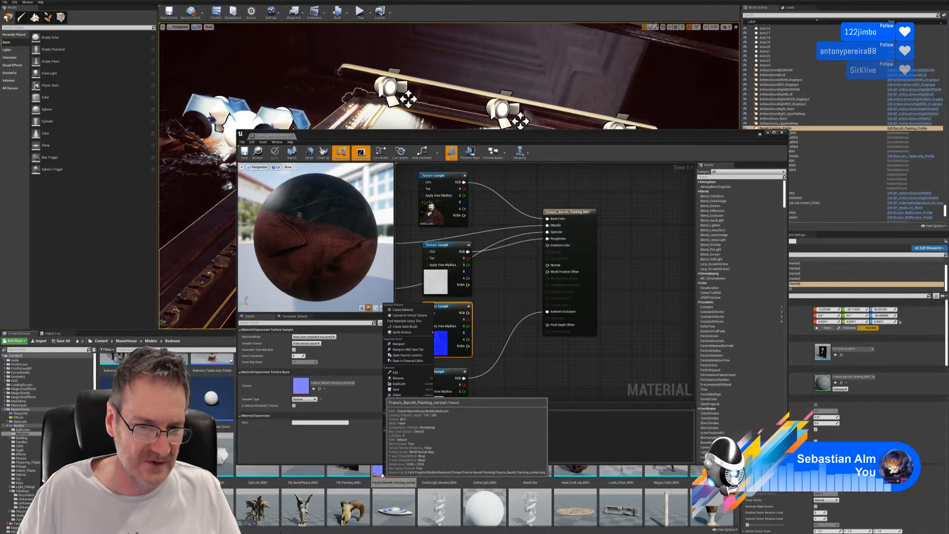
click(401, 346)
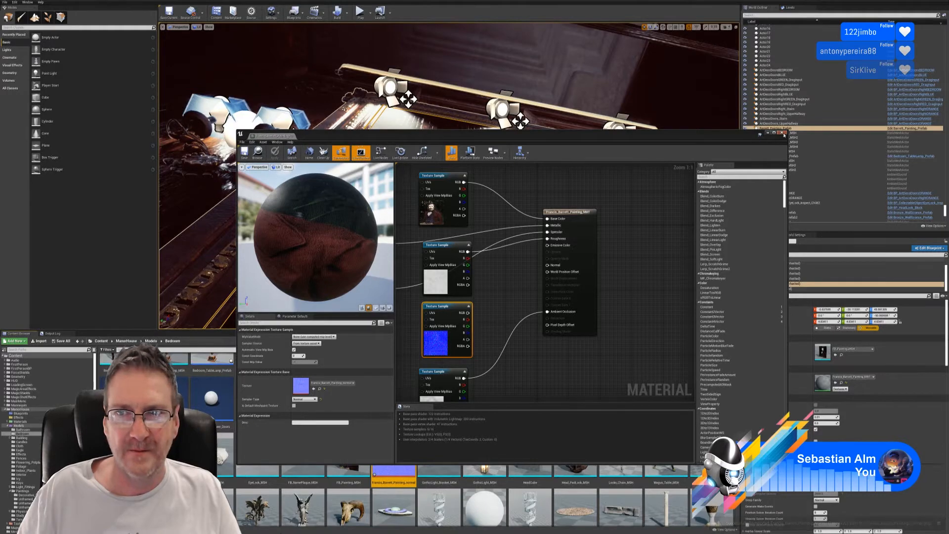
click(245, 159)
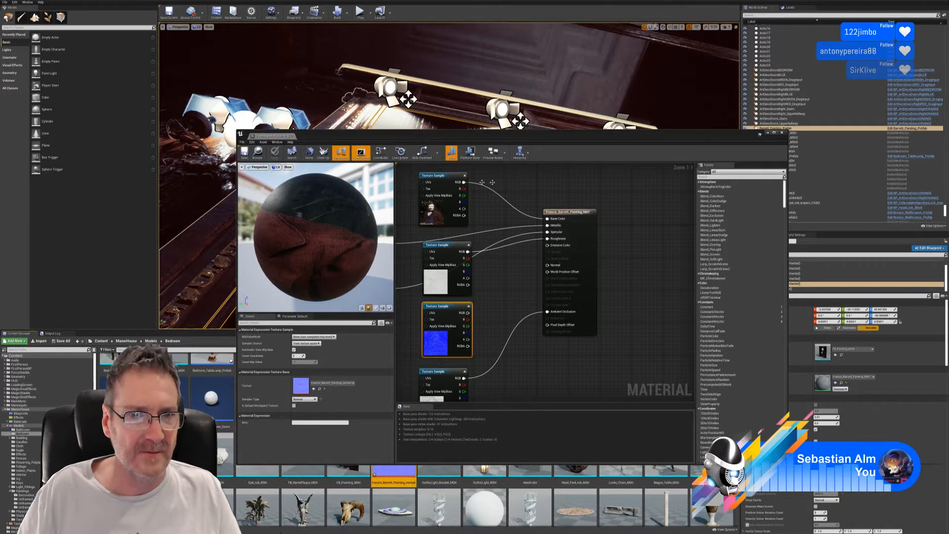
click(782, 133)
mouse_move(517, 226)
right_down()
mouse_move(517, 210)
mouse_move(574, 212)
mouse_move(479, 212)
mouse_move(539, 221)
mouse_move(559, 242)
mouse_move(583, 233)
right_up()
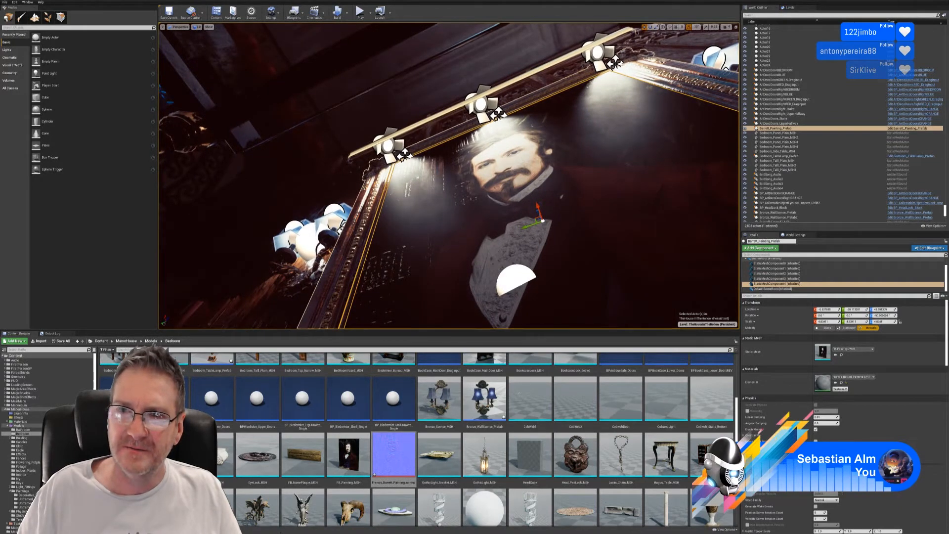
Switch to Knald, raise the normal map's Extra Fine and Fine detail, and export the map again
click(927, 2)
key(alt+Tab)
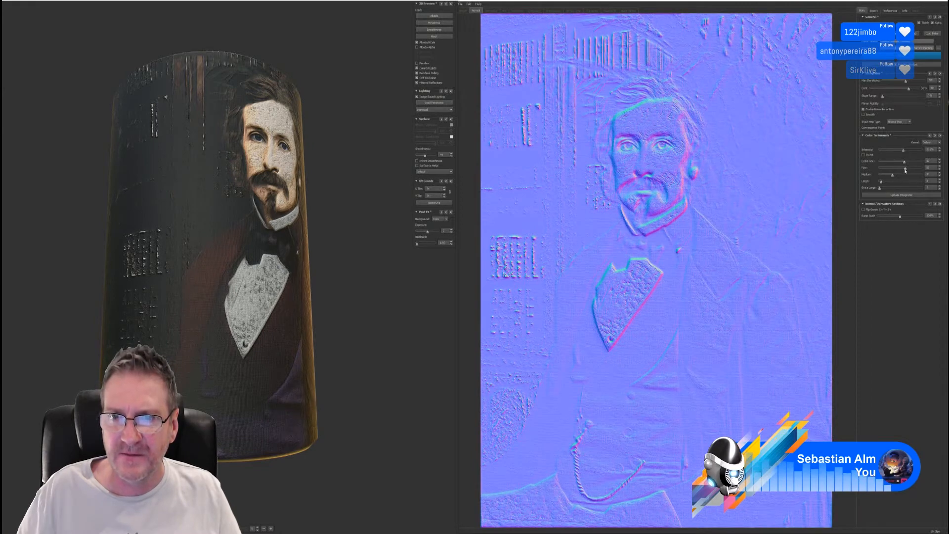
click(906, 58)
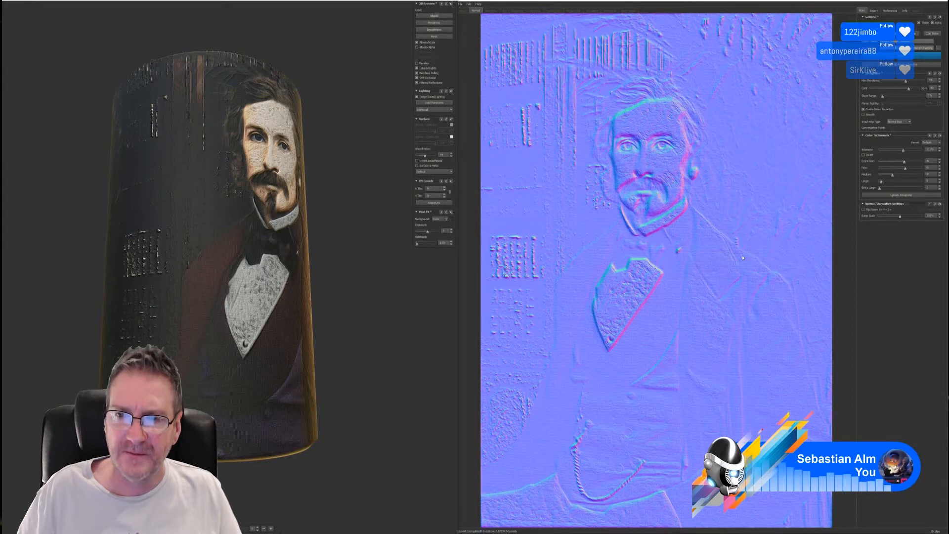
click(920, 1)
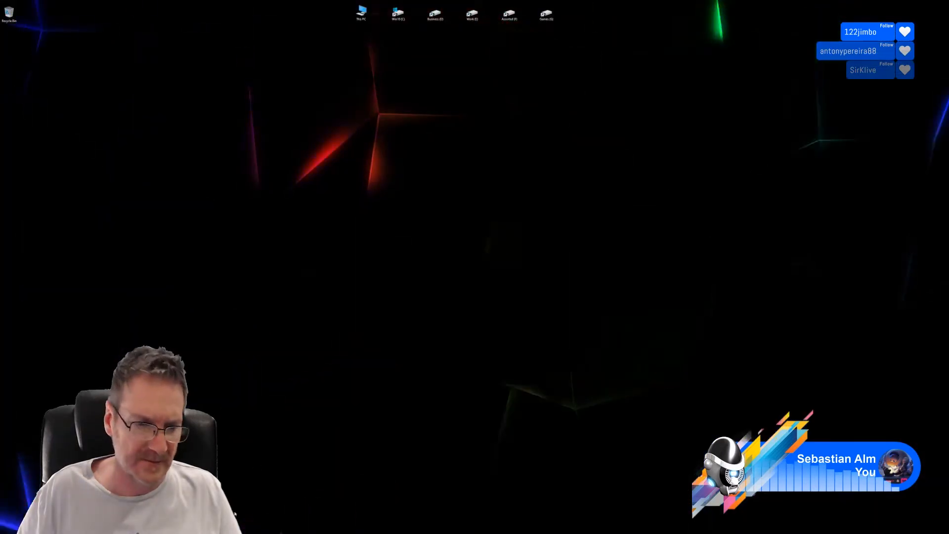
Switch back to Unreal Editor, reimport the Francis_Barrett_Painting_normal texture, and check the portrait from below
key(alt+Tab)
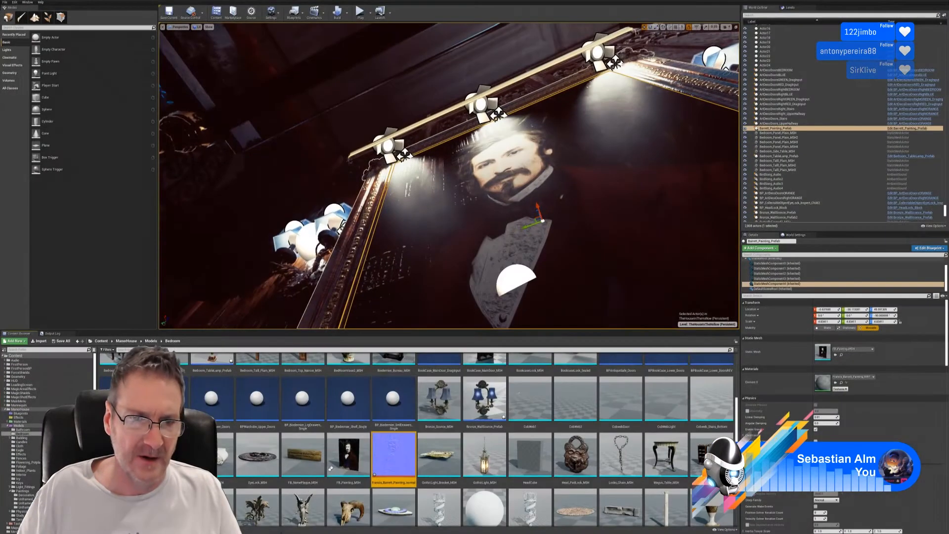
right_click(386, 459)
click(408, 328)
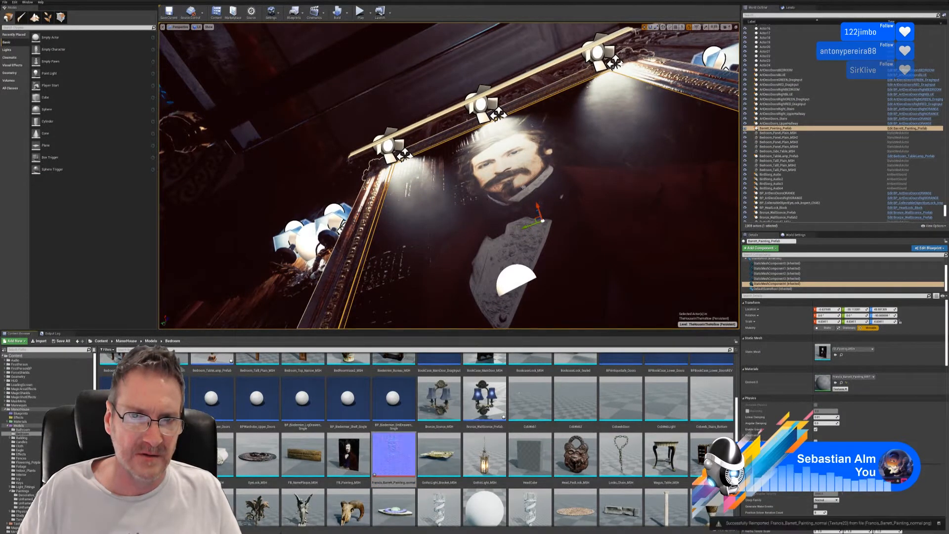
right_drag(445, 198, 456, 187)
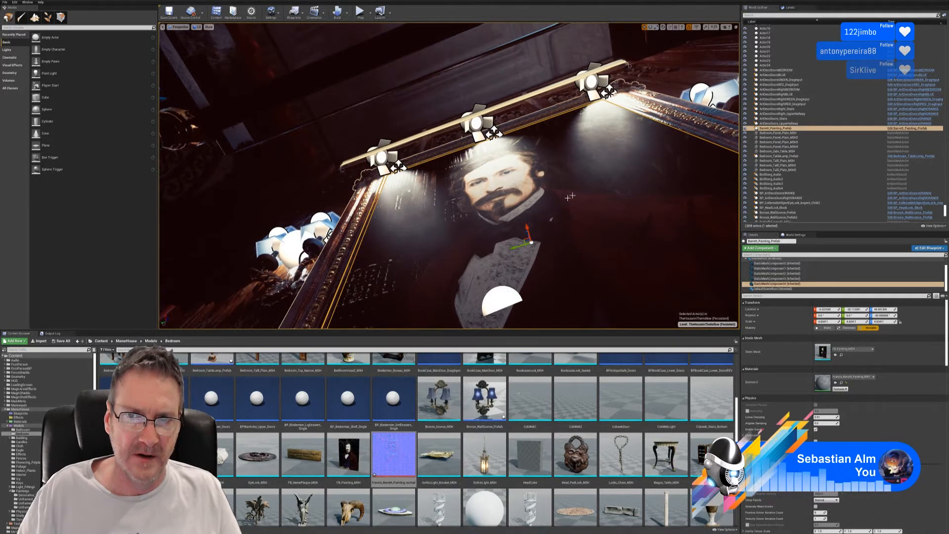
Connect the normal map sample's RGB output to the painting material's Normal input, apply the change, and uncover the portrait
double_click(826, 384)
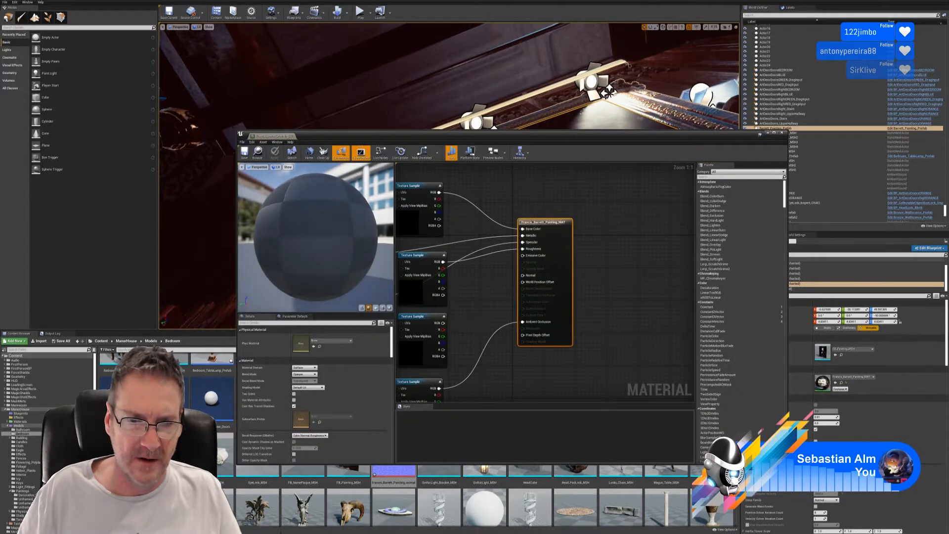
right_drag(479, 324, 532, 266)
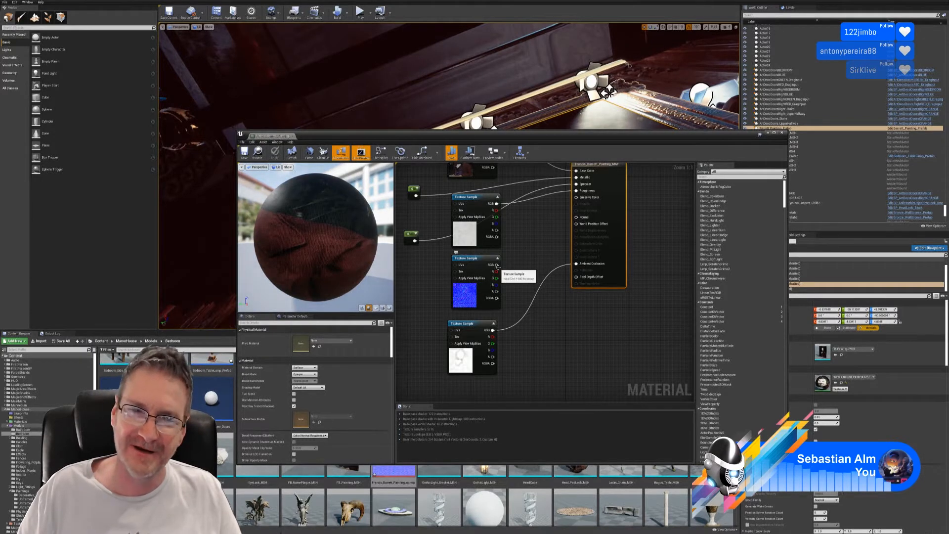
drag(496, 265, 579, 226)
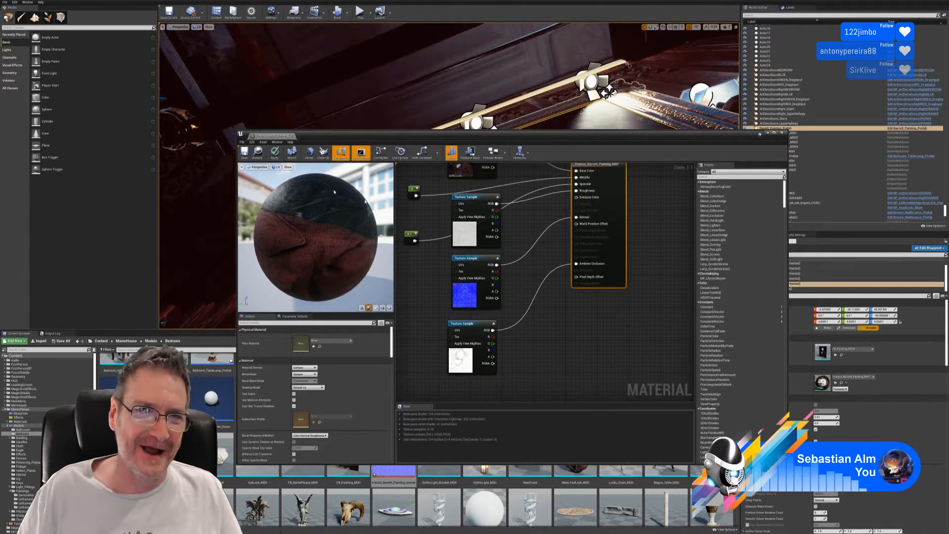
click(275, 154)
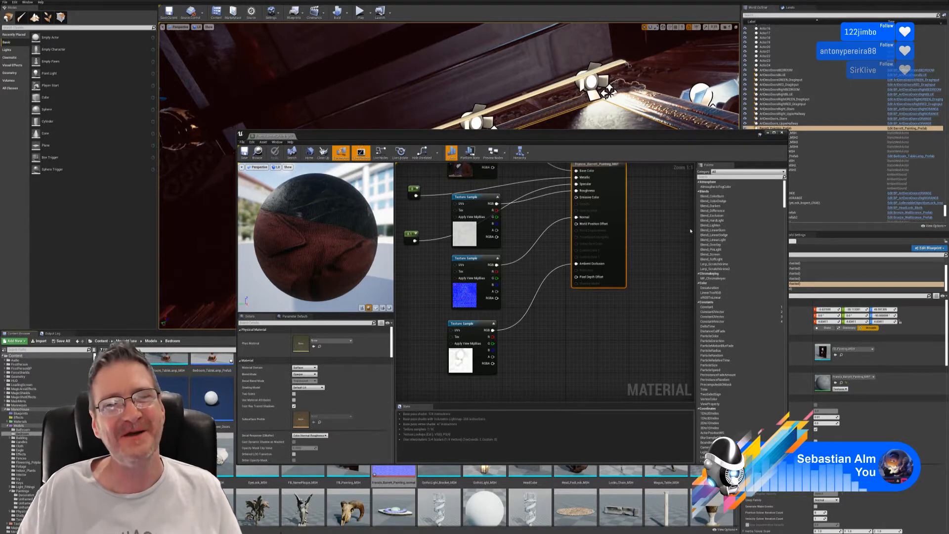
drag(589, 138, 606, 259)
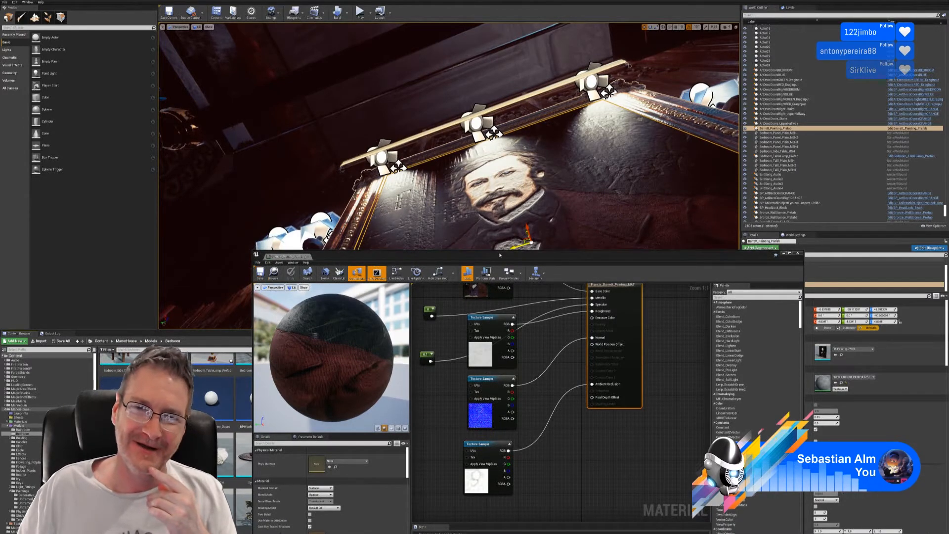
Close the painting's material editor and inspect the portrait's relief from several angles
drag(502, 259, 472, 180)
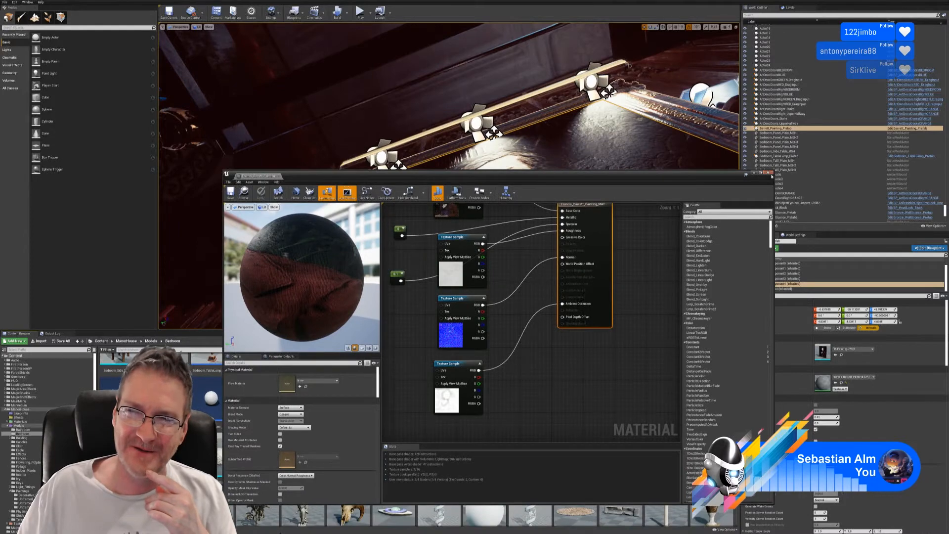
click(768, 172)
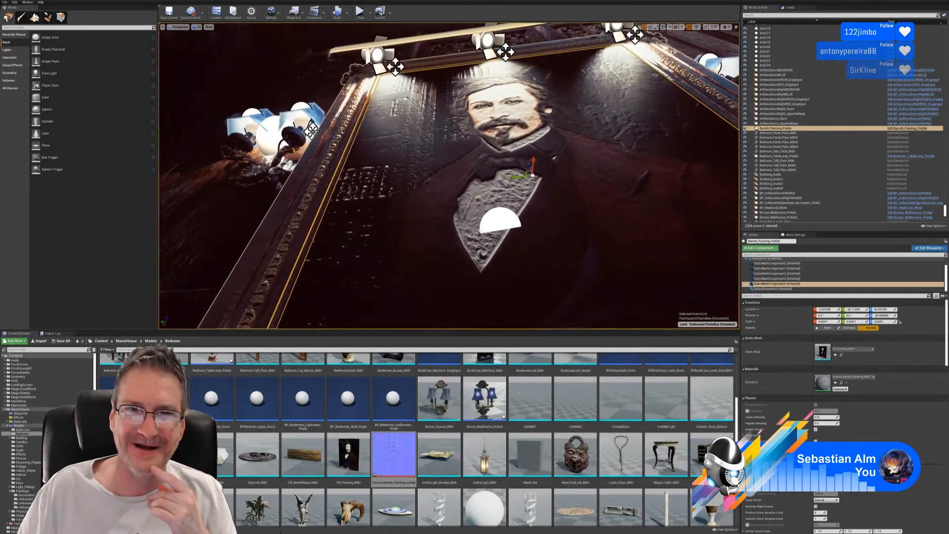
right_drag(449, 198, 469, 198)
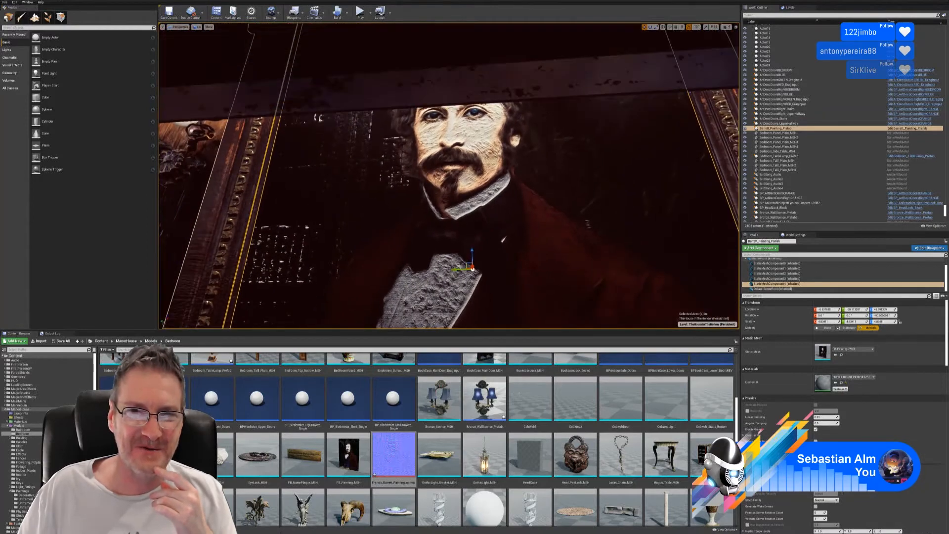
mouse_move(529, 226)
right_down()
mouse_move(516, 238)
mouse_move(522, 225)
right_up()
Switch to Knald, lower the Color To Normals intensity, and export the painting's normal map again
key(super+d)
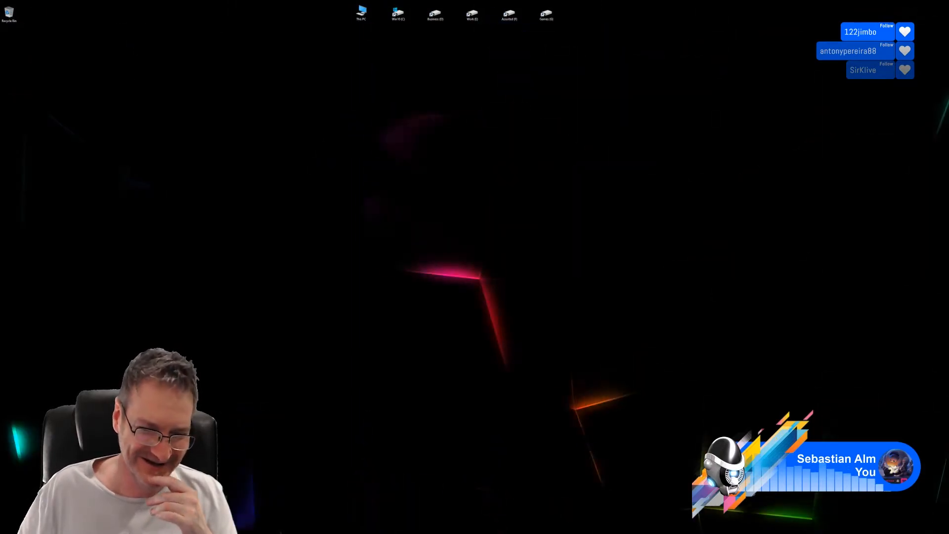
key(alt+Tab)
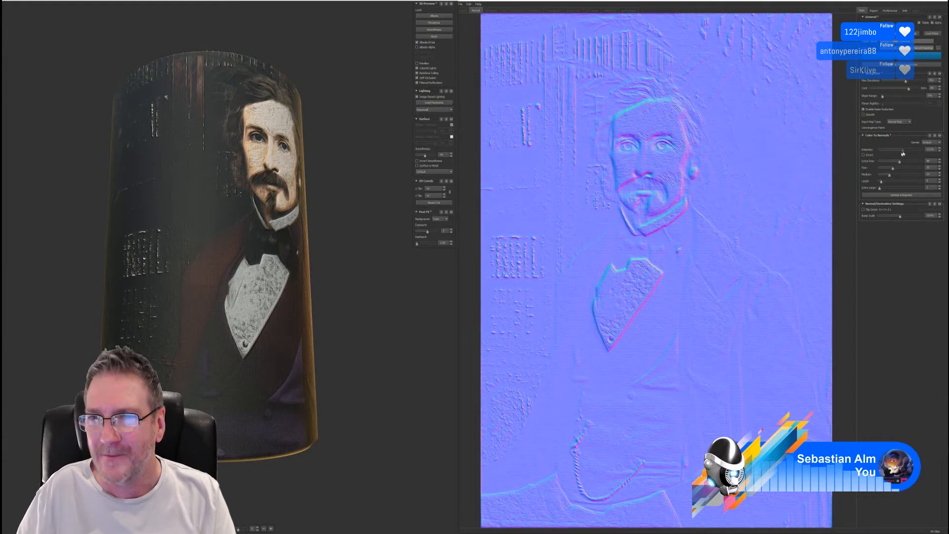
drag(903, 153, 897, 155)
click(901, 56)
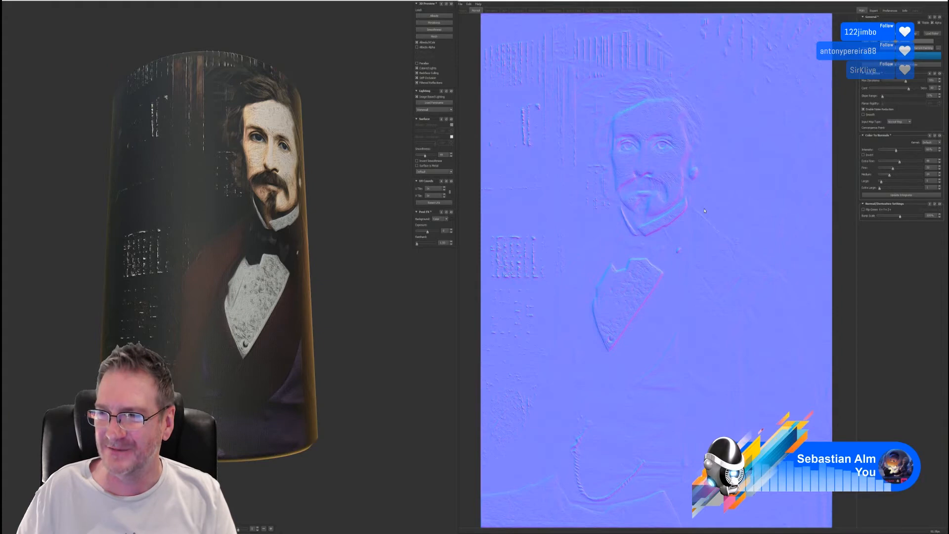
Switch back to Unreal Editor, reimport the Francis_Barrett_Painting_normal texture, and check the portrait up close and from across the room
click(921, 2)
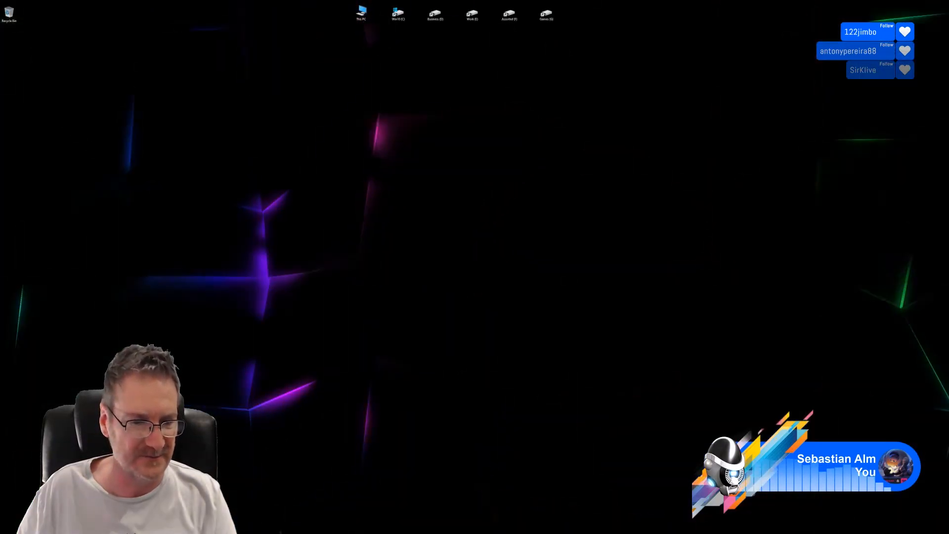
key(alt+Tab)
right_click(391, 460)
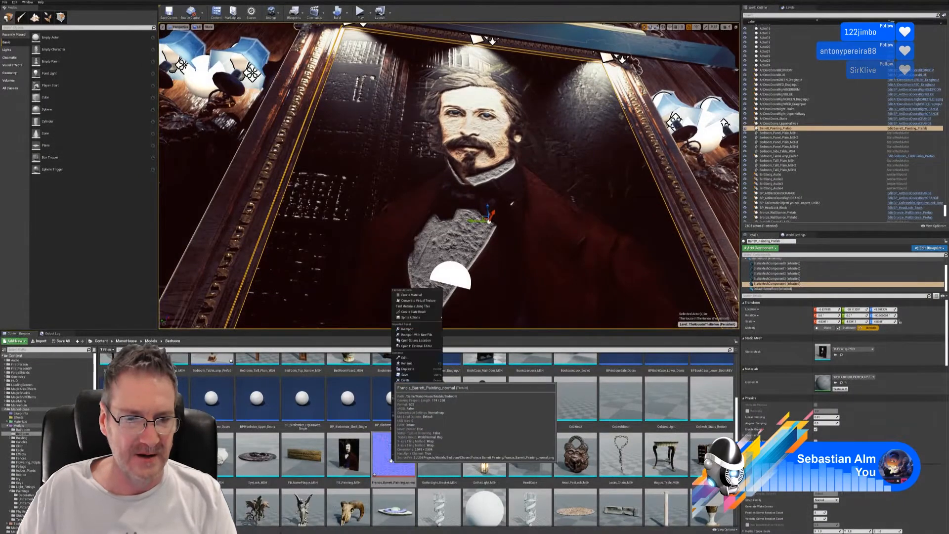
click(408, 329)
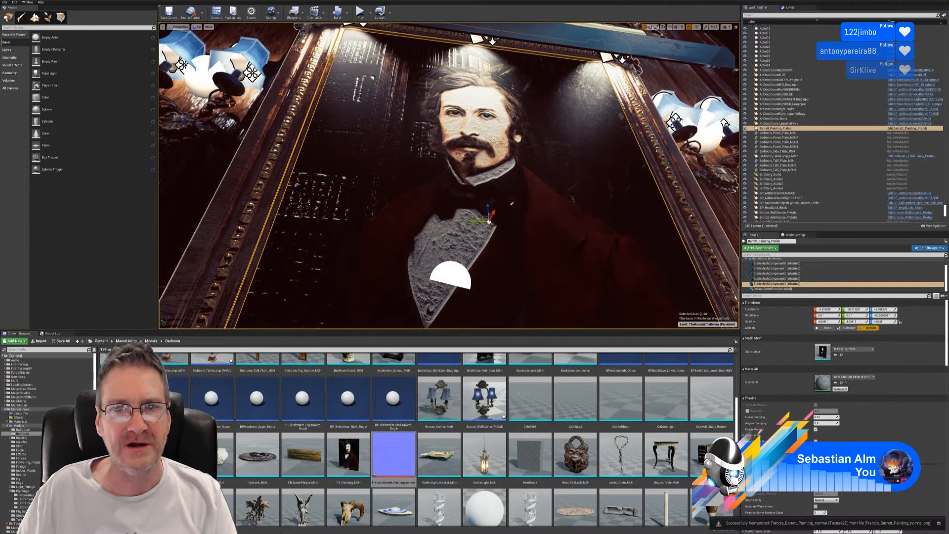
mouse_move(450, 176)
right_down()
mouse_move(425, 151)
mouse_move(453, 153)
mouse_move(455, 179)
mouse_move(462, 159)
mouse_move(457, 169)
mouse_move(513, 127)
mouse_move(459, 143)
mouse_move(460, 89)
mouse_move(453, 109)
mouse_move(486, 124)
right_up()
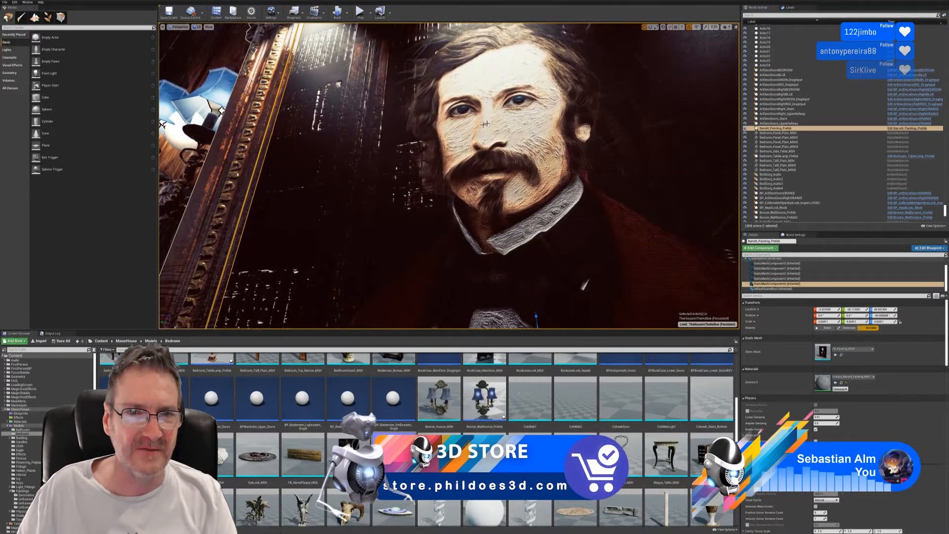
mouse_move(485, 124)
right_down()
mouse_move(435, 171)
mouse_move(479, 159)
mouse_move(472, 146)
mouse_move(463, 158)
mouse_move(478, 167)
mouse_move(468, 132)
mouse_move(479, 146)
mouse_move(467, 146)
mouse_move(464, 128)
mouse_move(447, 141)
mouse_move(463, 151)
mouse_move(447, 147)
mouse_move(250, 44)
right_up()
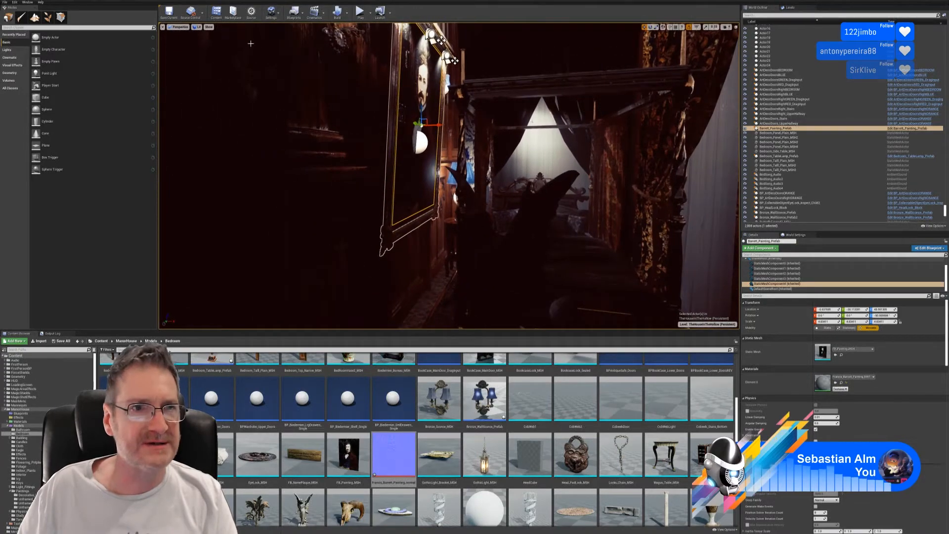
Clear the selection, set the viewport to Unlit, and save the work
key(Escape)
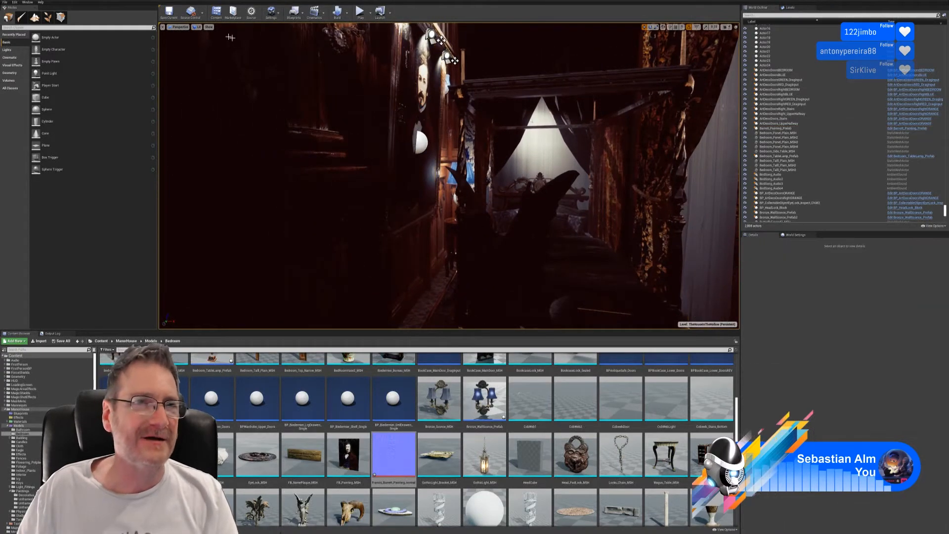
click(196, 27)
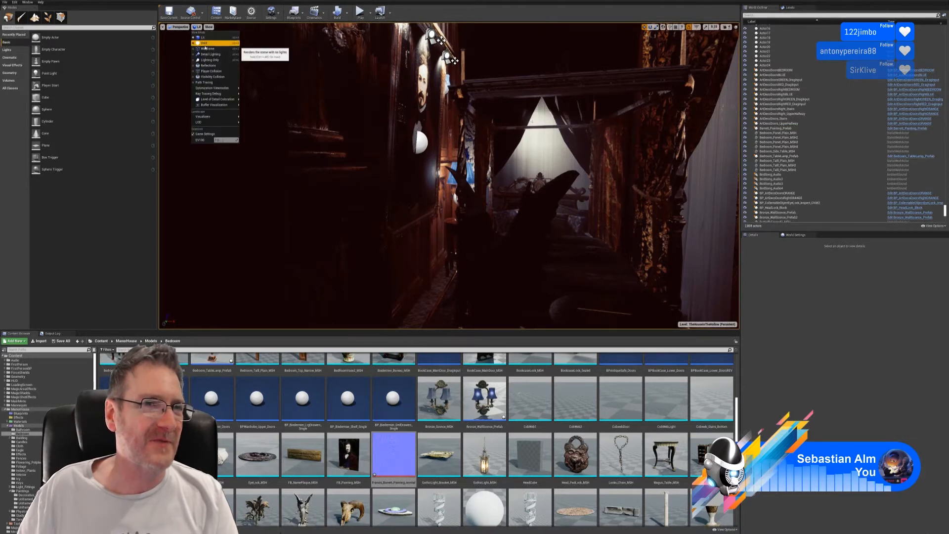
click(208, 43)
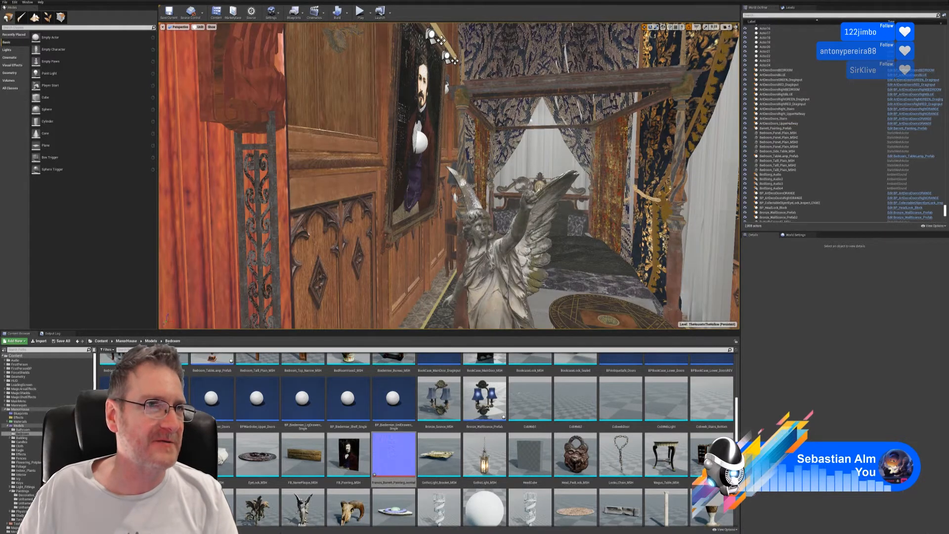
click(4, 3)
click(15, 45)
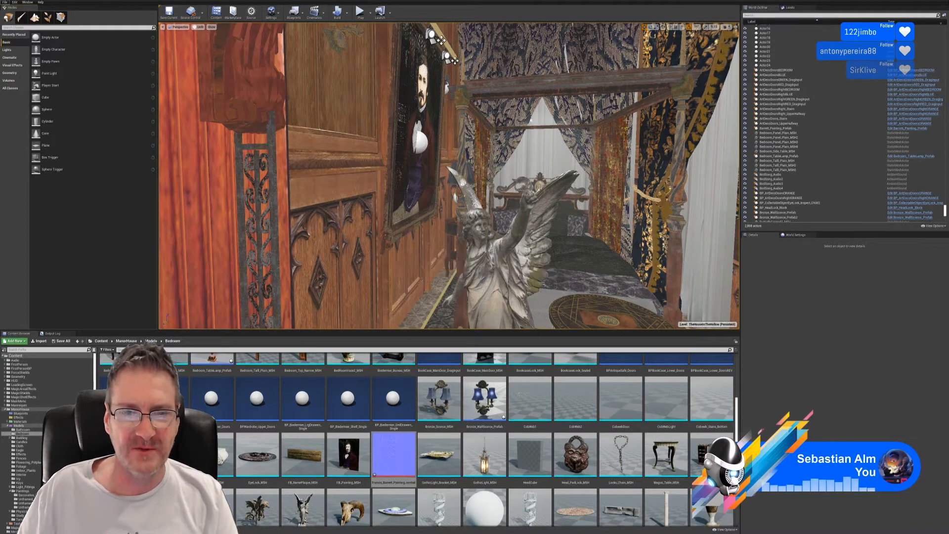
Close Knald and return to Unreal Editor
click(921, 0)
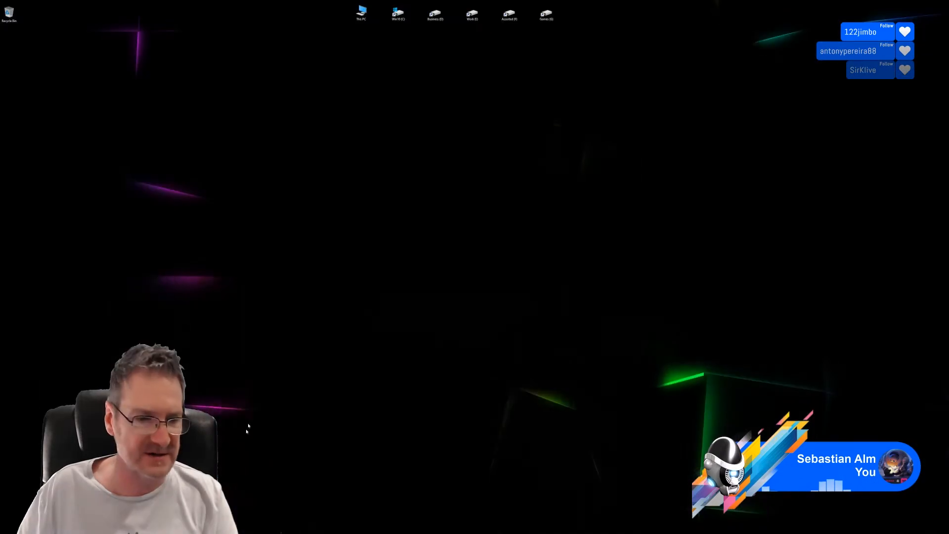
click(248, 533)
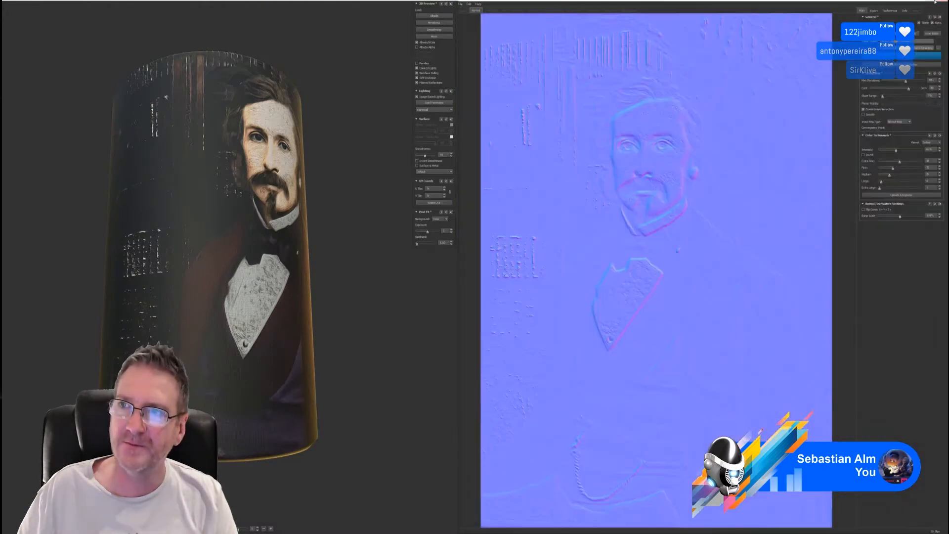
click(945, 2)
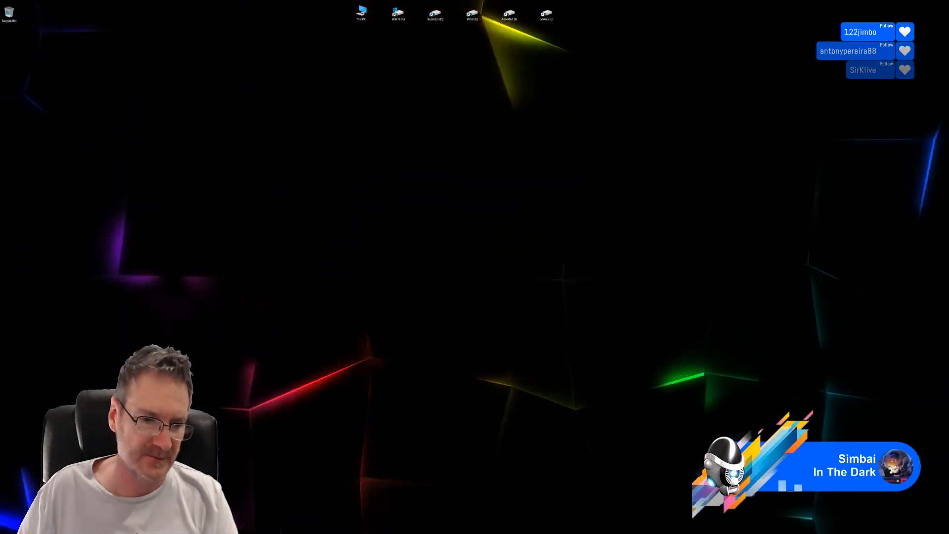
key(alt+Tab)
Duplicate the two single-candle lights standing on the tiled floor beside the flower urn
mouse_move(449, 176)
right_down()
mouse_move(500, 198)
mouse_move(546, 196)
mouse_move(460, 184)
right_up()
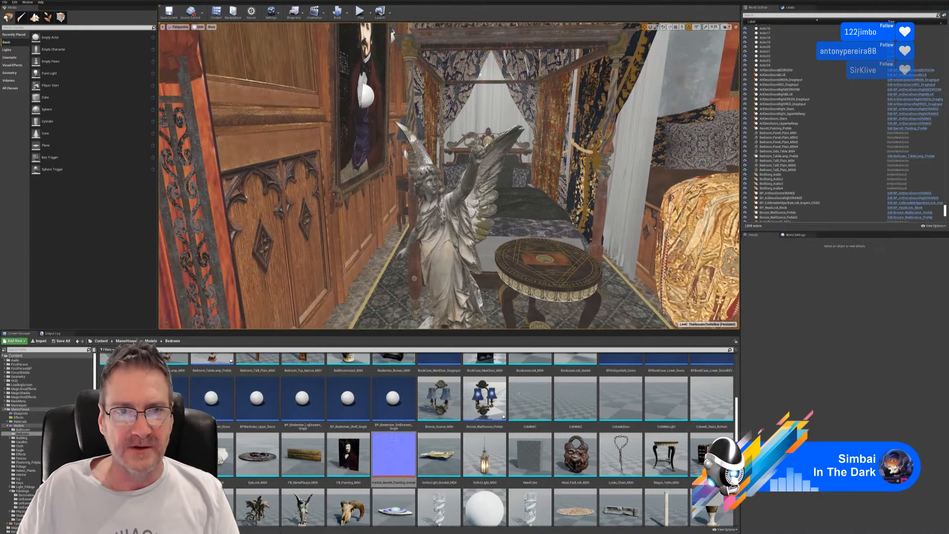
mouse_move(412, 263)
right_down()
mouse_move(428, 257)
mouse_move(411, 262)
right_up()
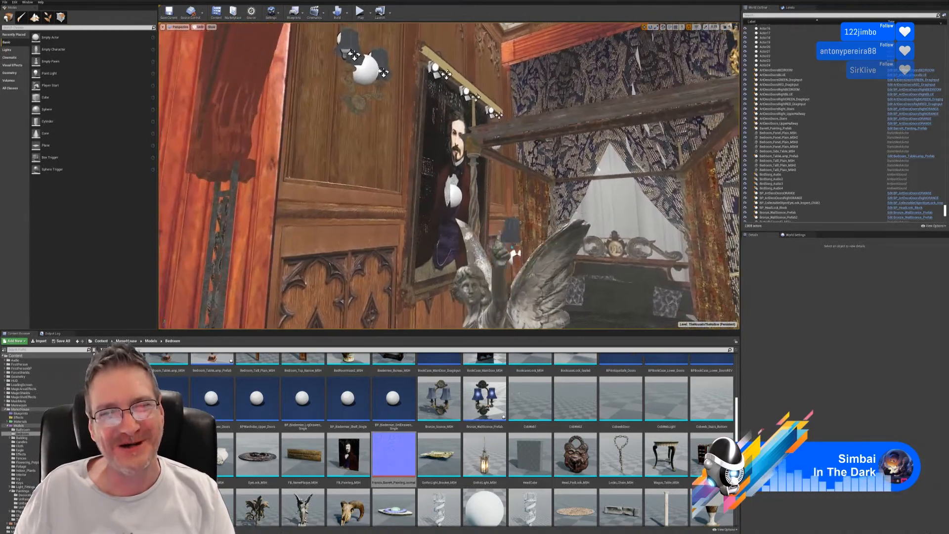
key(w)
right_drag(449, 176, 405, 173)
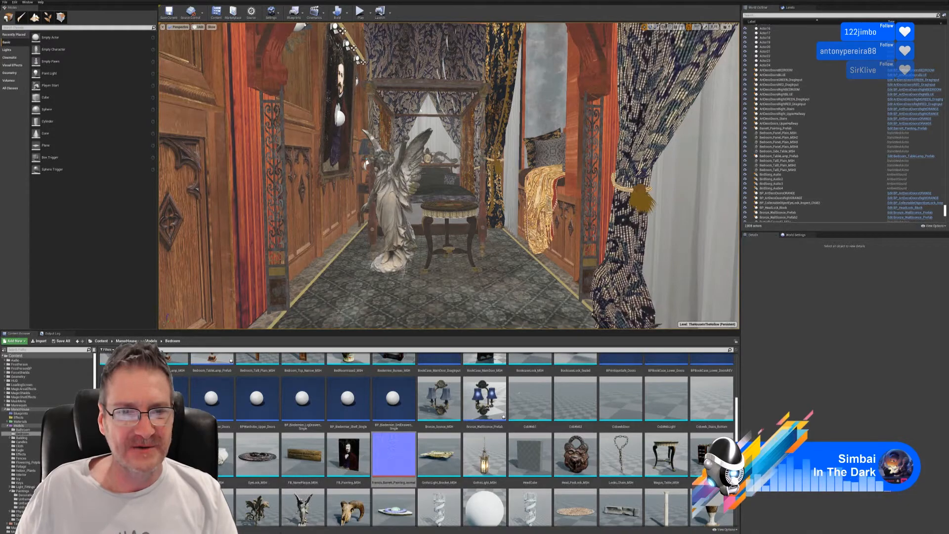
right_drag(449, 176, 526, 161)
click(485, 157)
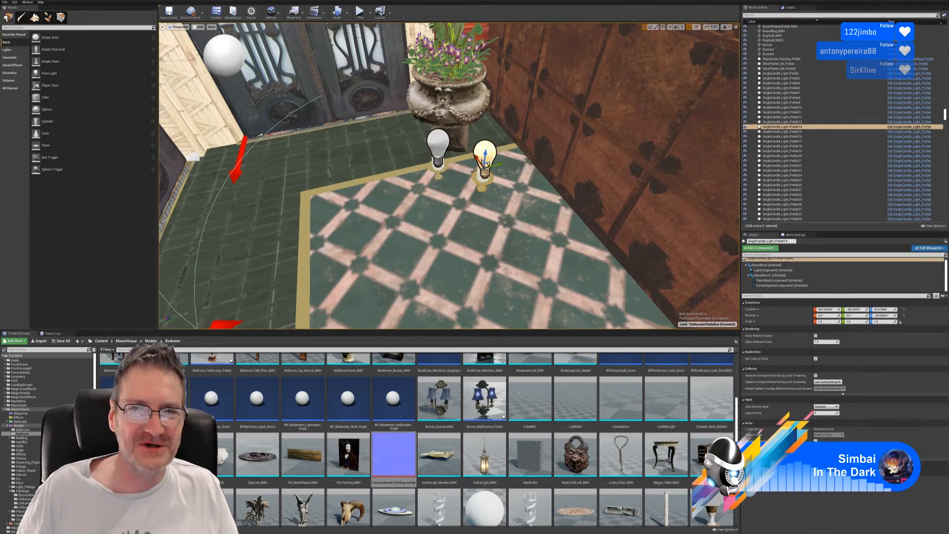
ctrl+click(438, 148)
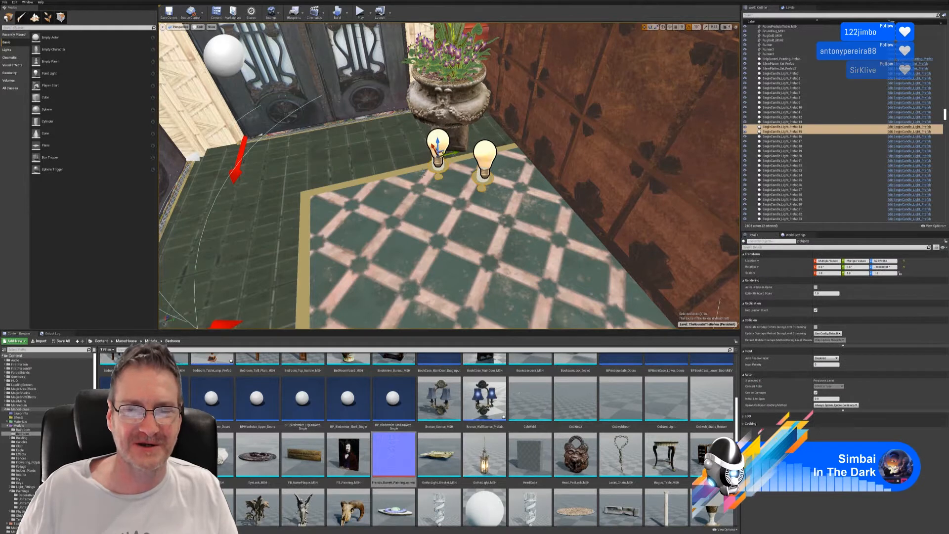
right_click(442, 137)
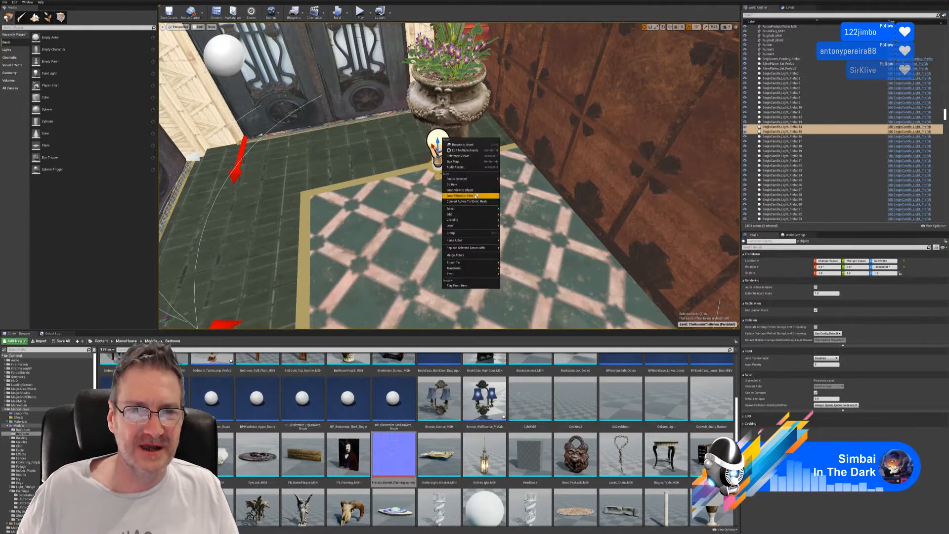
mouse_move(458, 214)
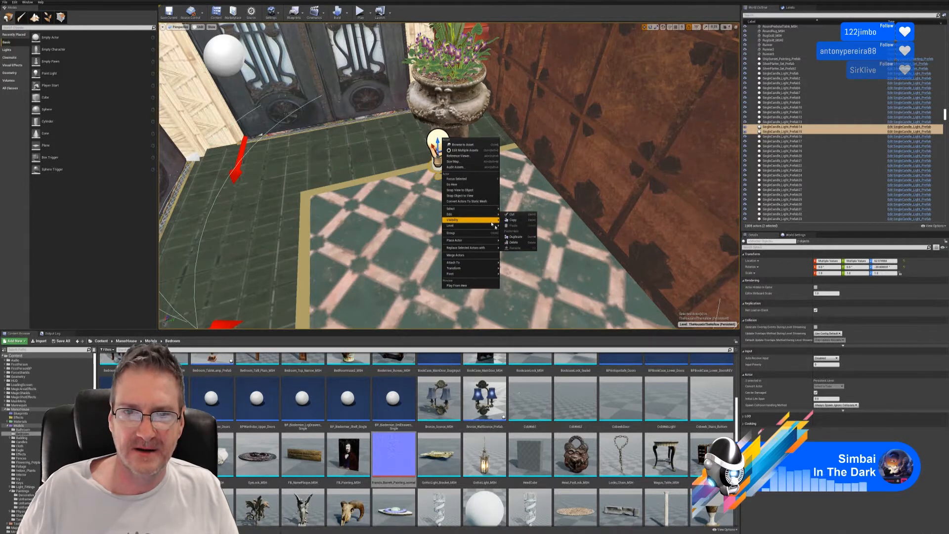
click(514, 237)
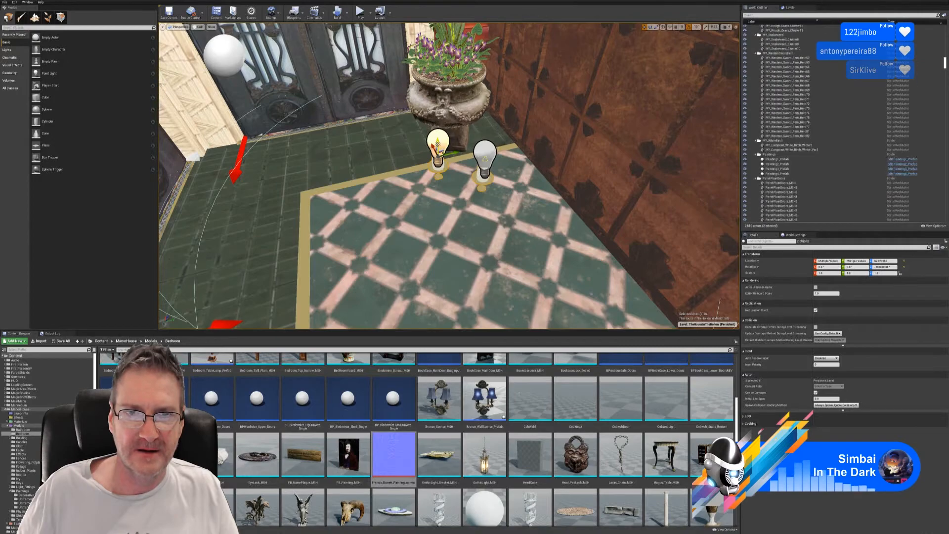
Raise the two duplicated candle lights up through the house to the bedroom's floor level
drag(437, 145, 437, 58)
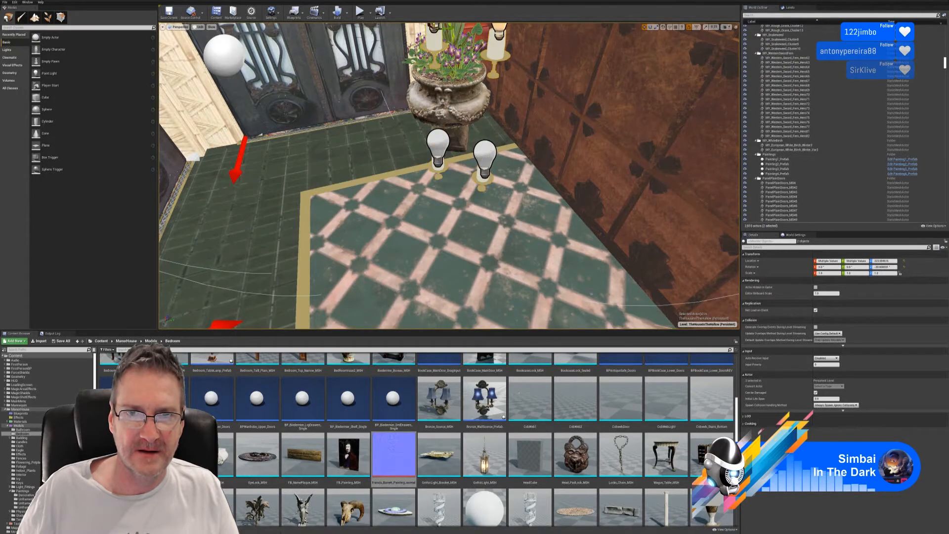
mouse_move(437, 59)
right_down()
mouse_move(474, 66)
mouse_move(445, 44)
right_up()
key(f)
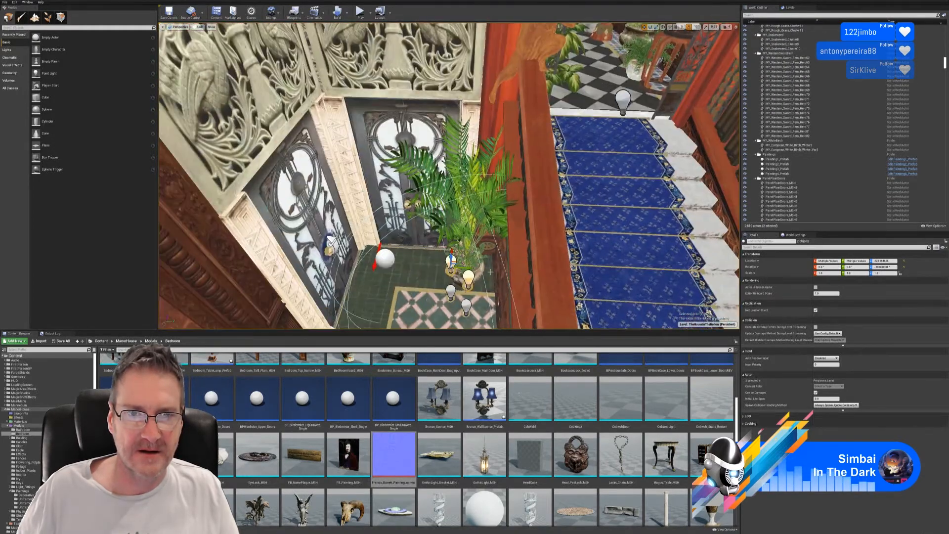
drag(451, 253, 447, 30)
right_drag(448, 30, 442, 50)
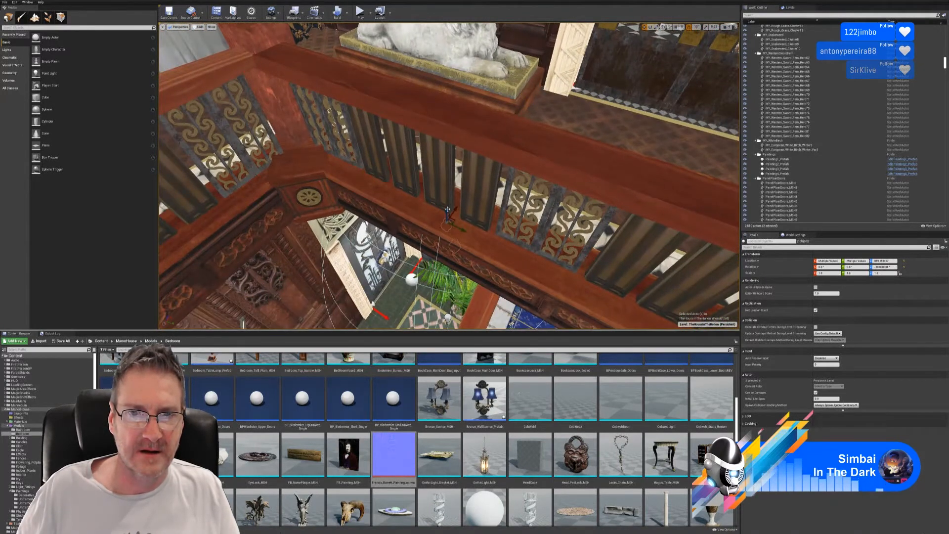
drag(455, 201, 460, 120)
mouse_move(459, 120)
right_down()
mouse_move(482, 101)
mouse_move(477, 141)
mouse_move(490, 153)
mouse_move(465, 124)
right_up()
drag(463, 115, 466, 79)
right_drag(479, 93, 443, 97)
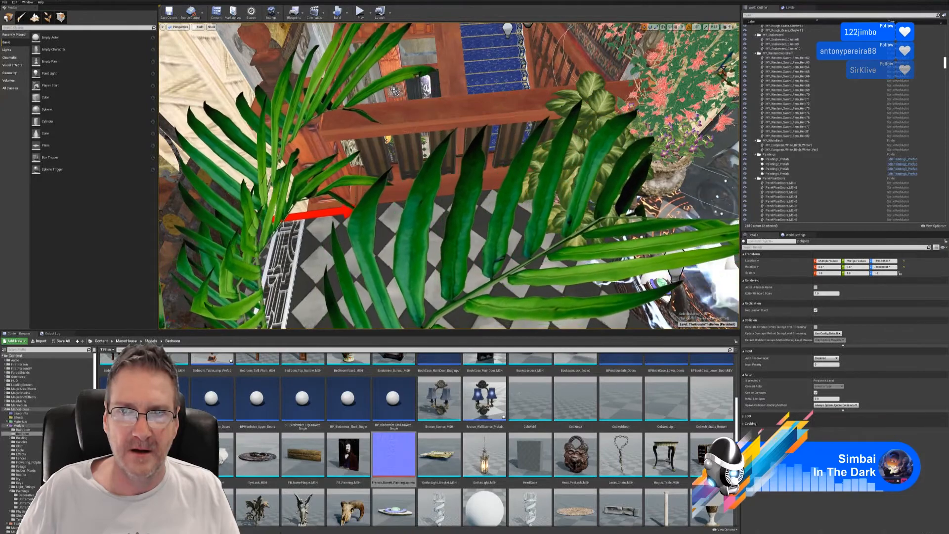
mouse_move(445, 97)
right_down()
mouse_move(440, 105)
mouse_move(448, 98)
right_up()
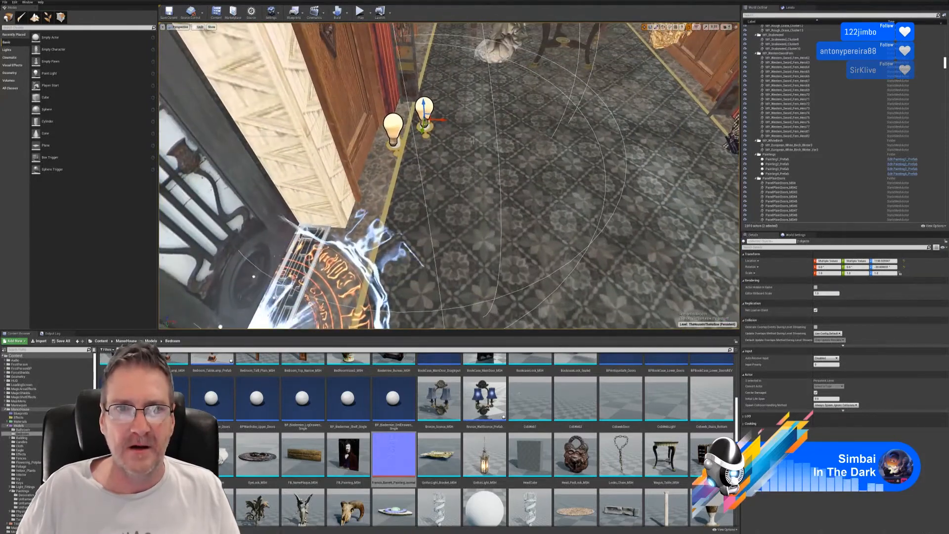
Move the duplicated candle lights across the bedroom carpet to just in front of the angel statue
drag(439, 118, 505, 122)
right_drag(507, 108, 497, 121)
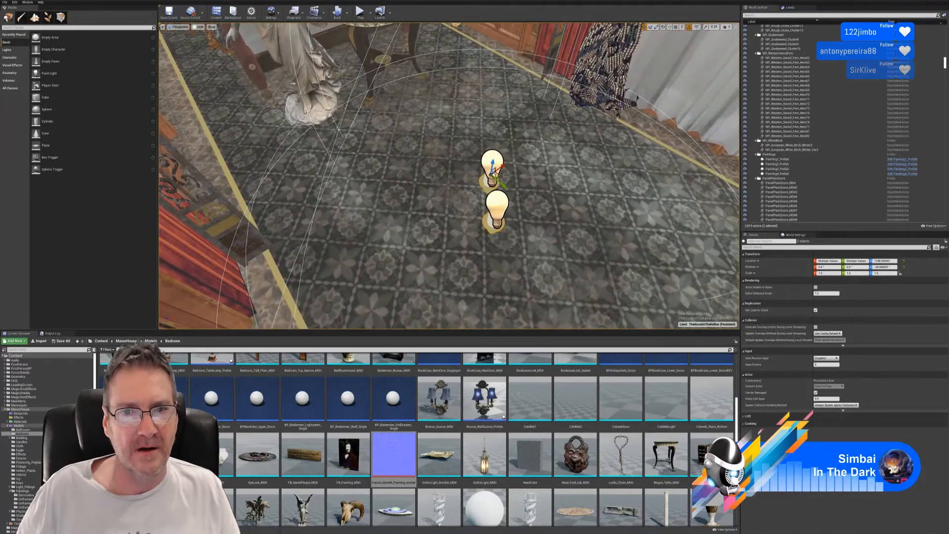
drag(502, 185, 343, 127)
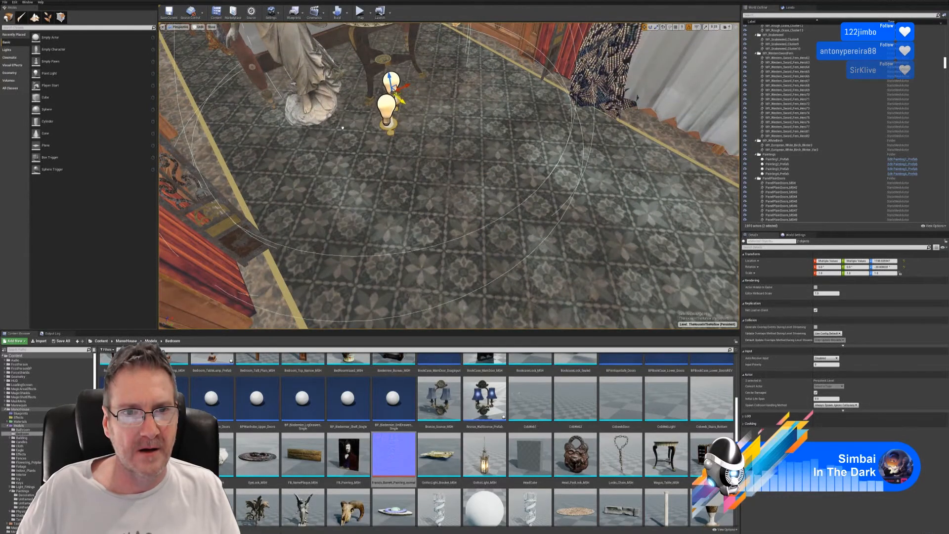
mouse_move(420, 161)
right_down()
mouse_move(396, 151)
mouse_move(421, 161)
right_up()
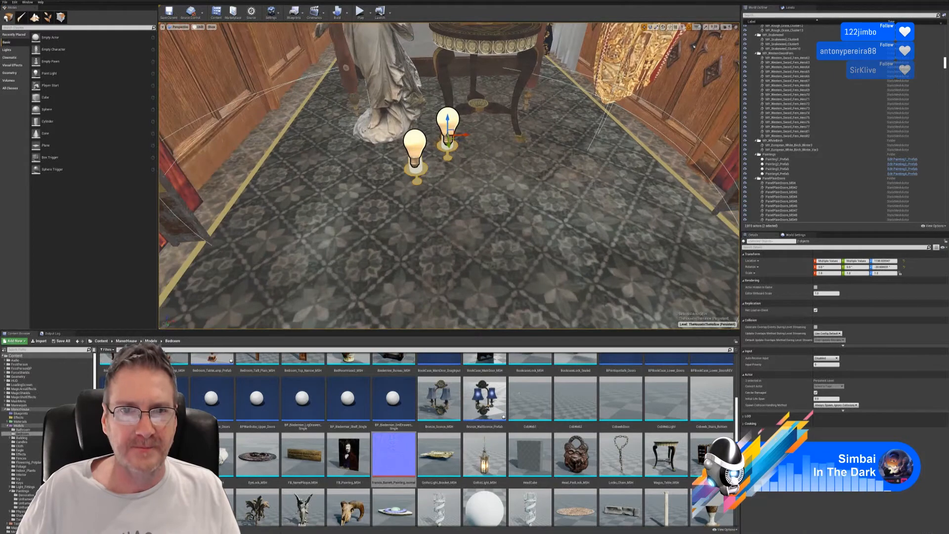
drag(465, 134, 427, 138)
right_drag(426, 139, 452, 134)
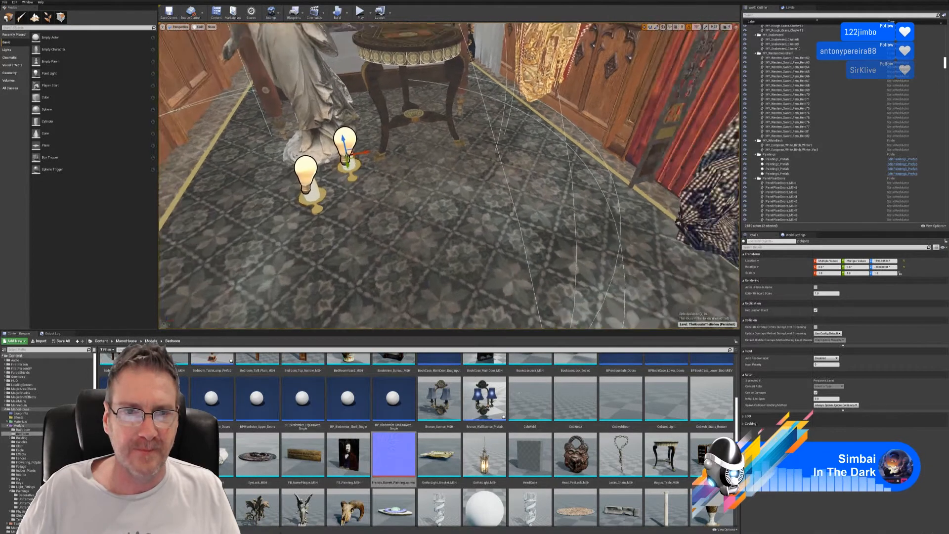
Rotate the two duplicated candle lights around the vertical axis until they stand side by side in front of the angel statue
right_drag(517, 131, 488, 131)
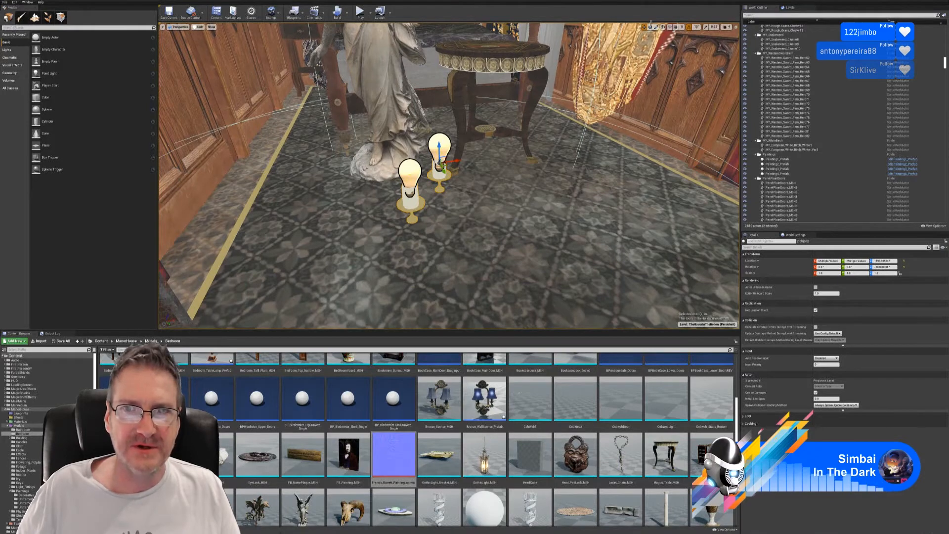
click(650, 27)
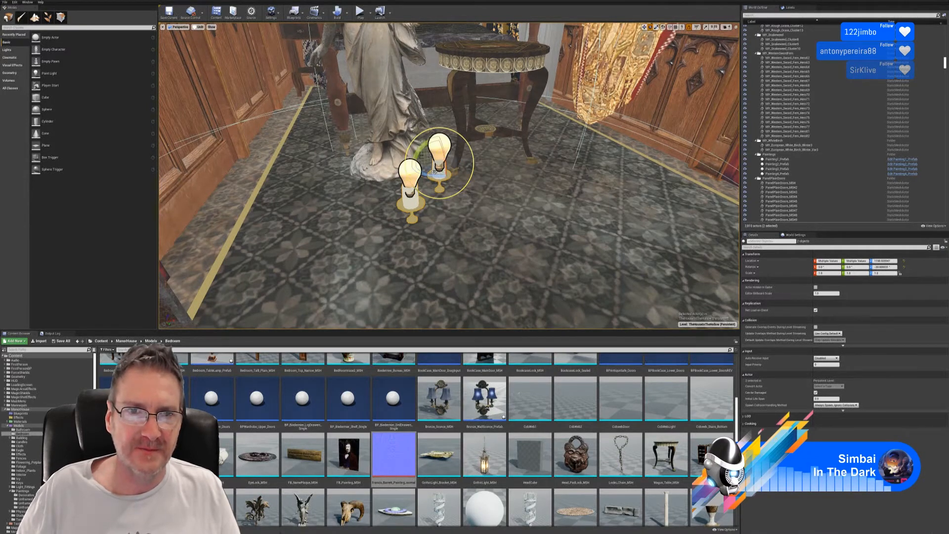
drag(432, 175, 462, 180)
click(644, 27)
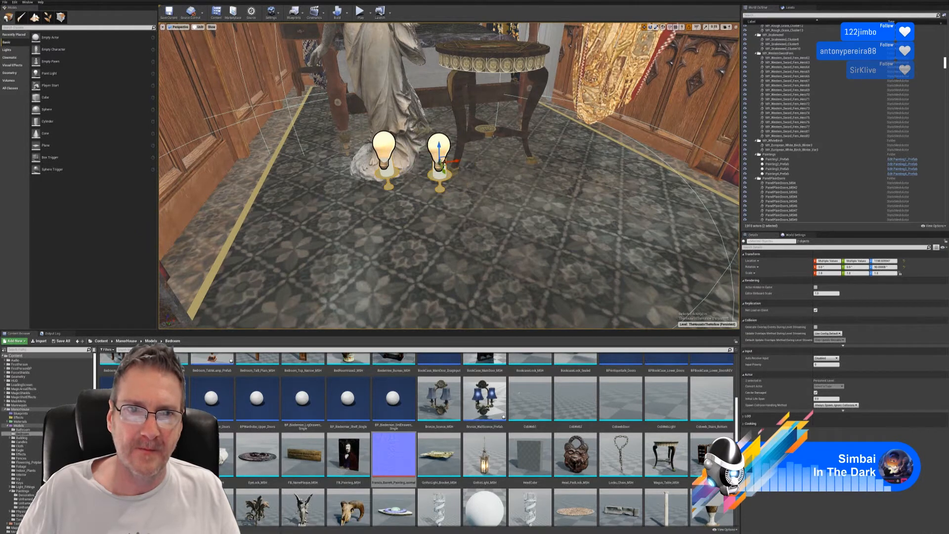
Move the pair of candle lights closer to the base of the angel statue and lower them onto the carpet
right_drag(457, 169, 534, 194)
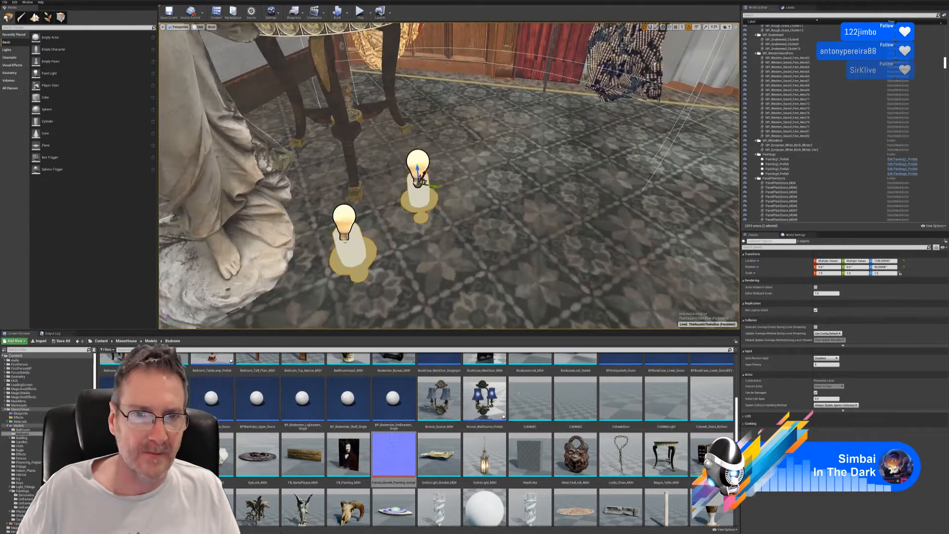
drag(434, 186, 397, 180)
right_drag(396, 180, 348, 157)
drag(461, 130, 467, 158)
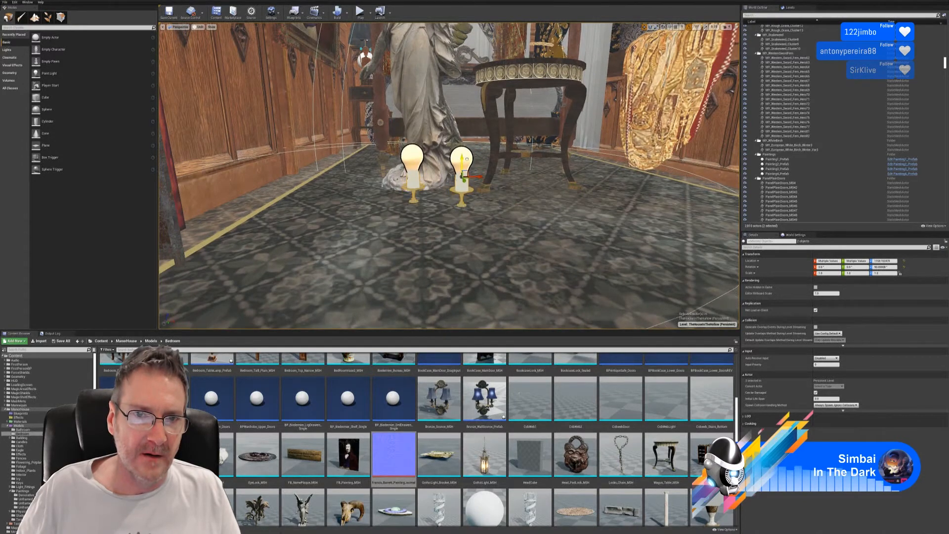
Switch the viewport to Lit shading and frame the statue with its candle lights
click(200, 26)
click(203, 37)
right_drag(268, 75, 268, 36)
key(s)
key(w)
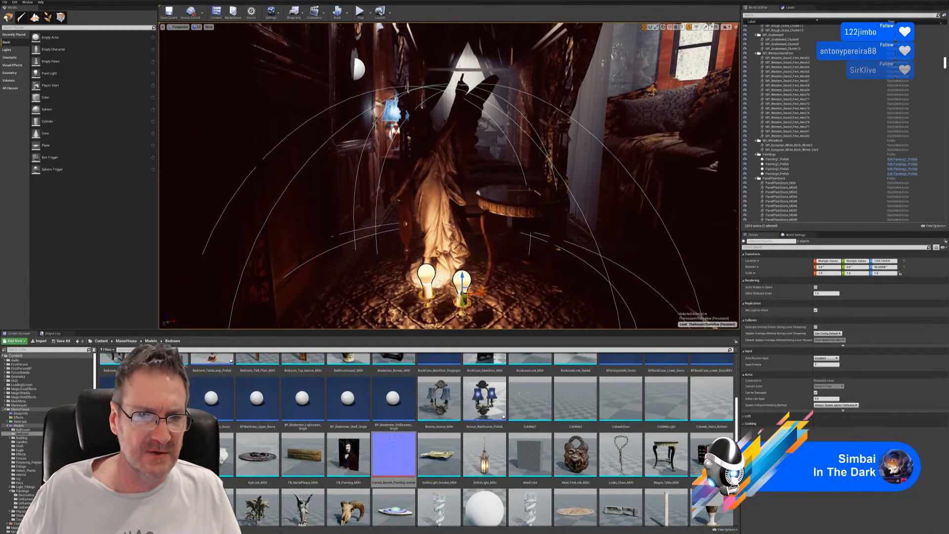
Select only the candle light nearer the round table and lift it from the carpet to just above tabletop height
click(467, 281)
drag(462, 279, 505, 164)
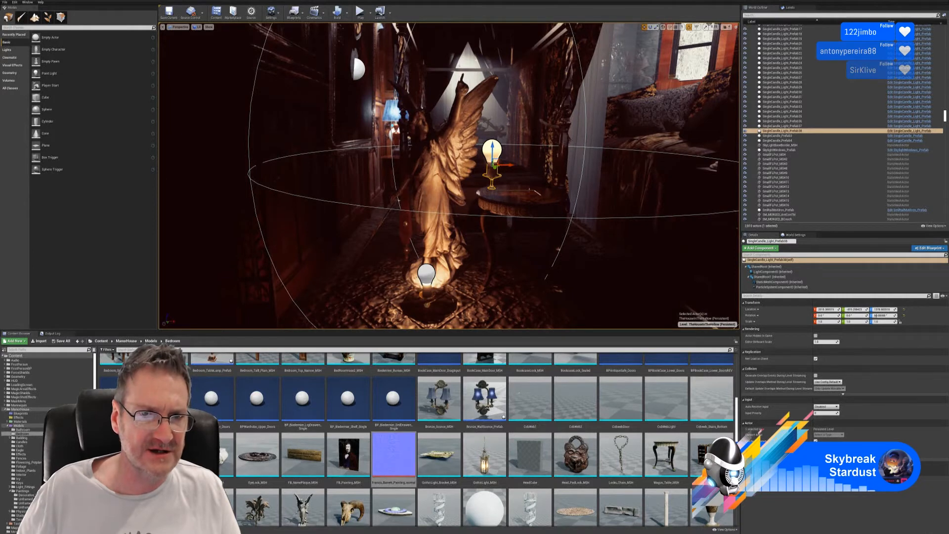
right_drag(433, 165, 424, 165)
key(d)
drag(424, 166, 428, 133)
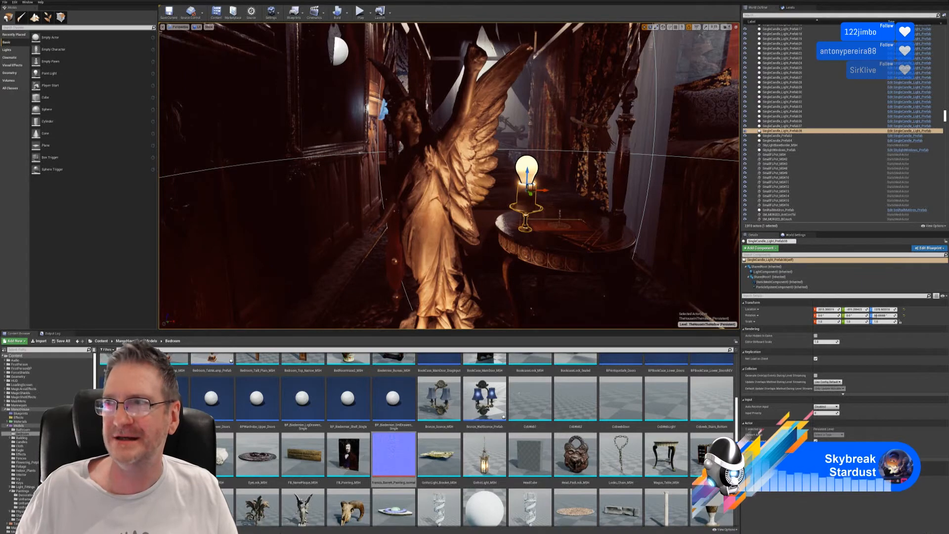
Shift the raised candle light over the round table and lower it onto the tabletop near the statue's wing
right_drag(449, 175, 425, 153)
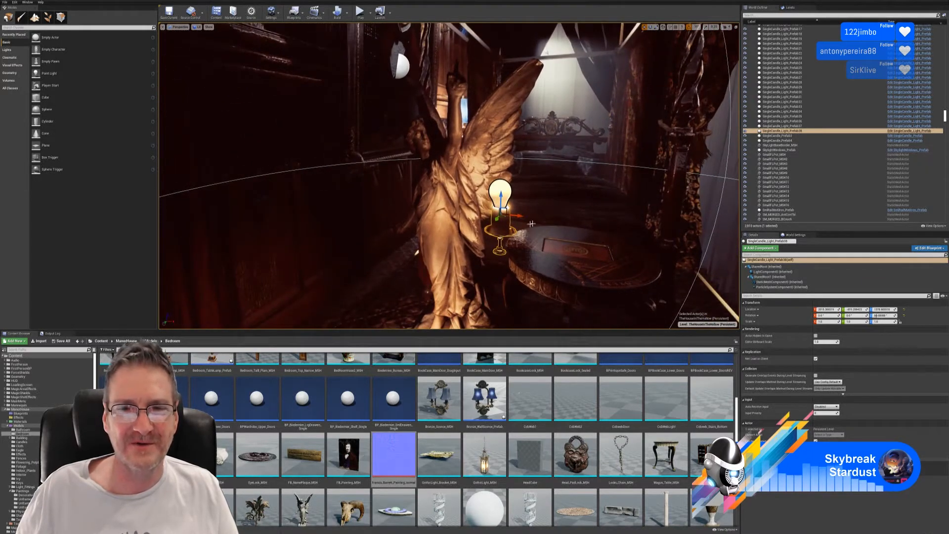
mouse_move(520, 215)
mouse_down()
mouse_move(545, 220)
mouse_move(526, 217)
mouse_up()
right_drag(550, 279, 547, 235)
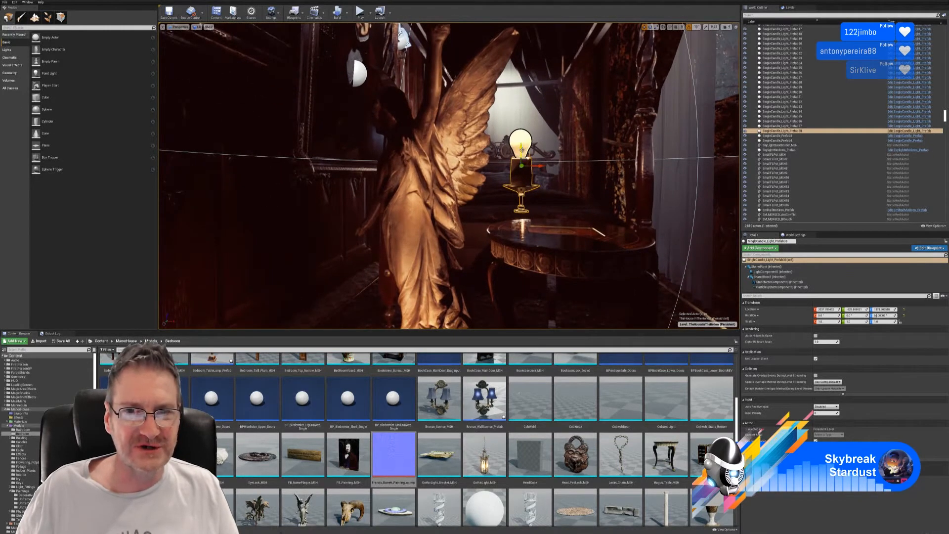
drag(522, 149, 517, 184)
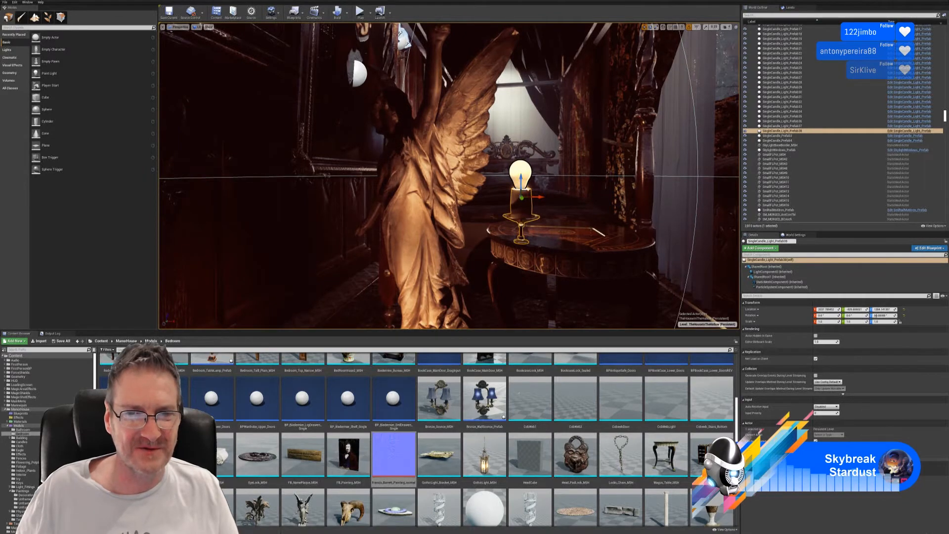
mouse_move(517, 184)
right_down()
mouse_move(499, 210)
mouse_move(514, 201)
right_up()
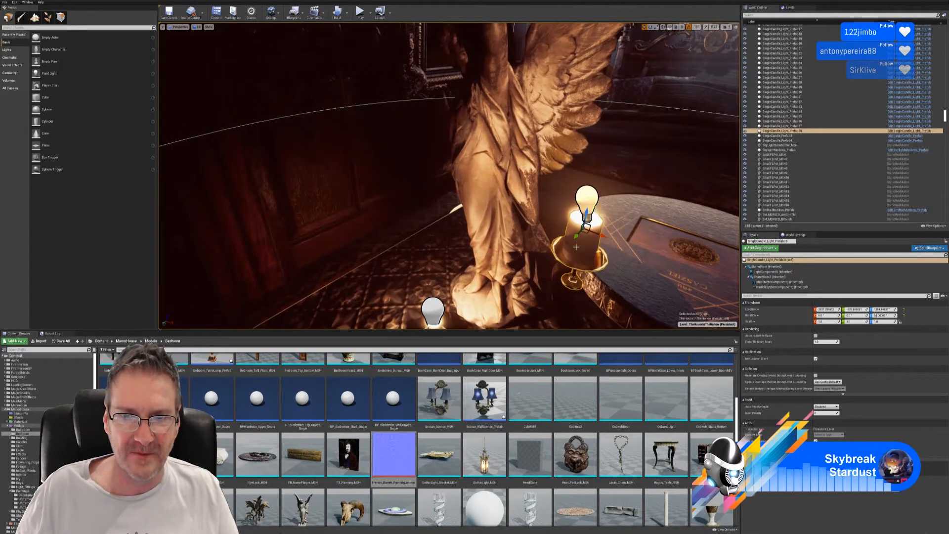
drag(576, 237, 607, 193)
right_drag(615, 255, 650, 237)
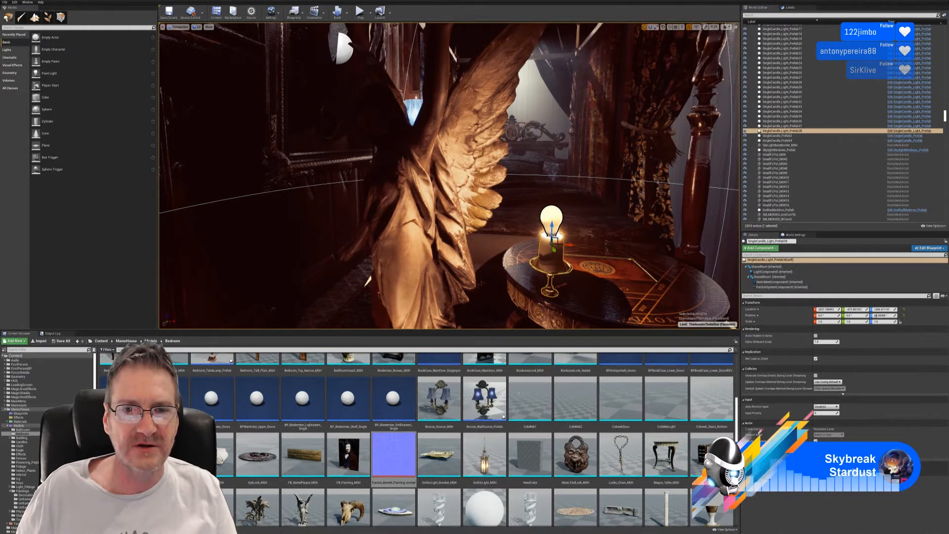
Examine the candlelight on the statue and bed canopy, and undo the stray move of the table's candle light
right_drag(448, 176, 450, 111)
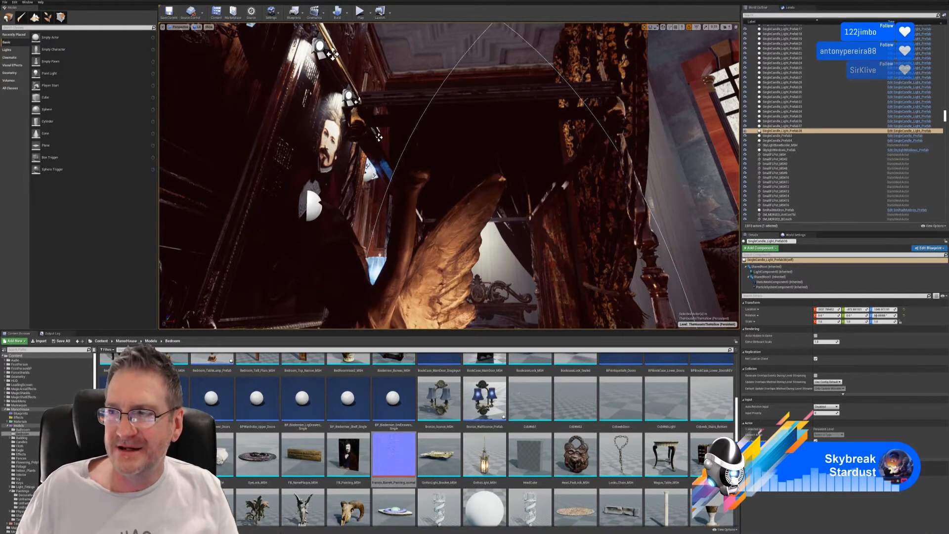
right_drag(527, 230, 502, 316)
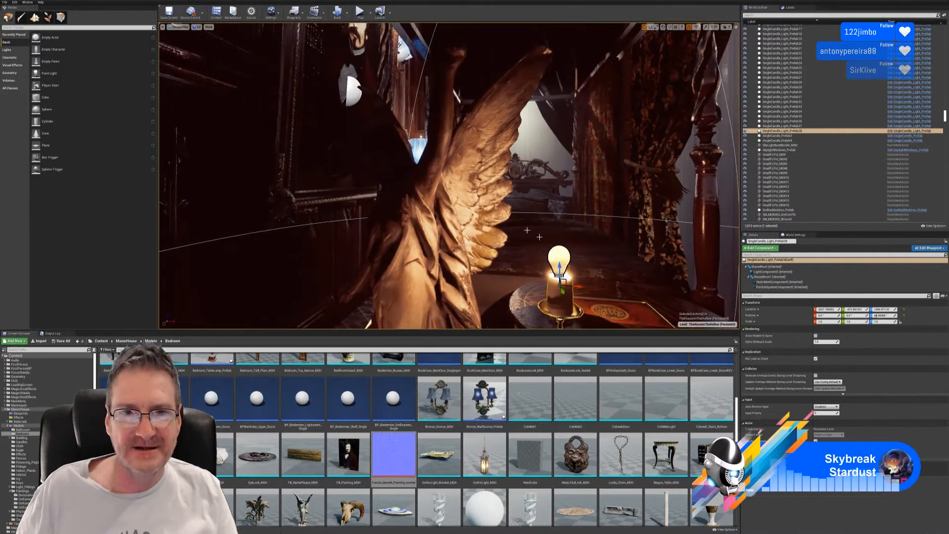
right_drag(437, 189, 404, 221)
right_drag(671, 105, 668, 119)
key(s)
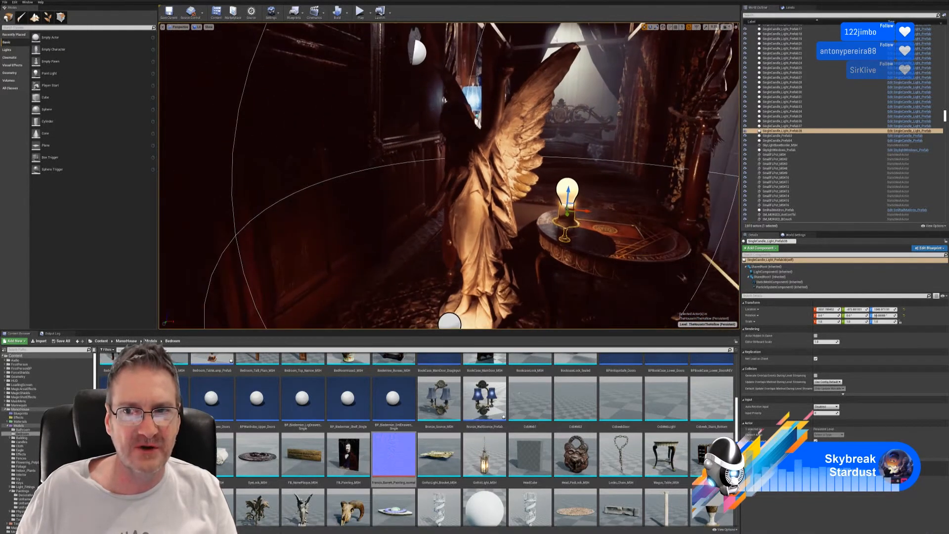
right_drag(684, 278, 621, 303)
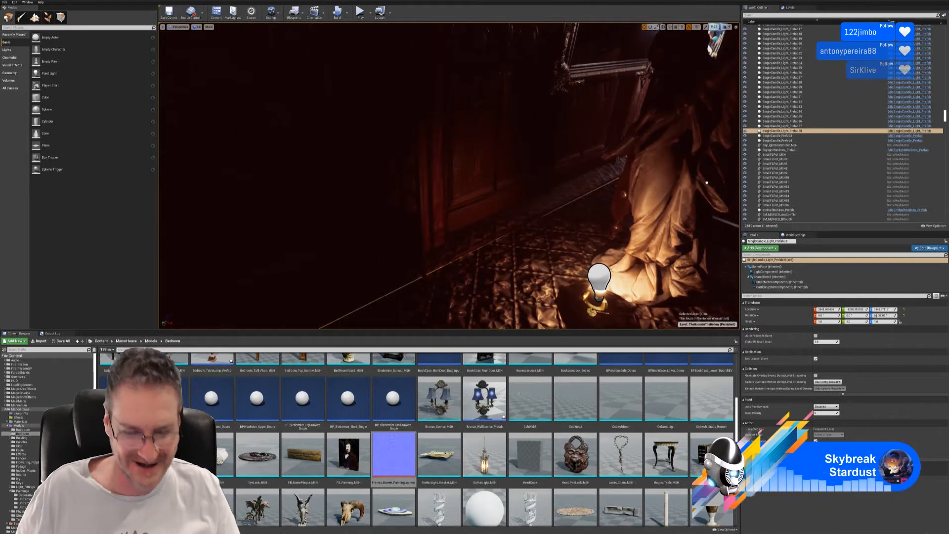
key(ctrl+z)
right_drag(559, 227, 532, 235)
key(s)
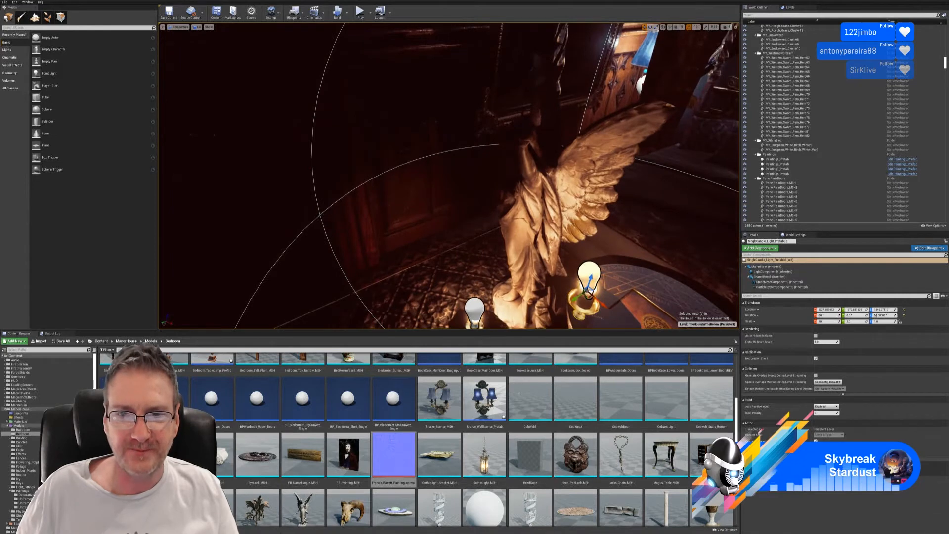
Nudge the table's candle light toward the back edge of the tabletop, keeping it beside the statue's wing
drag(577, 298, 612, 283)
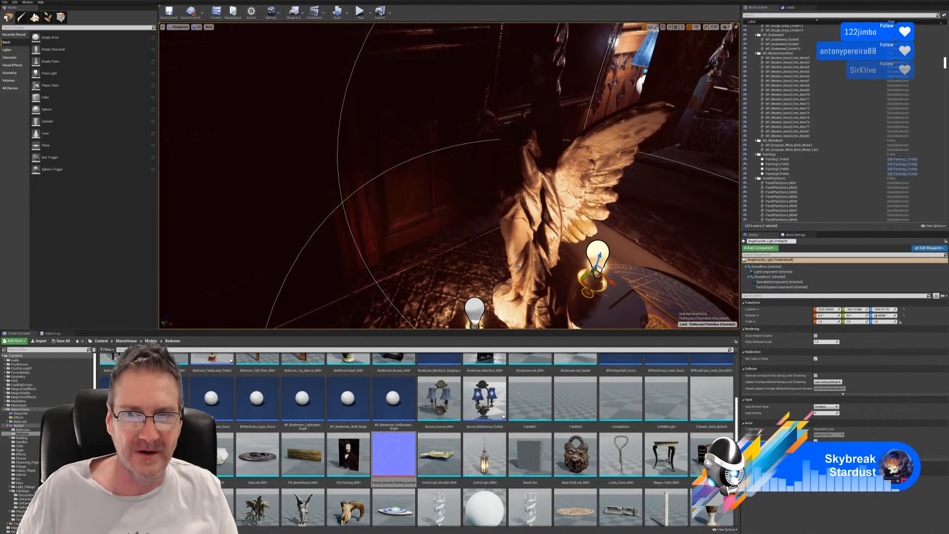
mouse_move(518, 267)
right_down()
mouse_move(494, 237)
mouse_move(445, 243)
mouse_move(524, 230)
mouse_move(489, 257)
mouse_move(529, 281)
mouse_move(504, 254)
mouse_move(516, 243)
mouse_move(479, 255)
mouse_move(519, 256)
right_up()
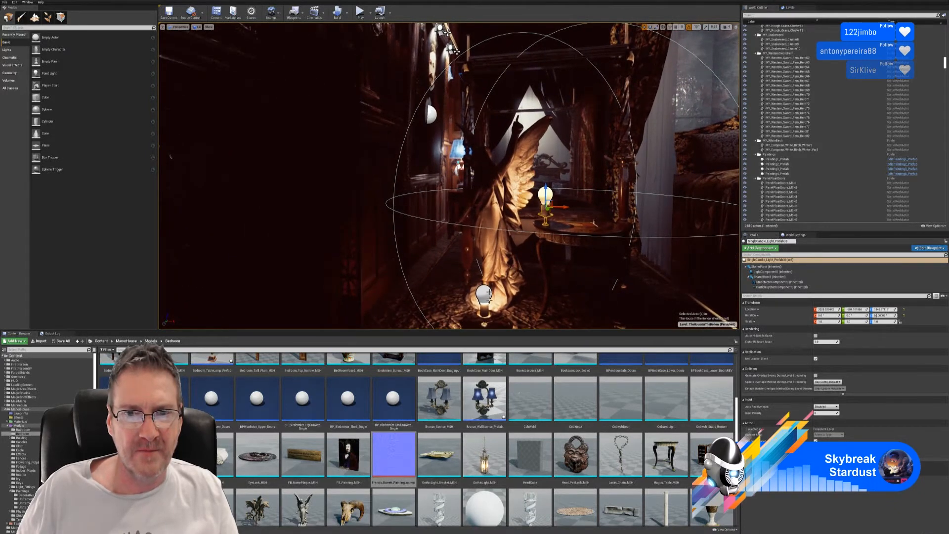
right_drag(576, 244, 515, 282)
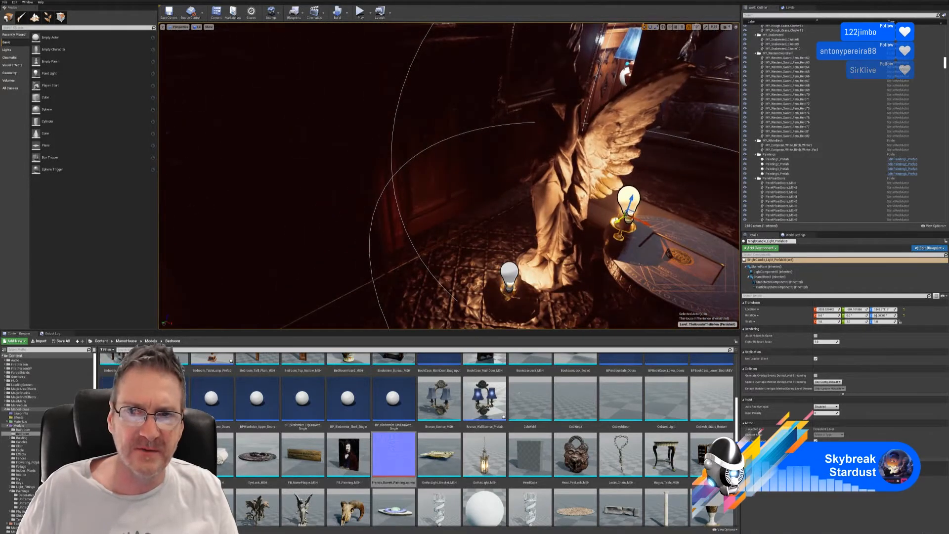
mouse_move(616, 220)
mouse_down()
mouse_move(633, 211)
mouse_move(563, 259)
mouse_move(618, 218)
mouse_move(625, 222)
mouse_move(614, 233)
mouse_up()
right_drag(512, 247, 611, 231)
right_drag(524, 223, 468, 271)
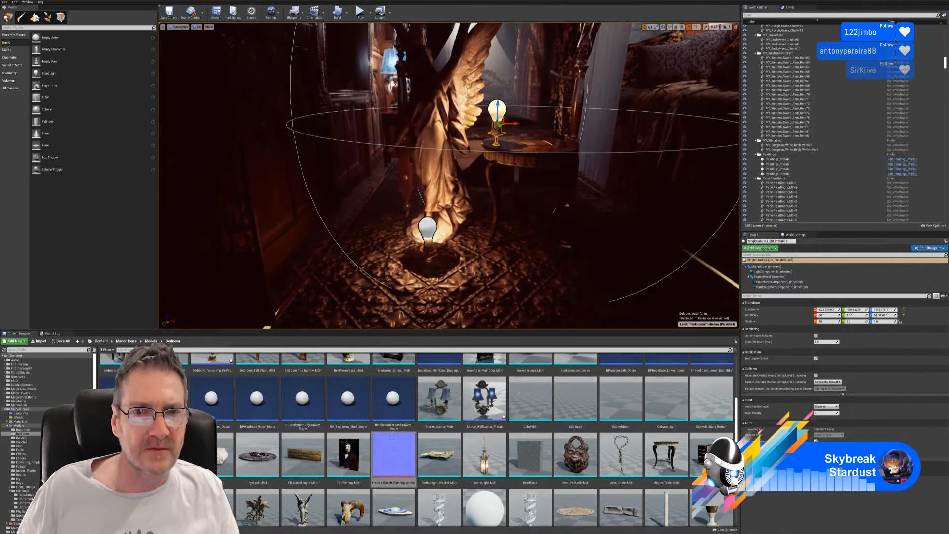
Move the remaining floor candle light across the carpet to the side of the statue's feet away from the table
click(429, 236)
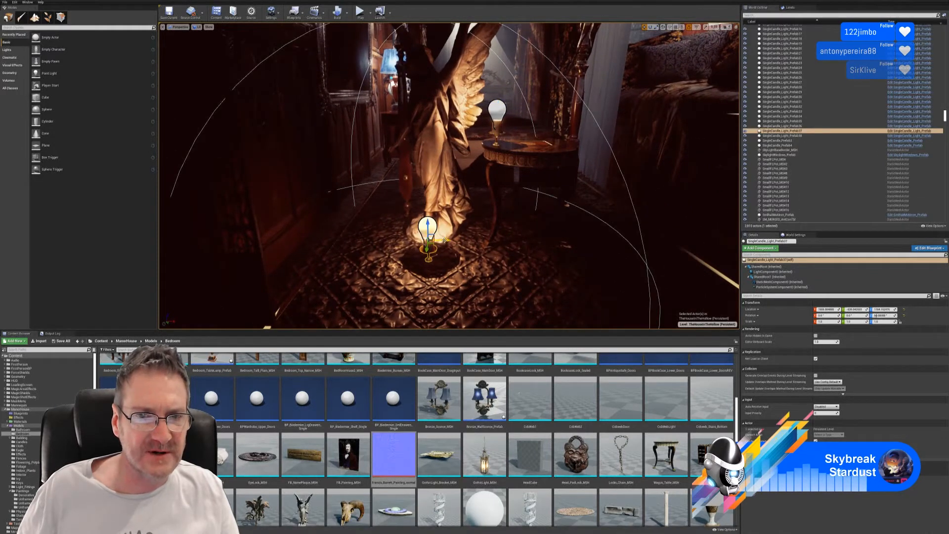
drag(444, 240, 401, 226)
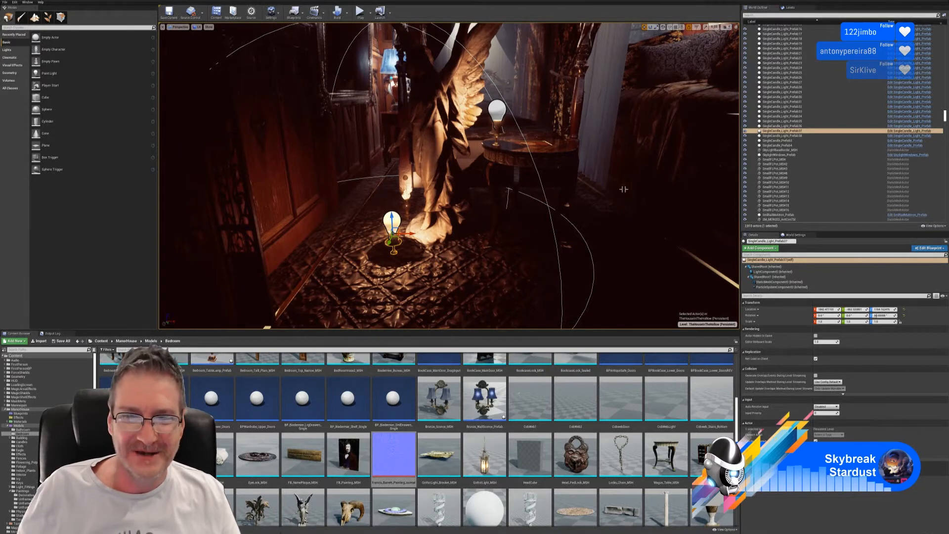
right_drag(626, 188, 584, 177)
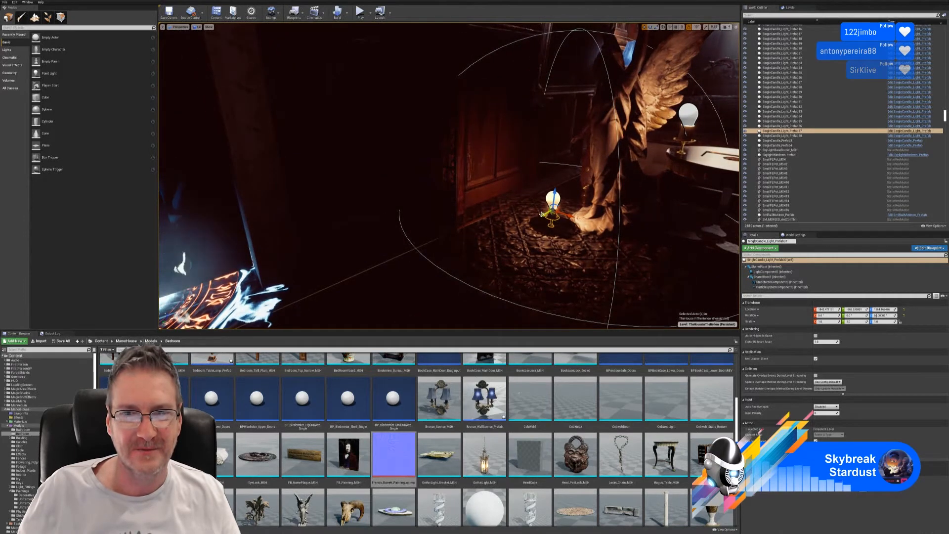
mouse_move(542, 214)
mouse_down()
mouse_move(559, 206)
mouse_move(536, 219)
mouse_move(560, 208)
mouse_move(543, 215)
mouse_up()
right_drag(543, 214, 621, 259)
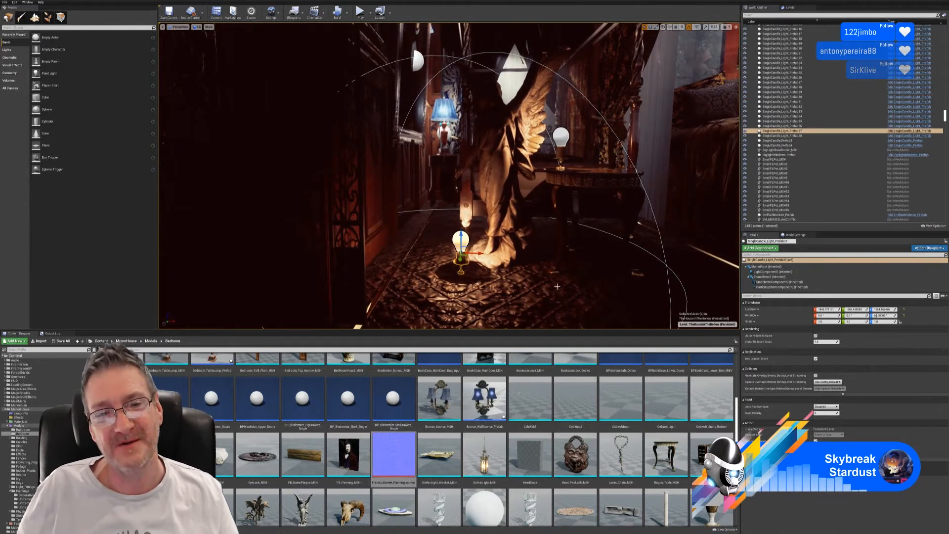
Try raising the floor candle light to about tabletop height and shifting it beside the statue's body
right_drag(554, 284, 575, 282)
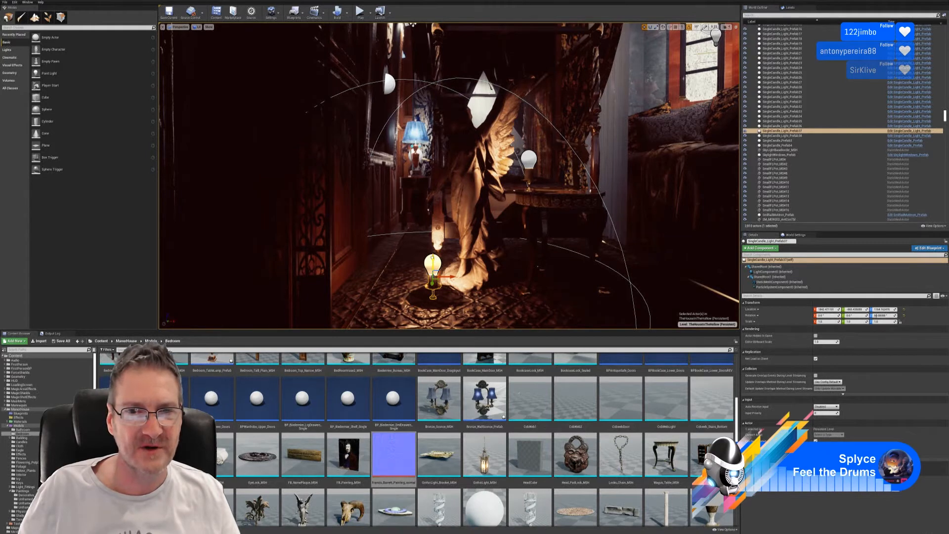
drag(433, 258, 434, 171)
mouse_move(433, 149)
mouse_down()
mouse_move(433, 166)
mouse_move(433, 157)
mouse_up()
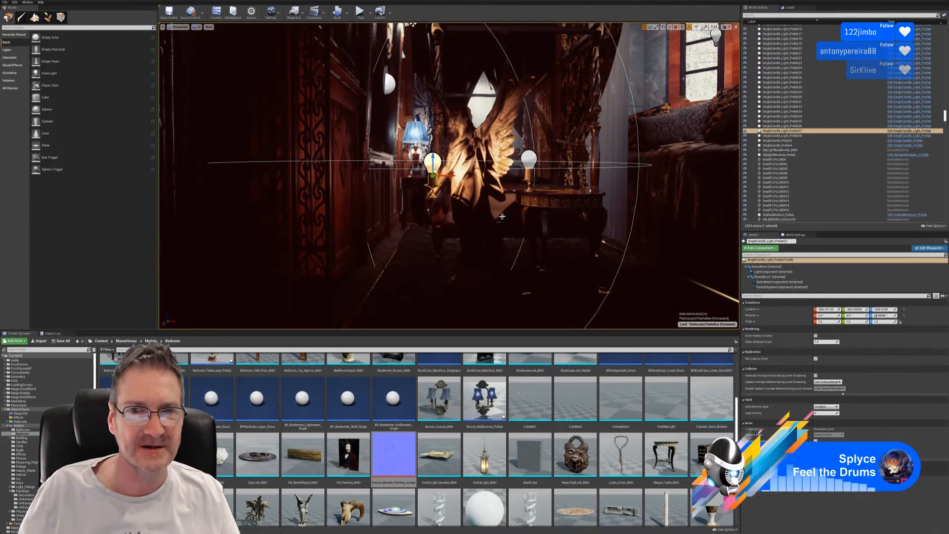
mouse_move(503, 217)
right_down()
mouse_move(481, 232)
mouse_move(495, 266)
mouse_move(503, 220)
right_up()
key(e)
key(w)
key(a)
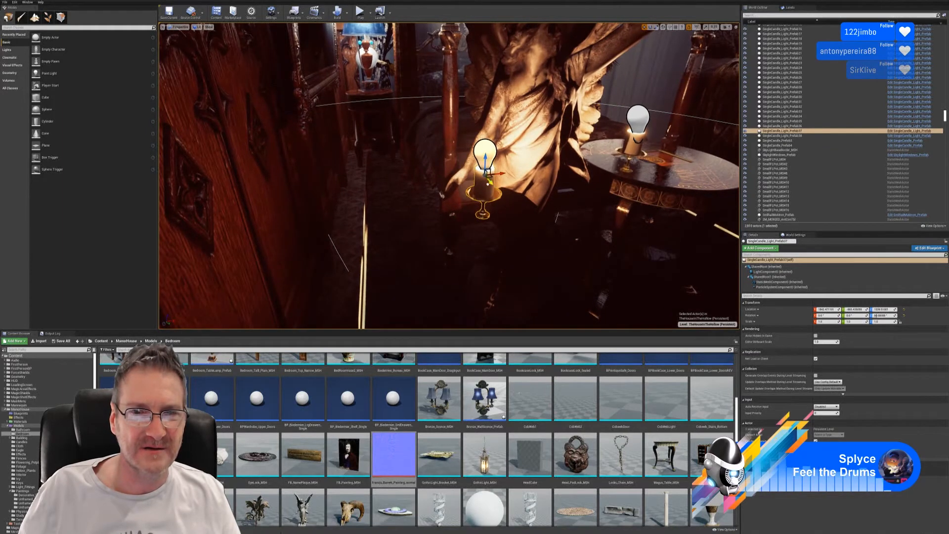
drag(489, 182, 481, 172)
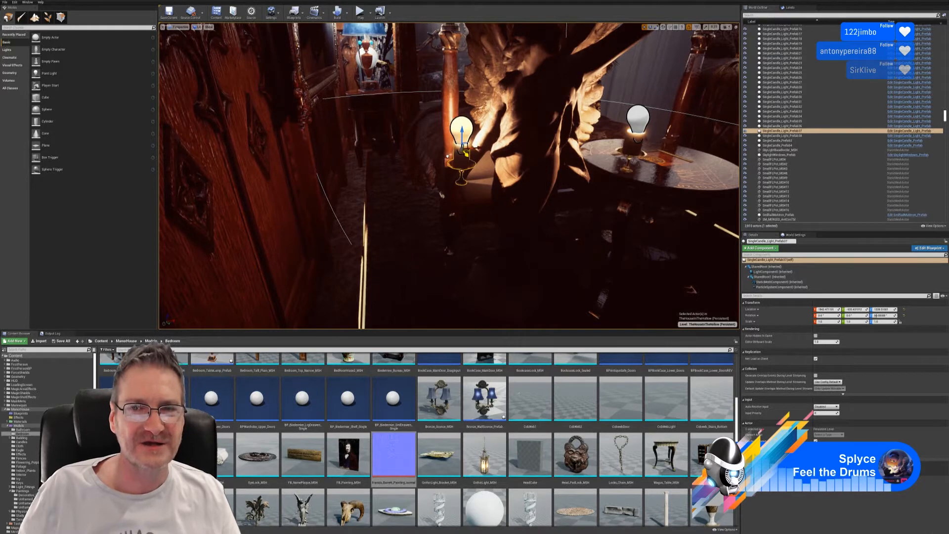
key(a)
mouse_move(483, 203)
right_down()
mouse_move(638, 218)
mouse_move(598, 218)
mouse_move(616, 225)
mouse_move(491, 213)
right_up()
key(s)
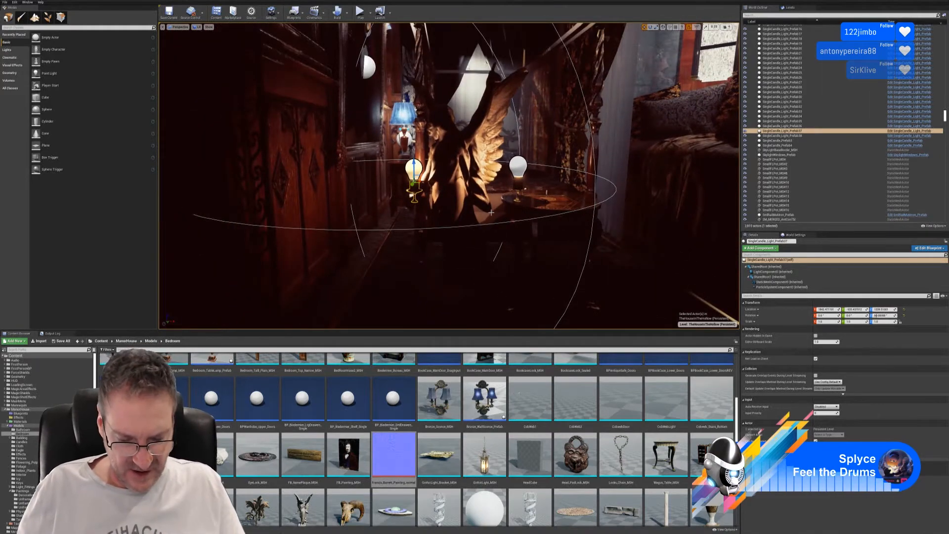
Undo the moves of the raised candle light, back to its spot on the carpet beside the statue's feet
key(ctrl+z)
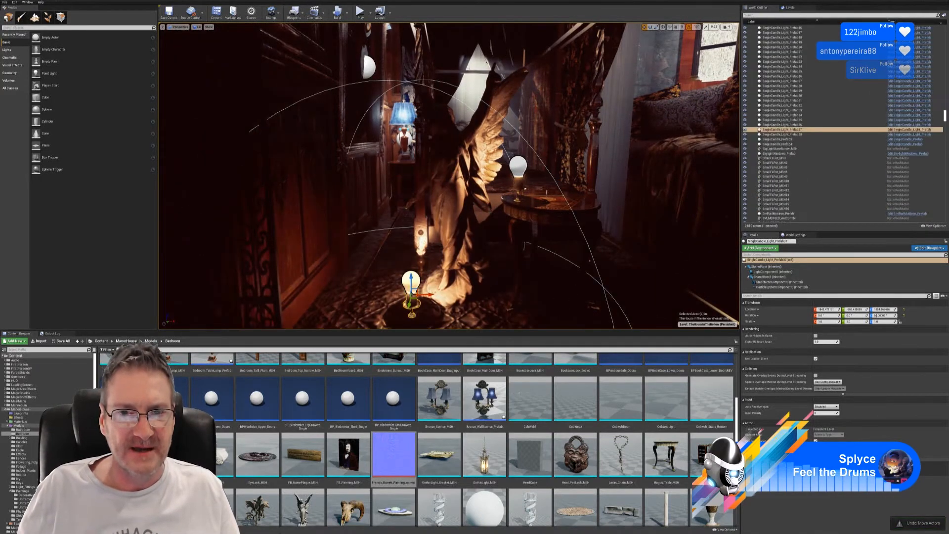
key(s)
mouse_move(469, 210)
right_down()
mouse_move(511, 210)
mouse_move(468, 210)
right_up()
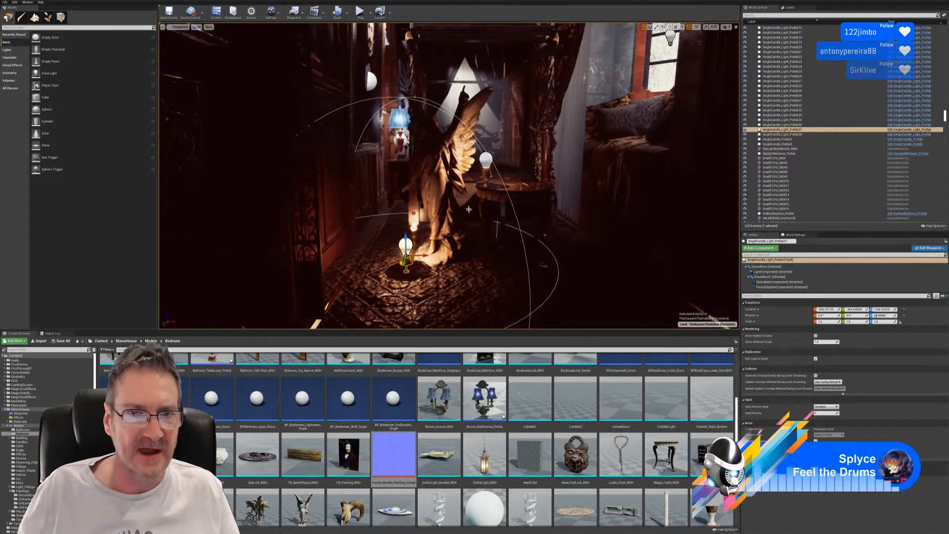
Nudge the floor candle slightly across the carpet beside the angel statue's base
key(w)
right_drag(416, 145, 395, 126)
right_drag(447, 262, 455, 262)
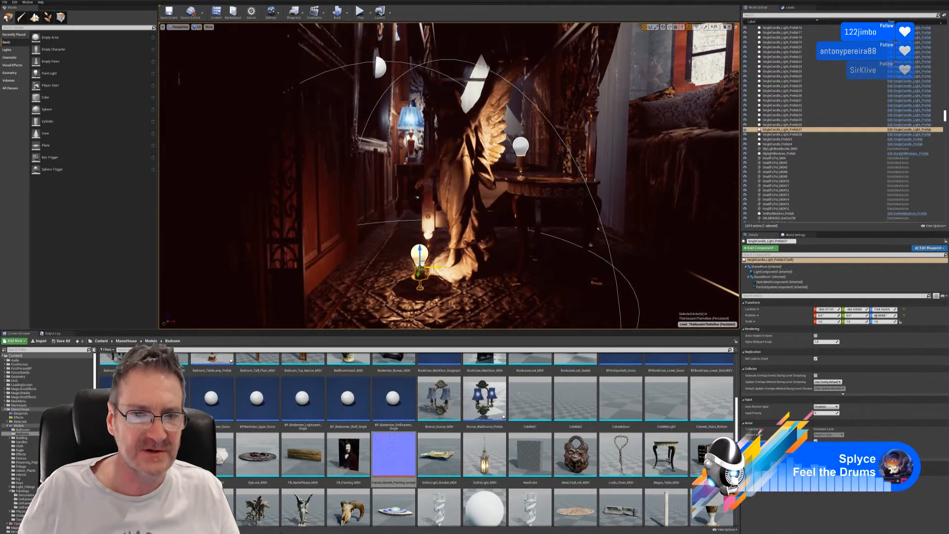
drag(433, 268, 435, 233)
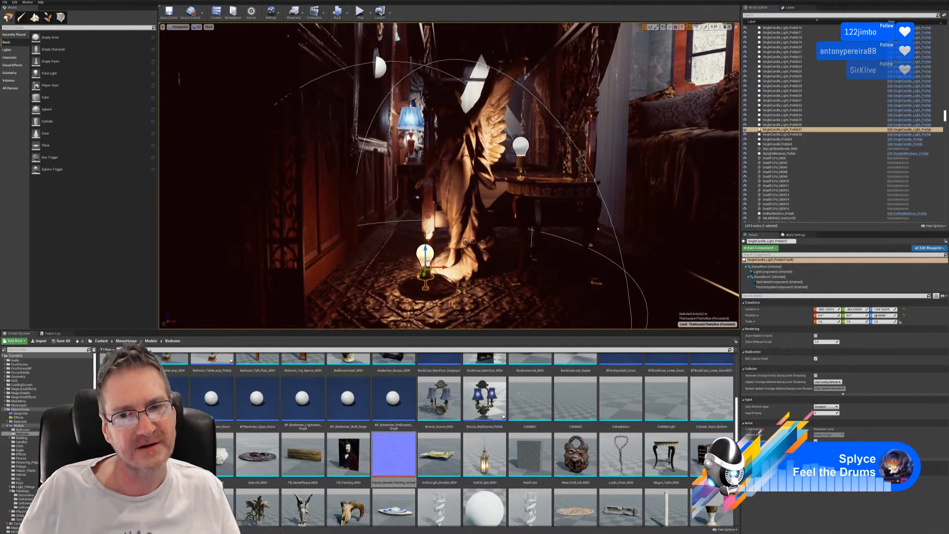
Fine-tune the floor candle's position in front of the statue's foot and deselect it
right_drag(468, 242, 381, 250)
key(w)
key(s)
key(d)
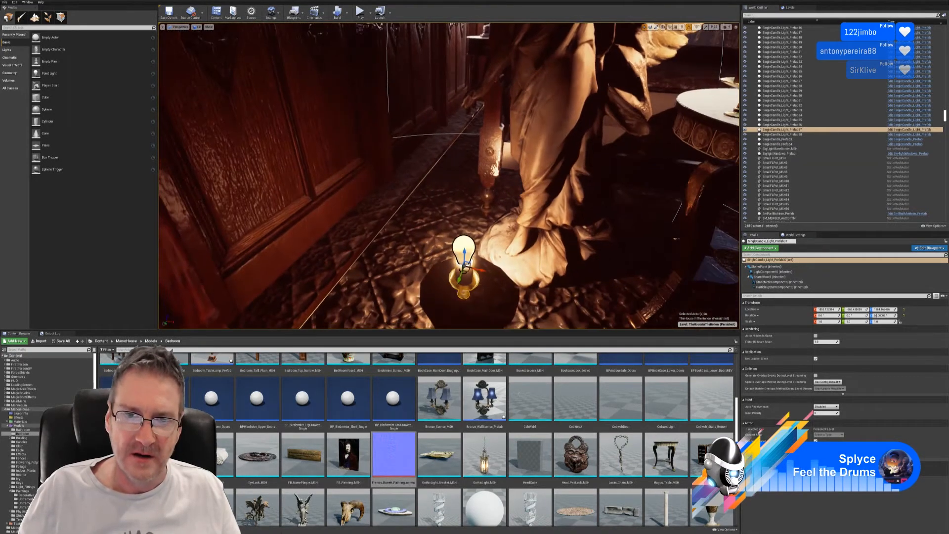
key(s)
mouse_move(463, 247)
right_down()
mouse_move(460, 238)
mouse_move(477, 257)
mouse_move(487, 212)
mouse_move(461, 214)
mouse_move(457, 235)
right_up()
key(s)
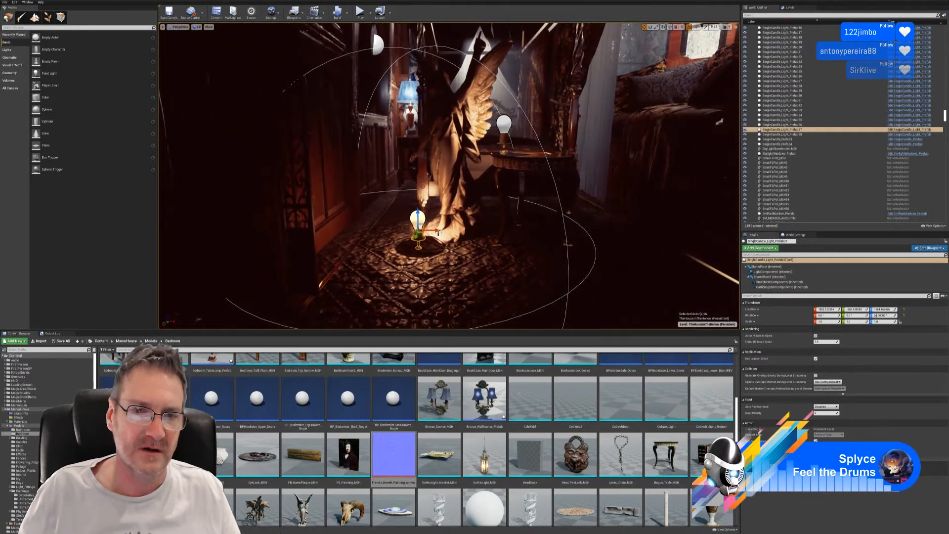
mouse_move(433, 231)
mouse_down()
mouse_move(477, 238)
mouse_move(383, 240)
mouse_move(433, 238)
mouse_up()
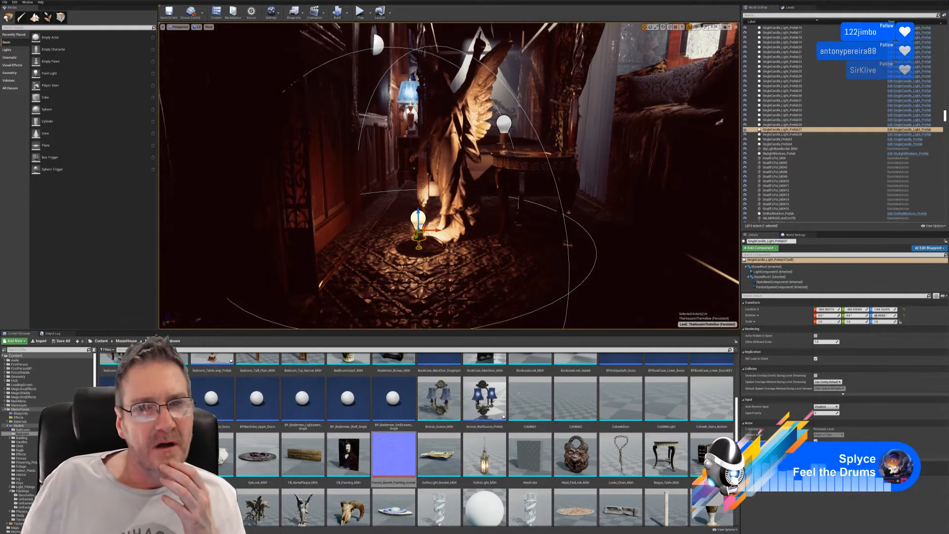
click(506, 121)
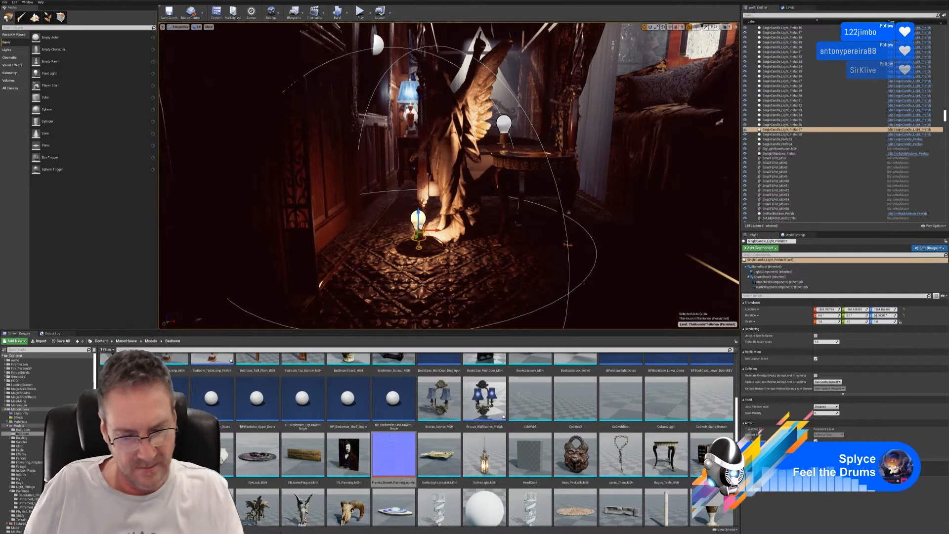
key(Escape)
Play-test the level and examine the candlelight on the angel statue, the round table and the surrounding bedroom
right_drag(524, 240, 532, 209)
key(s)
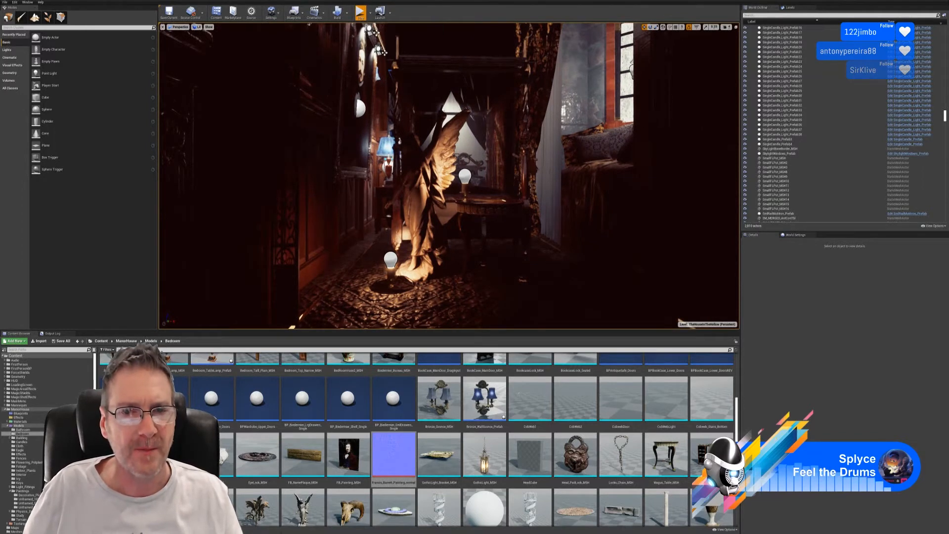
click(361, 12)
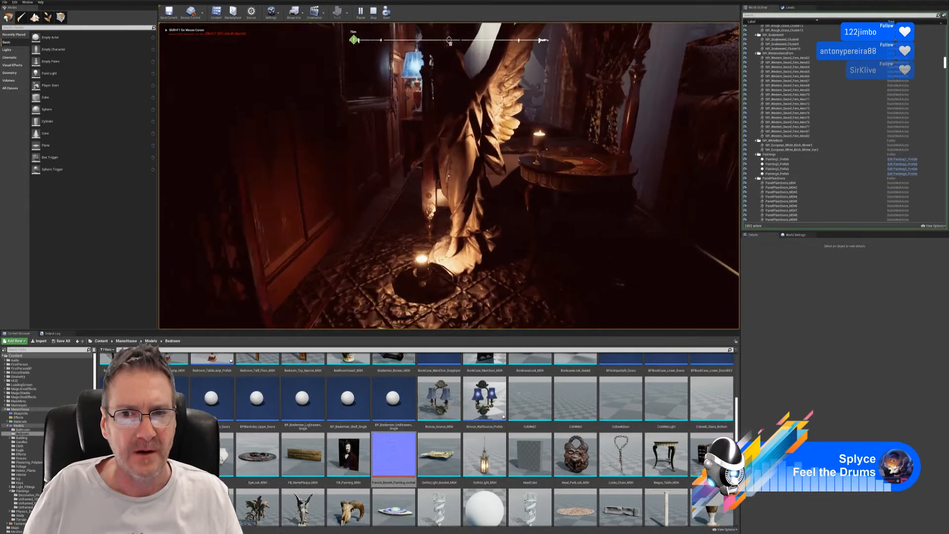
key(w)
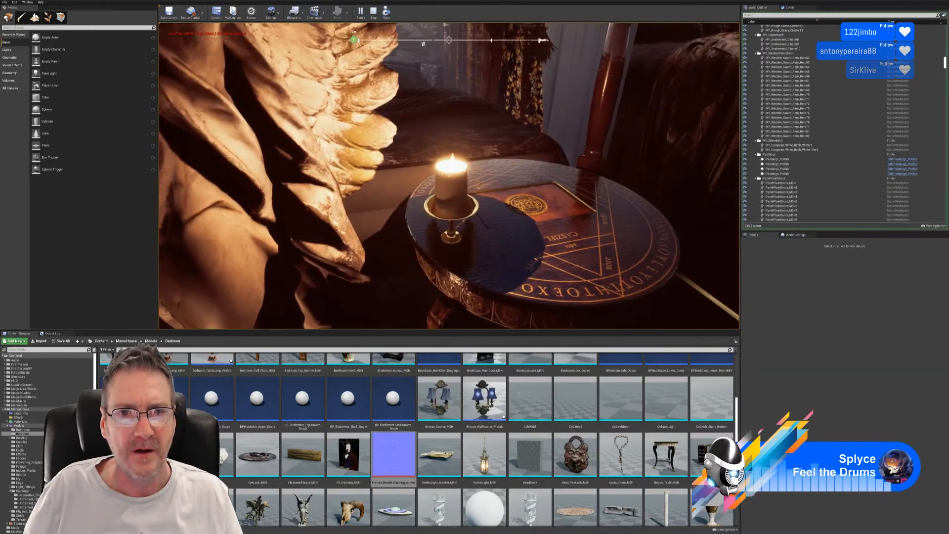
key(s)
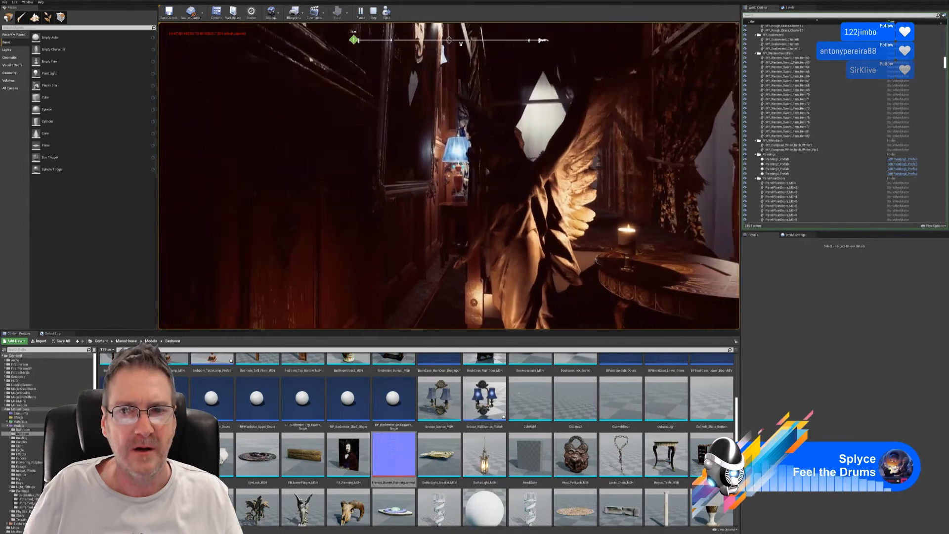
key(s)
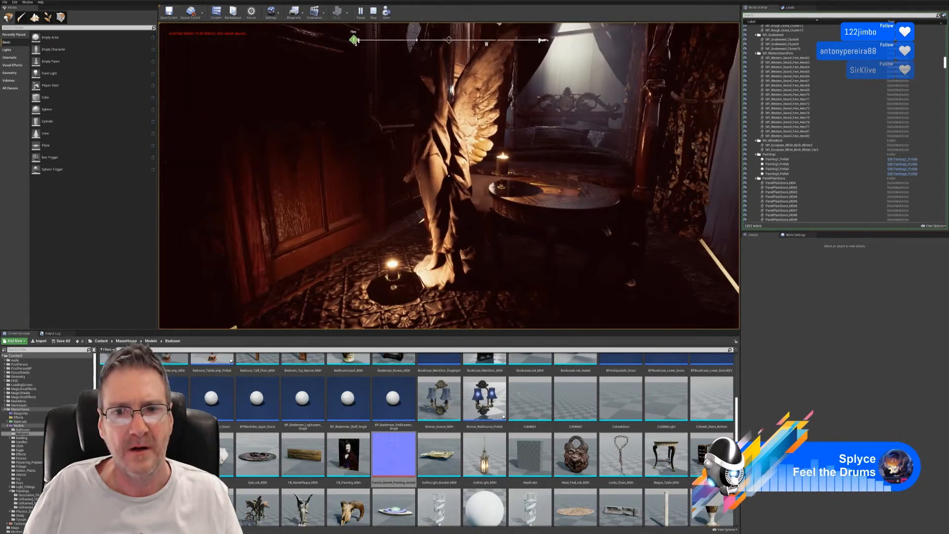
key(w)
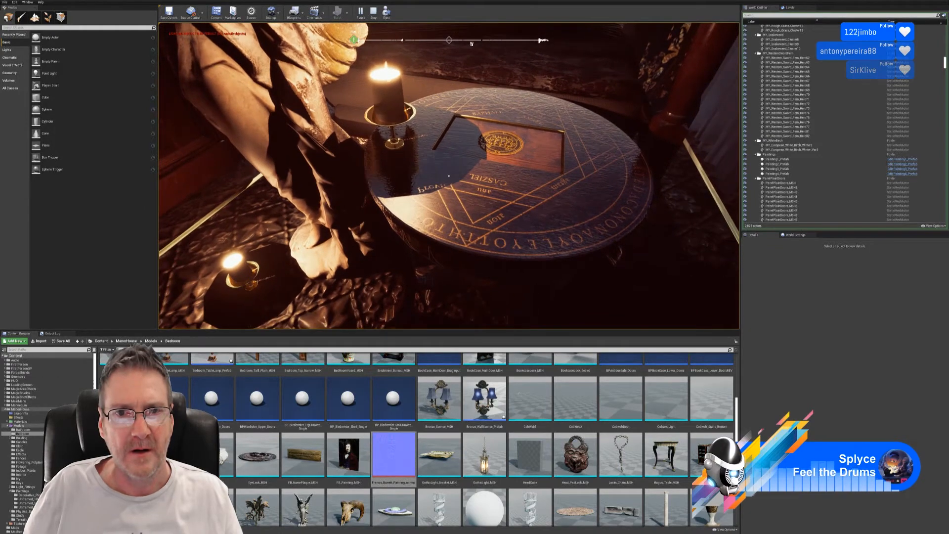
key(s)
key(w)
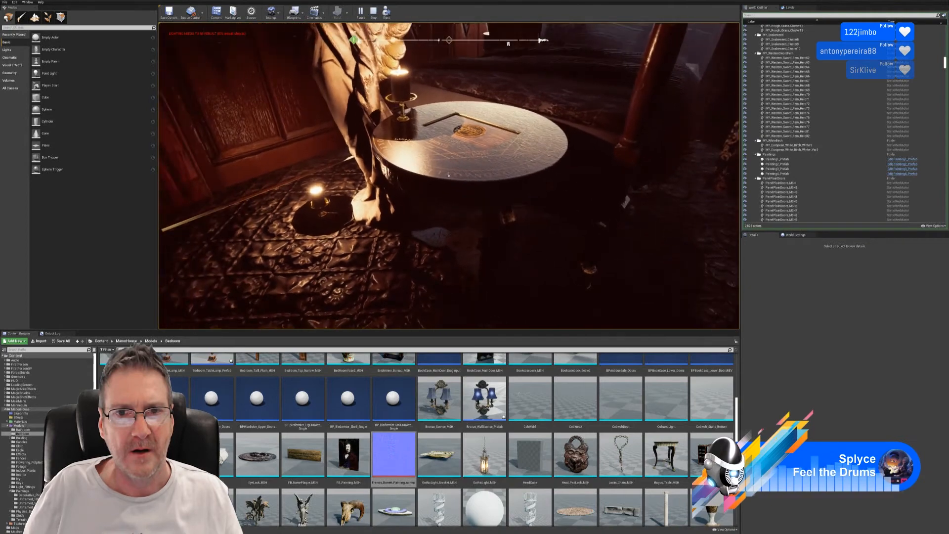
key(s)
key(a)
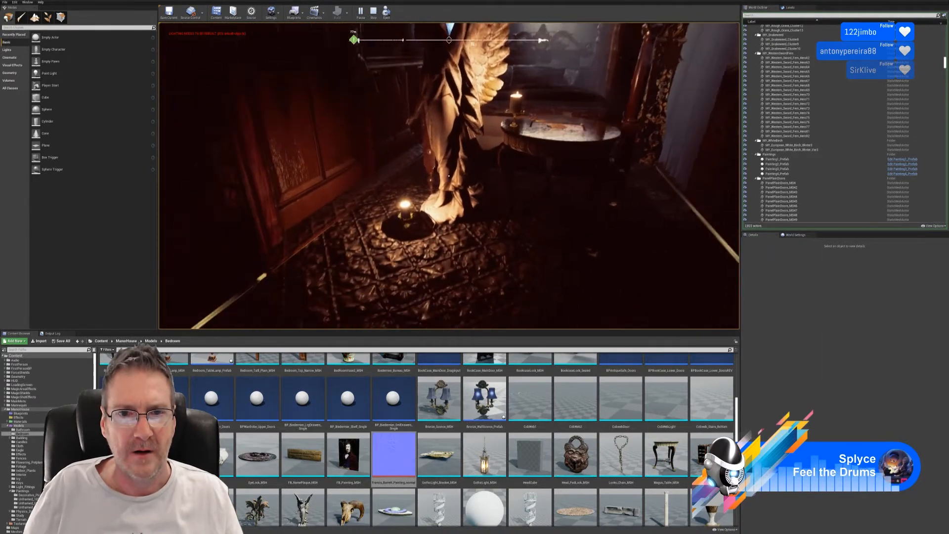
key(a)
key(d)
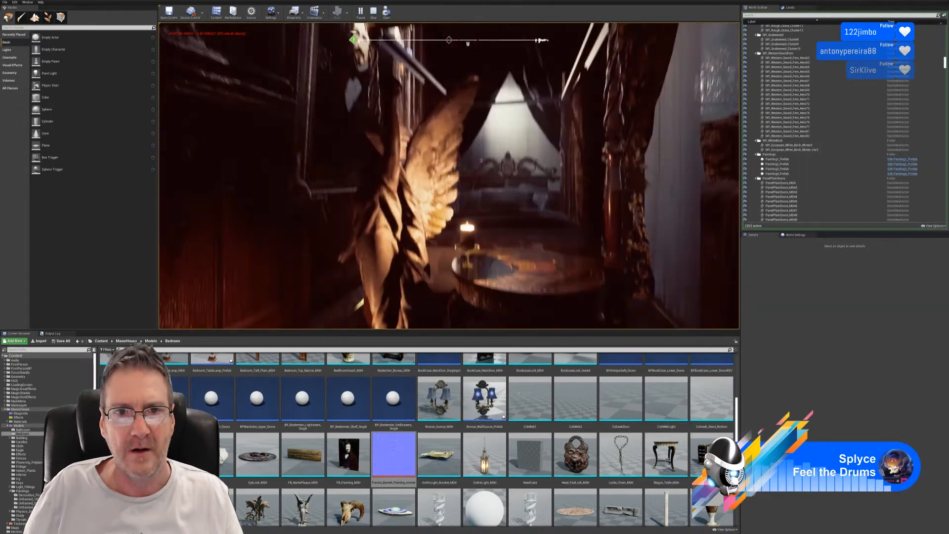
key(d)
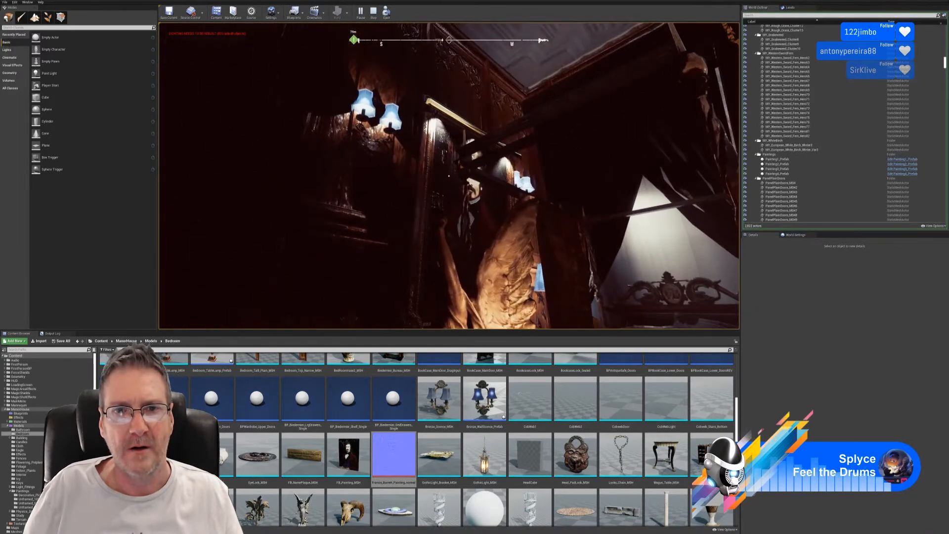
key(s)
key(s)
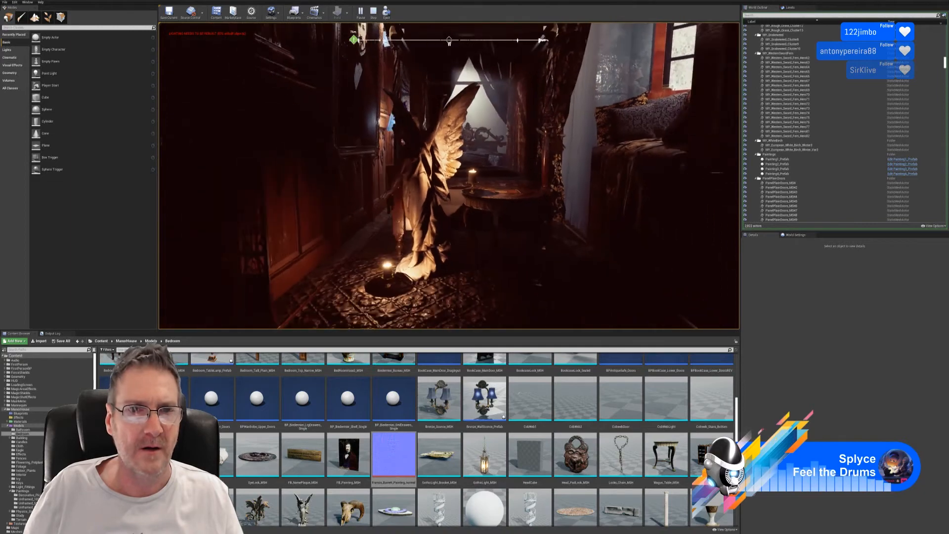
key(Escape)
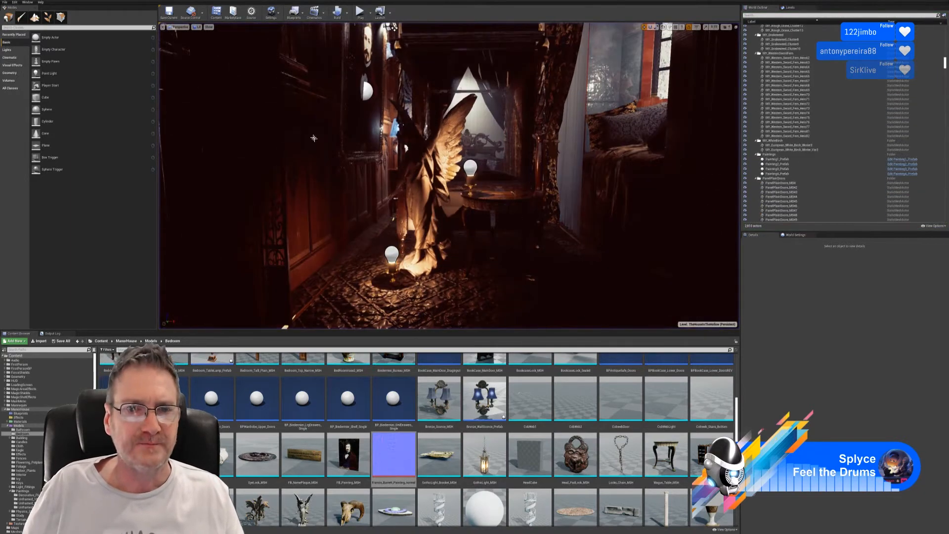
Switch the viewport to the Unlit view mode
click(197, 26)
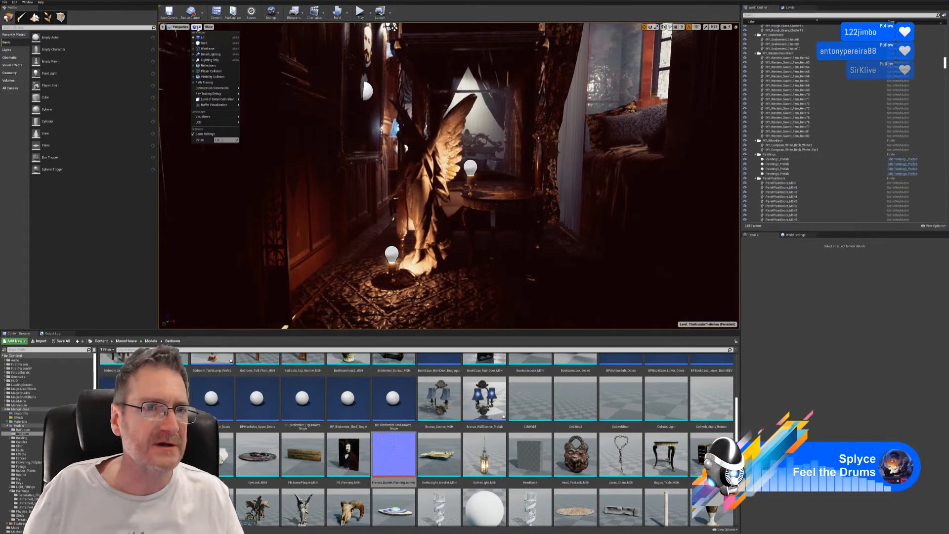
click(213, 46)
right_drag(394, 27, 492, 237)
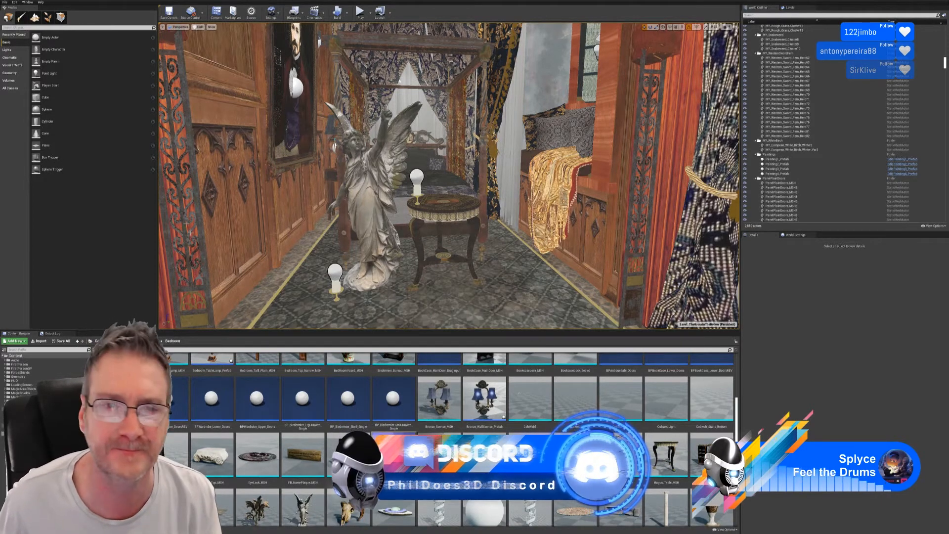
Duplicate the candle at the statue's feet and raise the copy to the height of the statue's lowered hand
right_drag(492, 237, 408, 240)
key(w)
key(s)
key(s)
key(w)
key(w)
key(s)
key(a)
key(d)
key(s)
key(s)
click(387, 235)
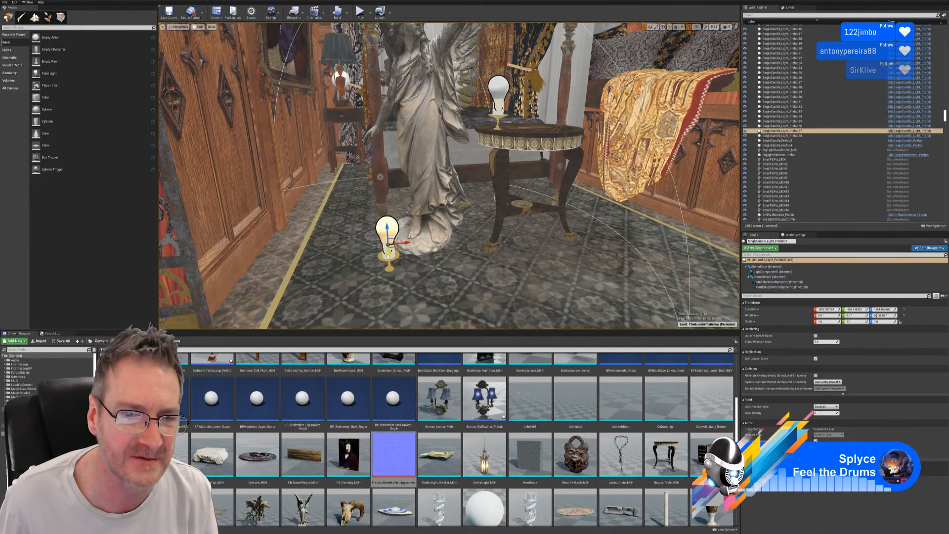
right_click(389, 257)
mouse_move(431, 338)
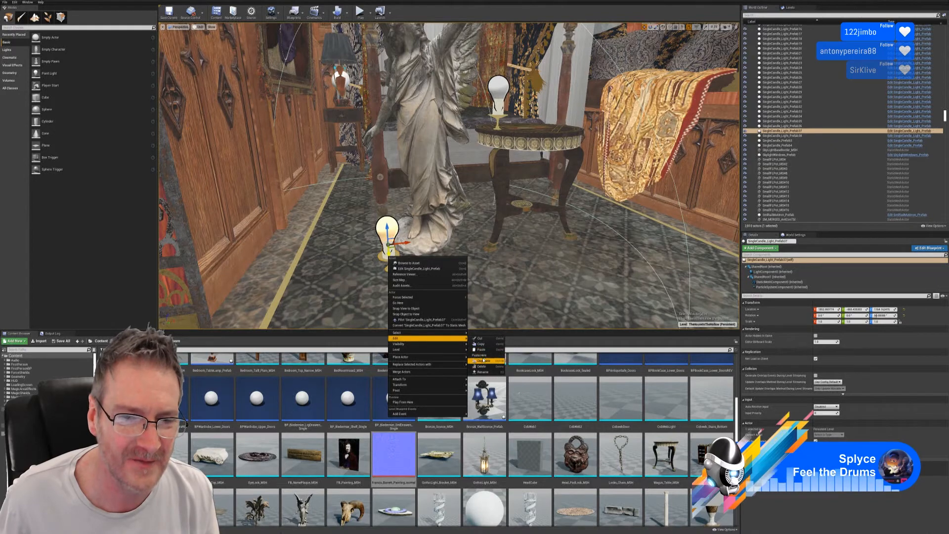
click(487, 356)
drag(383, 187, 379, 87)
Move the copied candle over to the statue's lowered hand and tilt it to suit the grip
right_drag(358, 155, 418, 143)
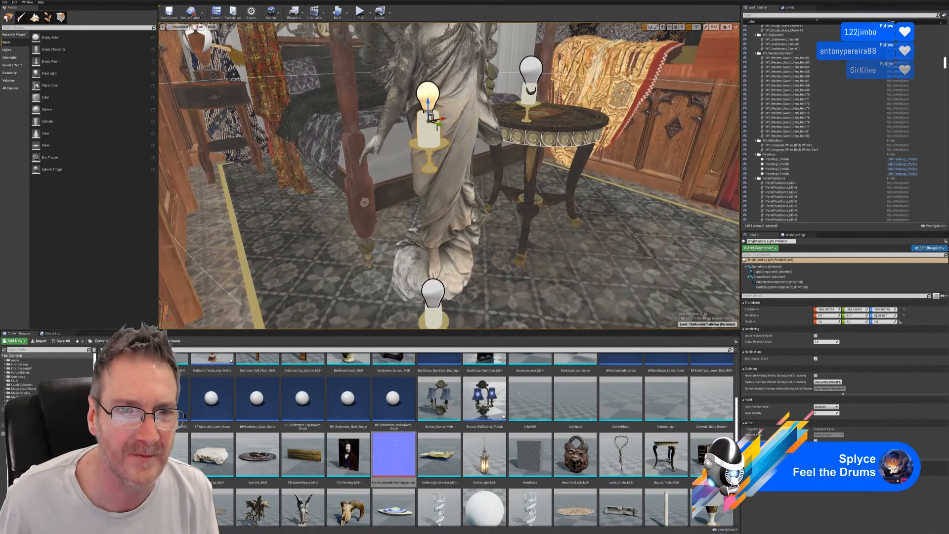
drag(439, 127, 397, 121)
mouse_move(381, 121)
mouse_down()
mouse_move(374, 104)
mouse_move(388, 130)
mouse_move(380, 128)
mouse_up()
mouse_move(389, 170)
right_down()
mouse_move(420, 187)
mouse_move(361, 184)
mouse_move(375, 181)
right_up()
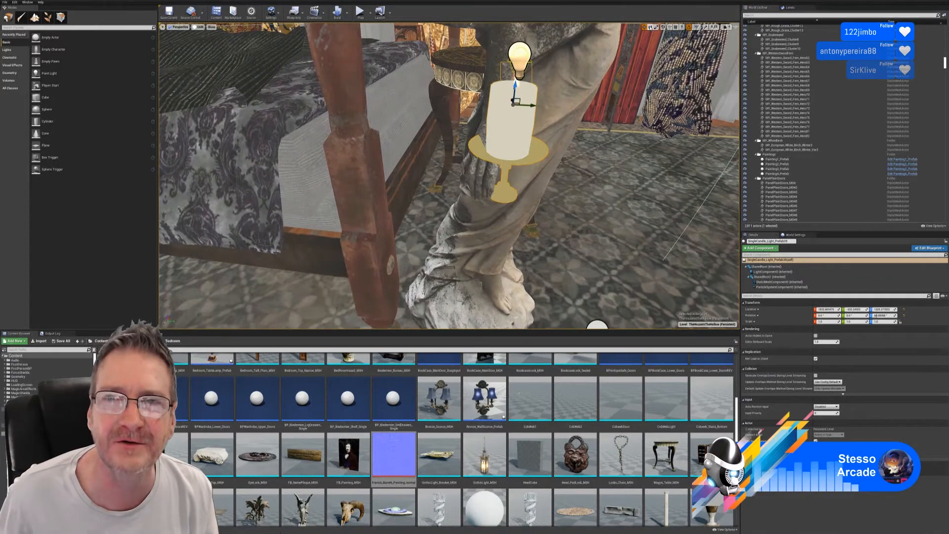
click(651, 27)
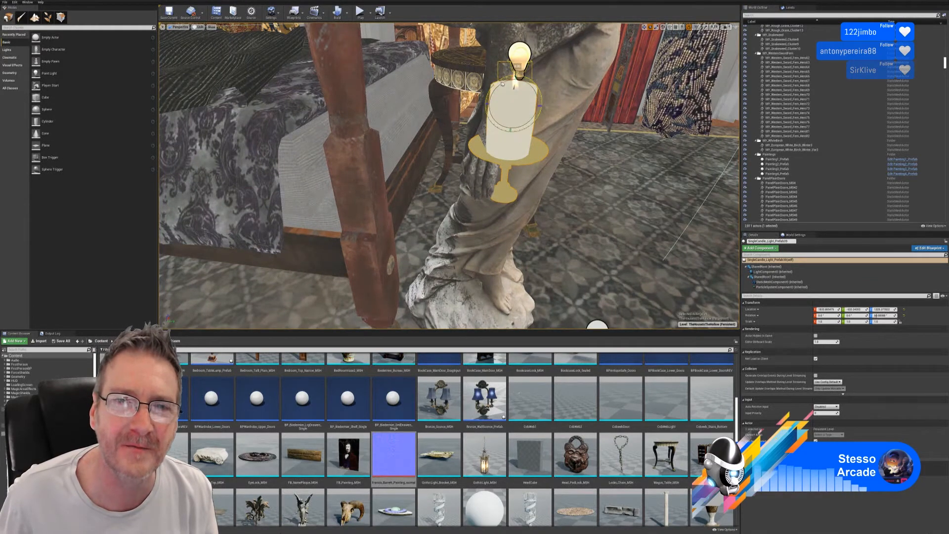
mouse_move(502, 83)
mouse_down()
mouse_move(525, 72)
mouse_move(517, 76)
mouse_up()
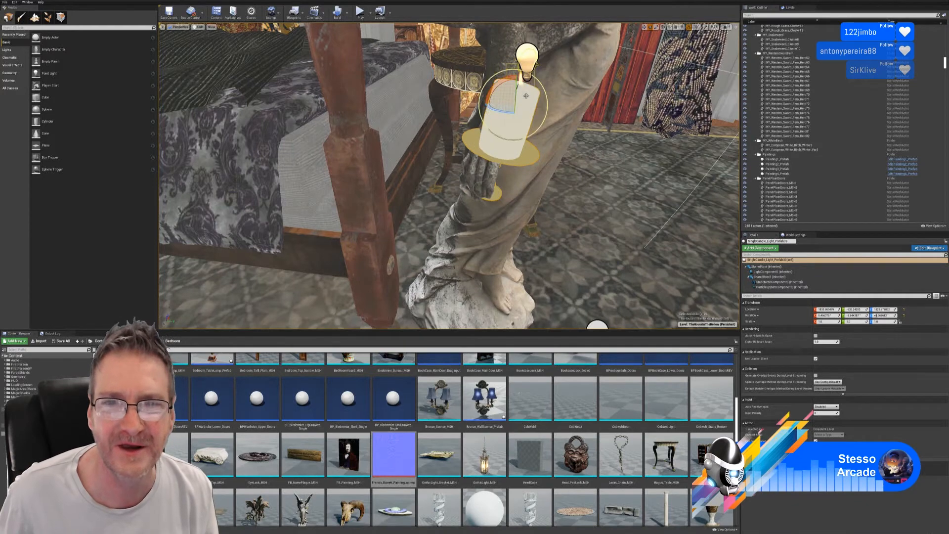
Shift the tilted candle sideways and raise it so that its holder sits at the statue's fingers
click(644, 27)
right_drag(636, 39, 593, 46)
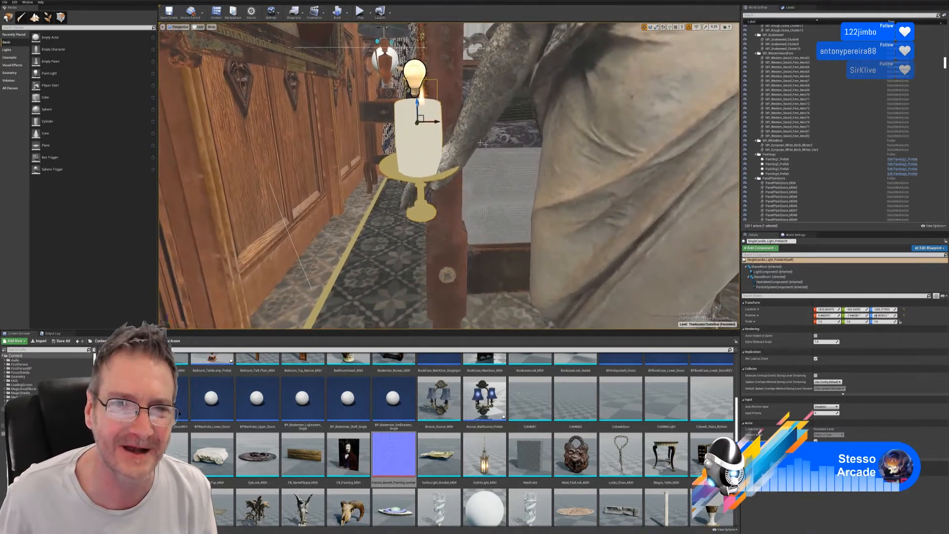
drag(432, 122, 426, 123)
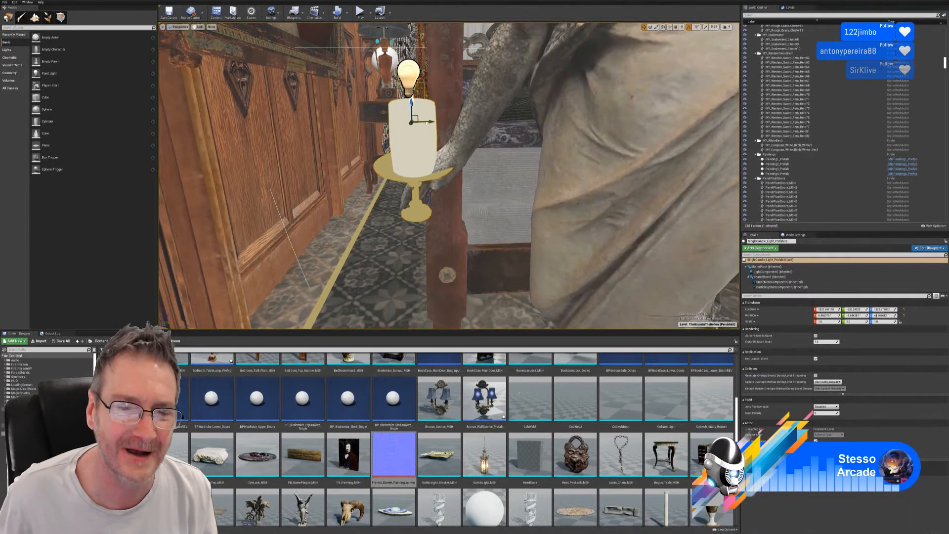
right_drag(426, 139, 487, 173)
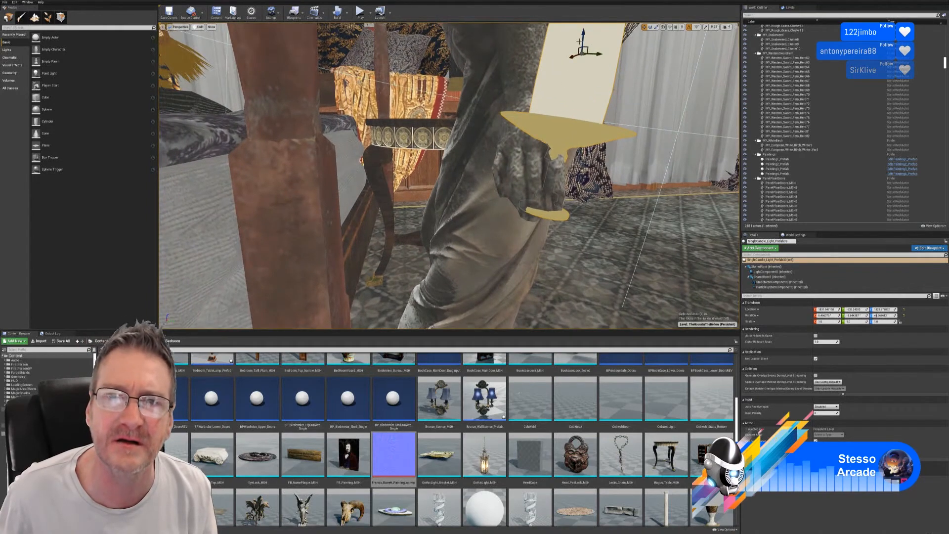
drag(583, 45, 584, 20)
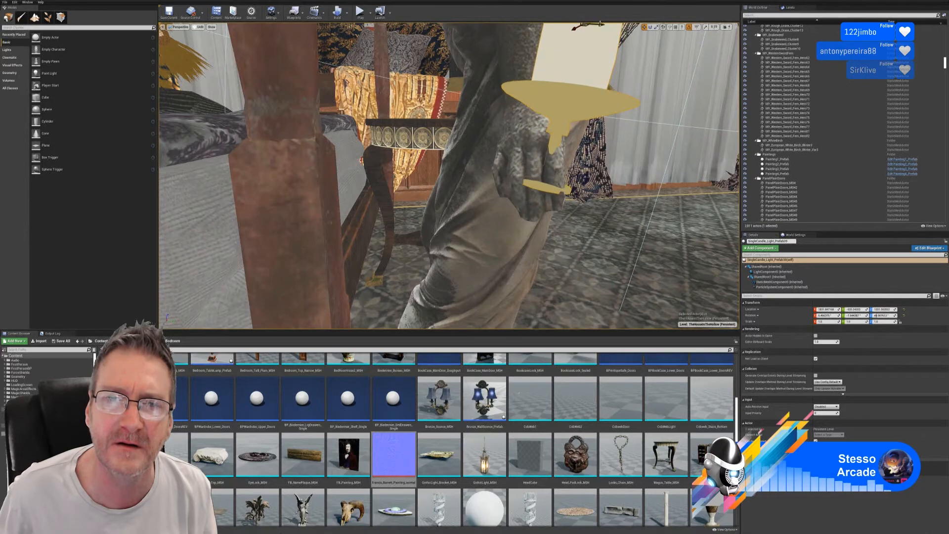
Fine-tune the tilted candle's horizontal position so that the statue's hand holds the stem of the candlestick
right_drag(494, 173, 461, 112)
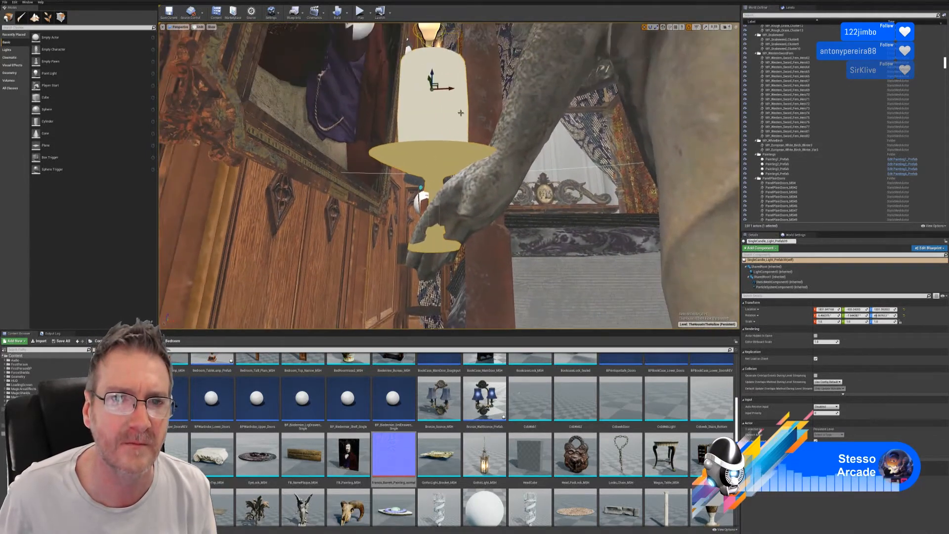
drag(449, 89, 462, 92)
right_drag(462, 92, 462, 122)
key(f)
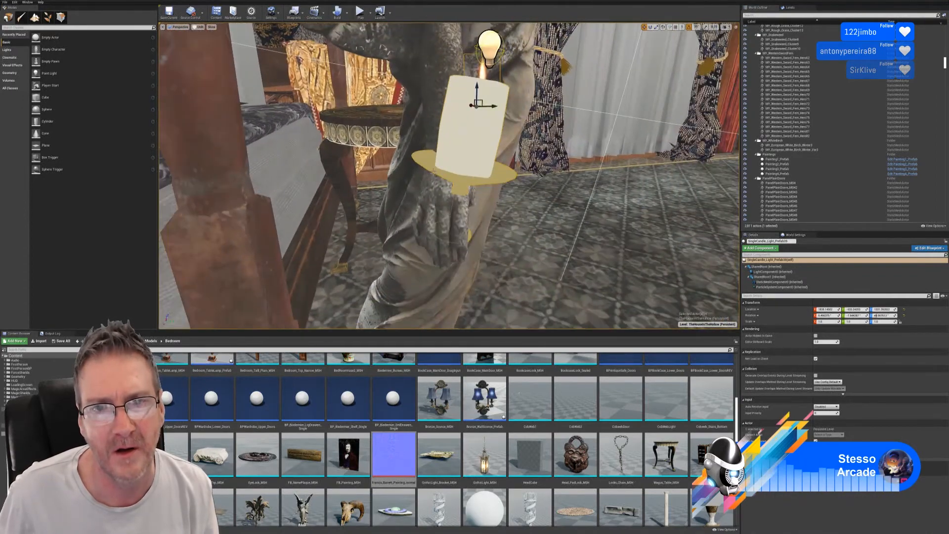
drag(491, 106, 505, 106)
right_drag(503, 106, 481, 163)
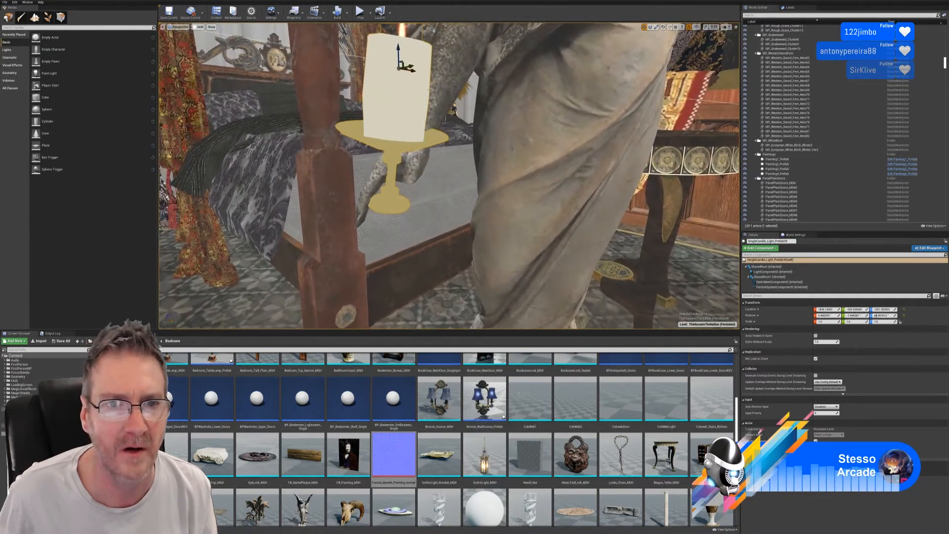
drag(411, 65, 415, 66)
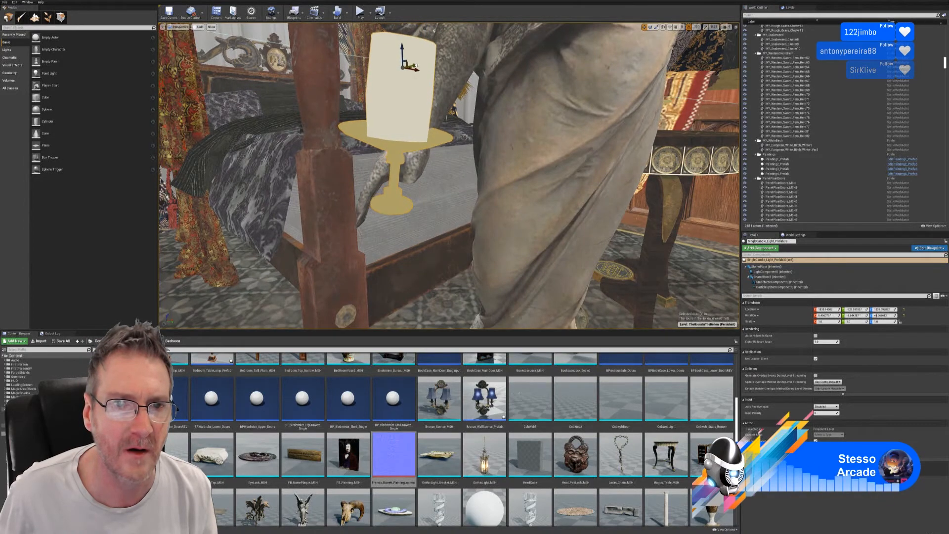
mouse_move(415, 66)
right_down()
mouse_move(403, 68)
mouse_move(420, 72)
mouse_move(393, 81)
mouse_move(418, 76)
mouse_move(420, 65)
right_up()
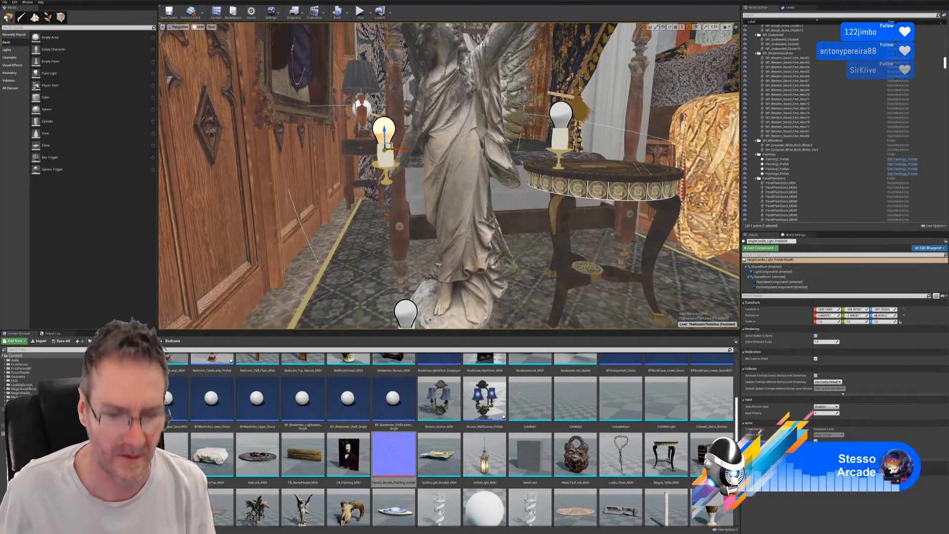
Deselect the candle and switch the viewport from unlit to Lit shading
key(Escape)
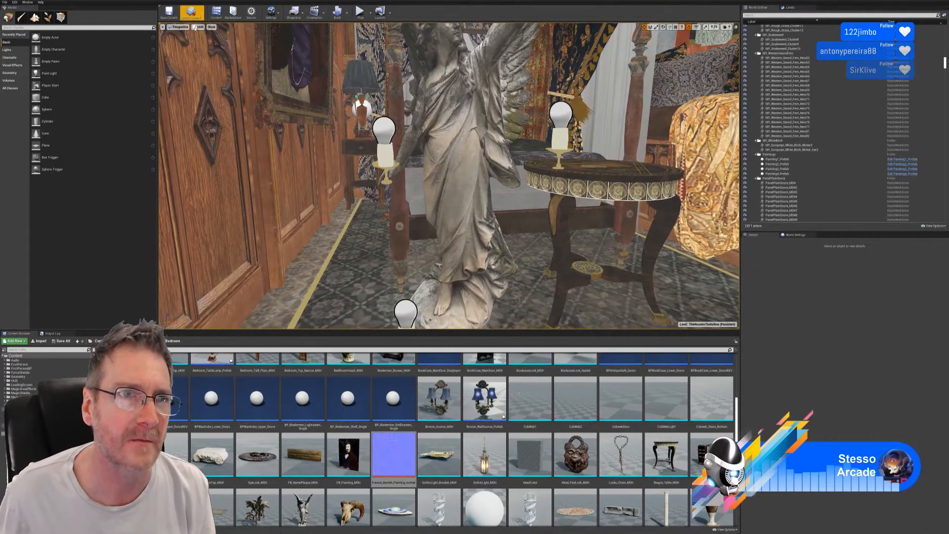
click(200, 27)
click(200, 27)
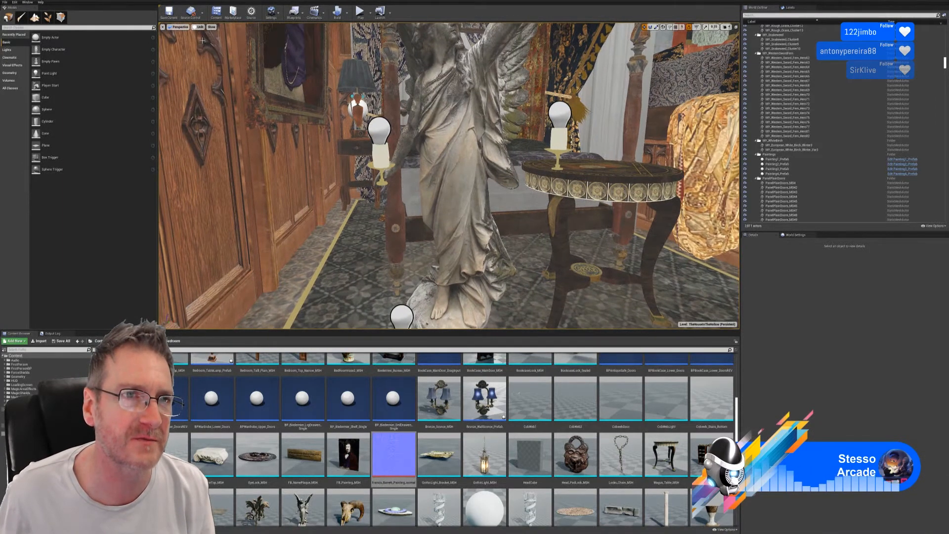
click(200, 27)
click(203, 38)
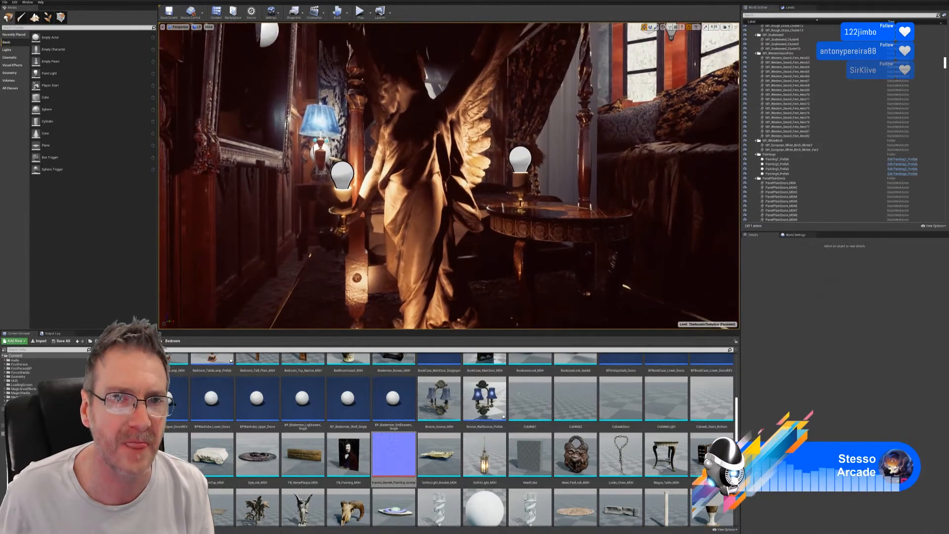
Hide the editor icons and examine the candlelit angel statue both close up and from across the bedroom
key(s)
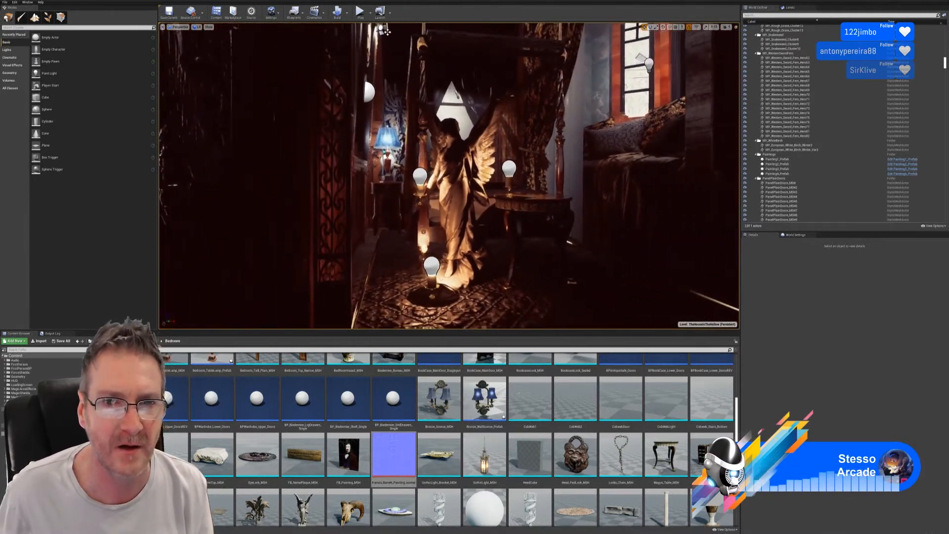
key(w)
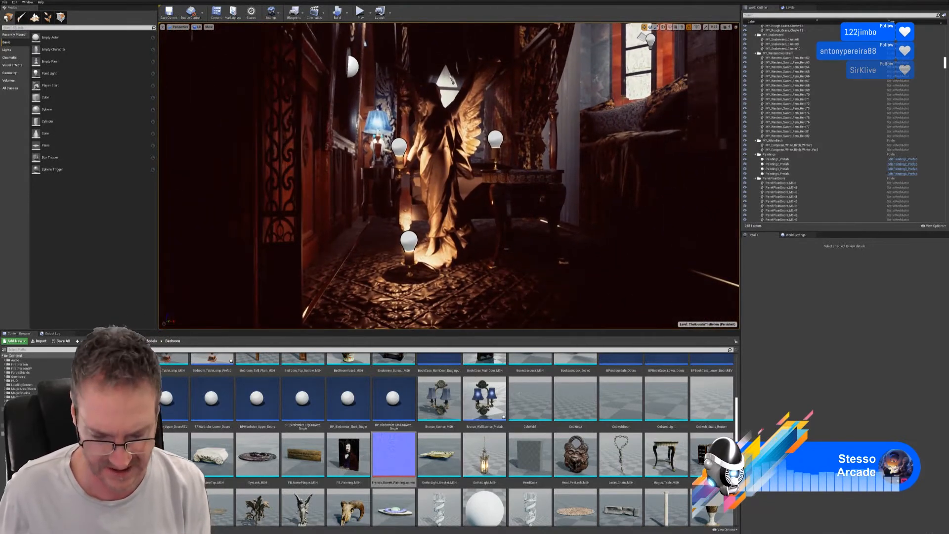
key(g)
key(w)
mouse_move(430, 224)
right_down()
mouse_move(451, 224)
mouse_move(418, 224)
right_up()
key(w)
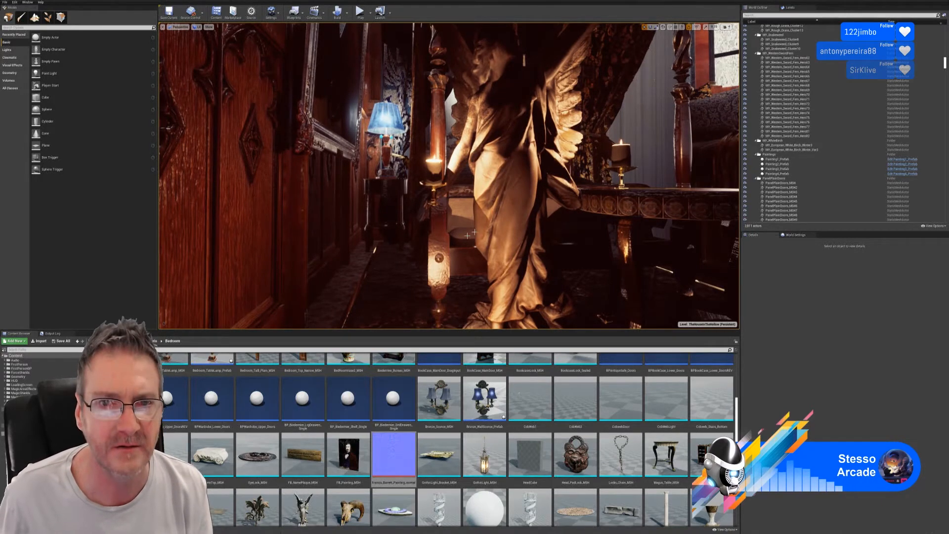
key(s)
mouse_move(442, 223)
right_down()
mouse_move(434, 223)
mouse_move(444, 224)
right_up()
key(s)
key(d)
key(w)
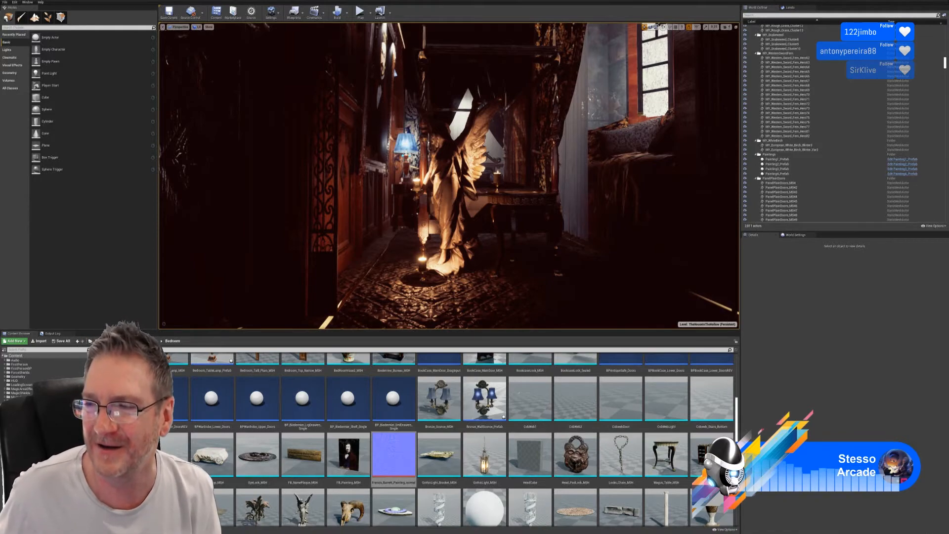
Inspect the candle in the statue's lowered hand up close from the front and side
key(w)
right_drag(449, 175, 493, 182)
key(a)
key(w)
key(a)
key(w)
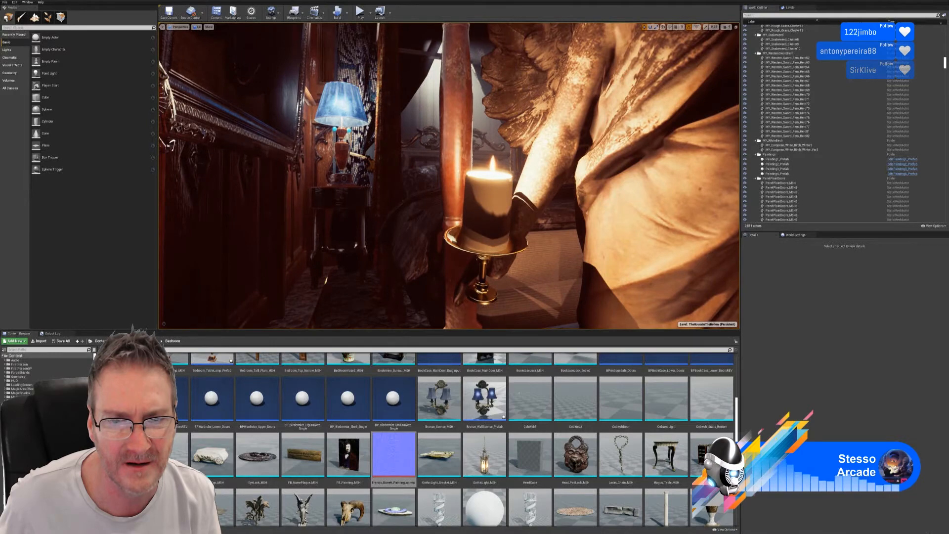
key(s)
right_drag(493, 183, 648, 187)
key(a)
key(w)
key(a)
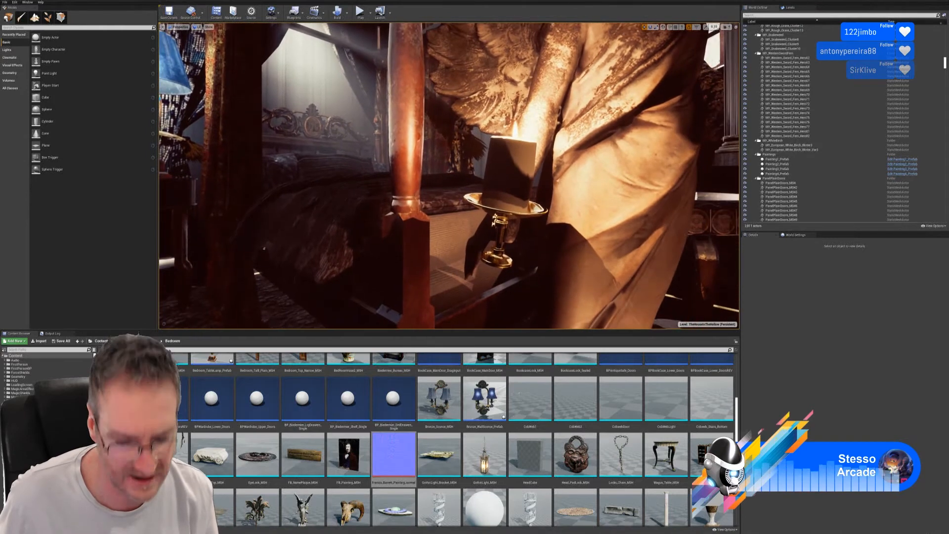
Show the editor icons again, select the candle at the statue's hand and shift it slightly sideways towards the arm
key(g)
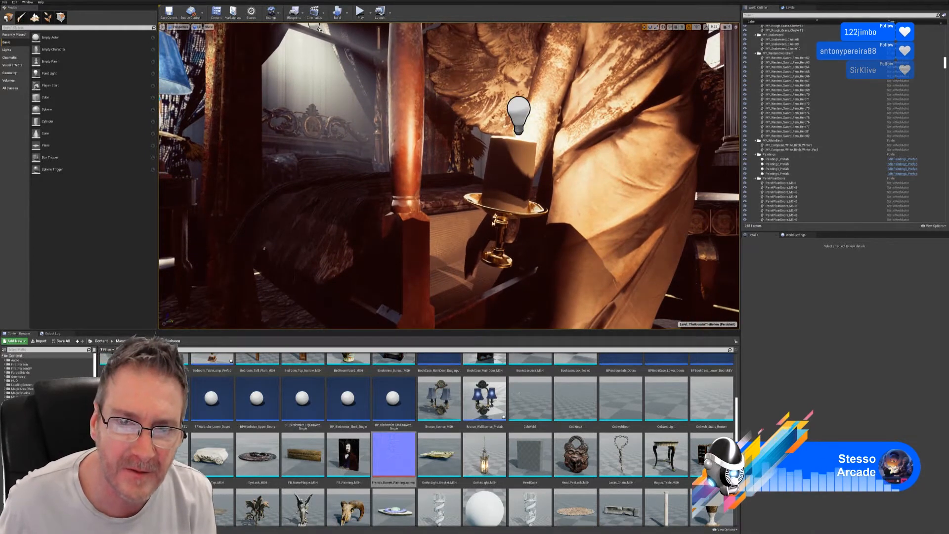
click(516, 192)
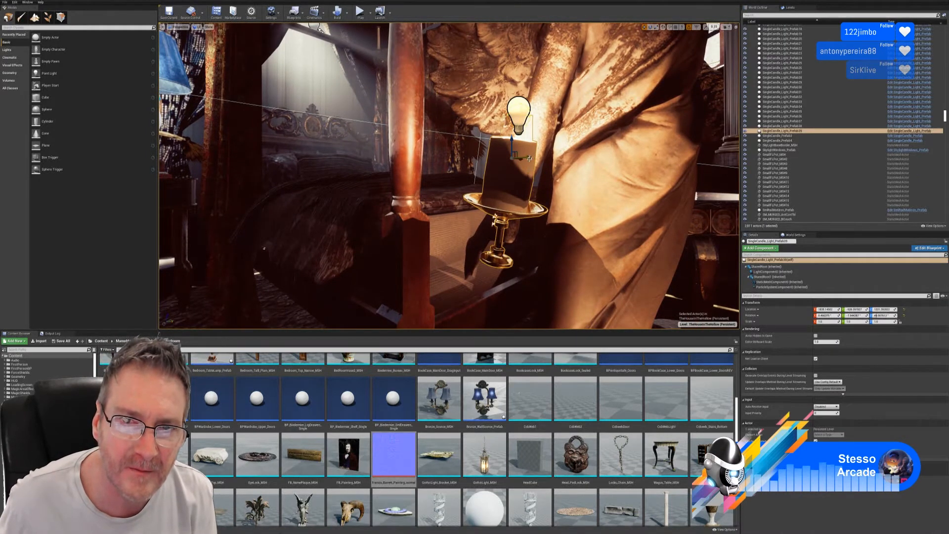
right_drag(529, 159, 476, 151)
key(d)
key(e)
key(d)
right_drag(525, 239, 513, 242)
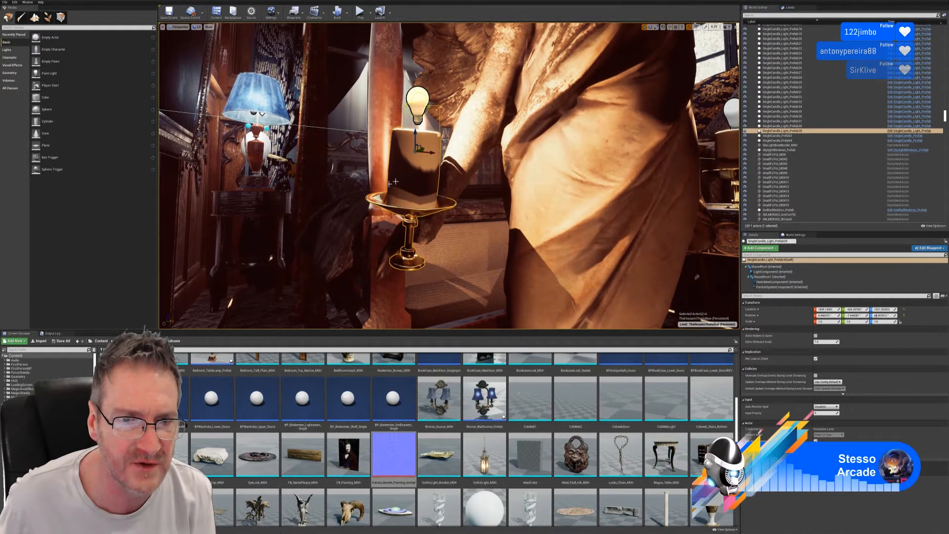
mouse_move(444, 184)
right_down()
mouse_move(428, 185)
mouse_move(461, 202)
mouse_move(453, 191)
mouse_move(434, 194)
right_up()
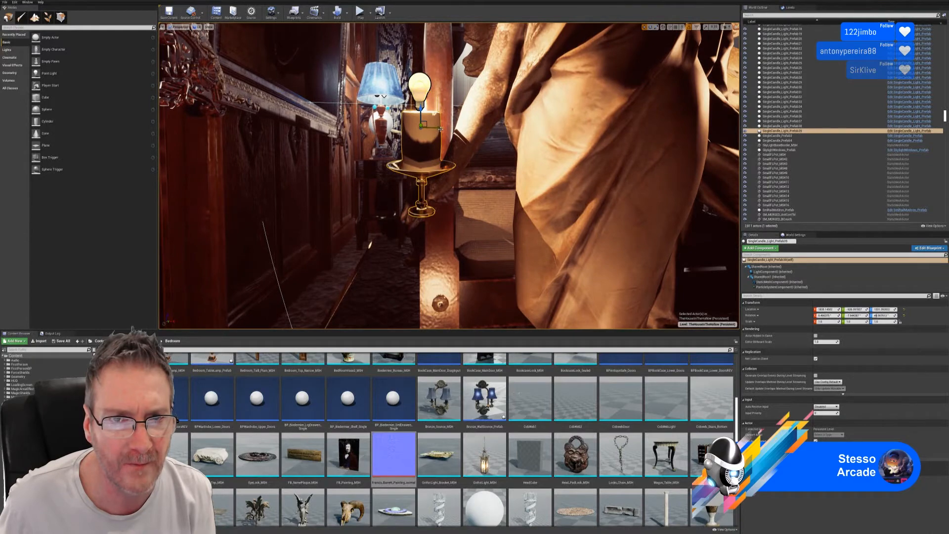
drag(440, 129, 449, 128)
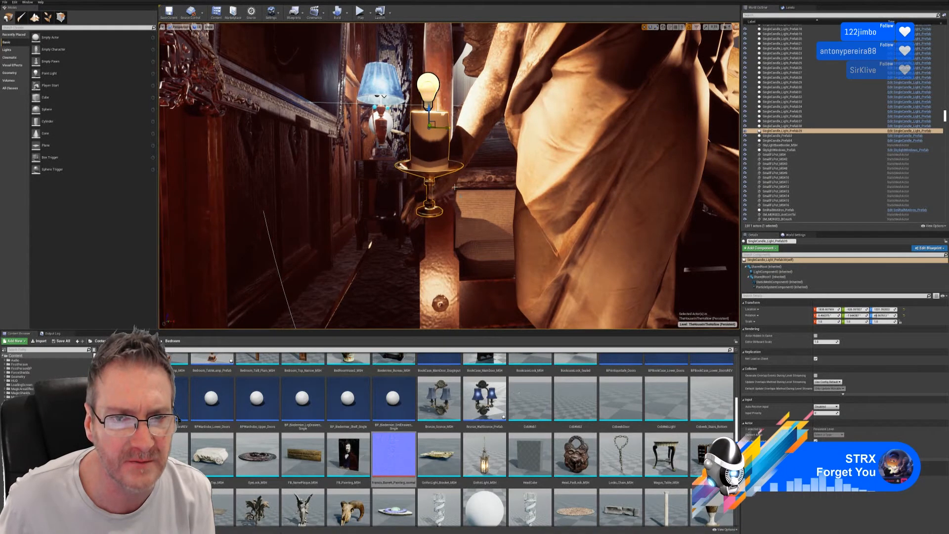
Check the candlestick's stem against the fingers from the side and nudge the candle horizontally to fit the grip
right_drag(455, 187, 460, 209)
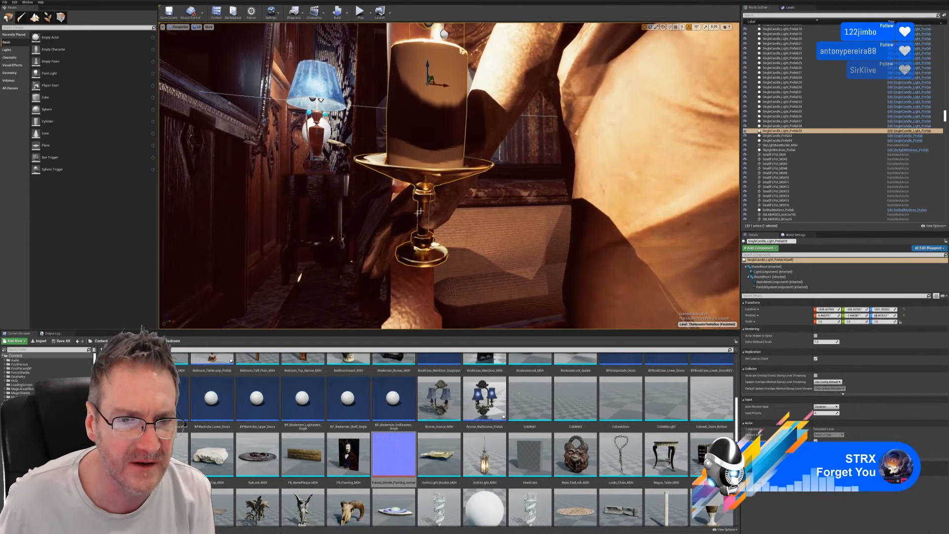
right_drag(449, 175, 524, 168)
key(a)
mouse_move(449, 176)
right_down()
mouse_move(420, 176)
mouse_move(435, 174)
right_up()
key(w)
key(s)
right_drag(463, 243, 499, 242)
right_drag(448, 176, 455, 161)
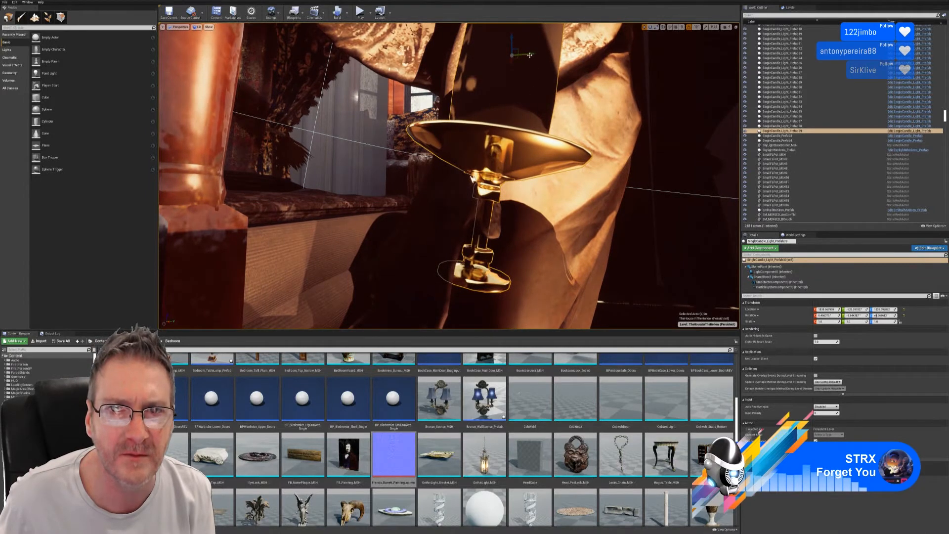
drag(530, 54, 524, 58)
Nudge the candle slightly away from the statue's body, undo the extra move, and lower it so the hand sits higher on the stem
right_drag(524, 58, 480, 48)
key(d)
key(s)
key(d)
key(s)
key(d)
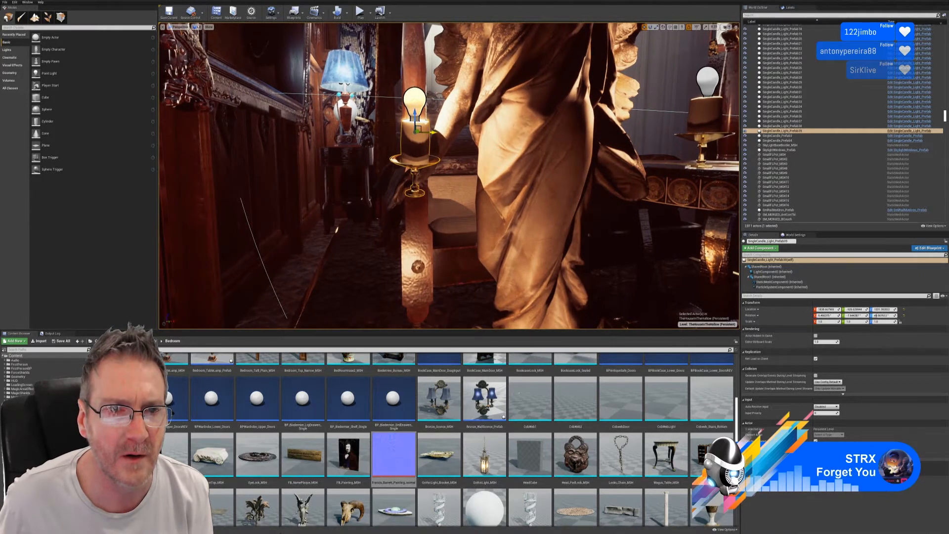
drag(434, 131, 432, 132)
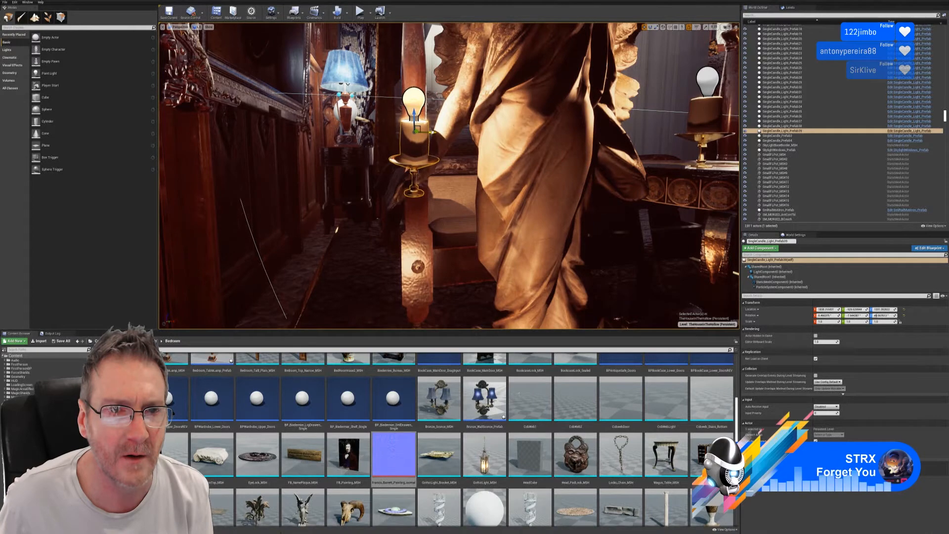
click(433, 132)
key(ctrl+z)
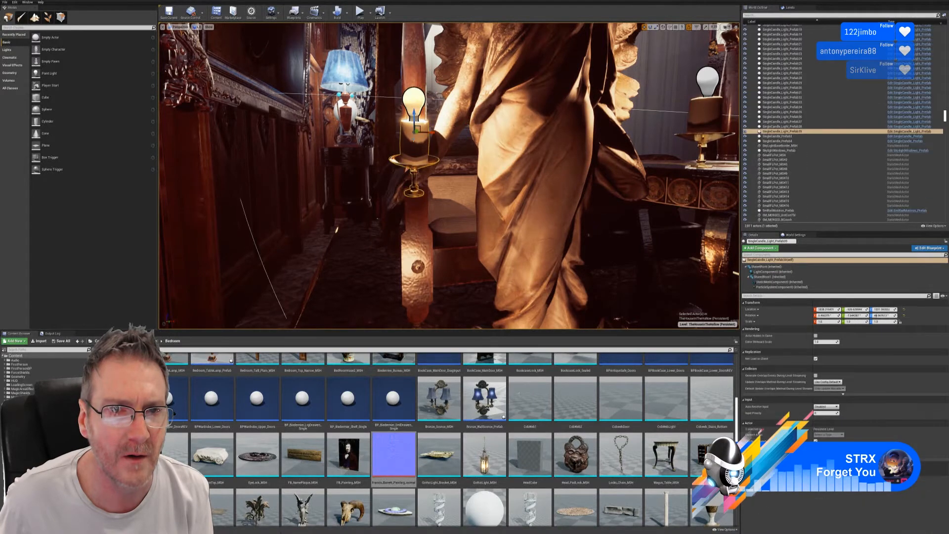
drag(414, 115, 418, 137)
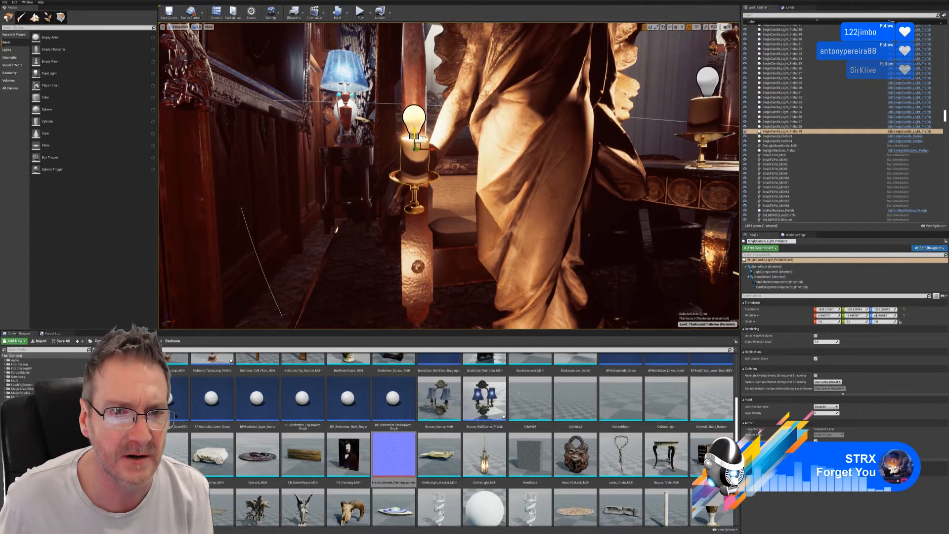
Try raising the candle above the statue's lowered hand and undo that move
right_drag(418, 137, 398, 138)
key(w)
drag(405, 40, 409, 24)
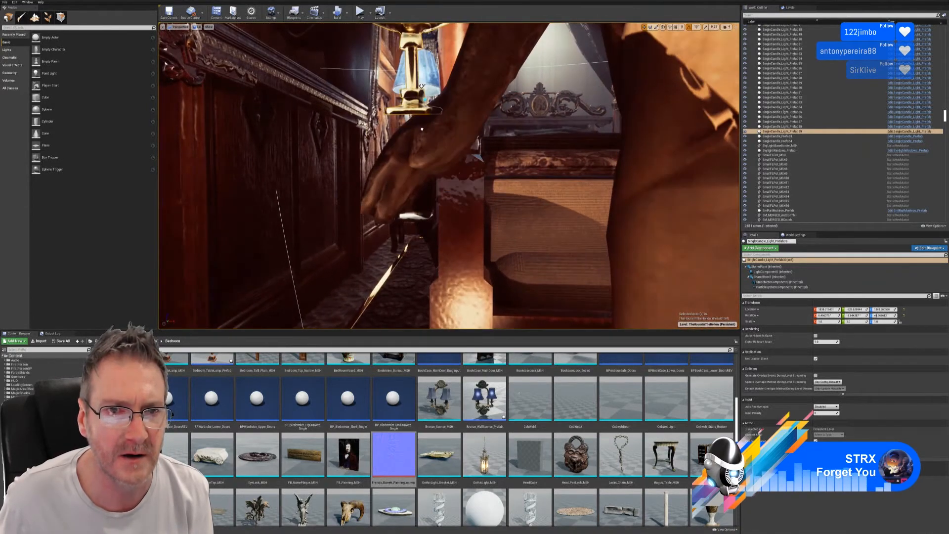
key(ctrl+z)
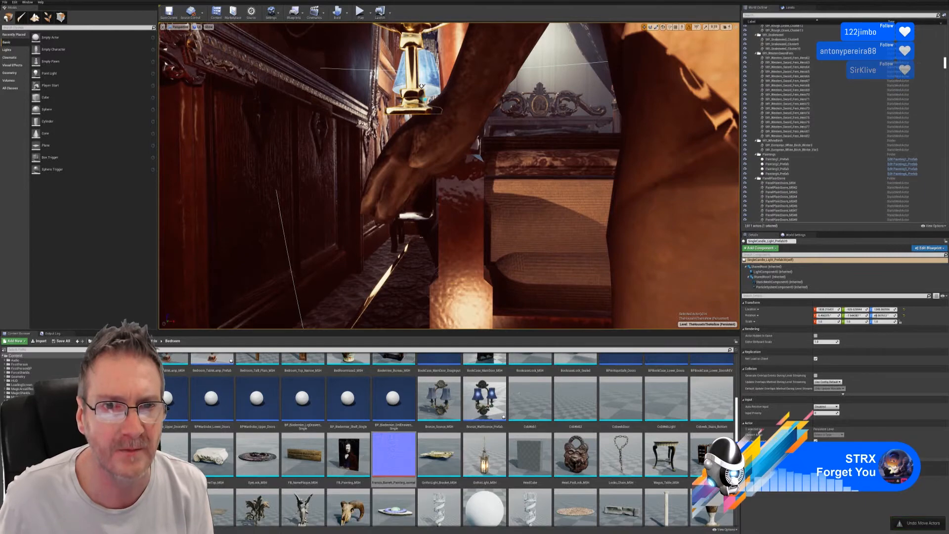
Raise the candle slightly in the statue's hand and deselect it
right_drag(408, 148, 460, 170)
key(w)
key(e)
key(s)
key(w)
key(s)
key(d)
key(d)
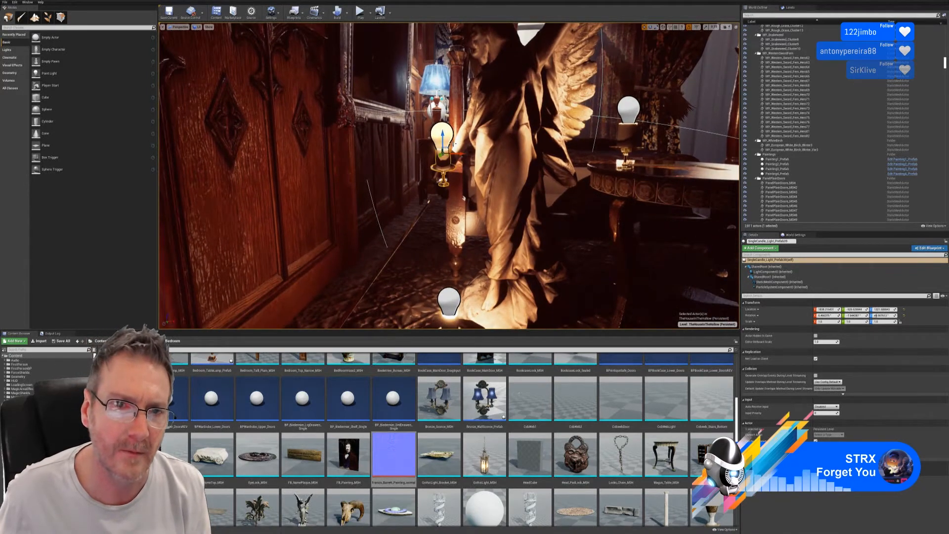
drag(442, 140, 442, 136)
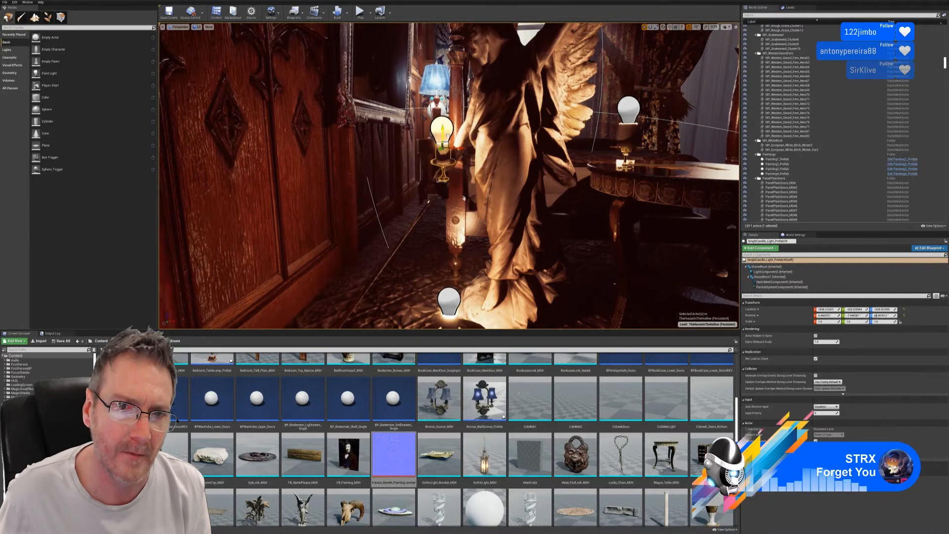
key(Escape)
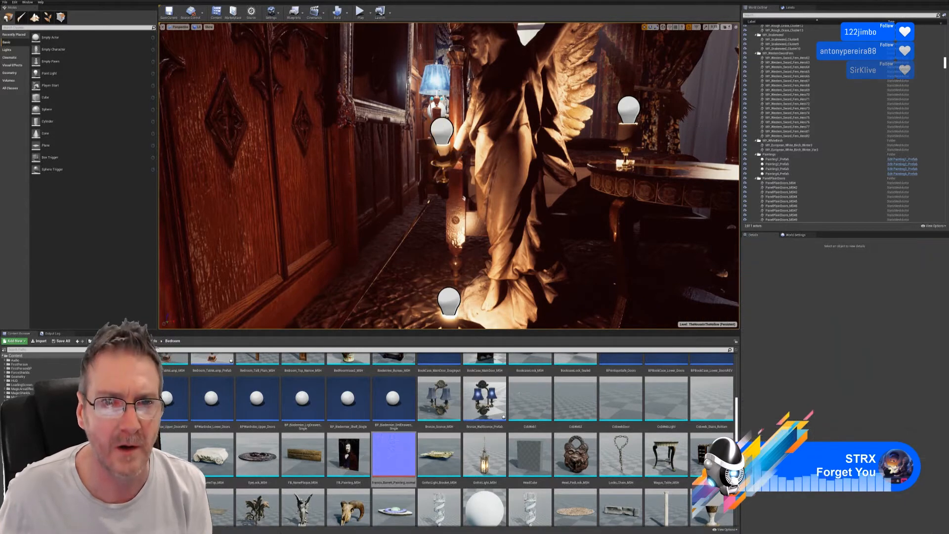
Examine the hand-held candle from near and far, and hide the editor icons
key(s)
right_drag(447, 138, 455, 129)
key(w)
right_drag(481, 223, 474, 224)
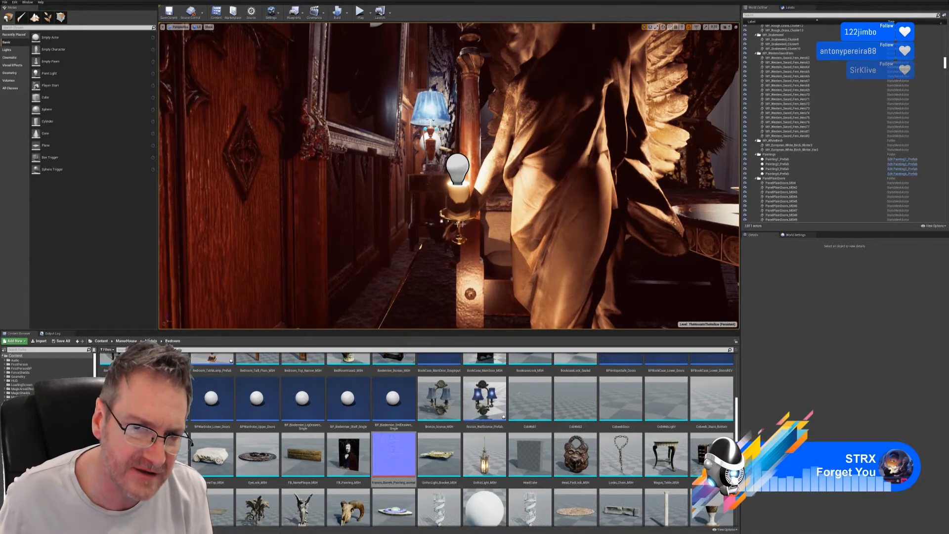
key(w)
right_drag(474, 224, 472, 241)
key(q)
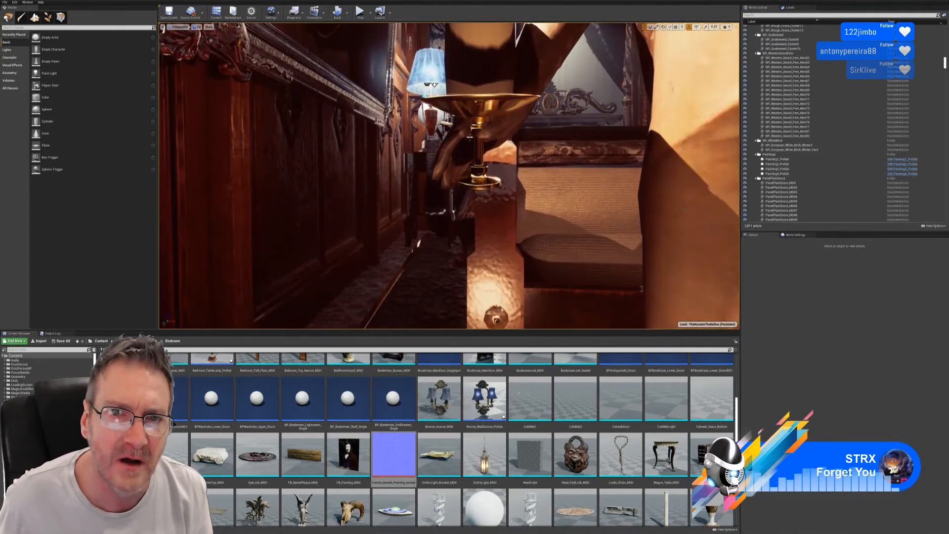
key(s)
right_drag(435, 84, 468, 76)
key(g)
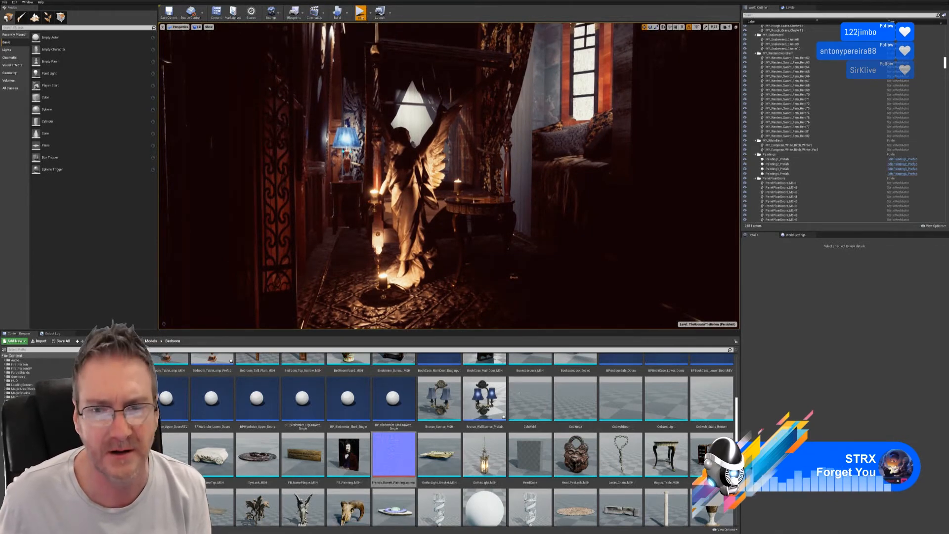
Play the level in the viewport and walk around the statue to examine its candles and their light
click(360, 12)
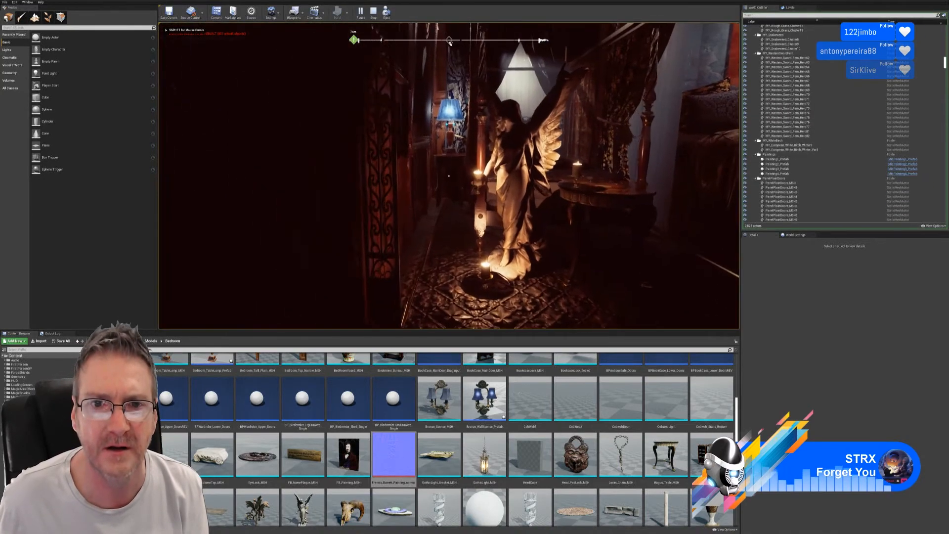
key(w)
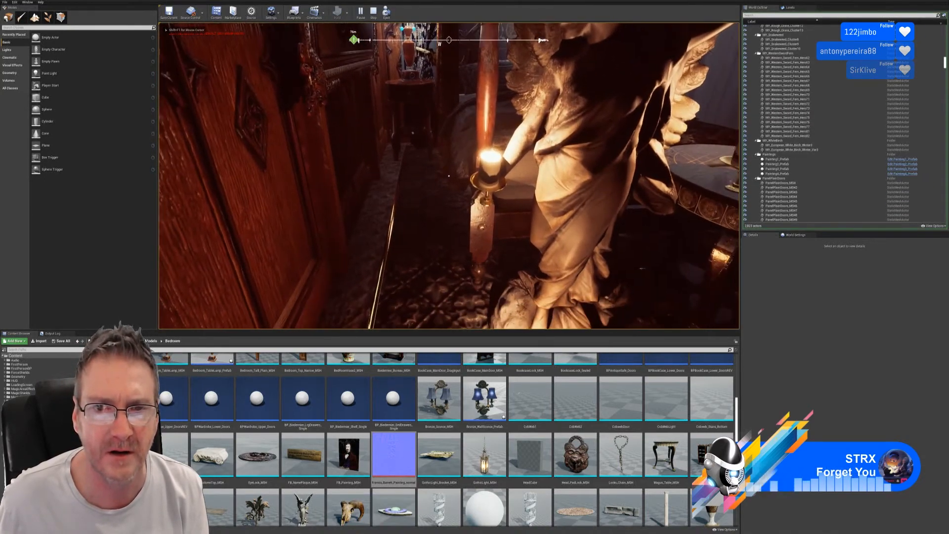
key(w)
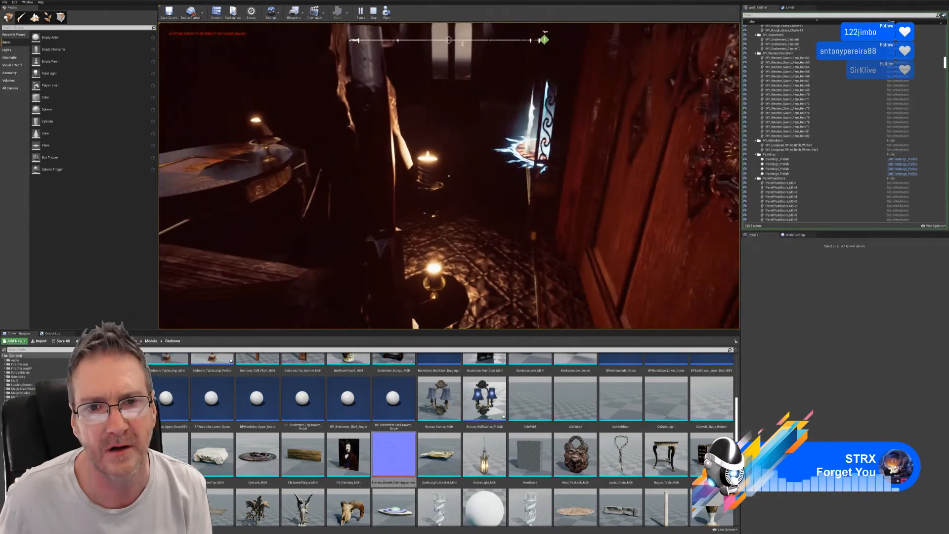
key(s)
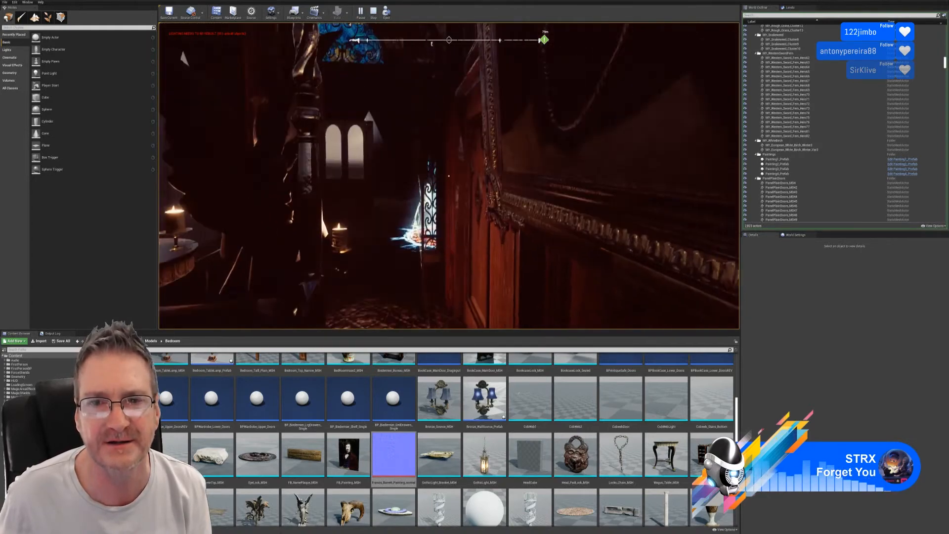
key(w)
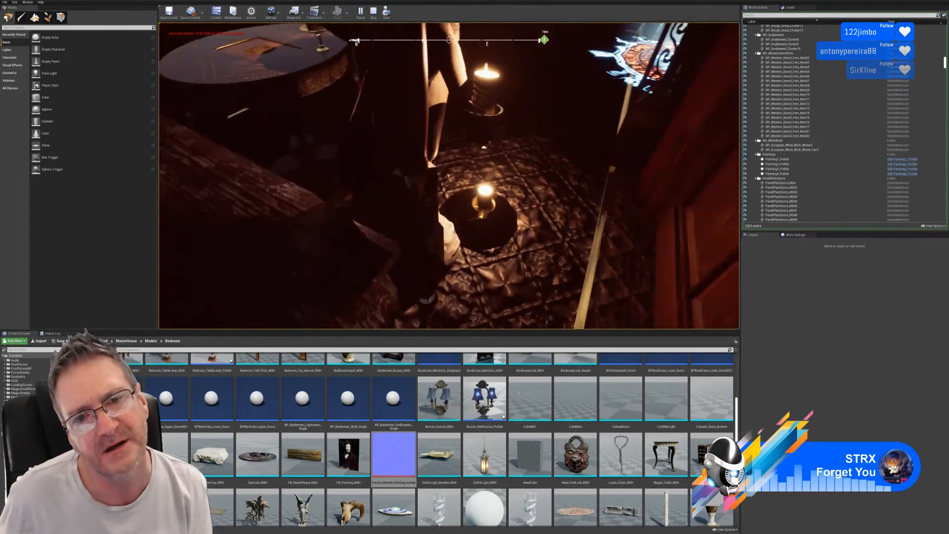
key(w)
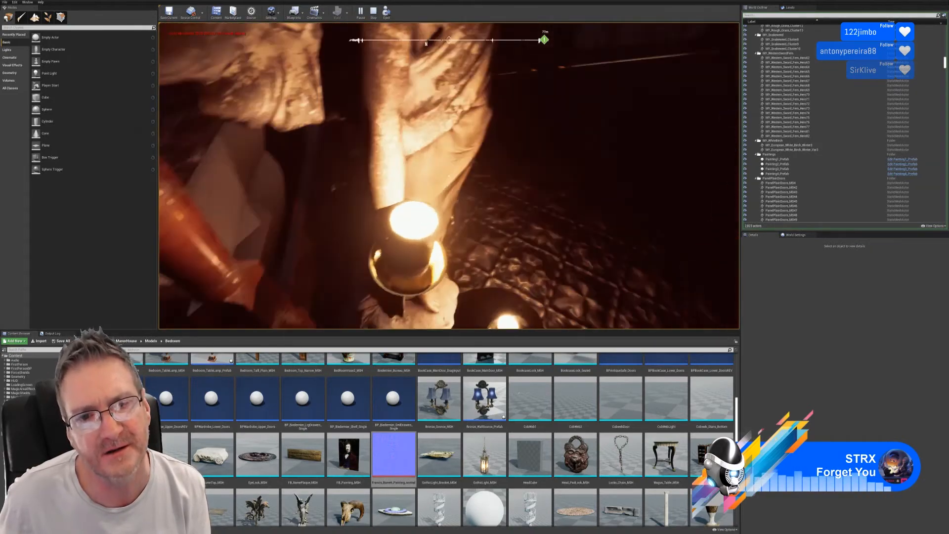
key(d)
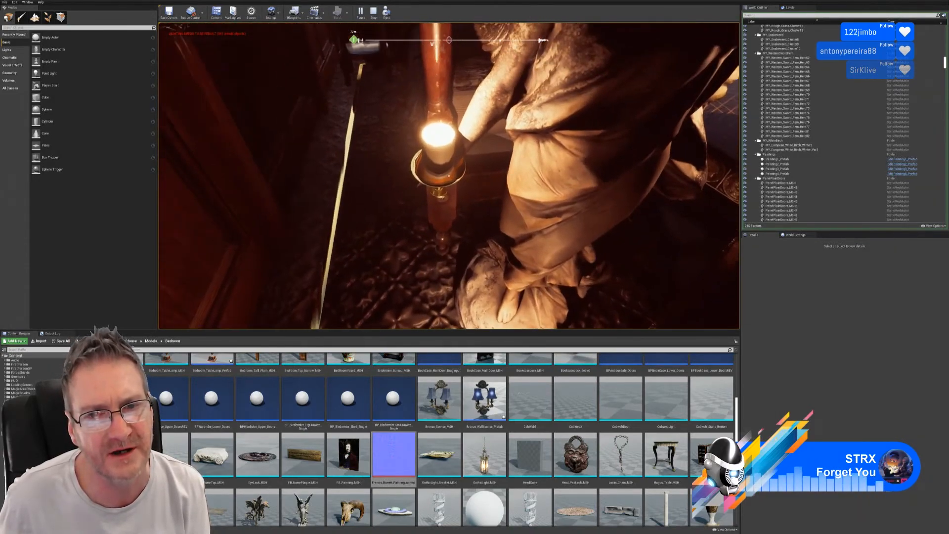
Step back and sideways from the statue to examine its candlelight from farther away, and end the play session
key(s)
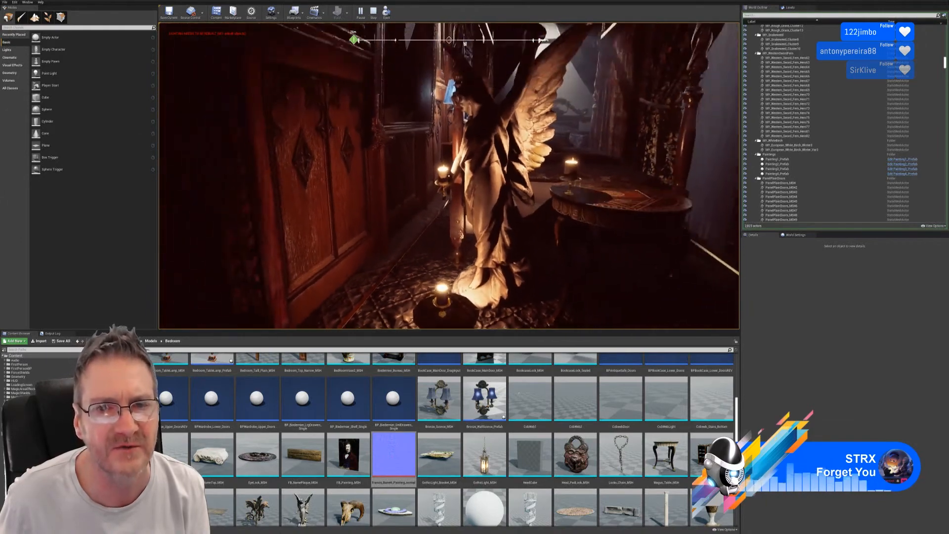
key(a)
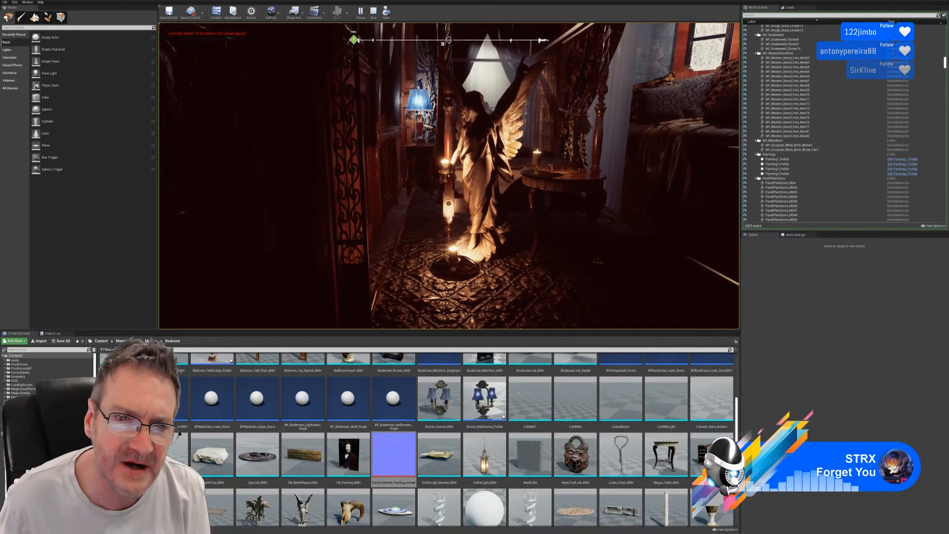
key(d)
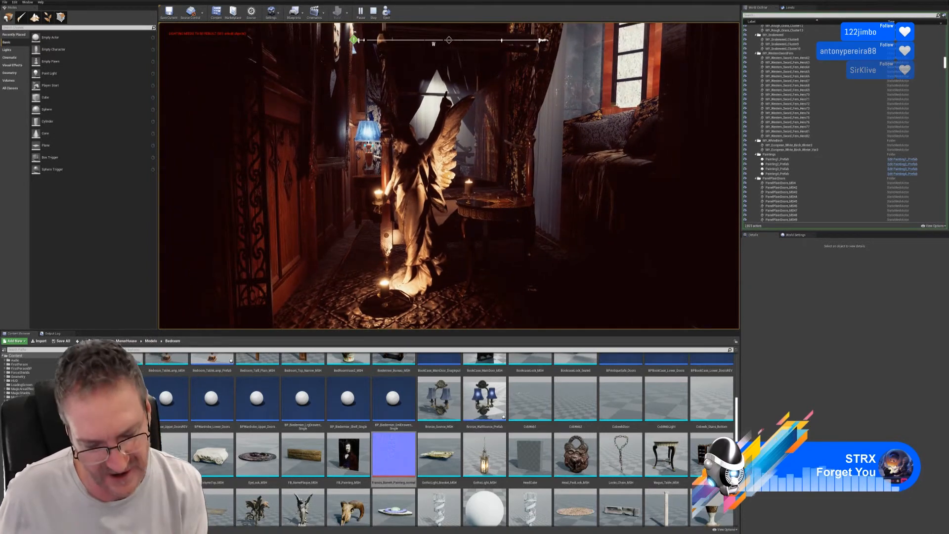
key(Escape)
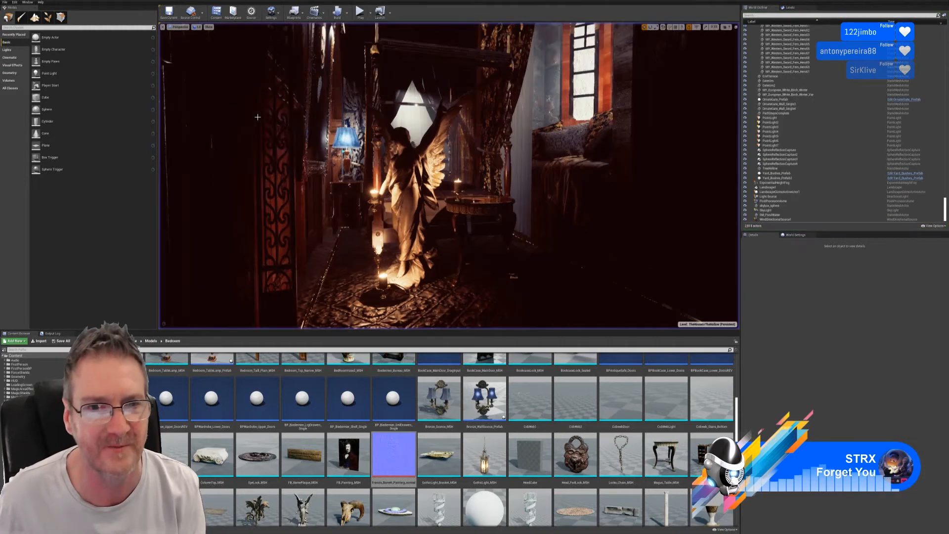
Switch the viewport to unlit shading and place the Ant_Safe_Cabinet_MSH mesh on the bedroom floor beside the large curtain
mouse_move(455, 286)
right_down()
mouse_move(475, 277)
mouse_move(456, 275)
mouse_move(466, 278)
mouse_move(460, 284)
mouse_move(460, 276)
right_up()
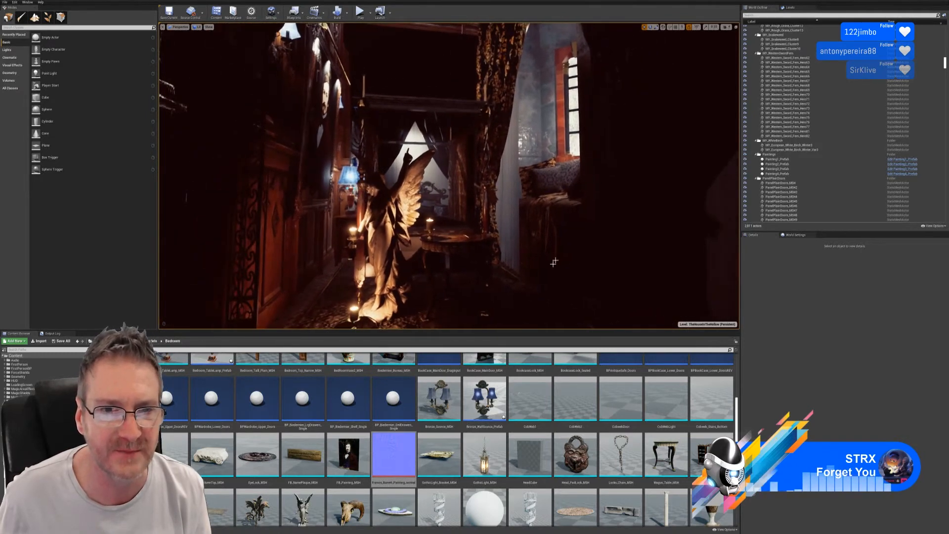
click(196, 26)
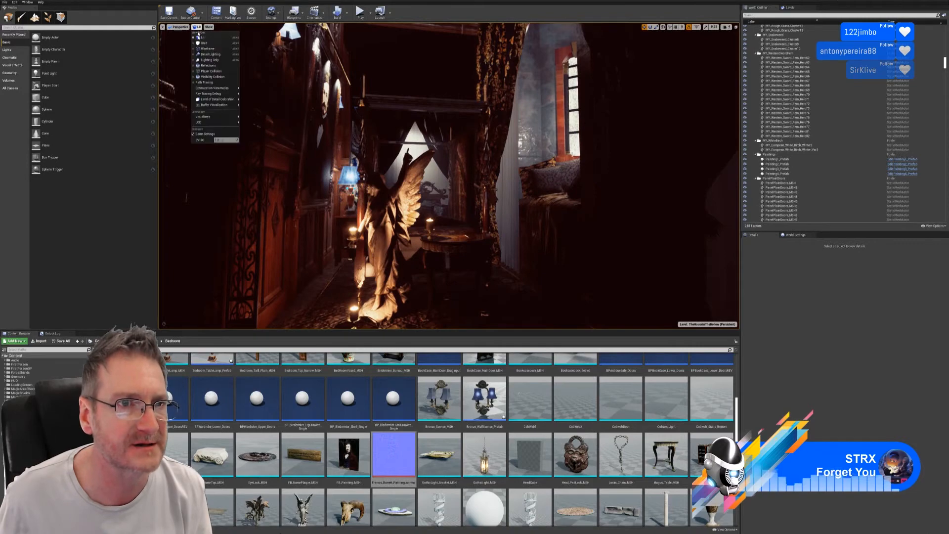
click(197, 43)
right_drag(459, 198, 464, 188)
scroll(465, 440, up, 3)
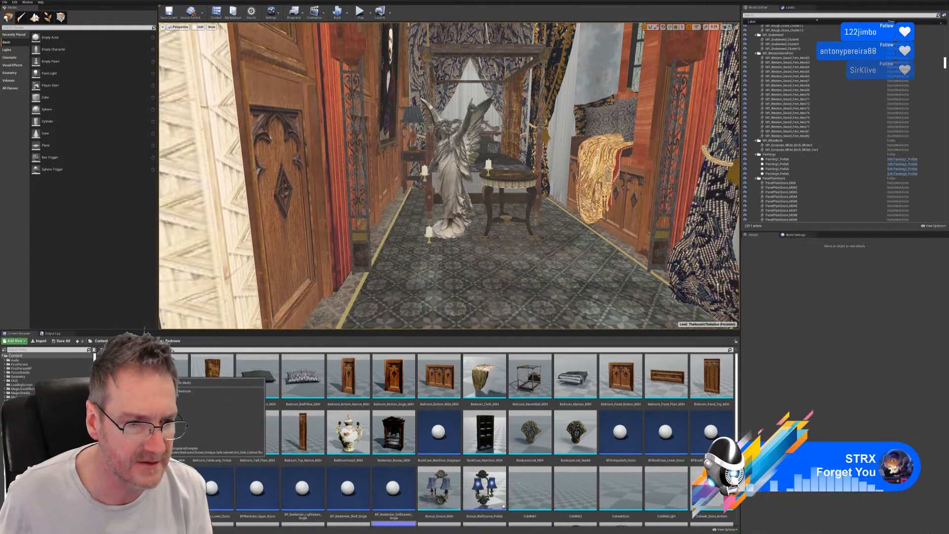
drag(173, 376, 592, 235)
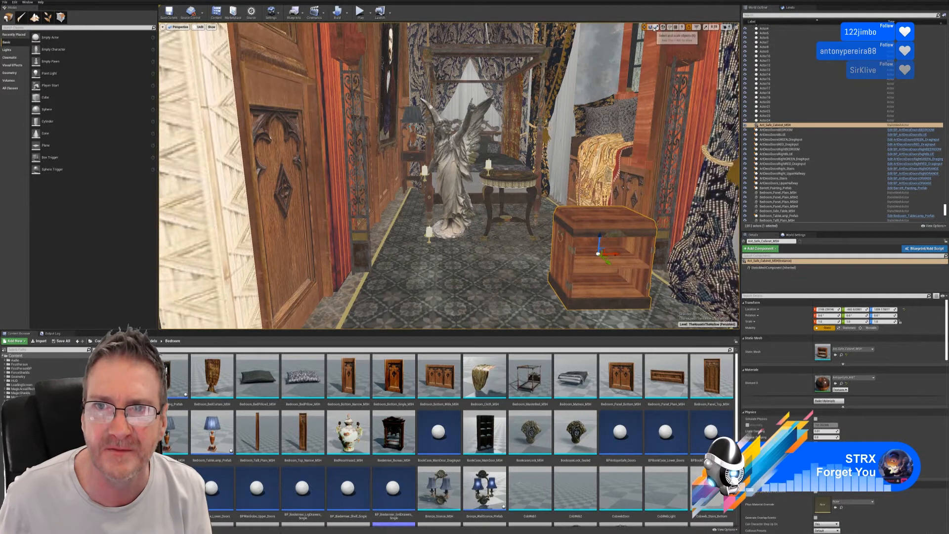
Scale the cabinet up uniformly to about 1.4 and raise it so its base sits on the floor
key(r)
drag(601, 254, 612, 244)
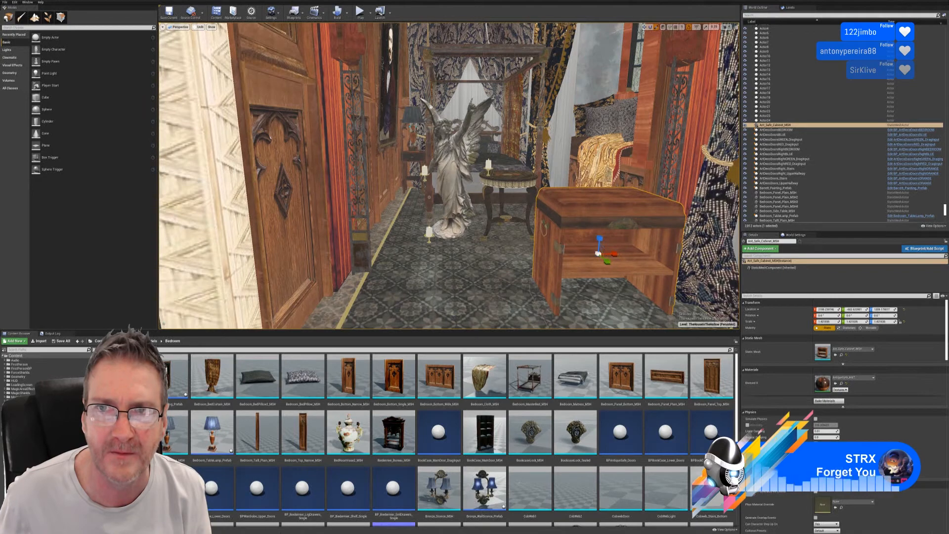
key(w)
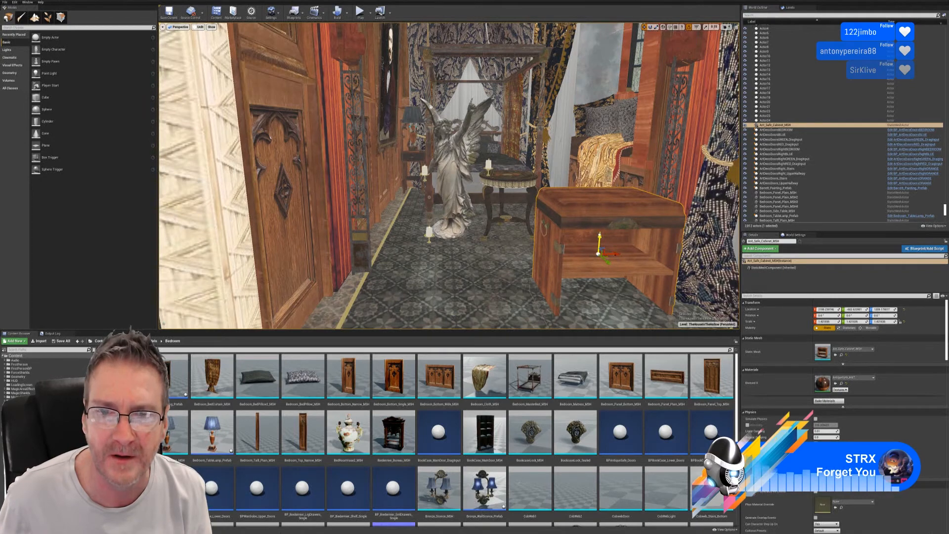
drag(600, 237, 615, 216)
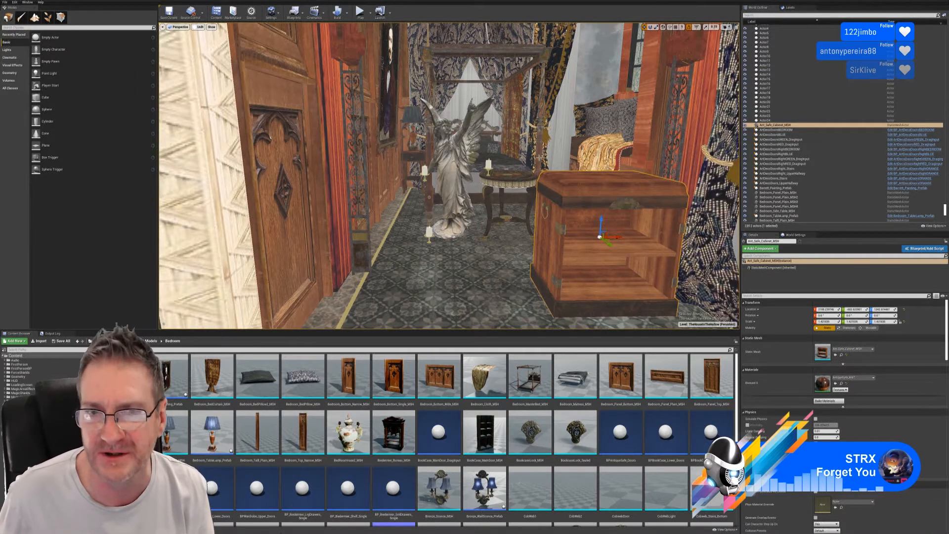
Rotate the cabinet about its vertical axis so its open shelves face across the room
click(651, 99)
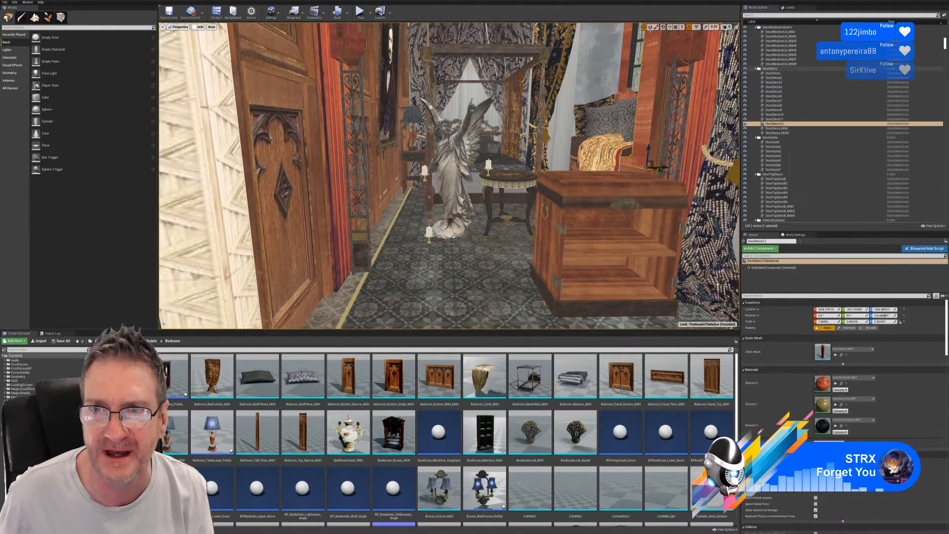
click(615, 179)
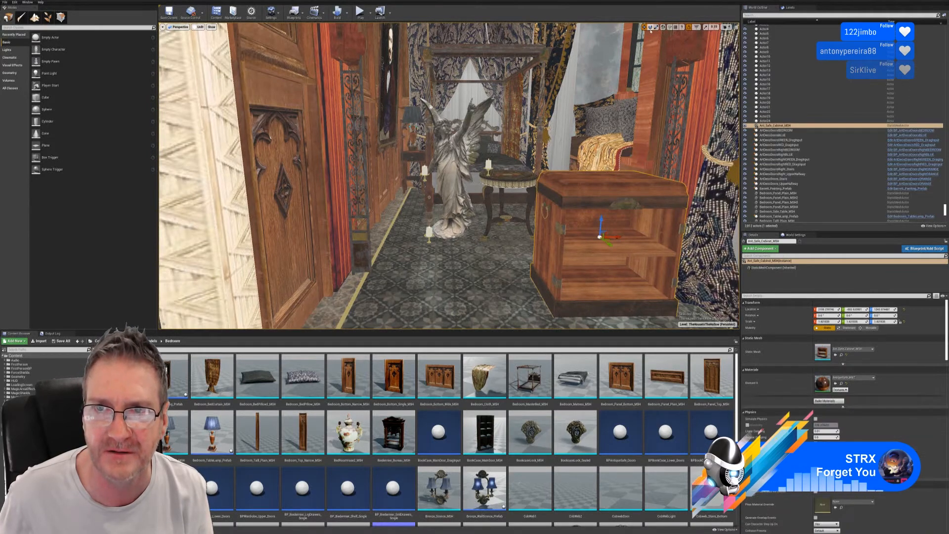
click(657, 27)
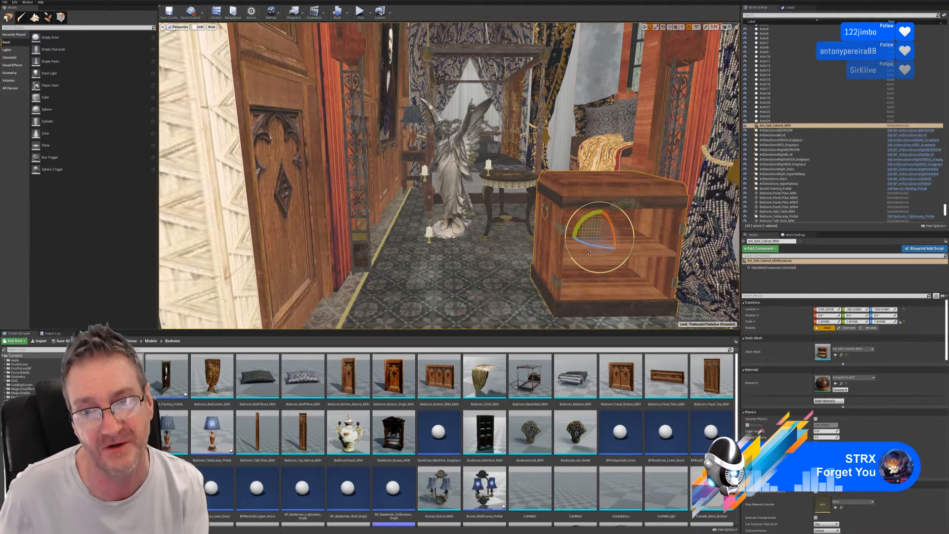
drag(597, 248, 624, 247)
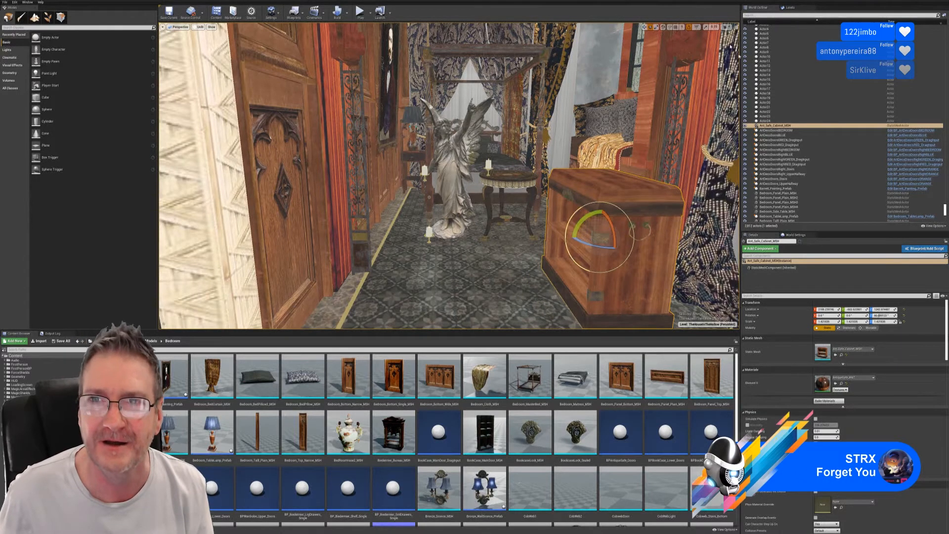
Move the cabinet back beside the tied curtain, checking its position from several sides
click(644, 27)
right_drag(524, 183, 623, 215)
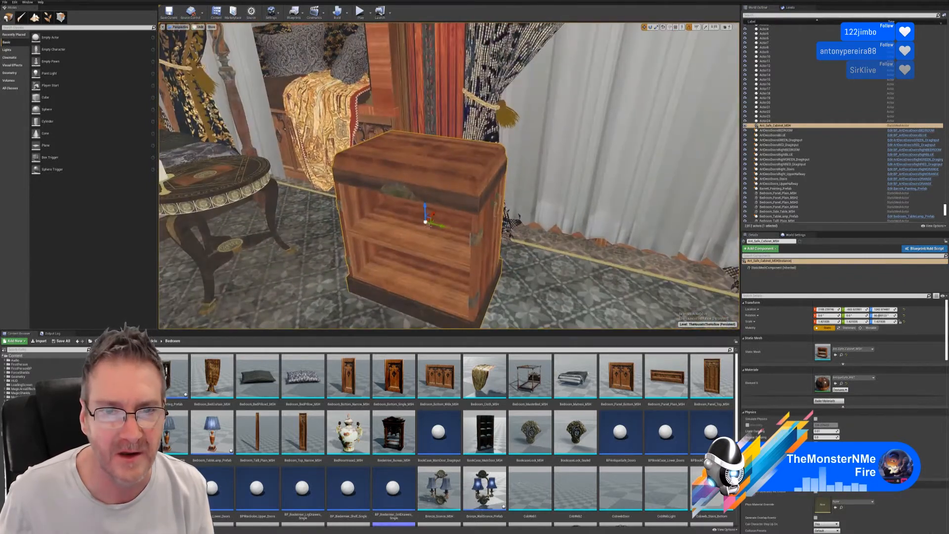
drag(436, 225, 389, 212)
right_drag(388, 212, 491, 224)
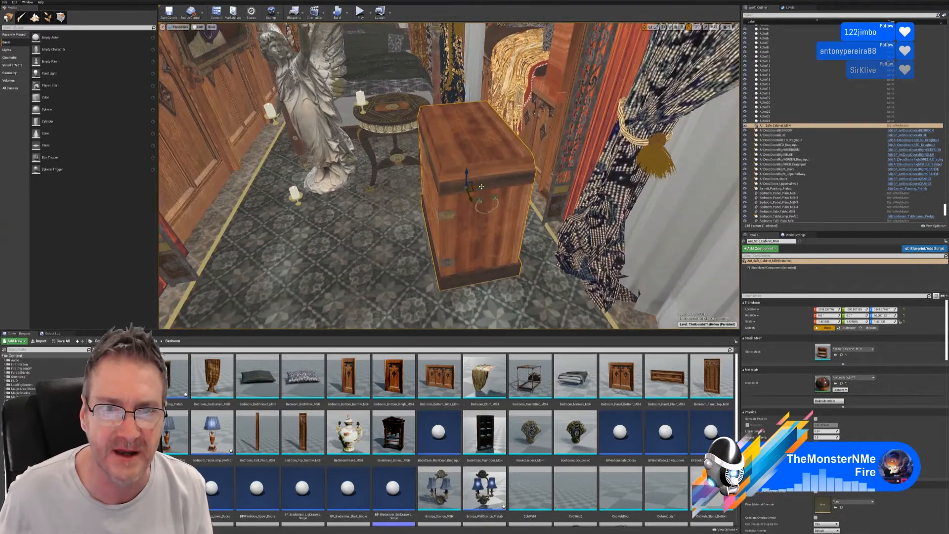
drag(481, 186, 539, 173)
right_drag(539, 173, 593, 174)
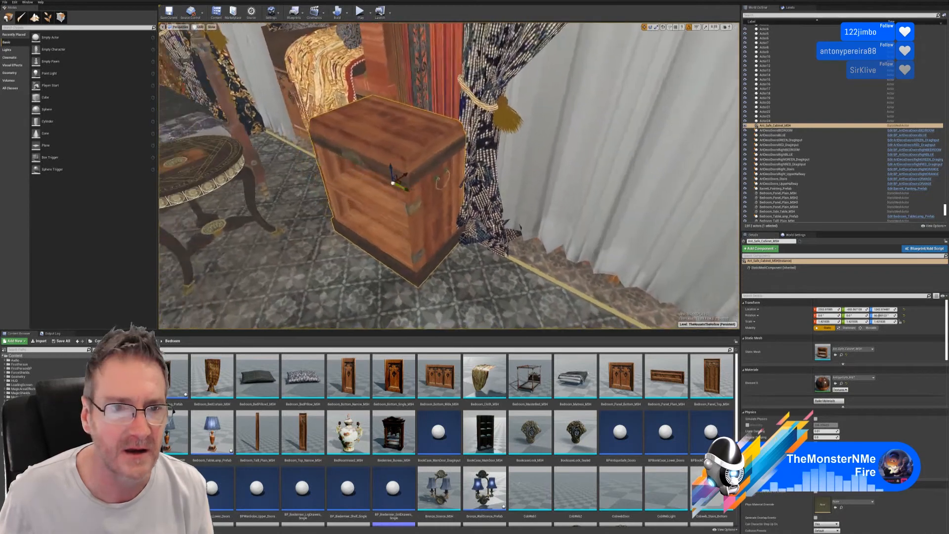
right_drag(475, 183, 394, 188)
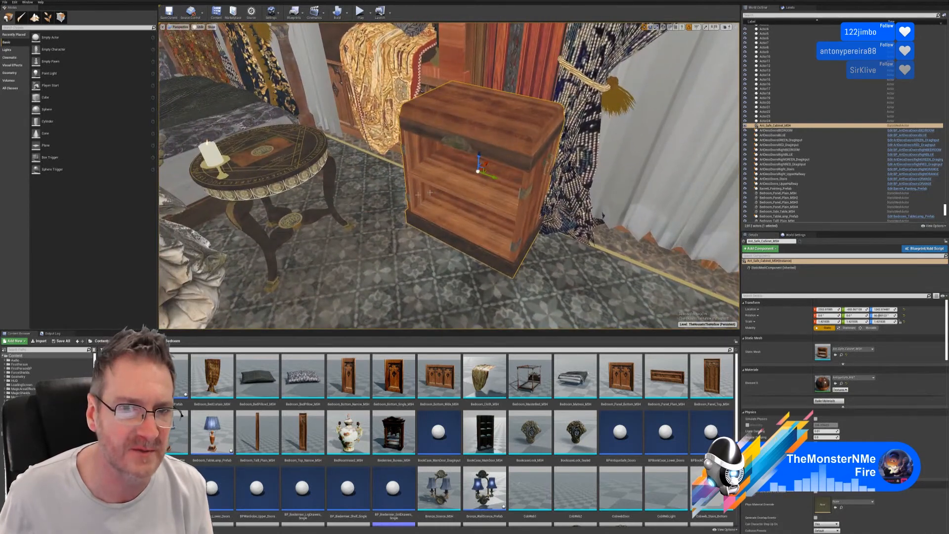
drag(494, 178, 555, 194)
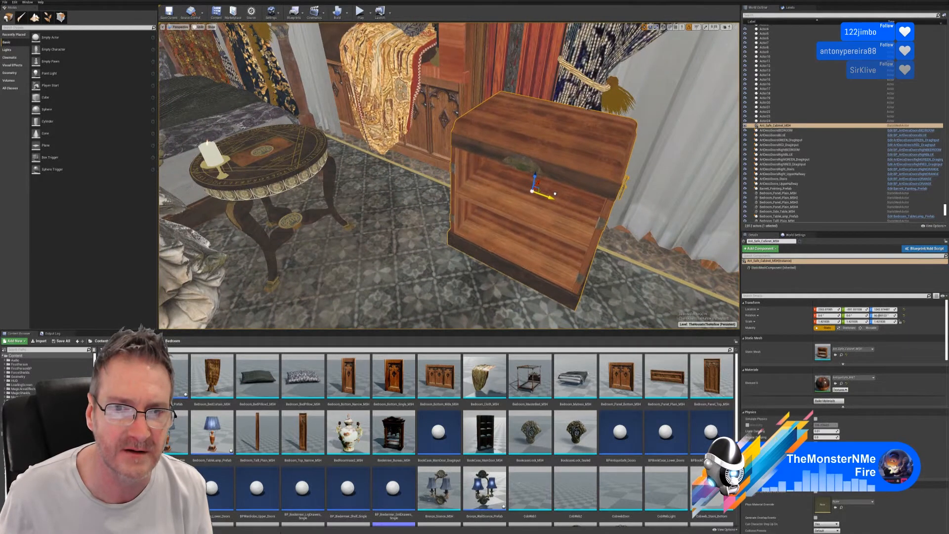
right_drag(397, 240, 317, 245)
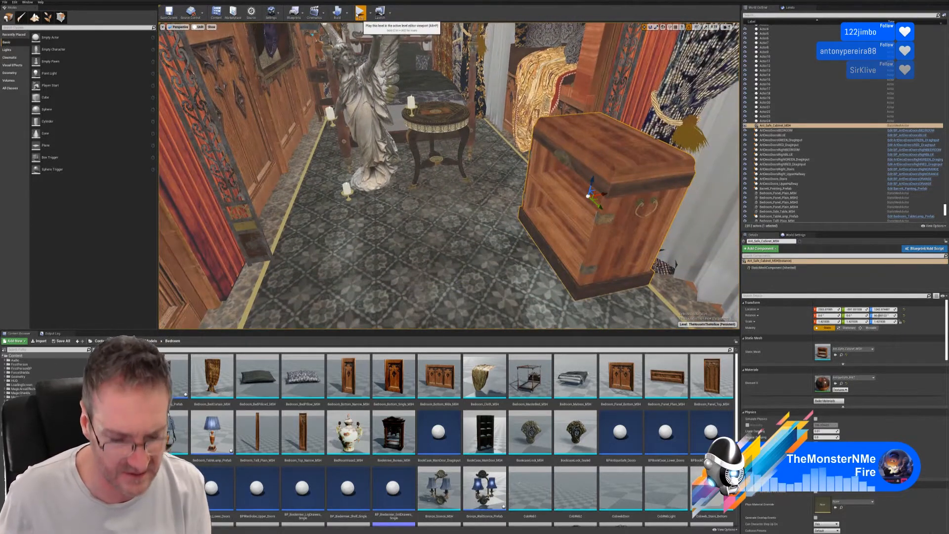
Play the level in the viewport and walk around the bedroom to examine the cabinet in the candlelight
click(360, 12)
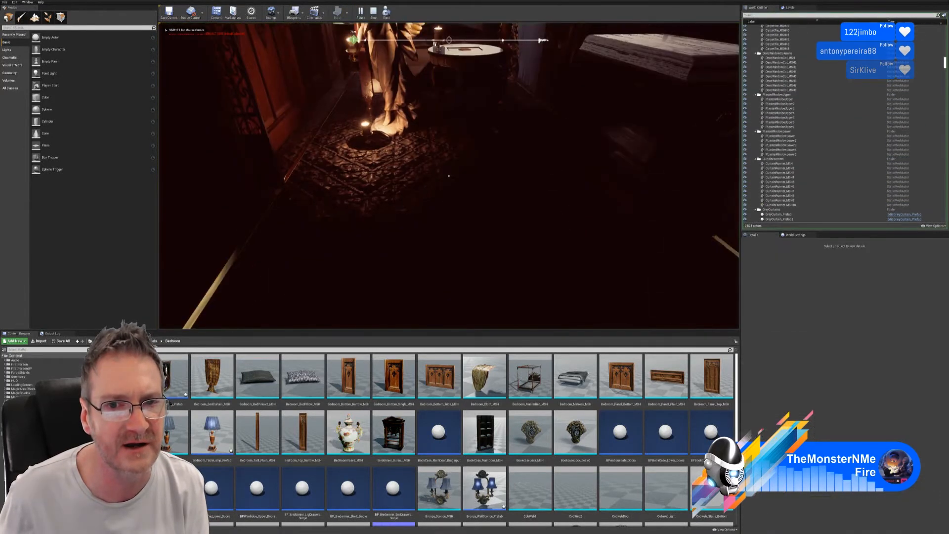
key(w)
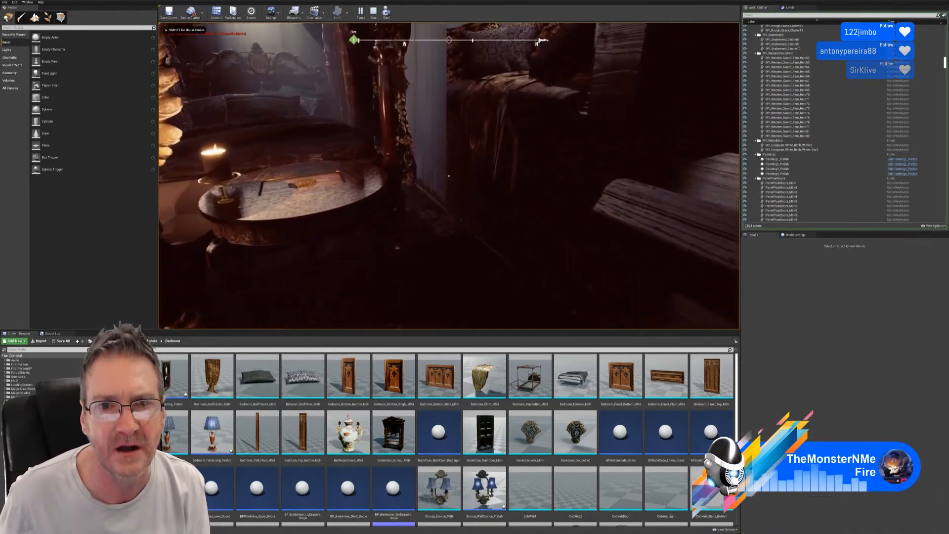
key(w)
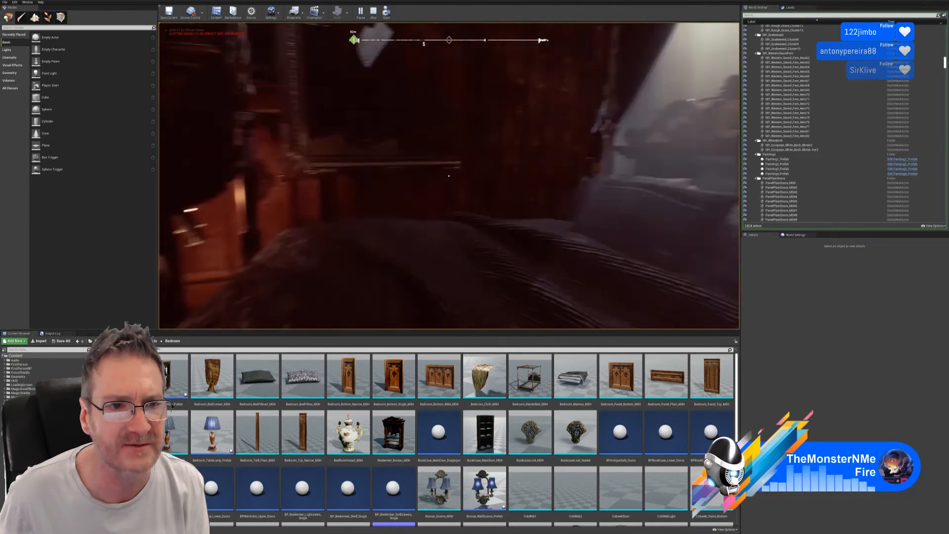
key(w)
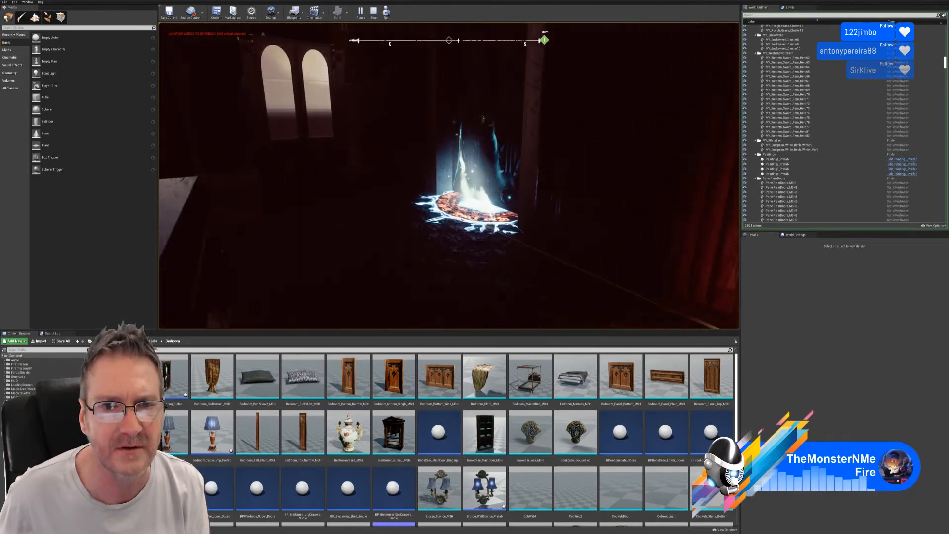
key(w)
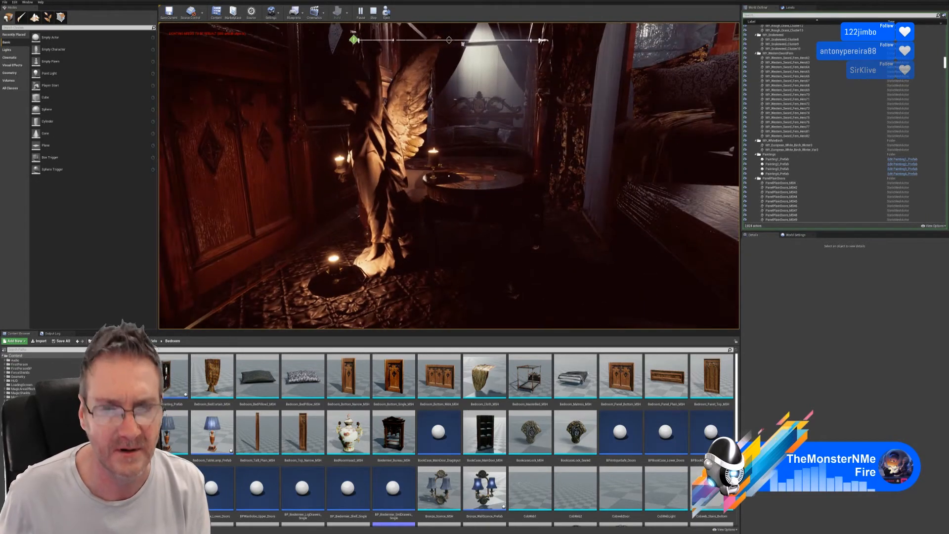
key(Escape)
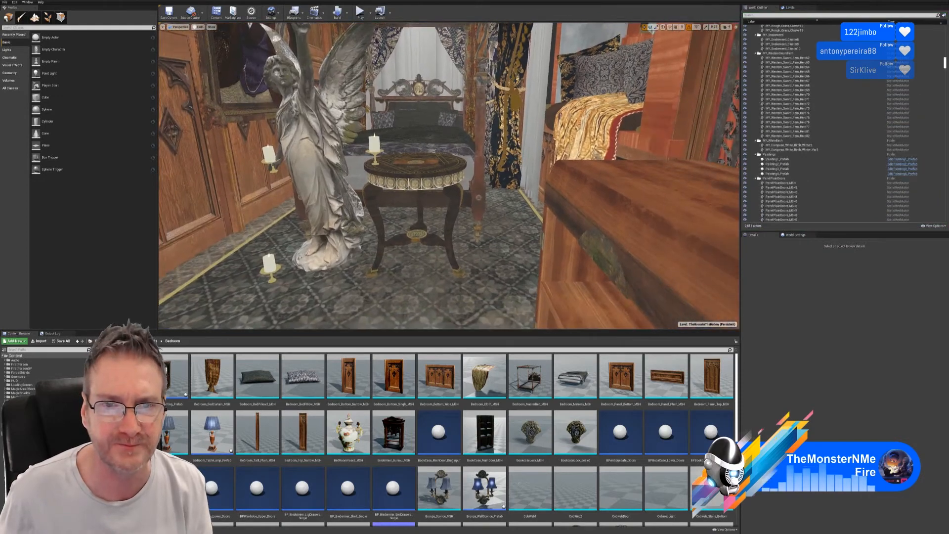
Duplicate the table lamp behind the angel statue and stand the copy on top of the cabinet
key(s)
right_drag(525, 241, 553, 243)
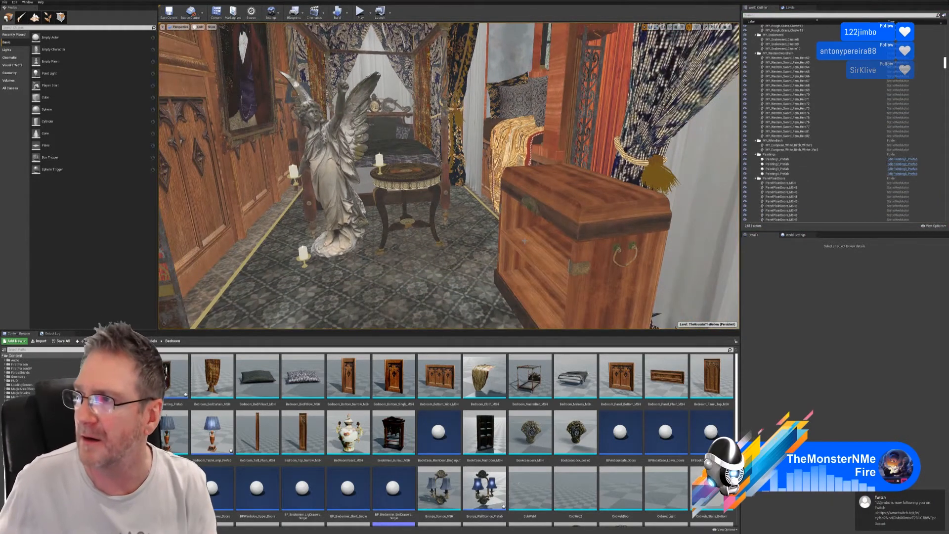
click(936, 499)
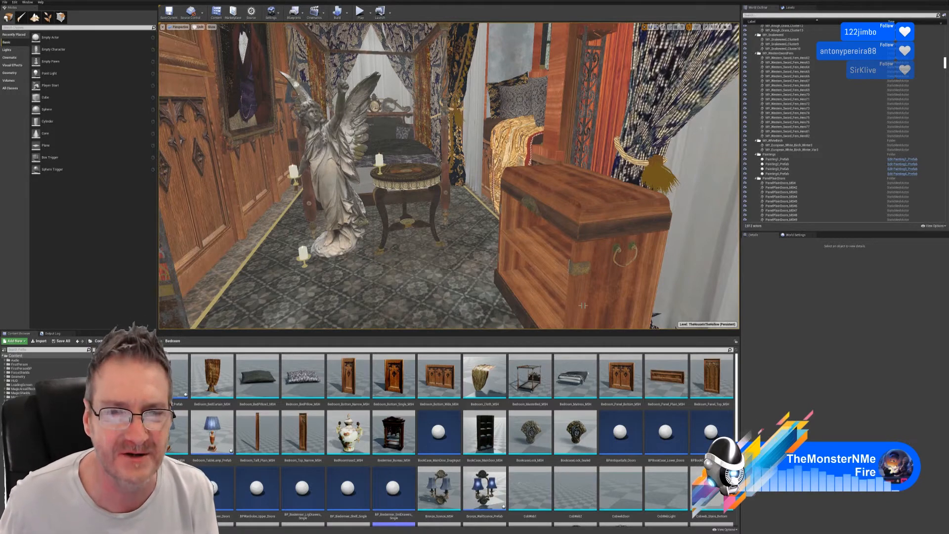
right_drag(448, 176, 483, 166)
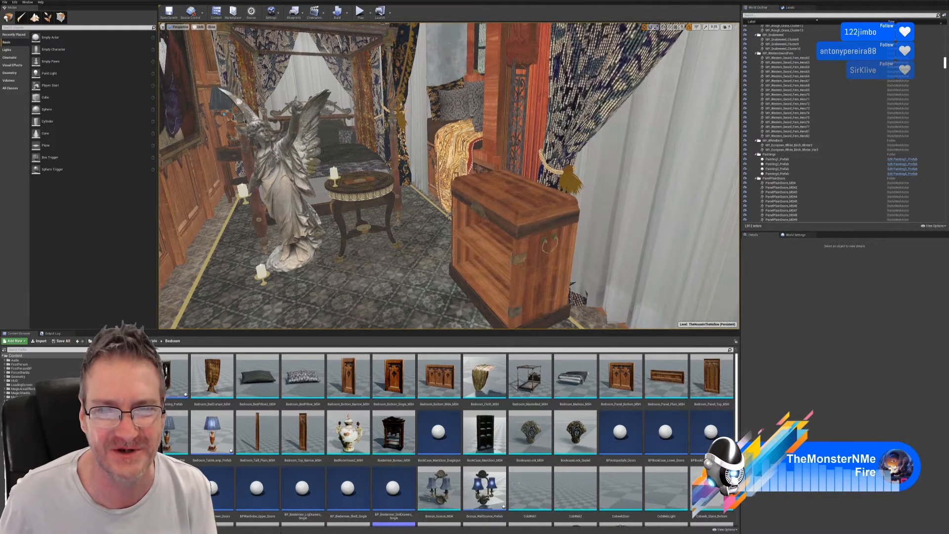
click(225, 116)
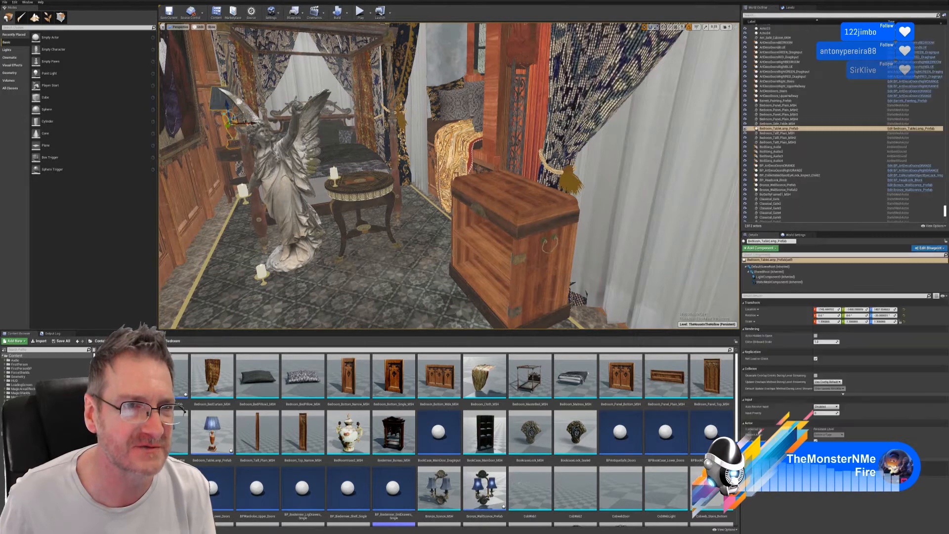
right_click(214, 106)
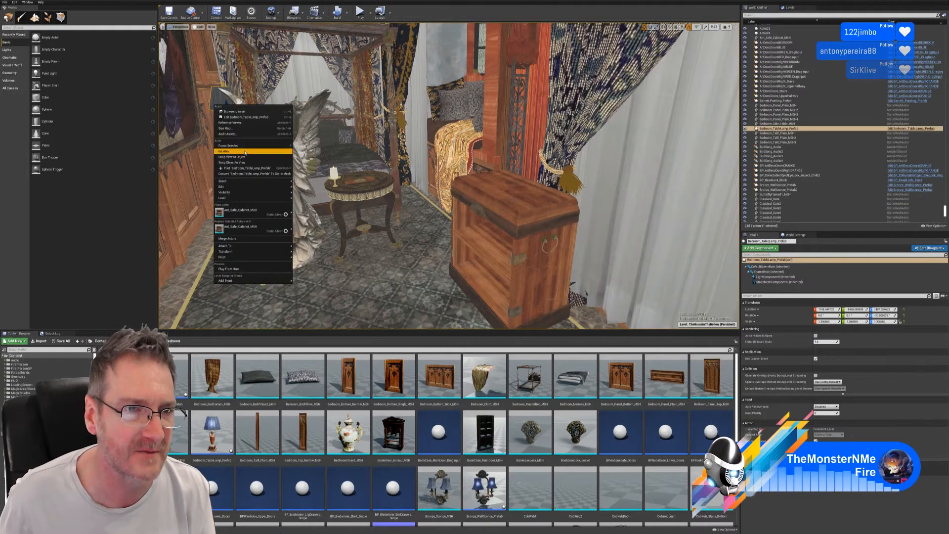
mouse_move(250, 188)
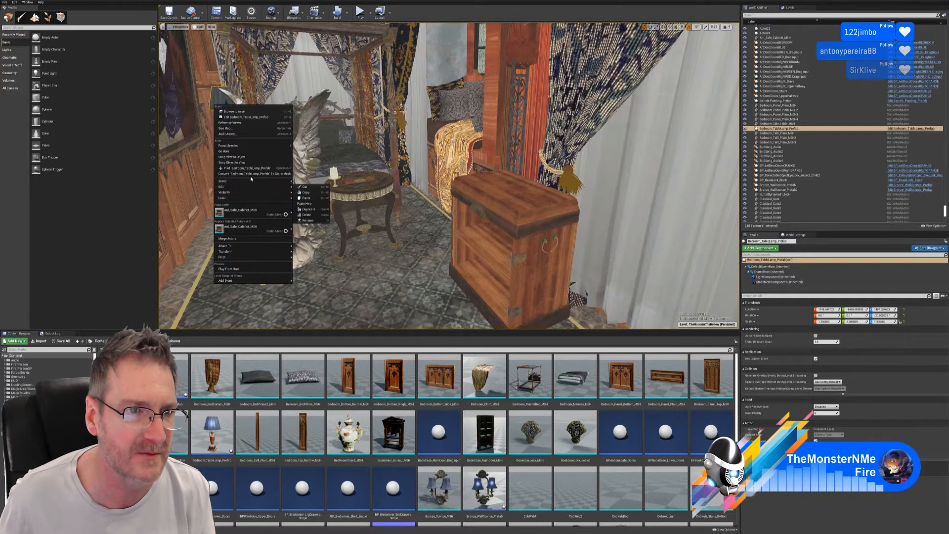
click(312, 209)
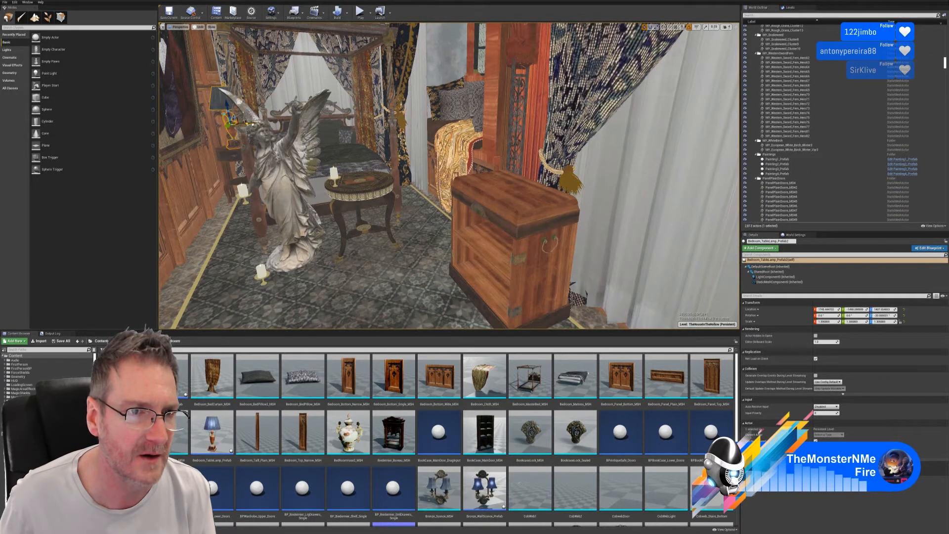
drag(252, 123, 529, 144)
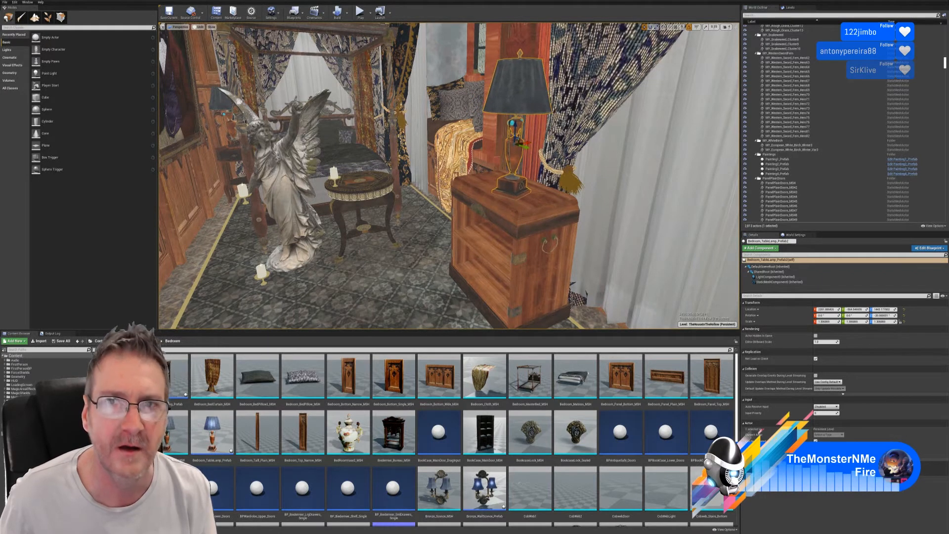
Rotate the lamp about its vertical axis to square it with the cabinet, and slide it back across the cabinet top toward the curtain
click(650, 27)
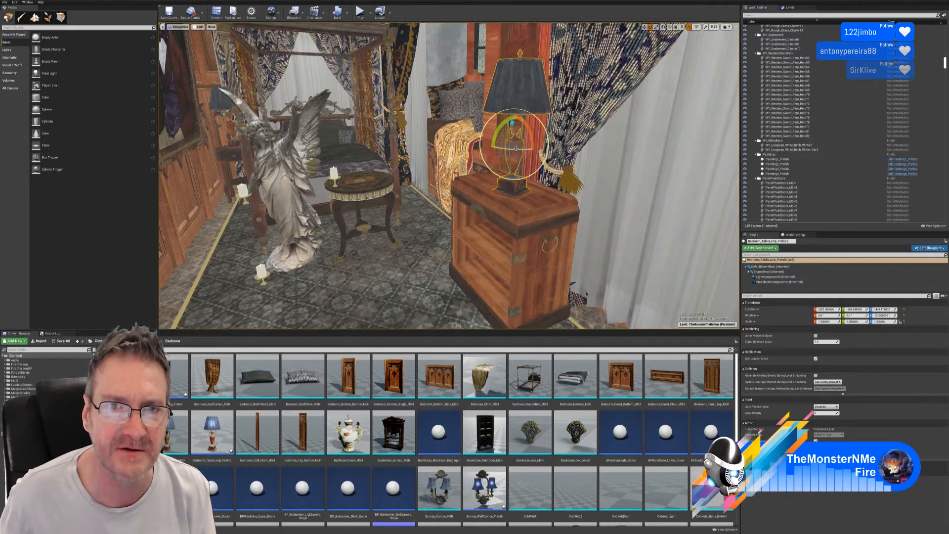
drag(516, 149, 482, 148)
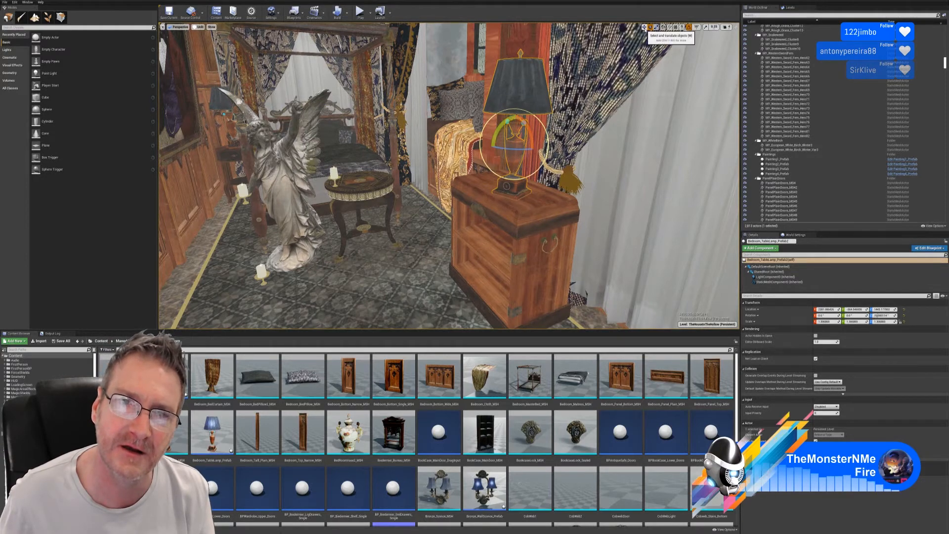
click(644, 27)
mouse_move(553, 148)
right_down()
mouse_move(623, 153)
mouse_move(566, 146)
right_up()
drag(503, 144, 524, 147)
right_drag(524, 147, 470, 153)
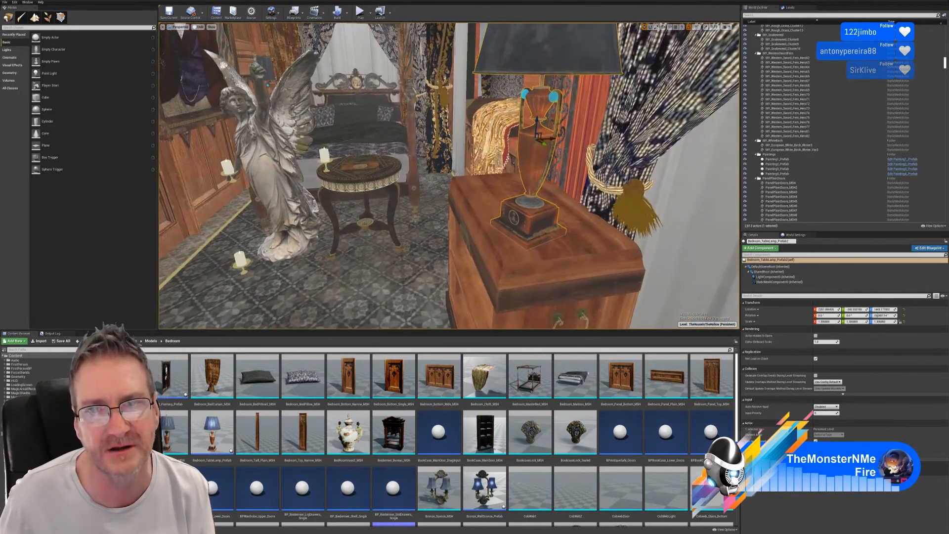
drag(553, 140, 570, 142)
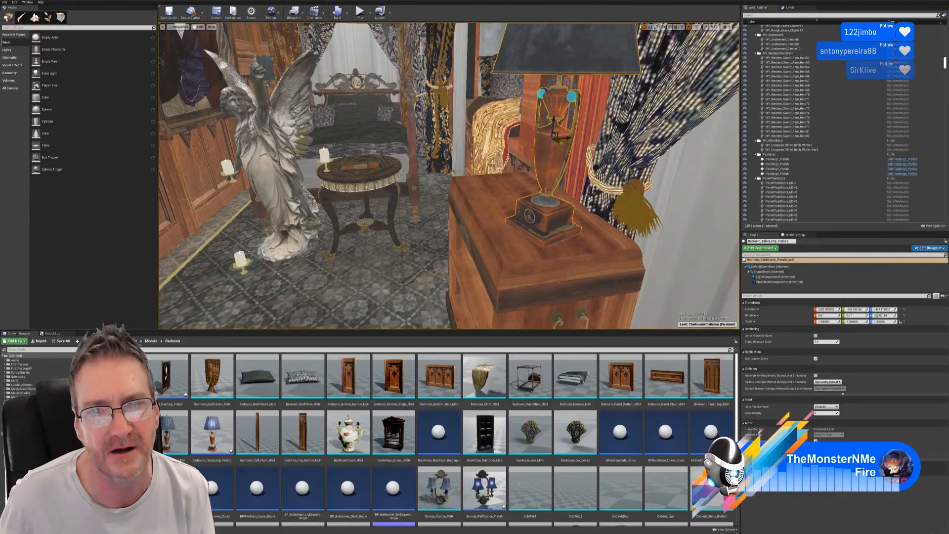
Examine the lamp placement and the cabinet's open shelves from several sides of the room
right_drag(571, 141, 544, 133)
key(s)
key(s)
right_drag(550, 297, 524, 308)
key(w)
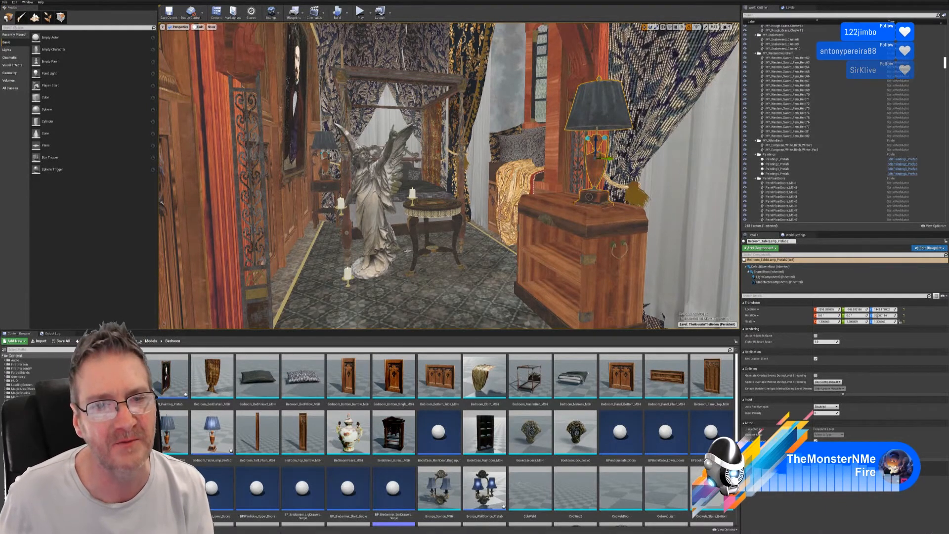
mouse_move(412, 250)
right_down()
mouse_move(445, 218)
mouse_move(442, 233)
mouse_move(412, 250)
right_up()
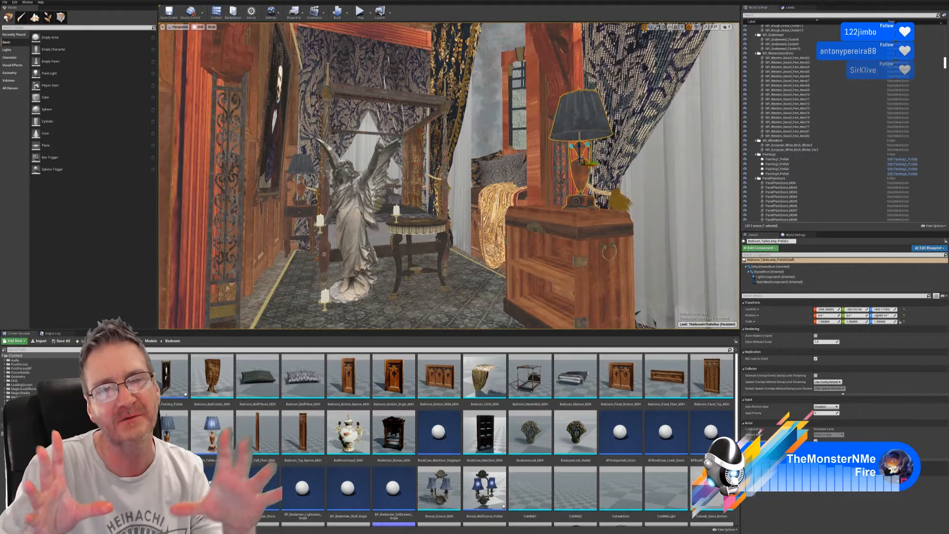
right_drag(438, 241, 534, 281)
right_drag(421, 147, 374, 143)
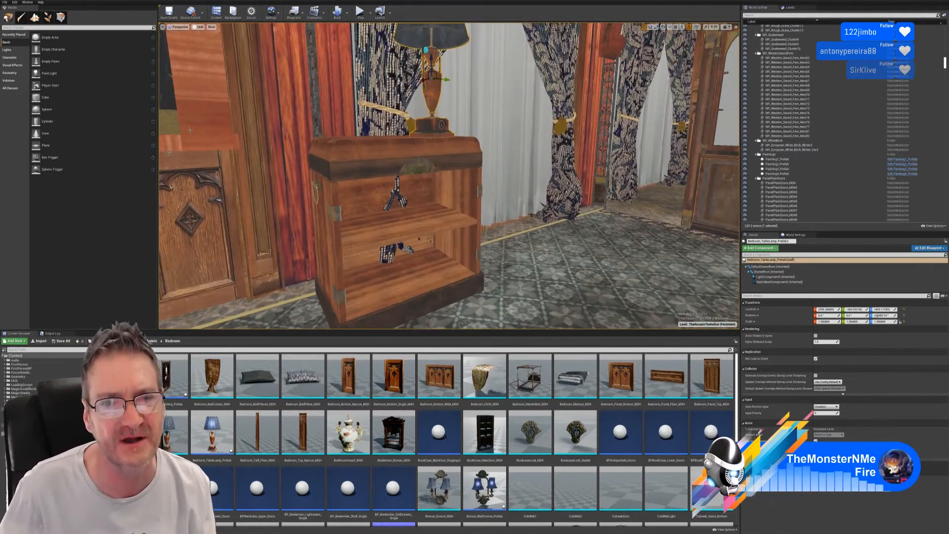
right_drag(190, 130, 171, 132)
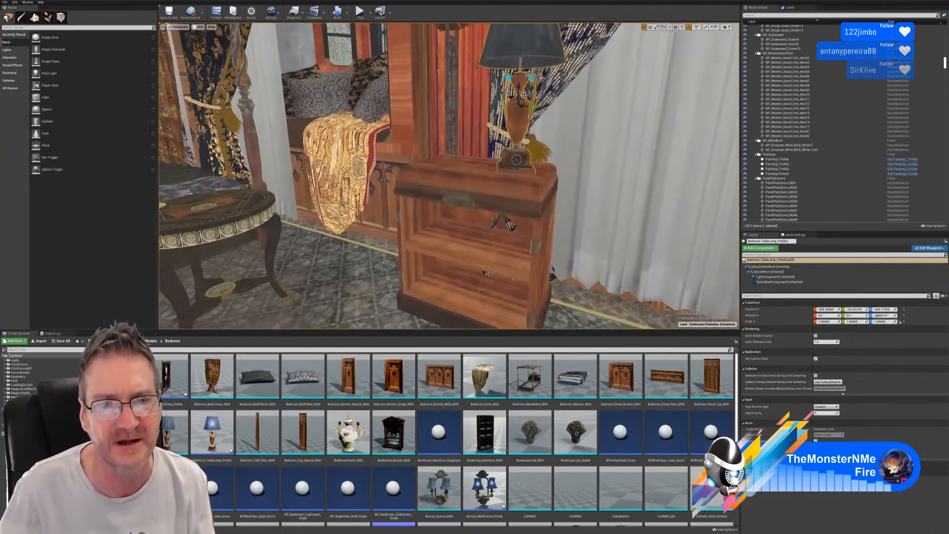
right_drag(514, 279, 403, 262)
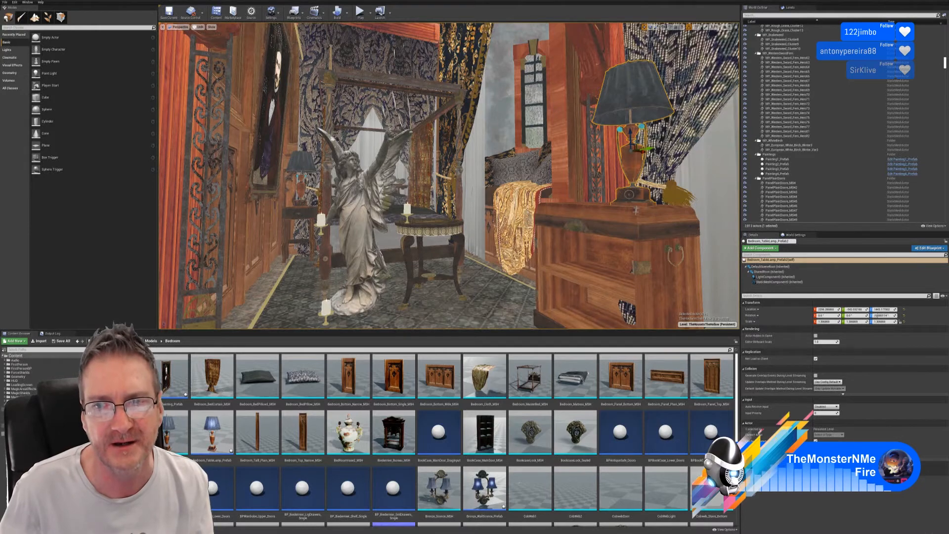
Select the cabinet together with its lamp and move both clear of the curtain that pokes through the shelves
ctrl+click(636, 239)
right_drag(637, 239, 662, 269)
right_drag(602, 211, 604, 231)
drag(582, 216, 572, 222)
right_drag(610, 286, 554, 270)
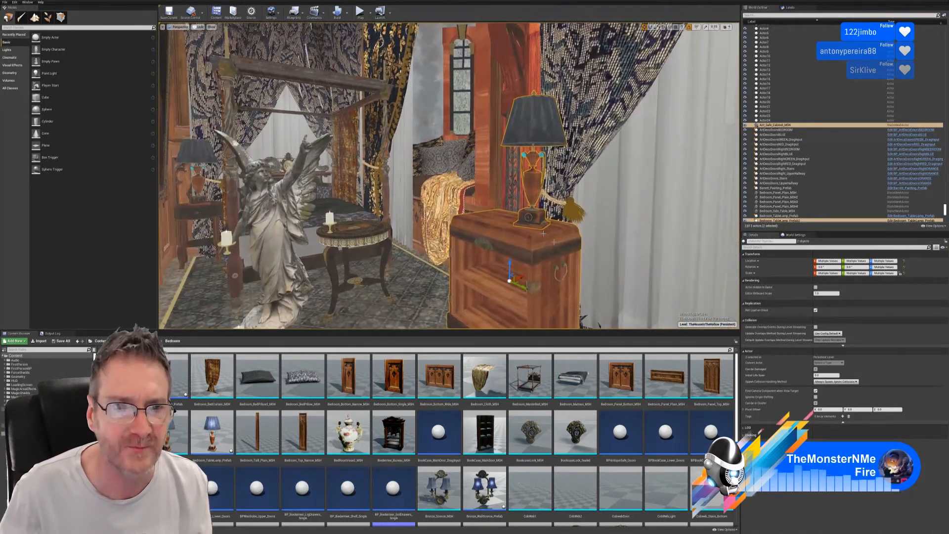
Switch the viewport to Lit to examine the lamps and candlelight around the statue and cabinet, and return to Unlit
click(198, 27)
click(210, 46)
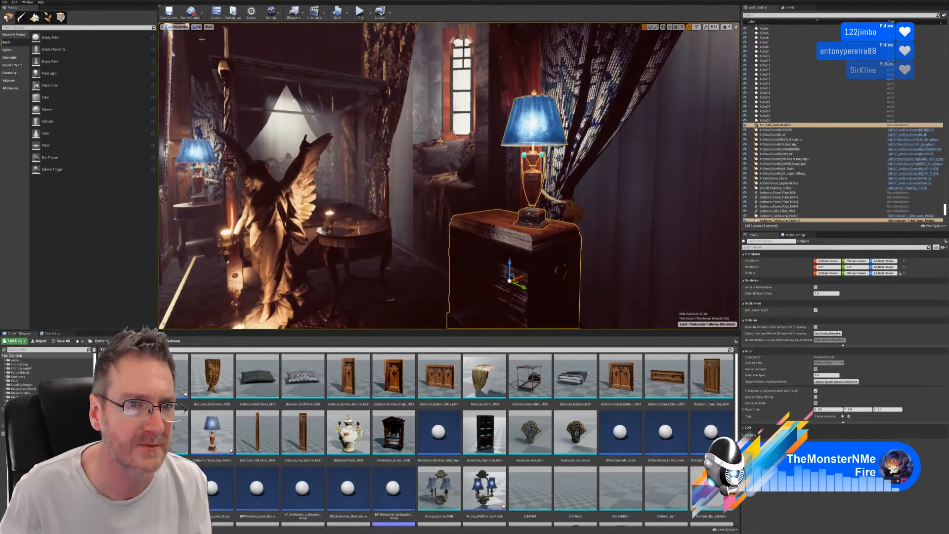
right_drag(331, 181, 270, 171)
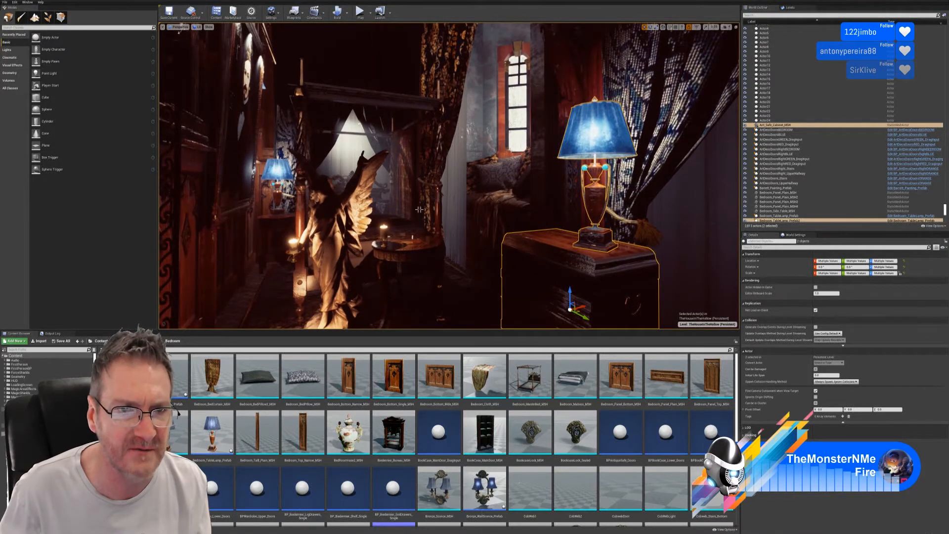
right_drag(419, 210, 396, 230)
key(w)
key(s)
key(a)
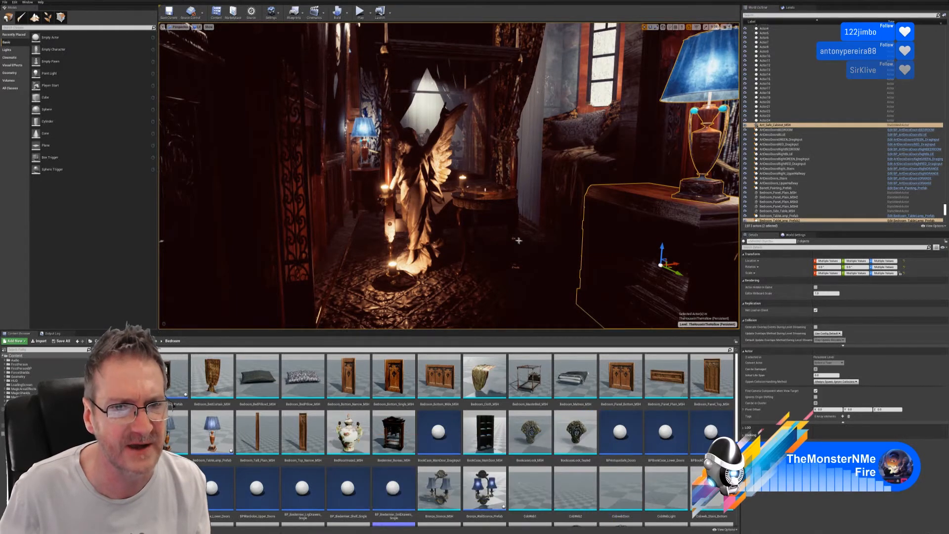
right_drag(518, 241, 486, 229)
key(s)
key(w)
key(s)
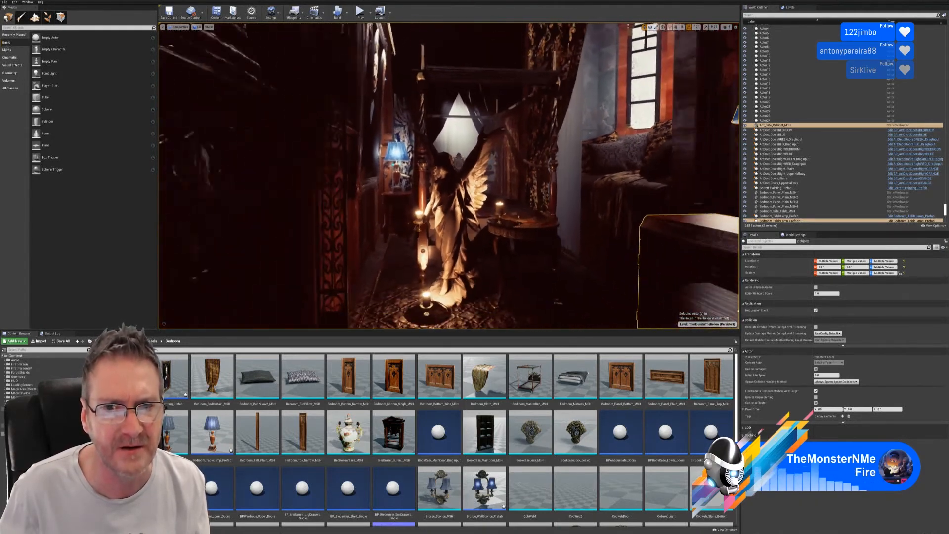
mouse_move(486, 263)
right_down()
mouse_move(495, 262)
mouse_move(486, 263)
right_up()
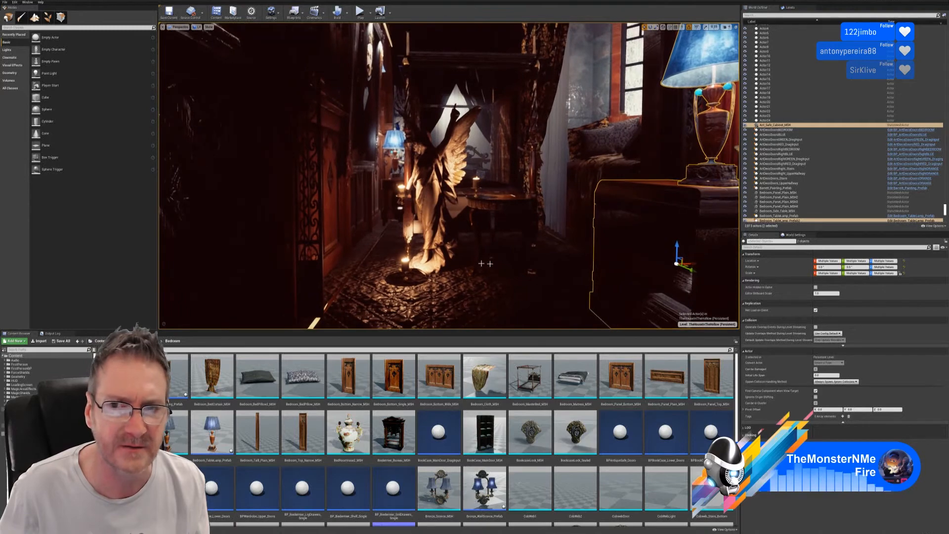
key(s)
right_drag(482, 210, 482, 210)
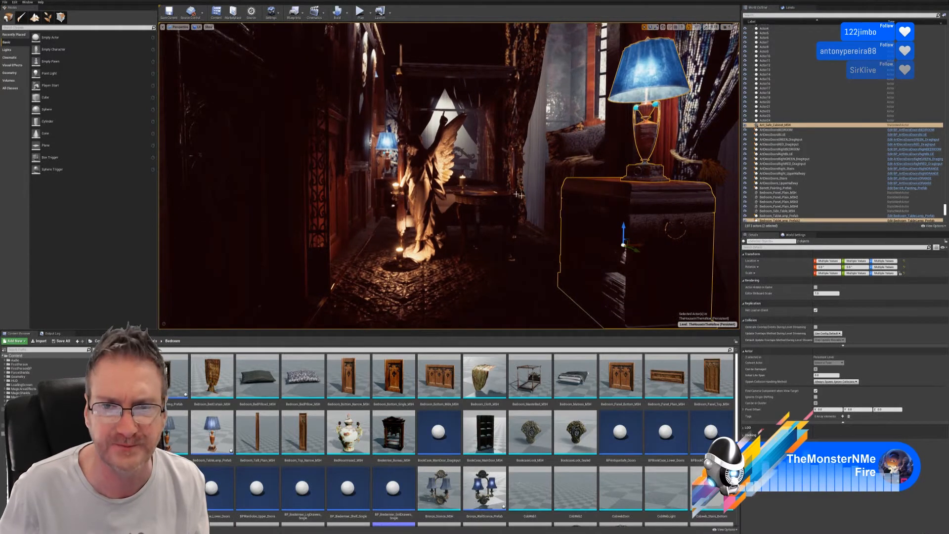
key(w)
right_drag(518, 194, 518, 194)
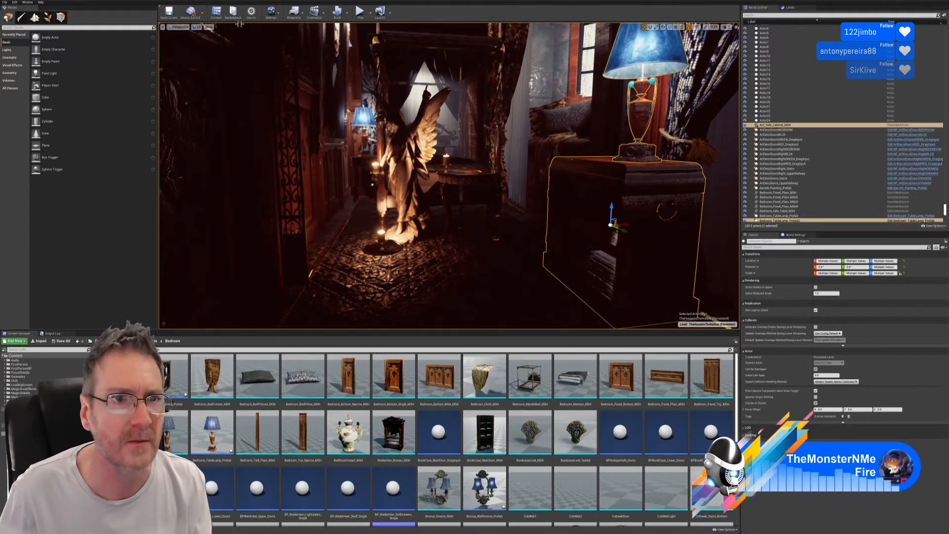
click(197, 28)
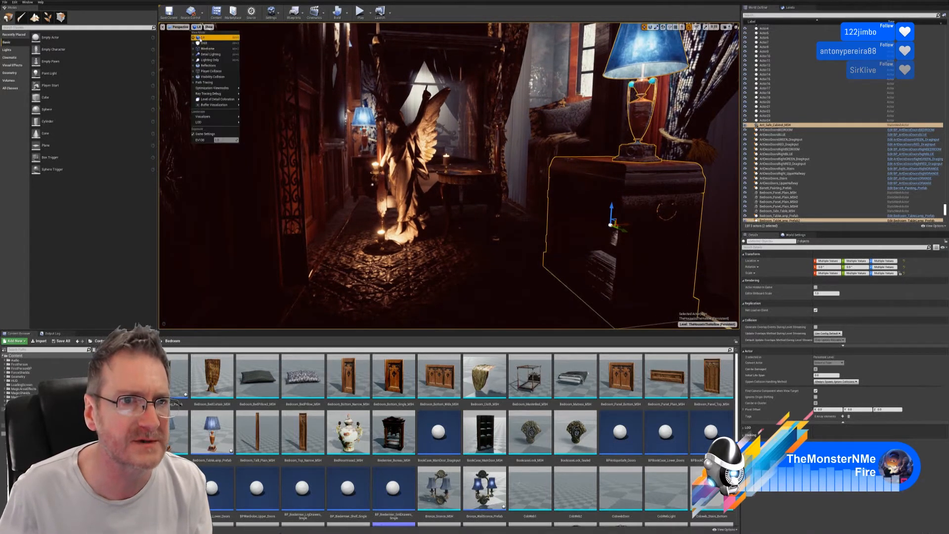
click(201, 43)
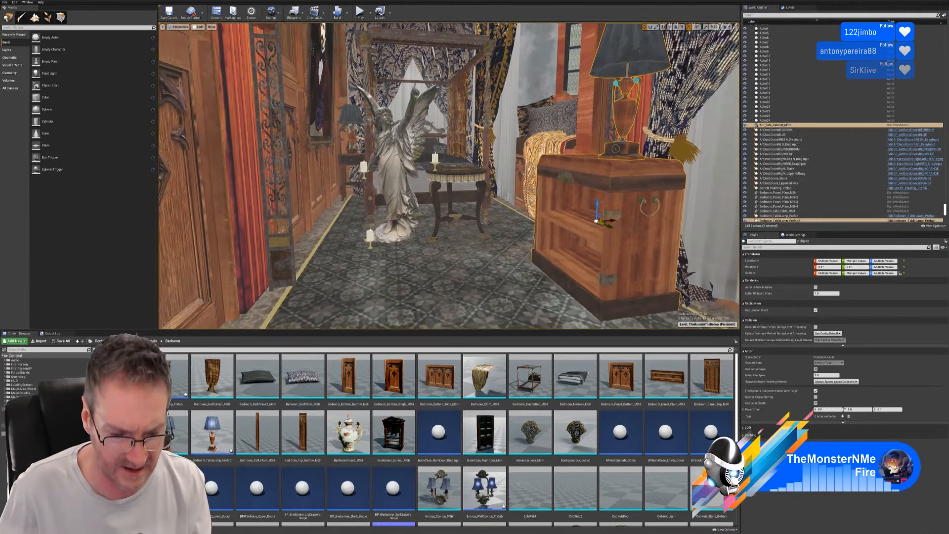
Play the level in the viewport, walk around the cabinet and angel statue to check the lamp's light, and stop playing
key(Escape)
key(w)
right_drag(643, 240, 643, 239)
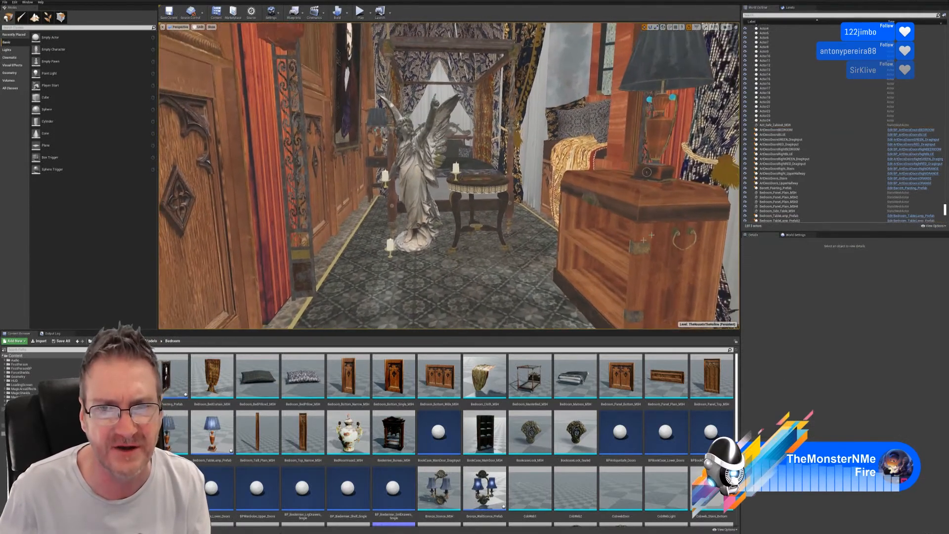
click(360, 12)
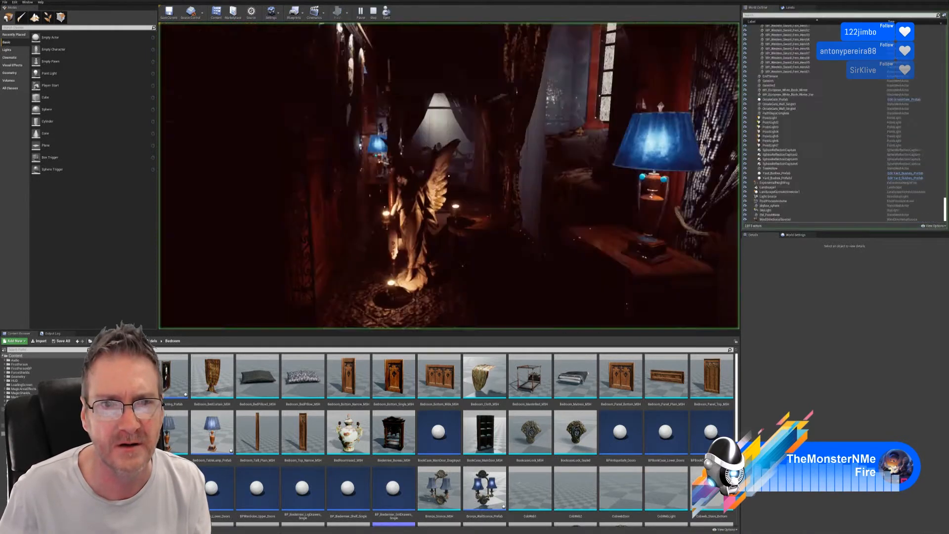
key(w)
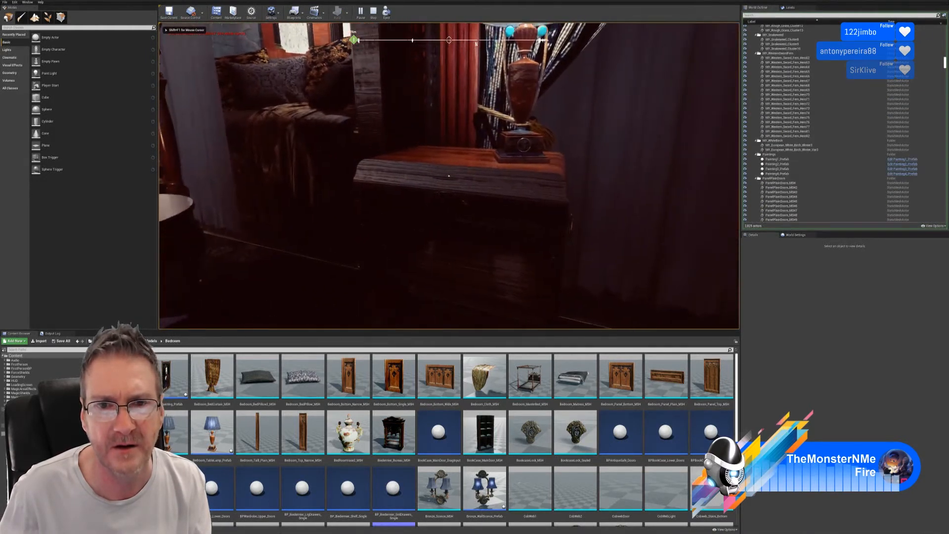
key(s)
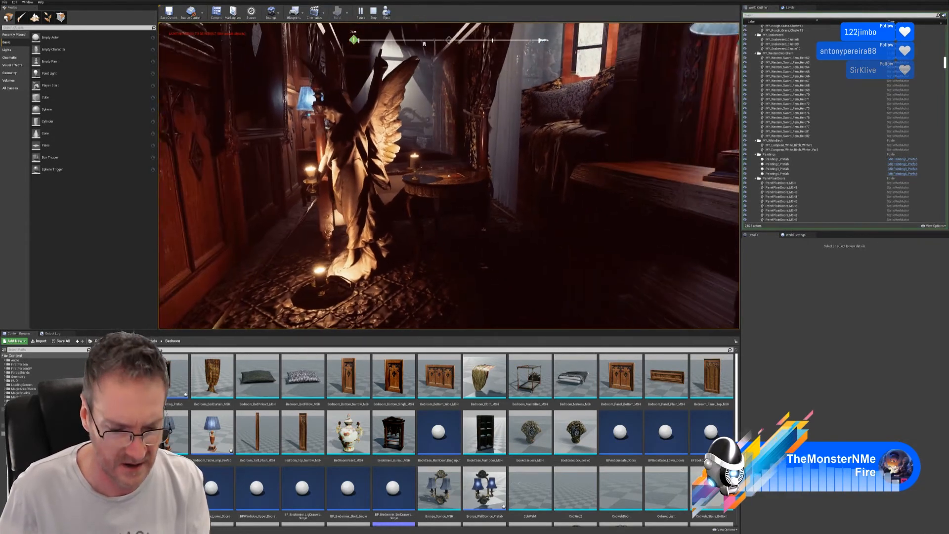
key(Escape)
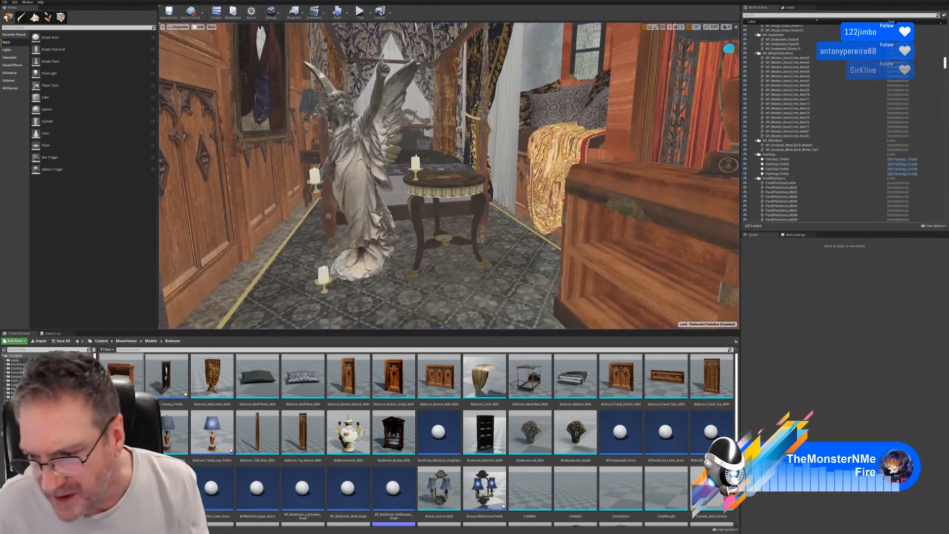
Place the BPAntiqueSafe_Doors blueprint at the cabinet's front and scale it up uniformly to roughly the height of the shelf opening
right_drag(545, 260, 536, 231)
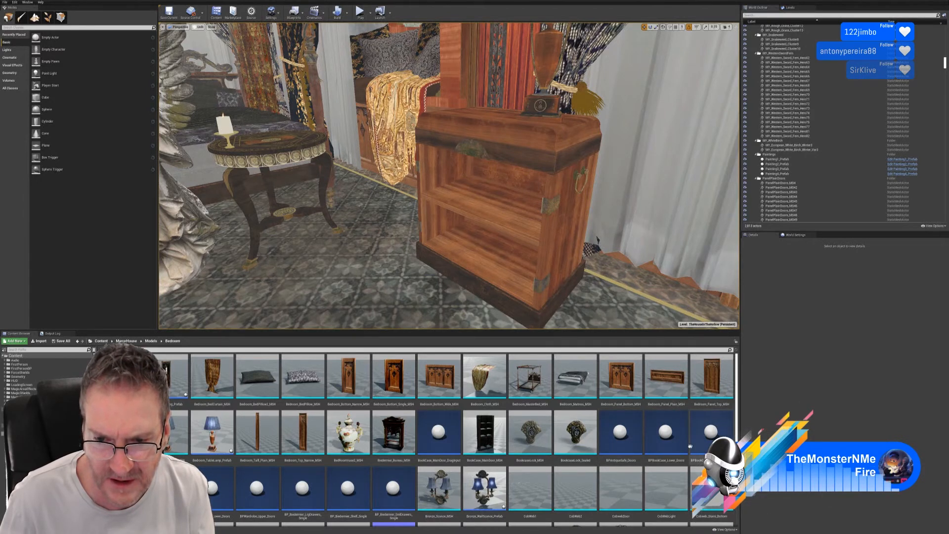
drag(626, 448, 469, 285)
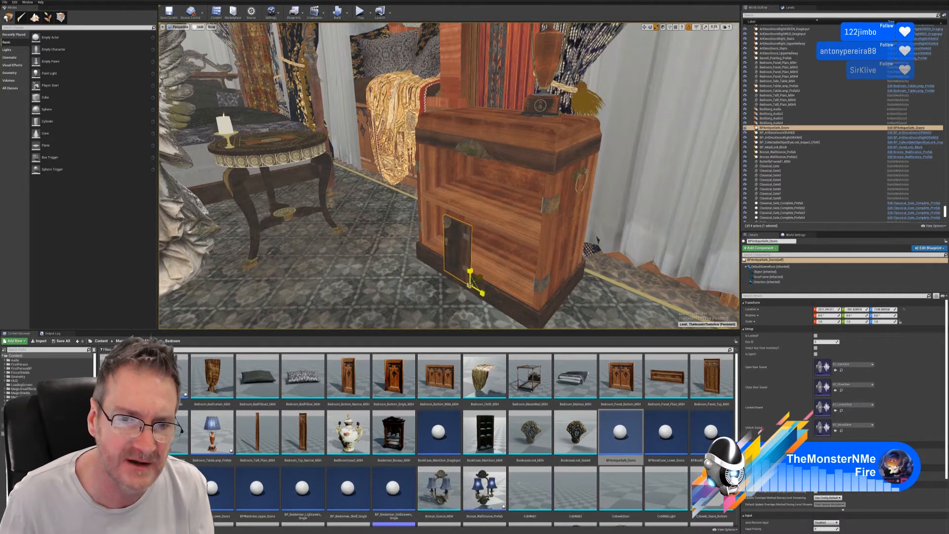
drag(471, 286, 496, 257)
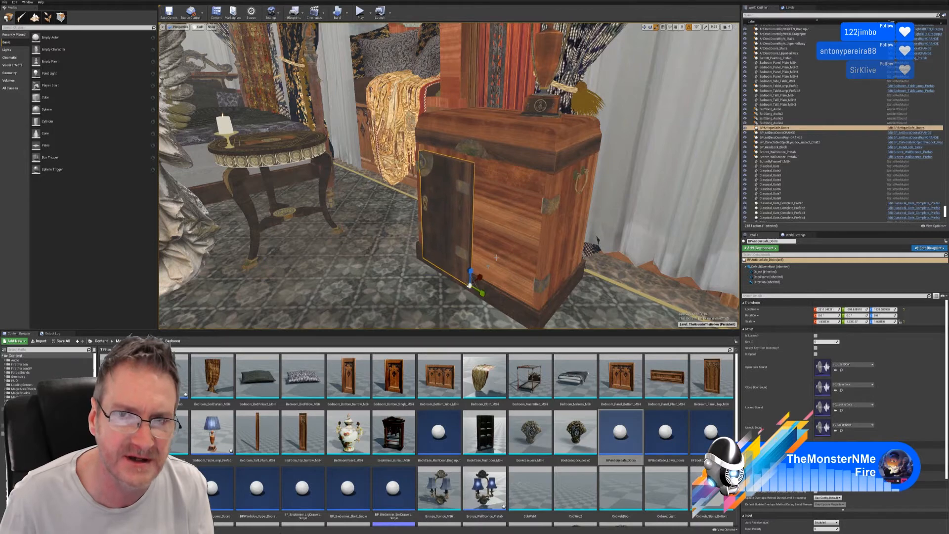
Move the safe door along the cabinet front and push it back into the shelf opening
click(644, 27)
right_drag(553, 158, 578, 207)
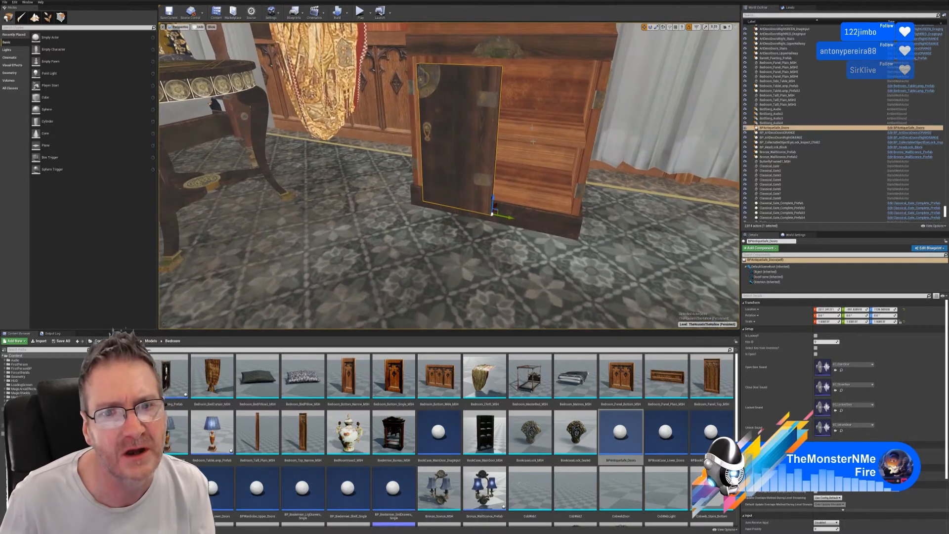
drag(508, 217, 606, 211)
right_drag(612, 211, 683, 227)
right_drag(524, 187, 504, 182)
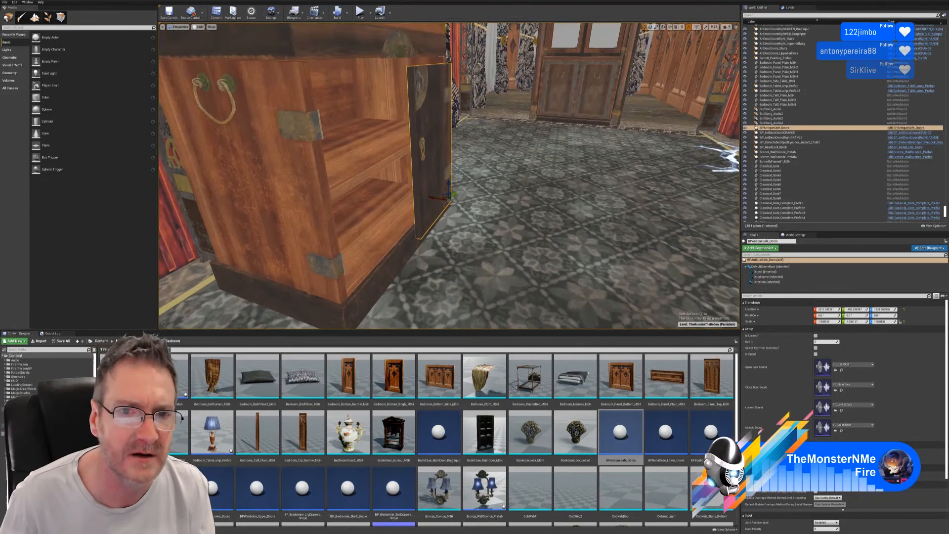
drag(434, 200, 425, 199)
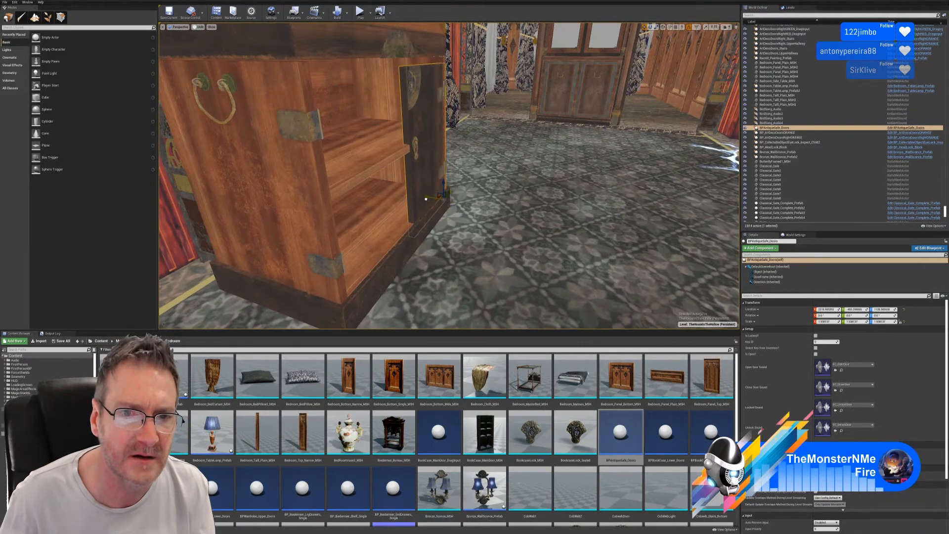
Copy the cabinet's scale value and apply it to the safe door's X, Y and Z scale
click(308, 159)
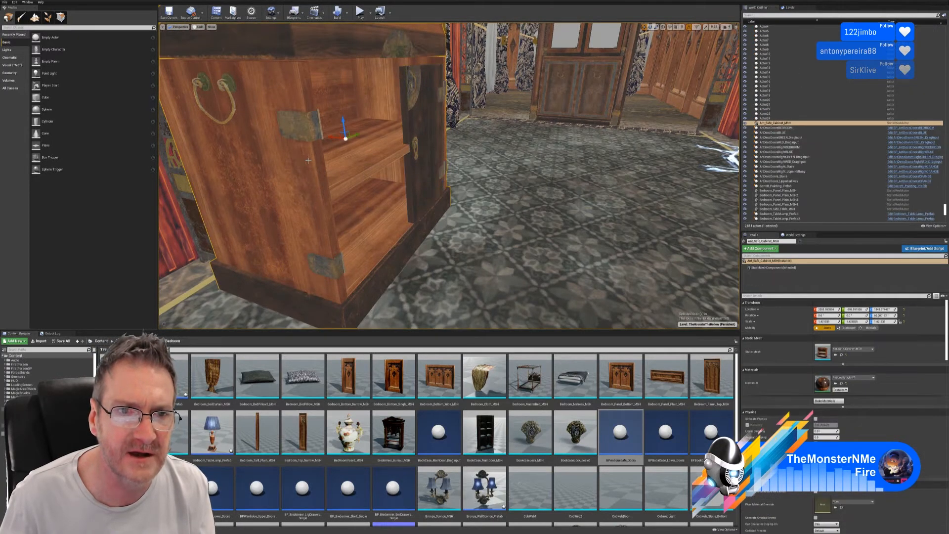
click(824, 322)
key(ctrl+c)
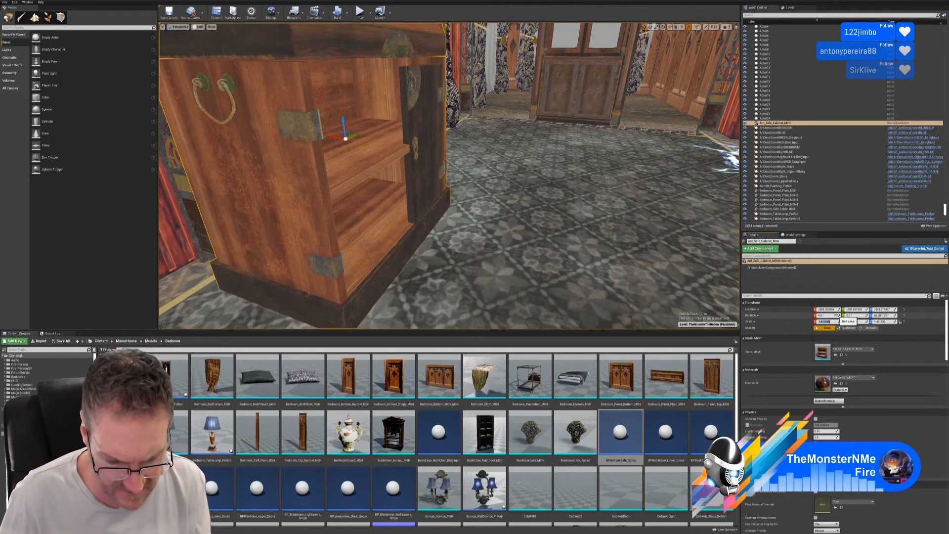
key(ctrl+z)
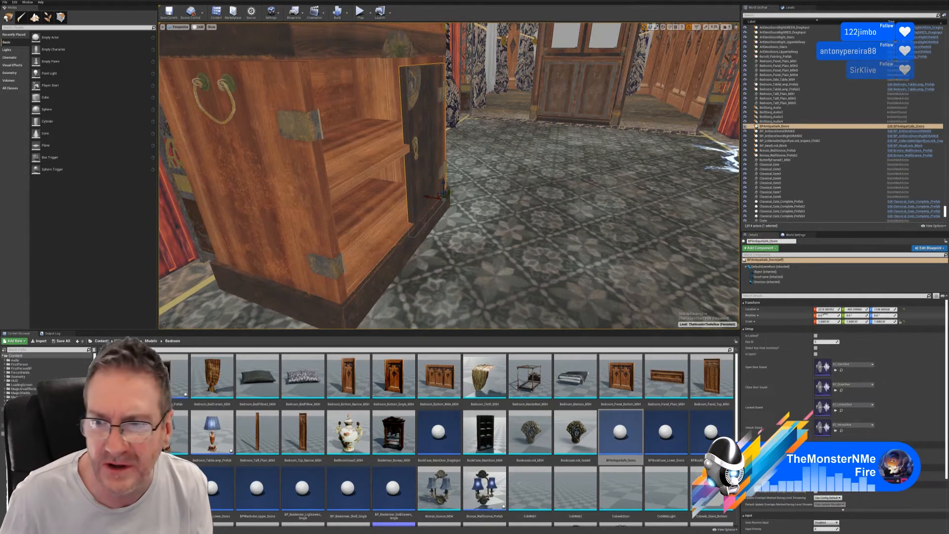
click(825, 321)
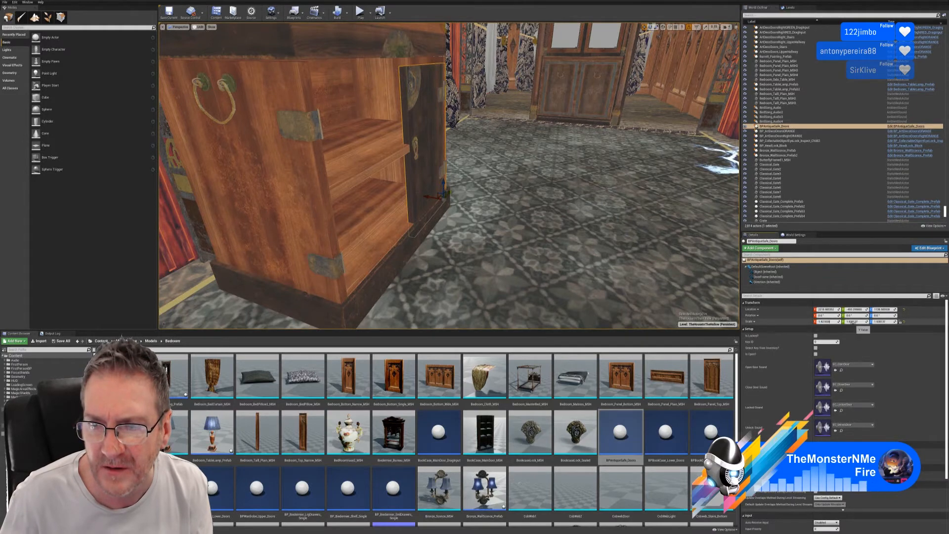
click(854, 322)
key(ctrl+v)
click(883, 322)
key(ctrl+v)
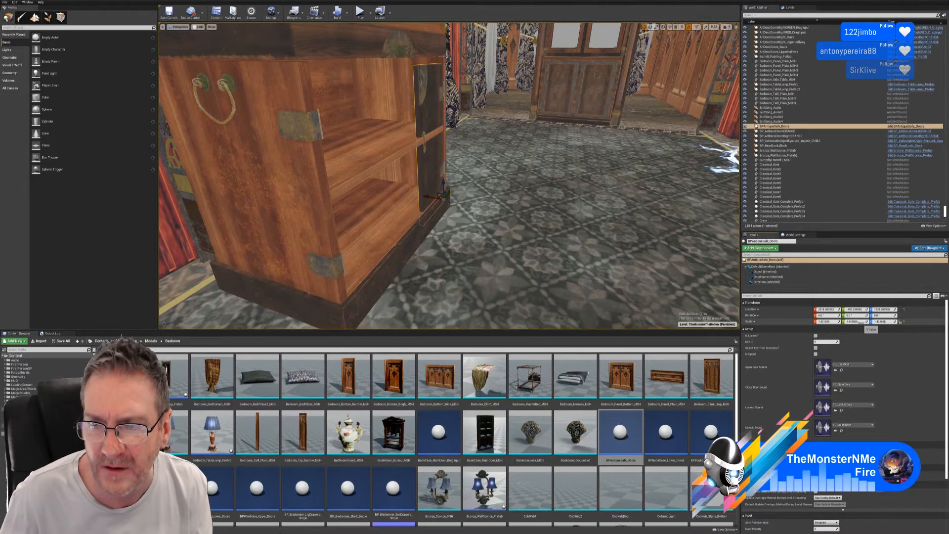
Scale the safe door up uniformly and raise it so it spans the full height of the cabinet opening
click(857, 322)
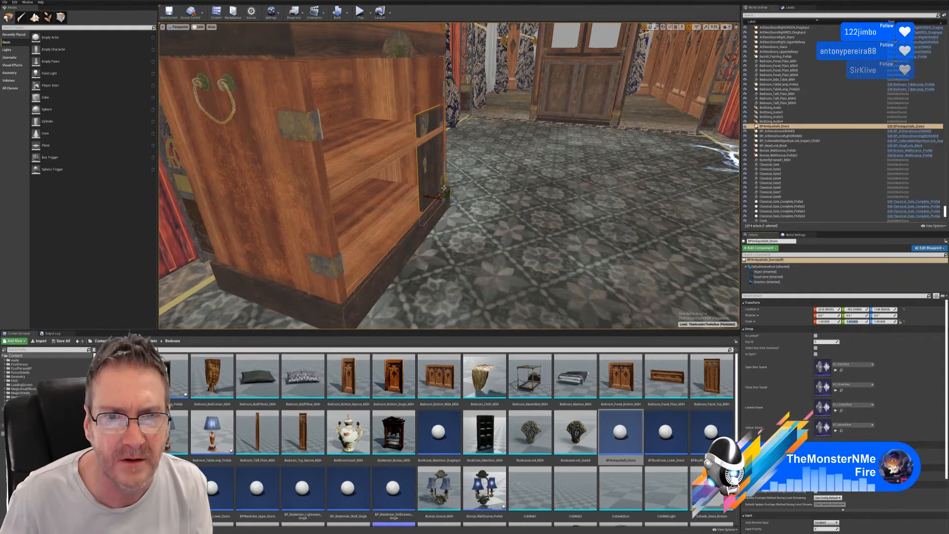
drag(443, 188, 443, 159)
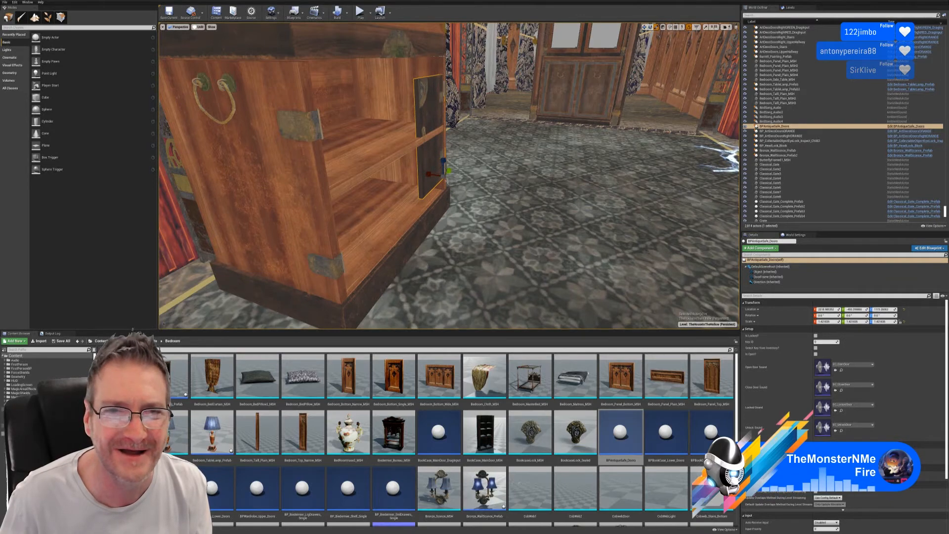
mouse_move(444, 175)
mouse_down()
mouse_move(451, 168)
mouse_move(443, 170)
mouse_up()
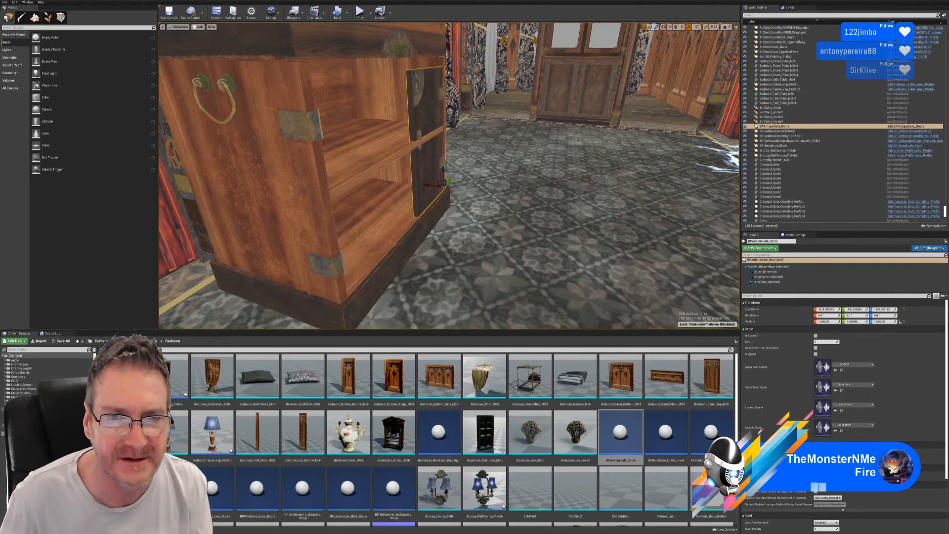
Nudge the safe door sideways and vertically so its hinged lower corner sits on the base beside the cabinet's side post
right_drag(495, 203, 366, 200)
drag(500, 180, 427, 153)
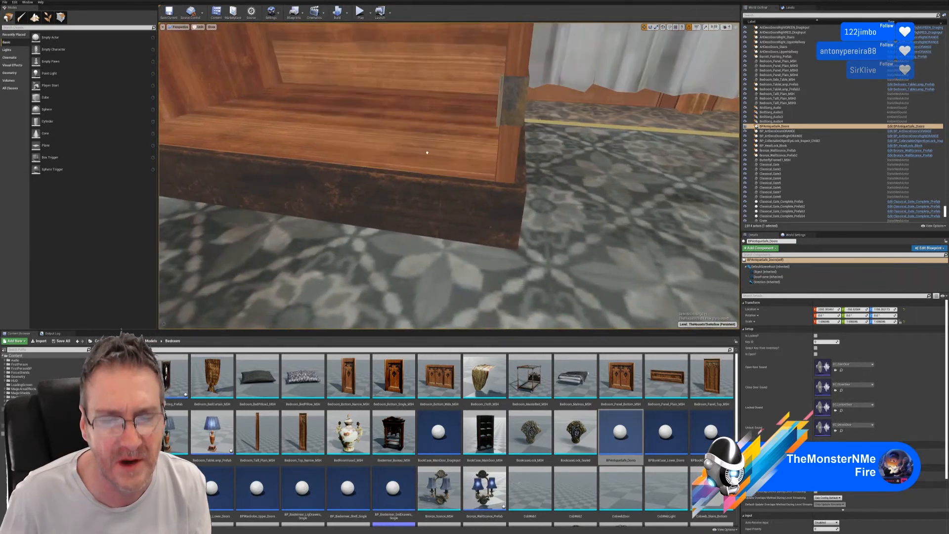
key(ctrl+z)
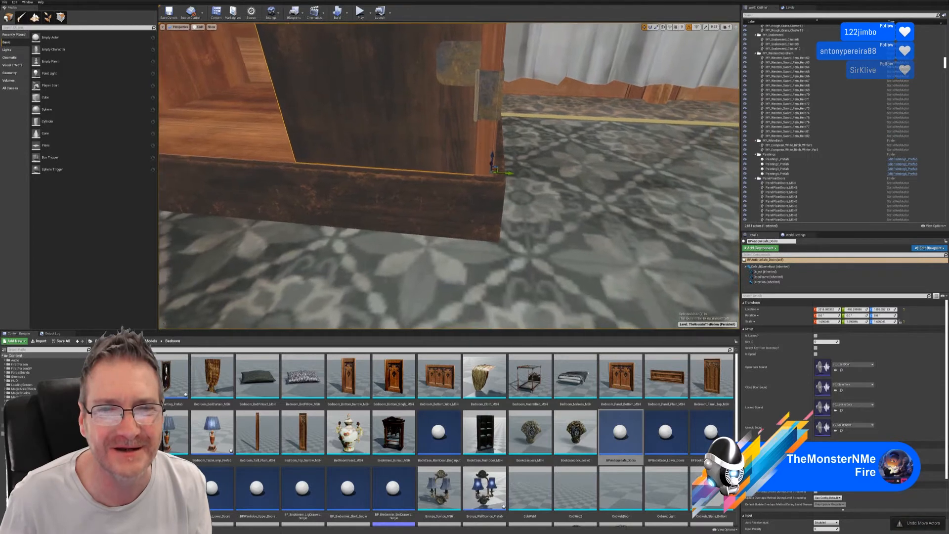
right_drag(517, 214, 511, 198)
drag(512, 208, 494, 211)
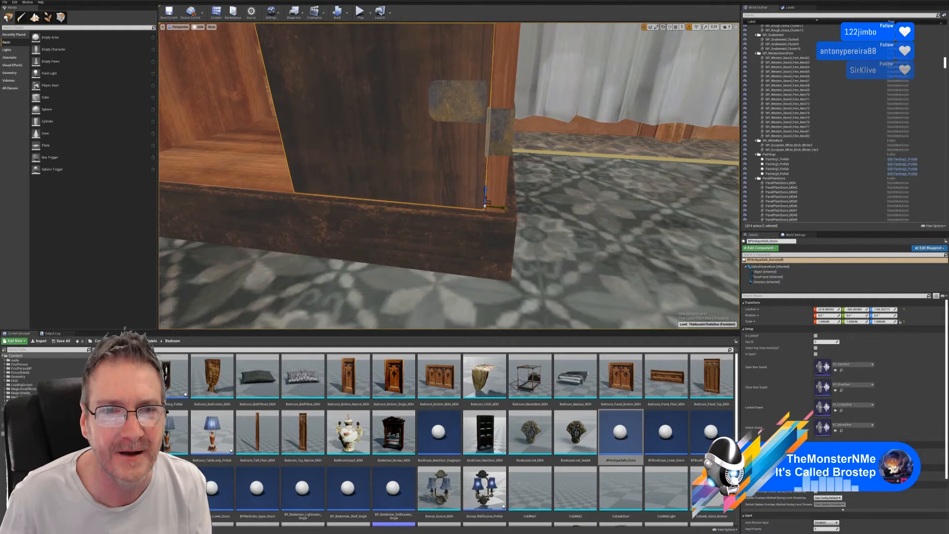
mouse_move(494, 210)
right_down()
mouse_move(467, 218)
mouse_move(489, 225)
right_up()
drag(590, 132, 596, 130)
right_drag(596, 131, 538, 287)
drag(516, 275, 521, 272)
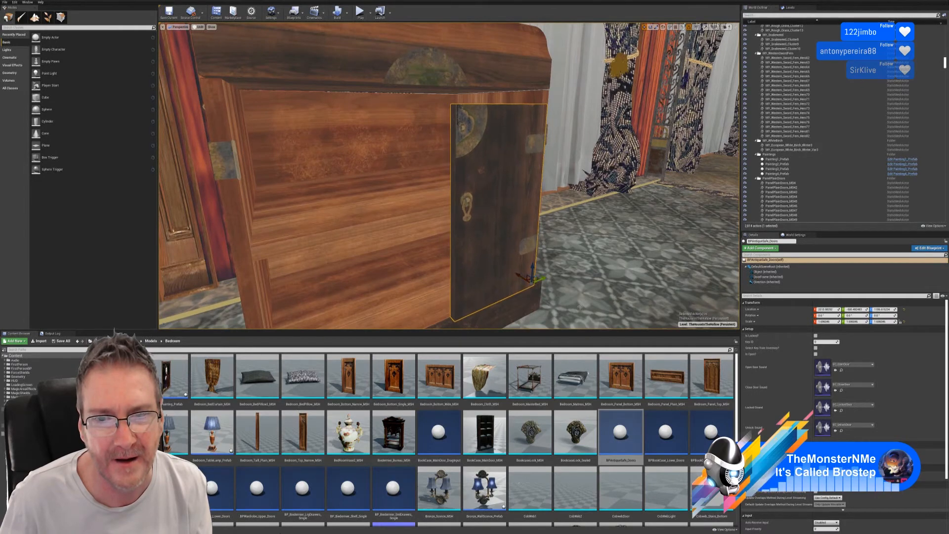
Scale the safe door up slightly and uniformly so its top meets the underside of the cabinet lid
right_drag(580, 307, 613, 282)
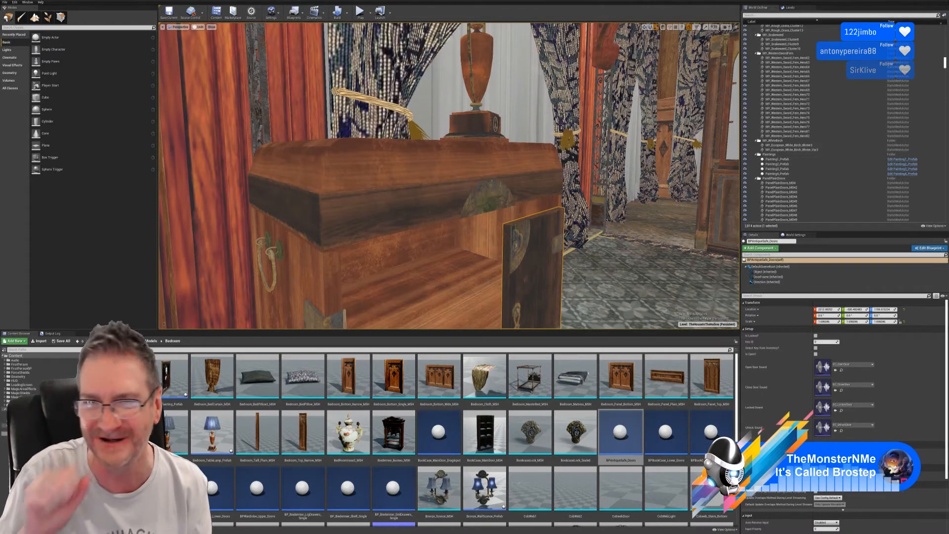
right_drag(449, 175, 421, 235)
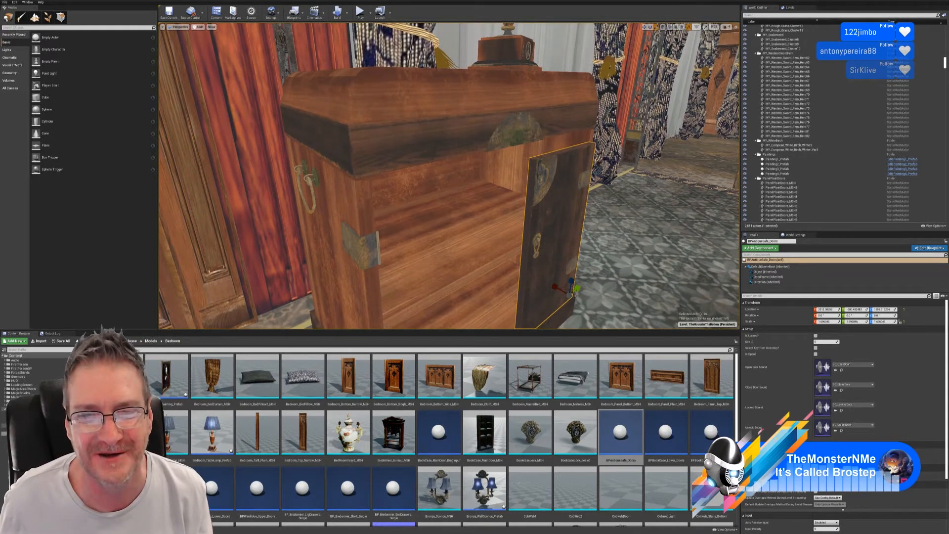
drag(571, 296, 588, 275)
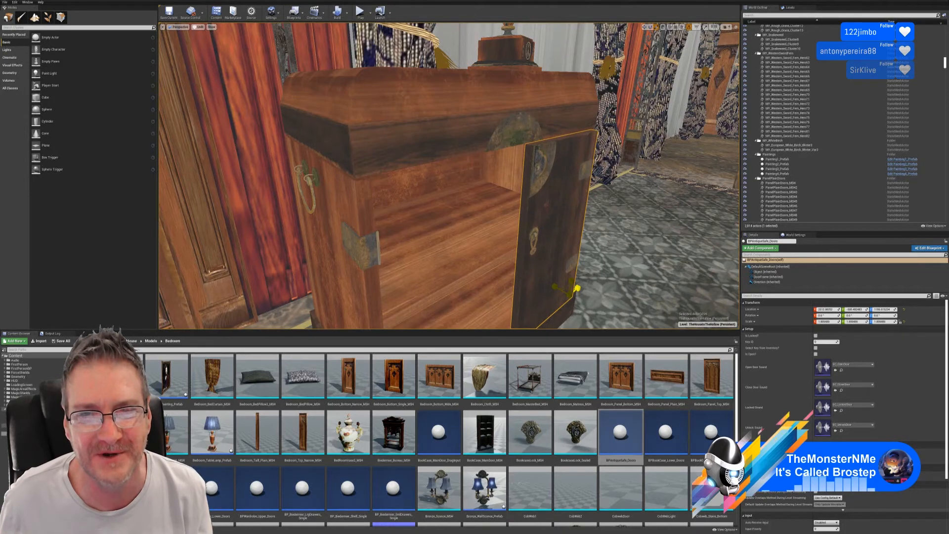
right_drag(619, 231, 608, 208)
drag(527, 292, 519, 291)
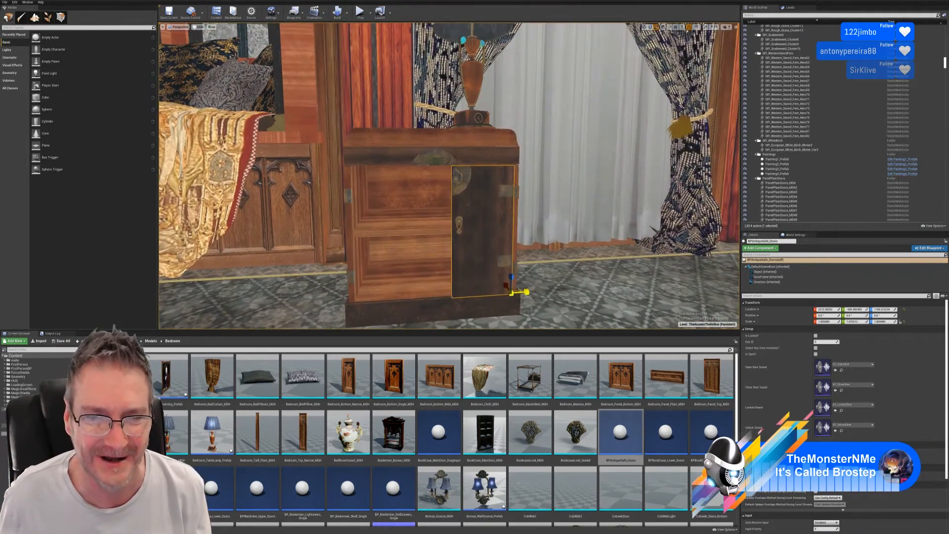
key(ctrl+z)
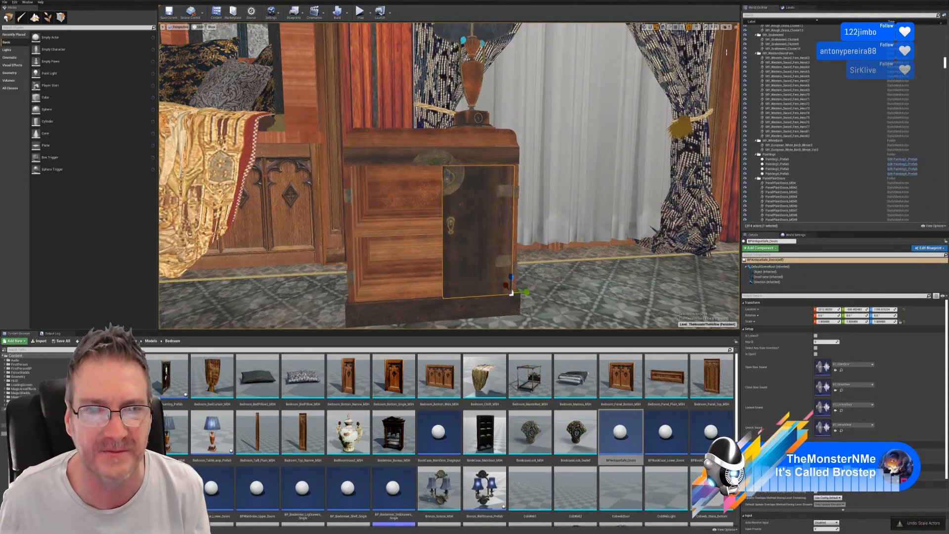
Duplicate the safe door and slide the copy sideways over the other half of the cabinet opening
right_drag(607, 179, 587, 189)
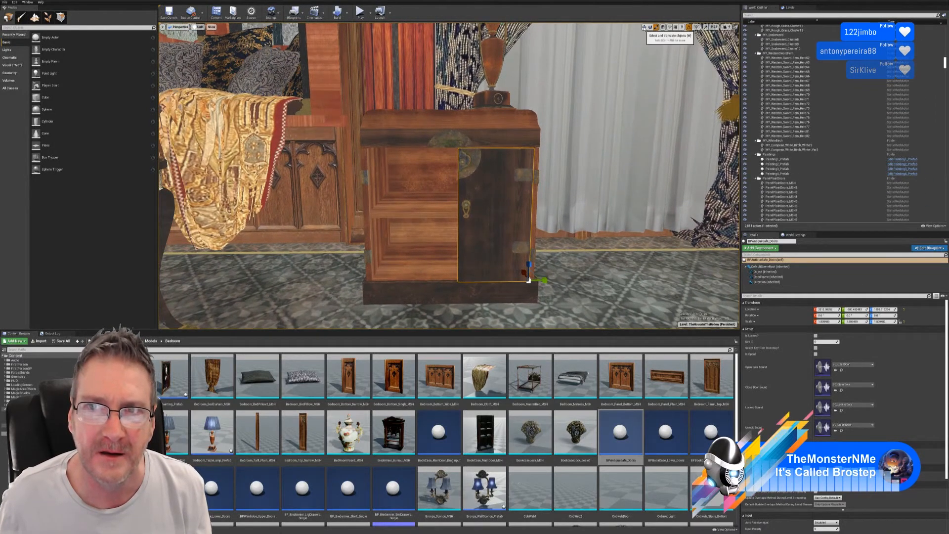
click(644, 27)
right_click(499, 194)
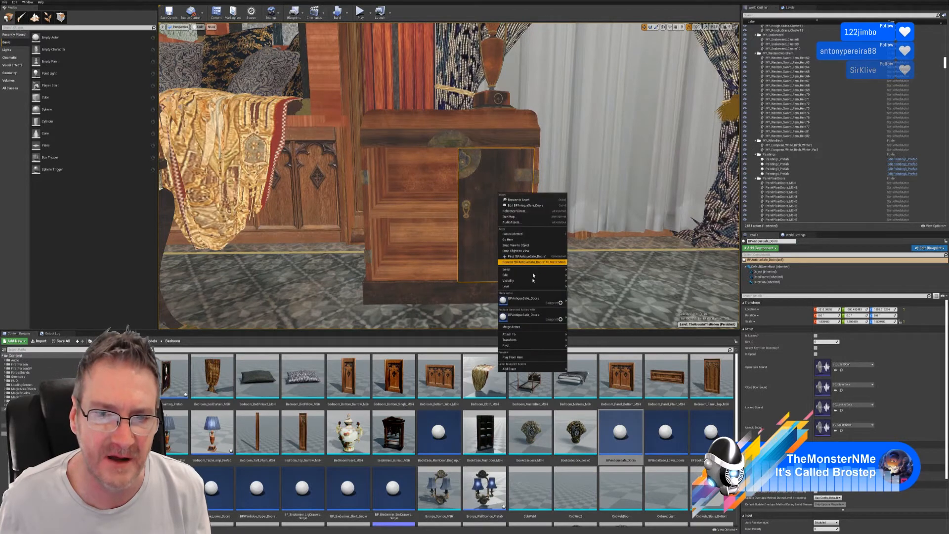
mouse_move(528, 297)
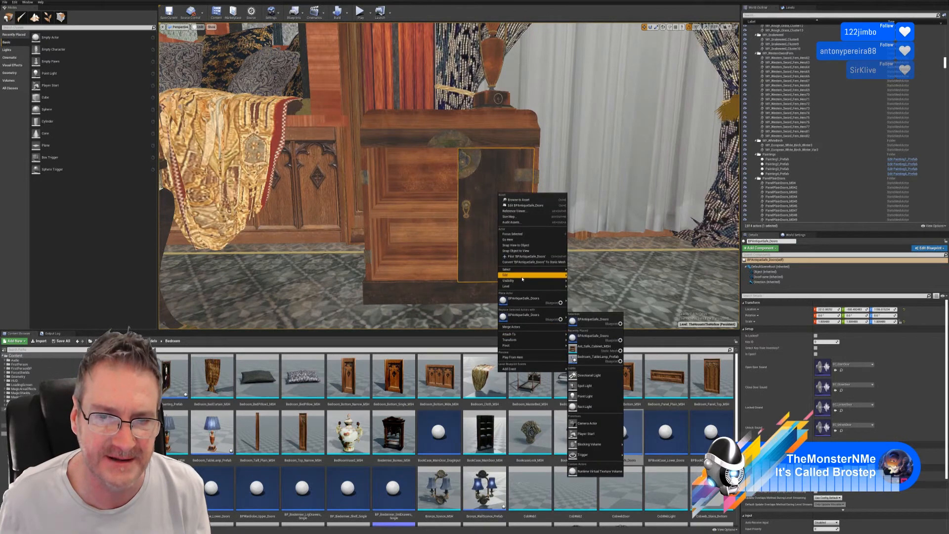
mouse_move(549, 275)
click(593, 299)
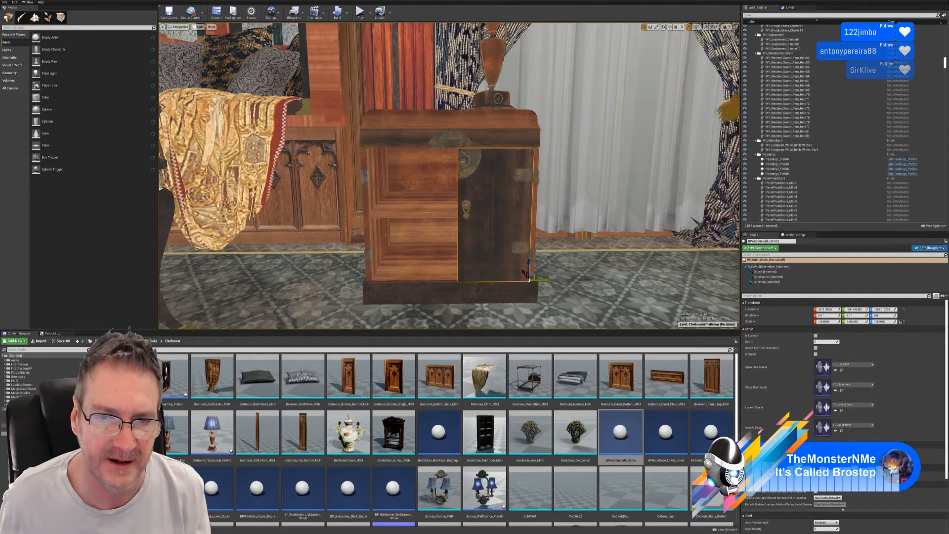
drag(543, 280, 458, 279)
right_click(437, 265)
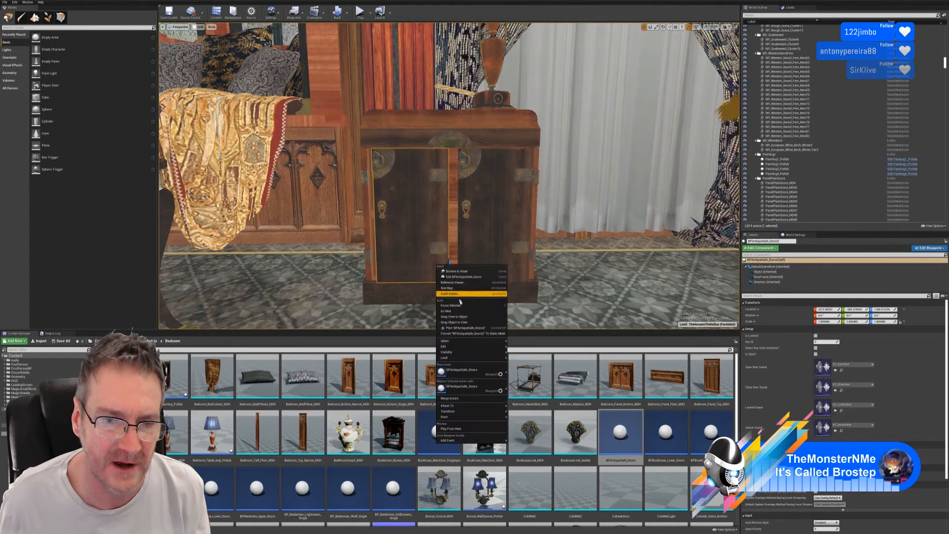
mouse_move(448, 411)
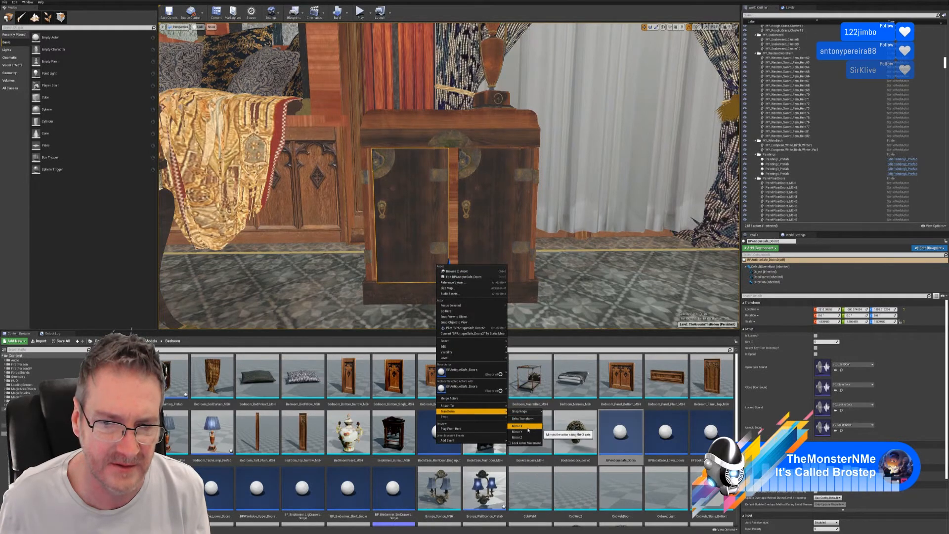
click(527, 426)
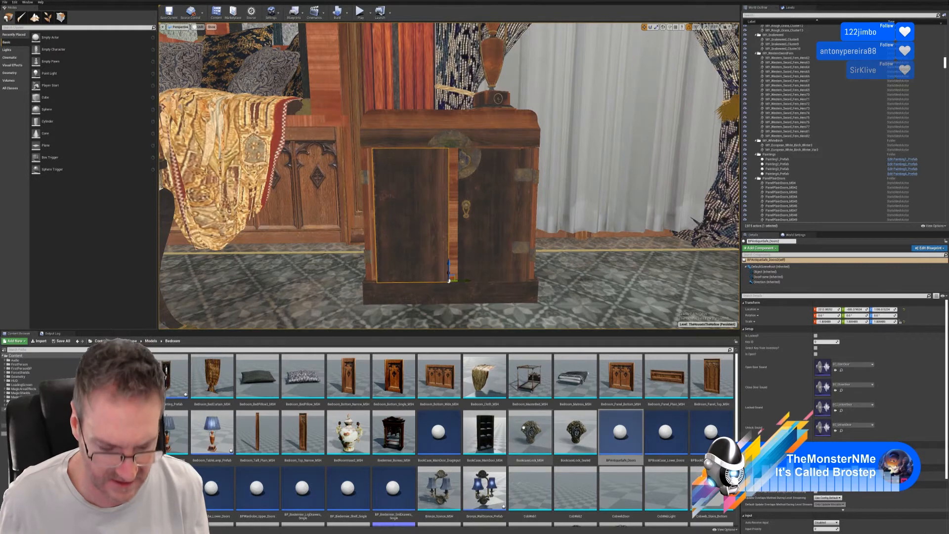
key(ctrl+z)
Mirror the duplicated safe door along the Y axis and move it back over the open half of the cabinet
right_click(415, 236)
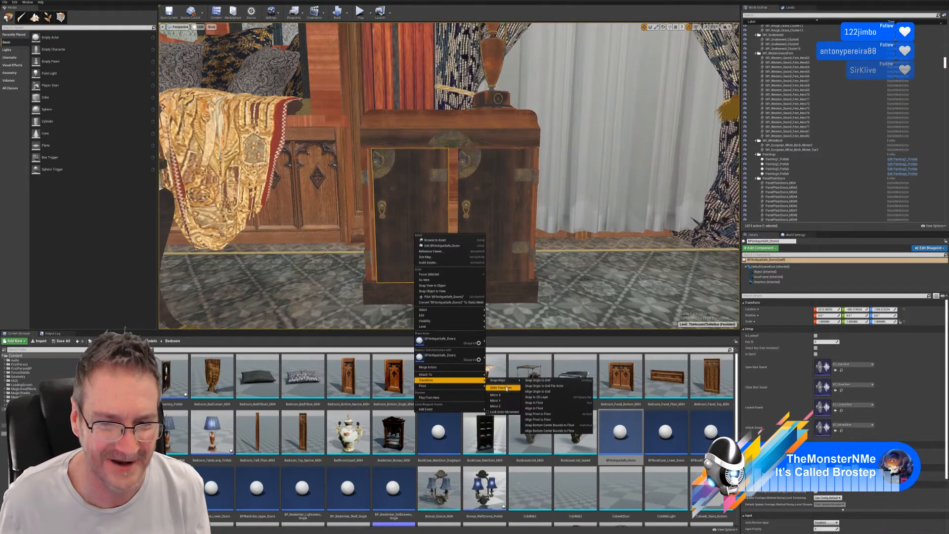
click(527, 421)
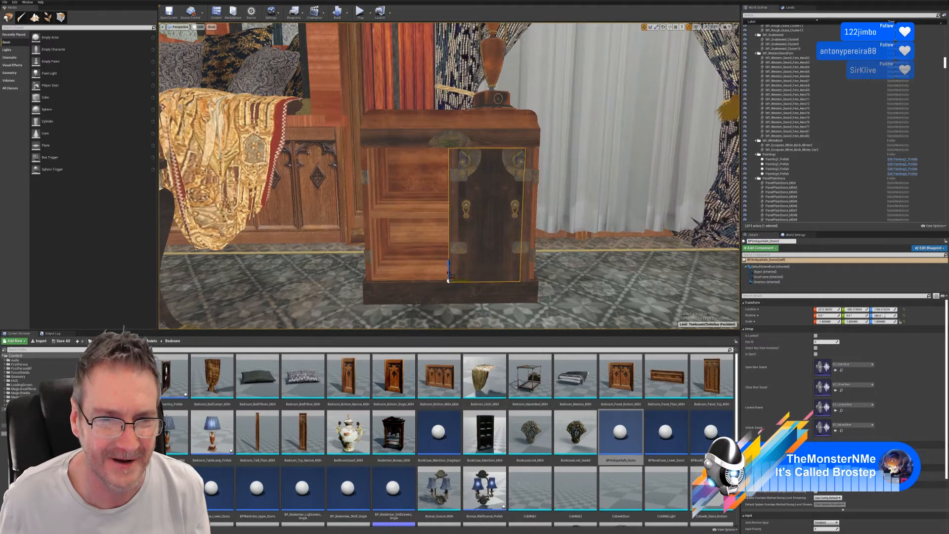
right_drag(456, 284, 440, 284)
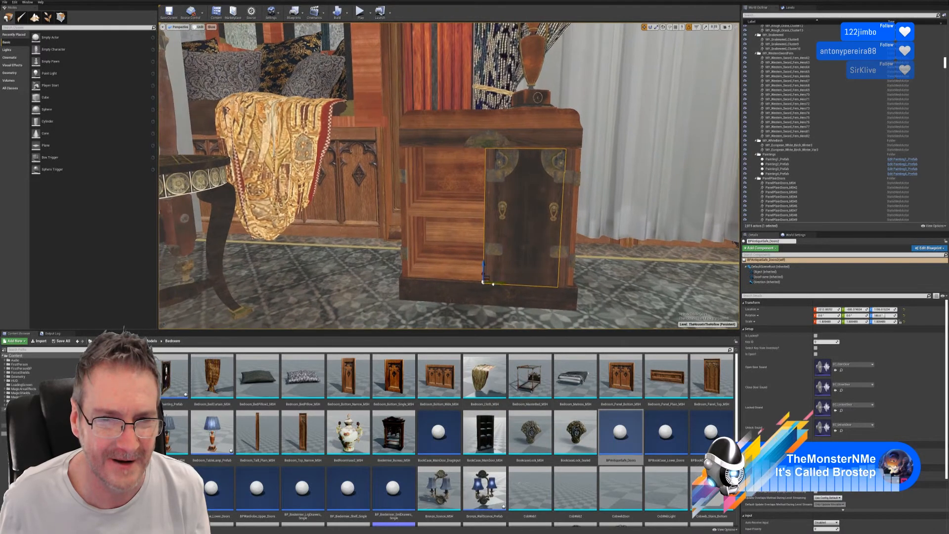
drag(492, 284, 416, 289)
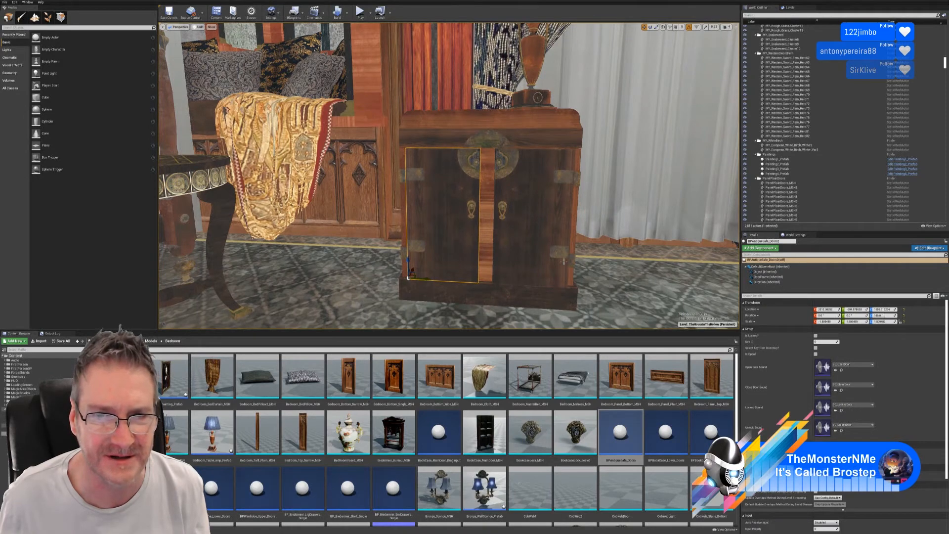
Move both safe doors inward along the cabinet front so they almost meet at the centre
right_drag(564, 262, 584, 232)
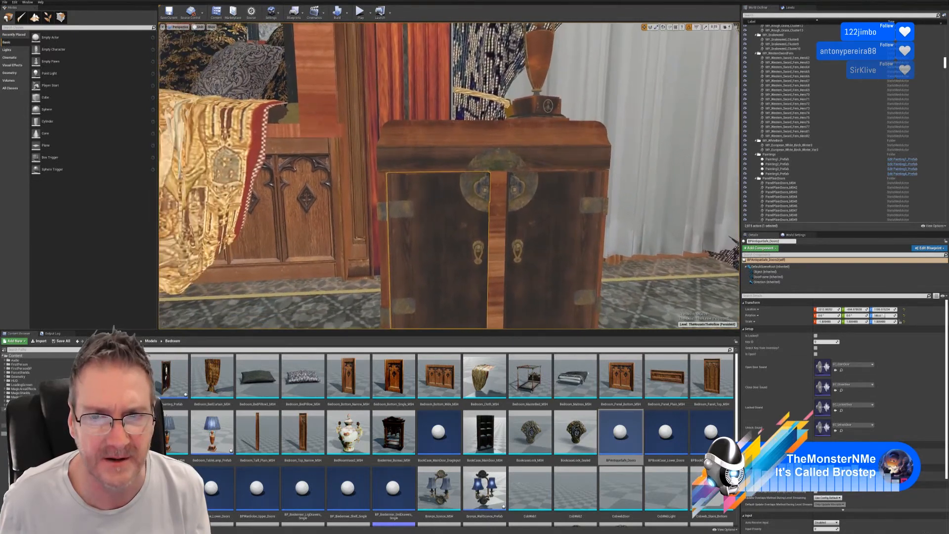
mouse_move(430, 256)
right_down()
mouse_move(423, 253)
mouse_move(430, 257)
right_up()
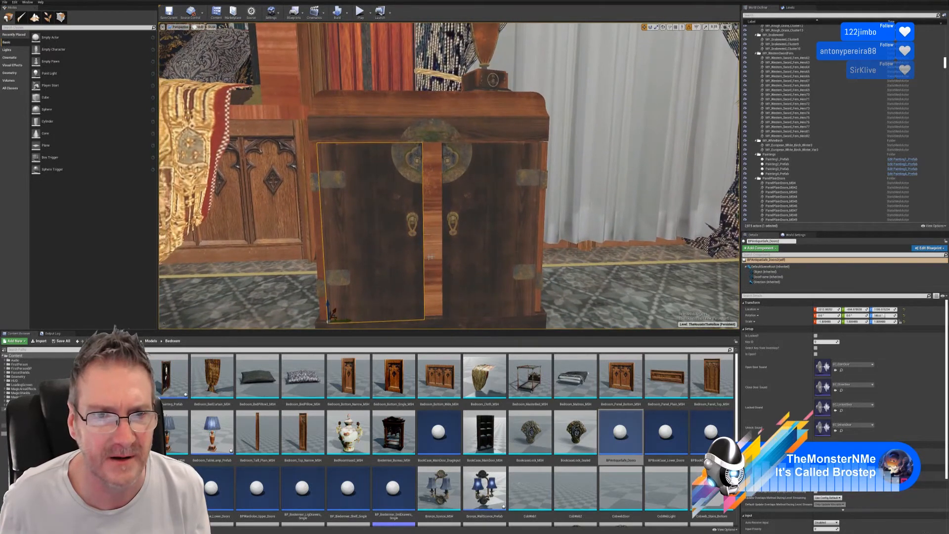
drag(344, 321, 354, 323)
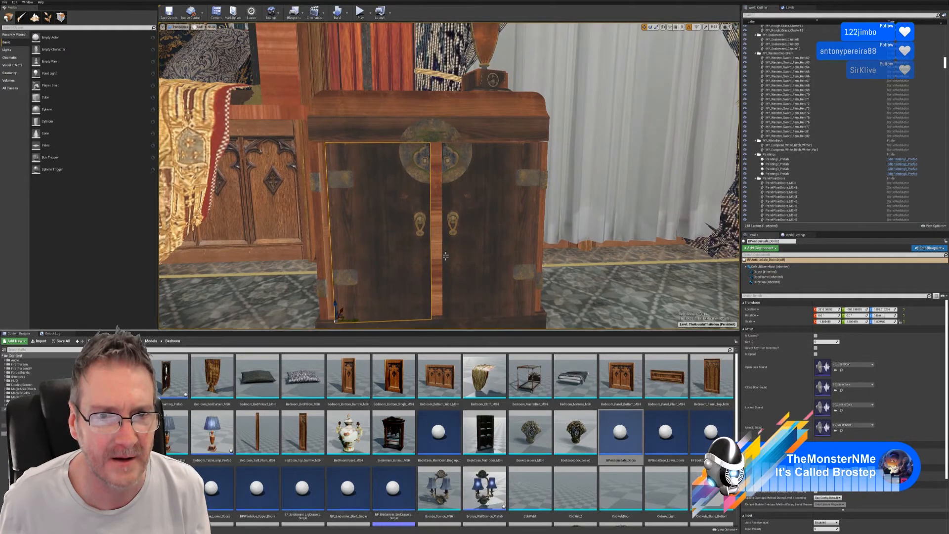
click(495, 250)
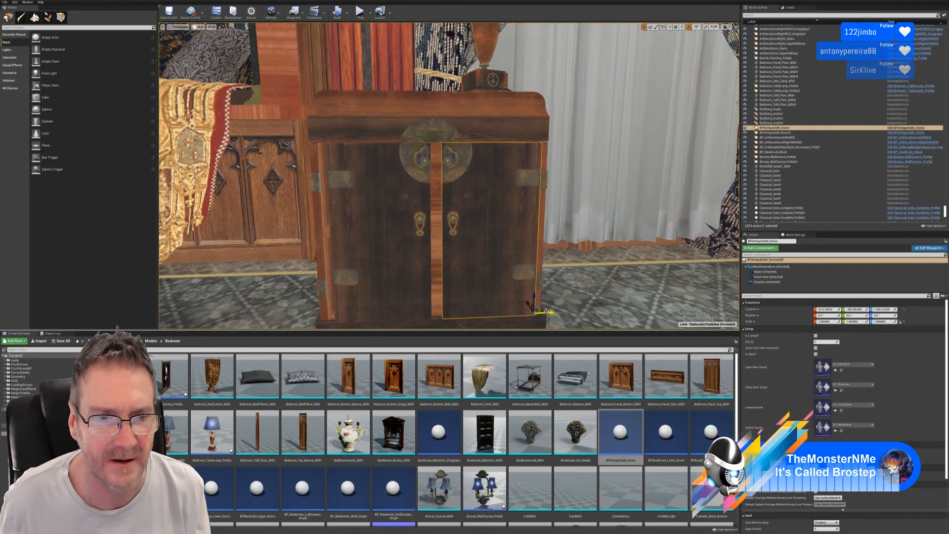
mouse_move(545, 312)
mouse_down()
mouse_move(536, 315)
mouse_move(544, 315)
mouse_up()
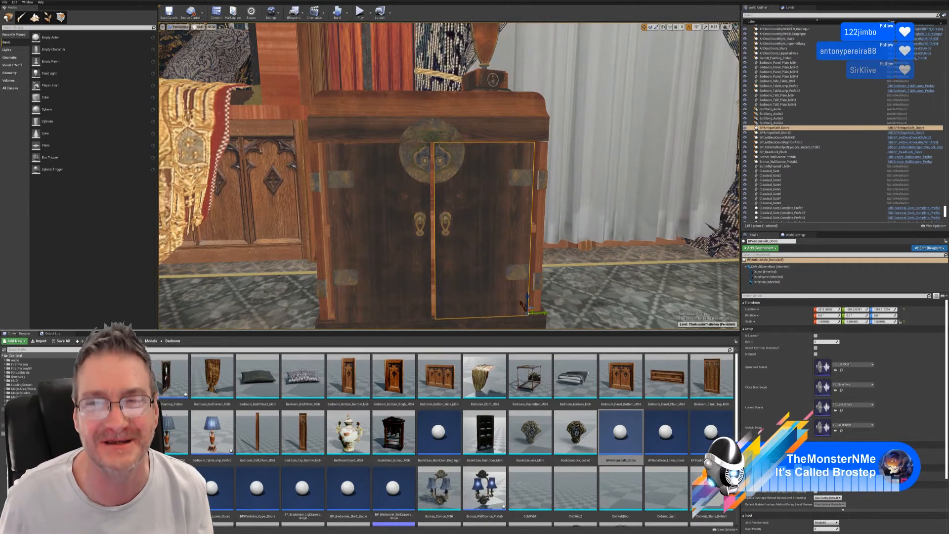
Select both safe doors together and widen them slightly along the Y axis
right_drag(609, 148, 603, 180)
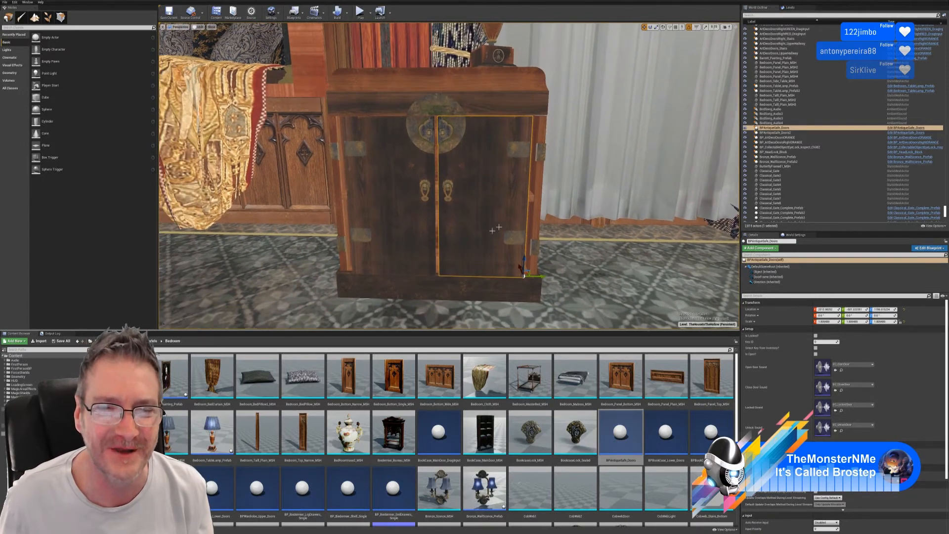
ctrl+click(409, 217)
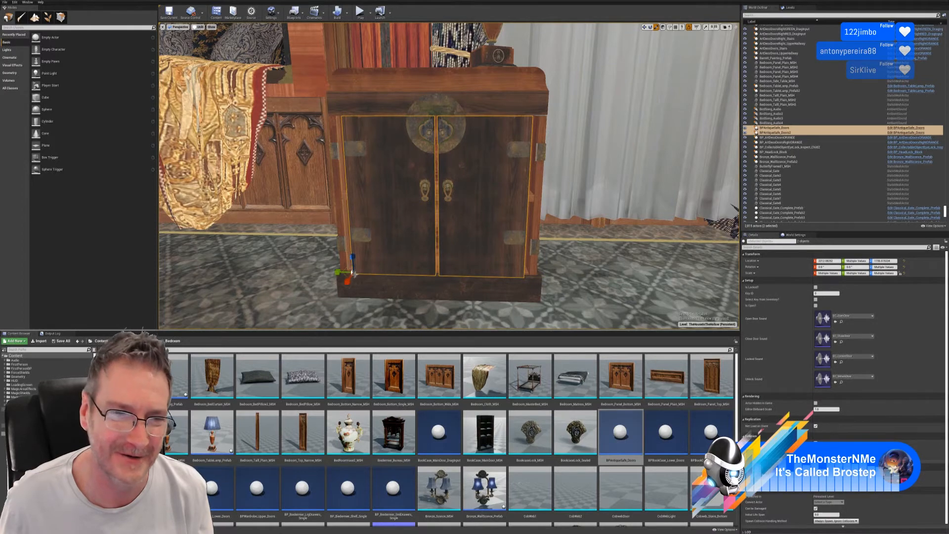
drag(338, 275, 346, 274)
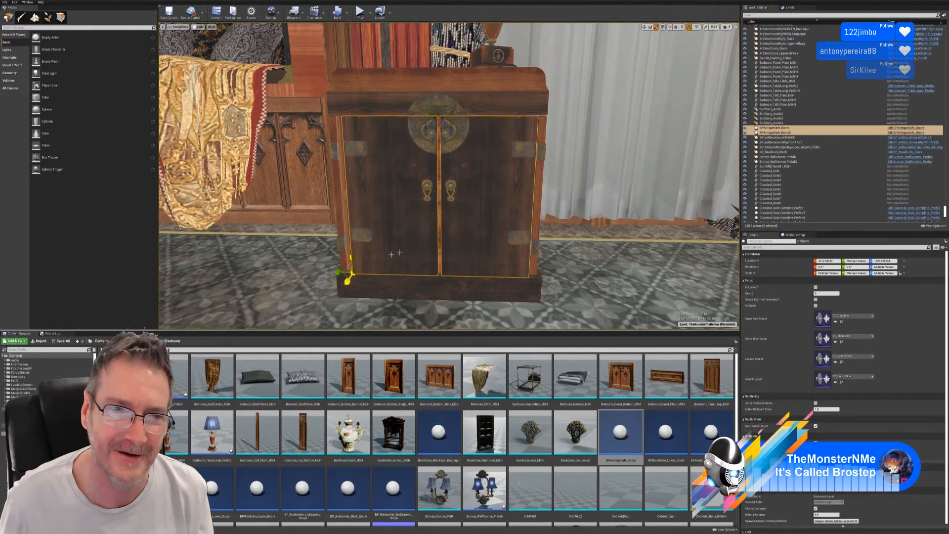
Slide the mirrored safe door slightly outward, and shift the other safe door the same way along the cabinet front
click(645, 27)
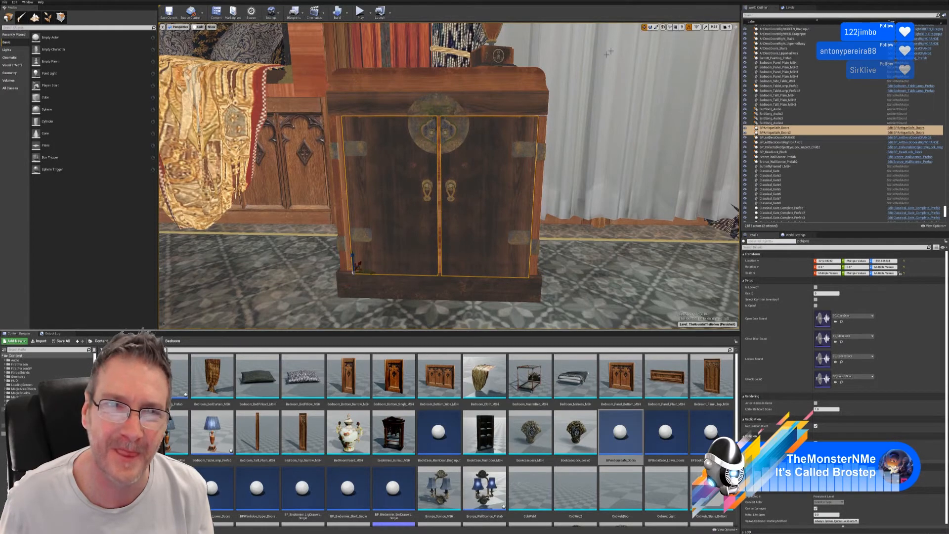
click(372, 273)
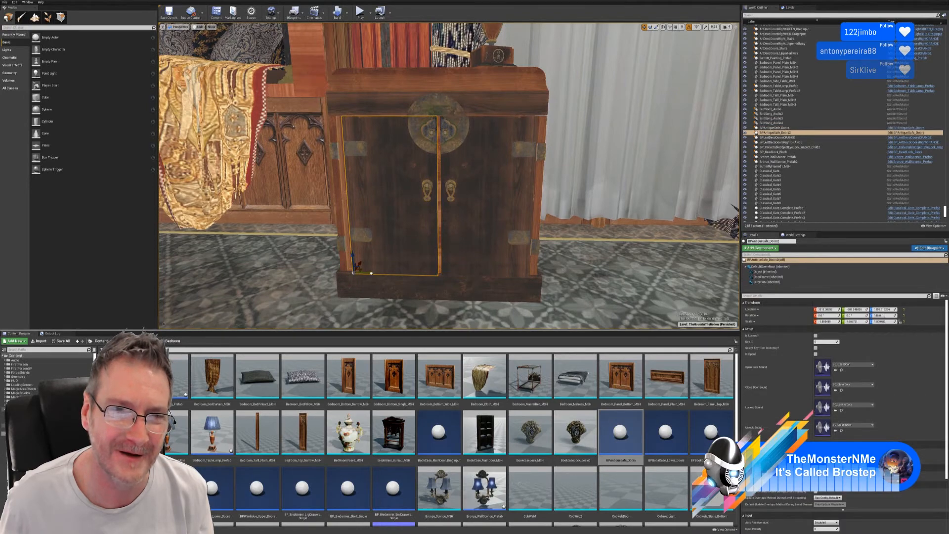
drag(371, 273, 369, 275)
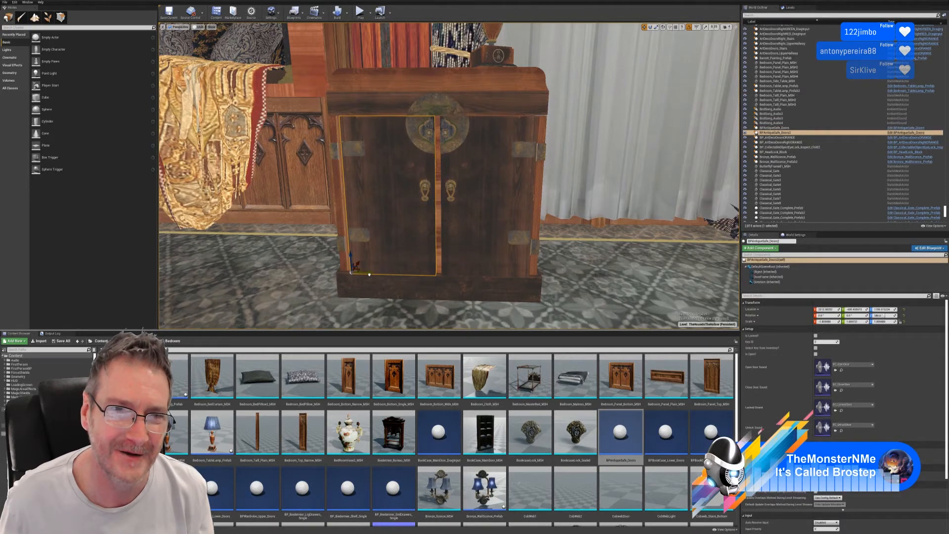
click(484, 190)
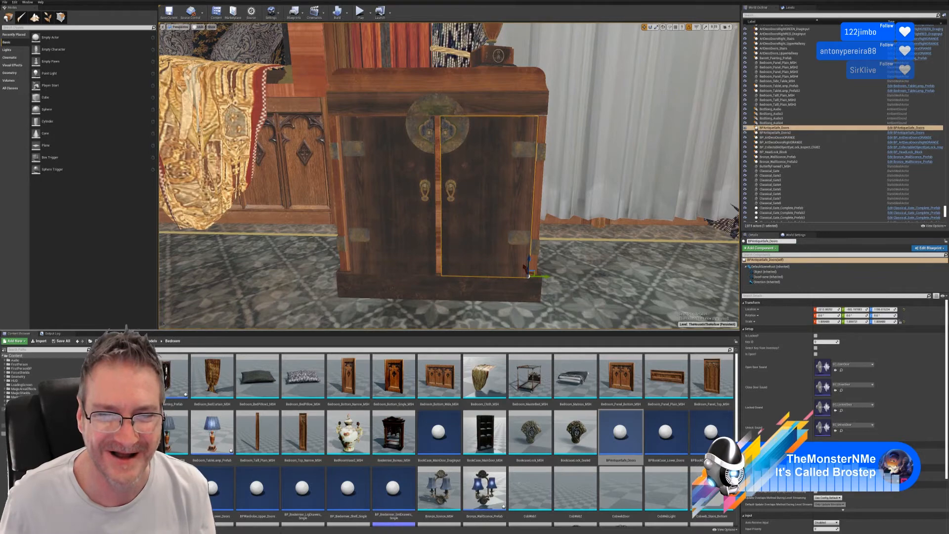
drag(547, 278, 538, 276)
right_drag(537, 274, 560, 159)
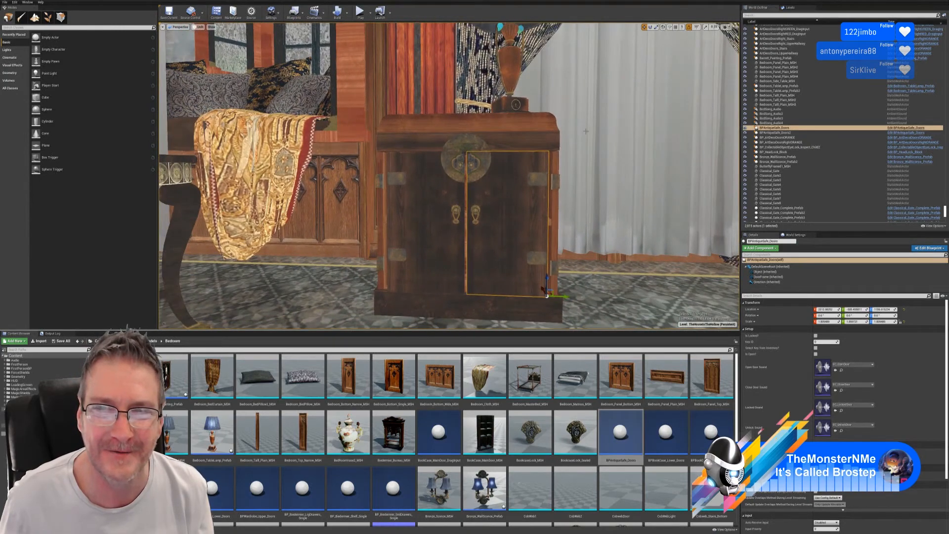
Widen the original safe door slightly along the Y axis toward its mirrored partner
click(657, 28)
right_drag(588, 198, 581, 226)
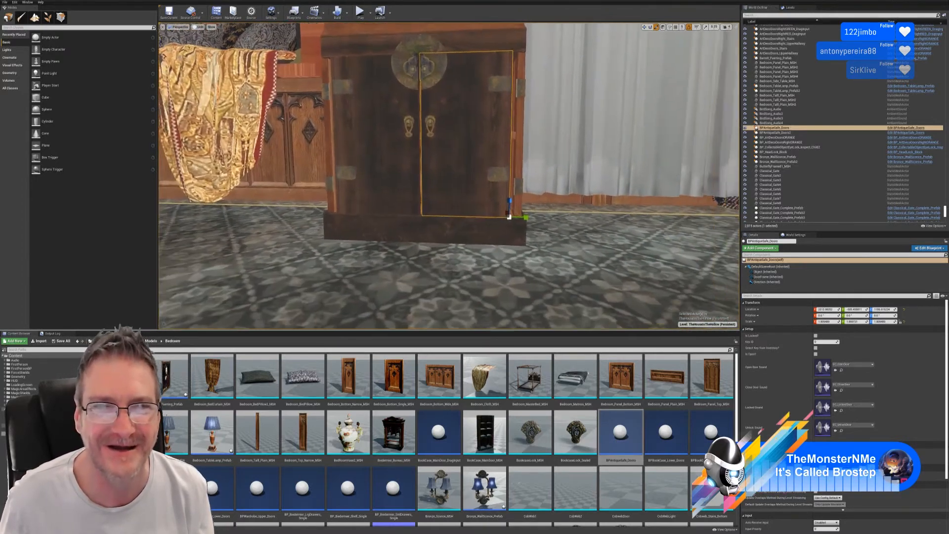
right_drag(509, 217, 513, 224)
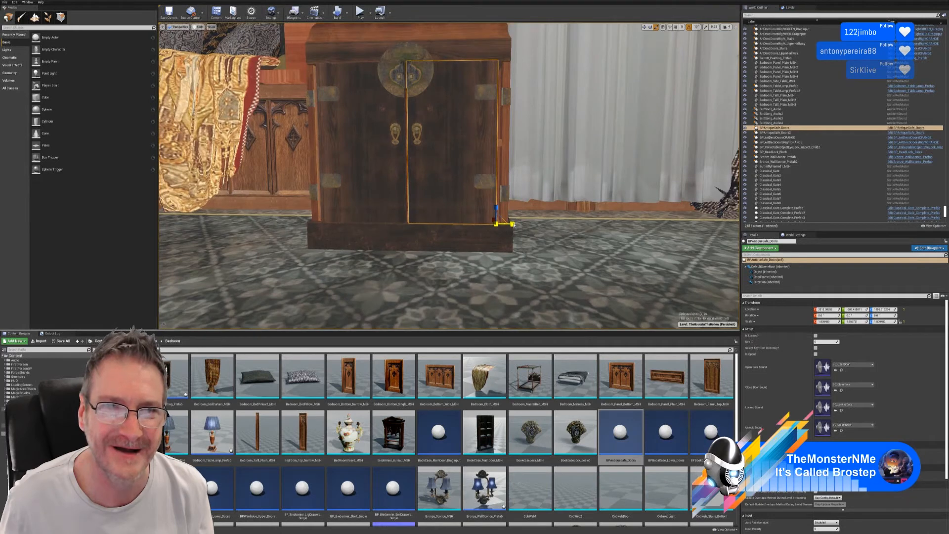
drag(513, 224, 509, 224)
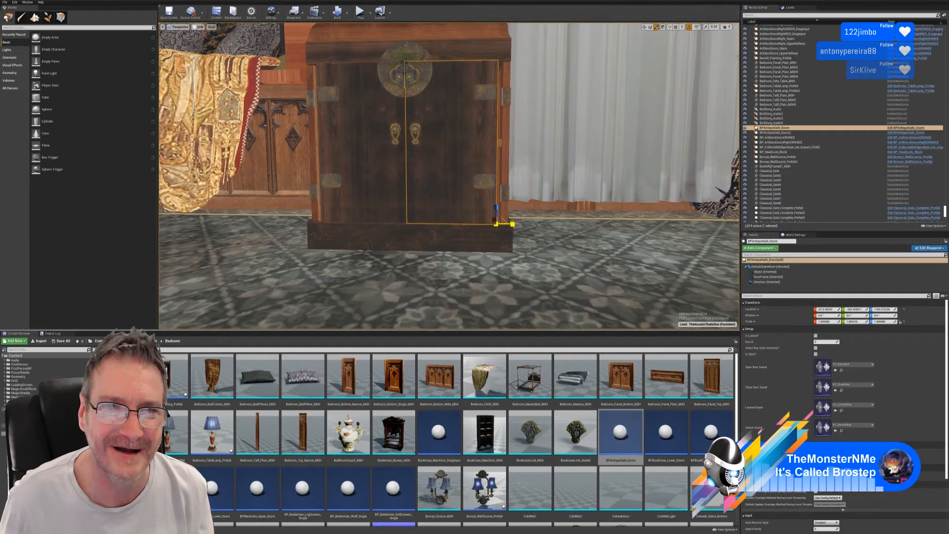
Move the original safe door outward until its hinge side lines up with the cabinet's outer edge
click(644, 27)
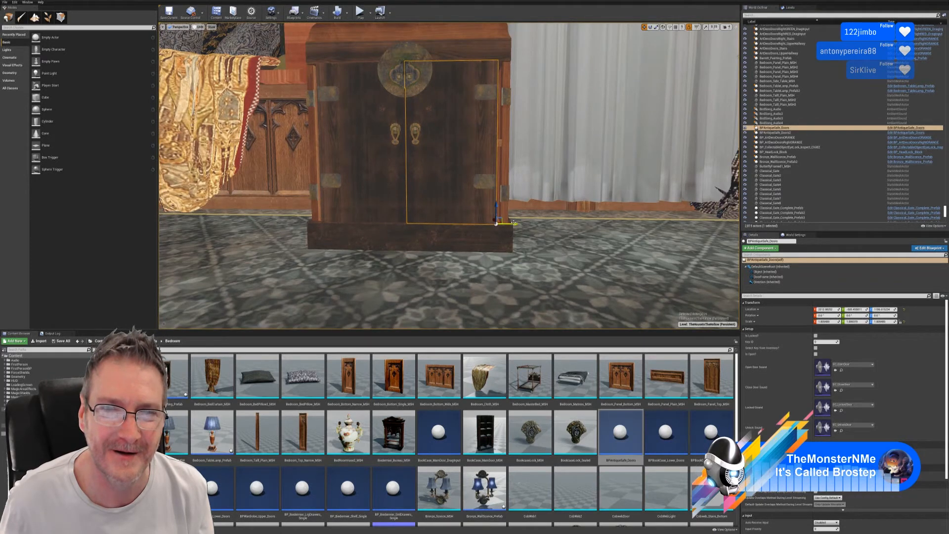
drag(496, 223, 520, 219)
right_drag(520, 219, 463, 276)
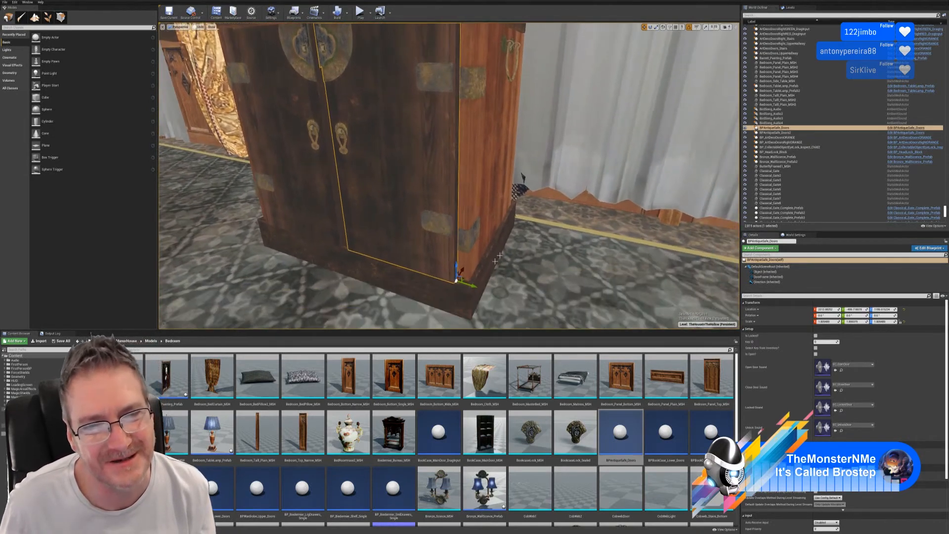
drag(473, 286, 473, 285)
right_drag(473, 284, 425, 277)
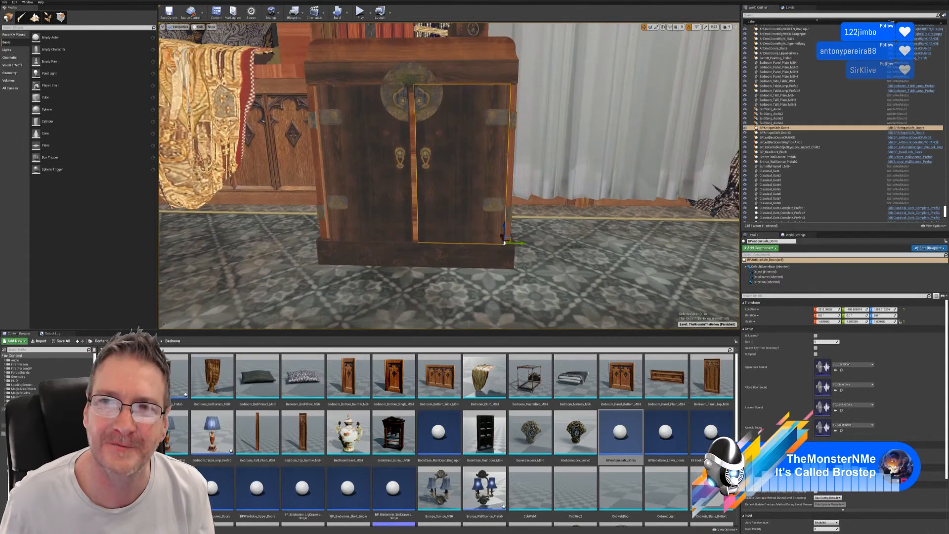
Scale the original safe door wider along Y to close the centre gap between the two doors
click(656, 27)
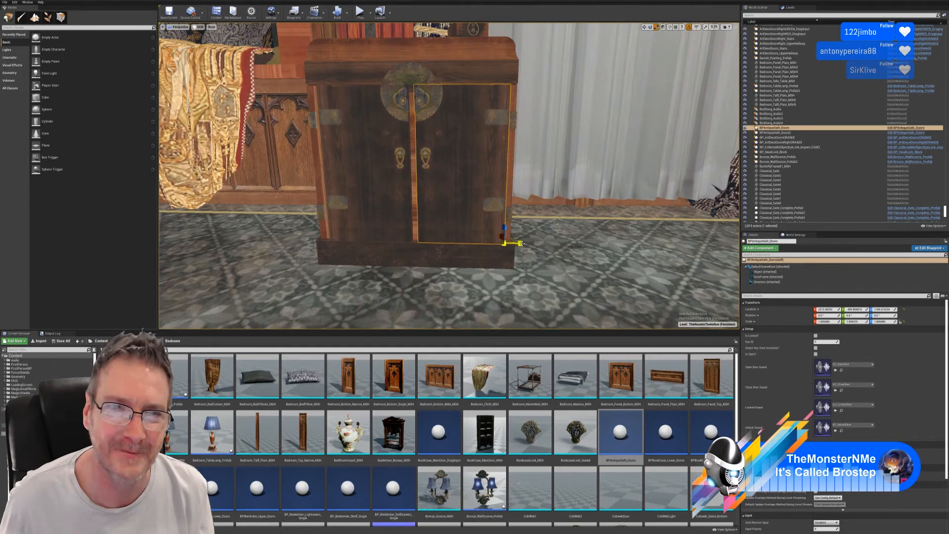
drag(522, 244, 506, 244)
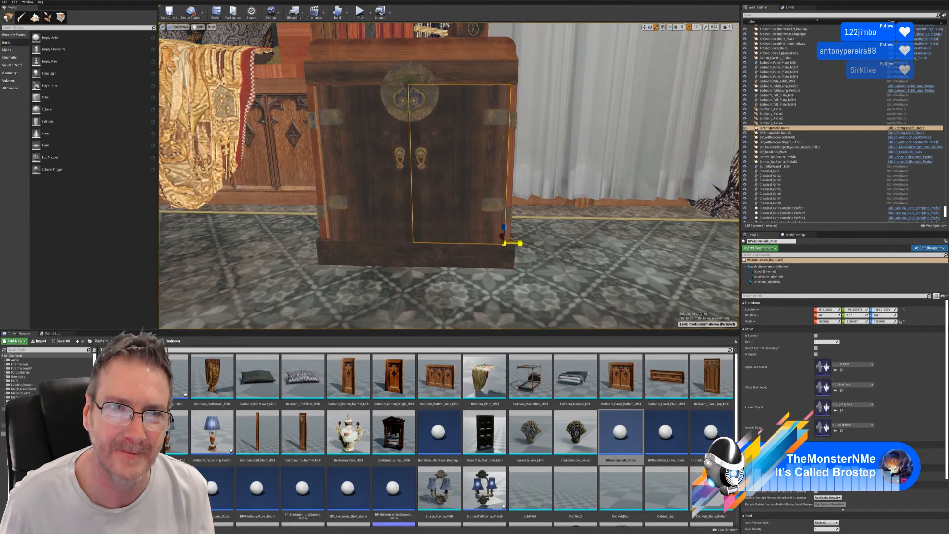
click(644, 27)
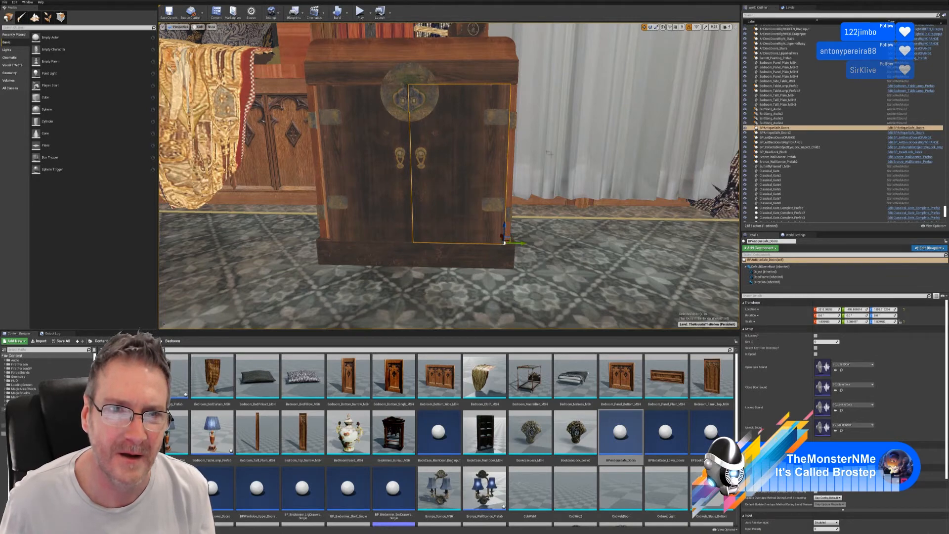
right_drag(549, 154, 537, 161)
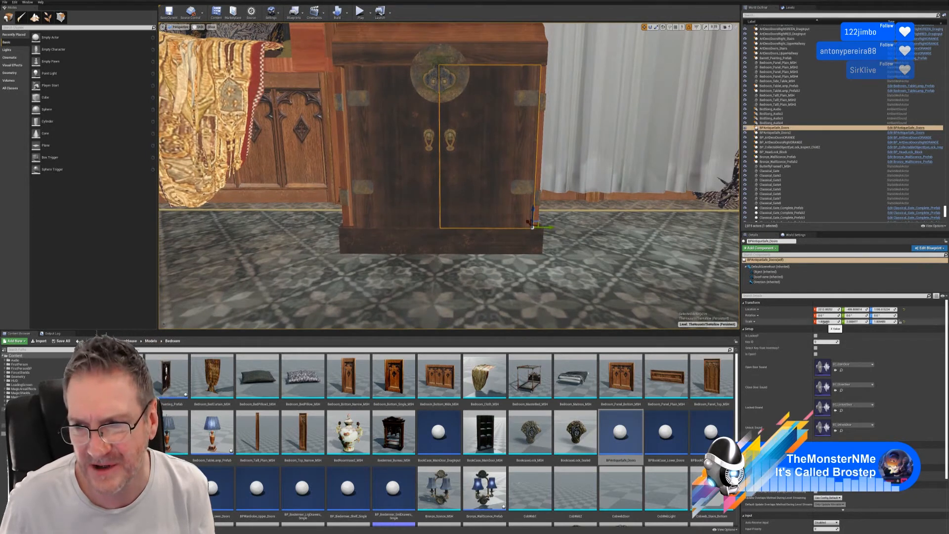
click(826, 321)
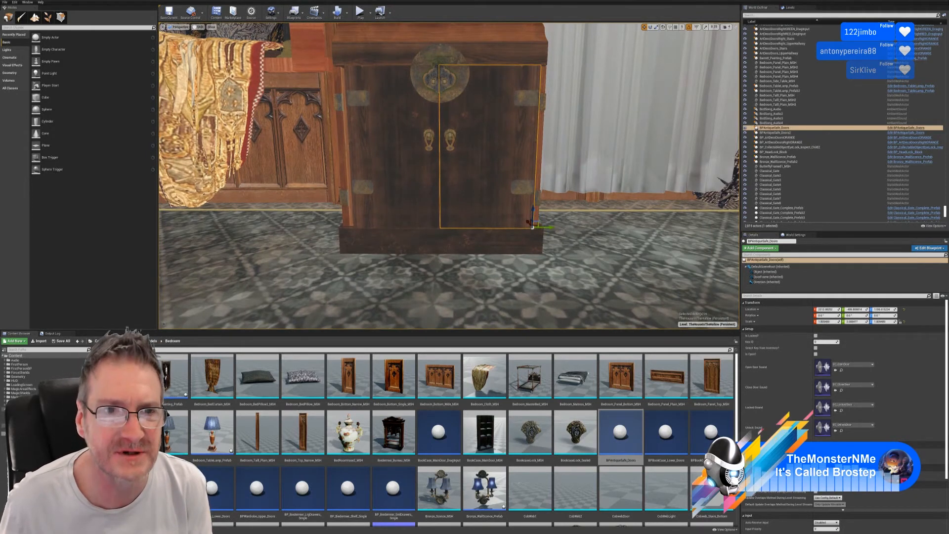
click(403, 168)
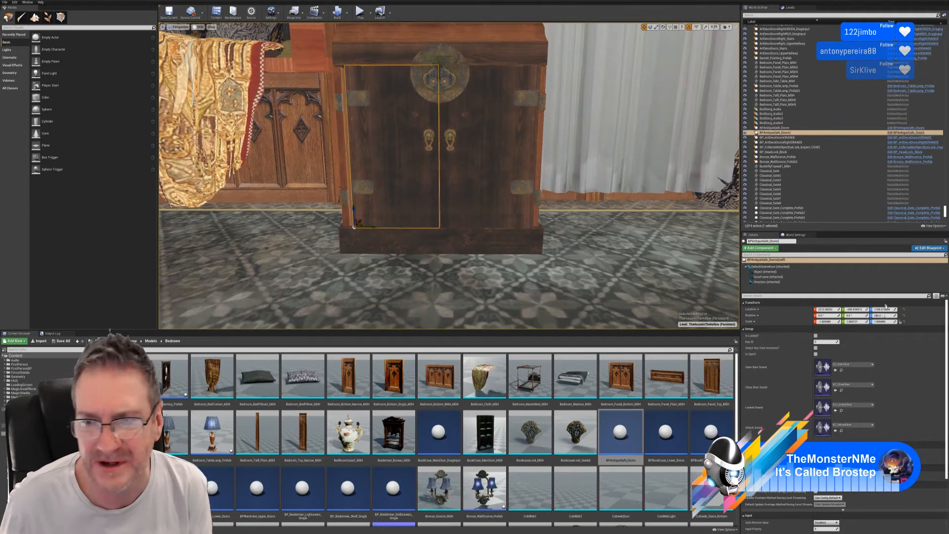
click(826, 321)
key(ctrl+c)
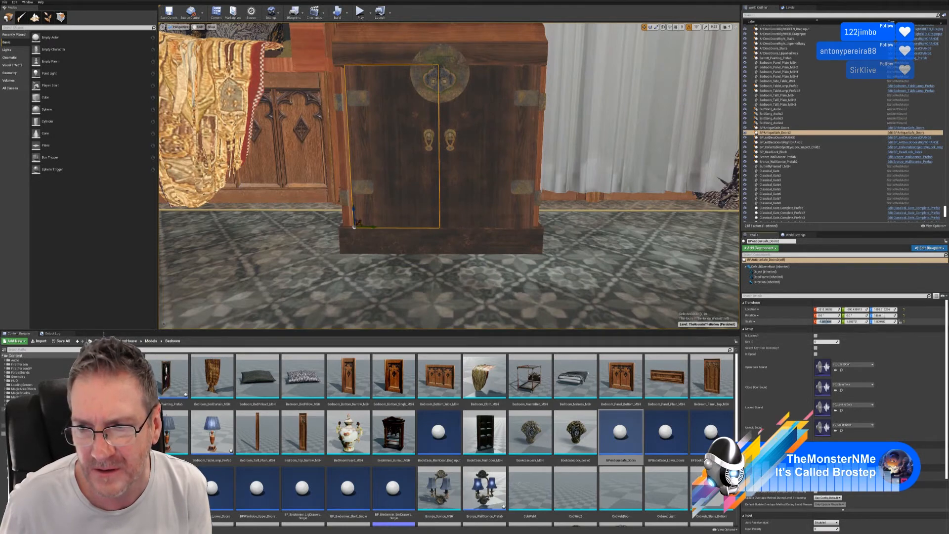
click(856, 322)
key(ctrl+v)
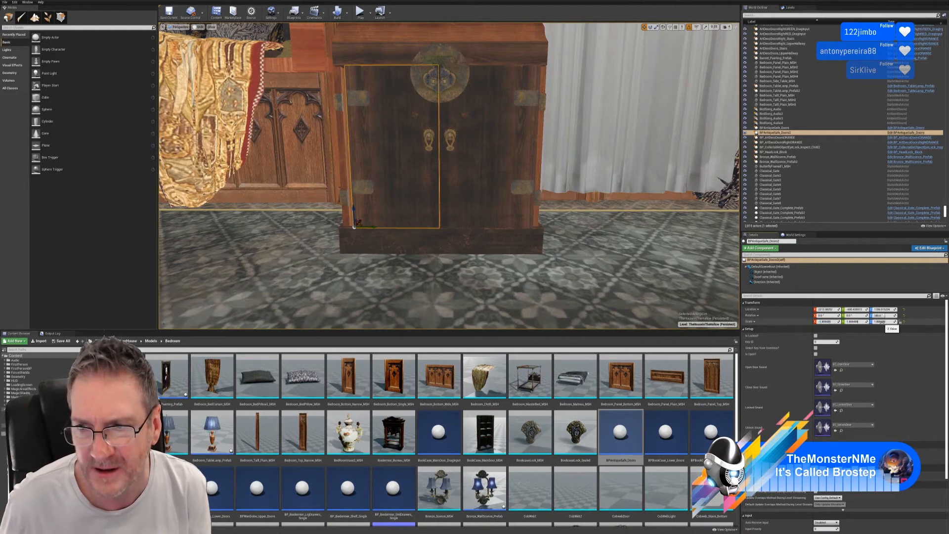
key(ctrl+z)
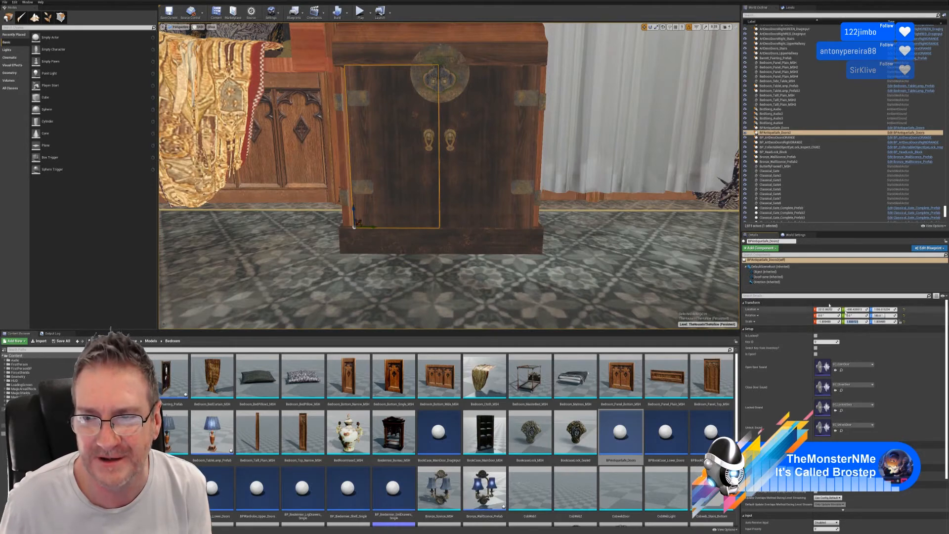
Copy the original safe door's Y scale value into the Y scale of the mirrored safe door
click(477, 150)
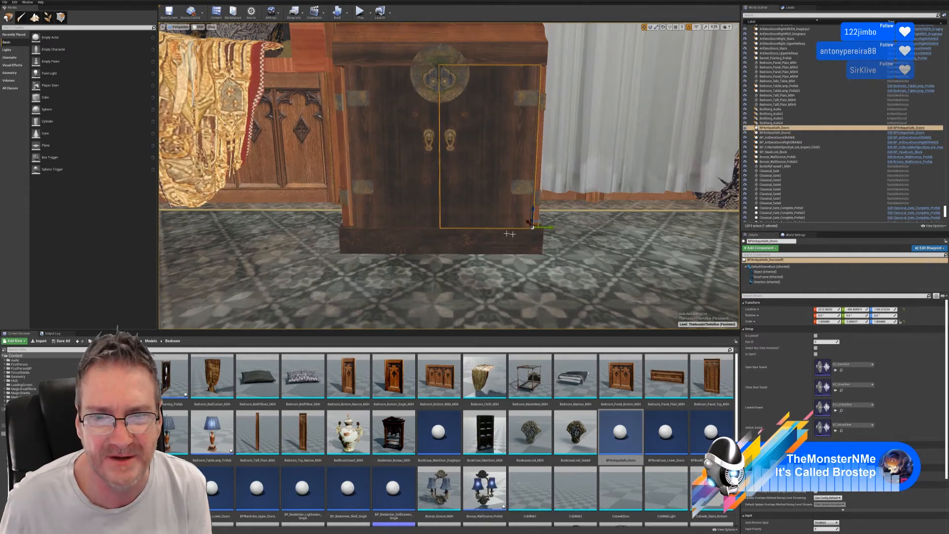
click(854, 322)
key(ctrl+c)
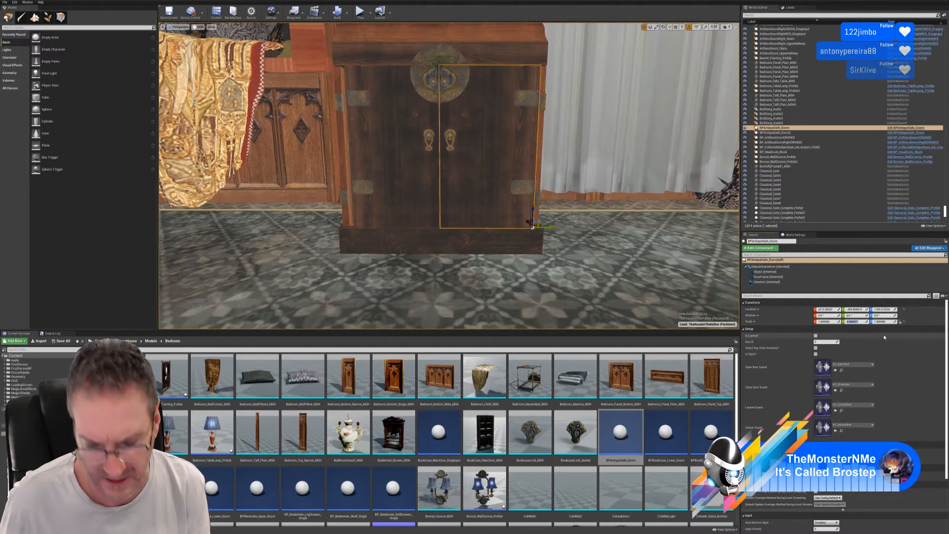
click(418, 199)
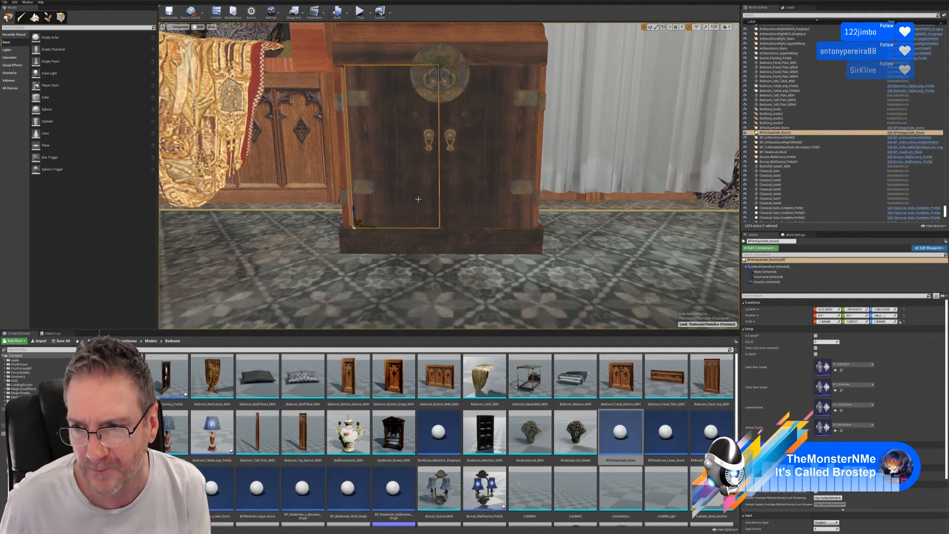
click(858, 322)
key(ctrl+v)
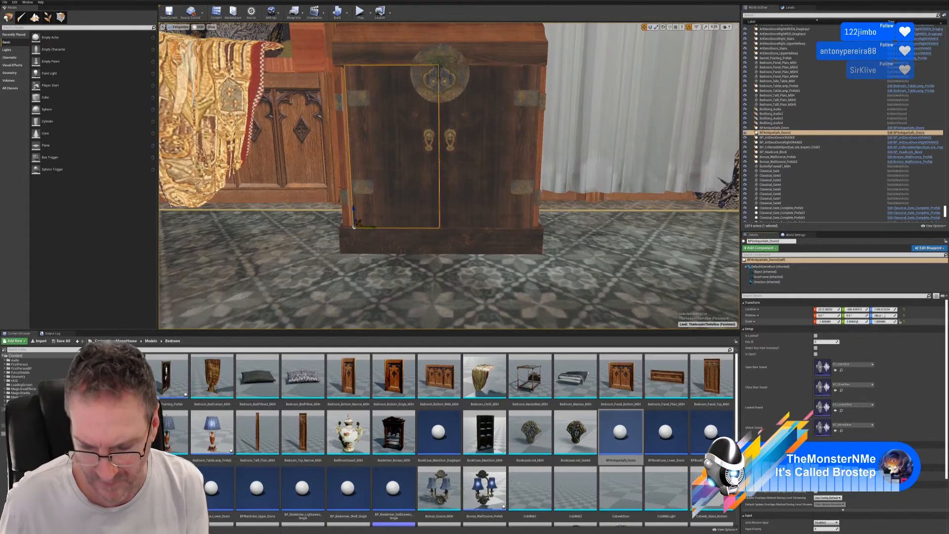
key(Return)
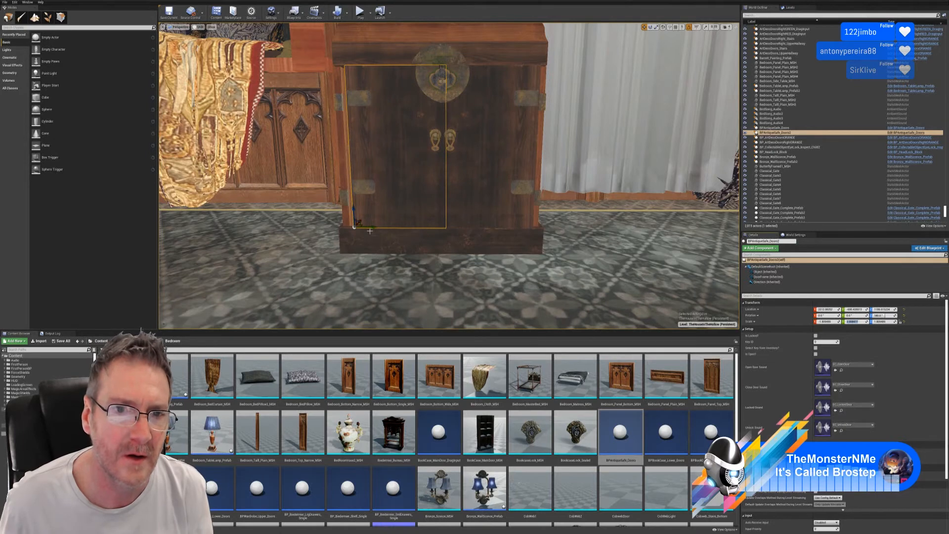
Slide the mirrored safe door outward so the two doors meet at the cabinet's centre without overlapping
right_drag(396, 238, 389, 237)
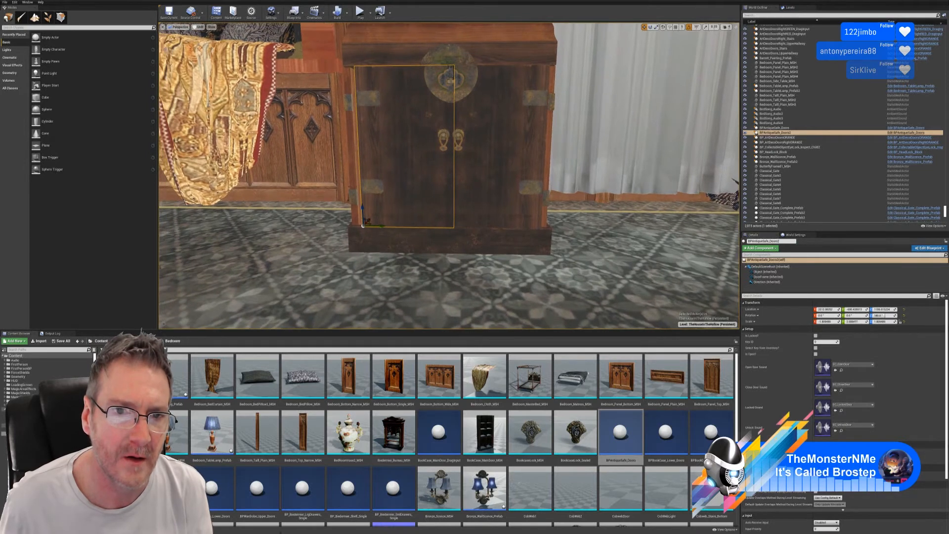
drag(373, 226, 367, 227)
Examine the cabinet from both sides and the front to judge how the safe doors fit the opening
right_drag(515, 230, 618, 218)
key(a)
key(w)
key(a)
key(a)
key(a)
key(a)
key(w)
key(a)
right_drag(539, 217, 556, 224)
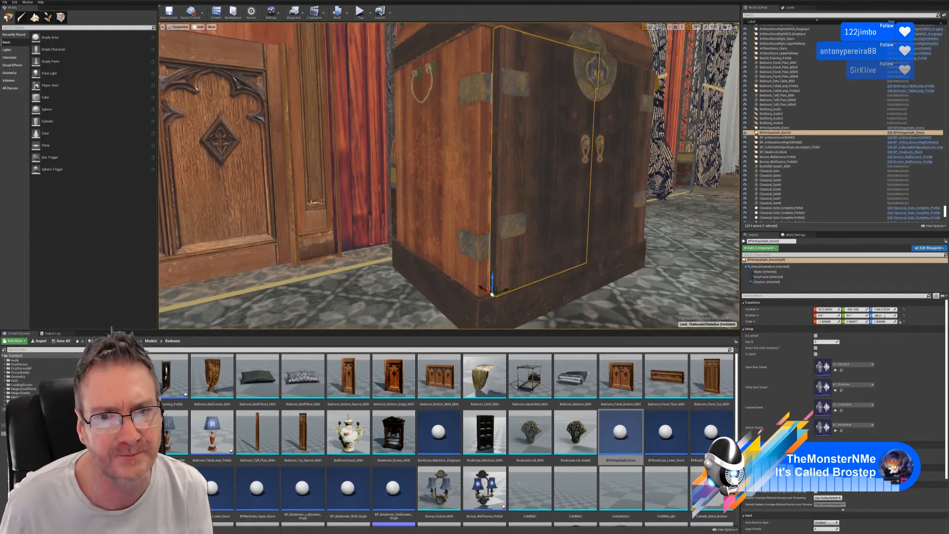
right_drag(530, 183, 547, 234)
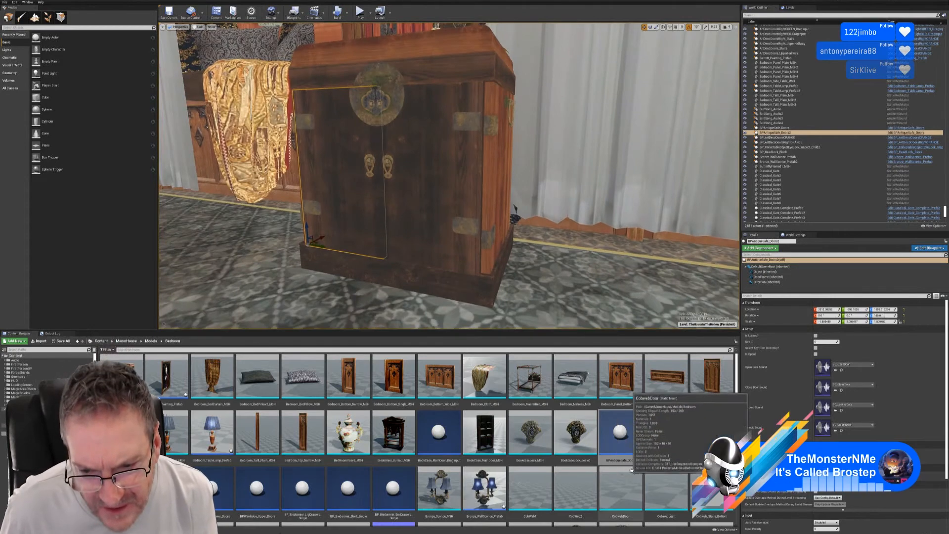
right_drag(544, 227, 571, 215)
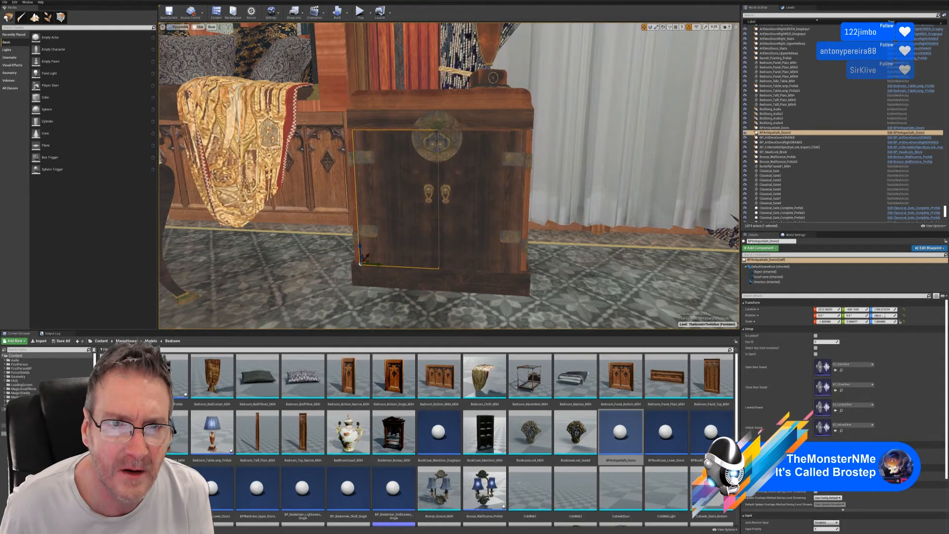
Try scaling the cabinet taller and raising it behind the doors, and undo both changes
click(483, 112)
click(657, 27)
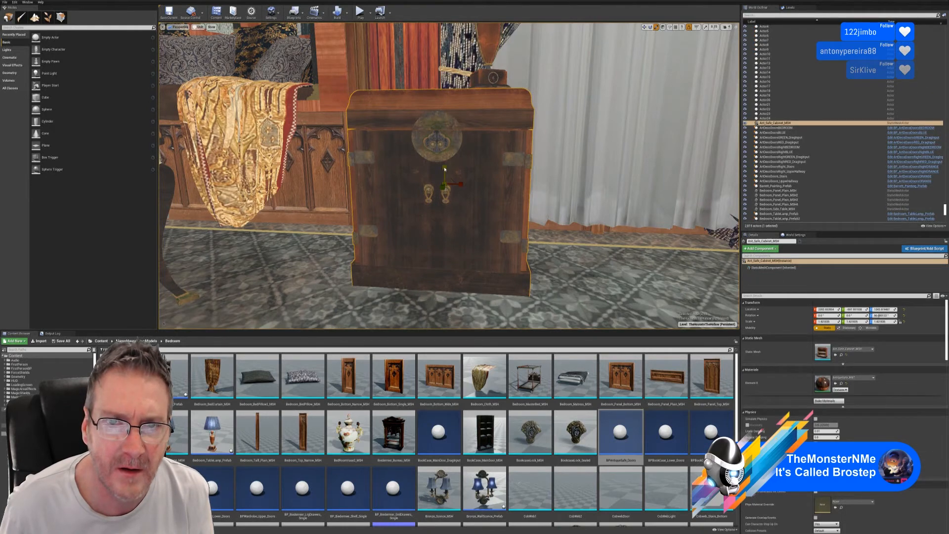
drag(445, 169, 447, 152)
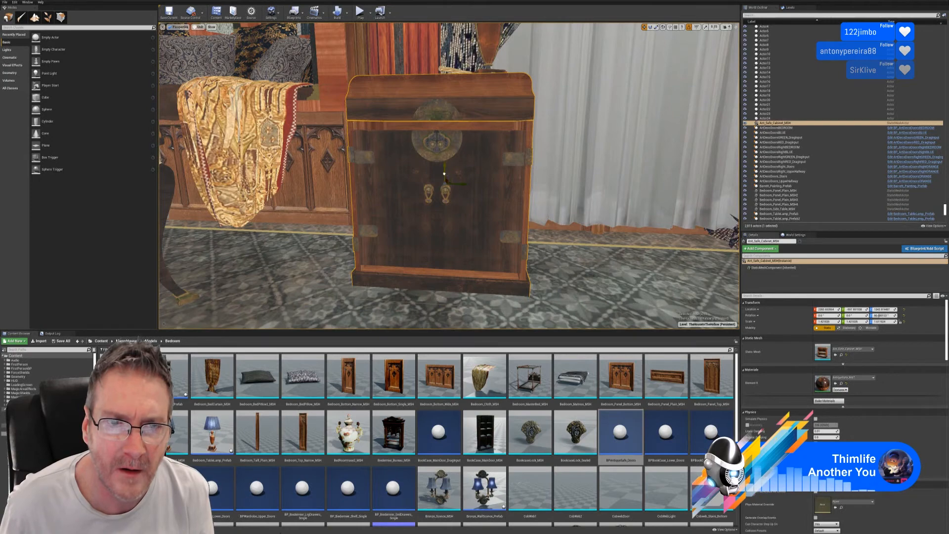
drag(447, 175, 457, 160)
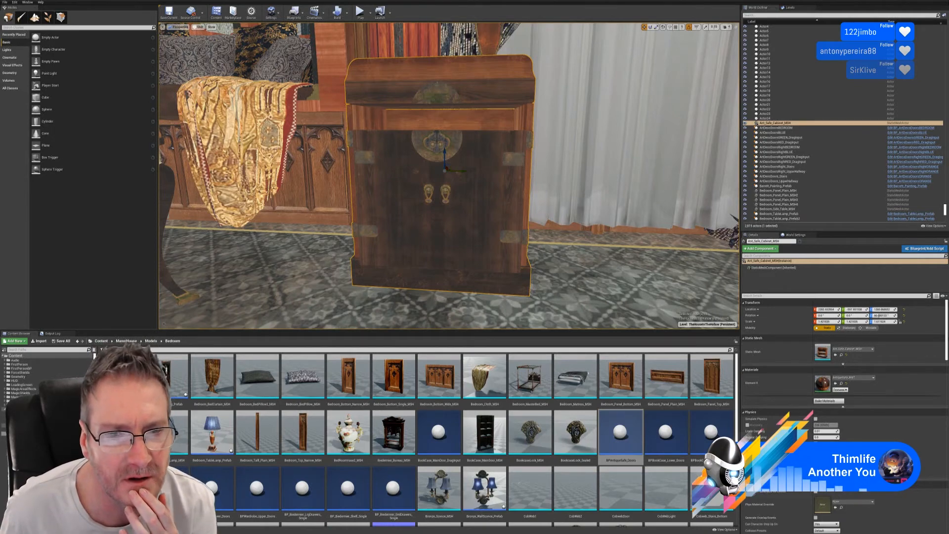
key(ctrl+z)
key(ctrl+z)
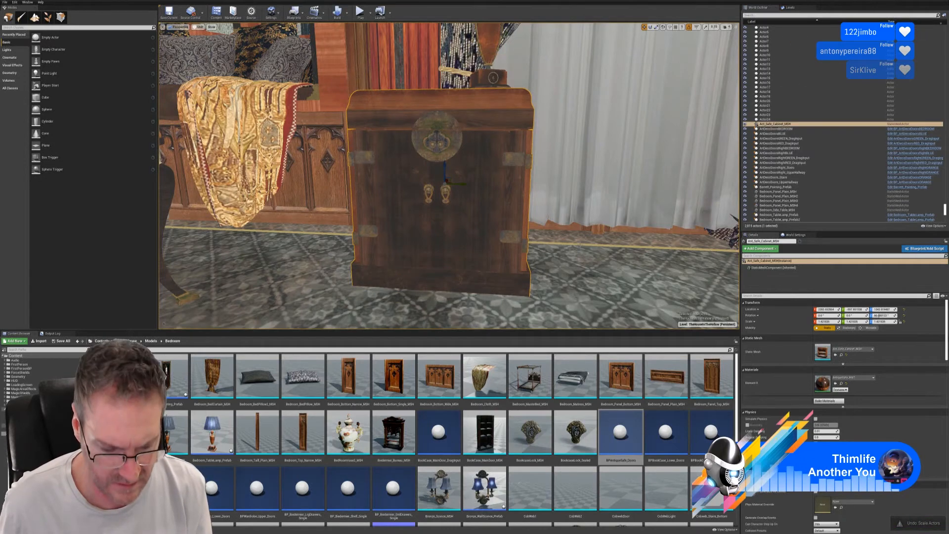
key(ctrl+z)
key(d)
right_drag(465, 188, 423, 214)
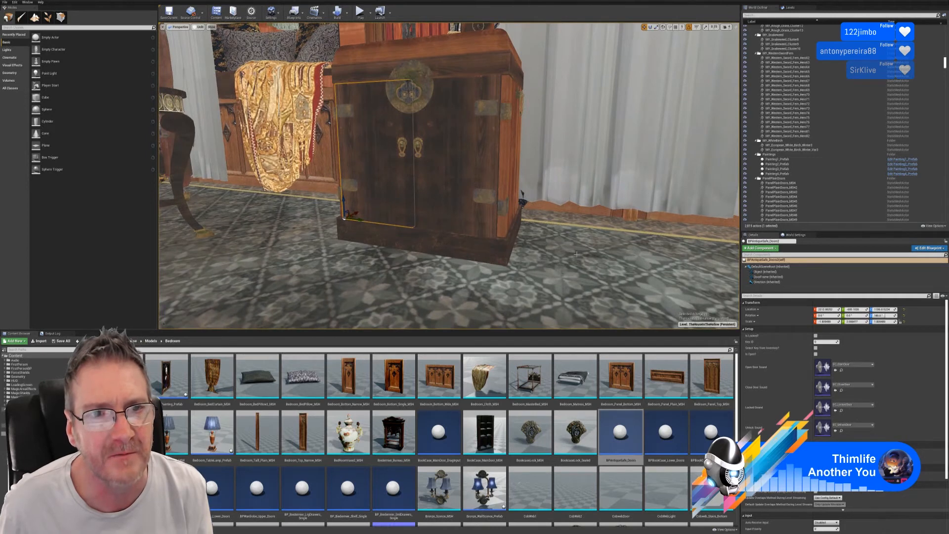
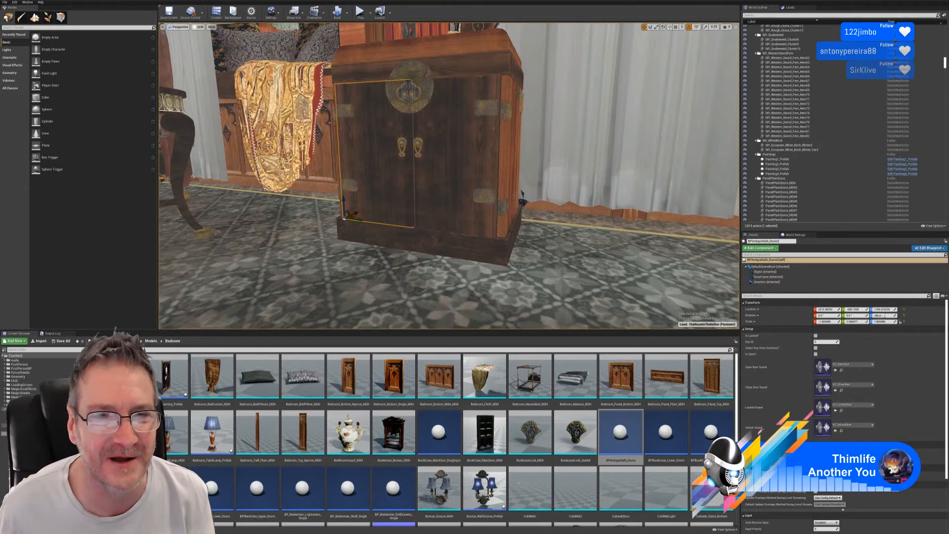
Delete both fitted safe doors and the cabinet they were attached to
right_drag(448, 176, 465, 190)
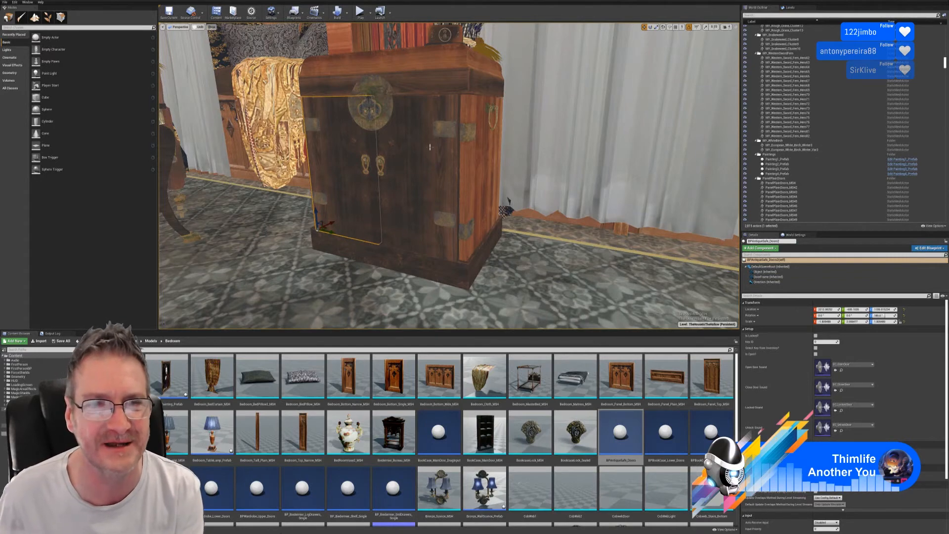
key(Delete)
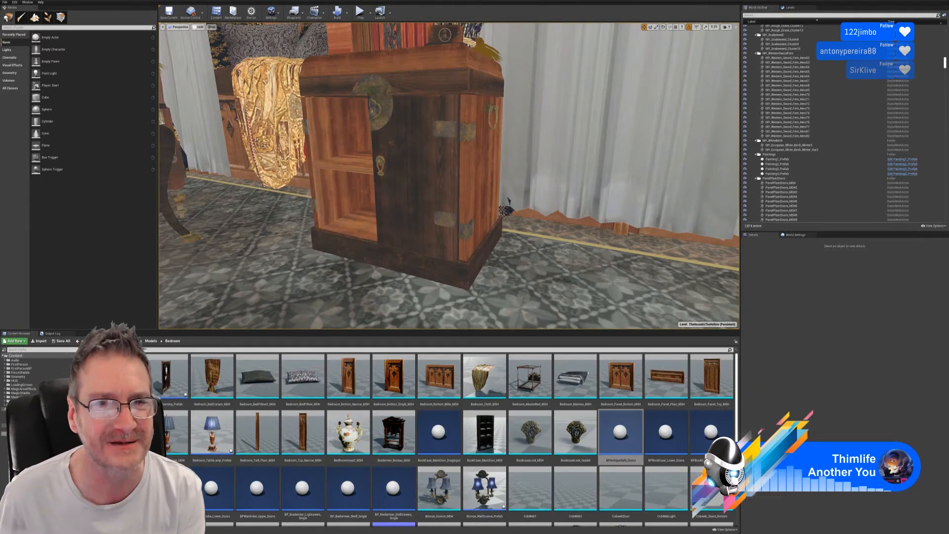
click(422, 143)
key(Delete)
click(420, 85)
key(Delete)
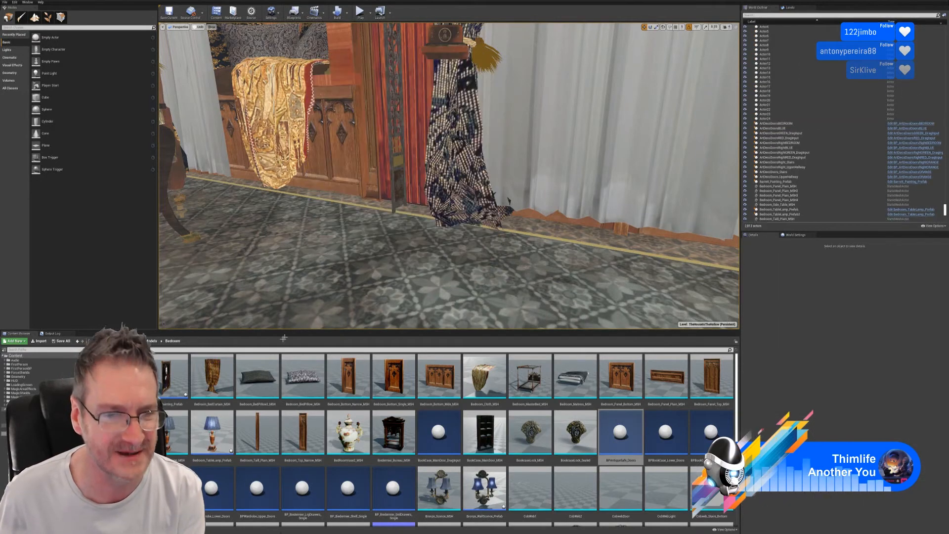
Place a fresh Ant_Safe_Cabinet_MSH in the bedroom and add one BPAntiqueSafe_Doors door to it, keeping the door selected
drag(128, 377, 314, 180)
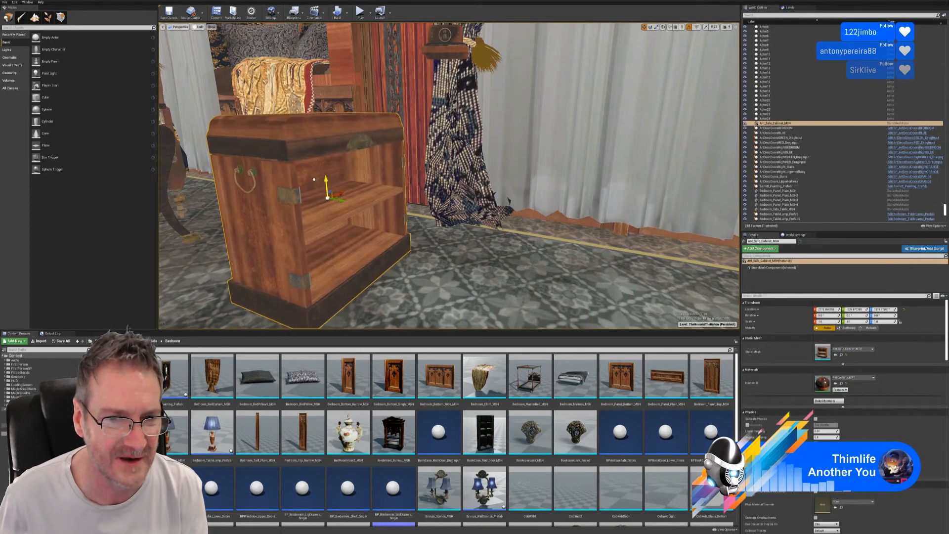
drag(621, 433, 386, 222)
right_drag(386, 222, 353, 232)
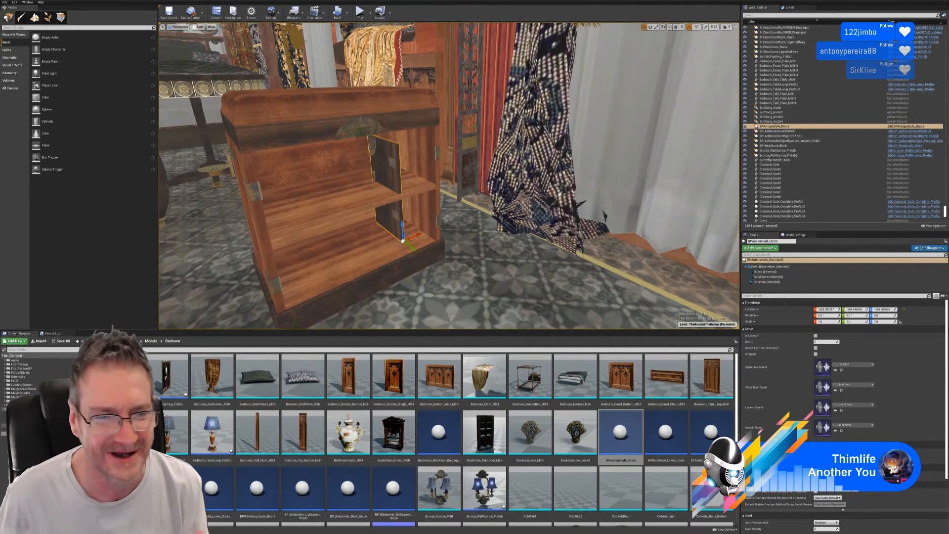
click(354, 234)
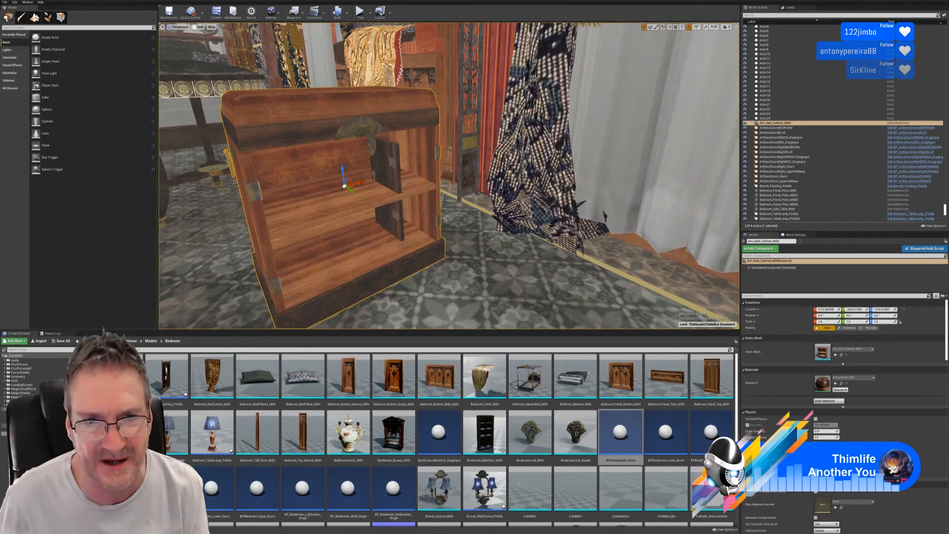
key(ctrl+z)
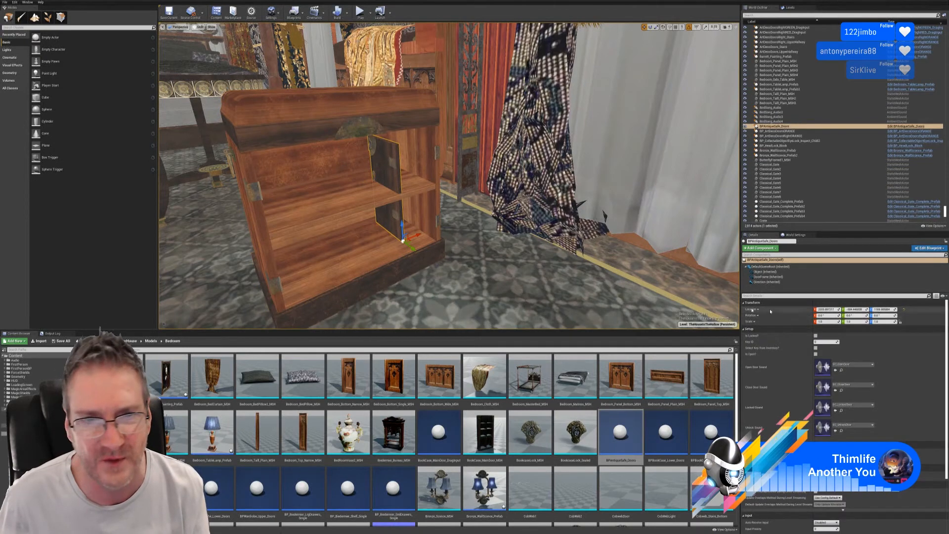
Rotate the safe door about 90 degrees around the vertical axis and slide it to the hinge side of the cabinet's front
mouse_move(449, 198)
right_down()
mouse_move(445, 154)
mouse_move(440, 188)
mouse_move(452, 194)
right_up()
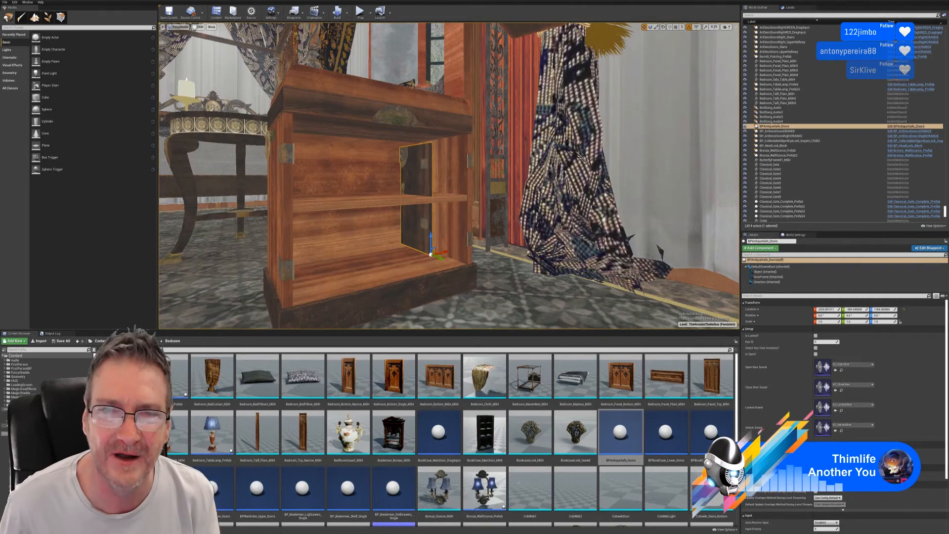
click(650, 27)
drag(429, 260, 363, 263)
click(644, 27)
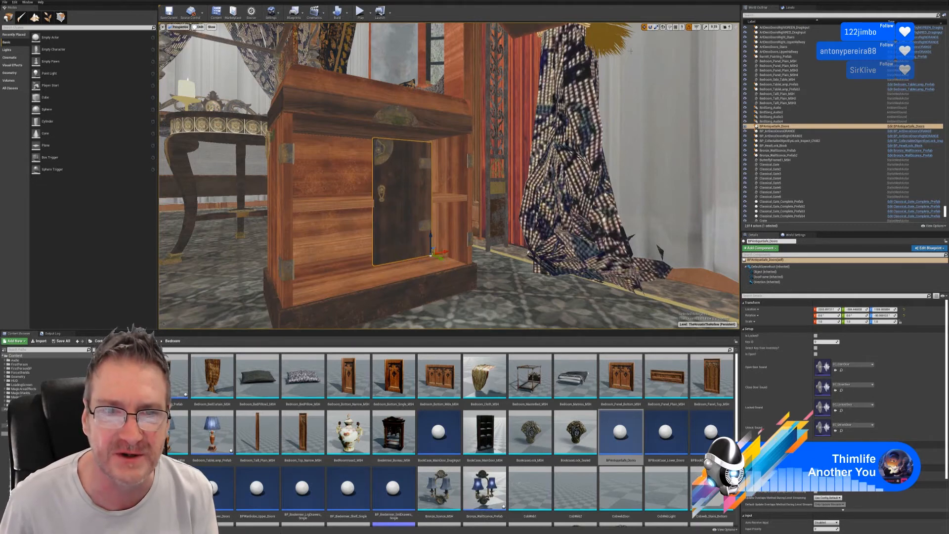
drag(441, 257, 480, 265)
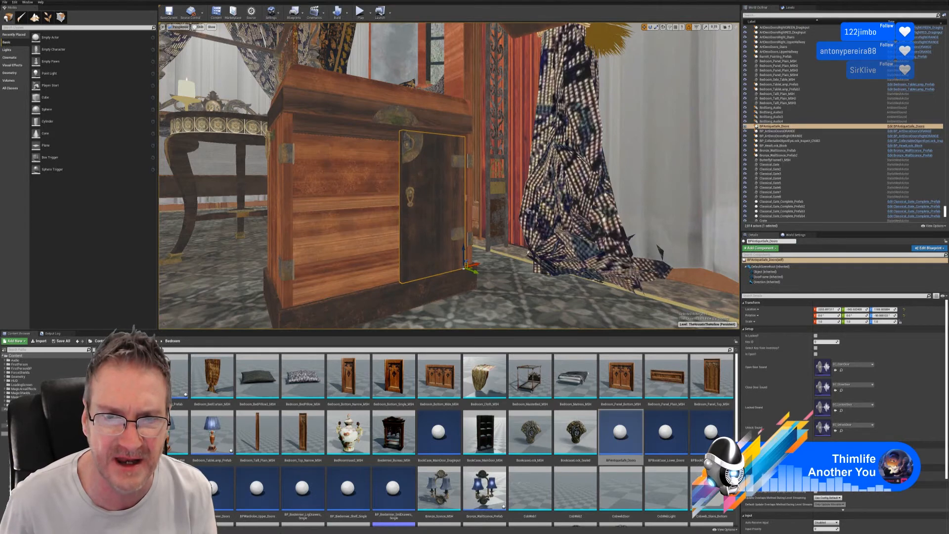
mouse_move(527, 210)
right_down()
mouse_move(487, 209)
mouse_move(537, 210)
mouse_move(529, 208)
right_up()
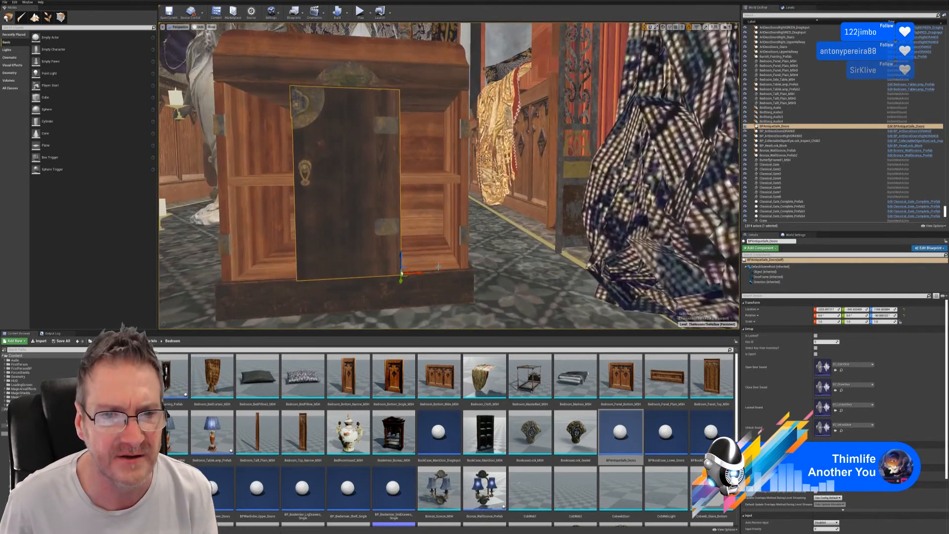
drag(420, 273, 478, 270)
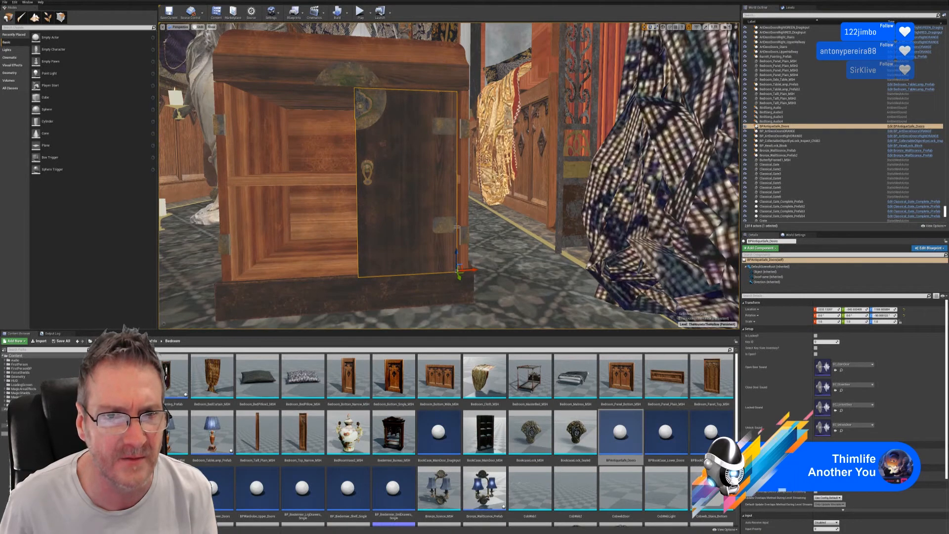
Adjust the safe door's depth and align its hinge corner with the lower corner of the cabinet opening
right_drag(533, 112, 553, 127)
drag(476, 253, 439, 247)
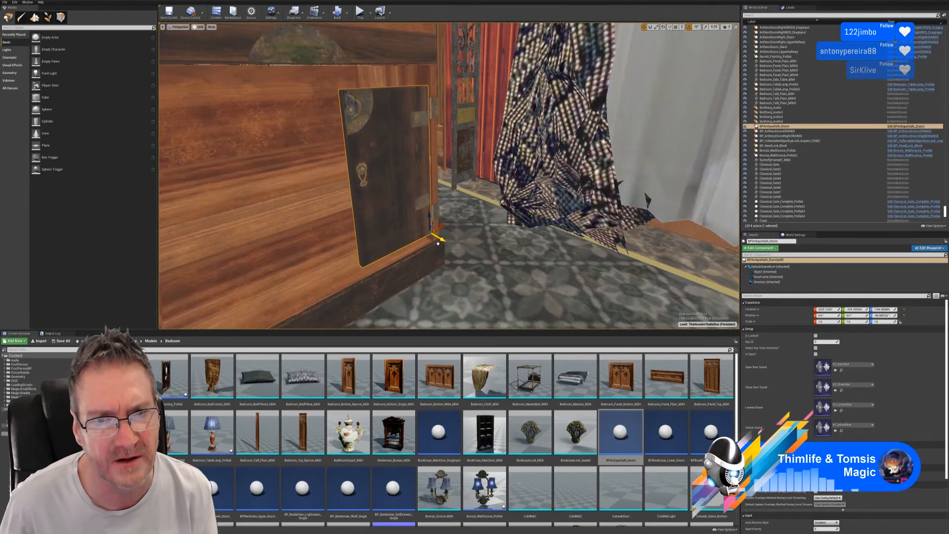
right_drag(439, 247, 455, 262)
mouse_move(491, 227)
right_down()
mouse_move(445, 212)
mouse_move(490, 227)
right_up()
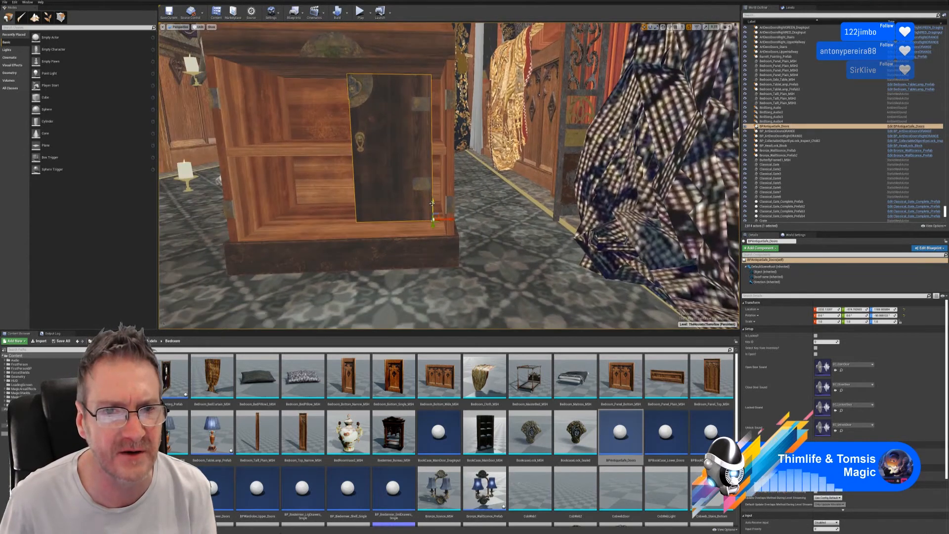
drag(432, 203, 464, 229)
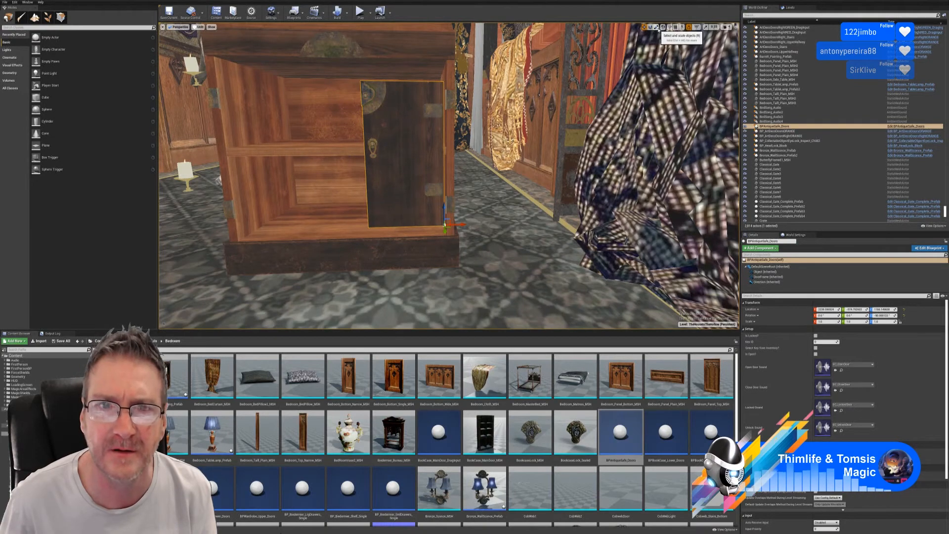
Scale the safe door up uniformly and shift it vertically to suit the cabinet opening
mouse_move(446, 223)
mouse_down()
mouse_move(444, 213)
mouse_move(445, 231)
mouse_up()
click(644, 26)
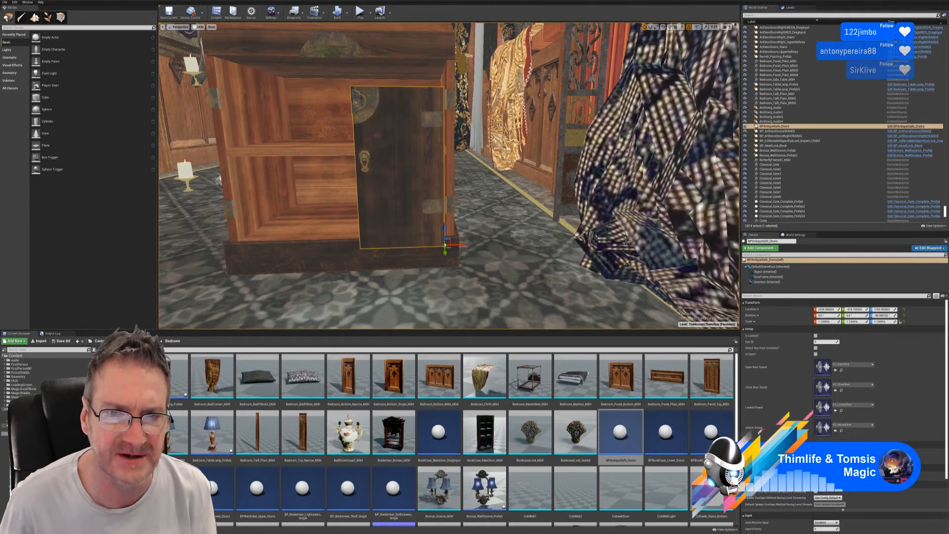
right_drag(447, 188, 454, 188)
key(w)
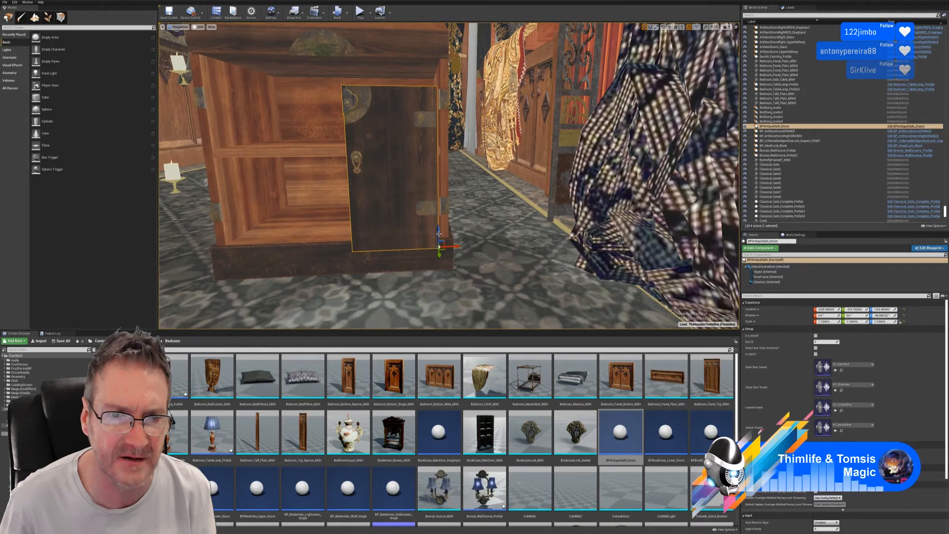
drag(438, 231, 444, 230)
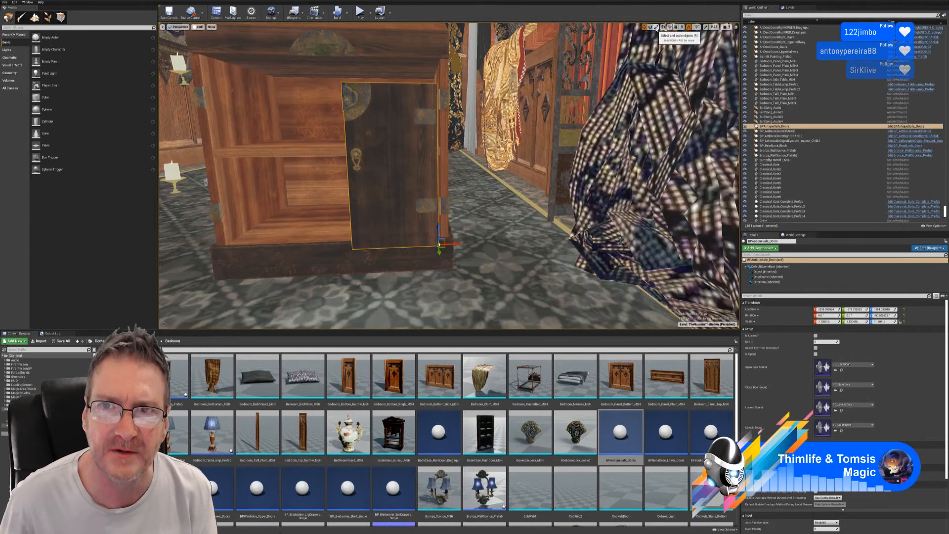
Enlarge the safe door further until it covers half of the cabinet front, lowering it to keep the lock plate aligned
click(656, 28)
drag(439, 243, 566, 199)
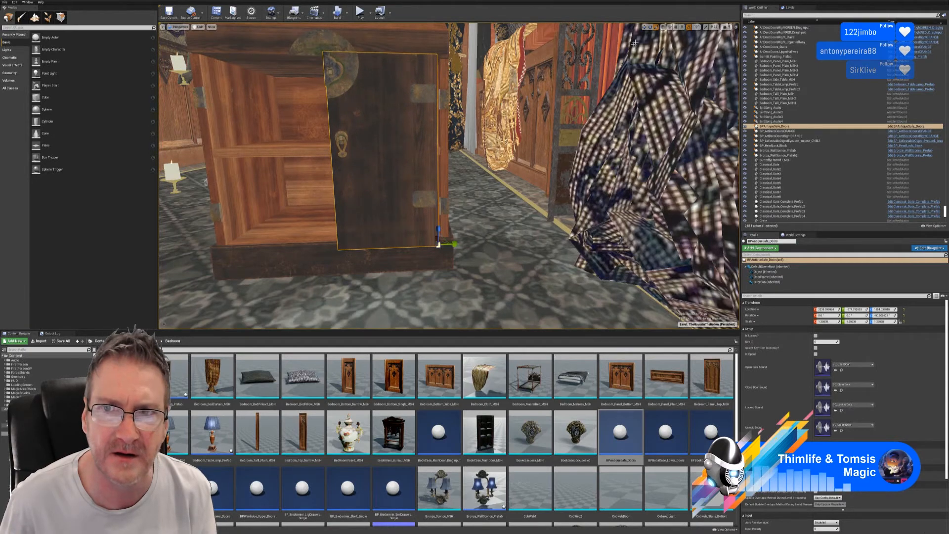
click(644, 26)
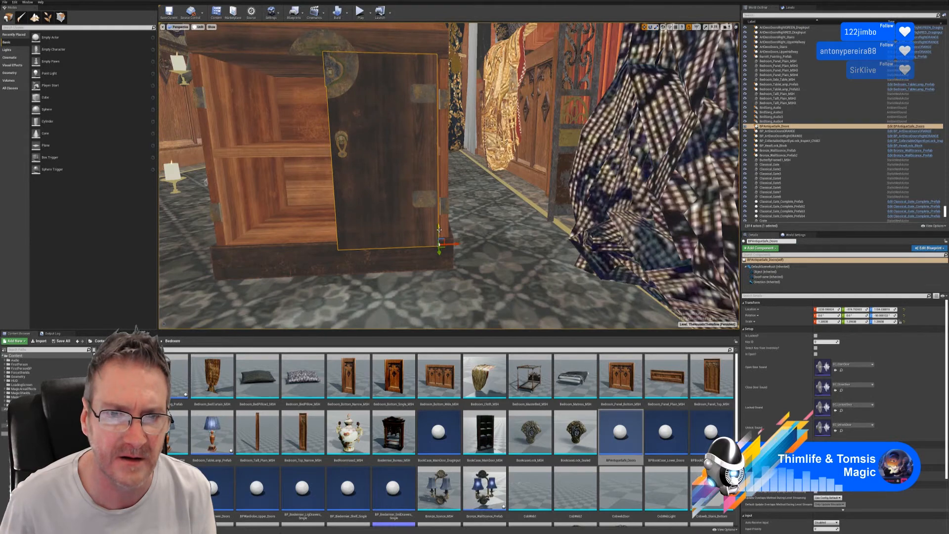
drag(439, 228, 443, 238)
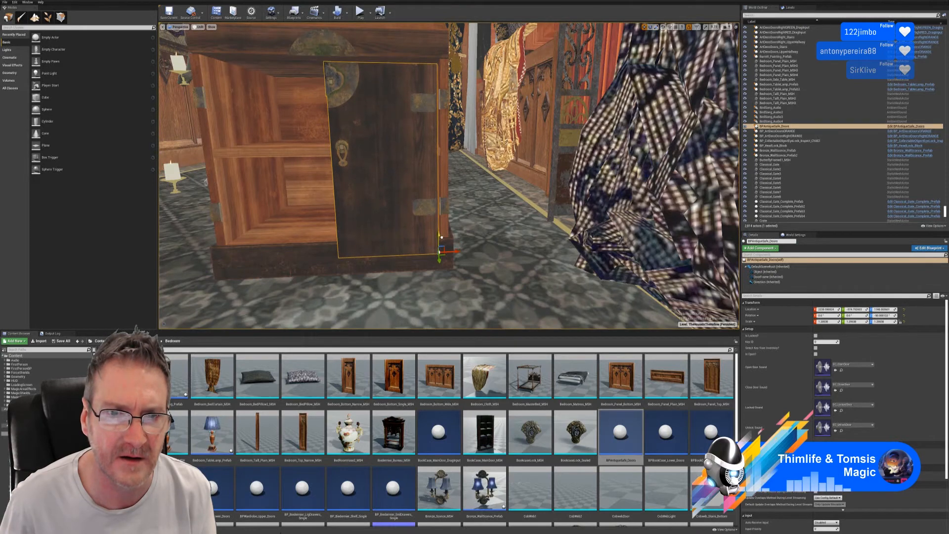
click(657, 27)
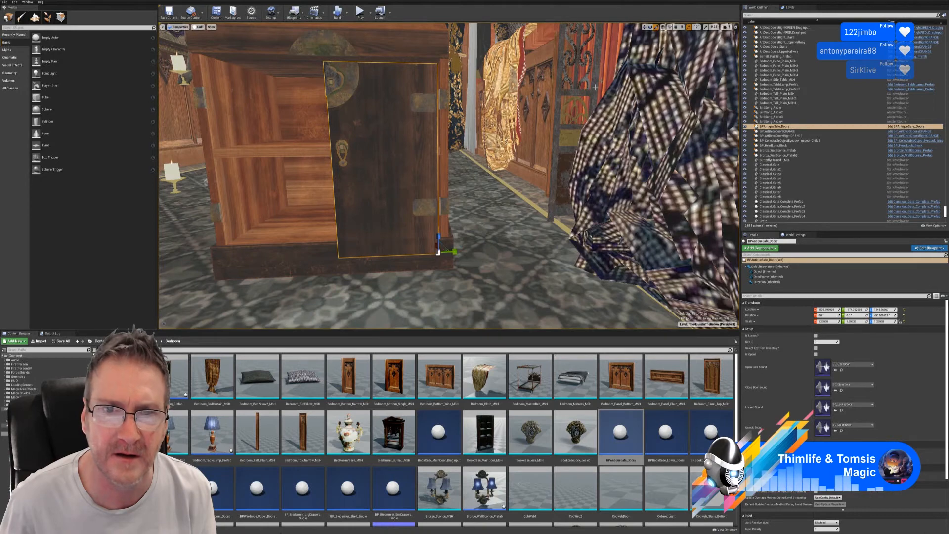
drag(441, 249, 447, 256)
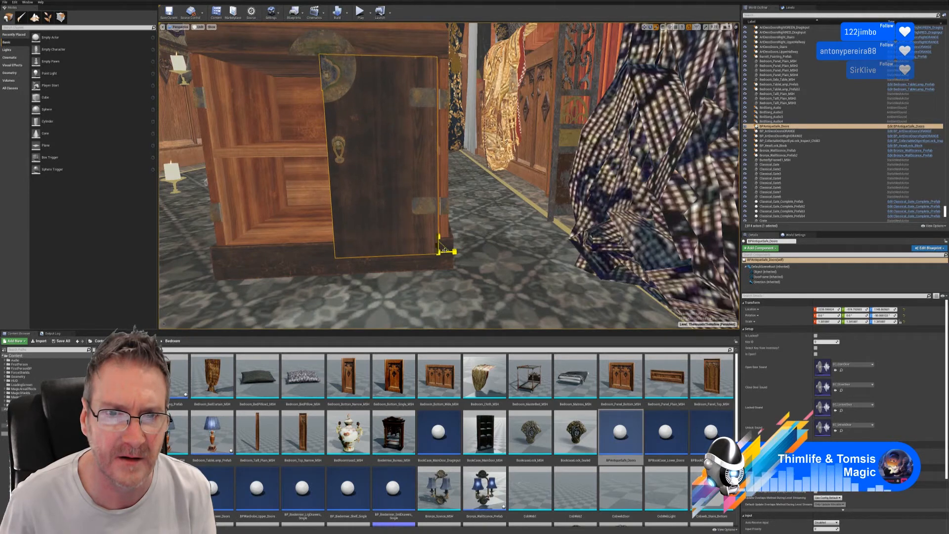
click(645, 28)
right_drag(445, 218, 441, 223)
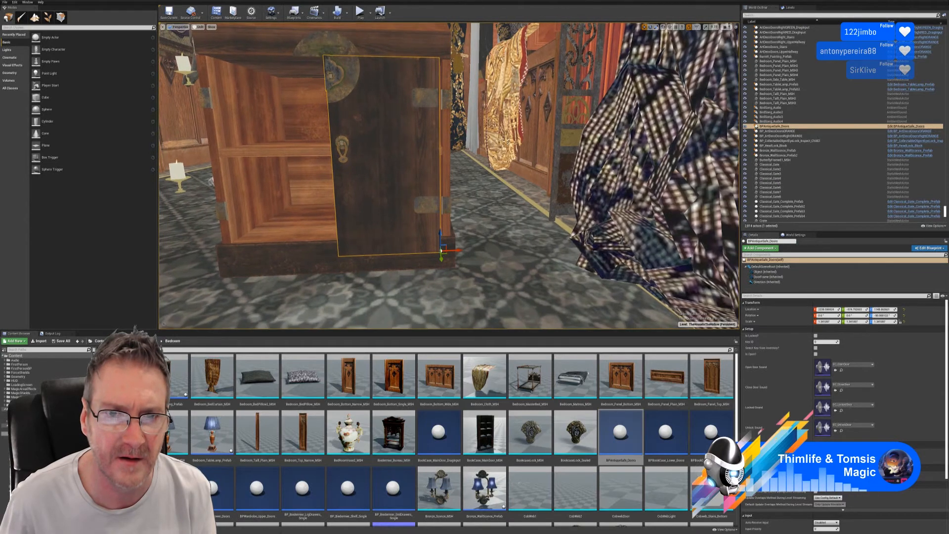
drag(442, 235, 442, 238)
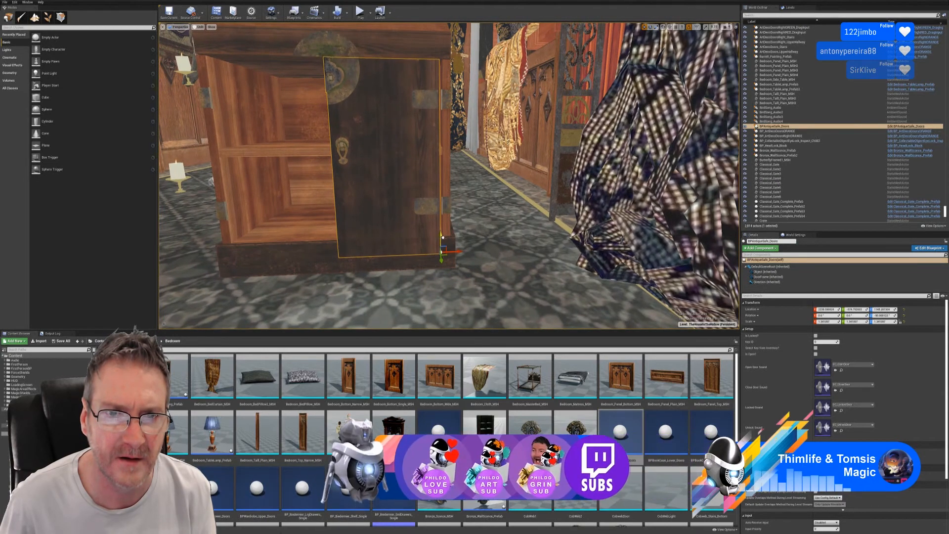
Push the safe door back against the cabinet front and raise it until its lower edge rests on the plinth
right_drag(474, 172, 469, 239)
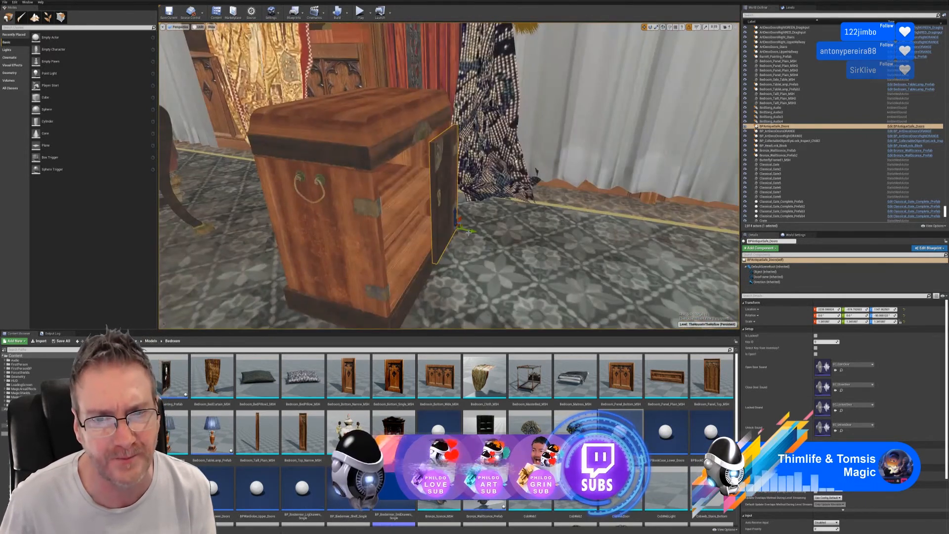
drag(470, 232, 463, 229)
right_drag(463, 230, 440, 226)
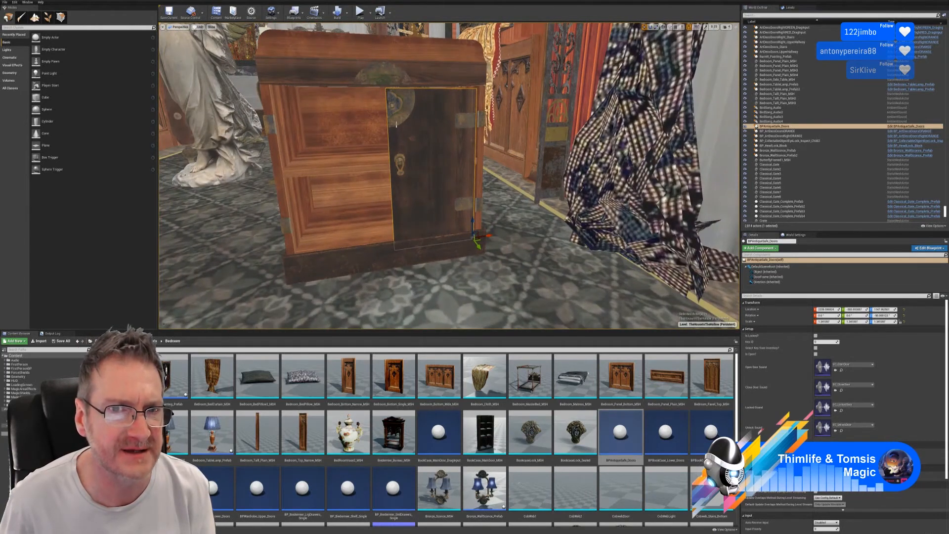
right_drag(440, 225, 492, 251)
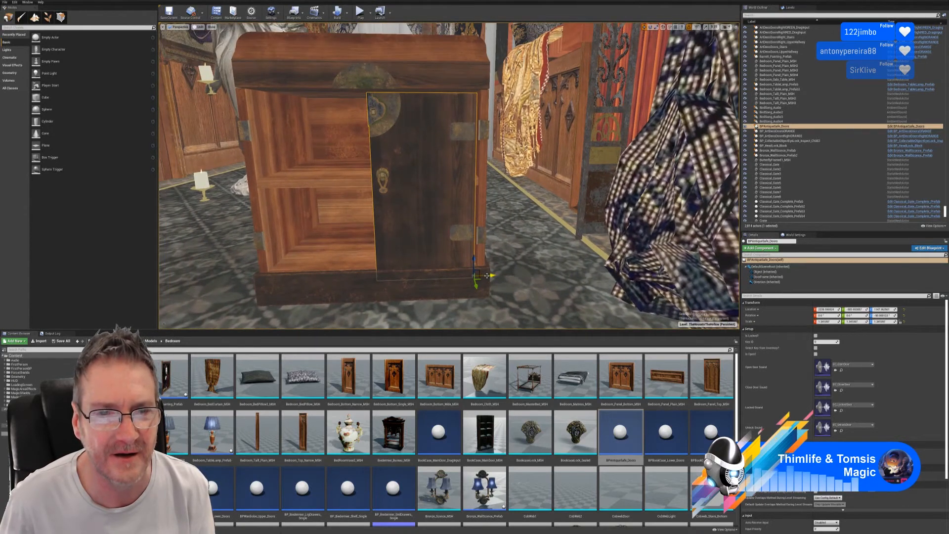
mouse_move(474, 268)
mouse_down()
mouse_move(488, 257)
mouse_move(491, 266)
mouse_up()
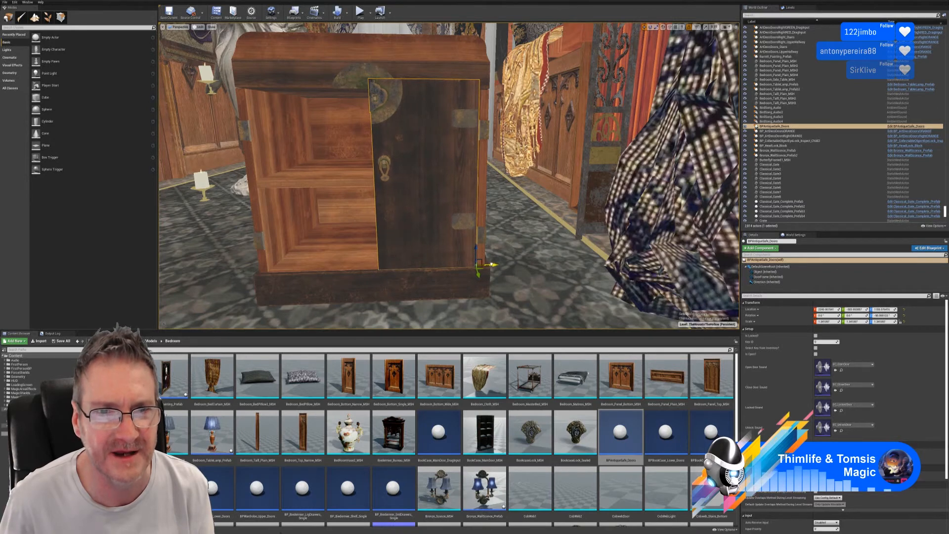
Nudge the safe door into position and reduce its height so it fits beneath the cabinet's lid
right_drag(491, 266, 541, 248)
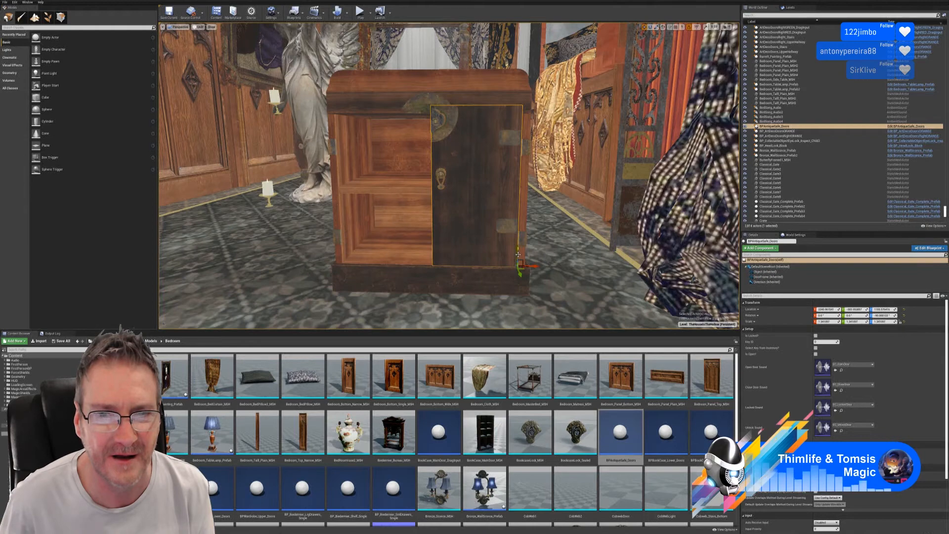
drag(519, 254, 544, 256)
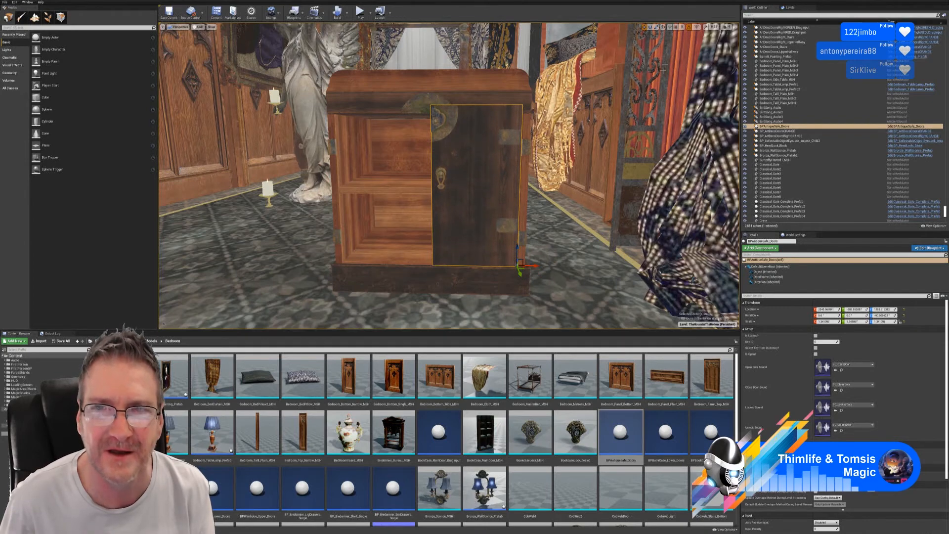
click(656, 27)
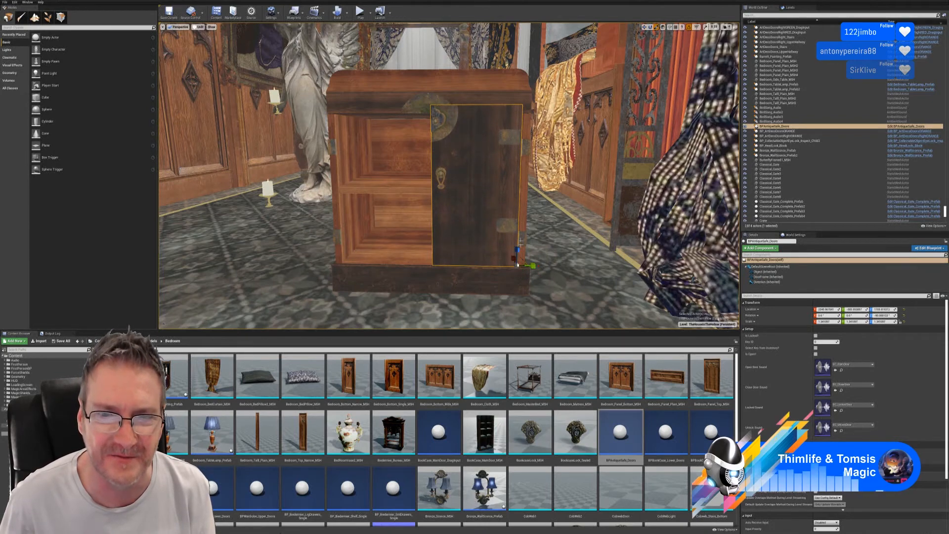
mouse_move(519, 248)
mouse_down()
mouse_move(518, 271)
mouse_move(519, 262)
mouse_up()
right_drag(532, 209, 536, 235)
key(w)
key(s)
mouse_move(608, 174)
mouse_down()
mouse_move(648, 148)
mouse_move(606, 174)
mouse_up()
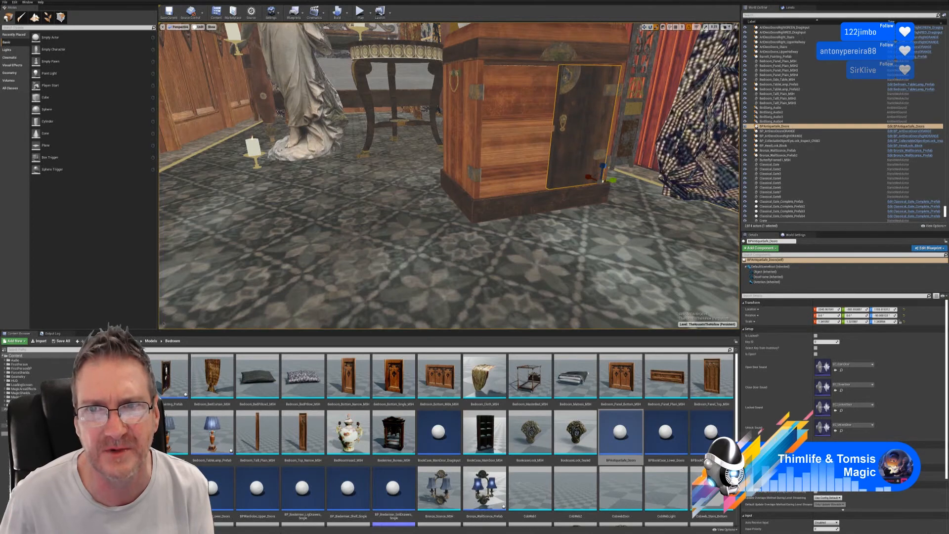
Lower the safe door over the plinth and bring it forward to stand in front of the cabinet face
click(644, 27)
key(d)
right_drag(635, 64, 601, 110)
key(w)
drag(598, 110, 566, 139)
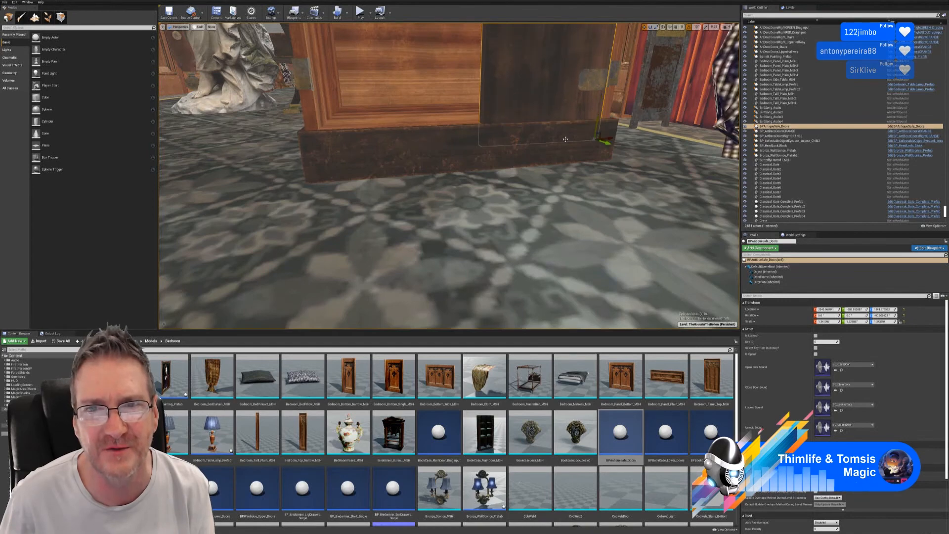
right_drag(530, 131, 566, 95)
key(a)
drag(493, 265, 498, 267)
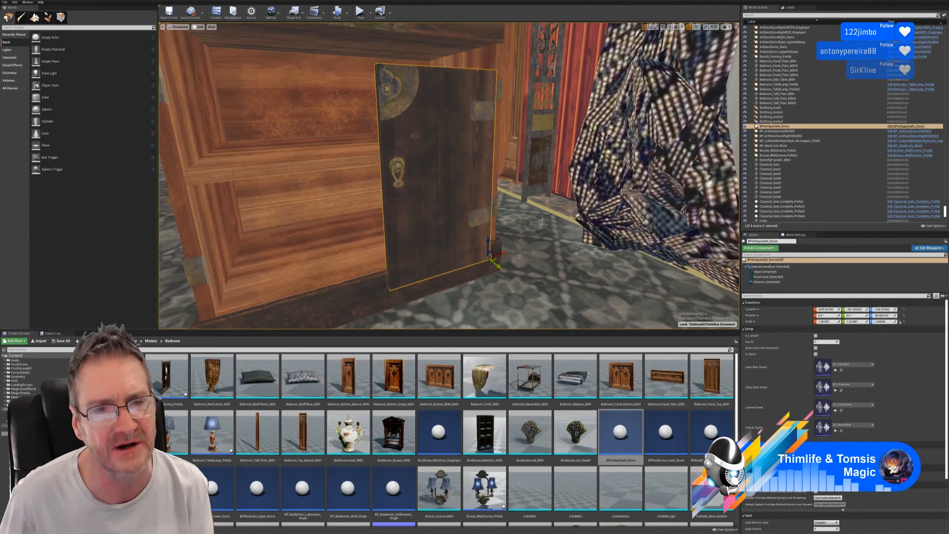
Delete the safe door and the cabinet behind it from the bedroom
key(s)
right_drag(543, 220, 357, 173)
key(Delete)
click(404, 199)
key(Delete)
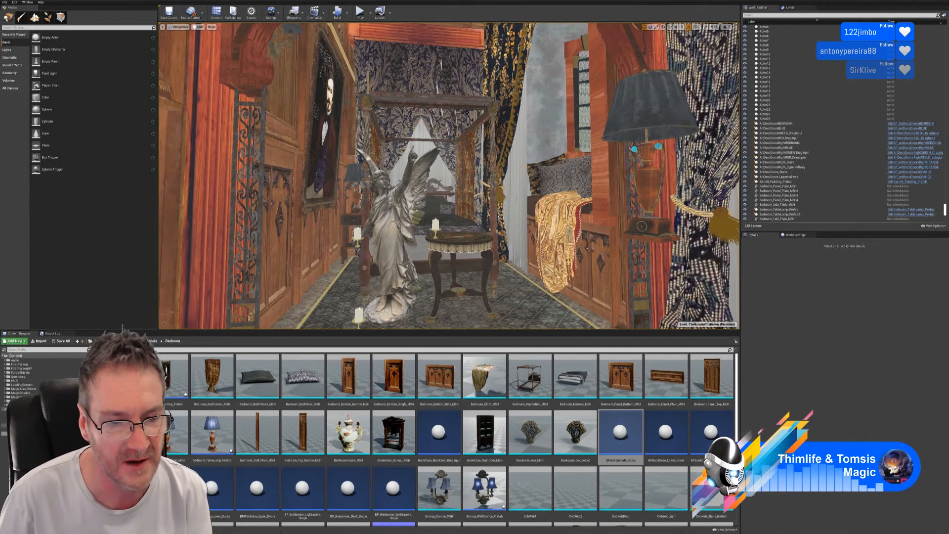
Place the Wardrobe_MSH model on the bedroom floor in front of the curtained window
right_drag(284, 243, 341, 260)
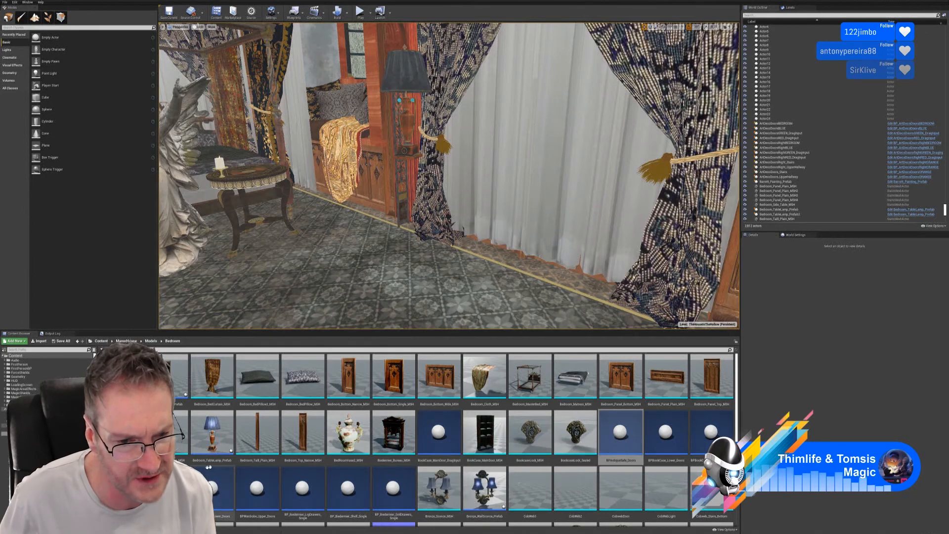
scroll(494, 435, down, 3)
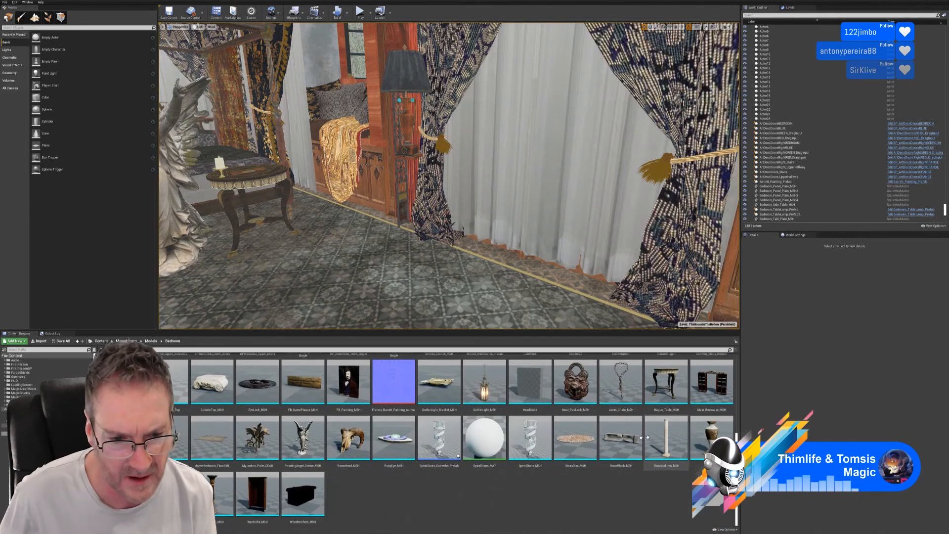
drag(258, 495, 515, 151)
right_drag(406, 173, 429, 160)
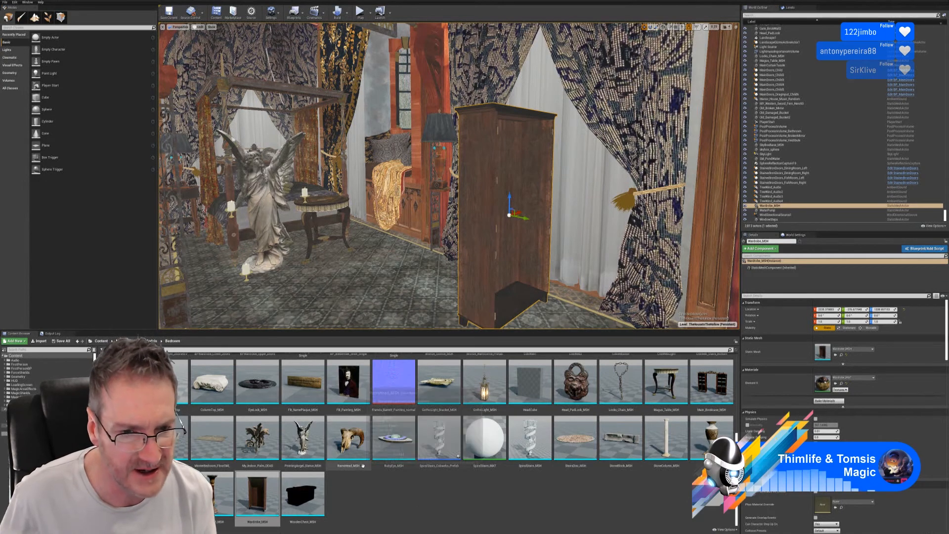
Add a BPWardrobe_Lower_Doors actor at the wardrobe's base and rotate it parallel to the wardrobe's front
scroll(315, 457, up, 2)
scroll(314, 458, up, 3)
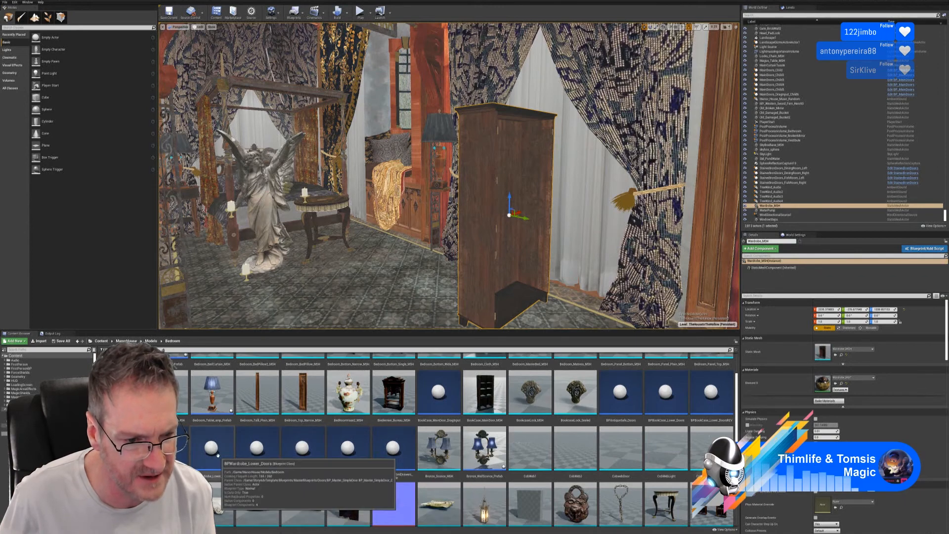
drag(213, 448, 533, 313)
mouse_move(533, 312)
right_down()
mouse_move(524, 310)
mouse_move(548, 324)
mouse_move(534, 302)
right_up()
drag(482, 278, 493, 254)
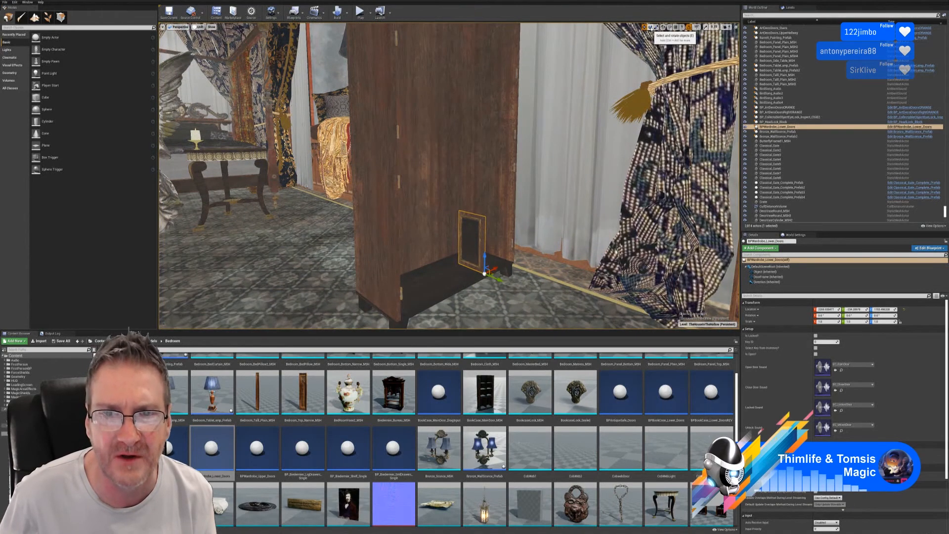
click(651, 26)
drag(496, 289, 463, 271)
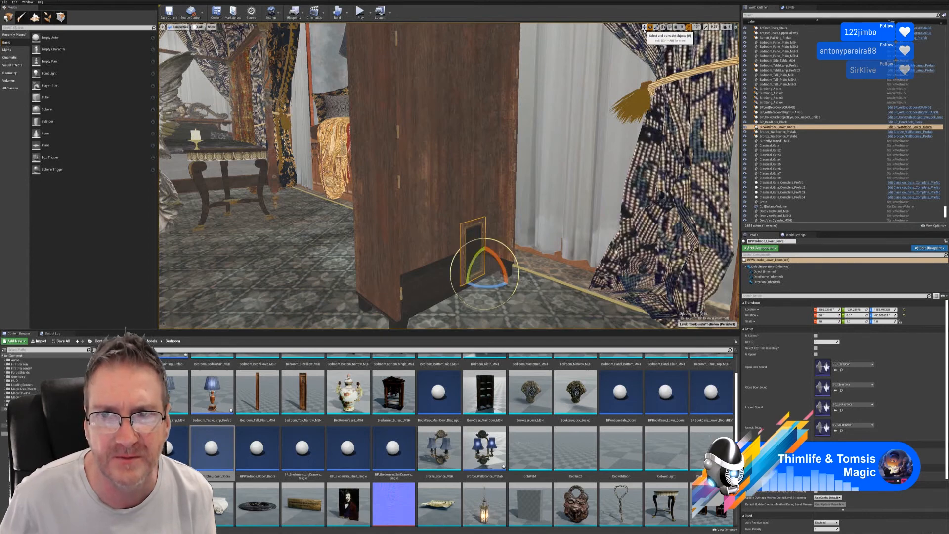
Move the lower door along the wardrobe's front to its outer corner beside the curtain
click(644, 27)
right_drag(564, 148, 564, 198)
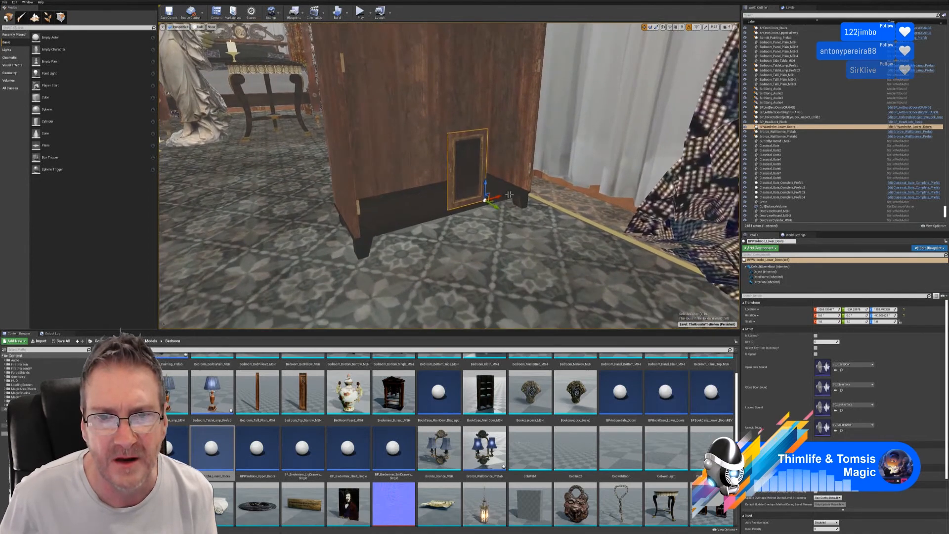
drag(500, 195, 540, 184)
right_drag(558, 169, 604, 124)
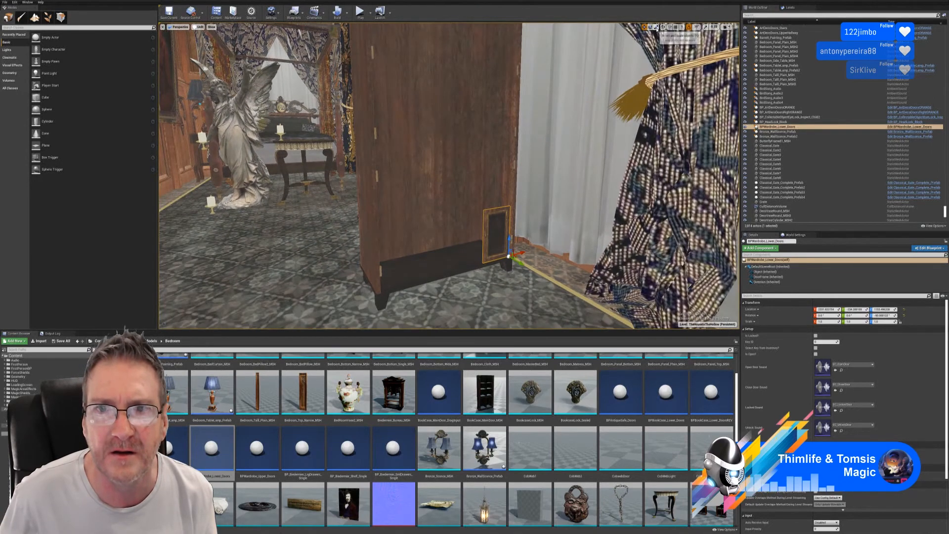
Scale the lower door up uniformly to cover half of the wardrobe's width and align it with the curtain-side edge
drag(508, 257, 531, 234)
right_drag(508, 285, 534, 306)
key(w)
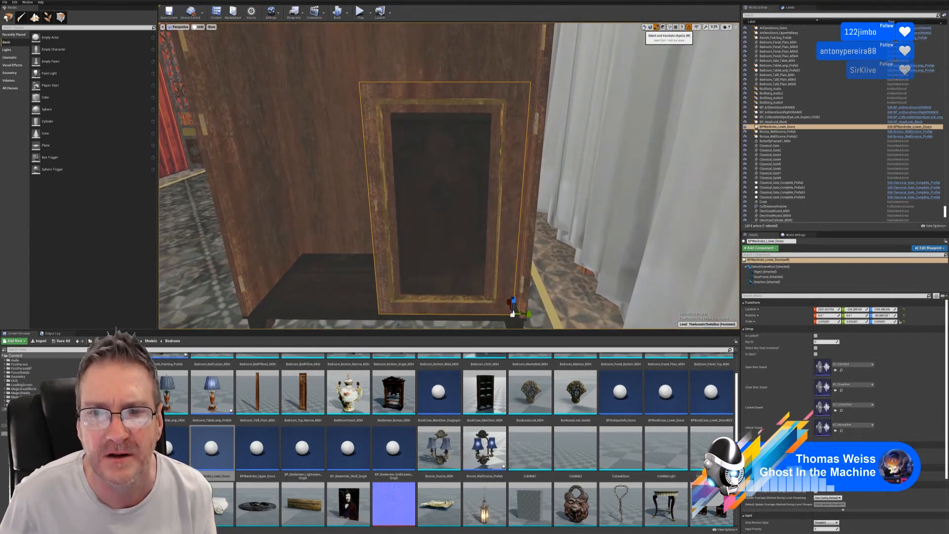
click(644, 26)
drag(530, 314, 537, 314)
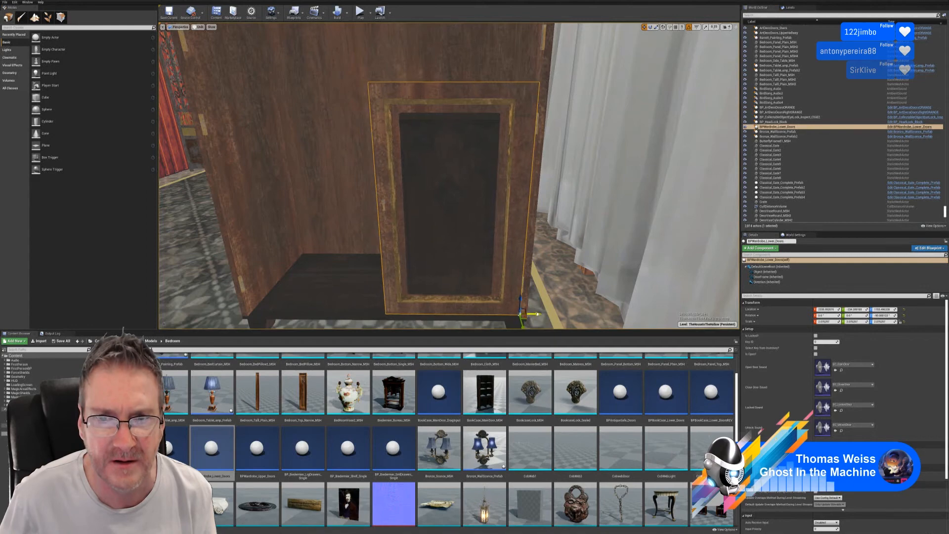
right_drag(551, 241, 534, 260)
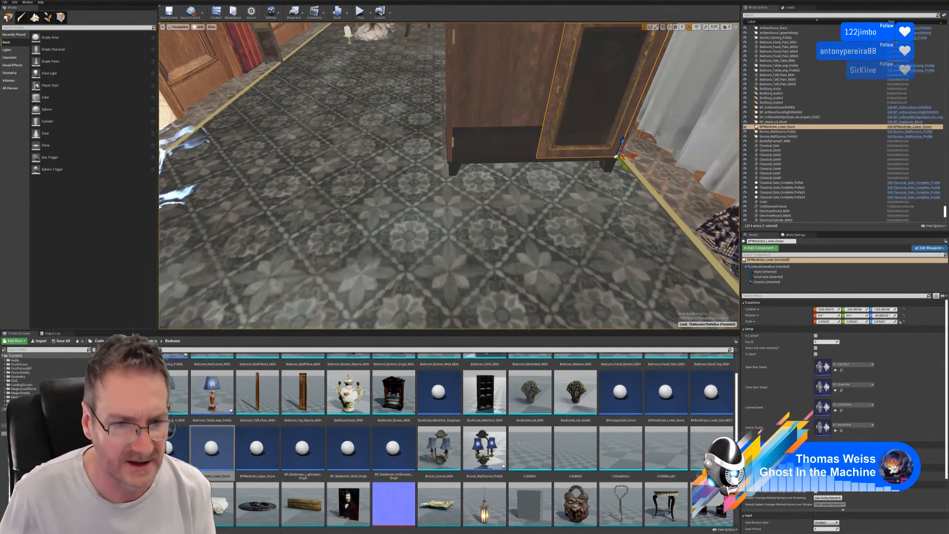
Add a BPWardrobe_Upper_Doors actor in front of the wardrobe and rotate it to match the lower door
drag(269, 476, 563, 264)
click(650, 26)
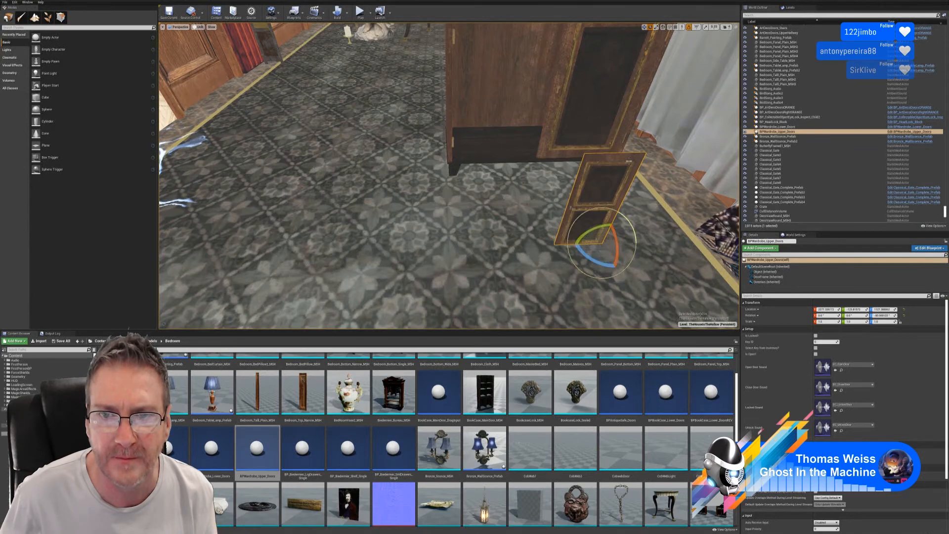
click(644, 27)
right_drag(588, 163, 613, 158)
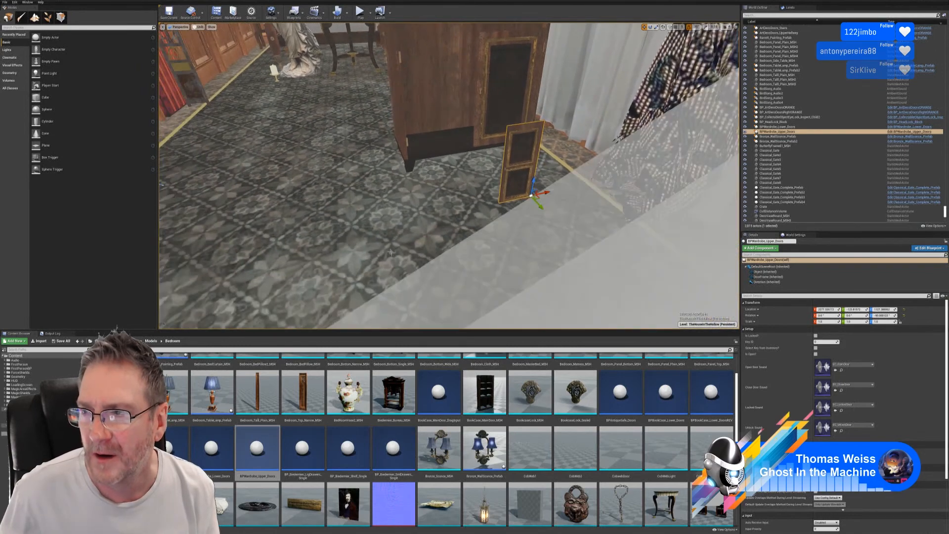
Raise the upper door above the lower door and move it back against the wardrobe's front
drag(391, 253, 392, 223)
right_drag(465, 272, 462, 240)
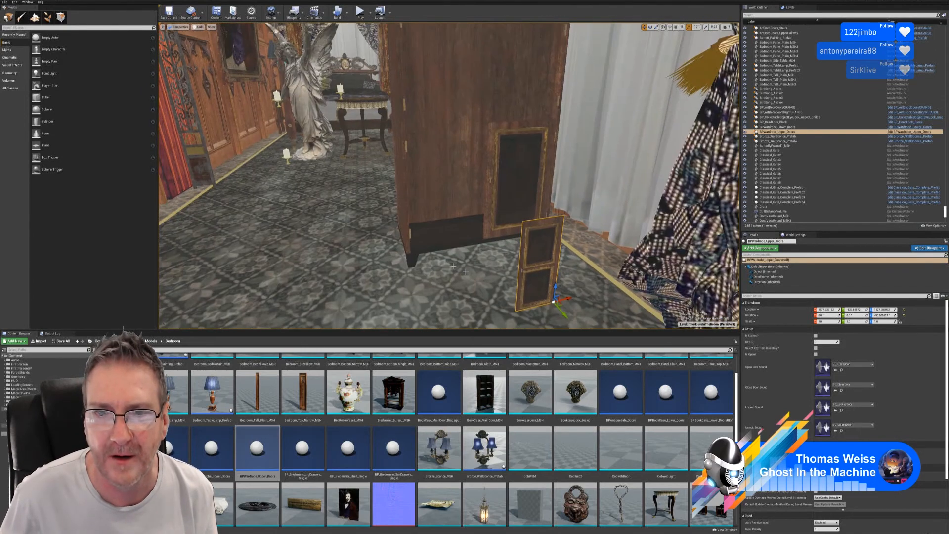
drag(555, 287, 579, 93)
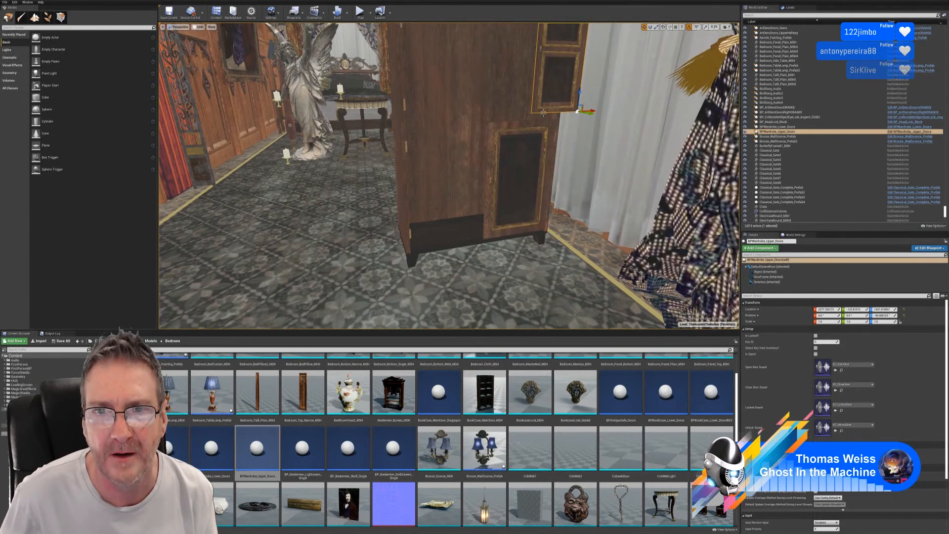
right_drag(580, 92, 569, 57)
right_drag(615, 202, 624, 222)
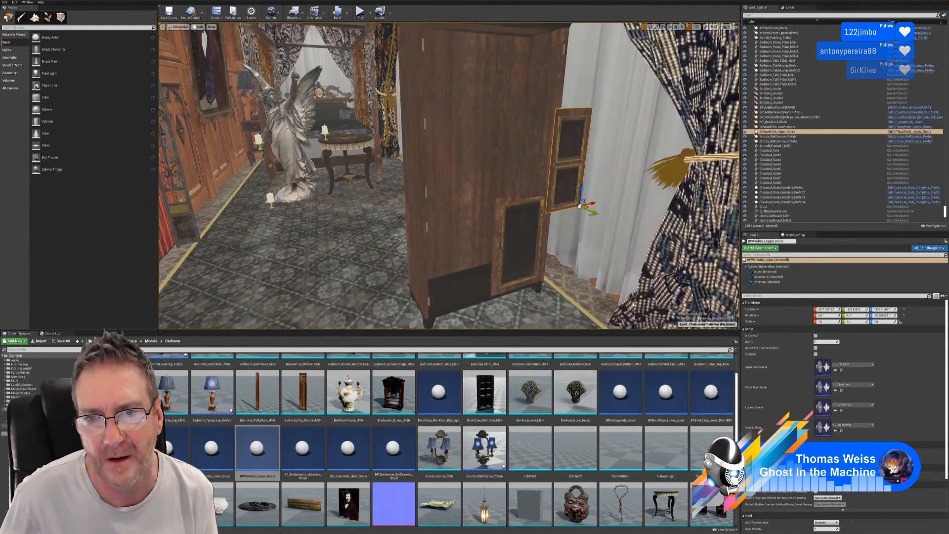
drag(590, 210, 556, 197)
right_drag(554, 190, 579, 216)
drag(554, 161, 526, 148)
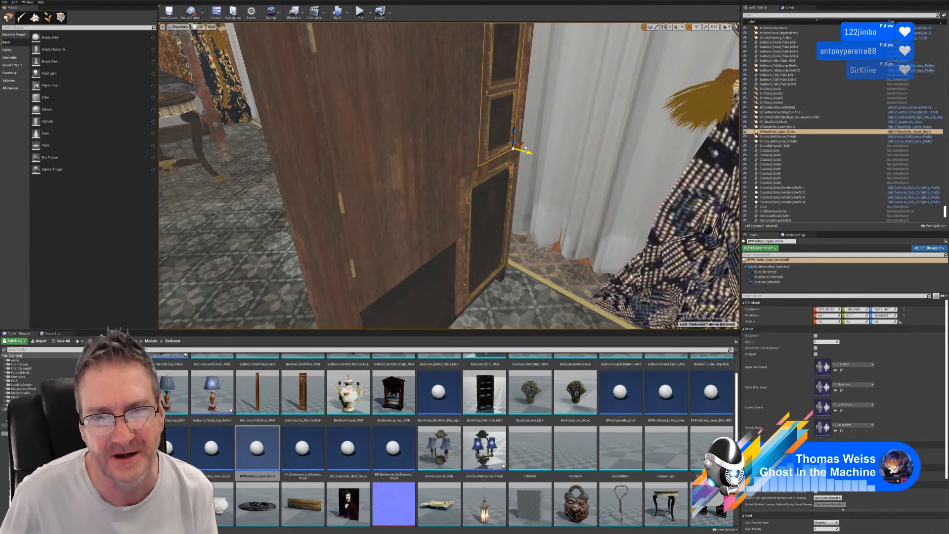
Shift the upper door toward the wardrobe's curtain-side edge, lower it close to the lower door and adjust its depth
right_drag(525, 148, 484, 176)
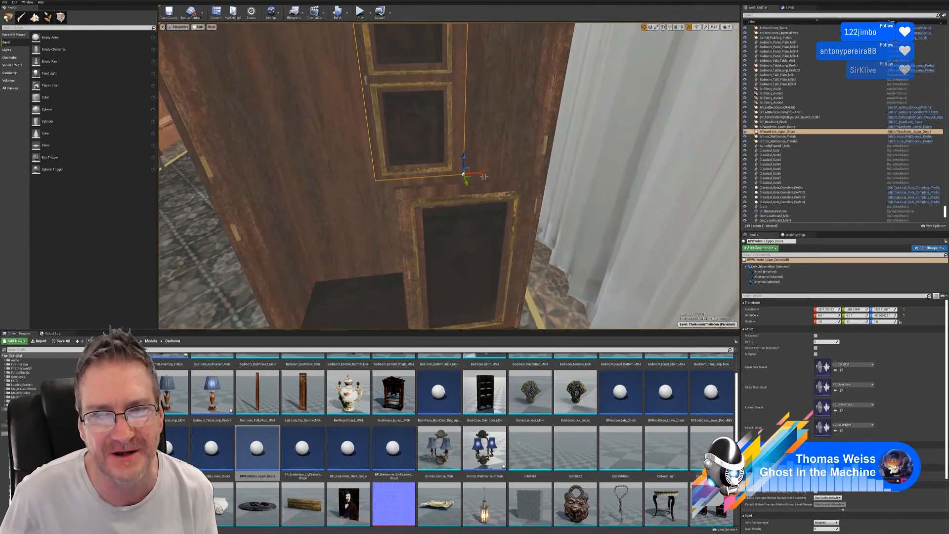
drag(476, 172, 541, 169)
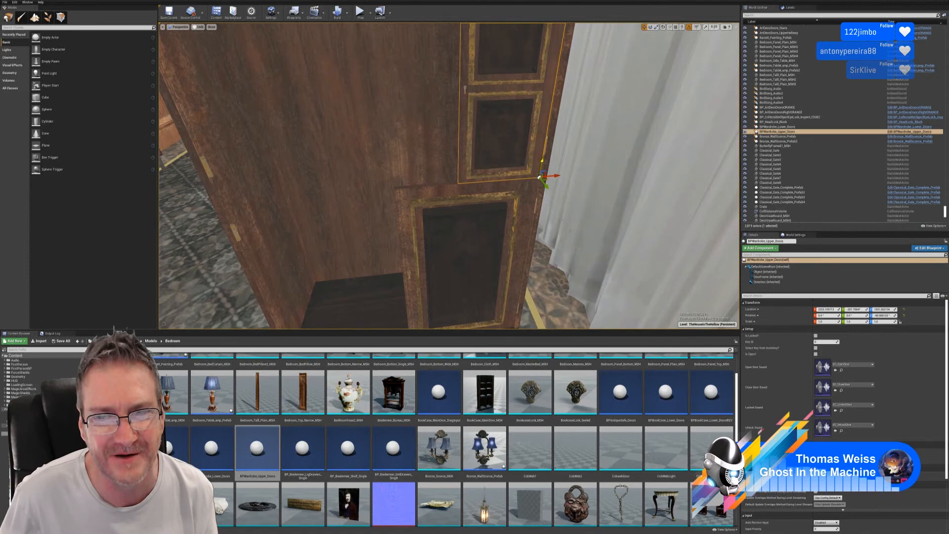
right_drag(541, 169, 540, 193)
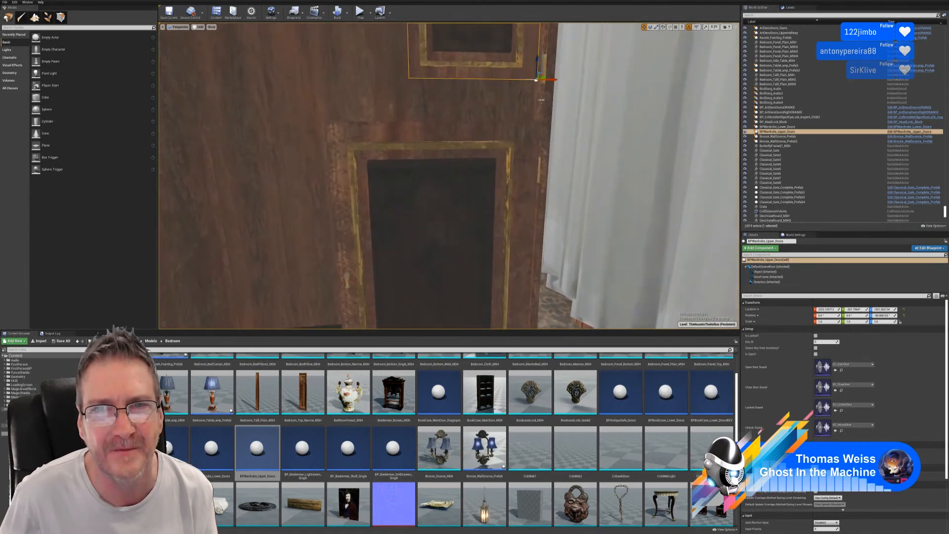
drag(536, 77, 532, 110)
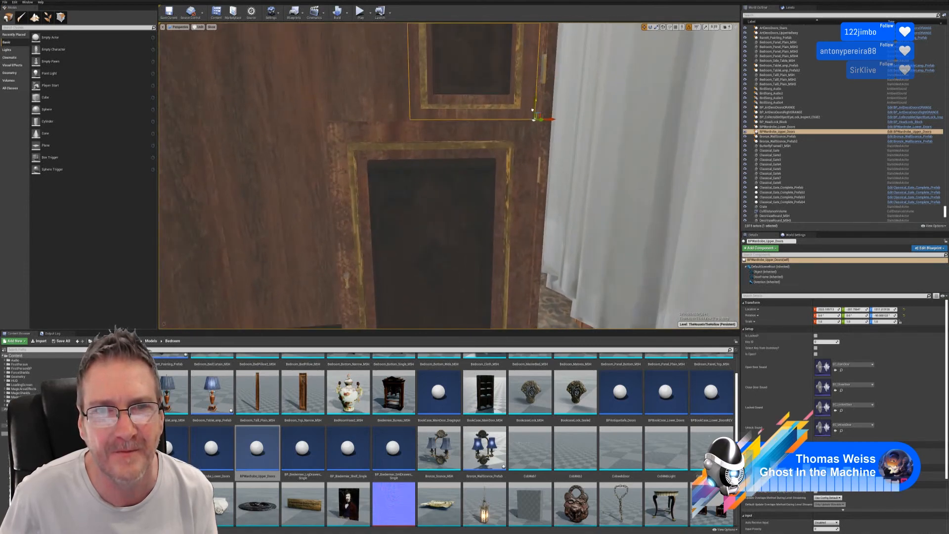
right_drag(532, 110, 554, 114)
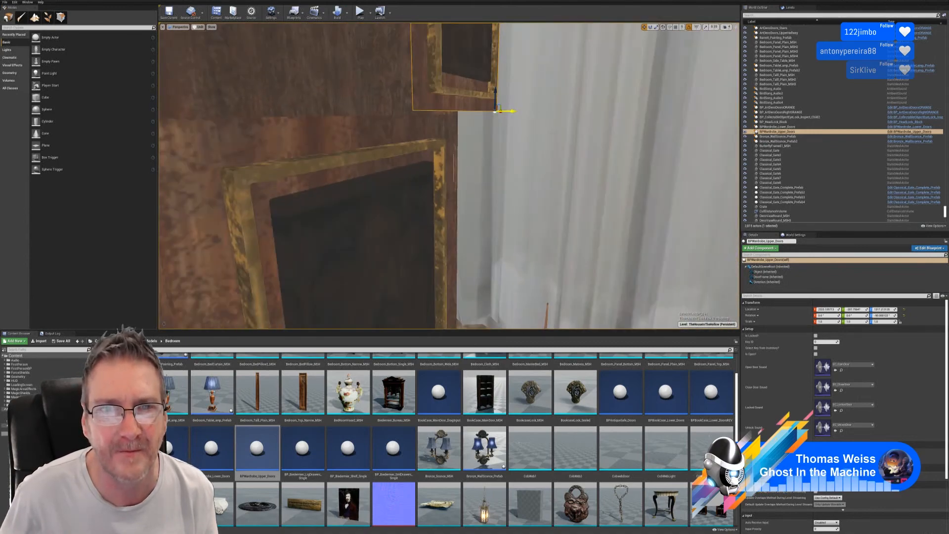
drag(514, 111, 465, 112)
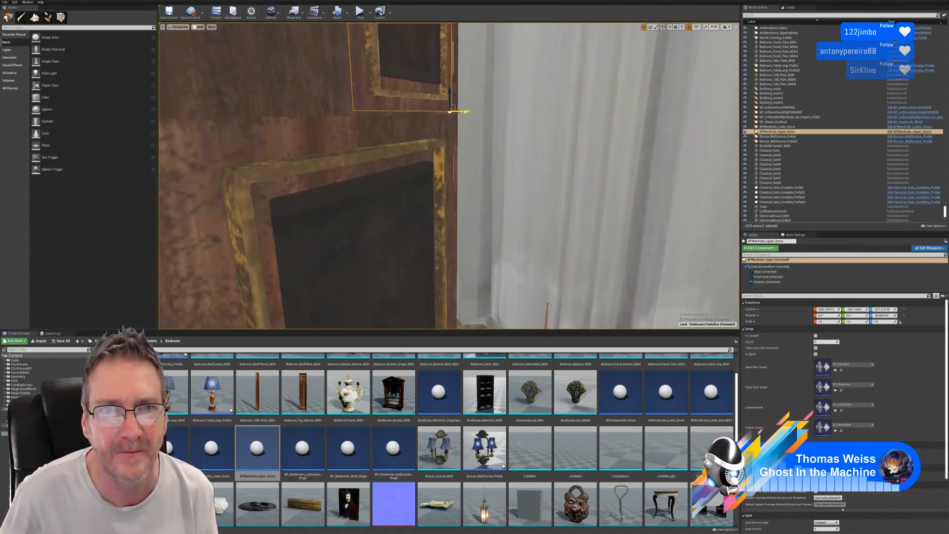
Fine-tune the upper door's depth and sideways position so it sits flush at the wardrobe's curtain-side edge
right_drag(465, 149, 391, 151)
right_drag(475, 181, 508, 176)
drag(578, 130, 547, 130)
right_drag(548, 130, 503, 136)
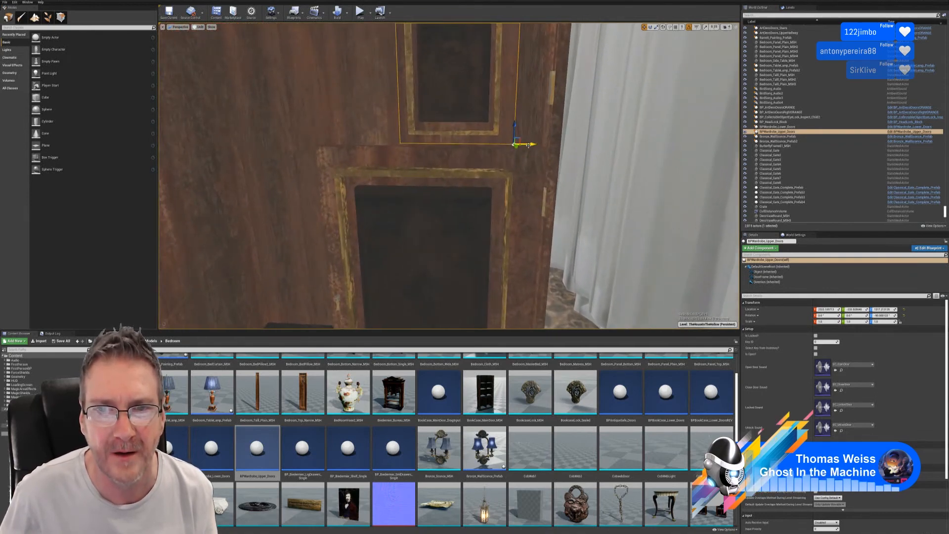
drag(529, 145, 564, 148)
right_drag(534, 116, 526, 98)
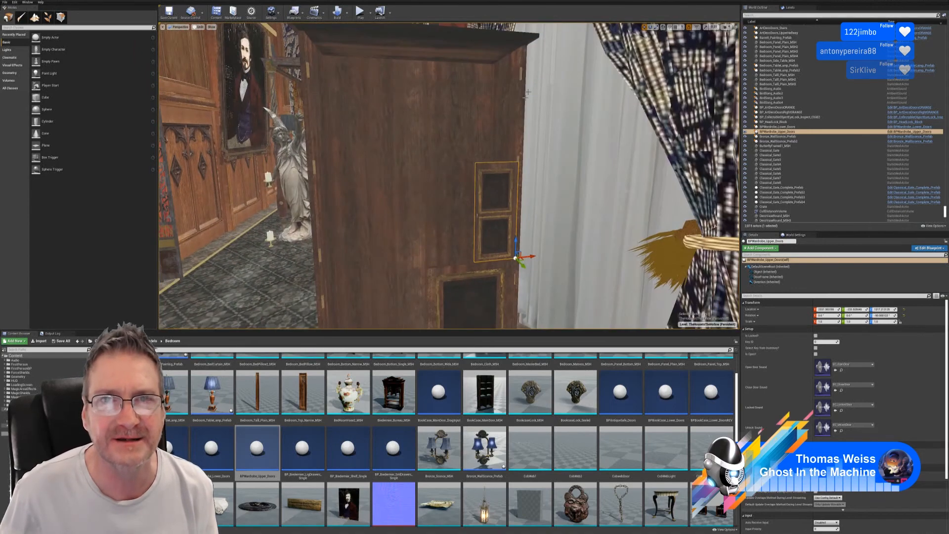
Scale the upper door uniformly until it matches the lower door's width and fills the space up to the cornice
click(663, 27)
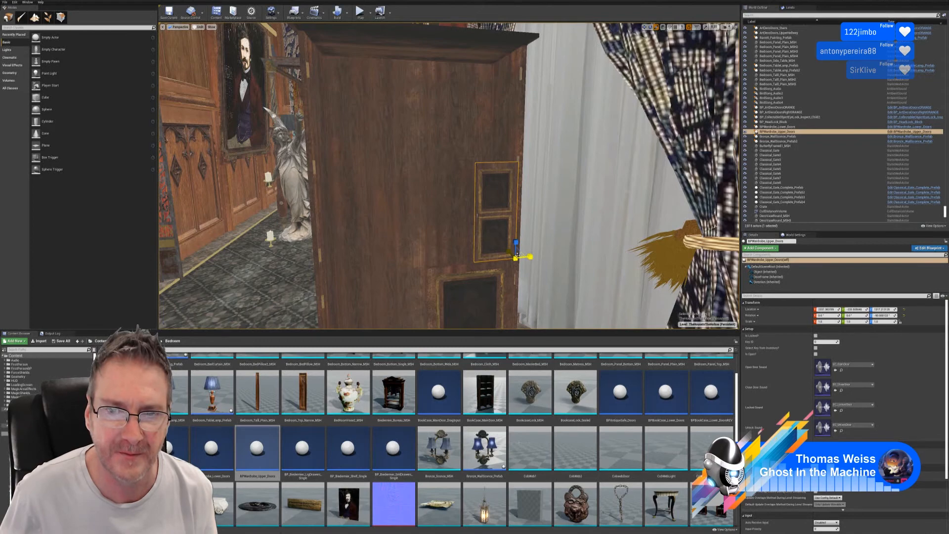
drag(516, 258, 537, 244)
right_drag(535, 246, 482, 273)
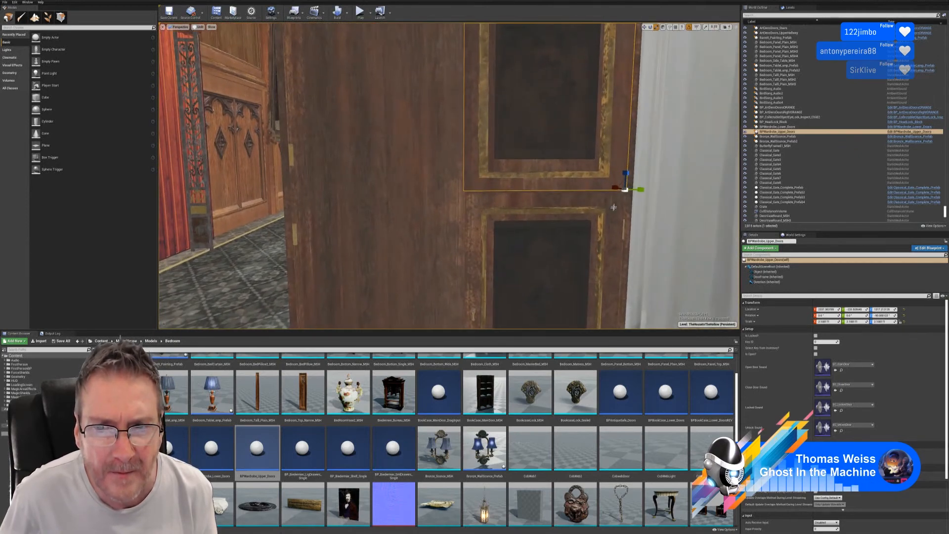
drag(627, 190, 626, 191)
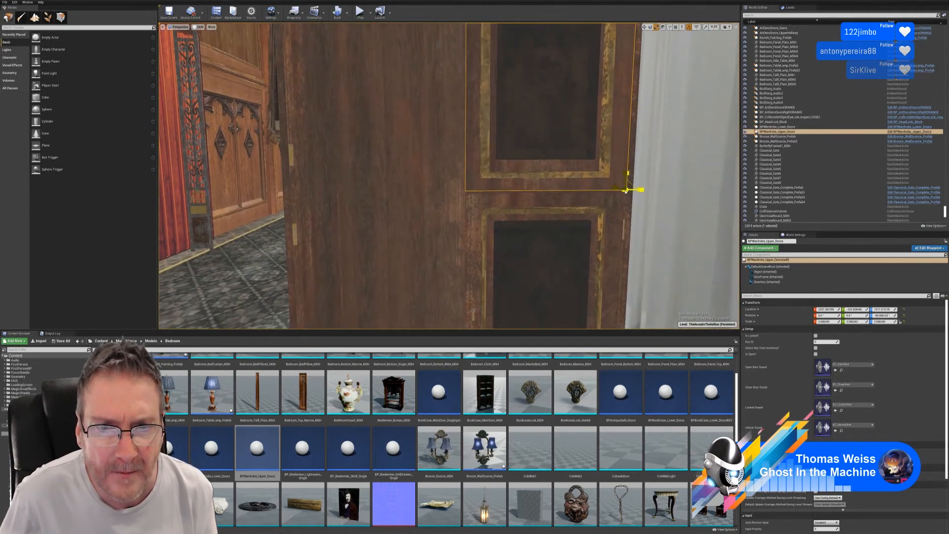
click(612, 200)
right_drag(612, 200, 552, 262)
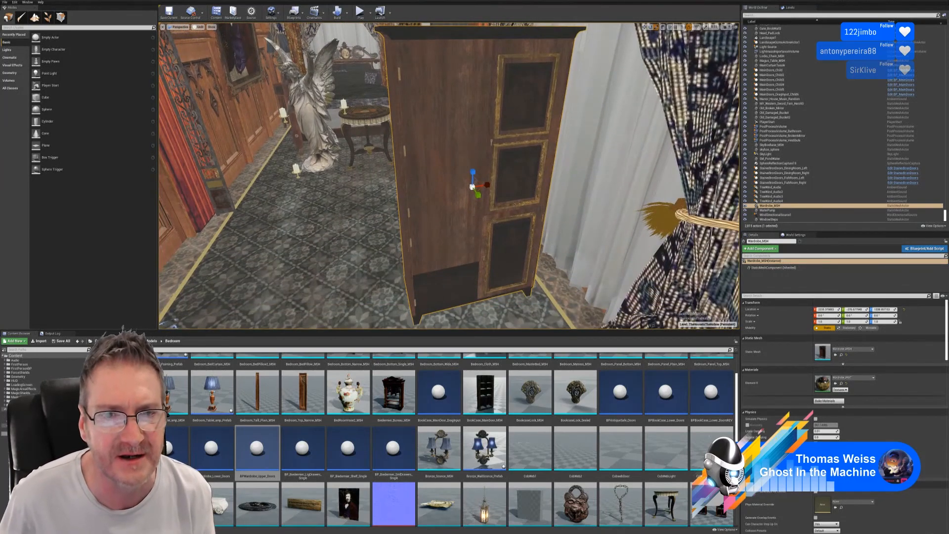
Duplicate the wardrobe's lower door
click(644, 27)
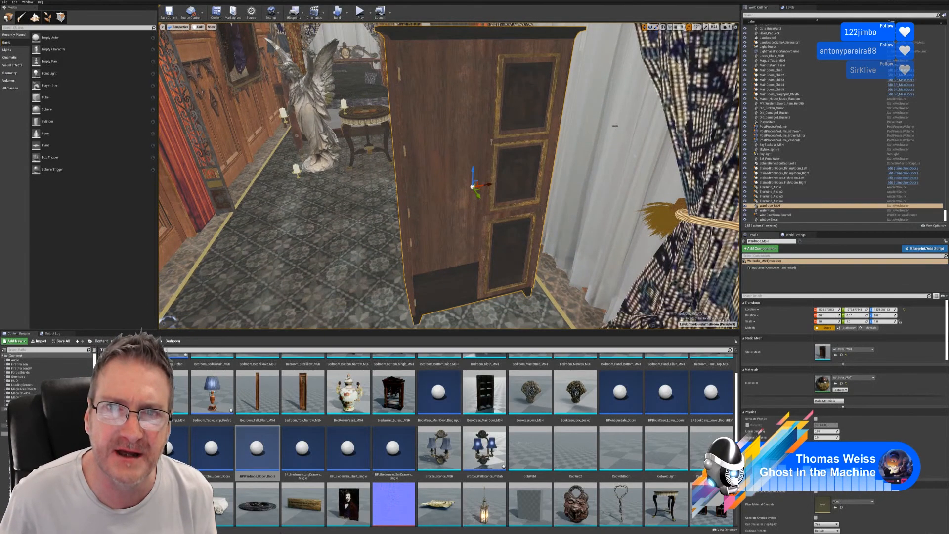
right_drag(569, 149, 593, 129)
right_drag(542, 113, 524, 154)
click(510, 184)
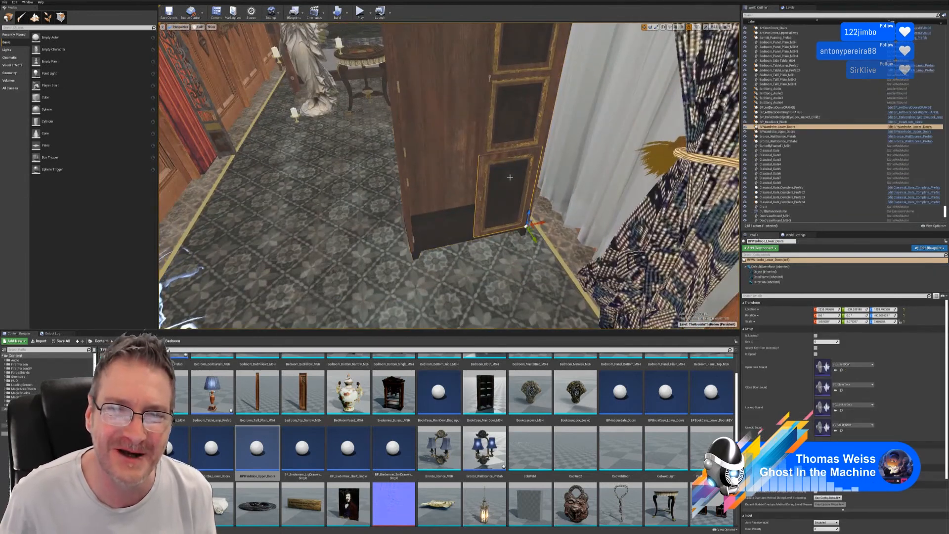
right_click(511, 179)
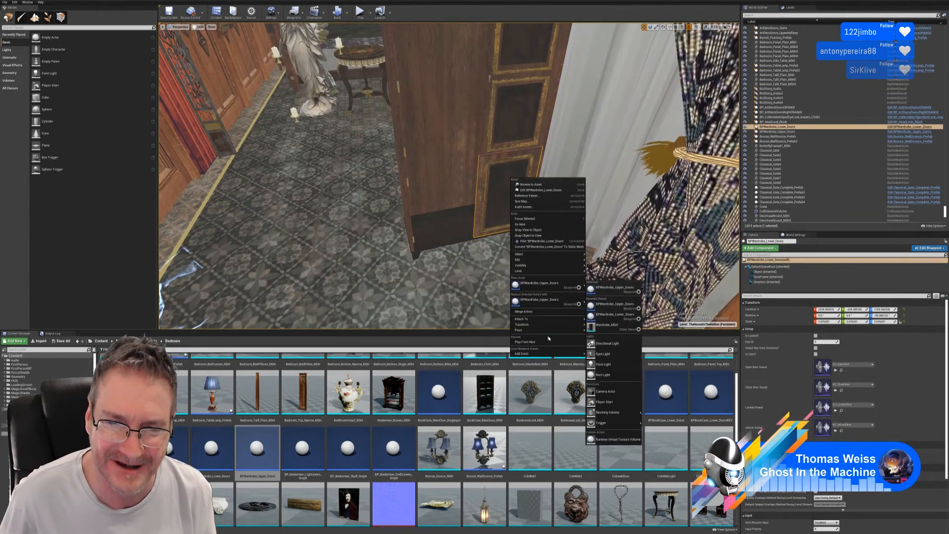
mouse_move(539, 261)
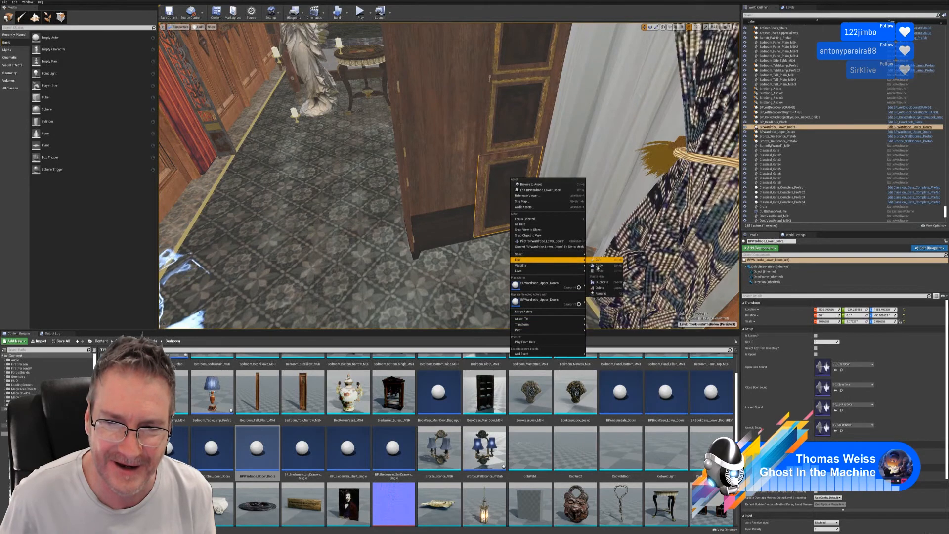
click(605, 283)
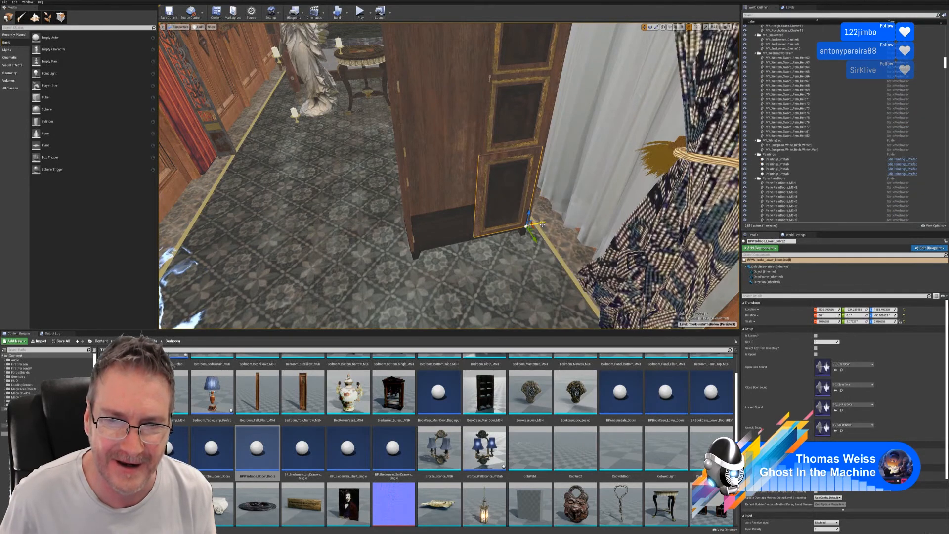
Shift the duplicated lower door toward the wardrobe's open half and try mirroring it along the Y axis
drag(542, 224, 489, 218)
right_click(466, 204)
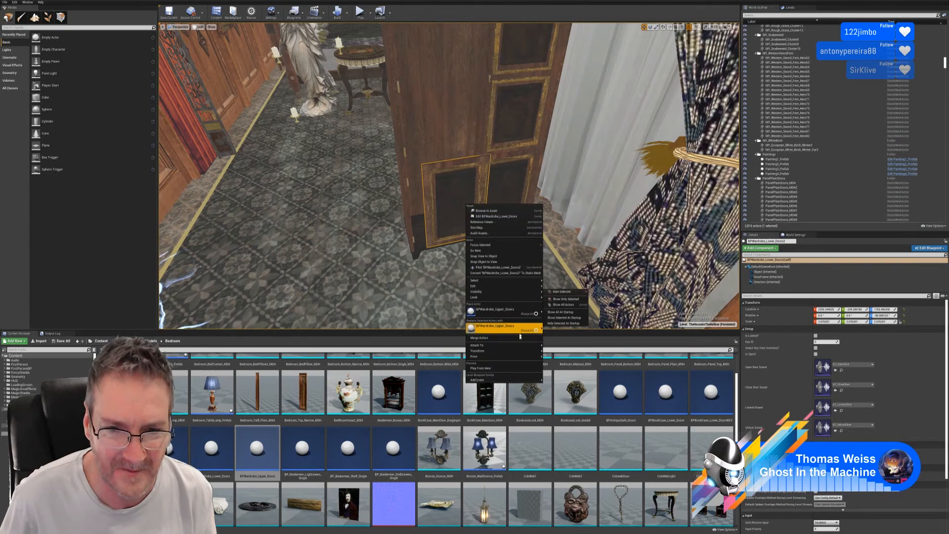
mouse_move(542, 351)
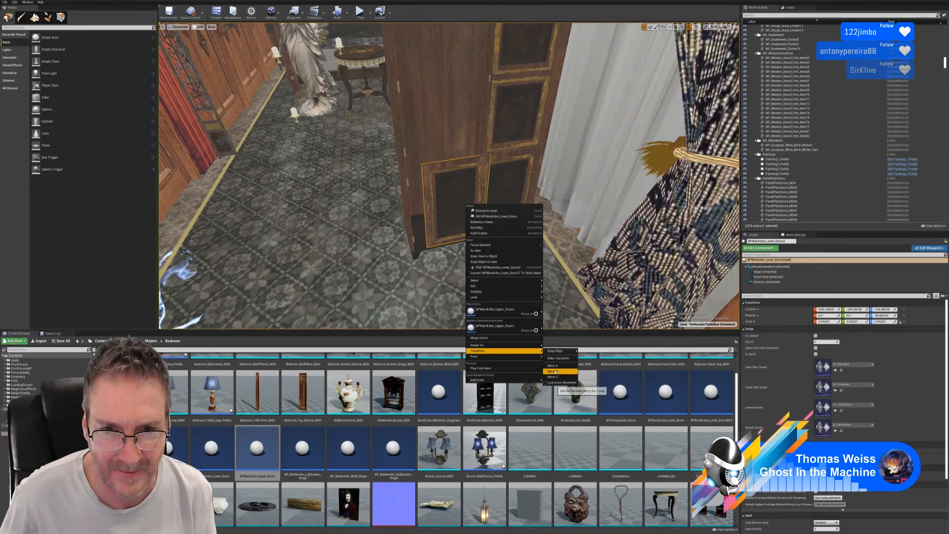
click(552, 366)
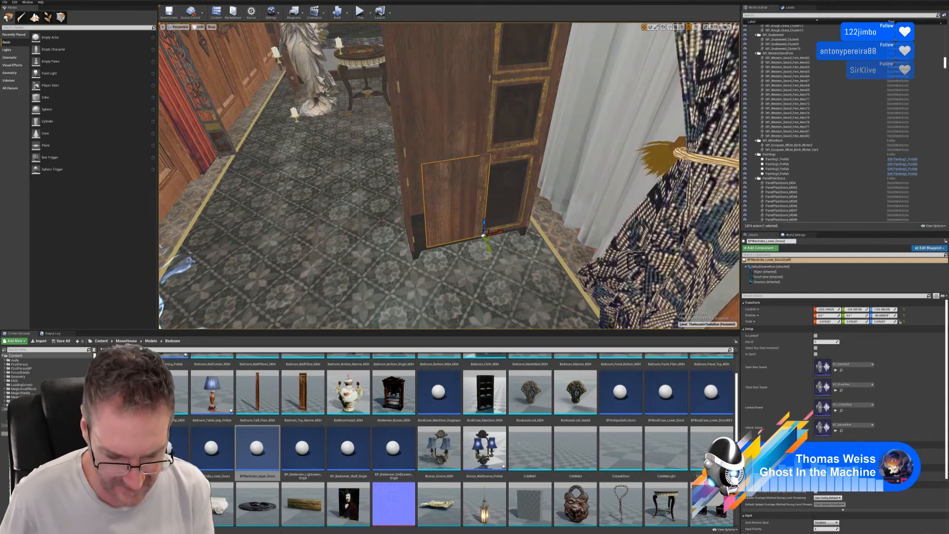
key(ctrl+z)
Mirror the duplicated lower door along the X axis and slide it over the open half beside the original lower door
right_click(464, 215)
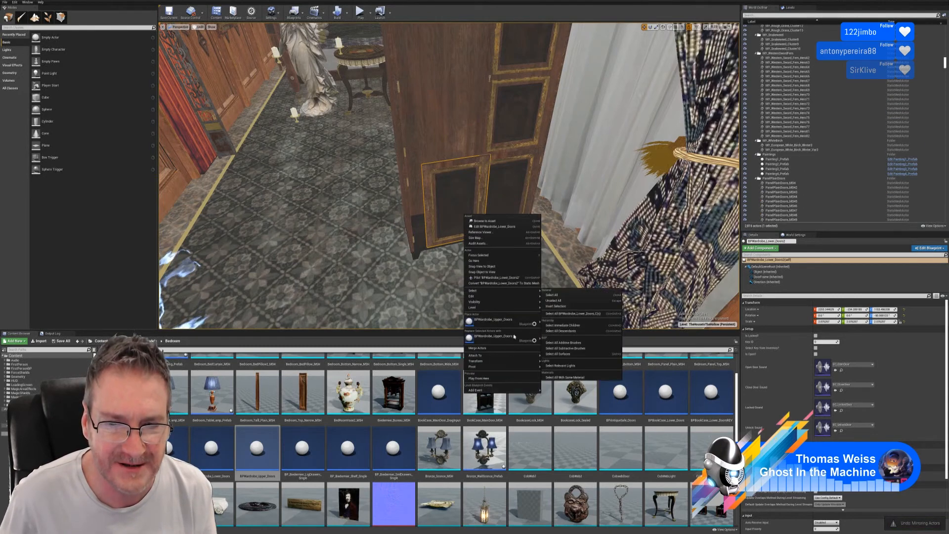
mouse_move(523, 358)
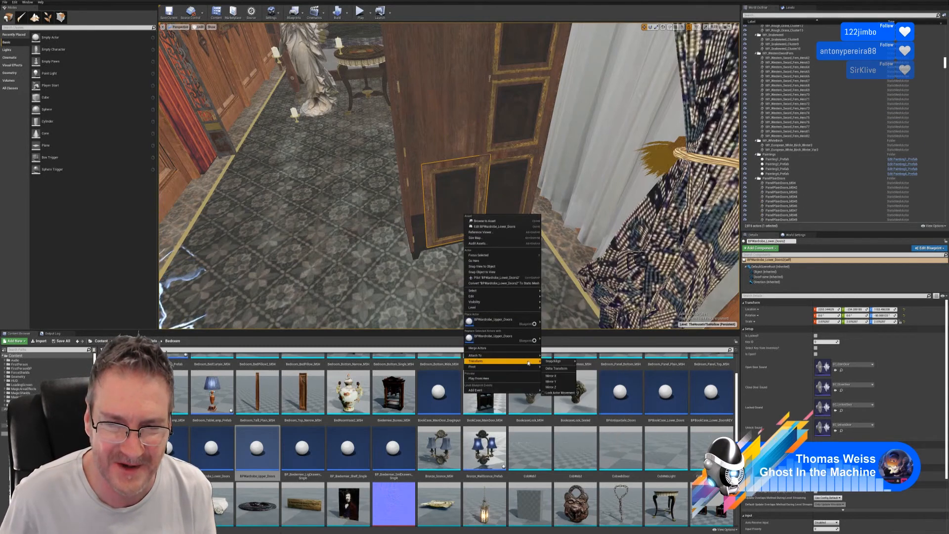
click(560, 377)
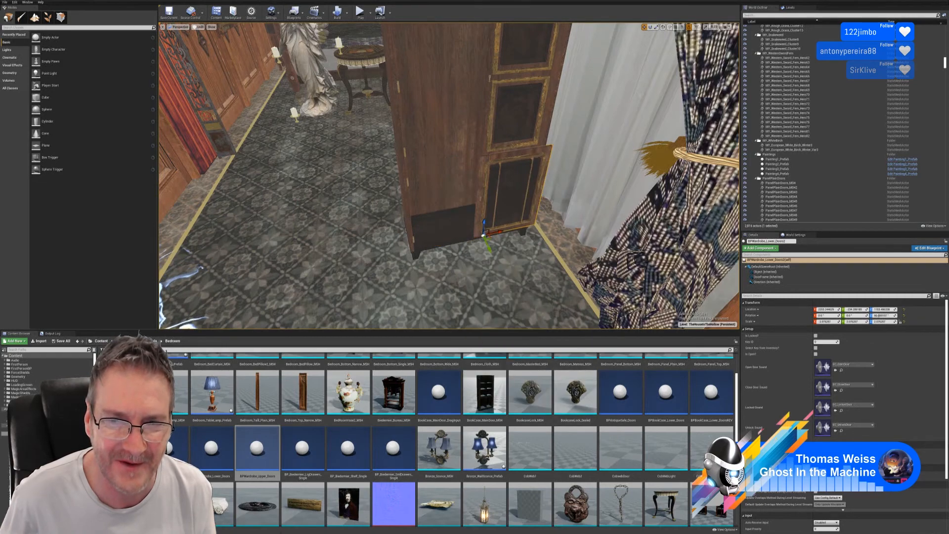
drag(500, 233, 432, 251)
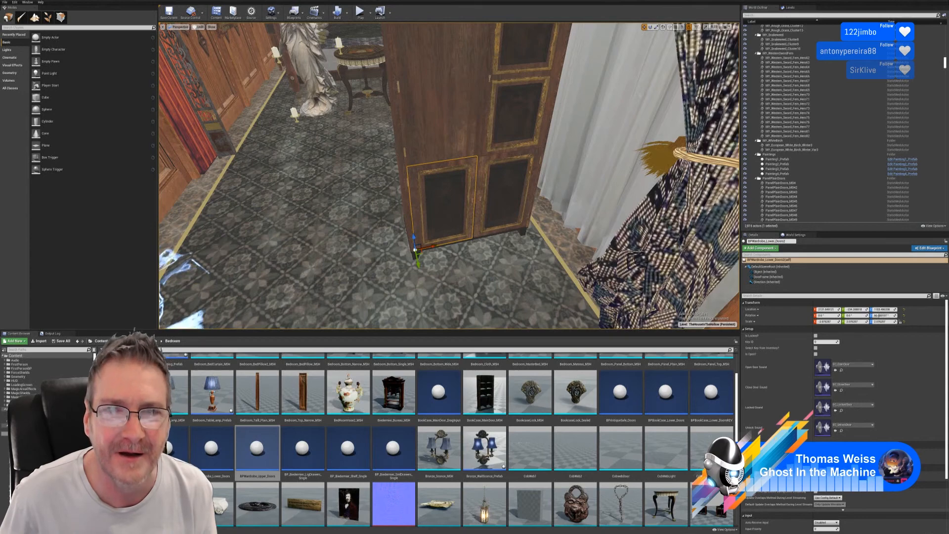
Duplicate the wardrobe's upper door and shift the copy toward the half that still lacks an upper door
click(509, 75)
right_click(510, 75)
mouse_move(539, 158)
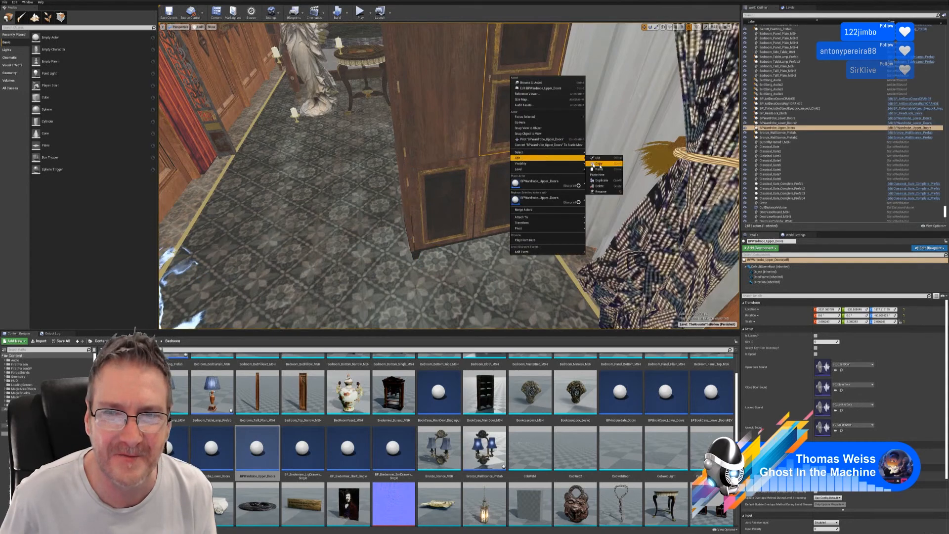
click(601, 181)
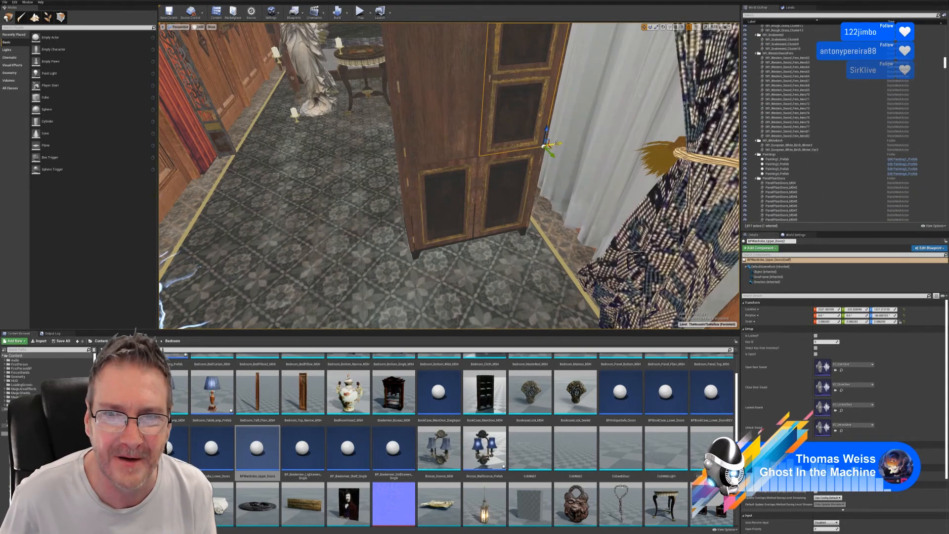
drag(557, 143, 500, 150)
Mirror the copied upper door along the X axis and align it flush with the wardrobe's outer edge, beside the original upper door
right_click(467, 127)
mouse_move(509, 210)
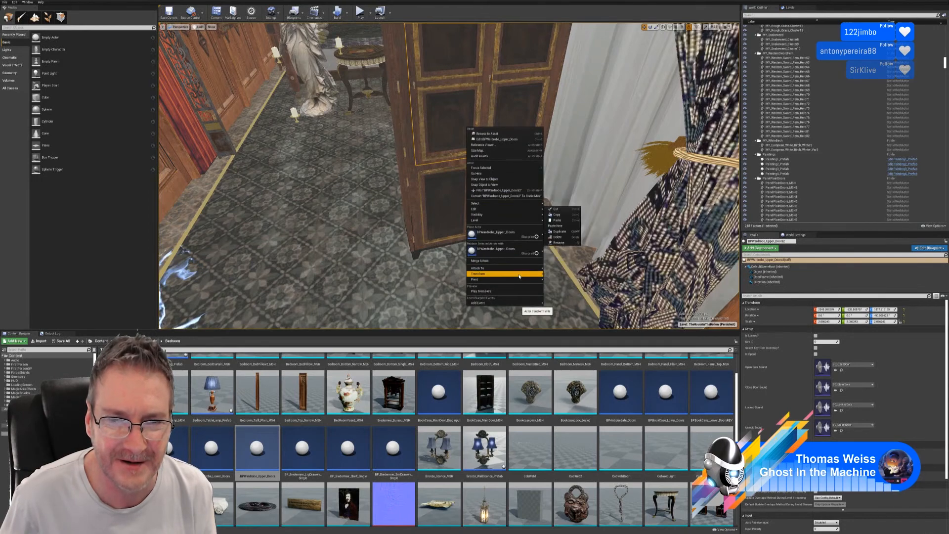
mouse_move(524, 274)
click(560, 290)
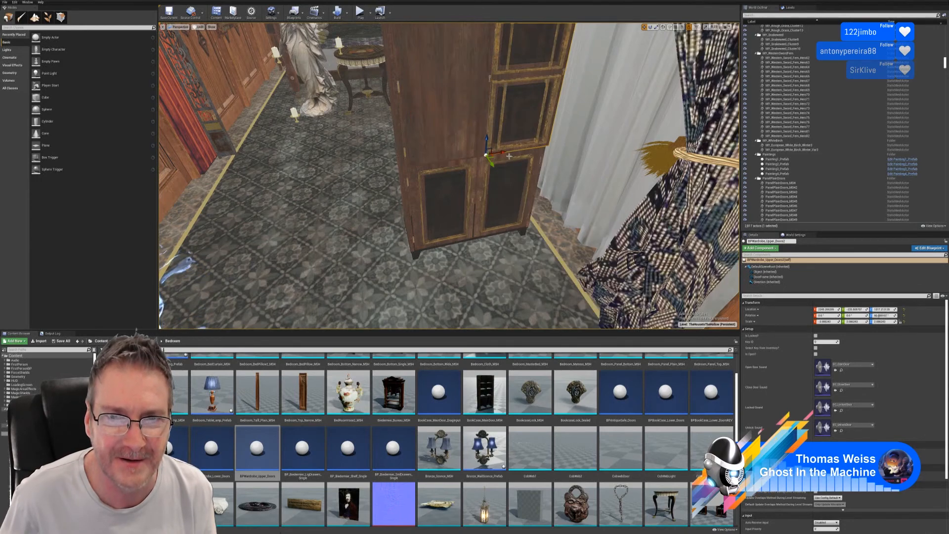
drag(500, 155, 421, 168)
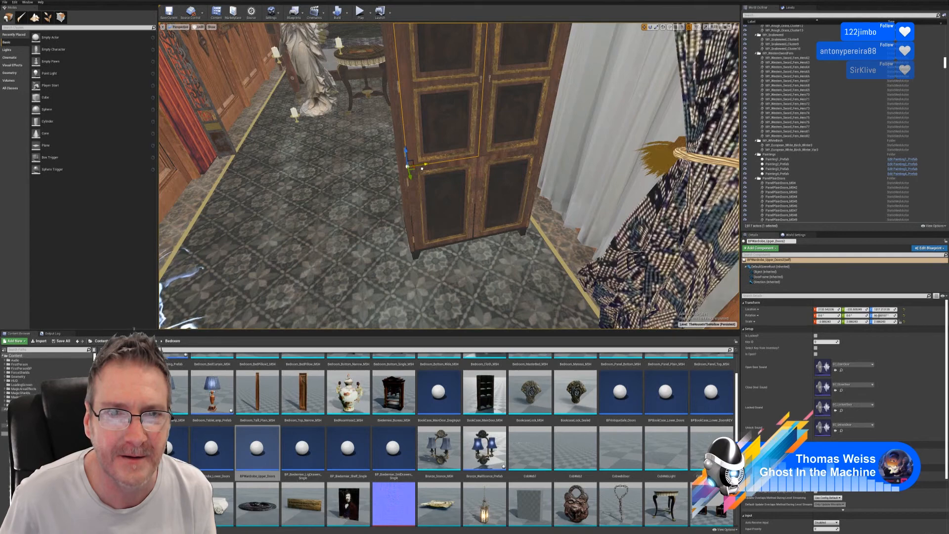
mouse_move(463, 237)
right_down()
mouse_move(443, 210)
mouse_move(463, 238)
right_up()
key(w)
right_drag(373, 195, 372, 164)
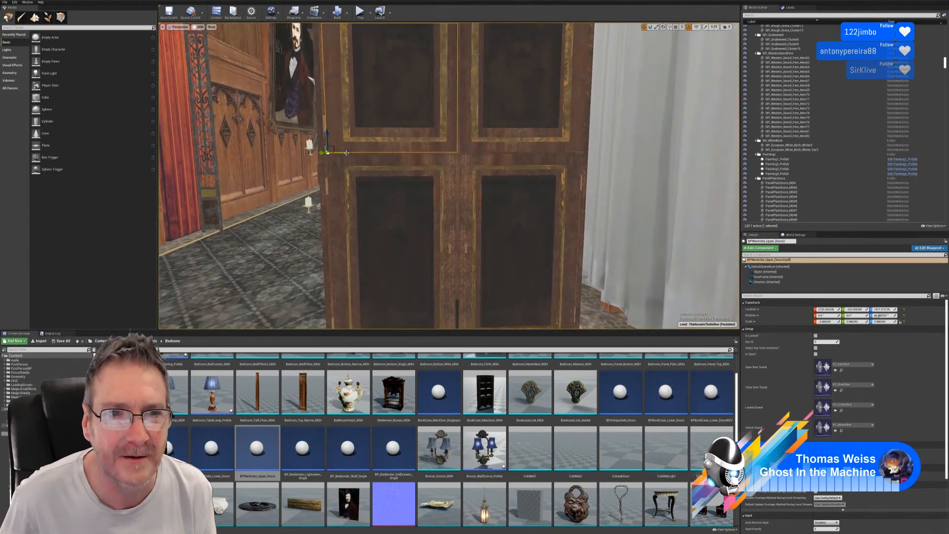
drag(346, 153, 344, 151)
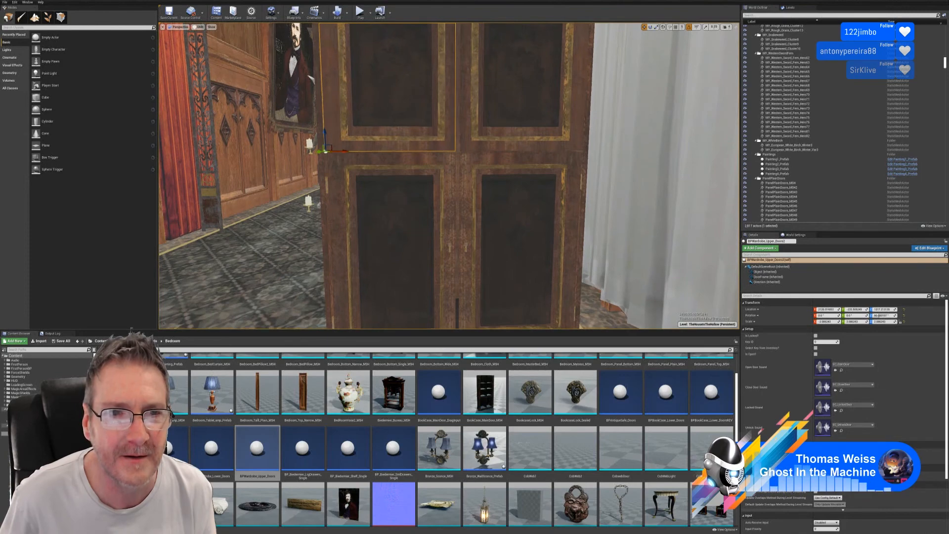
Add the other upper door and both lower doors to the selection so all four wardrobe doors are selected
key(a)
right_drag(345, 152, 438, 185)
key(e)
key(a)
key(a)
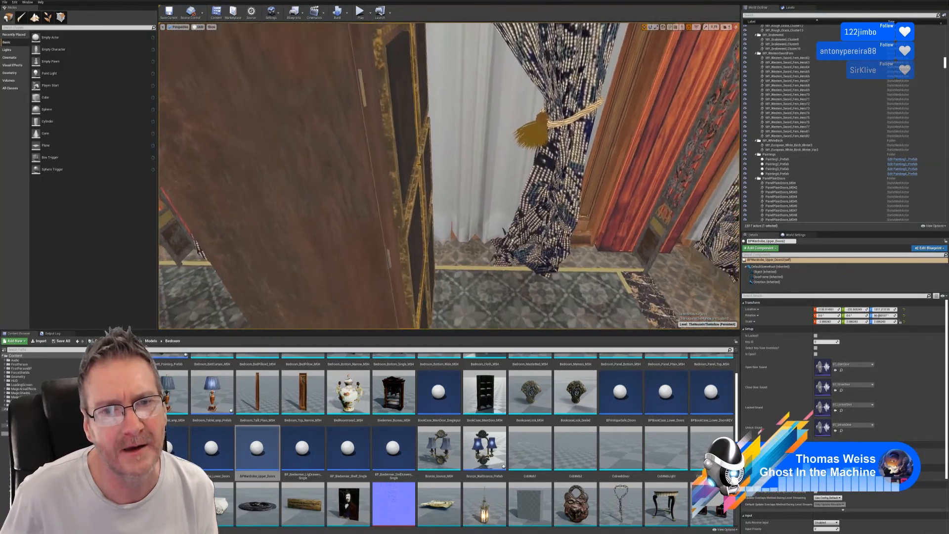
right_drag(363, 192, 332, 182)
key(d)
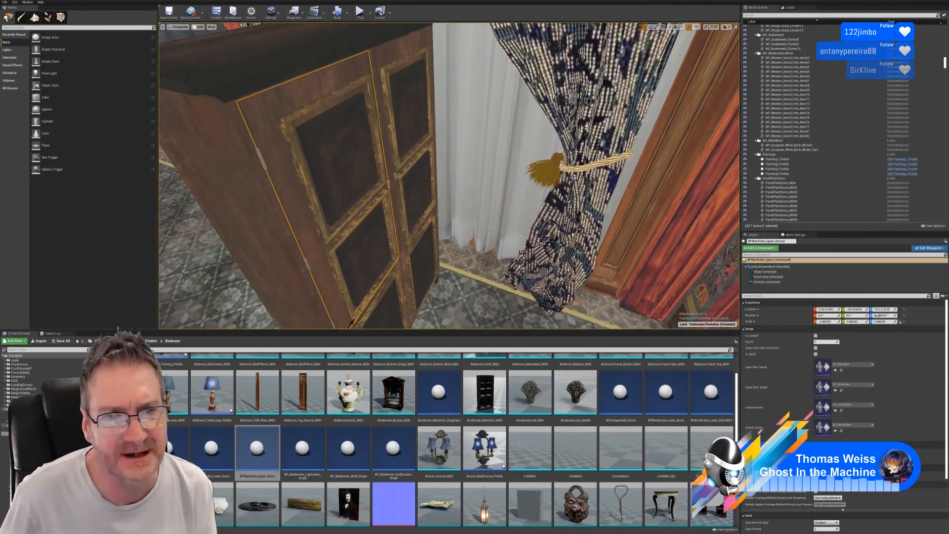
ctrl+click(401, 145)
ctrl+click(422, 267)
ctrl+click(382, 303)
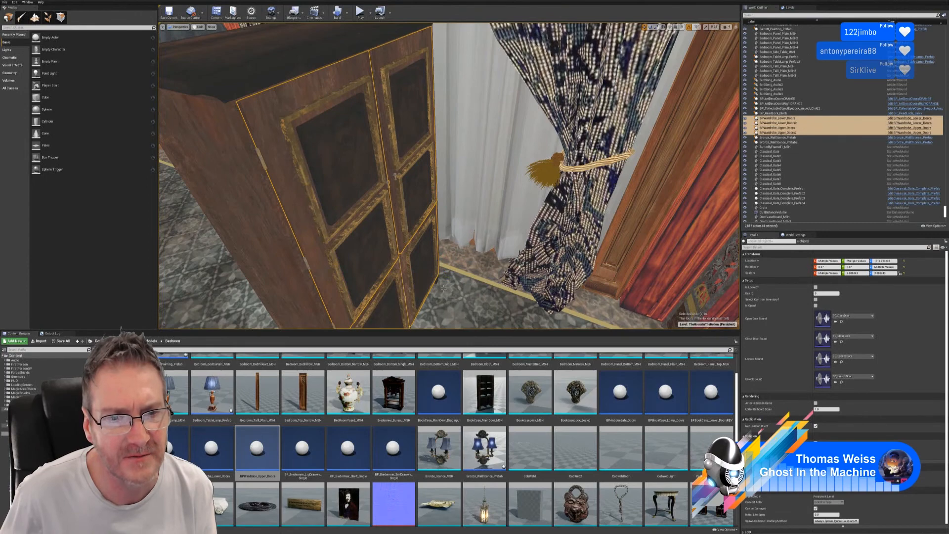
Check the doors from the wardrobe's side and front, and add the wardrobe body to the door selection
right_drag(382, 303, 390, 341)
key(a)
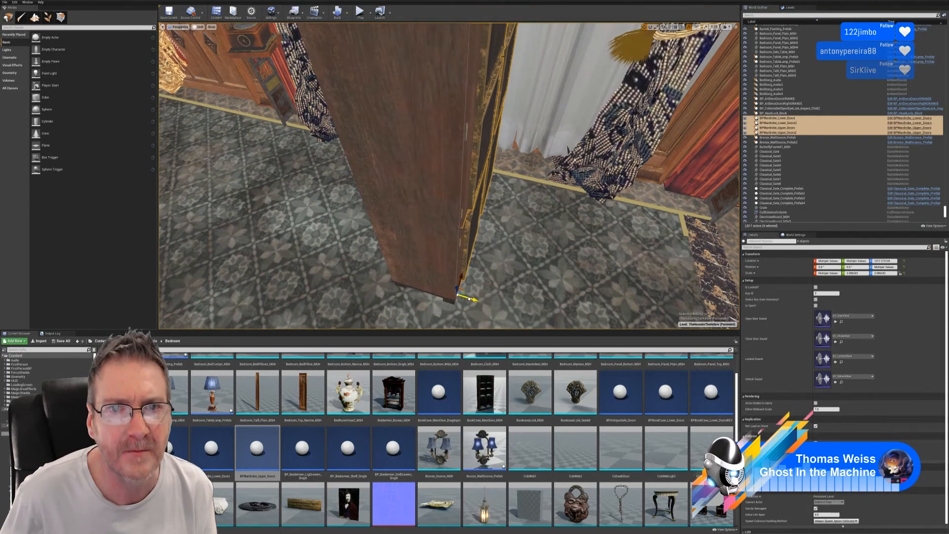
key(d)
right_drag(466, 298, 408, 268)
key(s)
key(w)
key(w)
right_drag(499, 272, 521, 250)
click(341, 40)
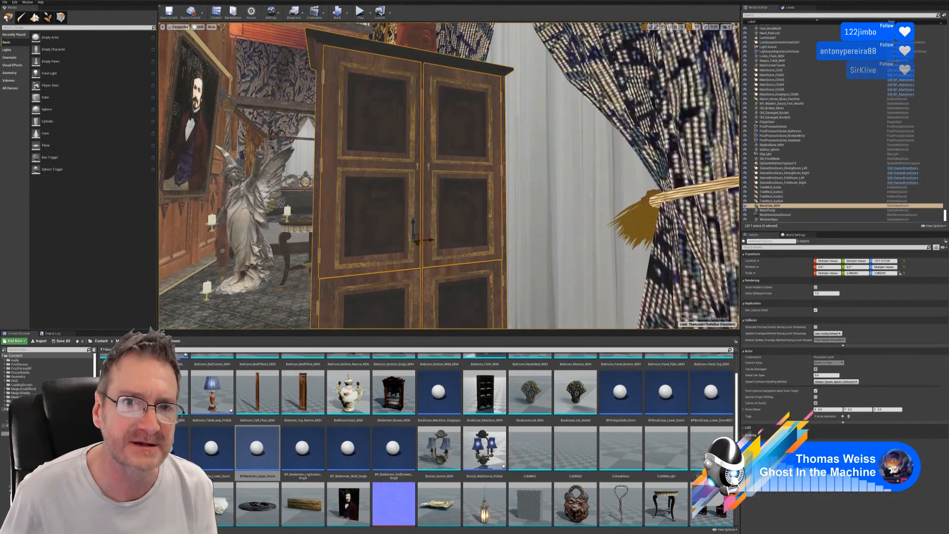
Rotate the wardrobe together with its doors about the vertical axis so the doors face into the bedroom
right_drag(501, 154, 524, 177)
key(a)
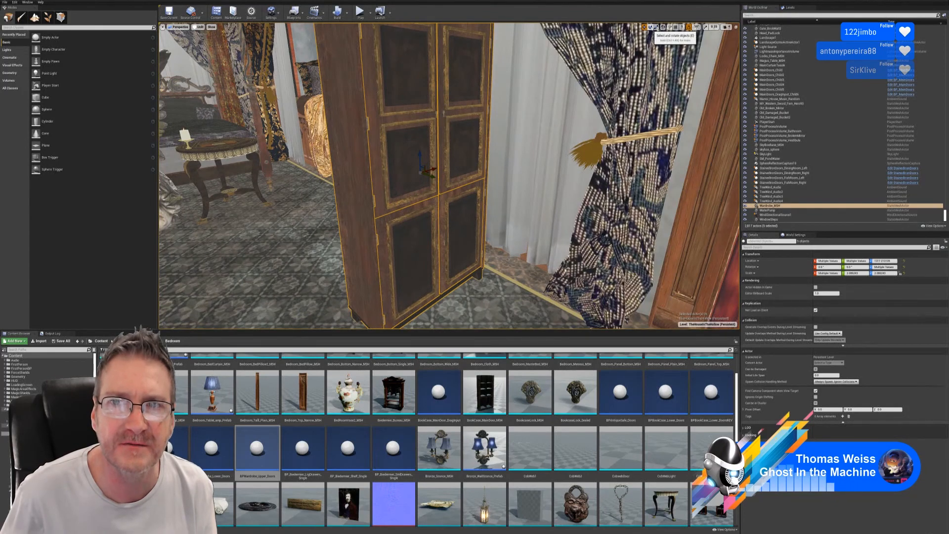
click(651, 27)
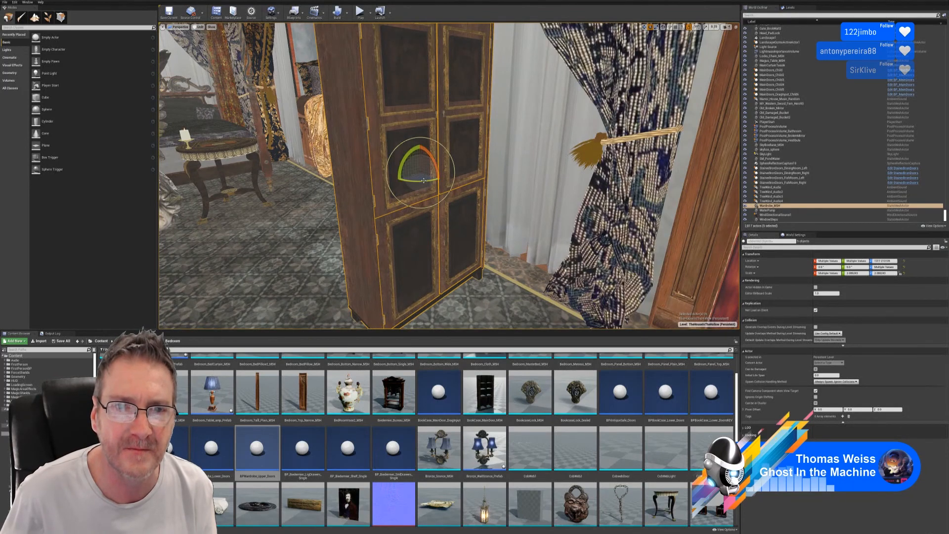
drag(418, 180, 448, 175)
Scale the wardrobe and its doors up uniformly and raise them so the feet stand on the floor
right_drag(448, 175, 417, 160)
key(s)
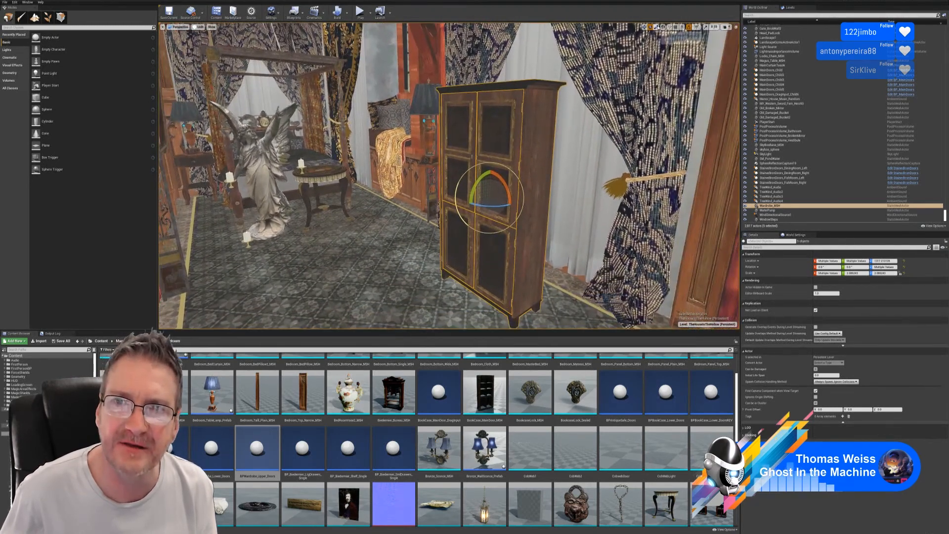
key(w)
drag(492, 199, 512, 189)
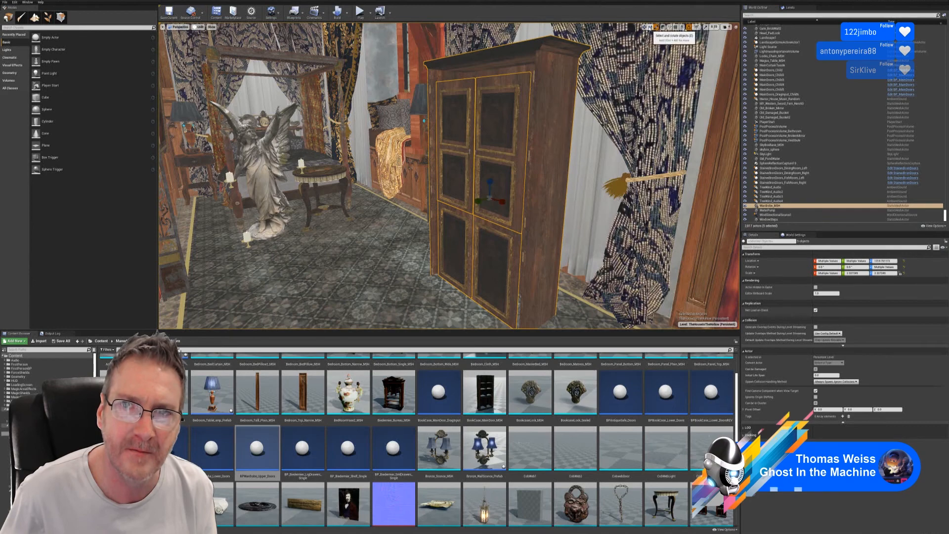
drag(490, 180, 511, 152)
Move the wardrobe with its doors back to the window wall and centre it between the two tied curtains
right_drag(419, 183, 333, 183)
drag(375, 193, 313, 193)
right_drag(313, 193, 194, 224)
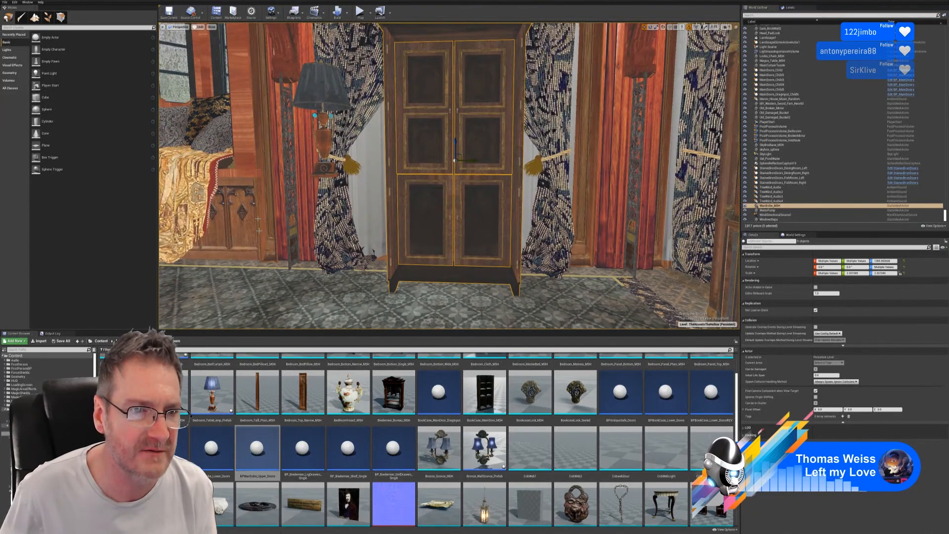
right_drag(268, 287, 267, 285)
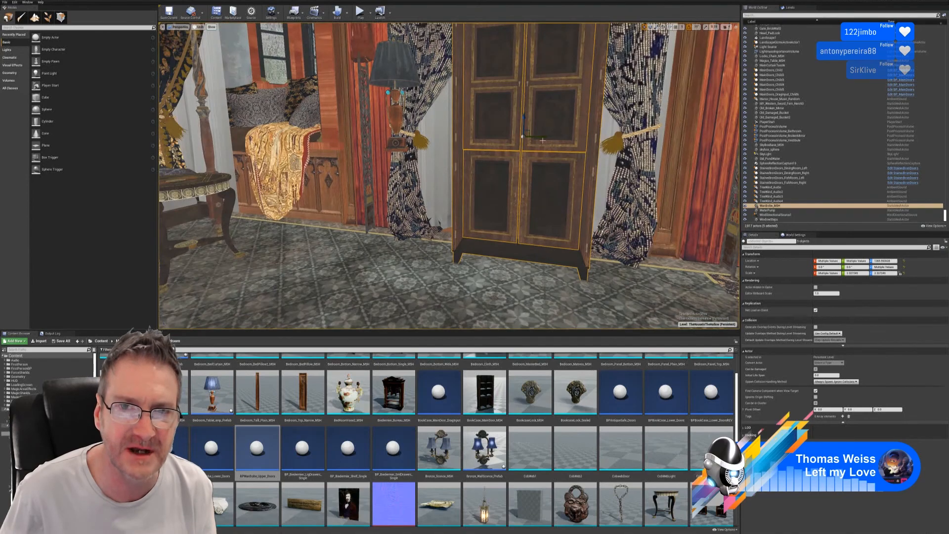
drag(536, 137, 542, 137)
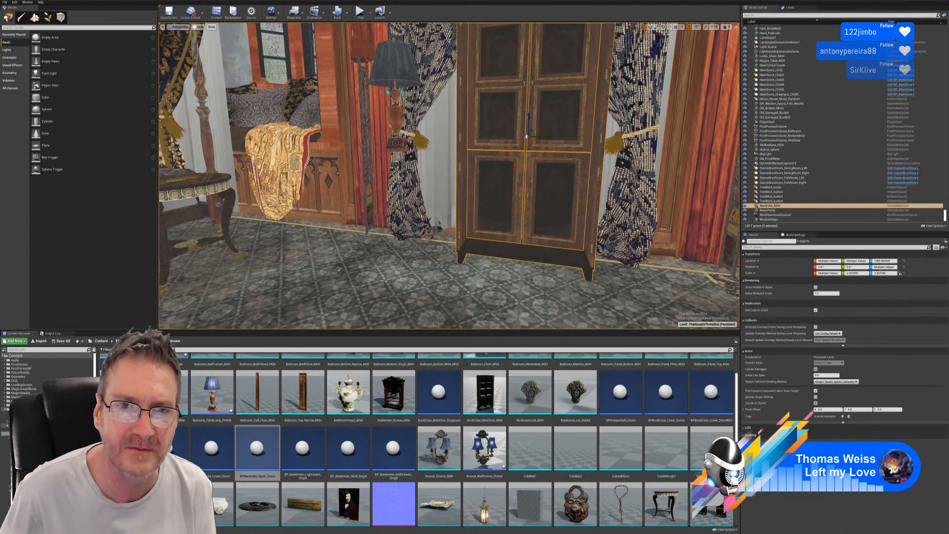
Look over the wardrobe's placement in the bedroom and save all changes
right_drag(542, 137, 532, 114)
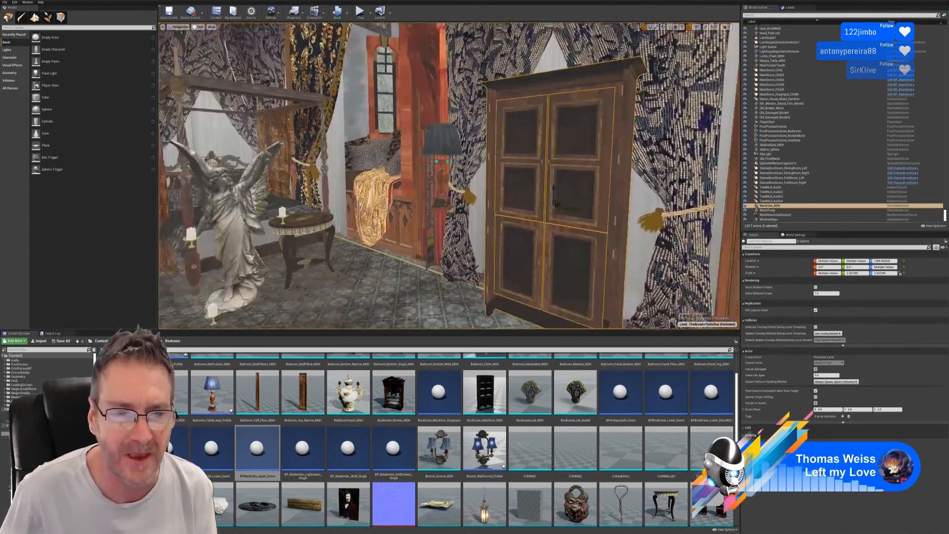
right_drag(514, 212, 494, 237)
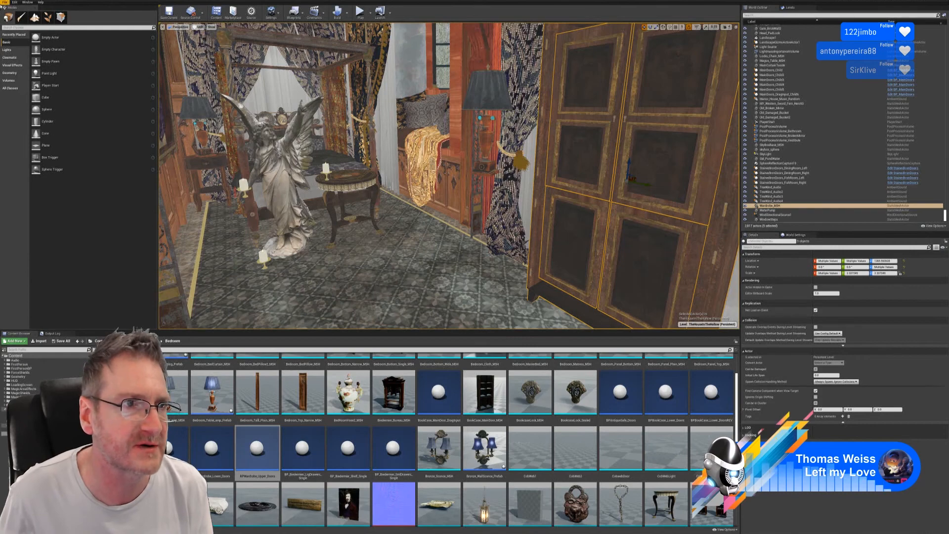
click(4, 3)
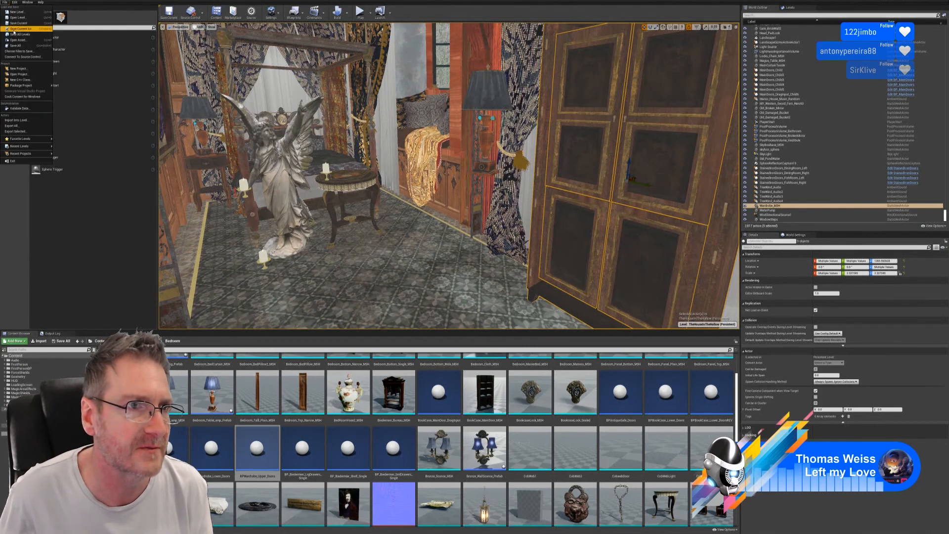
click(18, 46)
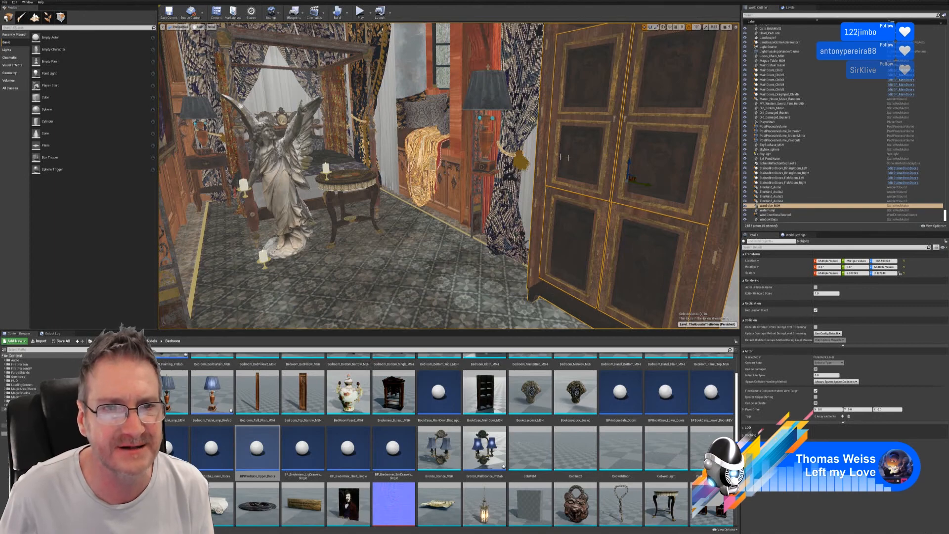
Playtest the level, walk up to the wardrobe to inspect its upper and lower doors, and end the session
click(361, 12)
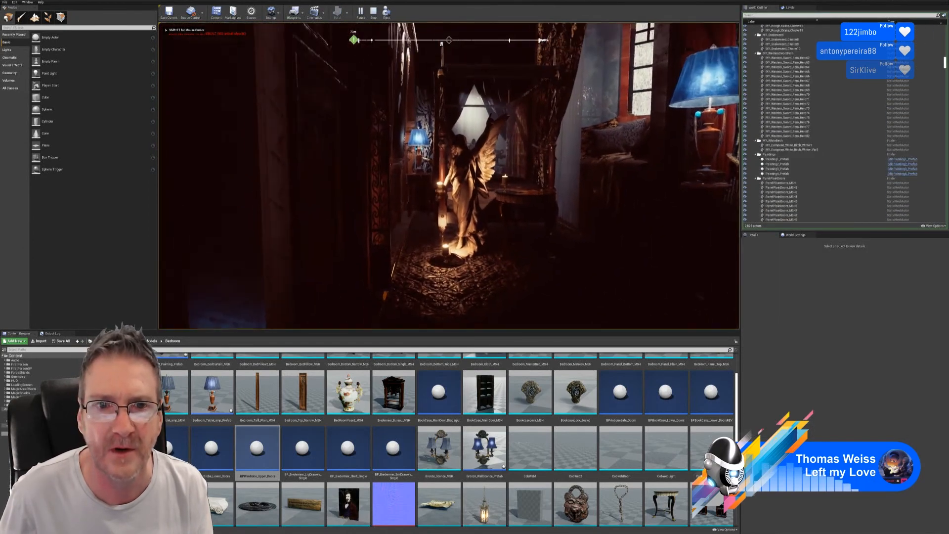
key(w)
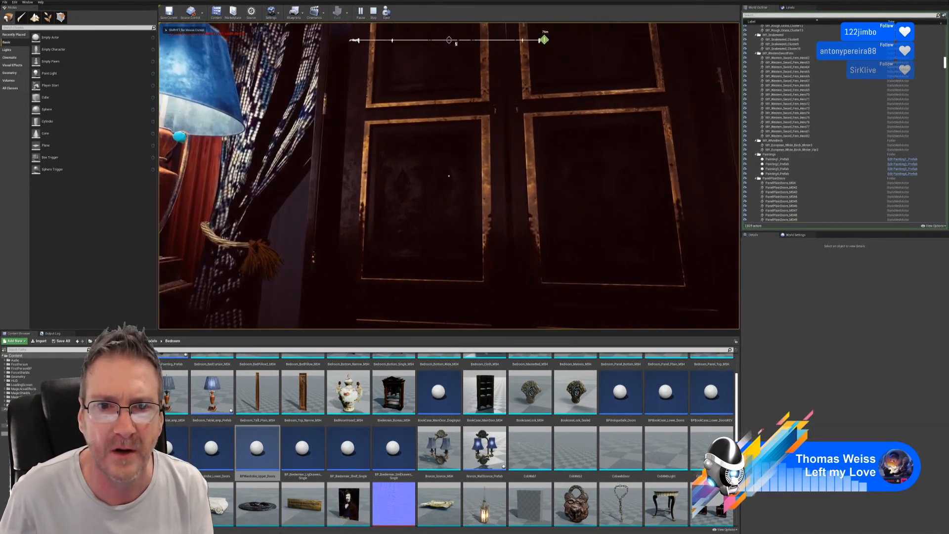
key(w)
key(s)
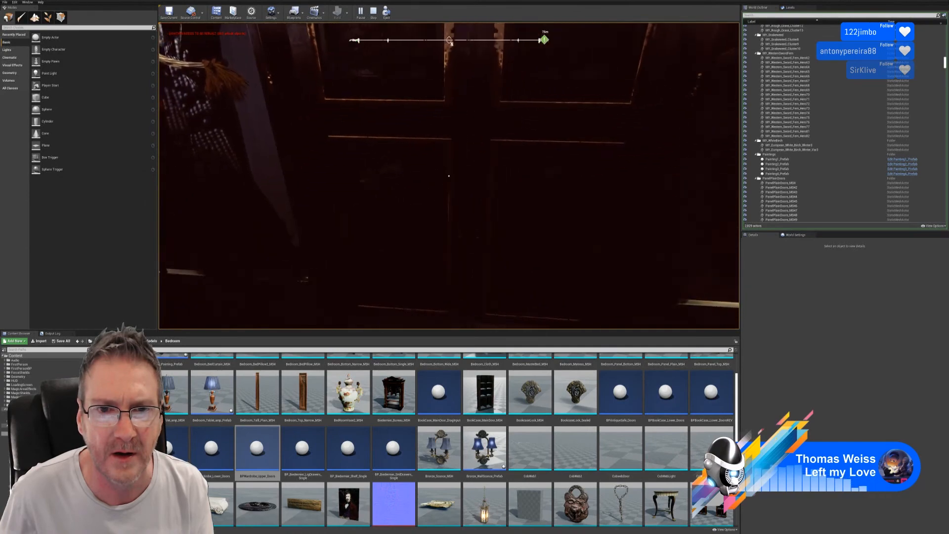
key(w)
key(s)
key(w)
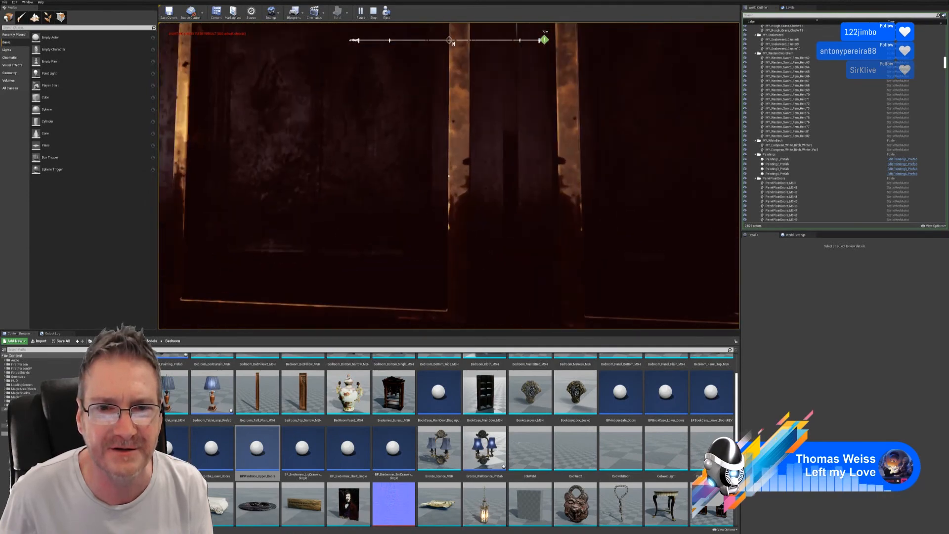
key(s)
key(Escape)
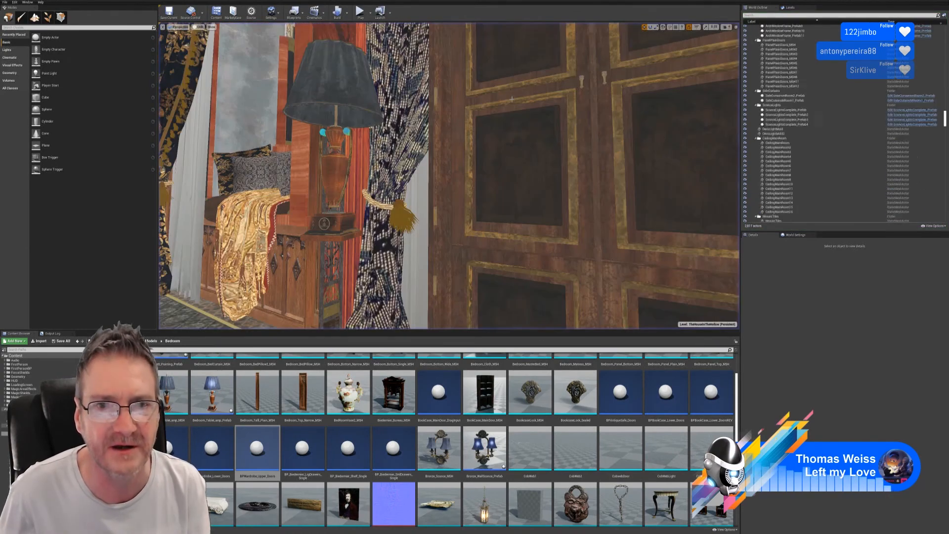
Open the Wardrobe_MSH mesh, move its box collision back from the open front, and close the mesh editor
scroll(386, 495, down, 3)
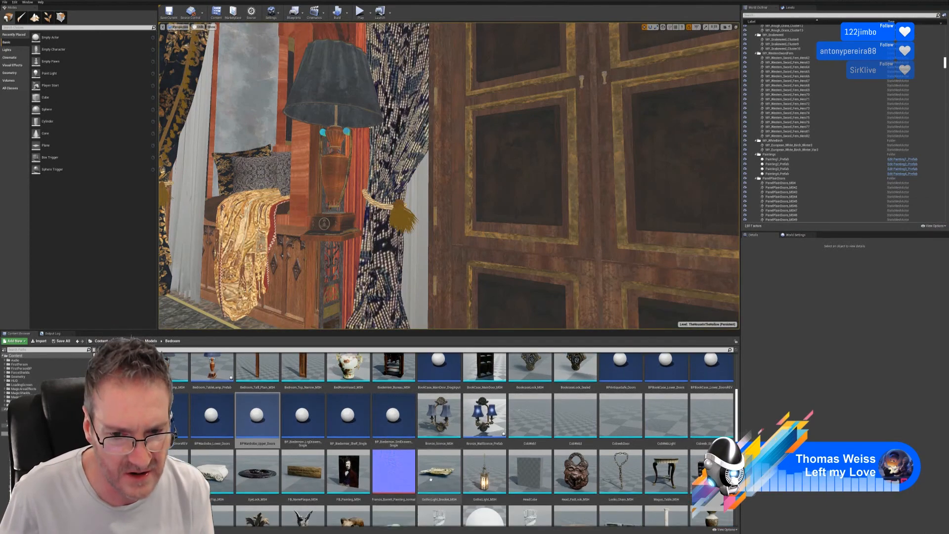
double_click(278, 485)
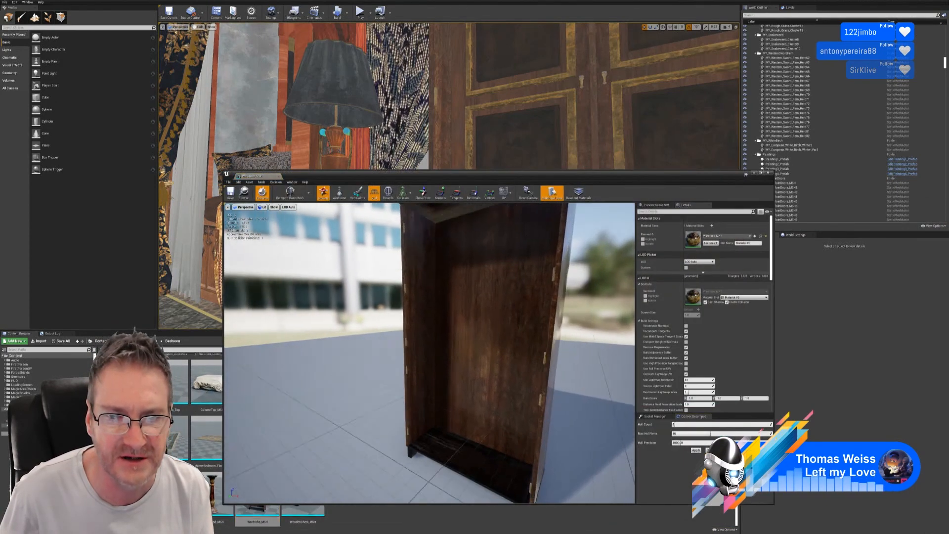
click(411, 207)
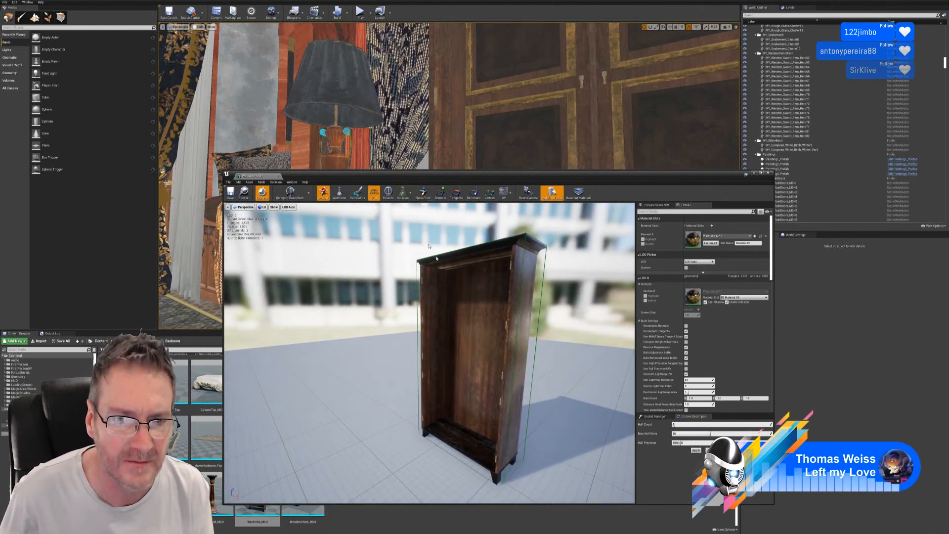
right_drag(415, 296, 445, 327)
right_drag(443, 278, 423, 296)
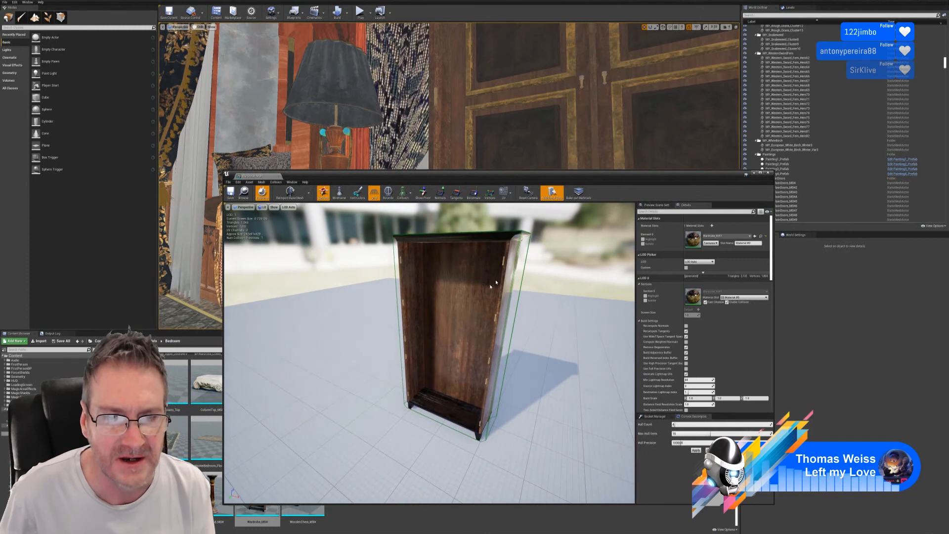
right_drag(496, 282, 497, 313)
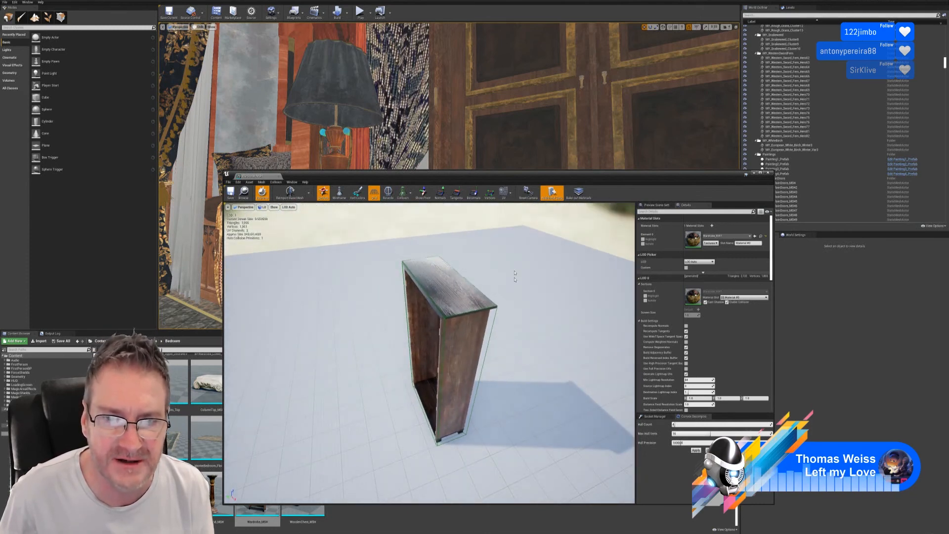
click(492, 327)
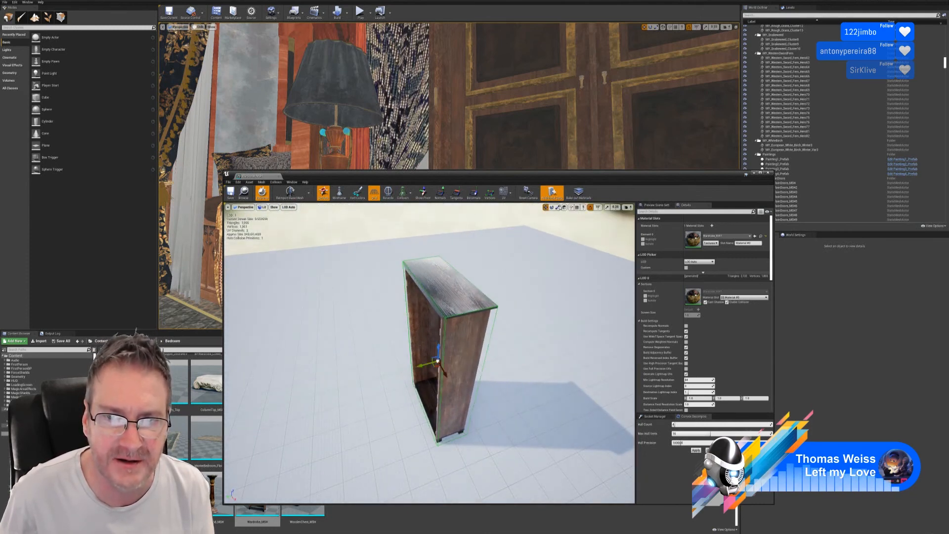
drag(423, 365, 427, 364)
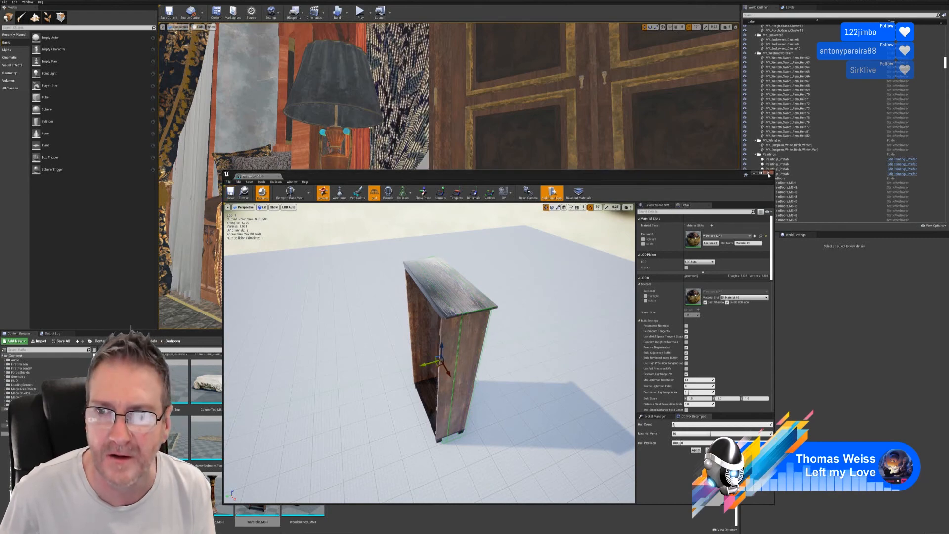
click(767, 173)
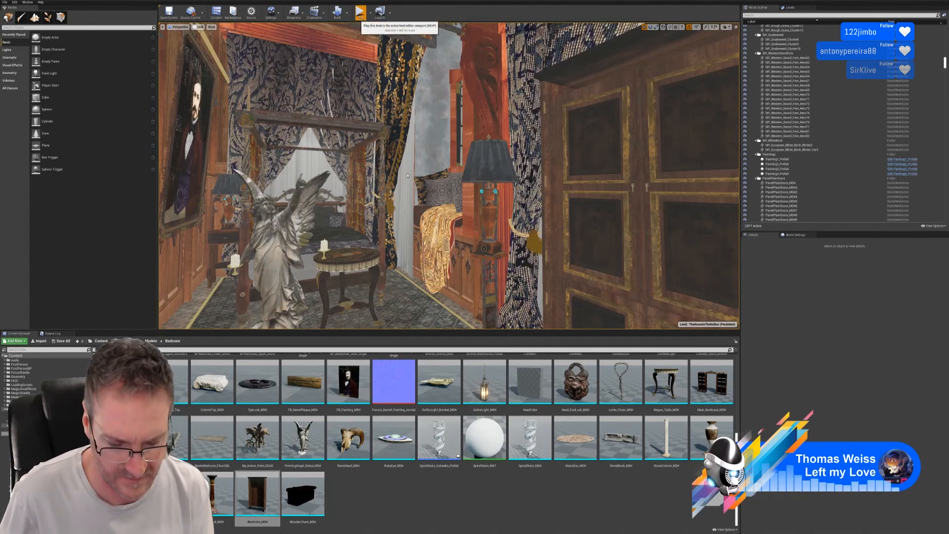
Playtest the level, try interacting with the wardrobe's doors, and end the session
key(alt+p)
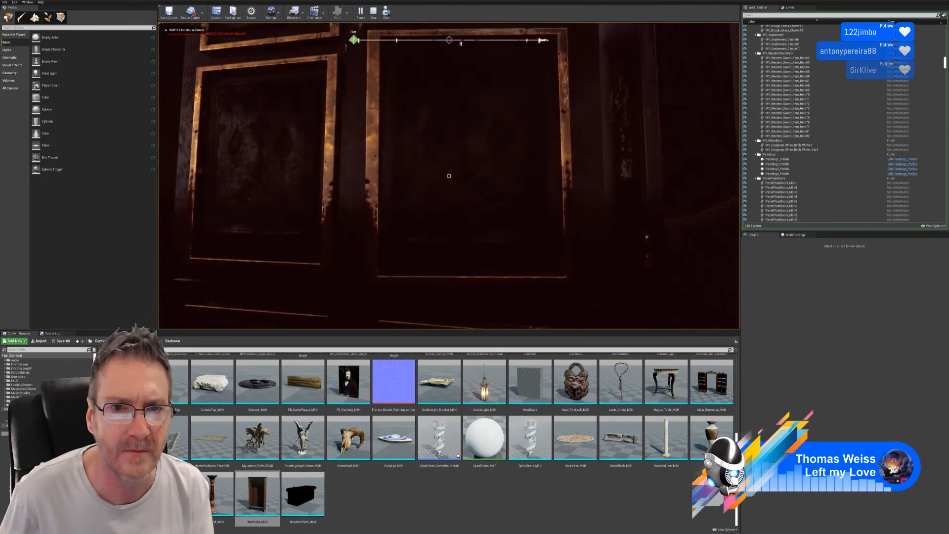
key(e)
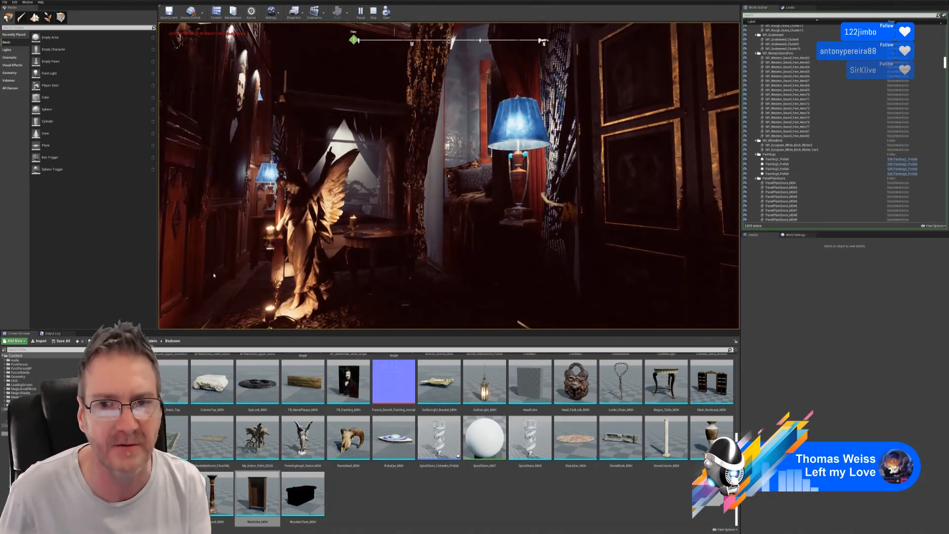
key(Escape)
Select the wardrobe together with its four doors and scale them down slightly and uniformly
right_drag(215, 275, 329, 284)
click(525, 113)
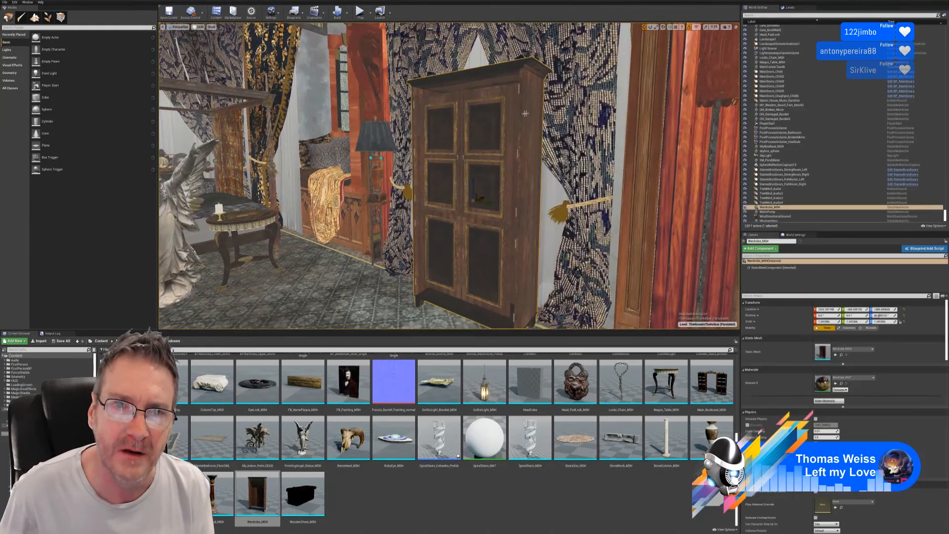
click(500, 123)
ctrl+click(444, 136)
ctrl+click(436, 237)
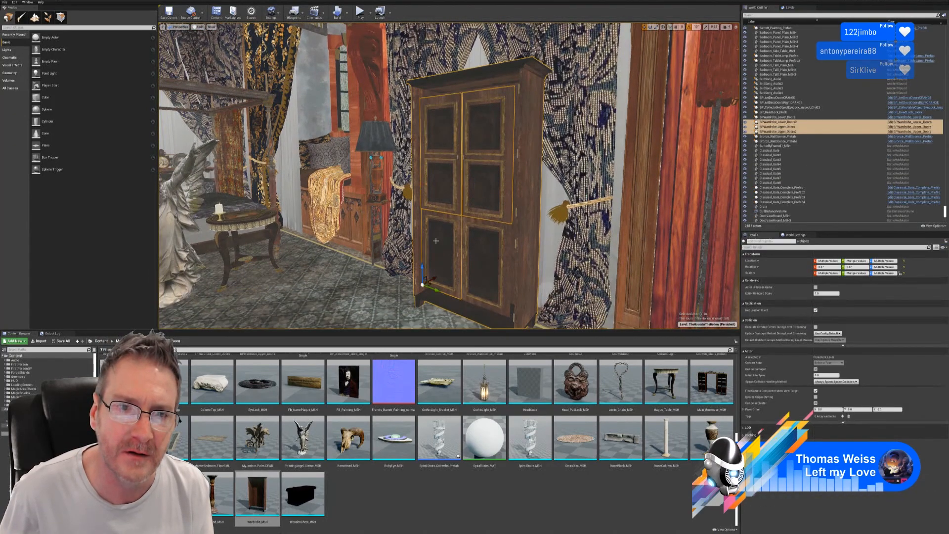
ctrl+click(481, 249)
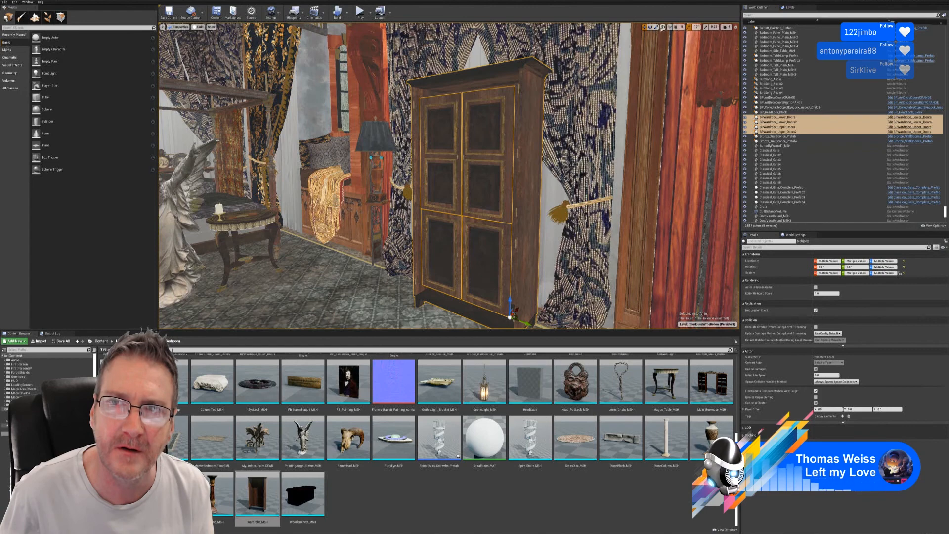
click(657, 29)
right_drag(530, 303, 523, 313)
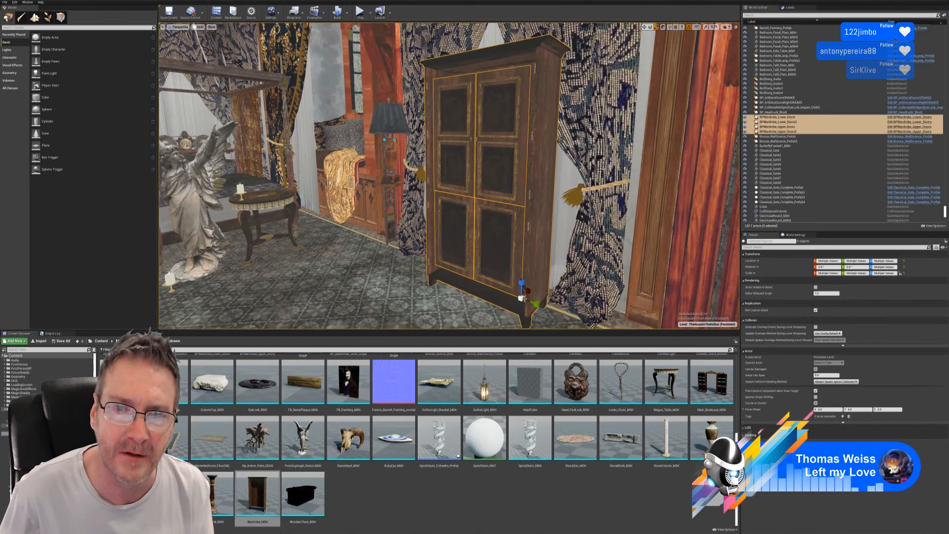
mouse_move(521, 299)
mouse_down()
mouse_move(515, 306)
mouse_move(523, 295)
mouse_up()
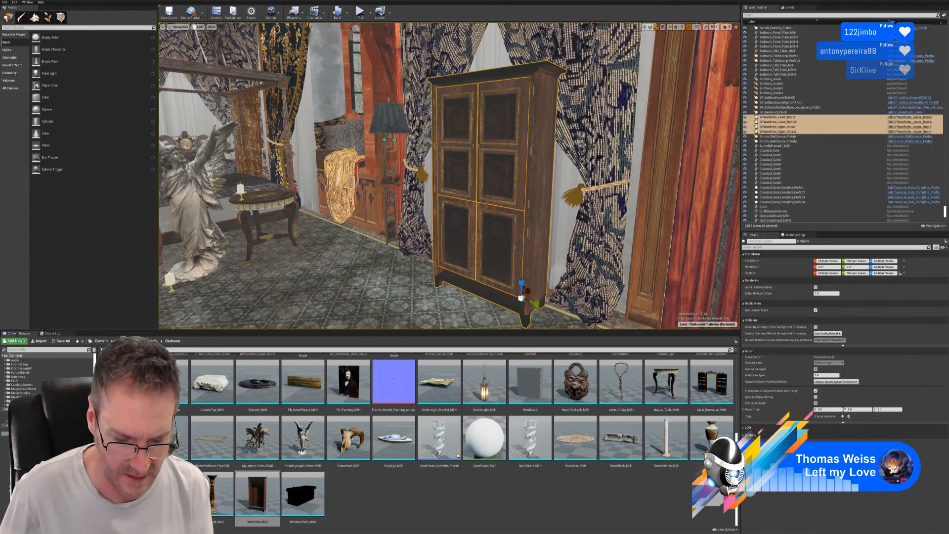
key(ctrl+z)
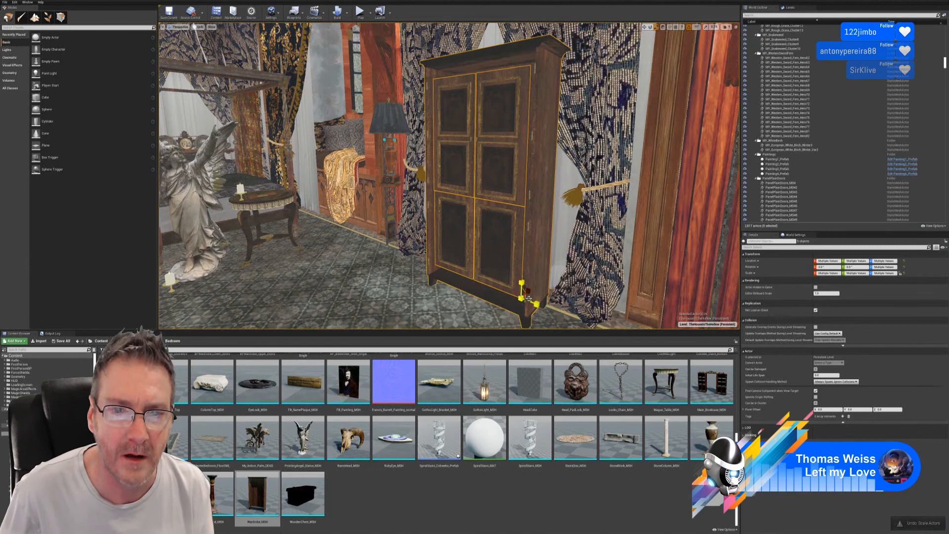
drag(521, 298, 522, 298)
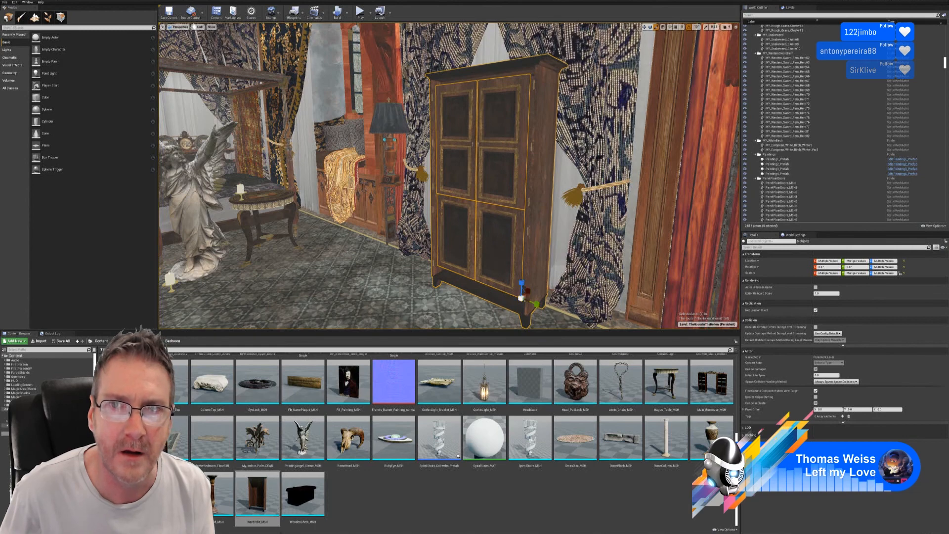
Select only the four wardrobe doors and lower them slightly within the wardrobe's front
click(644, 27)
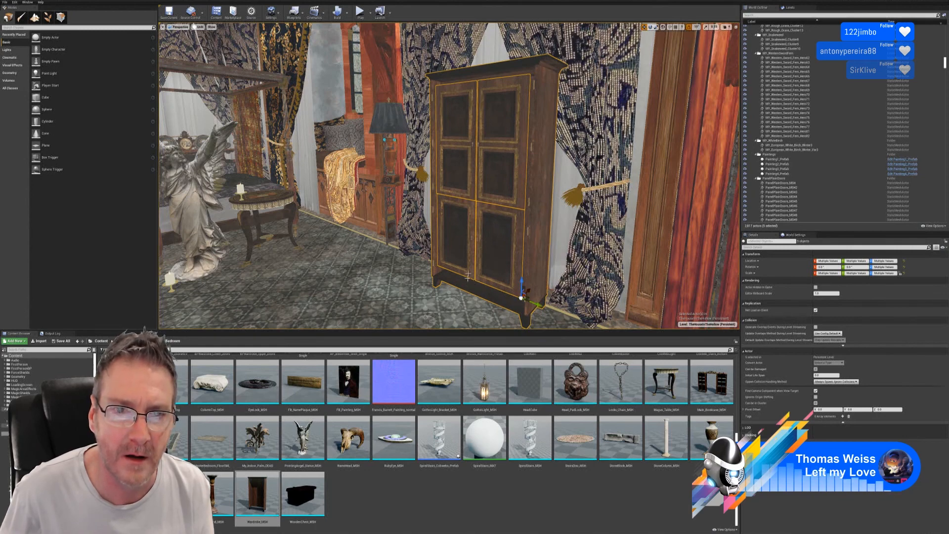
click(464, 252)
ctrl+click(455, 149)
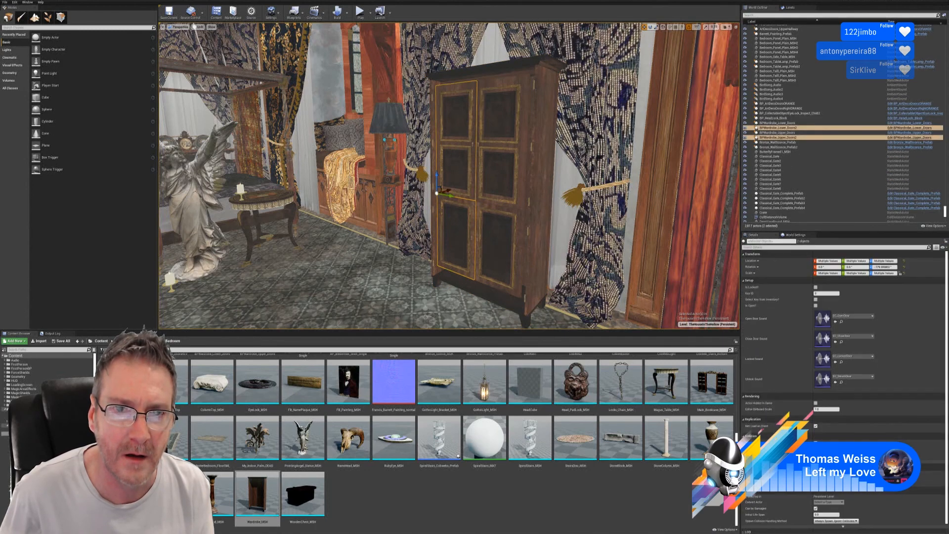
ctrl+click(500, 144)
ctrl+click(517, 204)
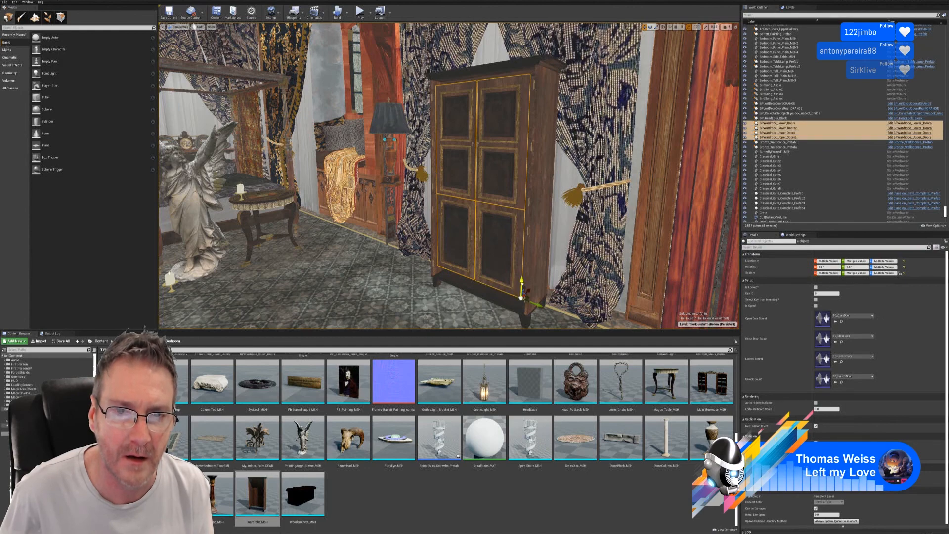
drag(522, 284, 522, 291)
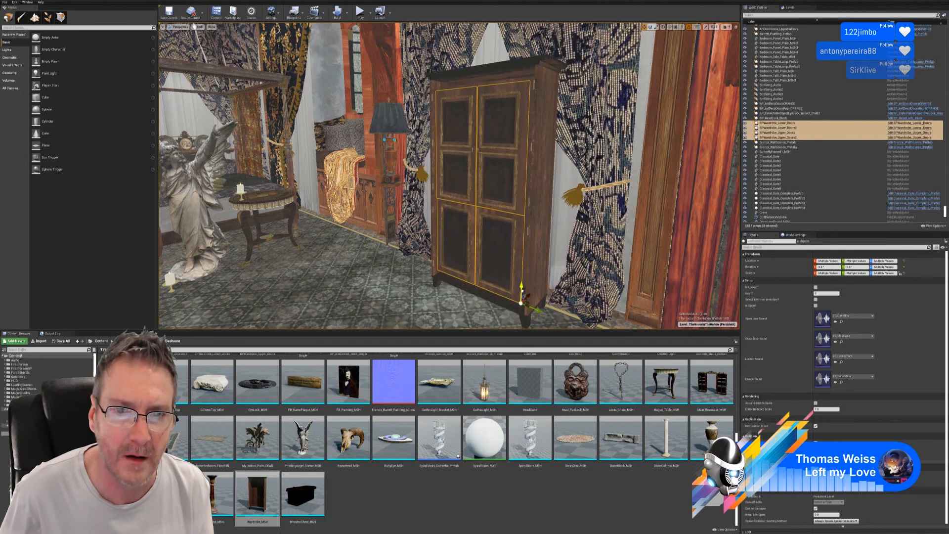
Scale the four doors up uniformly and shift them sideways and vertically so they fill the wardrobe's front frame
key(a)
right_drag(562, 246, 616, 250)
key(a)
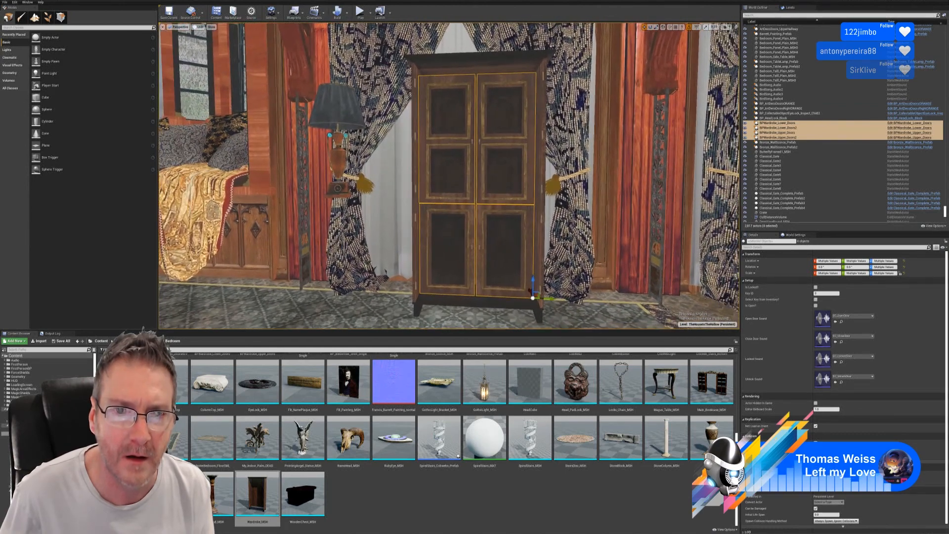
drag(546, 298, 546, 296)
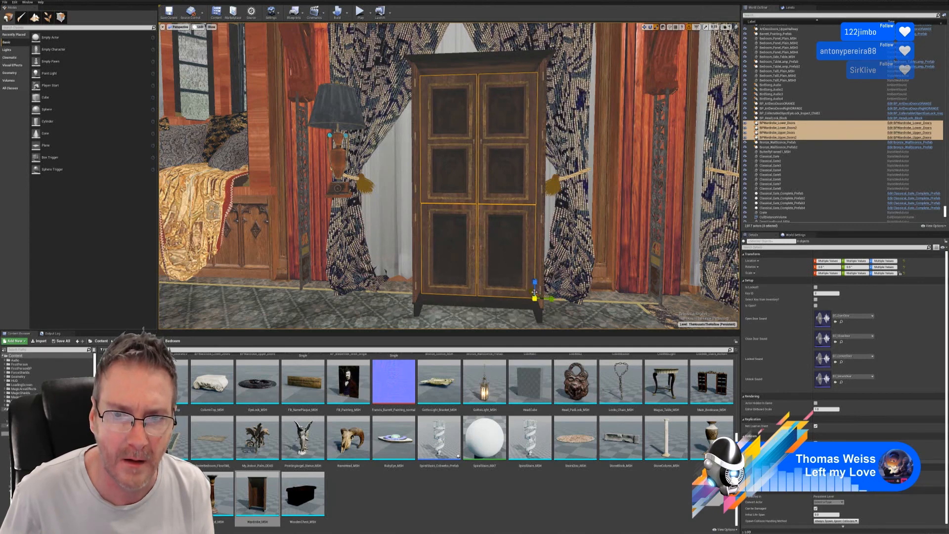
drag(537, 299, 634, 82)
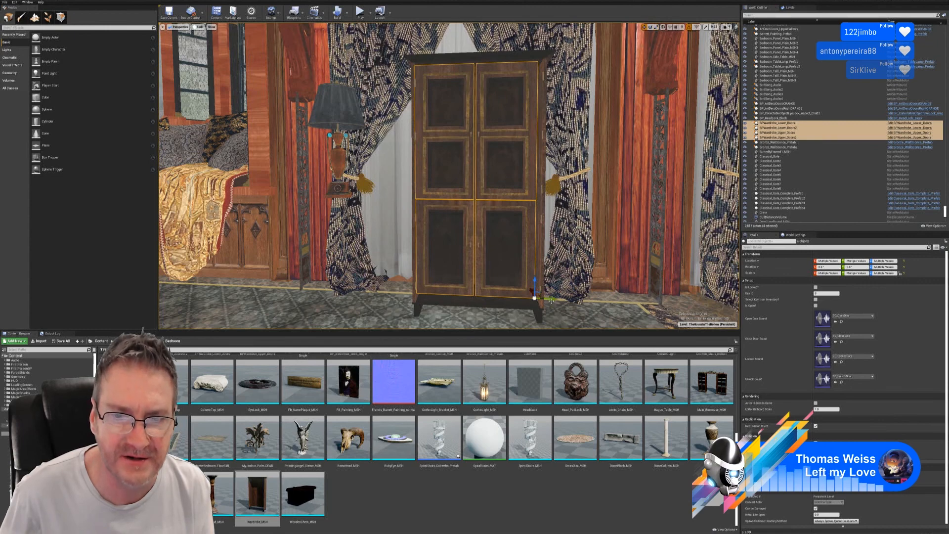
drag(551, 299, 541, 298)
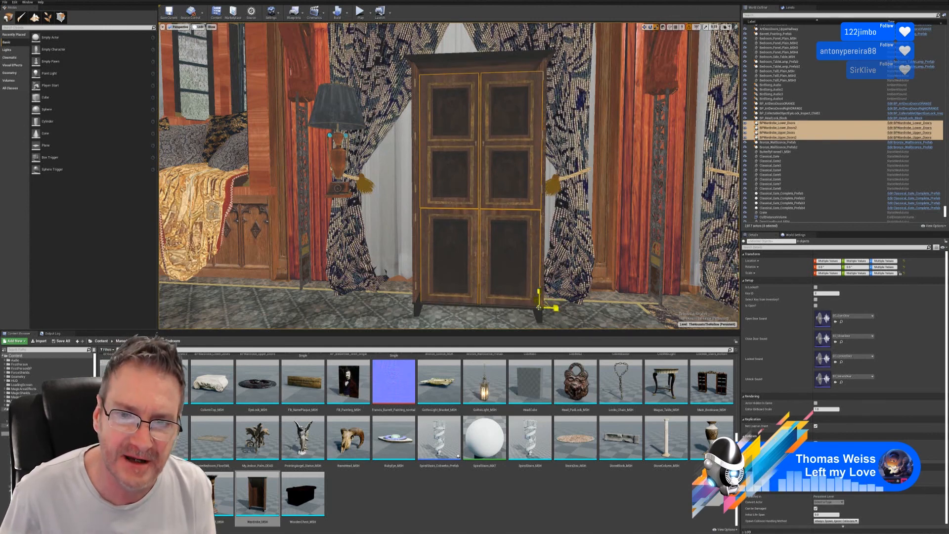
drag(539, 308, 544, 302)
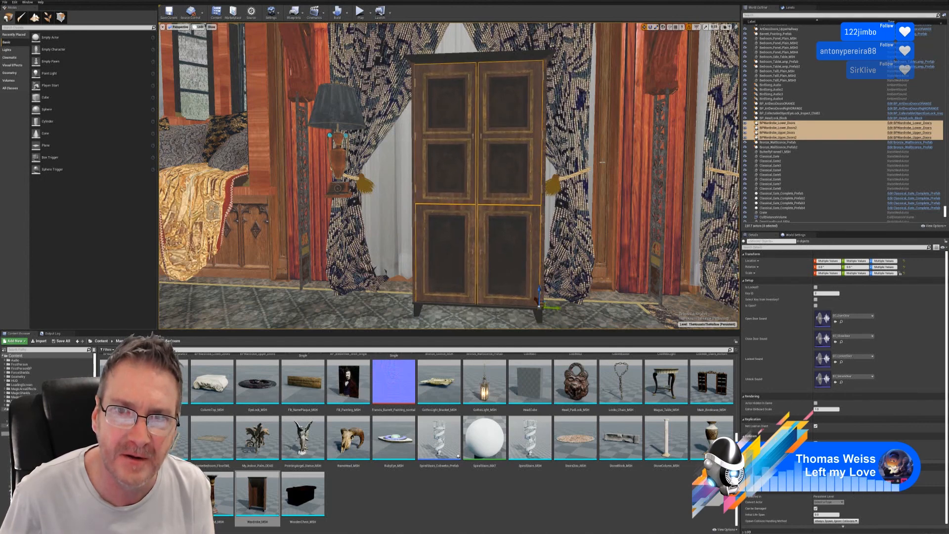
Clear the door selection, view the wardrobe from across the bedroom, and save all changes
mouse_move(602, 163)
right_down()
mouse_move(558, 190)
mouse_move(565, 196)
mouse_move(529, 193)
mouse_move(525, 158)
mouse_move(585, 161)
mouse_move(576, 163)
mouse_move(586, 182)
mouse_move(581, 174)
mouse_move(616, 181)
mouse_move(611, 208)
mouse_move(604, 163)
mouse_move(568, 168)
mouse_move(607, 160)
mouse_move(584, 136)
mouse_move(596, 137)
mouse_move(599, 157)
right_up()
key(Escape)
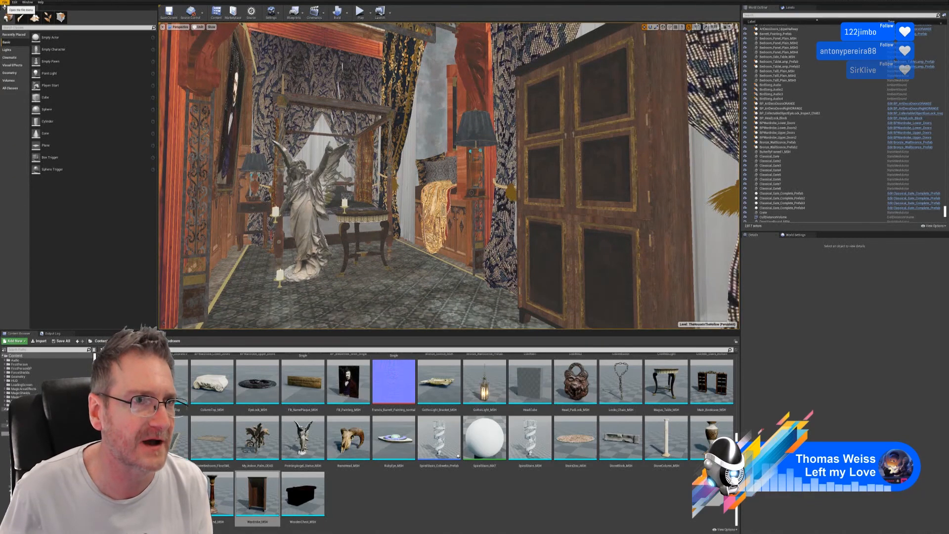
click(4, 4)
click(30, 51)
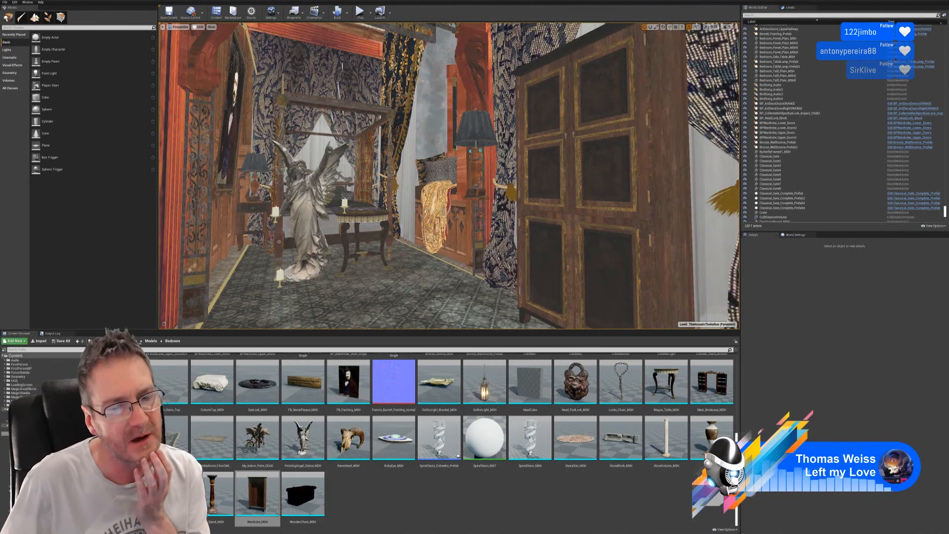
Preview the bedroom in Lit view mode and return the viewport to Unlit
scroll(207, 386, up, 5)
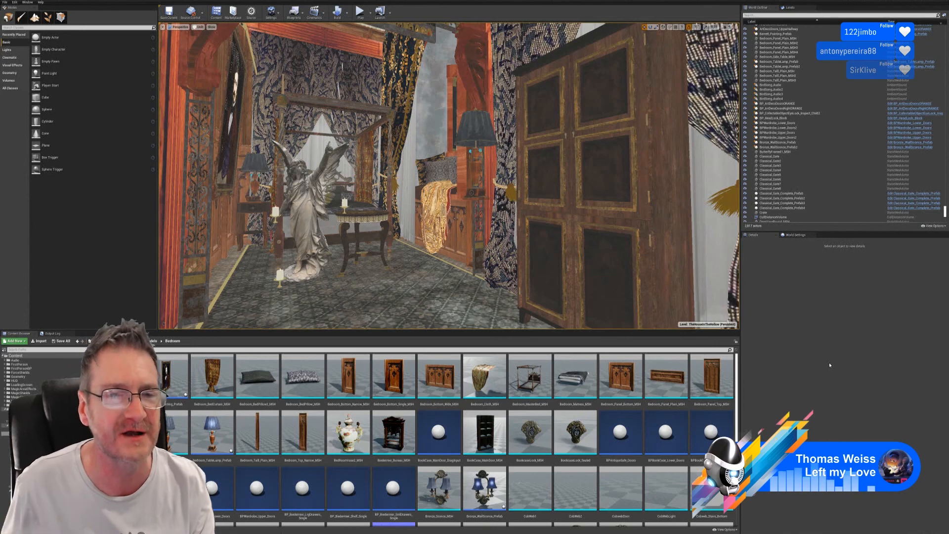
click(199, 27)
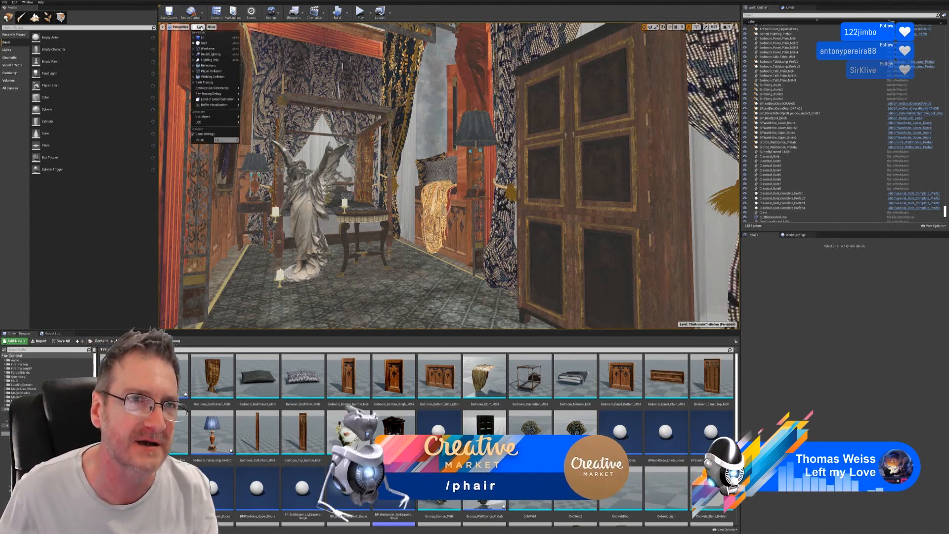
click(201, 42)
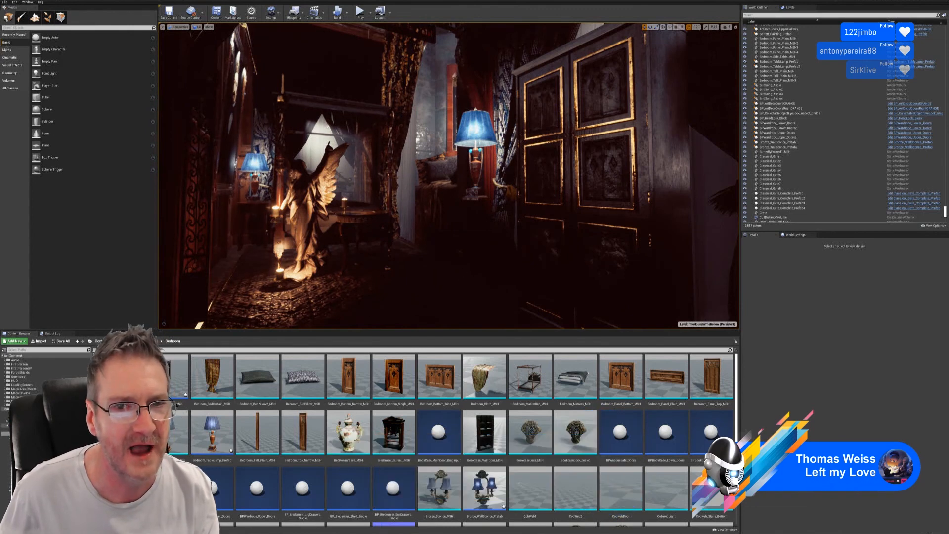
click(198, 27)
click(204, 43)
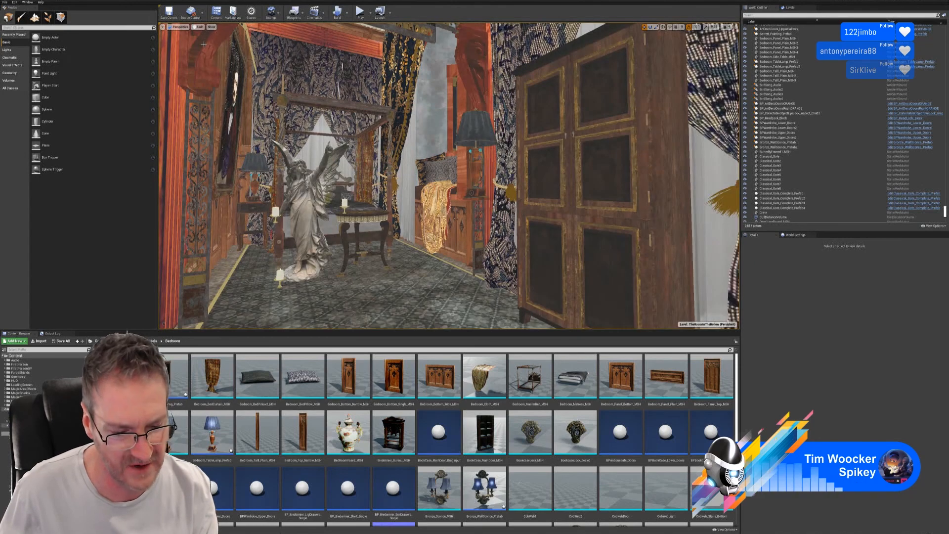